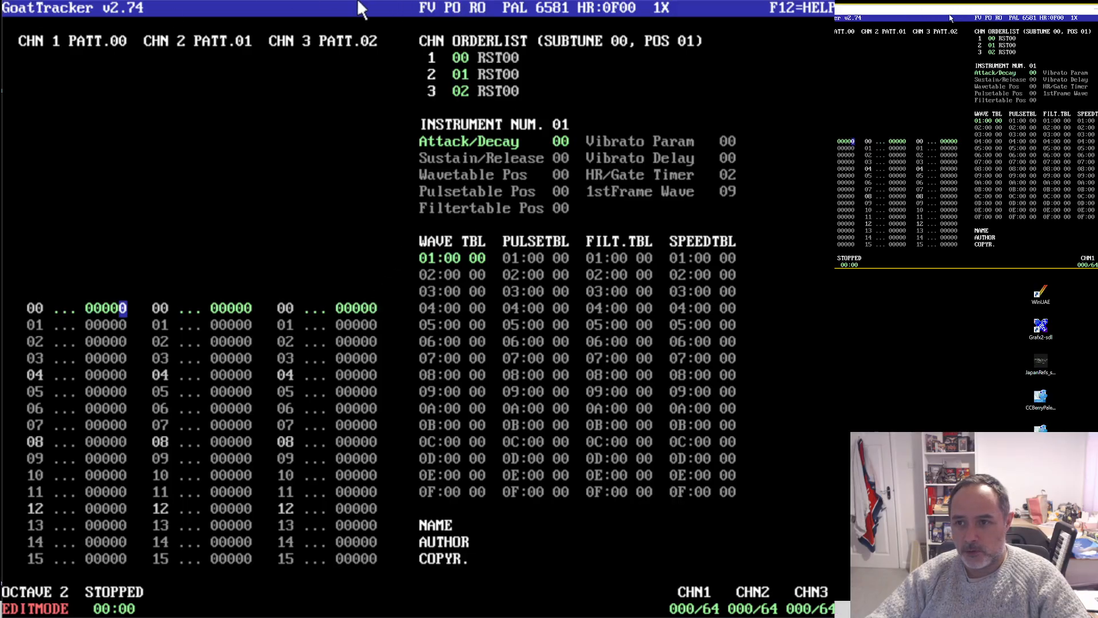
# - Set instrument 01's Attack/Decay to 0F, Sustain/Release to 0F and Wavetable Pos to 01
pyautogui.moveTo(950, 13); pyautogui.dragTo(907, 12)
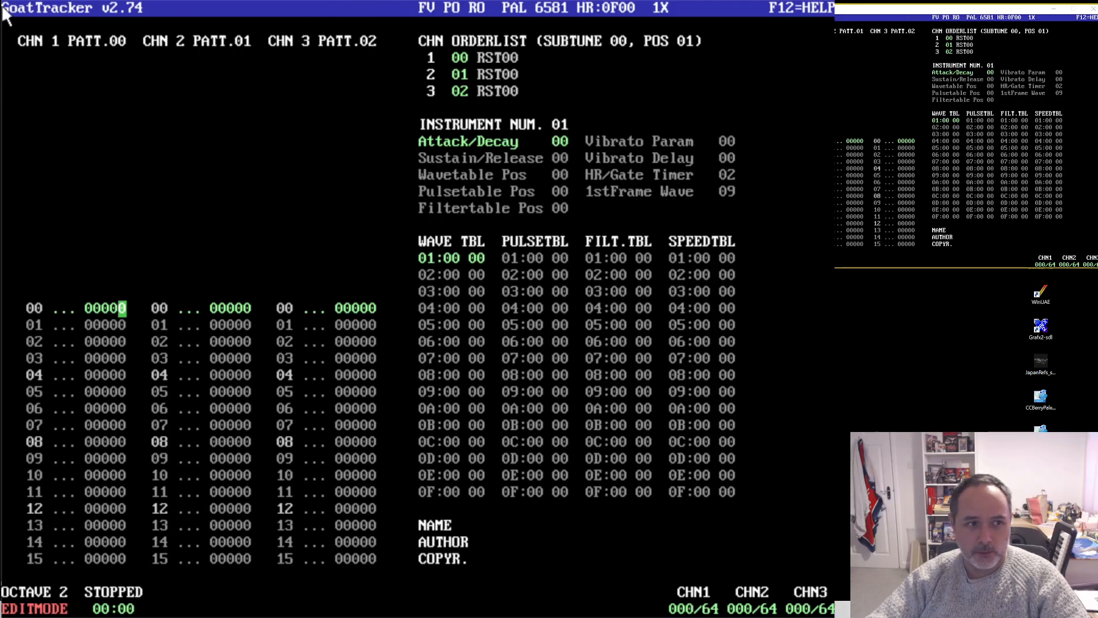
pyautogui.moveTo(865, 13)
pyautogui.mouseDown()
pyautogui.moveTo(841, 14)
pyautogui.moveTo(857, 14)
pyautogui.mouseUp()
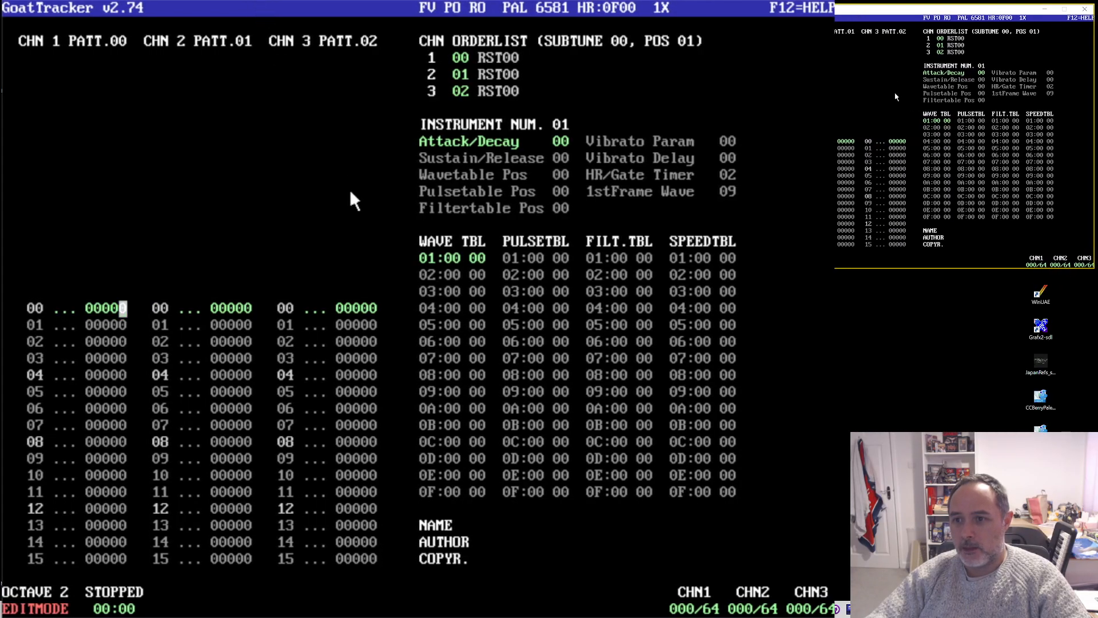
pyautogui.click(566, 141)
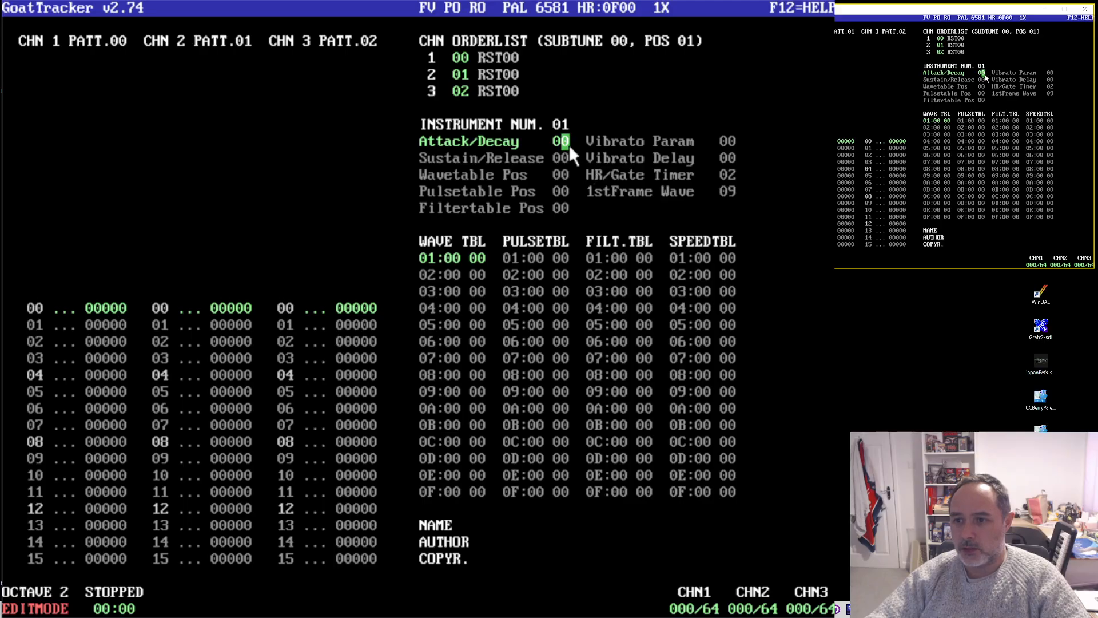
pyautogui.write('f')
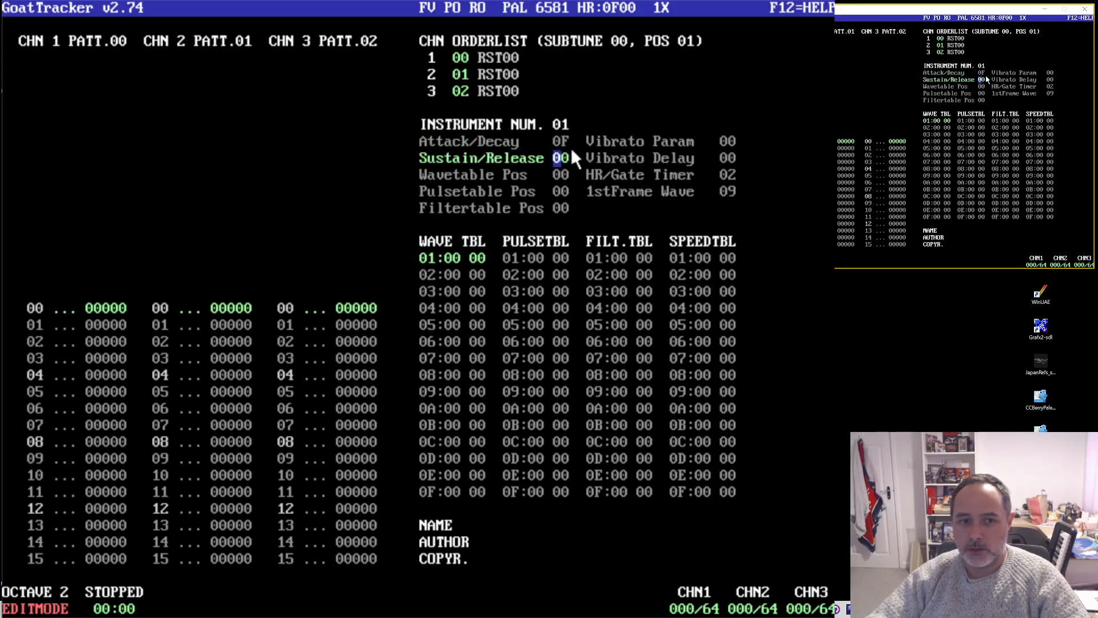
pyautogui.click(565, 156)
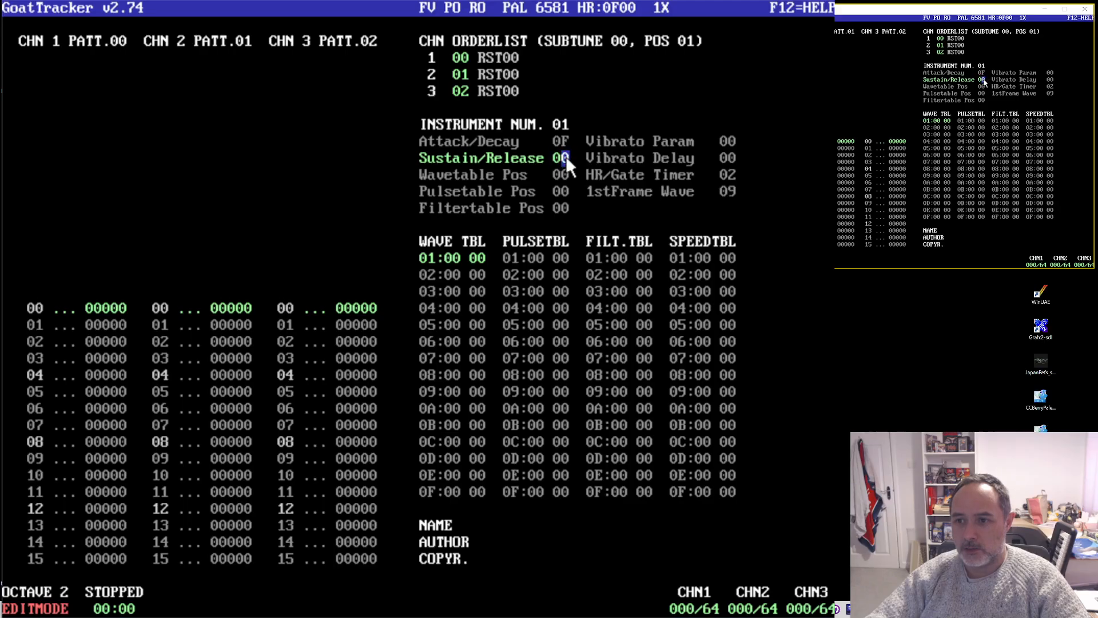
pyautogui.write('f')
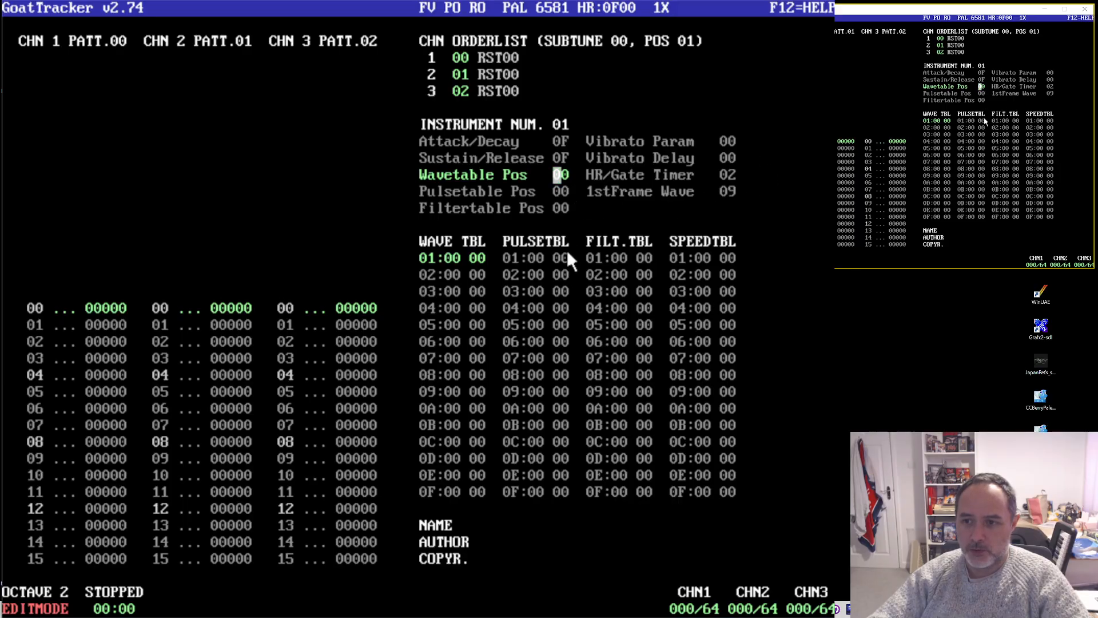
pyautogui.click(564, 174)
pyautogui.write('1')
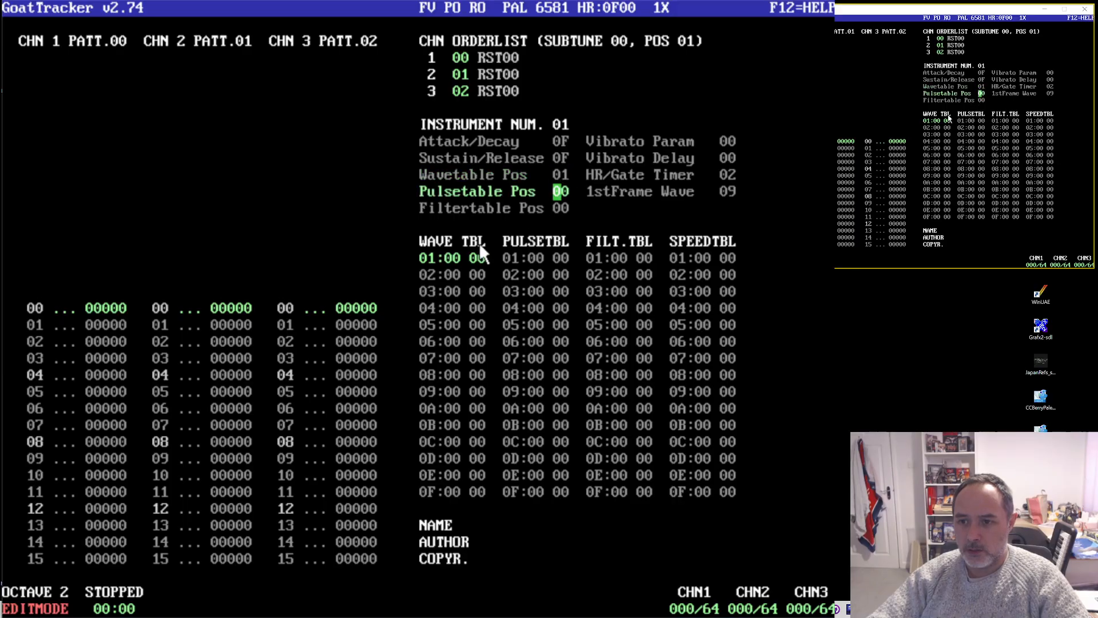
# - Enter 21, 20 and FF as the first values of wave table rows 01, 02 and 03
pyautogui.click(450, 258)
pyautogui.click(451, 274)
pyautogui.write('20')
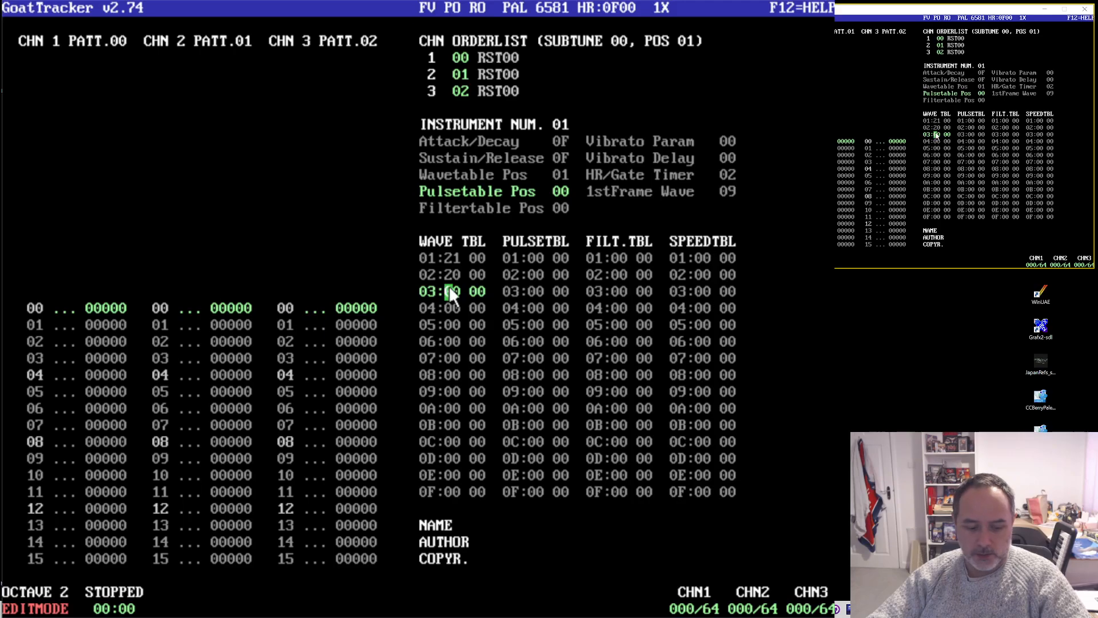
pyautogui.write('FF')
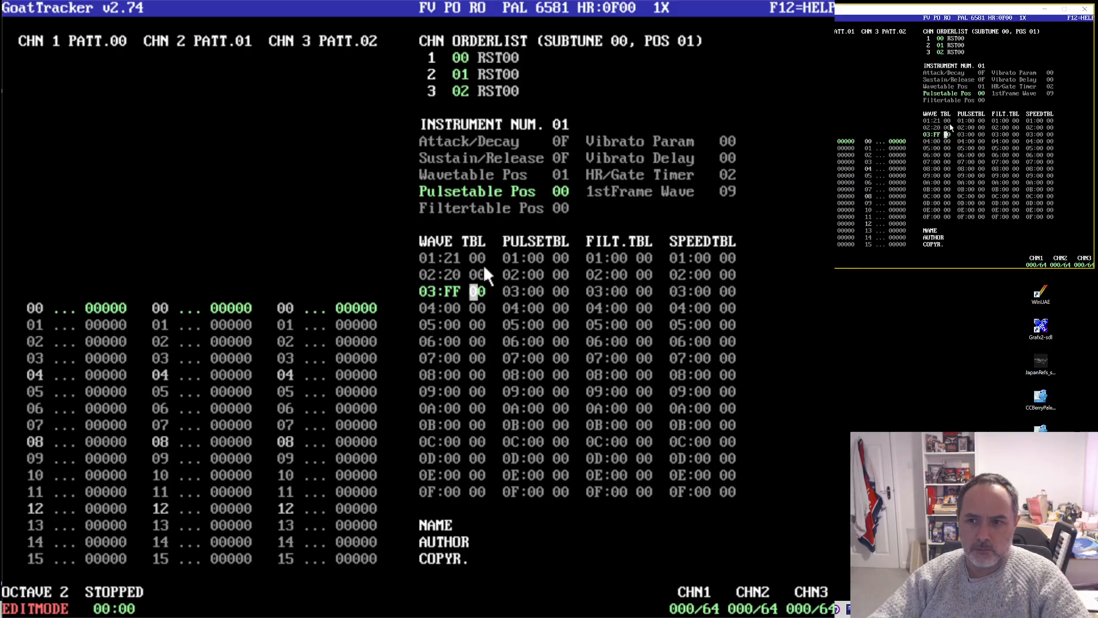
# - Try shorter envelope values on instrument 01, using Attack/Decay 07 and Sustain/Release 02 and 05
pyautogui.click(565, 157)
pyautogui.write('2')
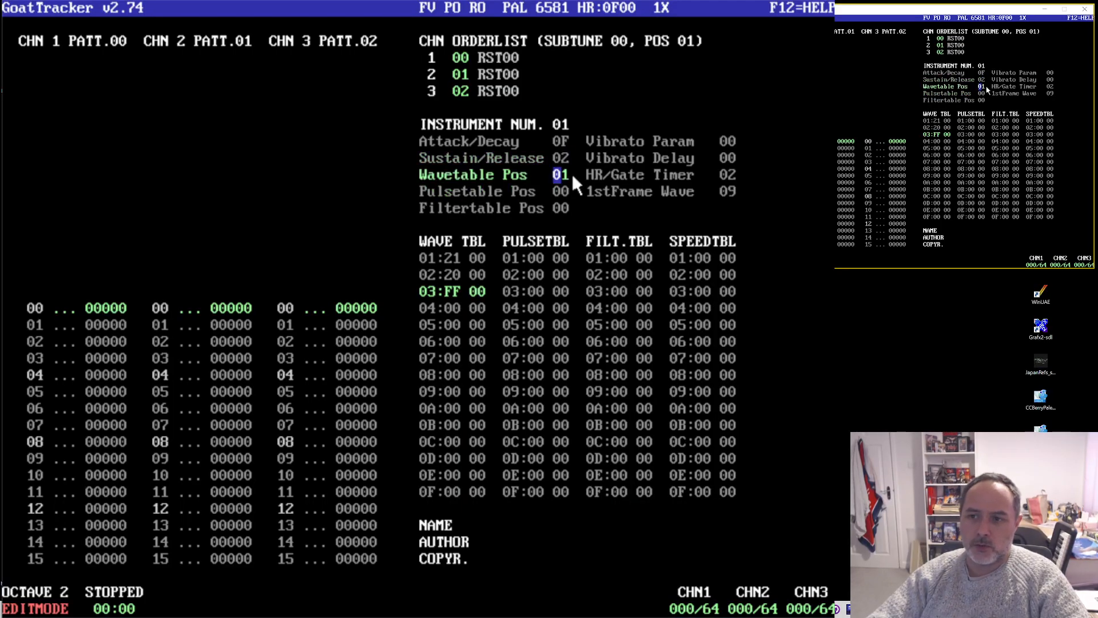
pyautogui.click(564, 143)
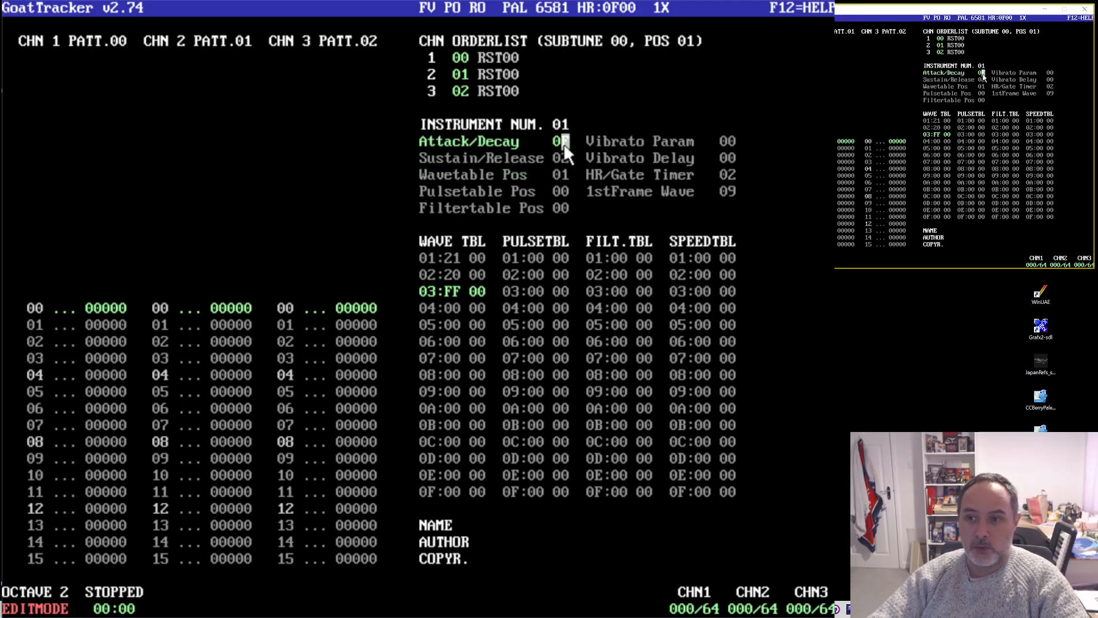
pyautogui.write('7')
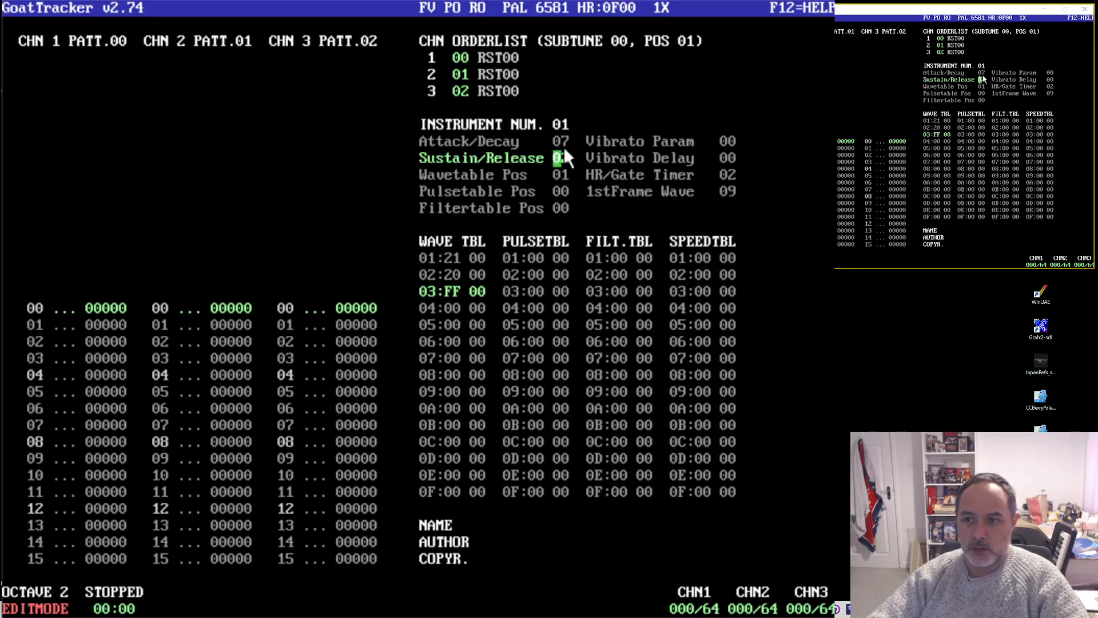
pyautogui.write('0')
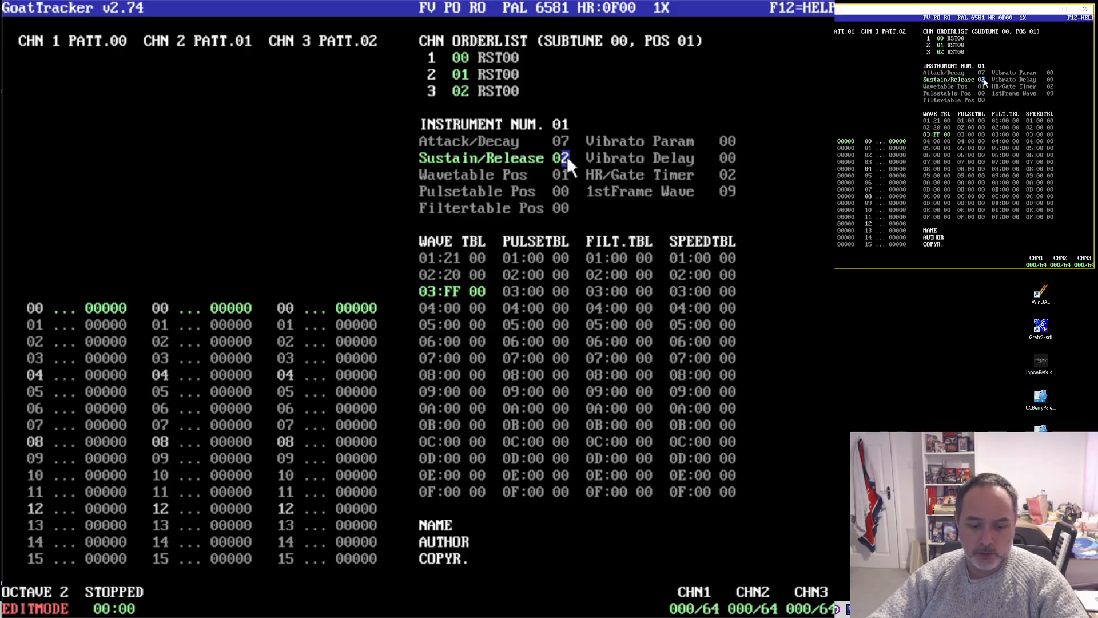
pyautogui.write('5')
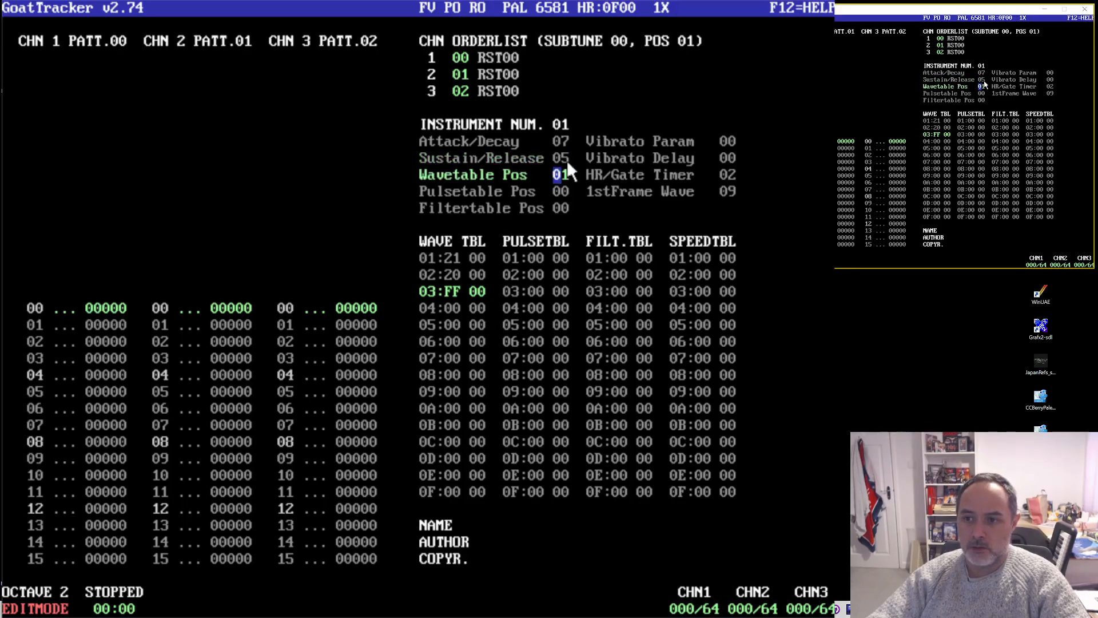
# - Set instrument 01's Attack/Decay to 02 and its Sustain/Release first to 09 and finally to 06
pyautogui.click(561, 142)
pyautogui.write('02')
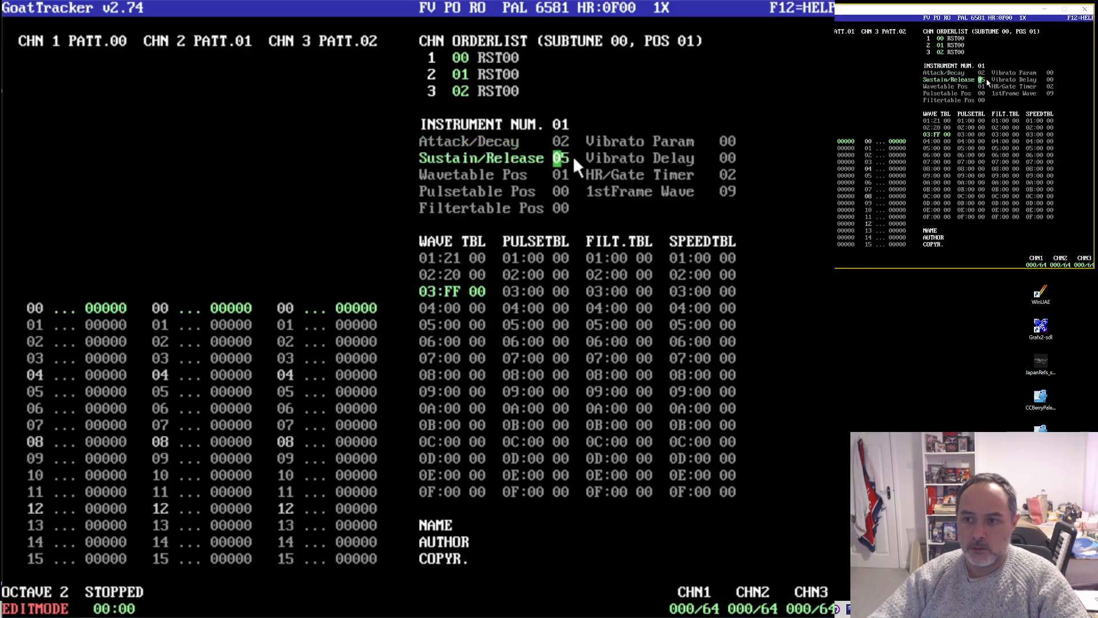
pyautogui.write('09')
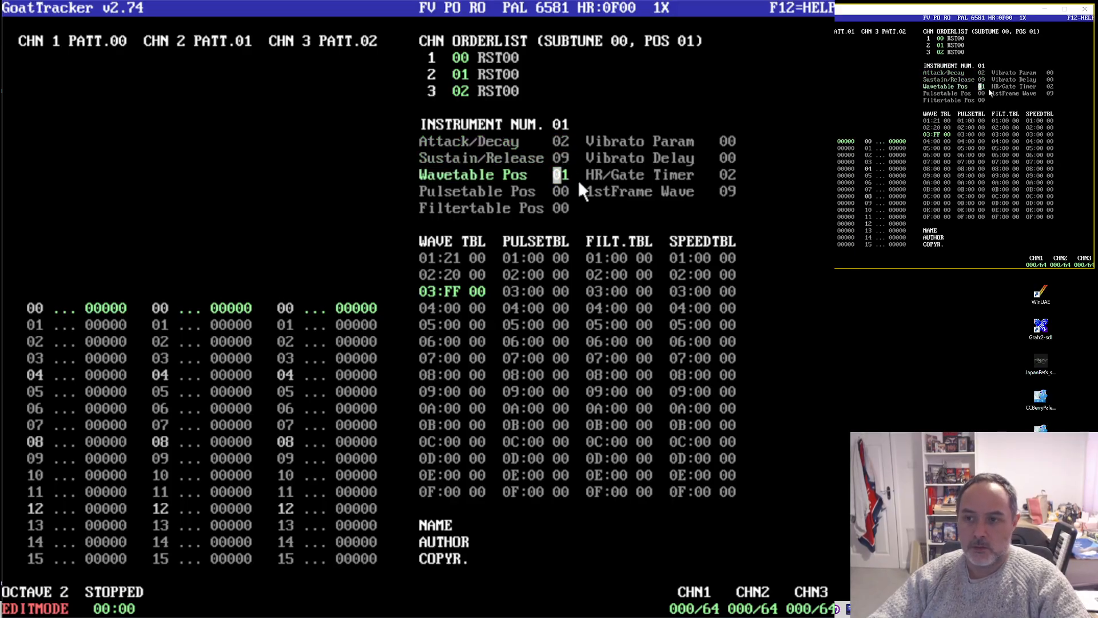
pyautogui.click(564, 158)
pyautogui.write('06')
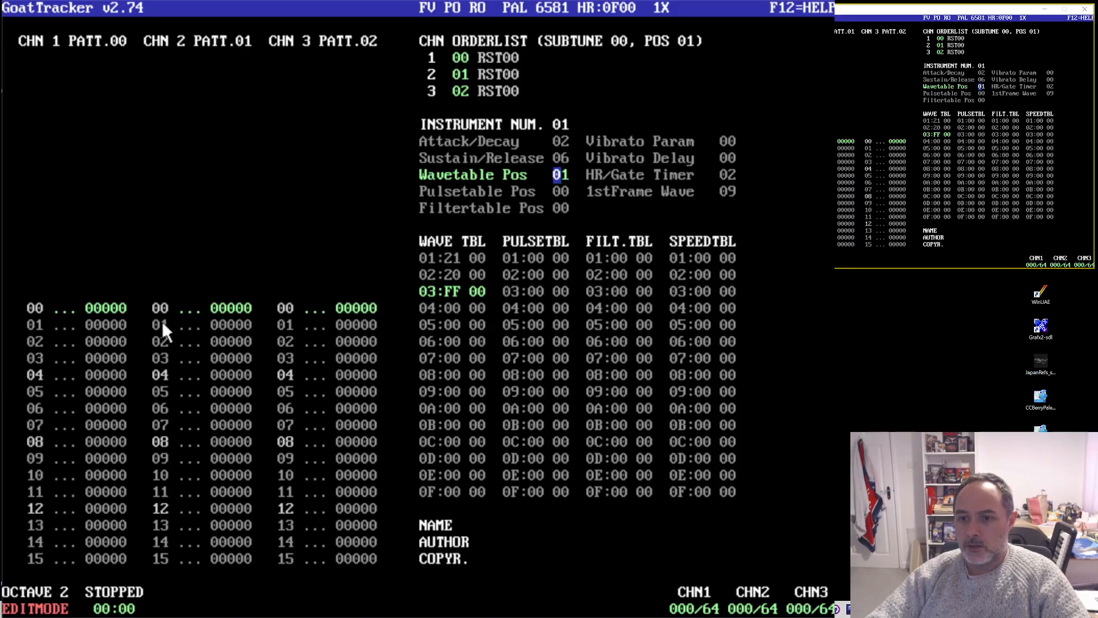
# - Enter alternating C-2 and C-3 notes on every second row from 00 to 14 of channel 1's pattern
pyautogui.click(73, 307)
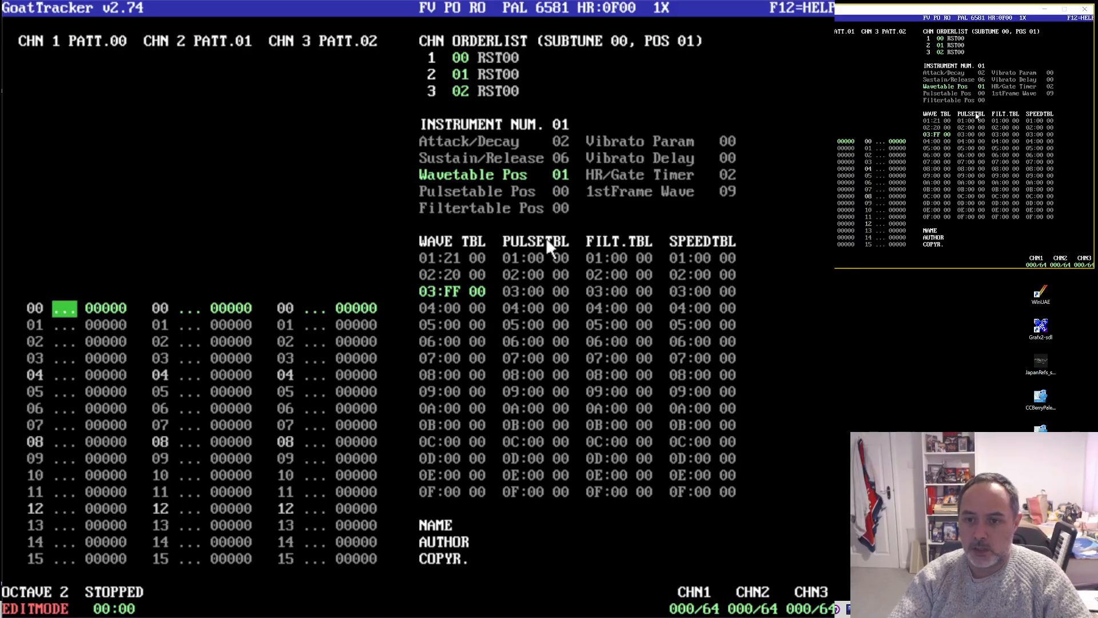
pyautogui.press('z')
pyautogui.press('Down')
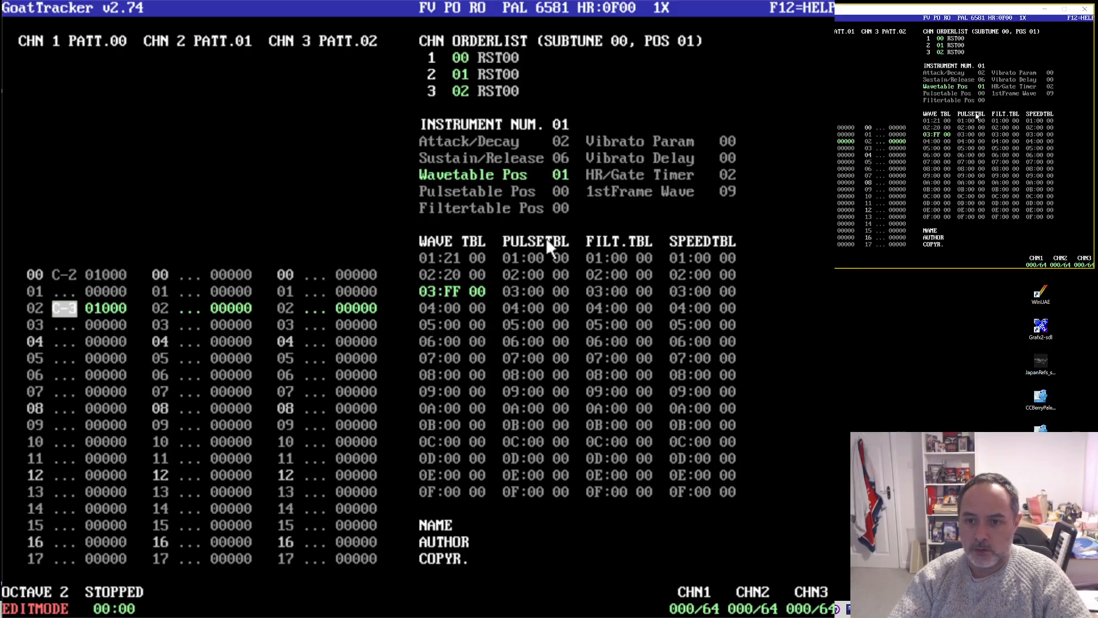
pyautogui.press('q')
pyautogui.press('Down')
pyautogui.press('z')
pyautogui.press('Down')
pyautogui.press('q')
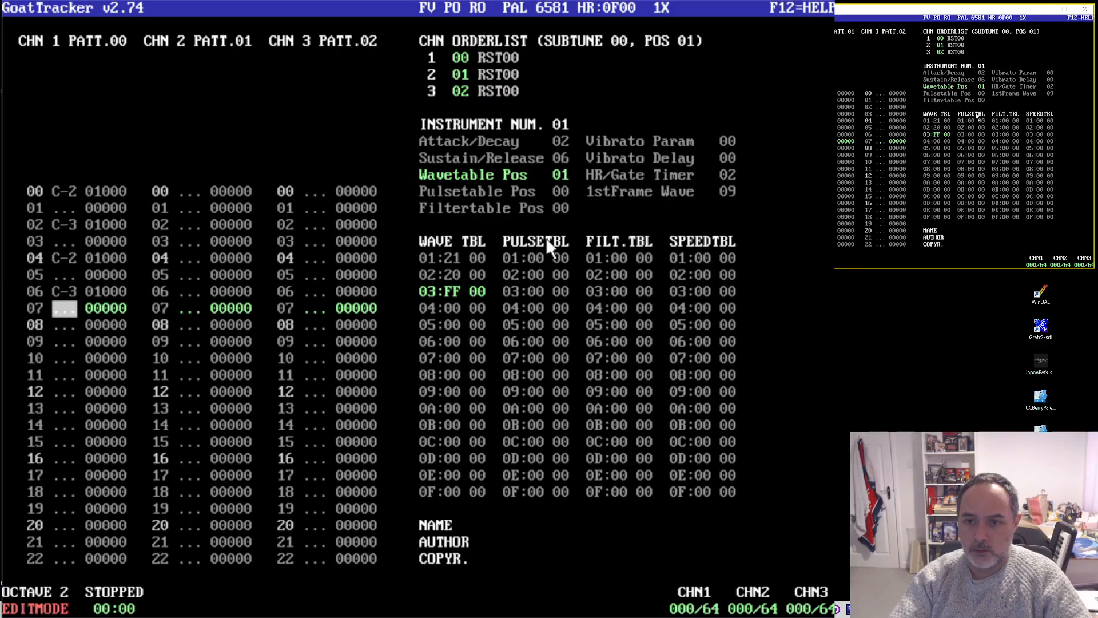
pyautogui.press('Down')
pyautogui.press('z')
pyautogui.press('Down')
pyautogui.press('q')
pyautogui.press('Down')
pyautogui.press('z')
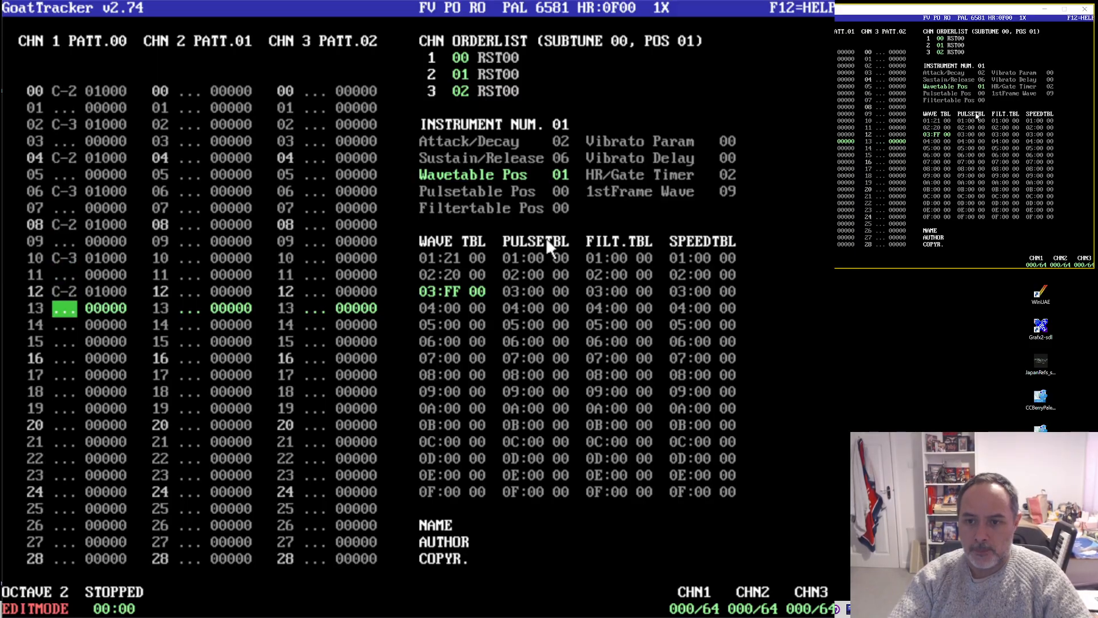
pyautogui.press('Down')
pyautogui.press('q')
# - Enter alternating D#2 and D#3 notes on every second row from 16 to 22 of channel 1's pattern
pyautogui.press('Down')
pyautogui.press('v')
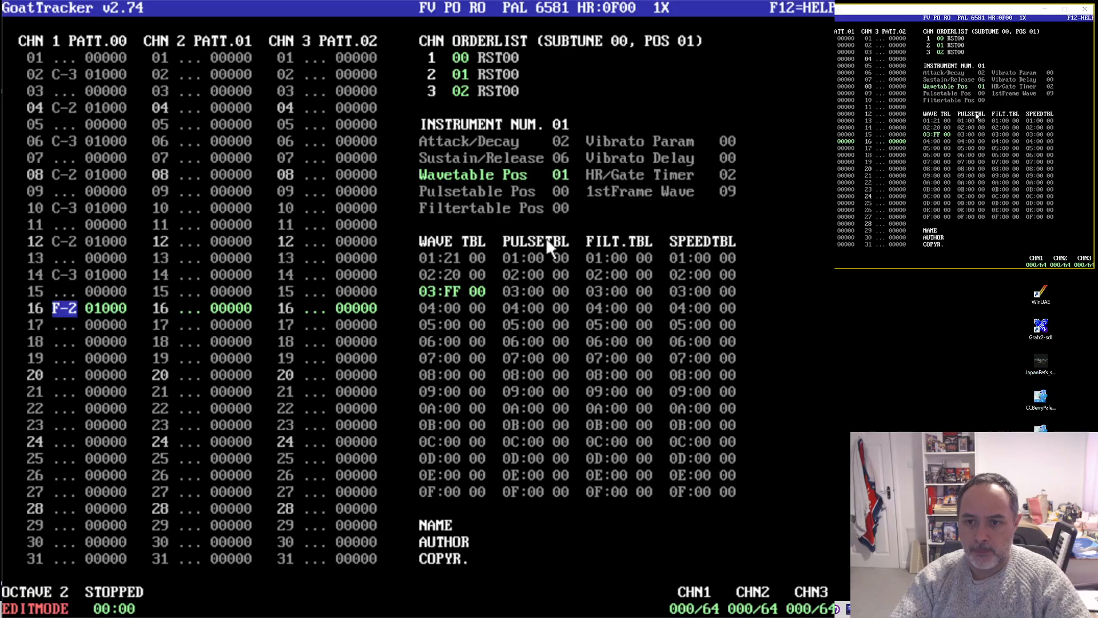
pyautogui.press('Down')
pyautogui.press('Up')
pyautogui.press('c')
pyautogui.press('Down')
pyautogui.press('Up')
pyautogui.press('d')
pyautogui.press('Down')
pyautogui.press('Down')
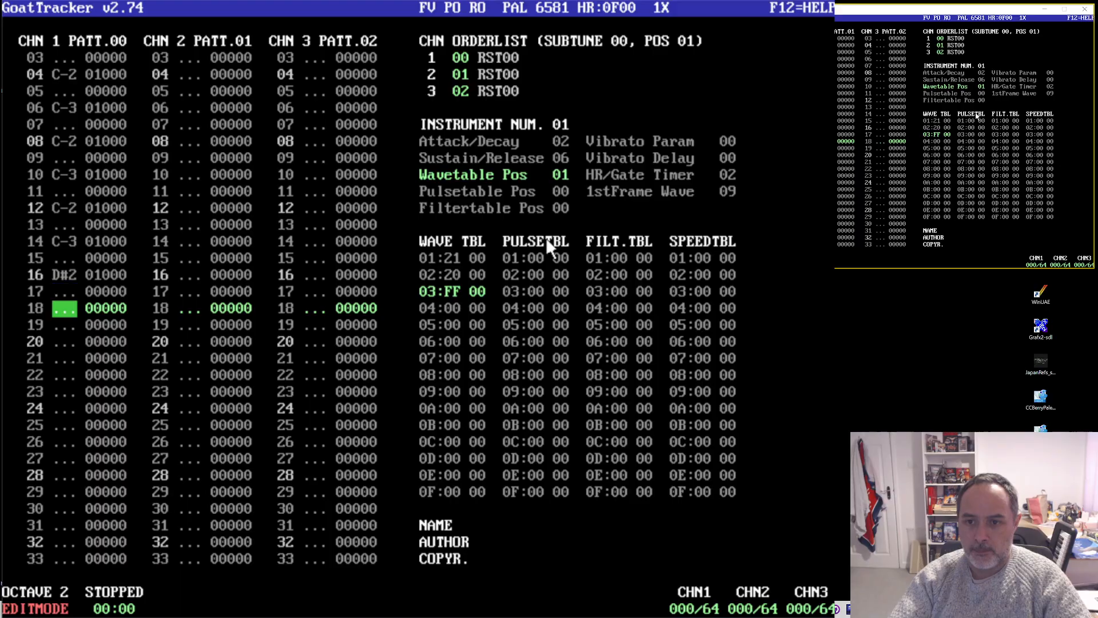
pyautogui.press('3')
pyautogui.press('Down')
pyautogui.press('Down')
pyautogui.press('d')
pyautogui.press('Down')
pyautogui.press('Down')
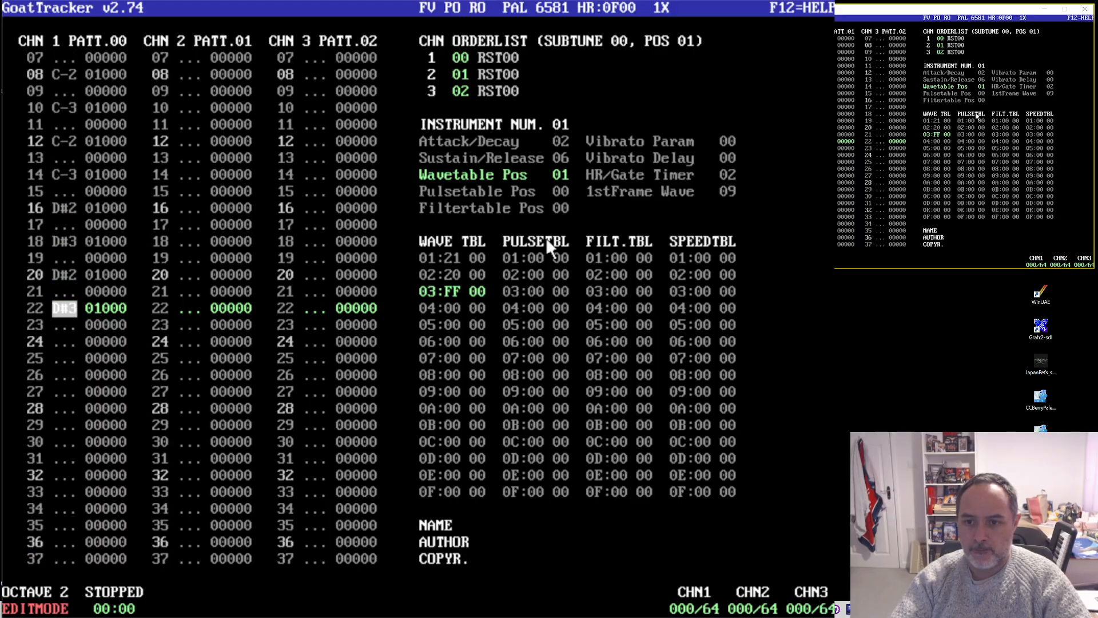
pyautogui.press('3')
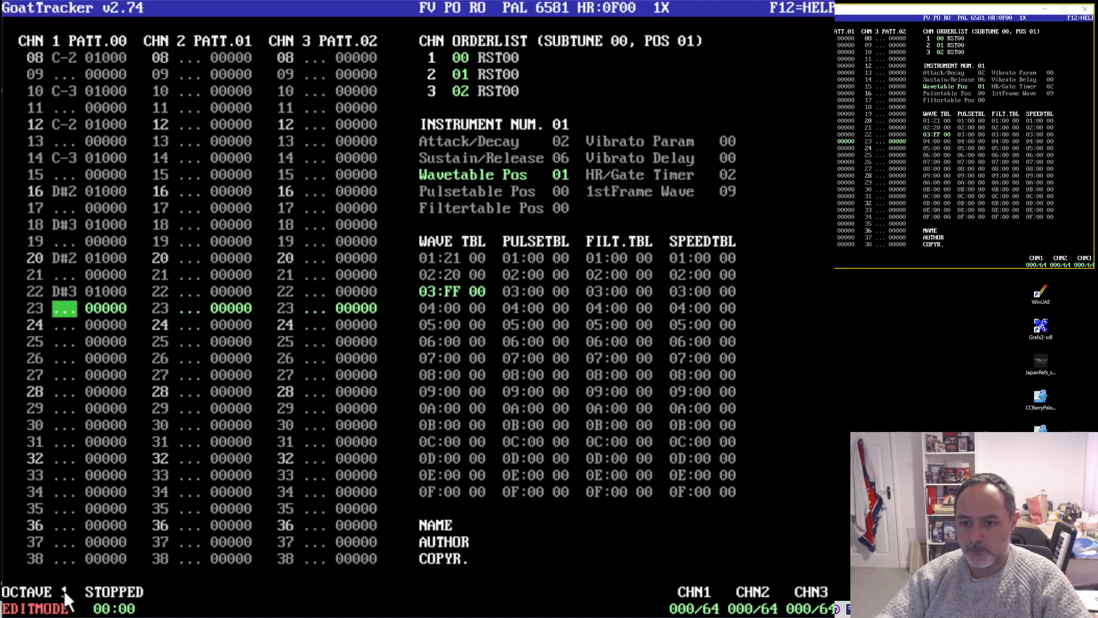
# - Enter alternating G-1 and G-2 notes in octave 1 on every second row from 24 to 30 of channel 1's pattern
pyautogui.press('Down')
pyautogui.press('b')
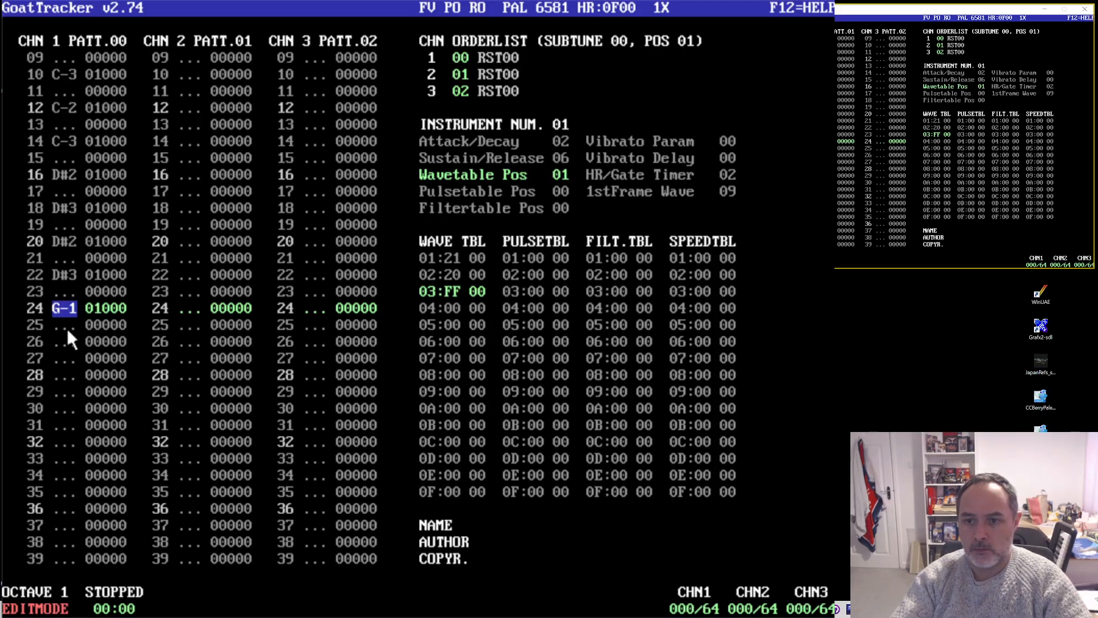
pyautogui.press('Down')
pyautogui.press('Down')
pyautogui.press('t')
pyautogui.press('Down')
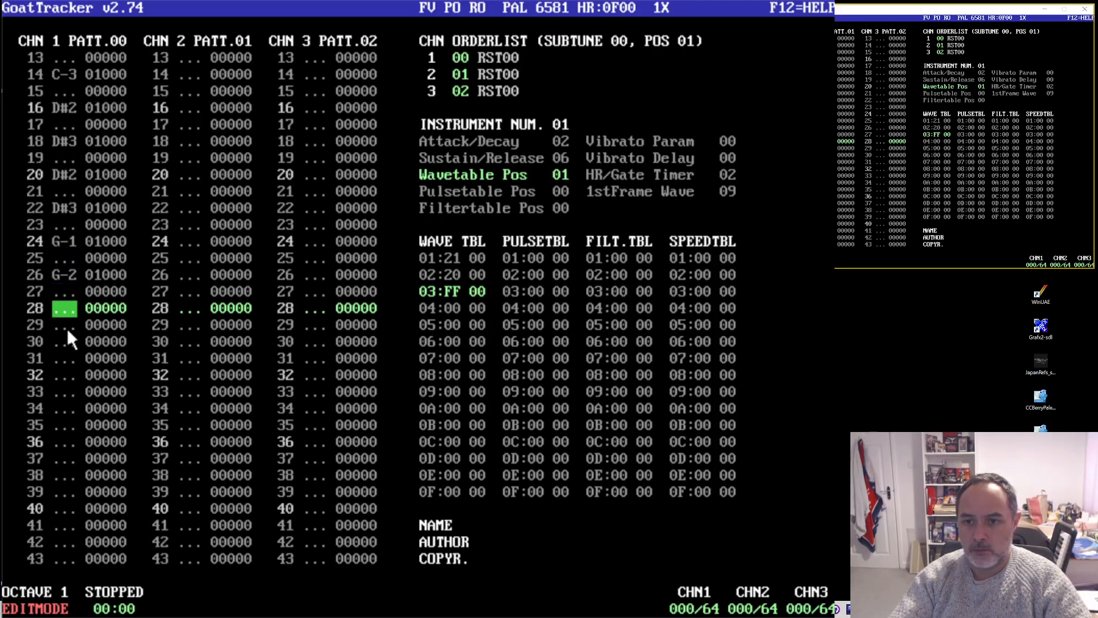
pyautogui.press('b')
pyautogui.press('Down')
pyautogui.press('t')
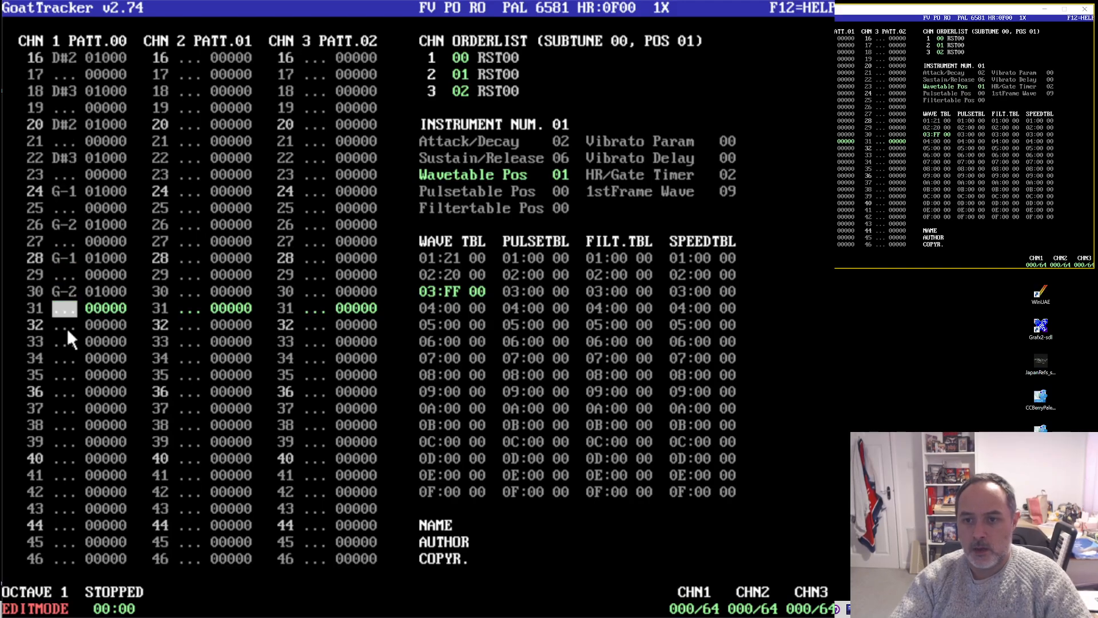
# - Copy rows 00 to 31 of channel 1's pattern
pyautogui.hotkey('shift', 'Up')
pyautogui.hotkey('shift', 'Up')
pyautogui.hotkey('shift', 'Up')
pyautogui.hotkey('shift', 'Up')
pyautogui.hotkey('shift', 'Up')
pyautogui.hotkey('shift', 'Up')
pyautogui.hotkey('shift', 'Up')
pyautogui.hotkey('shift', 'Up')
pyautogui.hotkey('shift', 'Up')
pyautogui.hotkey('shift', 'Up')
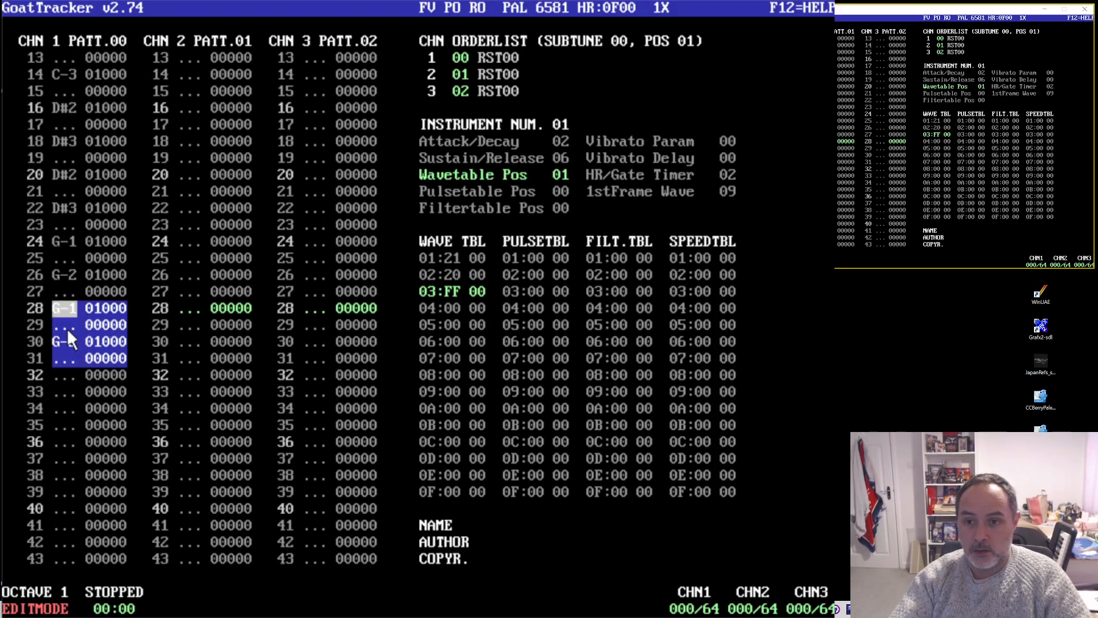
pyautogui.hotkey('shift', 'Up')
pyautogui.hotkey('shift', 'Up')
pyautogui.hotkey('shift', 'Up')
pyautogui.hotkey('shift', 'Up')
pyautogui.hotkey('shift', 'Up')
pyautogui.hotkey('shift', 'Up')
pyautogui.hotkey('shift', 'Up')
pyautogui.hotkey('shift', 'Up')
pyautogui.hotkey('shift', 'Up')
pyautogui.hotkey('shift', 'Up')
pyautogui.hotkey('shift', 'Up')
pyautogui.hotkey('shift', 'Up')
pyautogui.hotkey('shift', 'Up')
pyautogui.hotkey('shift', 'Up')
pyautogui.hotkey('shift', 'Up')
pyautogui.hotkey('shift', 'Up')
pyautogui.hotkey('shift', 'Up')
pyautogui.hotkey('shift', 'Up')
pyautogui.hotkey('shift', 'Up')
pyautogui.hotkey('shift', 'Up')
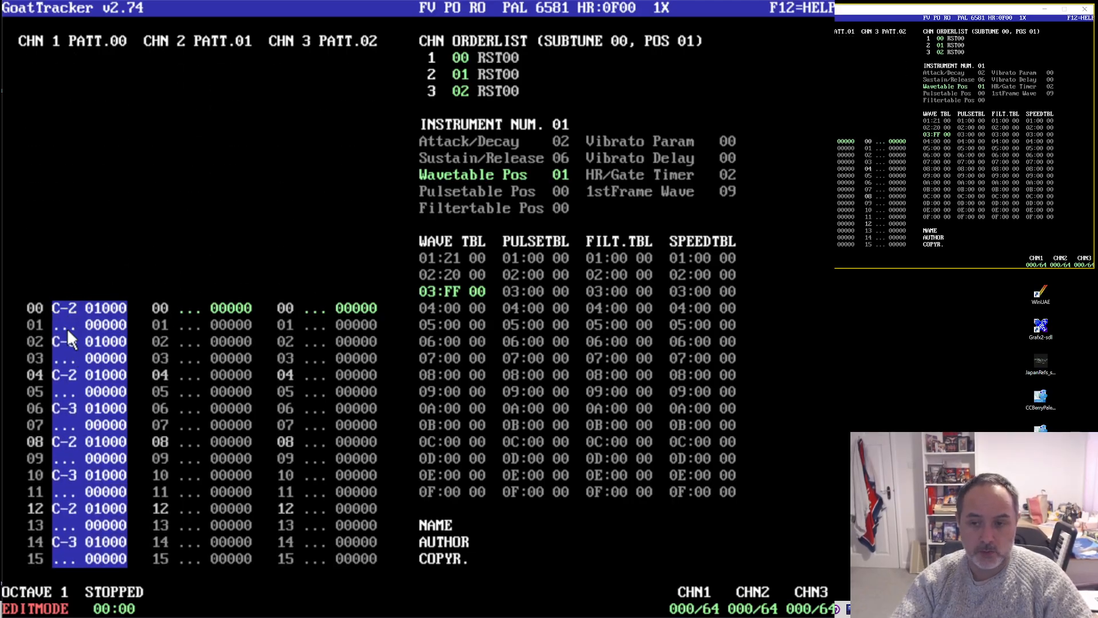
pyautogui.hotkey('shift', 'c')
# - Paste the copied bass line at row 32 of channel 1's pattern to fill rows 32 to 63
pyautogui.press('Down')
pyautogui.press('Down')
pyautogui.press('Down')
pyautogui.press('Down')
pyautogui.press('Down')
pyautogui.press('Down')
pyautogui.press('Down')
pyautogui.press('Down')
pyautogui.press('Down')
pyautogui.press('Down')
pyautogui.press('Down')
pyautogui.press('Down')
pyautogui.press('Down')
pyautogui.press('Down')
pyautogui.press('Down')
pyautogui.press('Down')
pyautogui.press('Down')
pyautogui.press('Down')
pyautogui.press('Down')
pyautogui.press('Down')
pyautogui.press('Down')
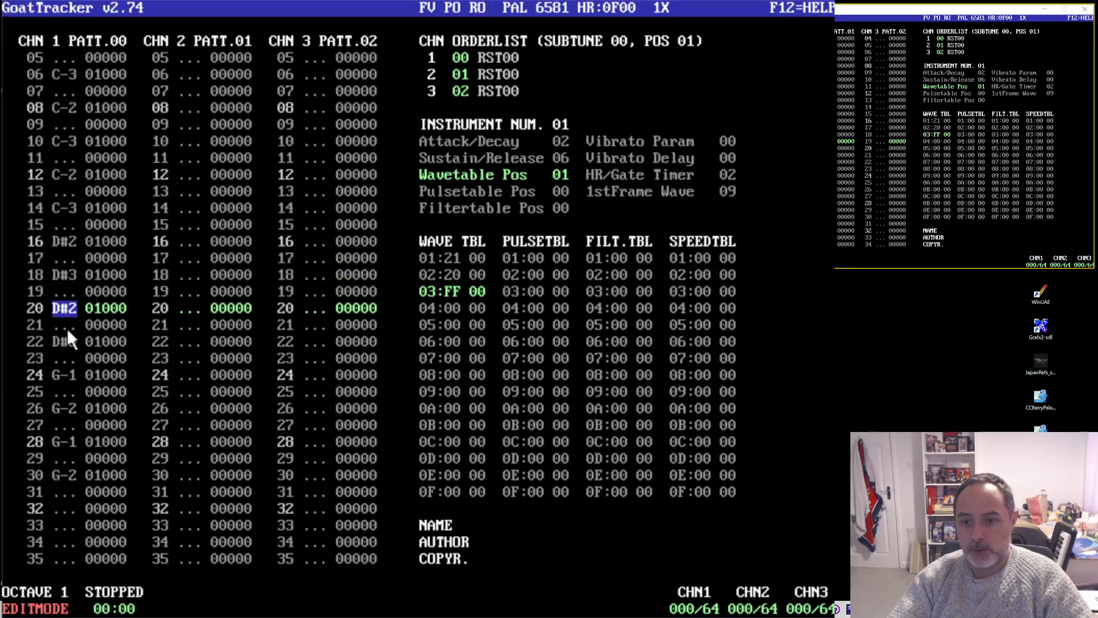
pyautogui.press('Up')
pyautogui.hotkey('shift', 'v')
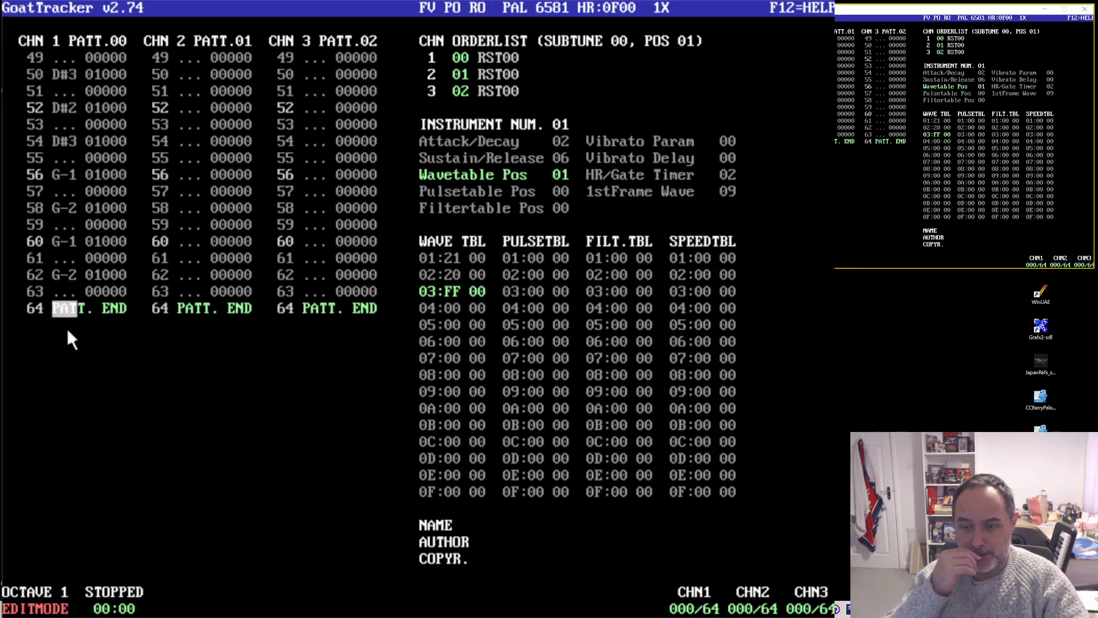
# - Play the song from the beginning and set instrument 01's Attack/Decay to 05 during playback
pyautogui.press('F1')
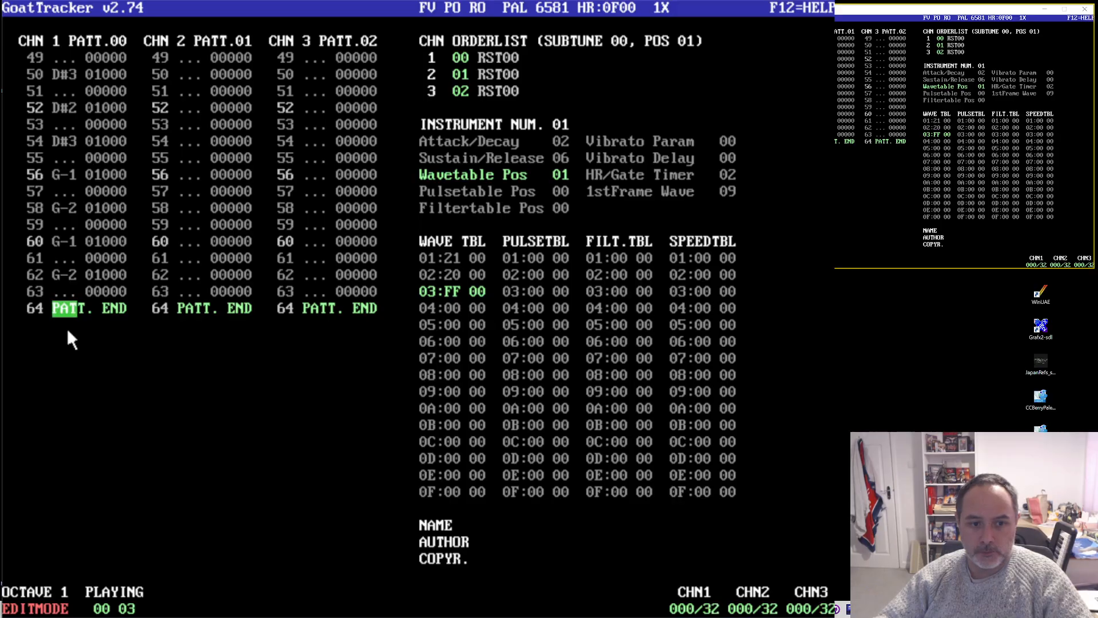
pyautogui.click(566, 162)
pyautogui.click(564, 143)
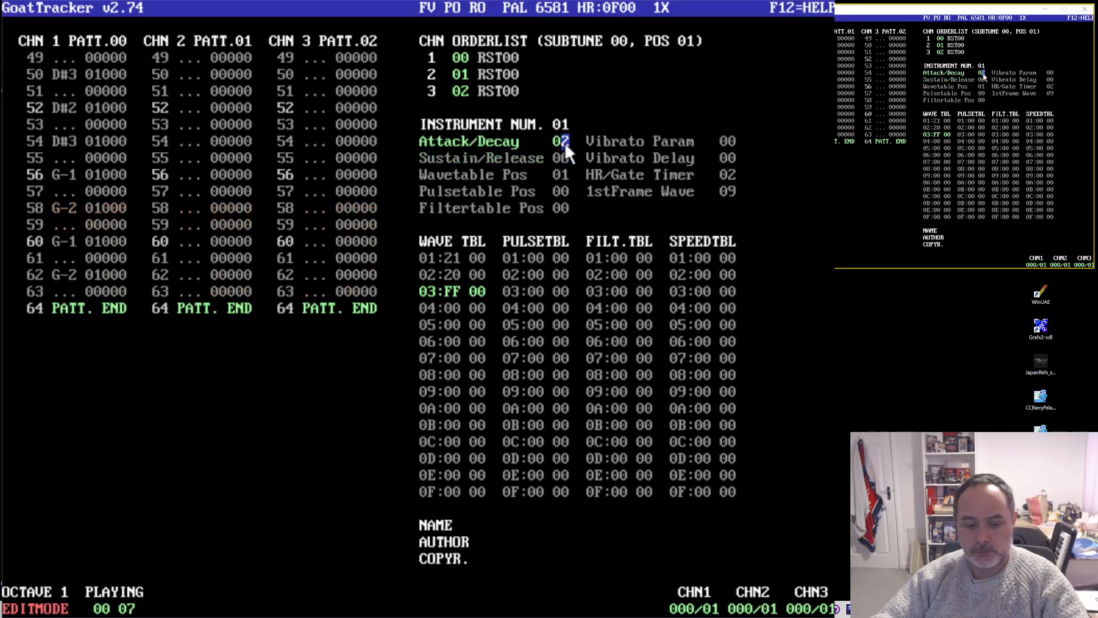
pyautogui.write('56')
pyautogui.click(567, 143)
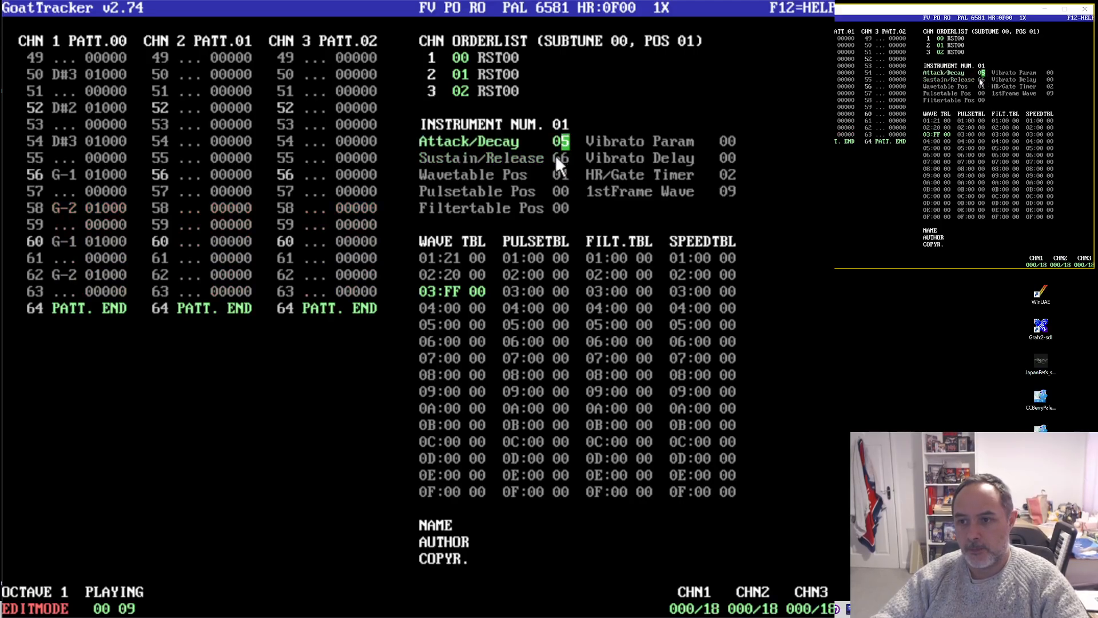
# - Try Sustain/Release at 09 on instrument 01 during playback, and settle on 07
pyautogui.click(555, 157)
pyautogui.write('09')
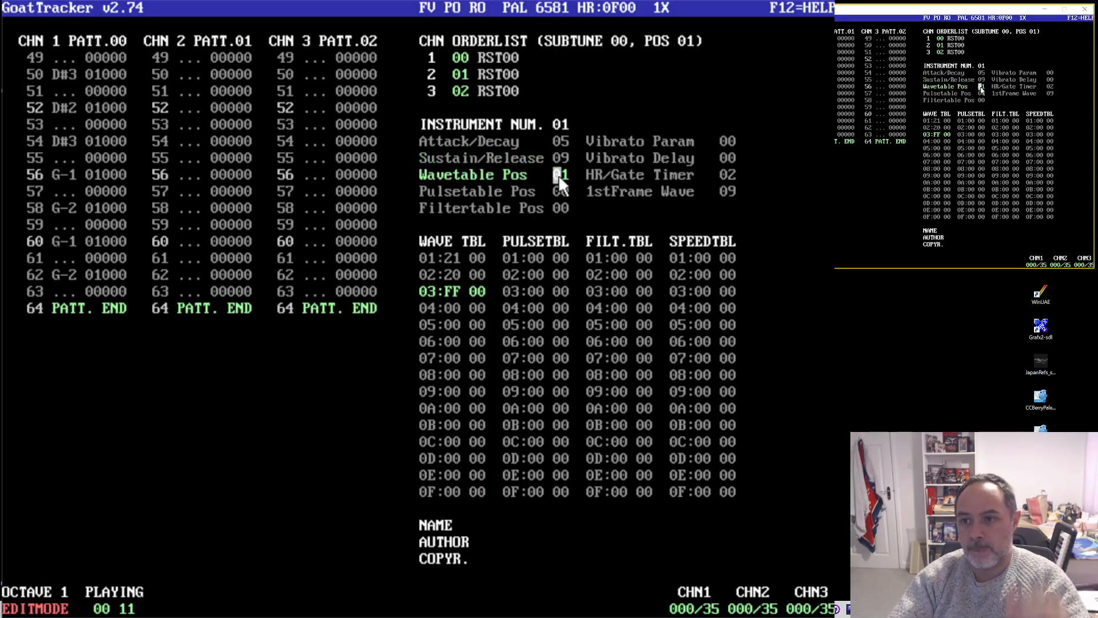
pyautogui.press('Up')
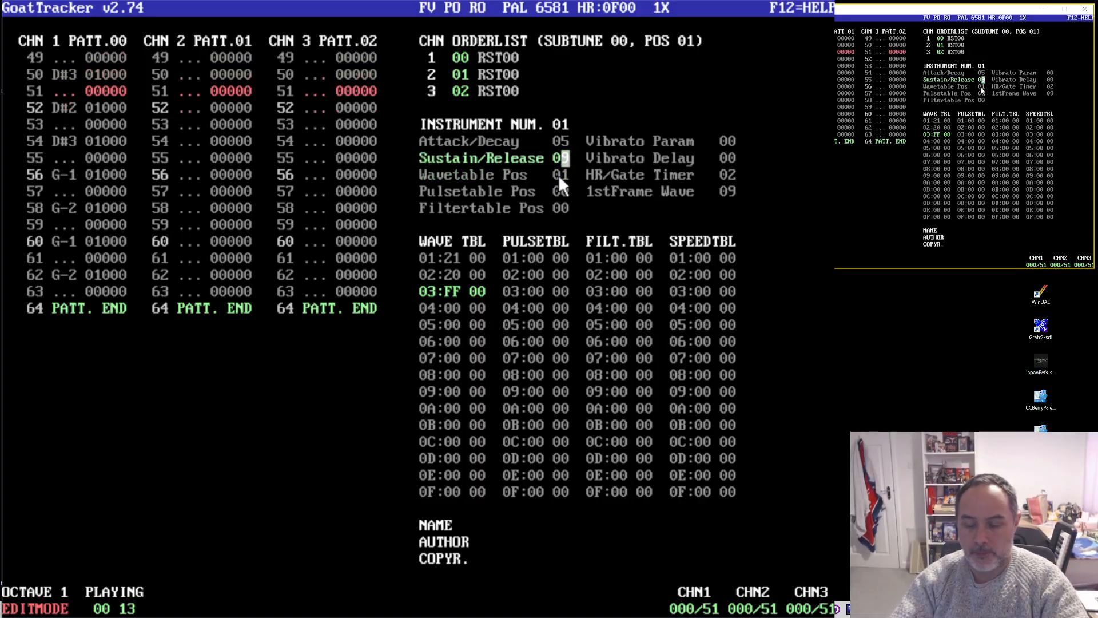
pyautogui.write('7')
# - Audition instrument 01's Attack/Decay at 02, 09 and 07 during playback, and settle on 08
pyautogui.press('Up')
pyautogui.press('Up')
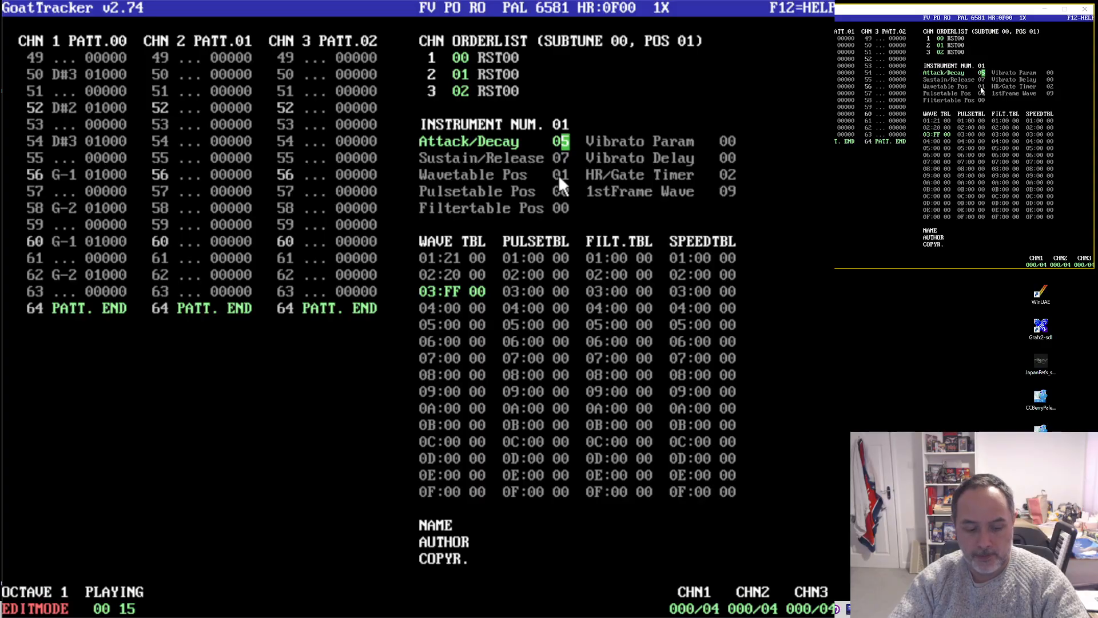
pyautogui.write('2')
pyautogui.press('Up')
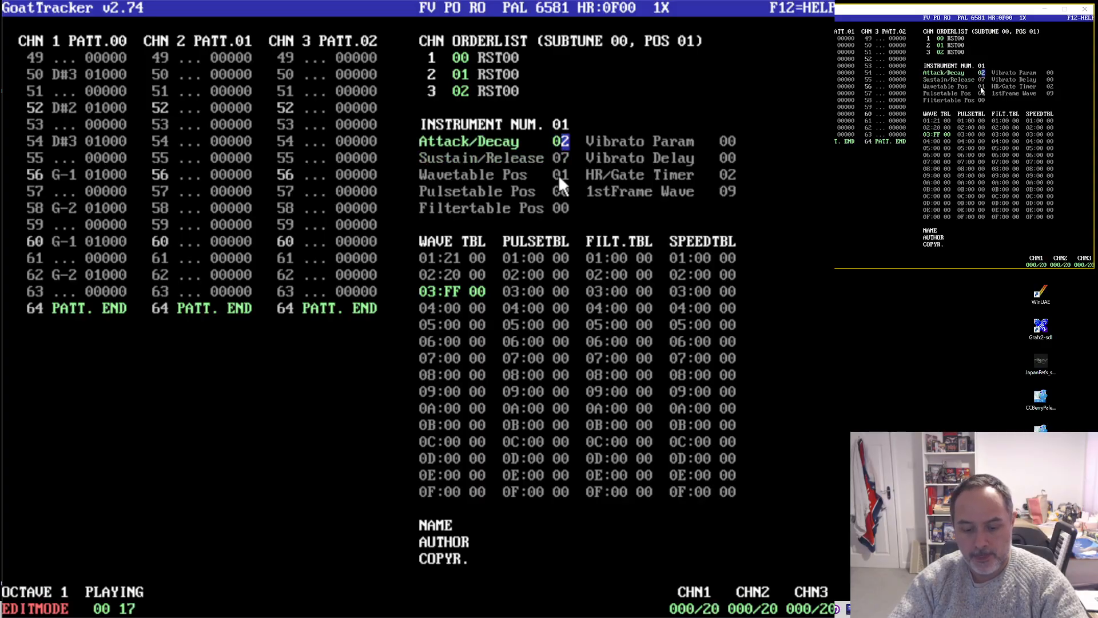
pyautogui.write('9')
pyautogui.press('Up')
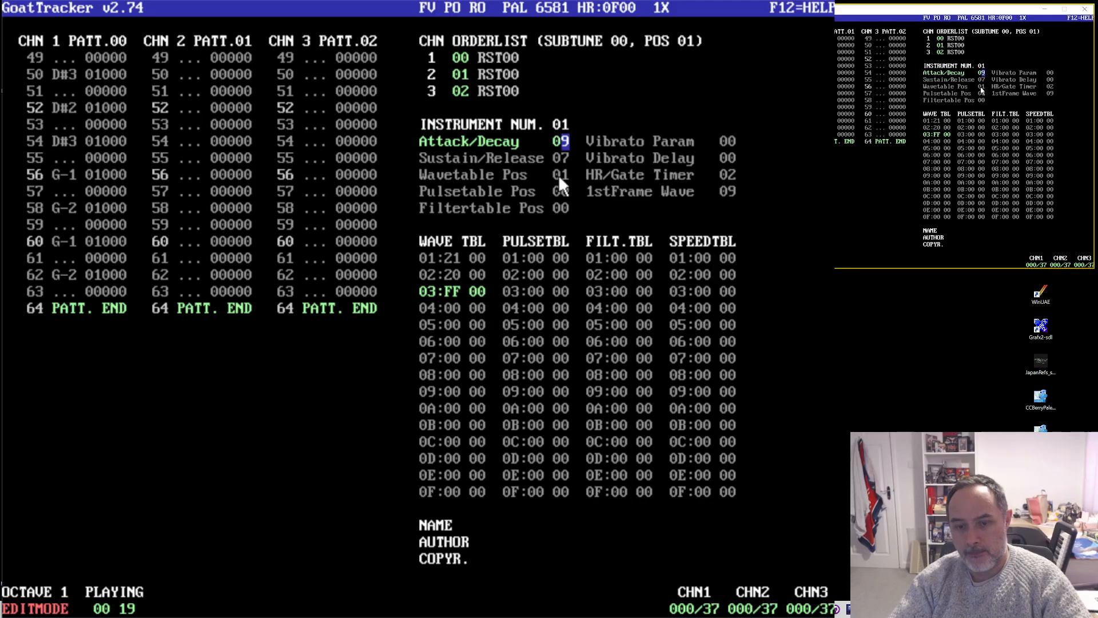
pyautogui.write('7')
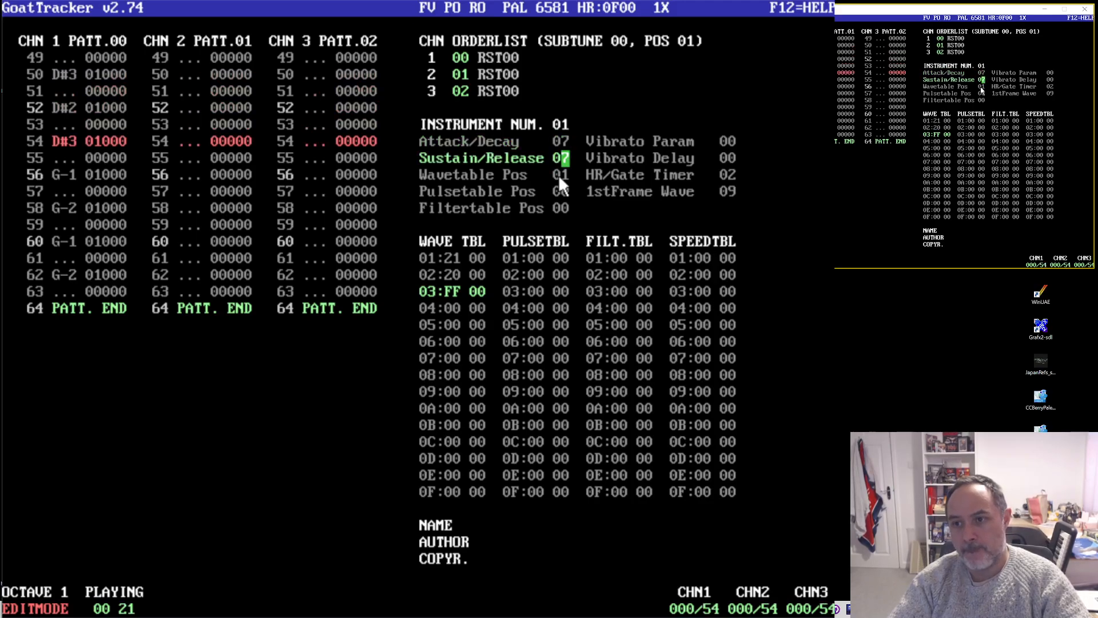
pyautogui.press('Up')
pyautogui.write('8')
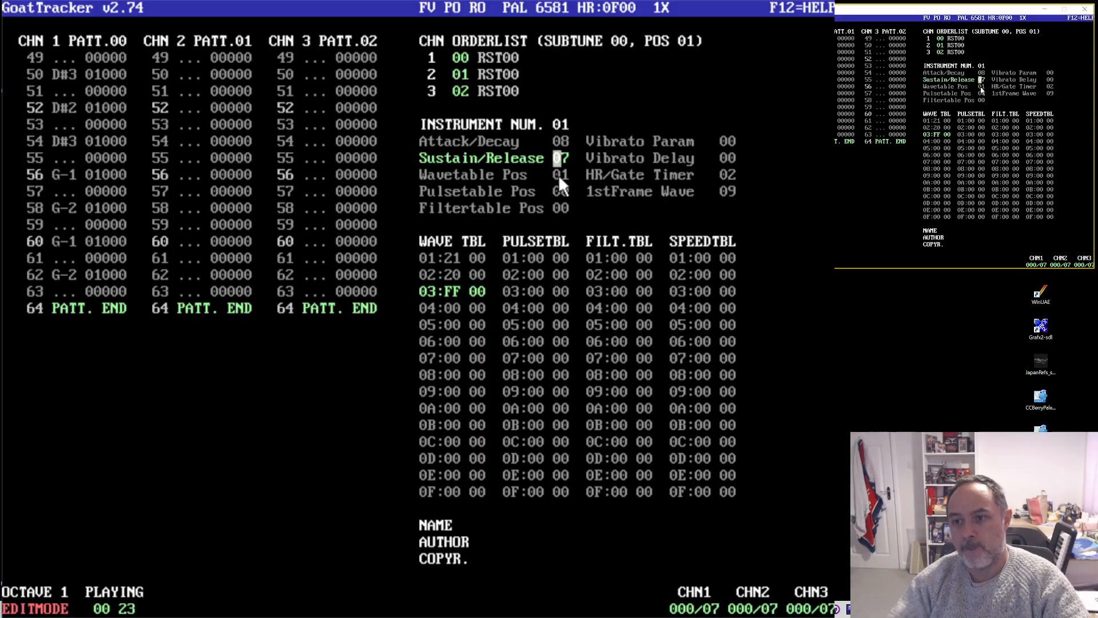
# - Audition triangle (11/10), sawtooth (21/20) and noise (81/80) waveforms in wavetable rows 01 and 02 during playback
pyautogui.click(448, 258)
pyautogui.write('1:1')
pyautogui.write('1')
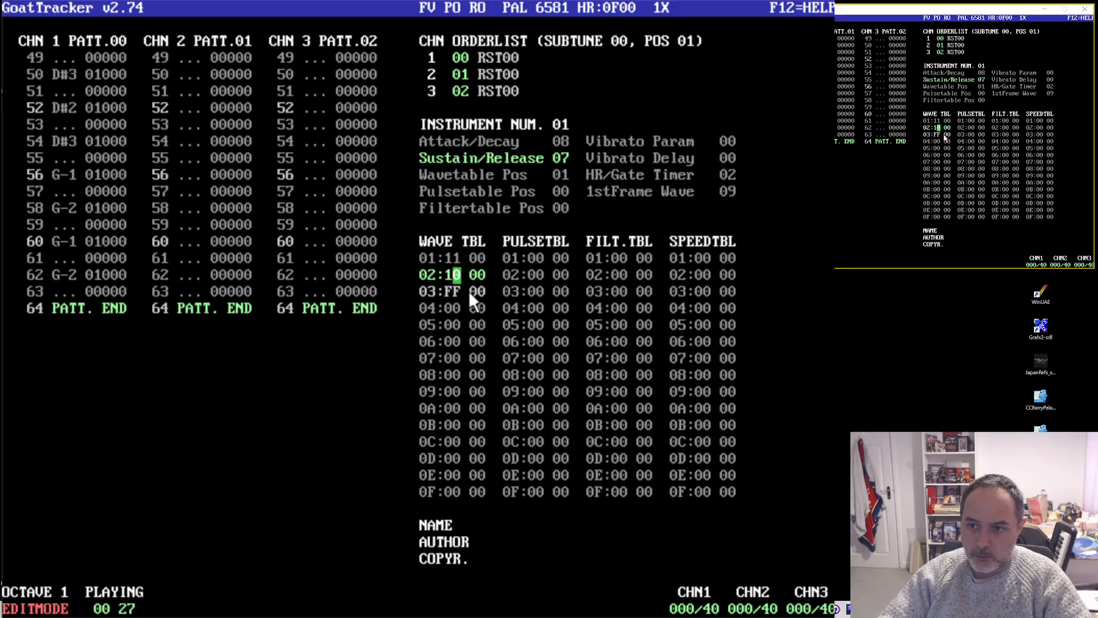
pyautogui.click(448, 258)
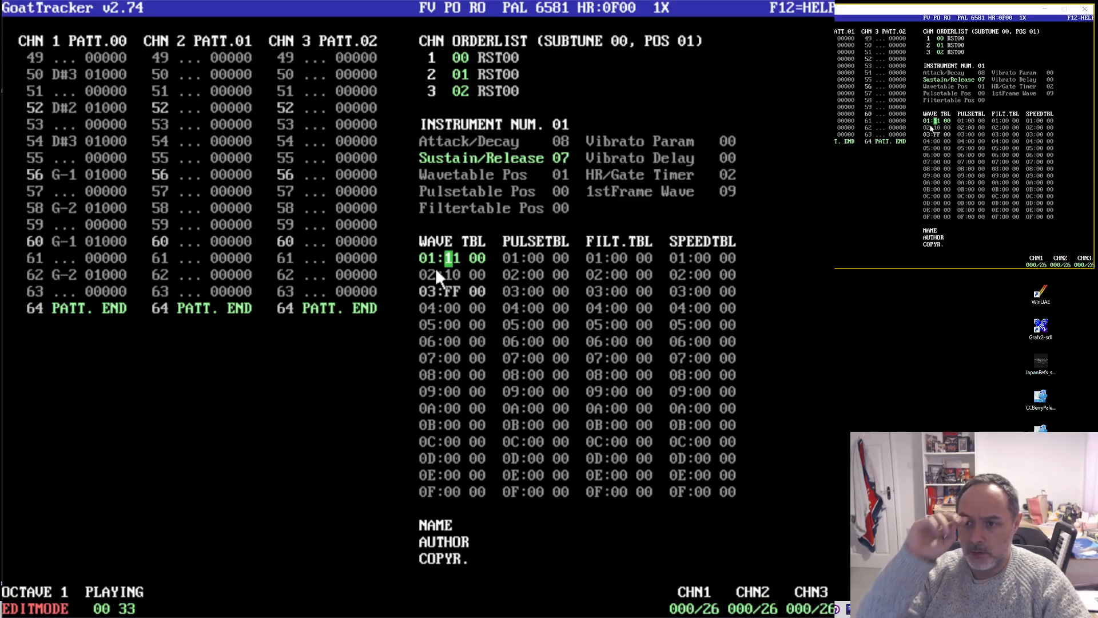
pyautogui.write('21002')
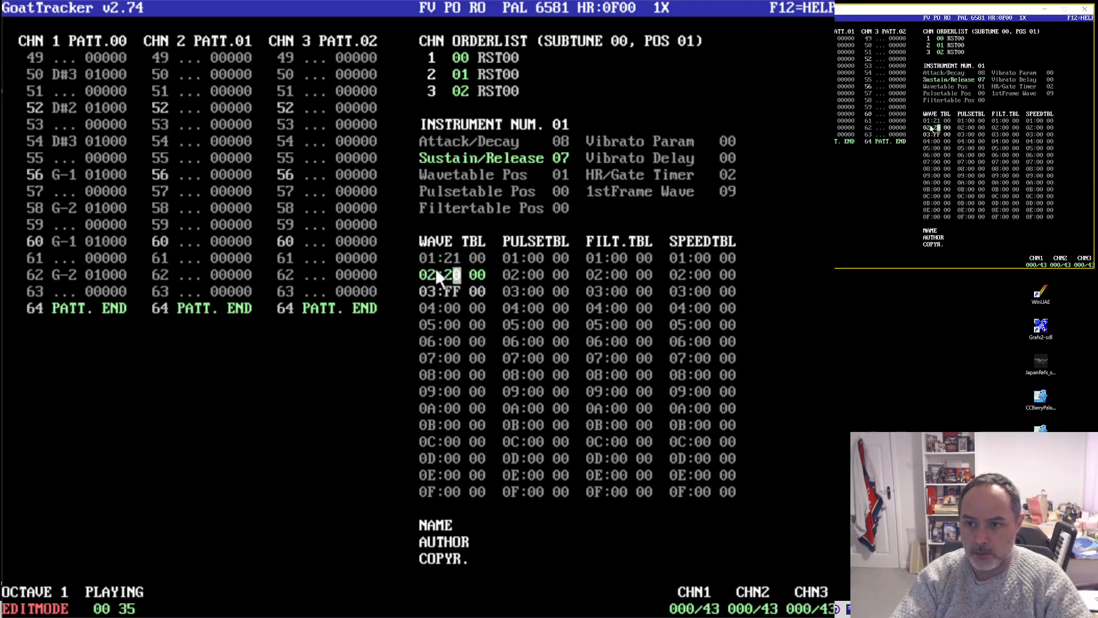
pyautogui.press('Up')
pyautogui.press('Left')
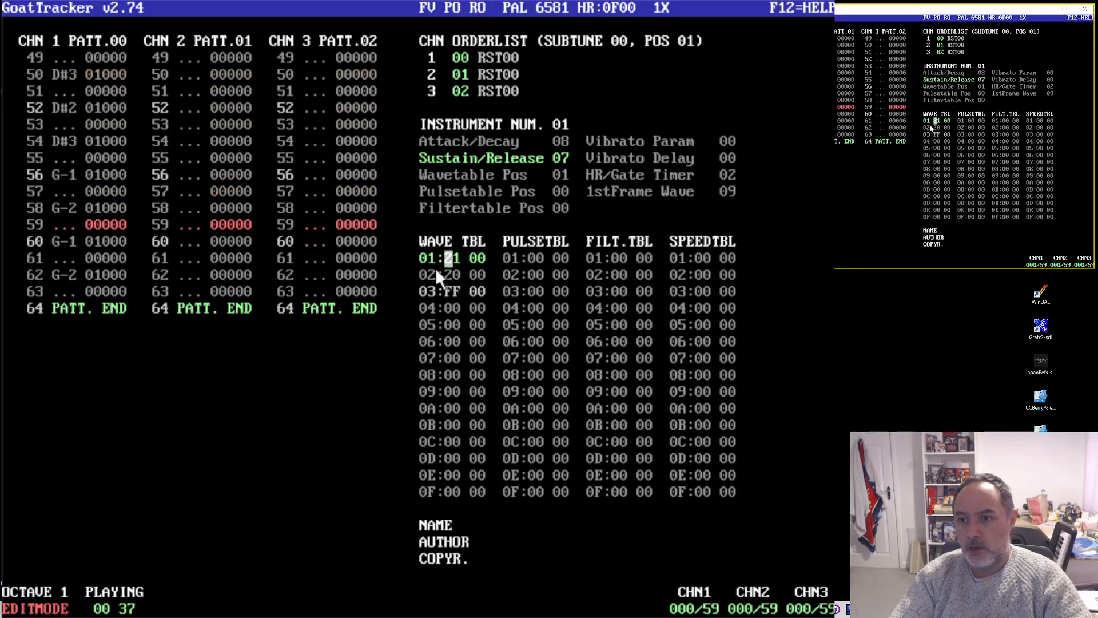
pyautogui.write('8100')
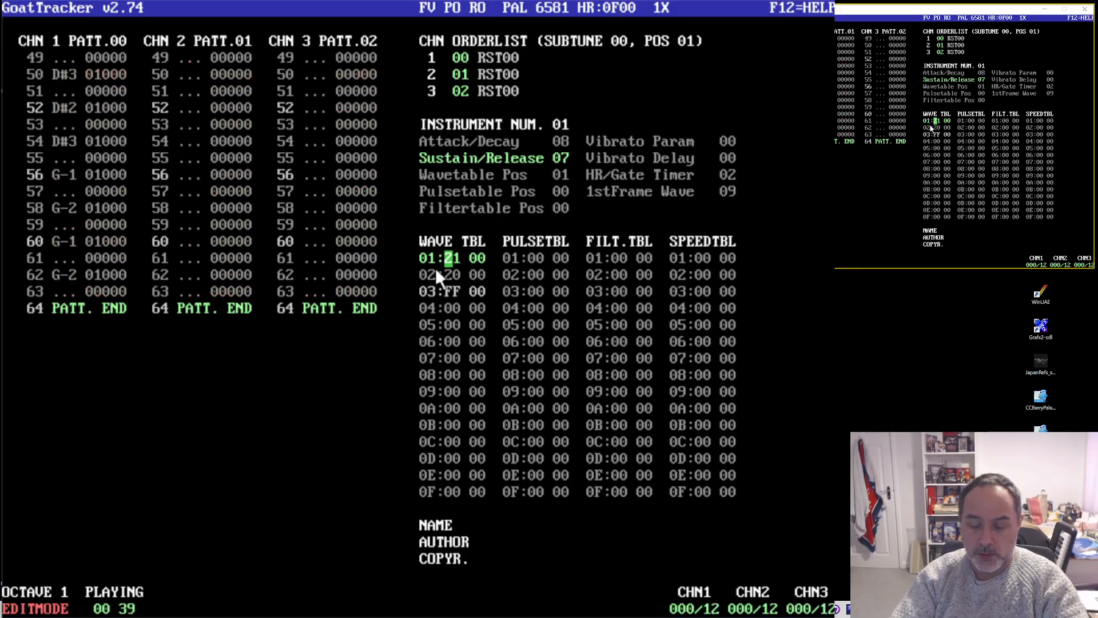
# - Set wavetable rows 01 and 02 to pulse waveform values 41 and 40, and set instrument 01's Pulsetable Pos to 01
pyautogui.press('Up')
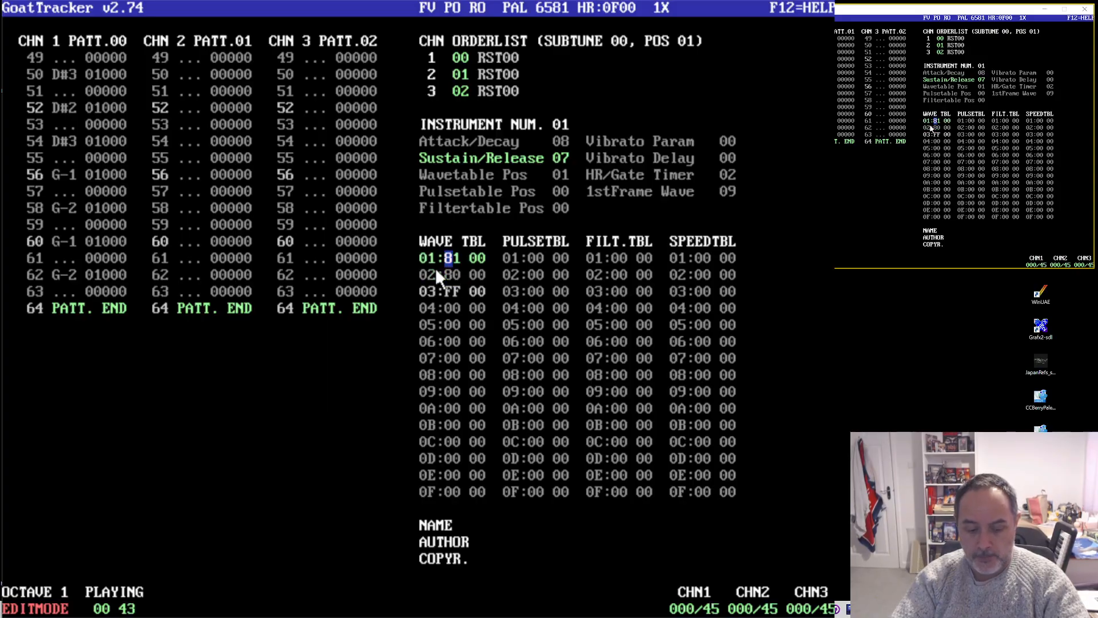
pyautogui.write('41')
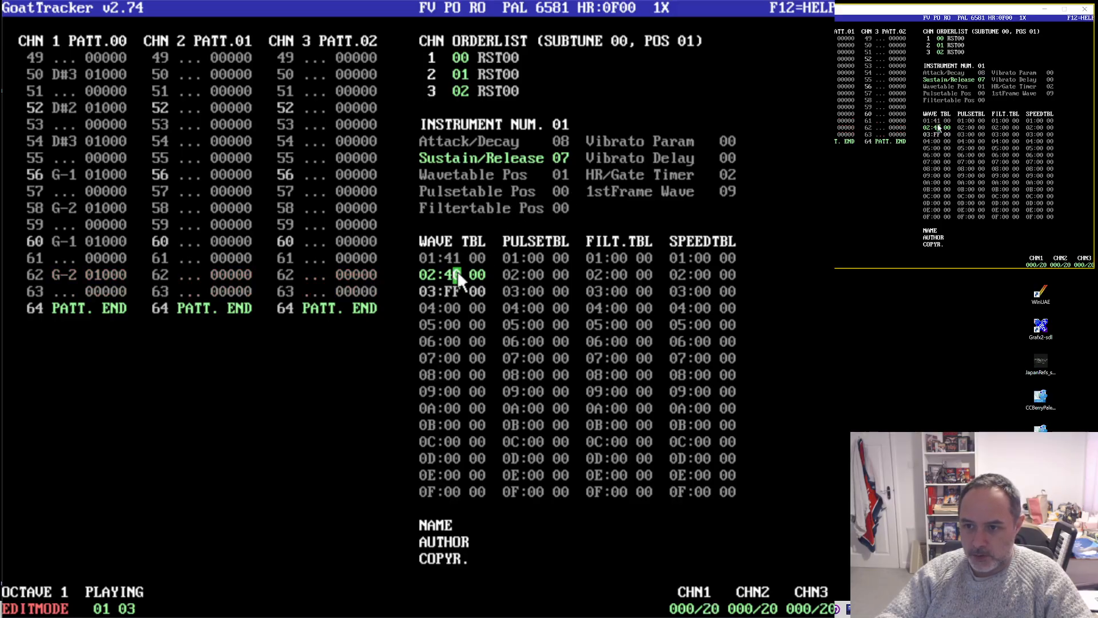
pyautogui.click(568, 191)
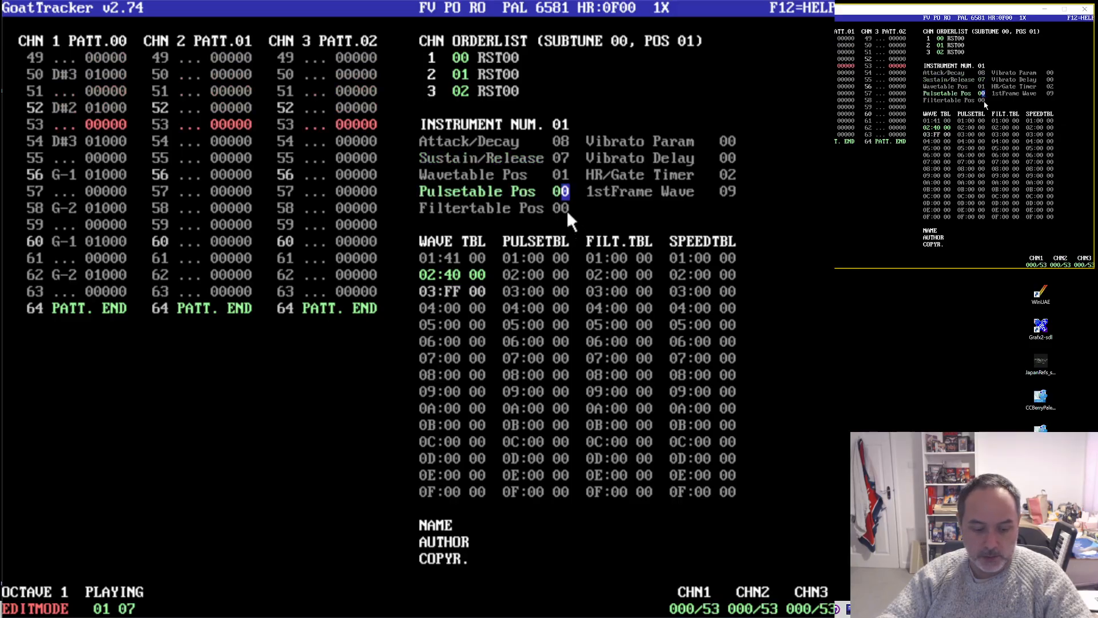
pyautogui.write('1')
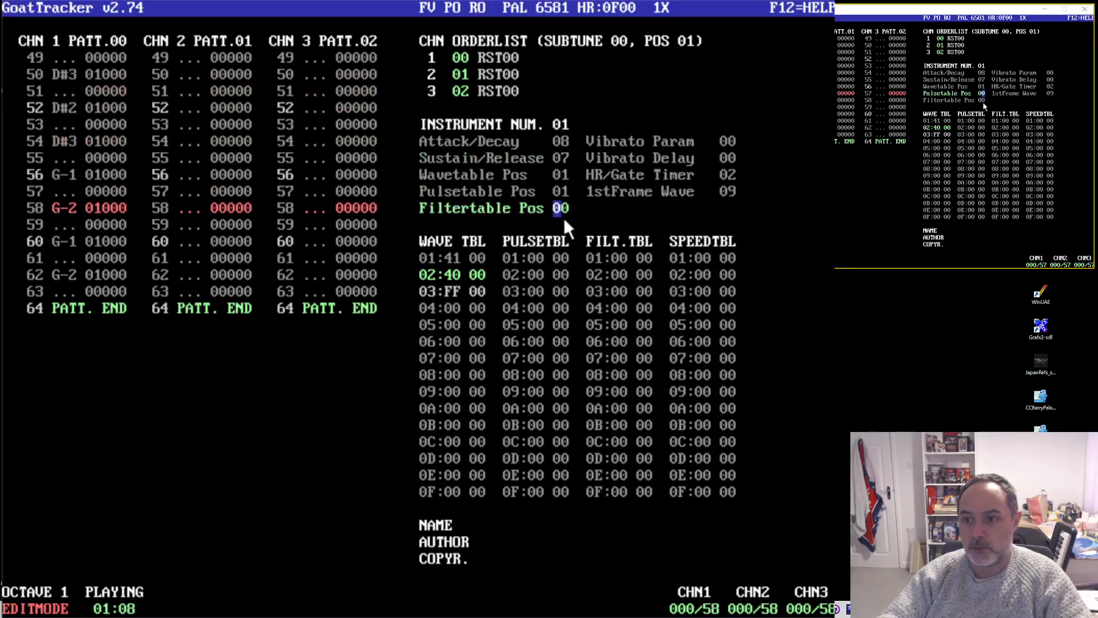
# - Set pulsetable row 01 to 44 AA, trying 04 04, 04 44 and 04 AA on the way
pyautogui.click(541, 258)
pyautogui.write('404')
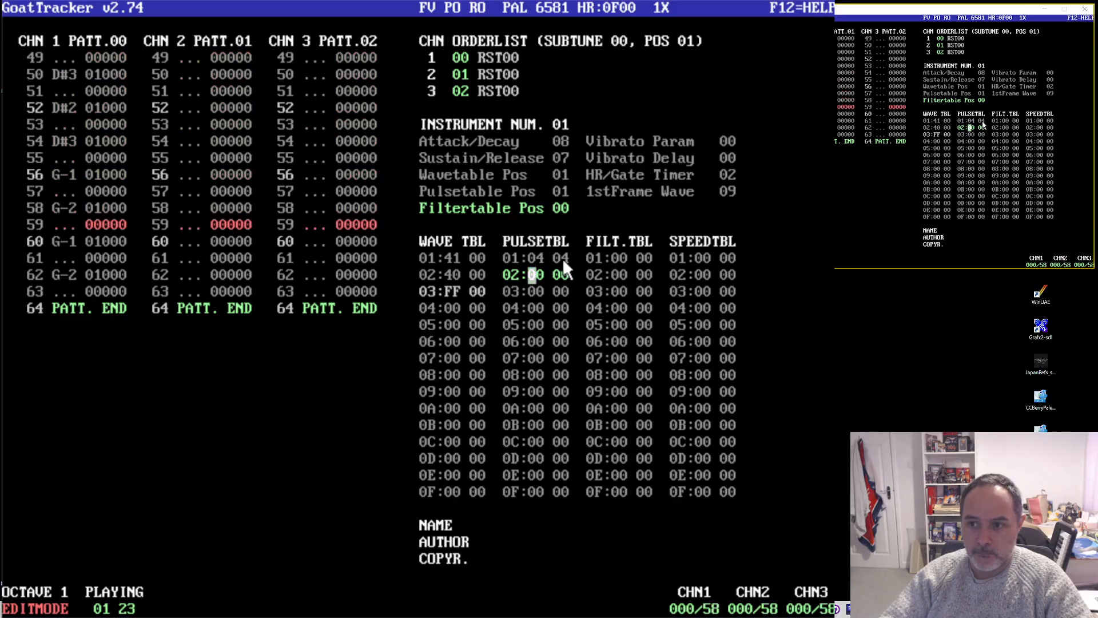
pyautogui.click(559, 257)
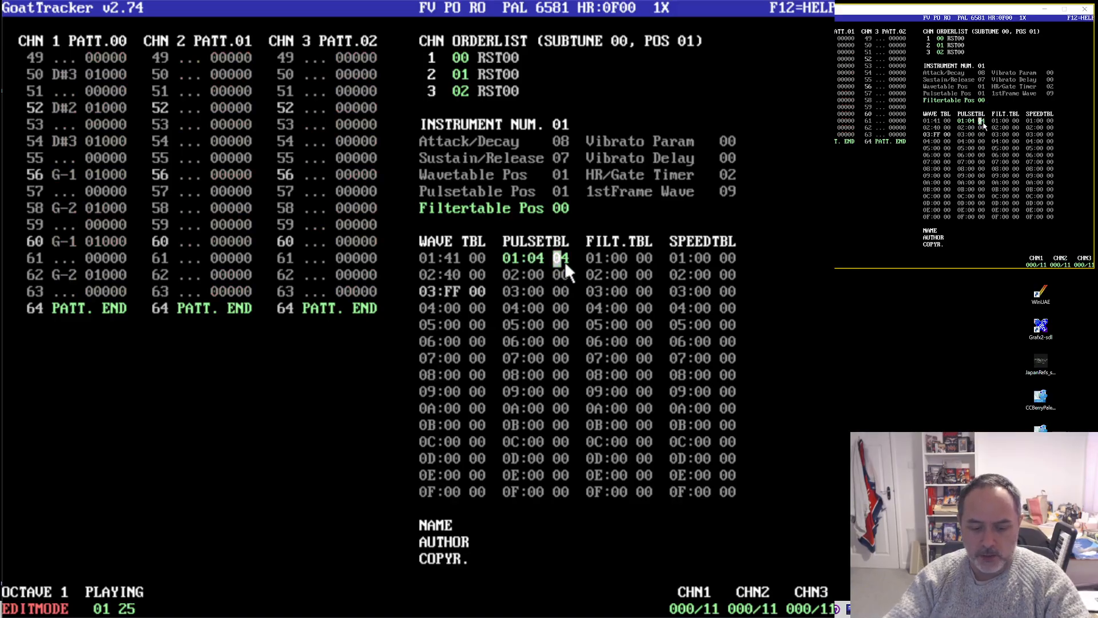
pyautogui.write('4')
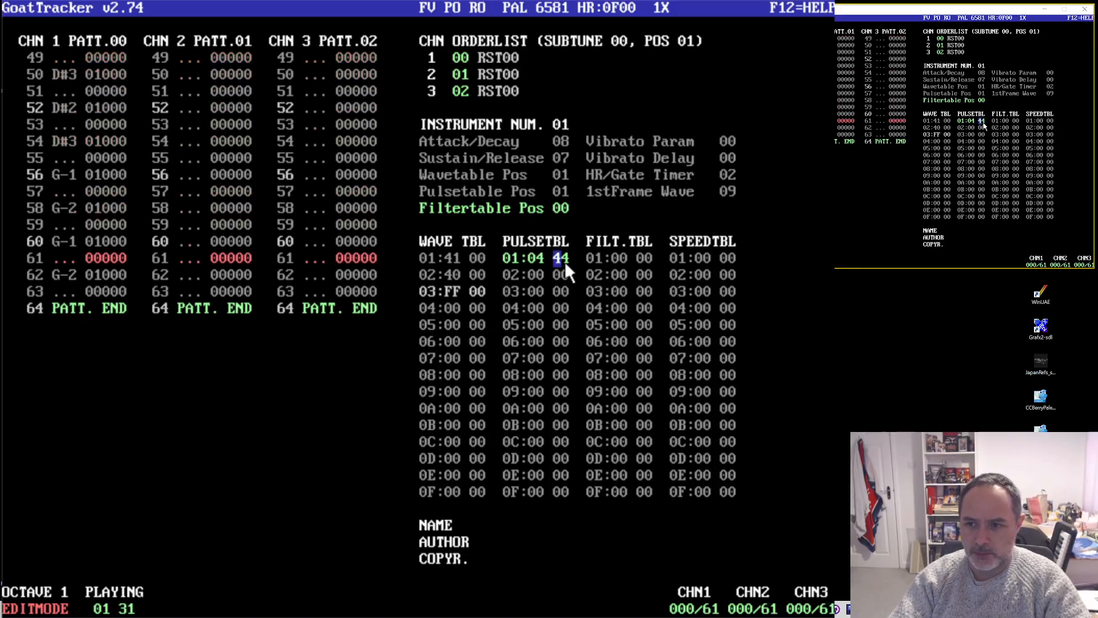
pyautogui.write('aa')
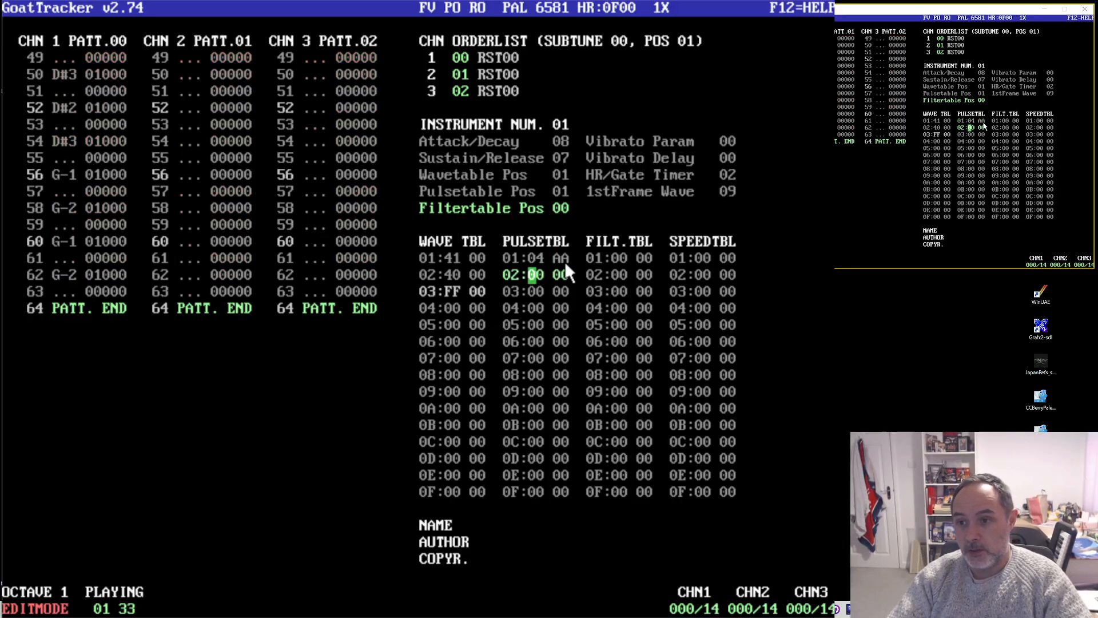
pyautogui.press('Up')
pyautogui.write('4')
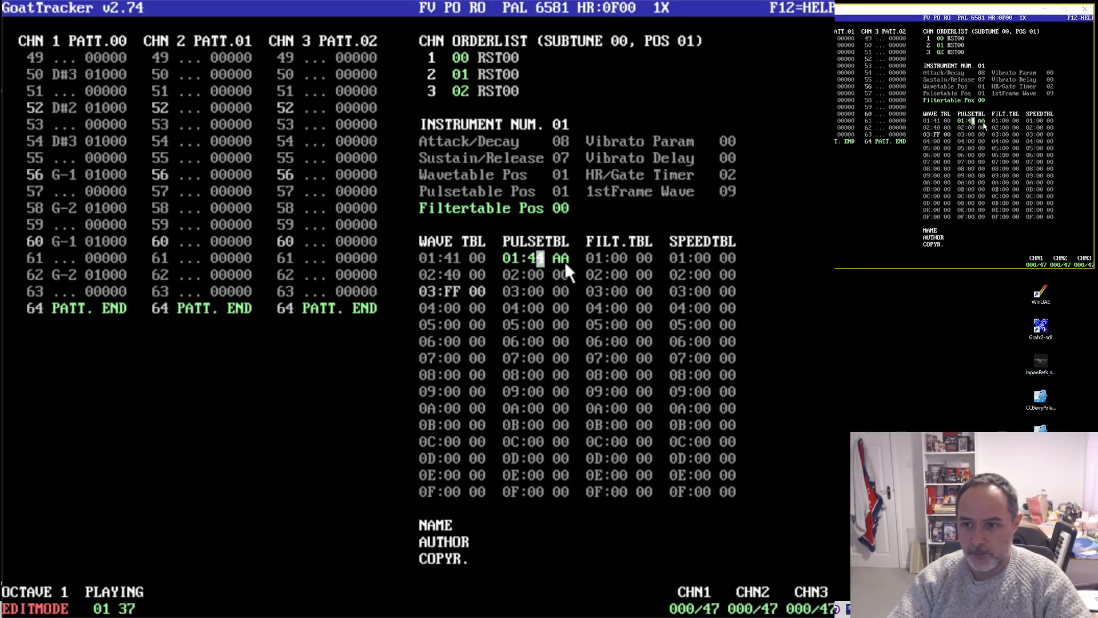
# - Set pulsetable row 02 to 02 02
pyautogui.press('Down')
pyautogui.press('Left')
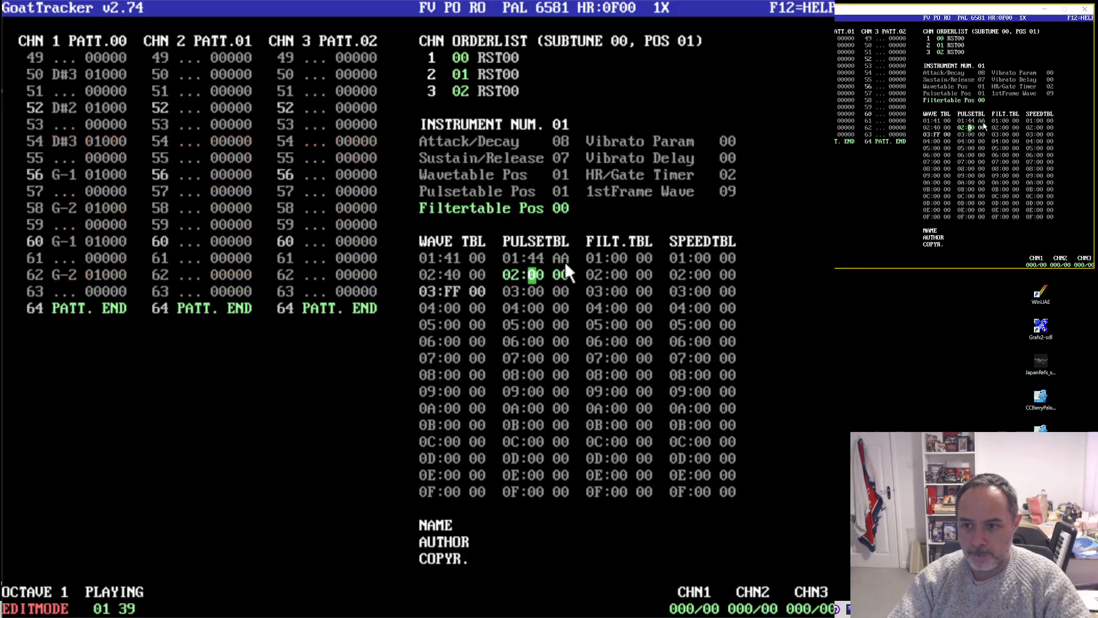
pyautogui.press('Right')
pyautogui.write('2')
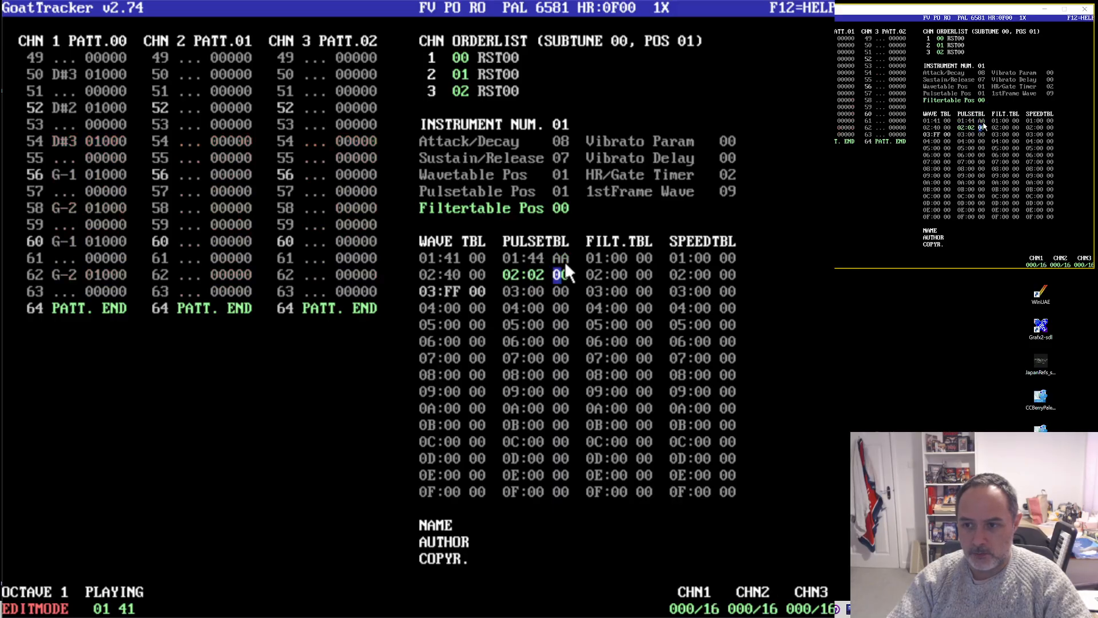
pyautogui.write('02')
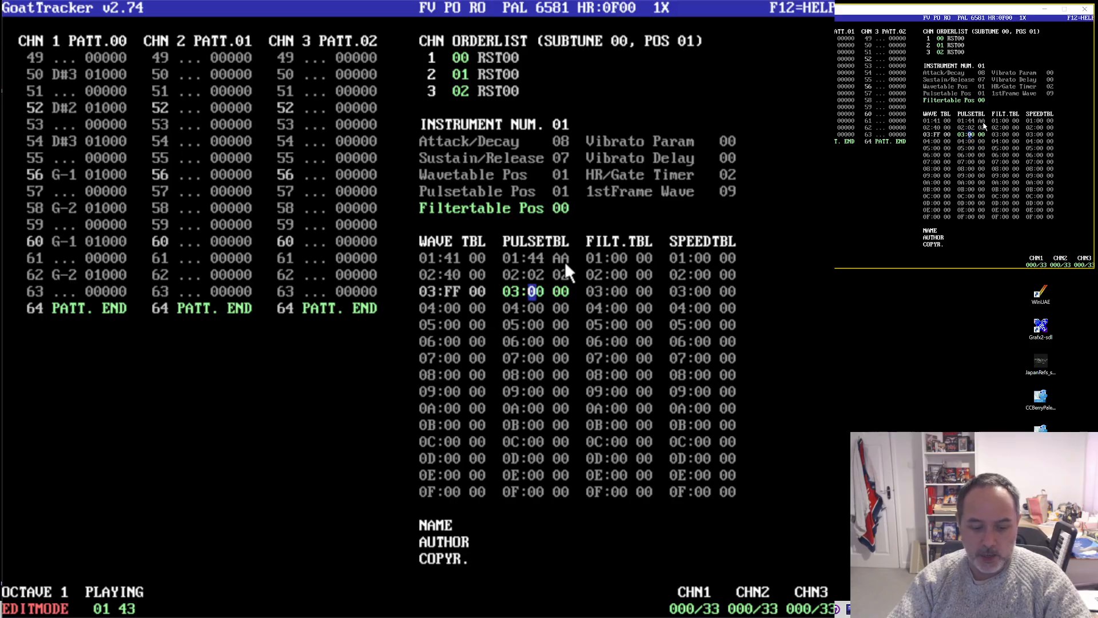
# - Add a jump to position 01 in pulsetable row 03 with FF 01, and change row 02 to 32 22
pyautogui.write('ff')
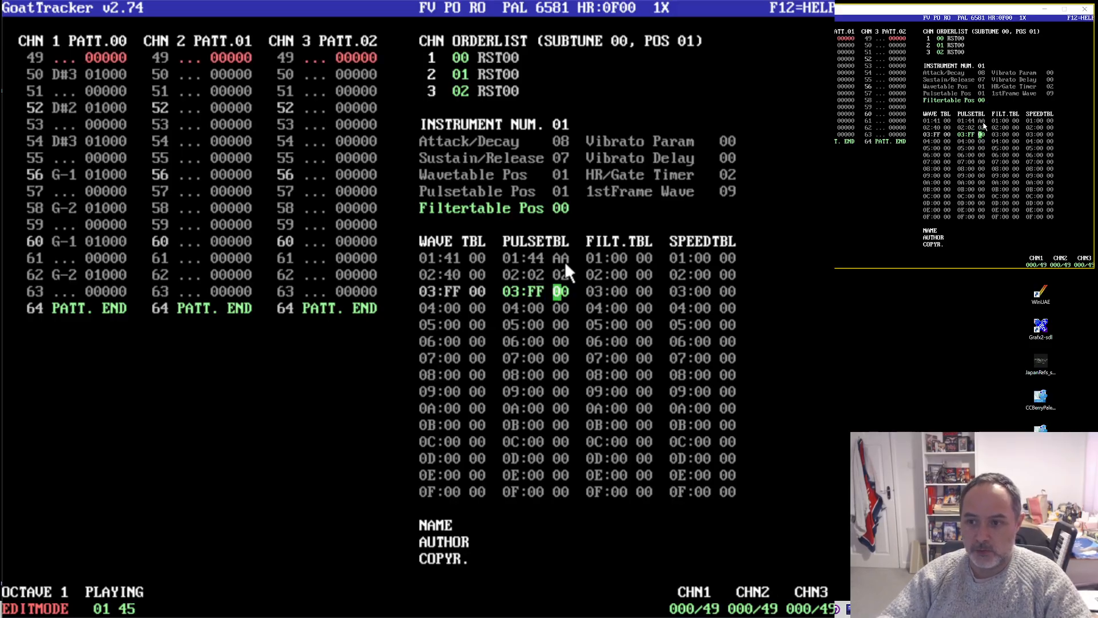
pyautogui.write('01')
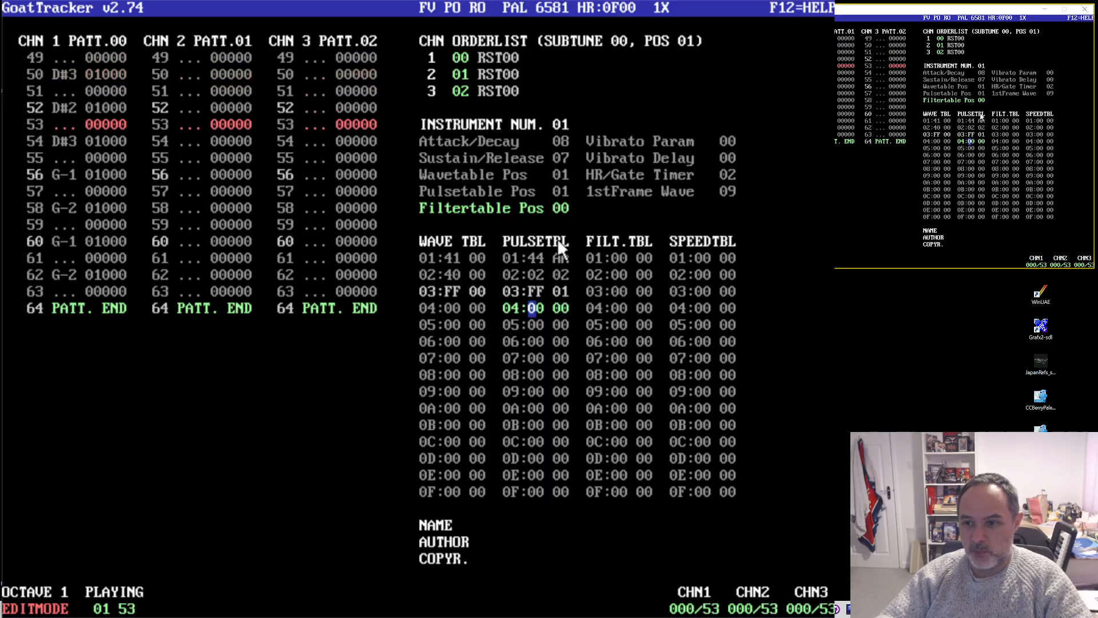
pyautogui.click(533, 274)
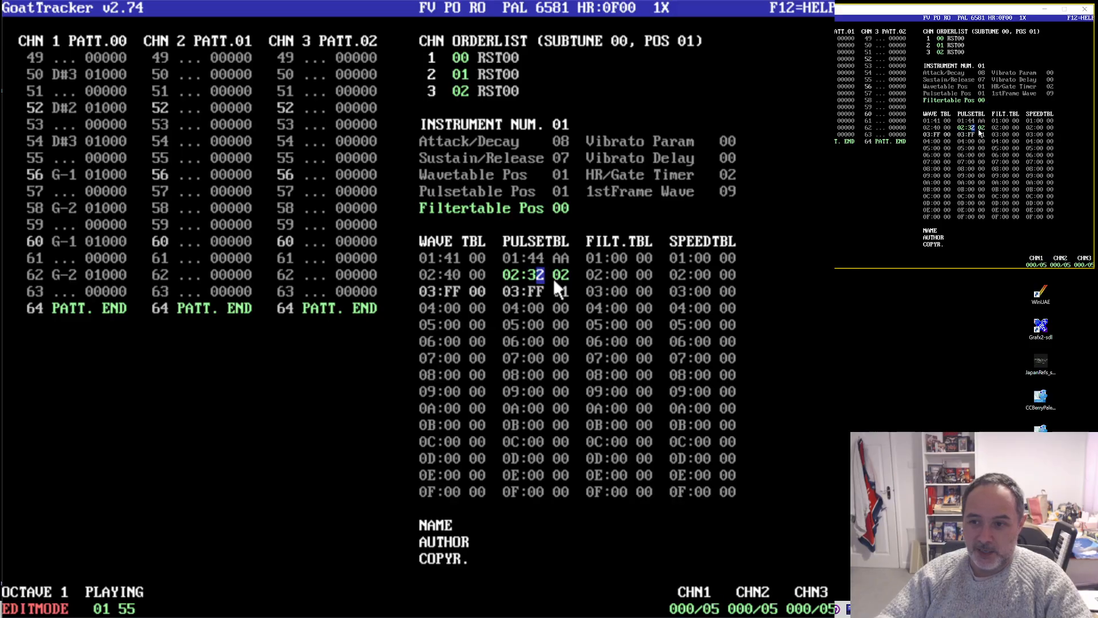
pyautogui.write('2')
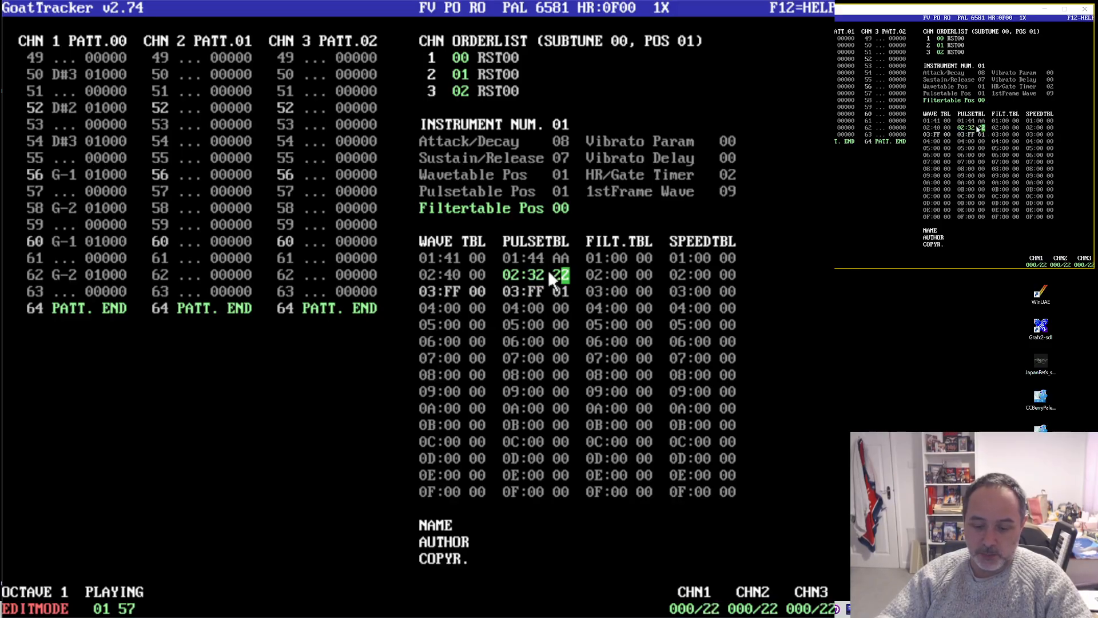
# - Look up the instrument parameters and the wavetable, pulsetable and filter table values in the online help, and return to the editor
pyautogui.press('F12')
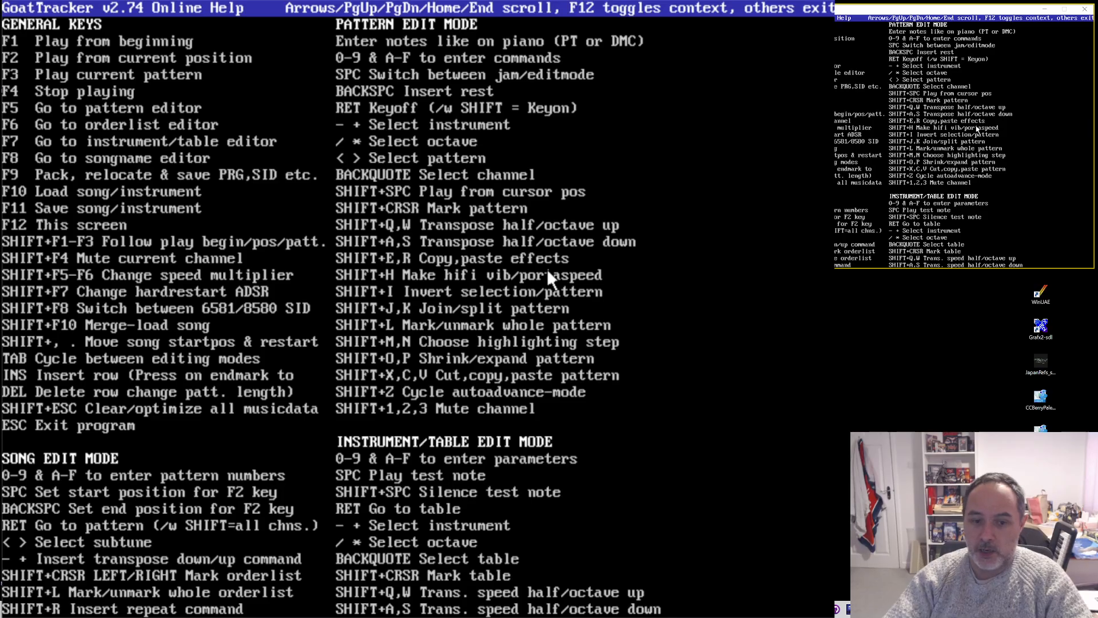
pyautogui.press('pagedown')
pyautogui.press('pagedown')
pyautogui.press('pagedown')
pyautogui.press('pagedown')
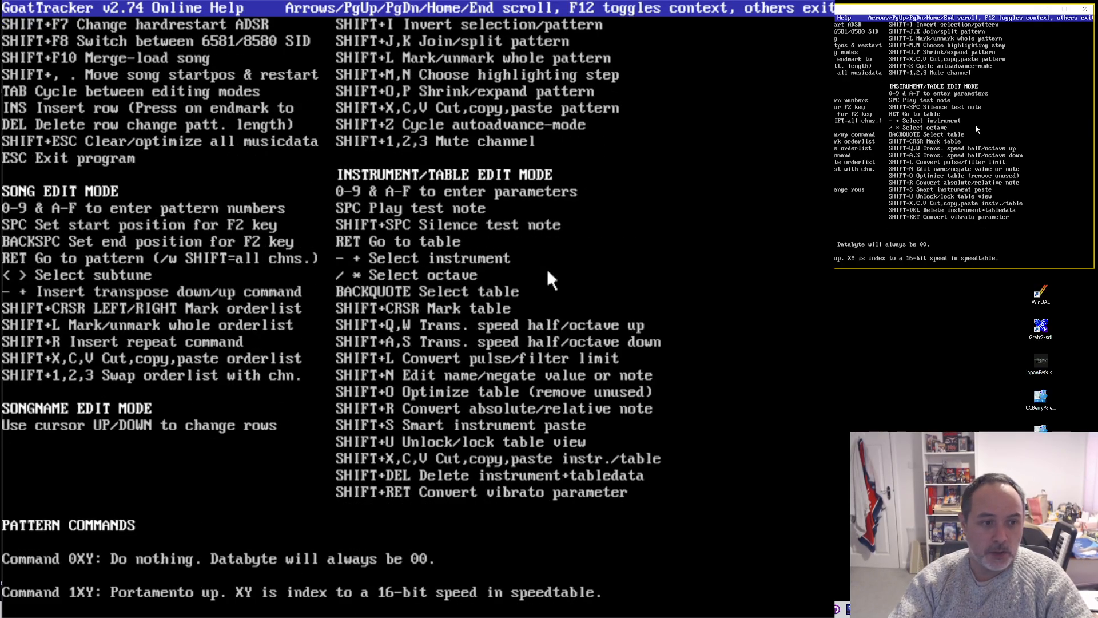
pyautogui.press('pagedown')
pyautogui.press('pagedown')
pyautogui.press('pagedown')
pyautogui.press('pagedown')
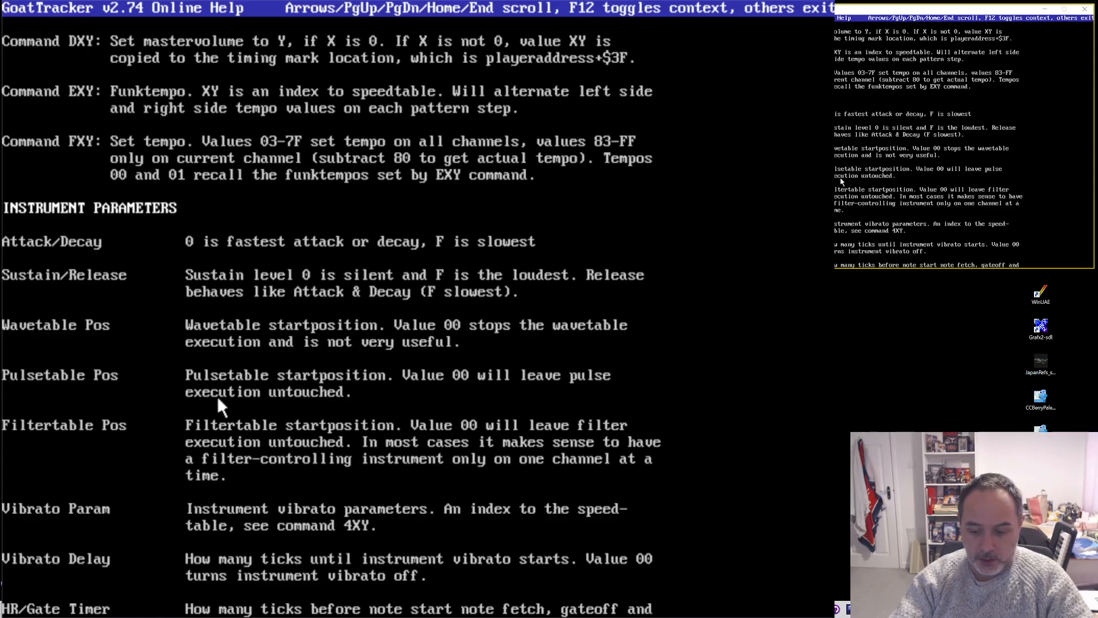
pyautogui.press('pagedown')
pyautogui.press('pagedown')
pyautogui.press('pagedown')
pyautogui.press('pagedown')
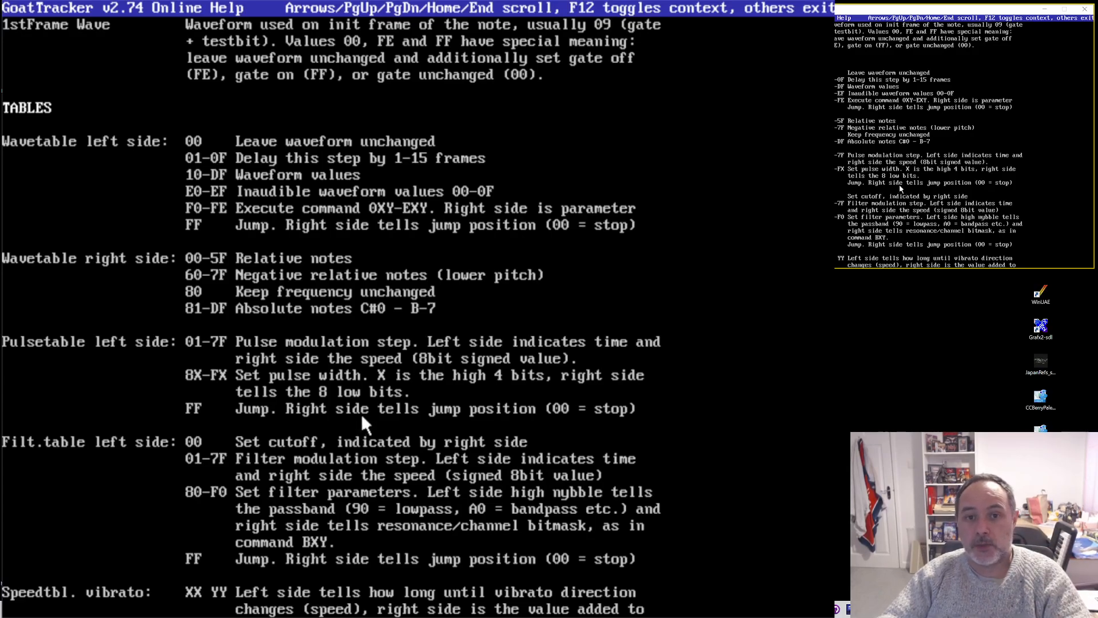
pyautogui.press('Escape')
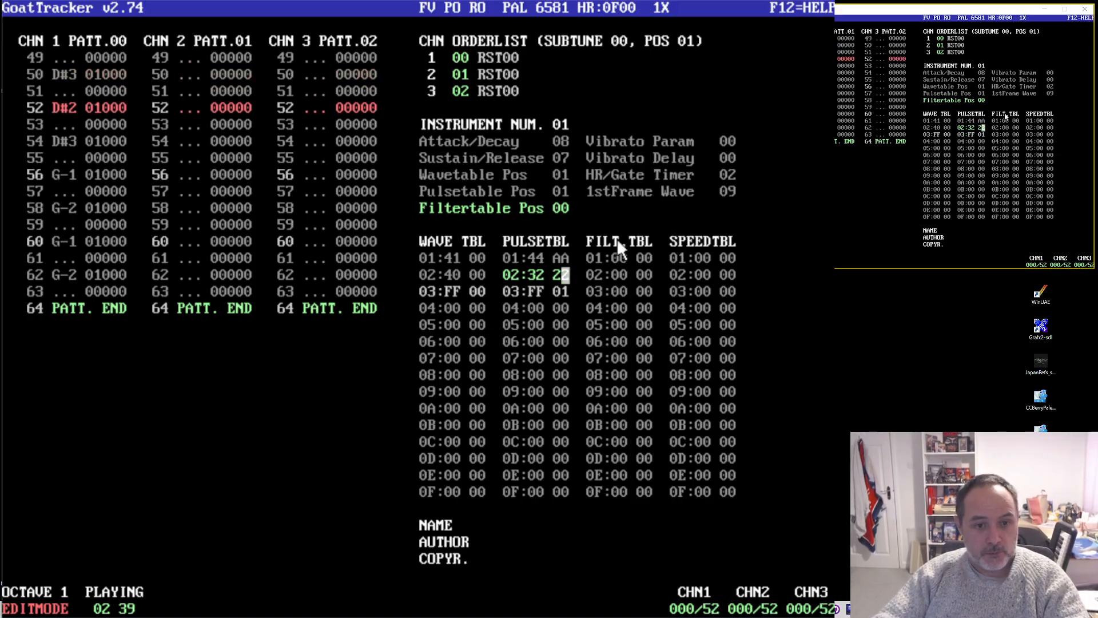
# - Stop playback, place the cursor in channel 2's note column, and set octave 2 in jam mode
pyautogui.press('F4')
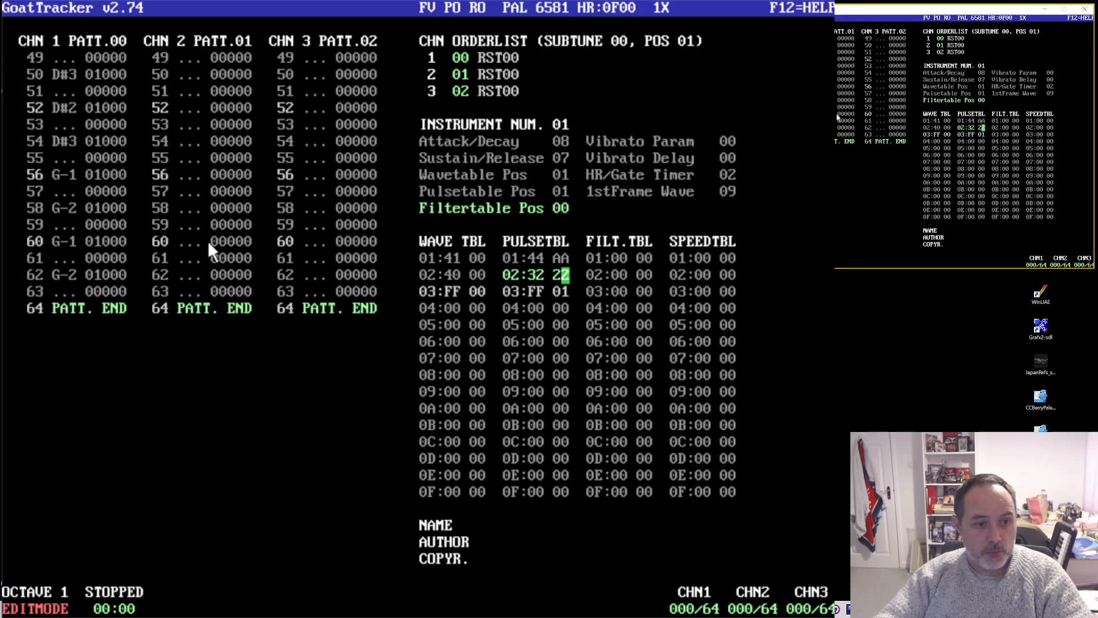
pyautogui.click(191, 214)
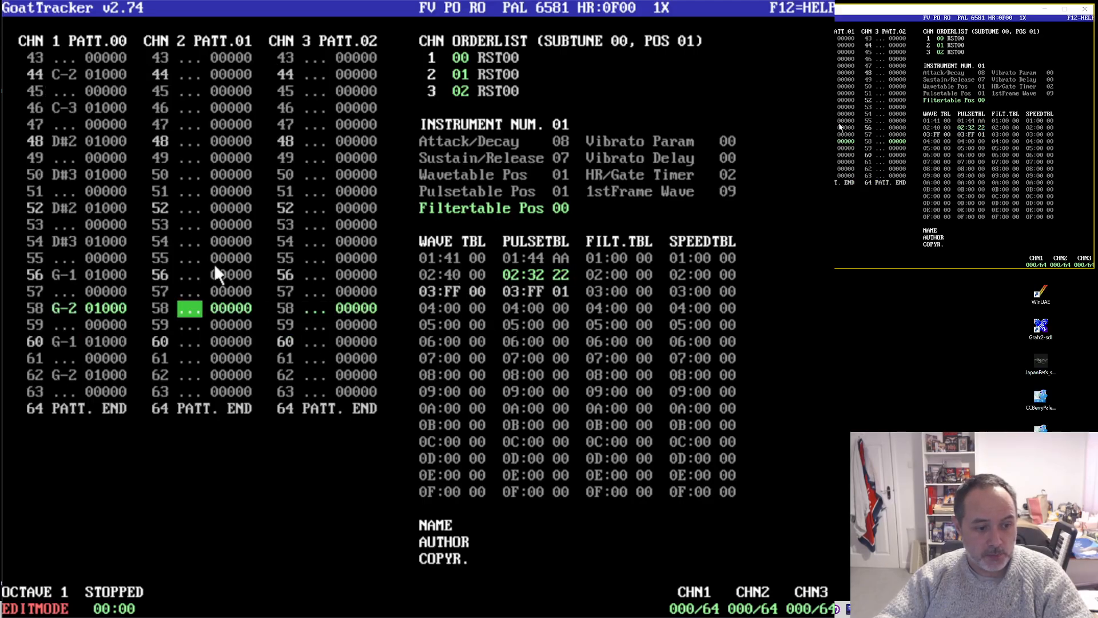
pyautogui.press('space')
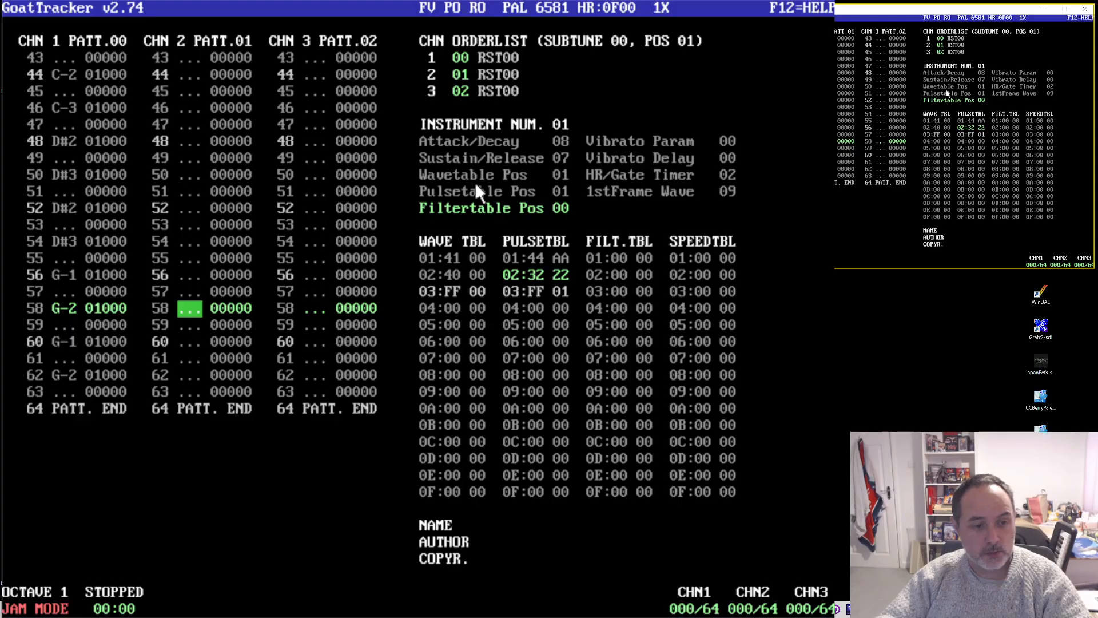
pyautogui.click(64, 589)
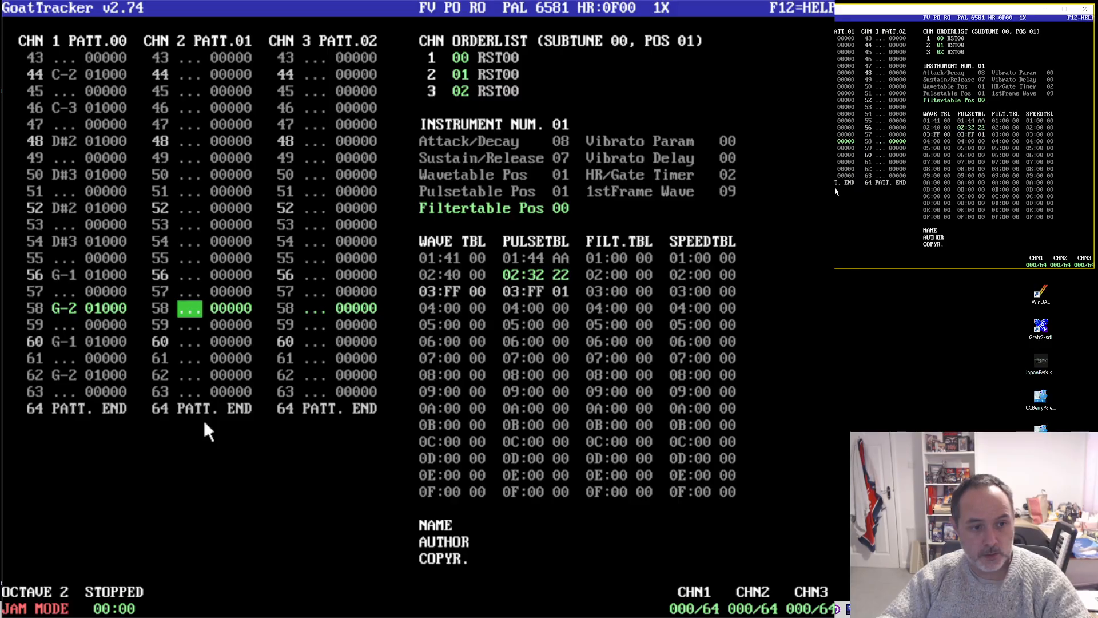
# - Return to edit mode and enter the note D#3 in row 00 of channel 2
pyautogui.press('Up')
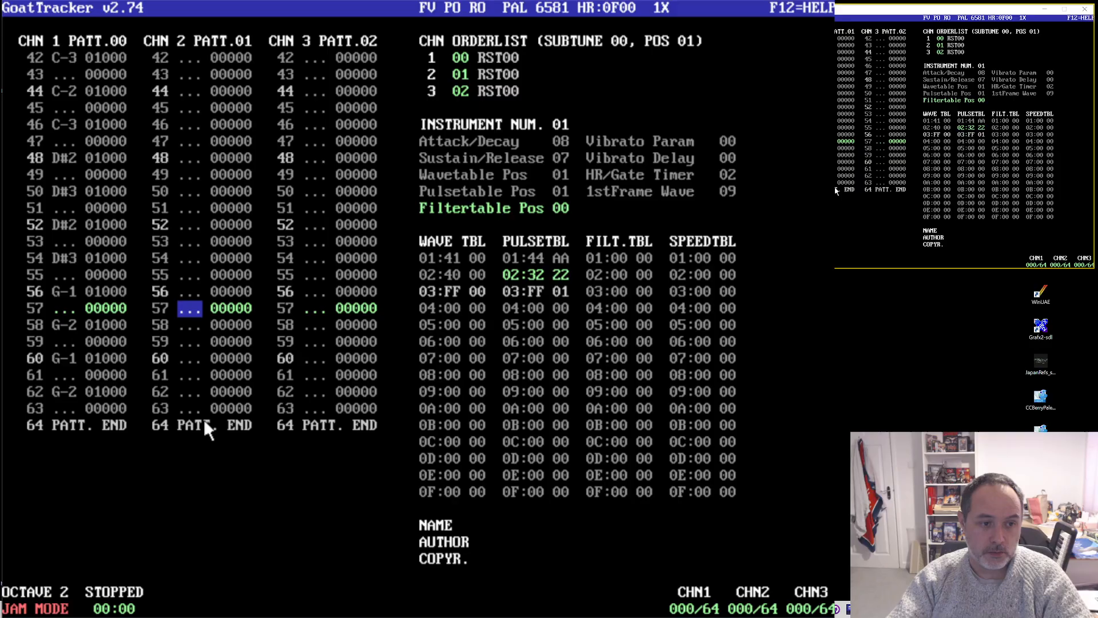
pyautogui.press('Up')
pyautogui.press('Up')
pyautogui.press('Up')
pyautogui.press('Up')
pyautogui.press('Up')
pyautogui.press('Up')
pyautogui.press('Up')
pyautogui.press('Up')
pyautogui.press('Up')
pyautogui.press('Up')
pyautogui.press('Up')
pyautogui.press('Up')
pyautogui.press('Up')
pyautogui.press('Up')
pyautogui.press('Up')
pyautogui.press('Up')
pyautogui.press('Up')
pyautogui.press('Up')
pyautogui.press('Up')
pyautogui.press('Up')
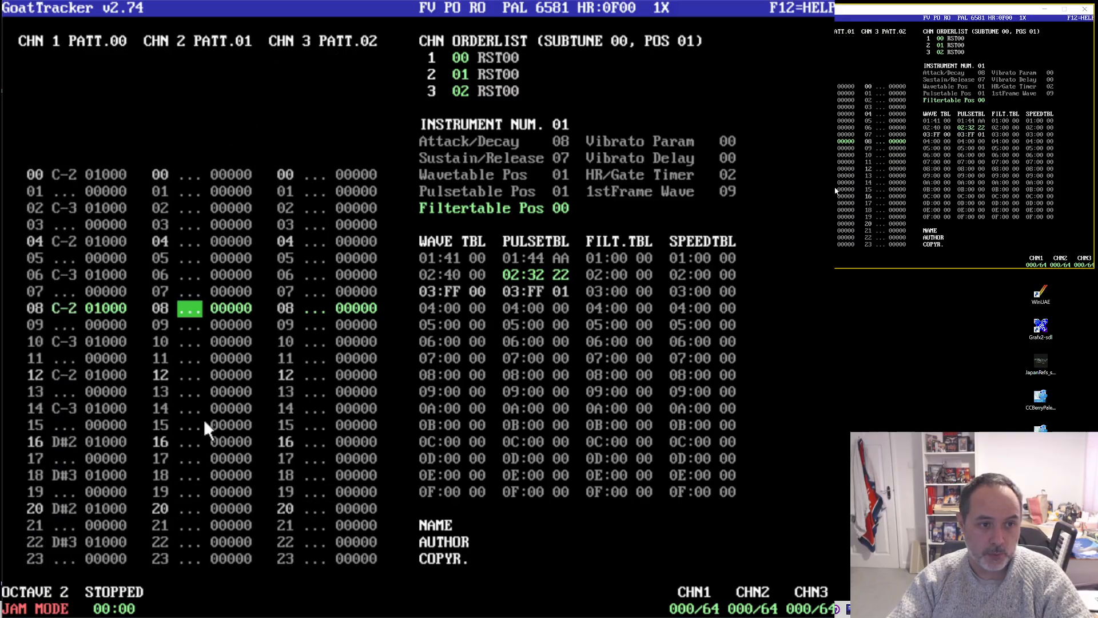
pyautogui.press('Up')
pyautogui.press('Up')
pyautogui.press('Up')
pyautogui.press('Up')
pyautogui.press('Up')
pyautogui.press('Up')
pyautogui.press('Up')
pyautogui.press('Up')
pyautogui.press('space')
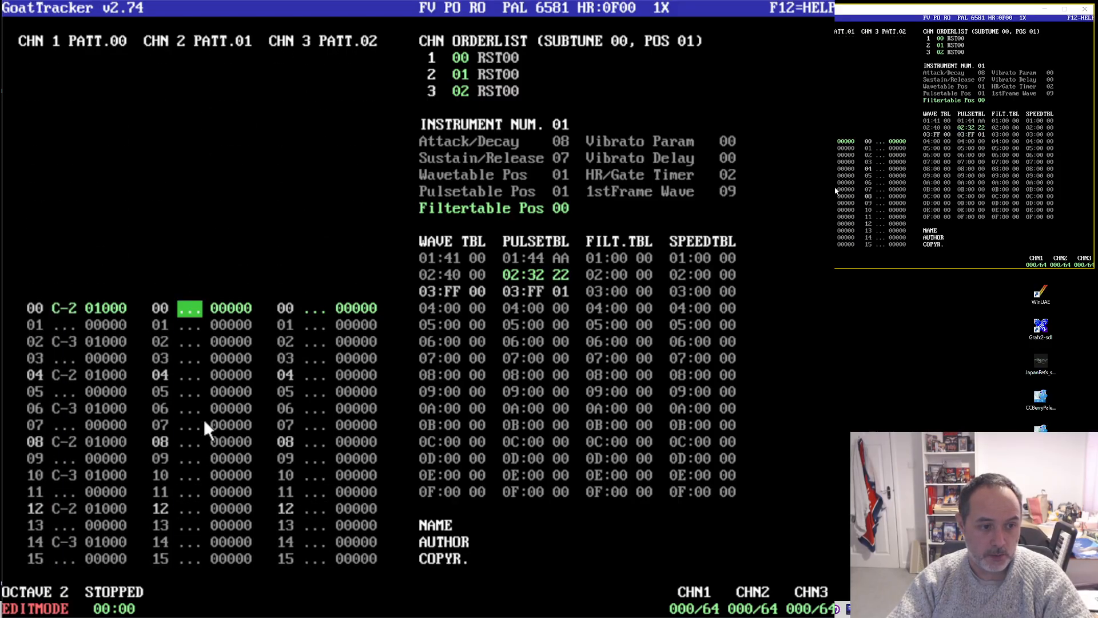
pyautogui.press('e')
# - Enter G-3 in row 02 of channel 2, trying A-3 and D#3 there on the way, and leave row 01 empty
pyautogui.press('Down')
pyautogui.press('Down')
pyautogui.press('y')
pyautogui.press('Up')
pyautogui.press('6')
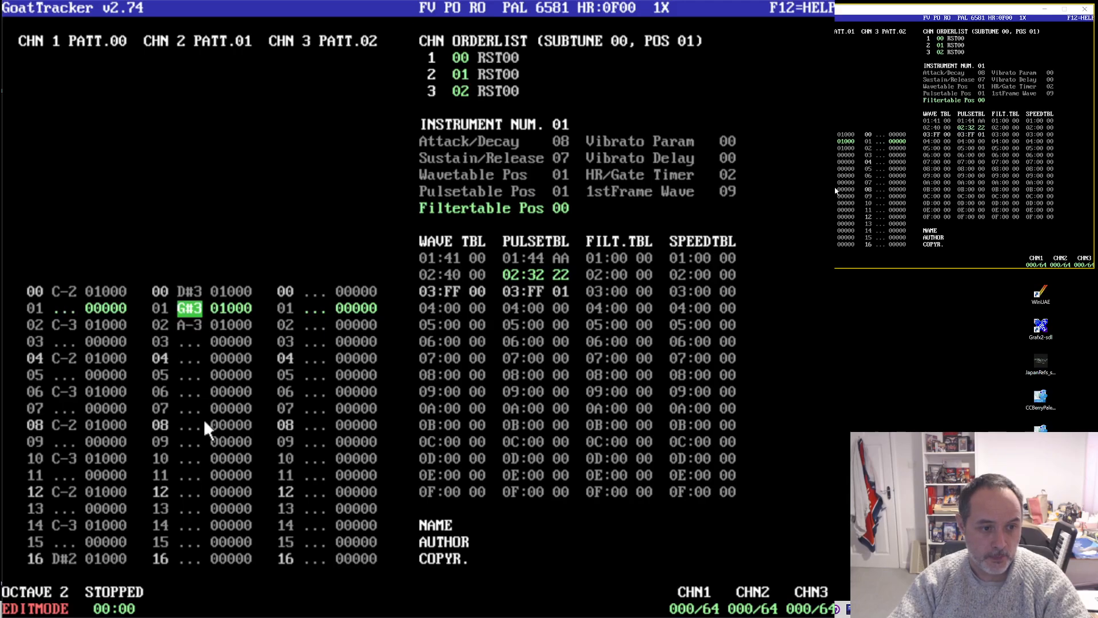
pyautogui.press('Down')
pyautogui.press('t')
pyautogui.press('Up')
pyautogui.press('Delete')
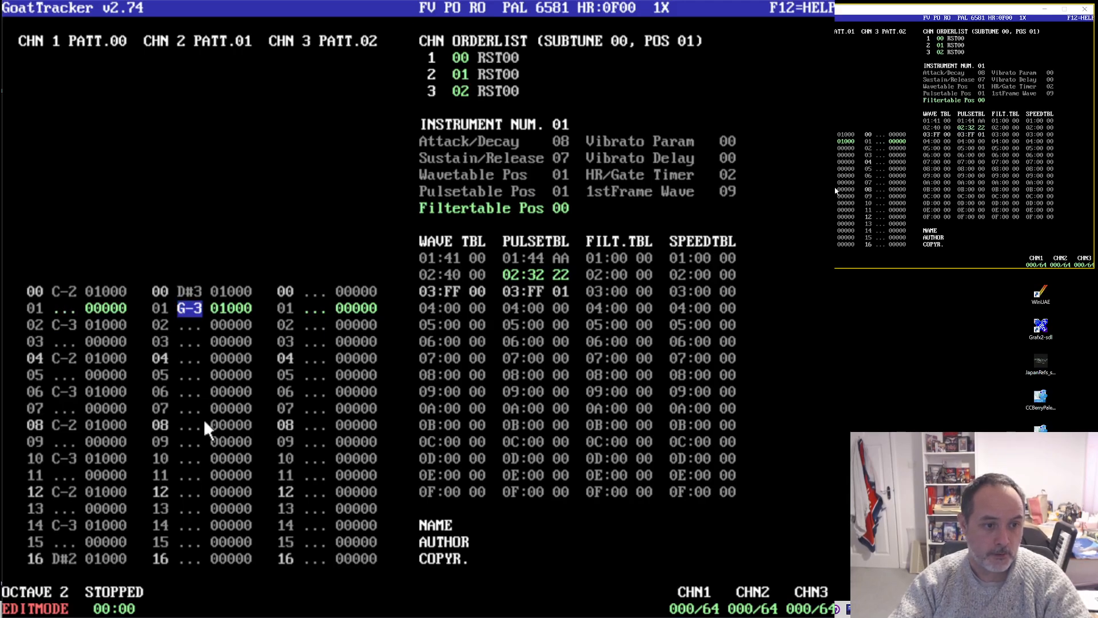
pyautogui.press('Delete')
pyautogui.press('Down')
pyautogui.press('t')
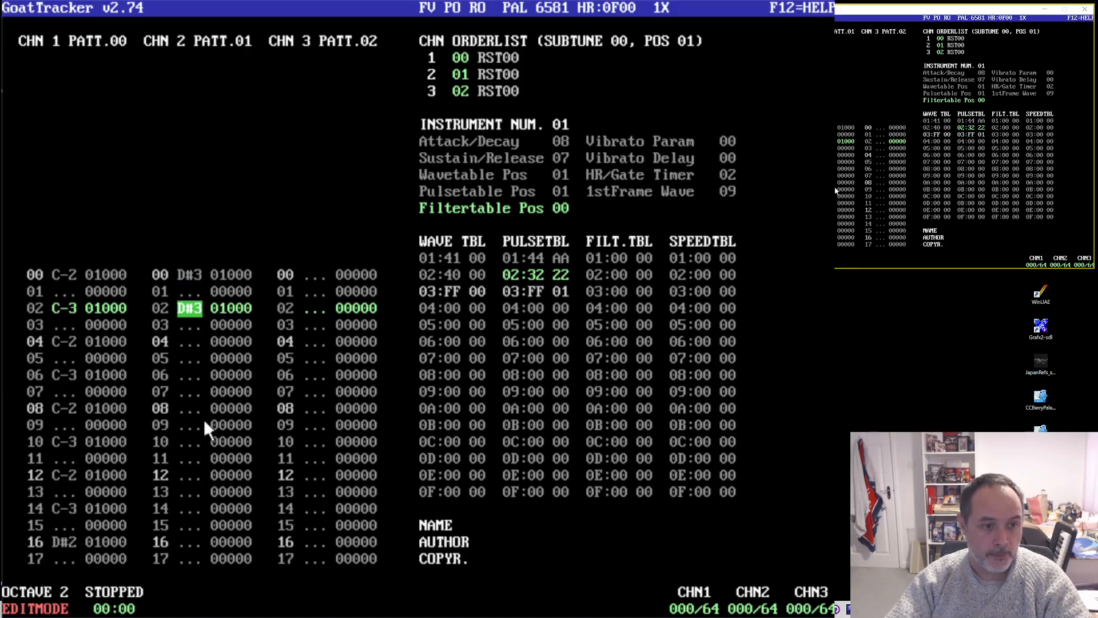
pyautogui.press('Down')
pyautogui.press('Up')
# - Continue the alternating pattern in channel 2 with D#3 in rows 04 and 08 and G-3 in rows 06 and 10
pyautogui.press('Down')
pyautogui.press('Down')
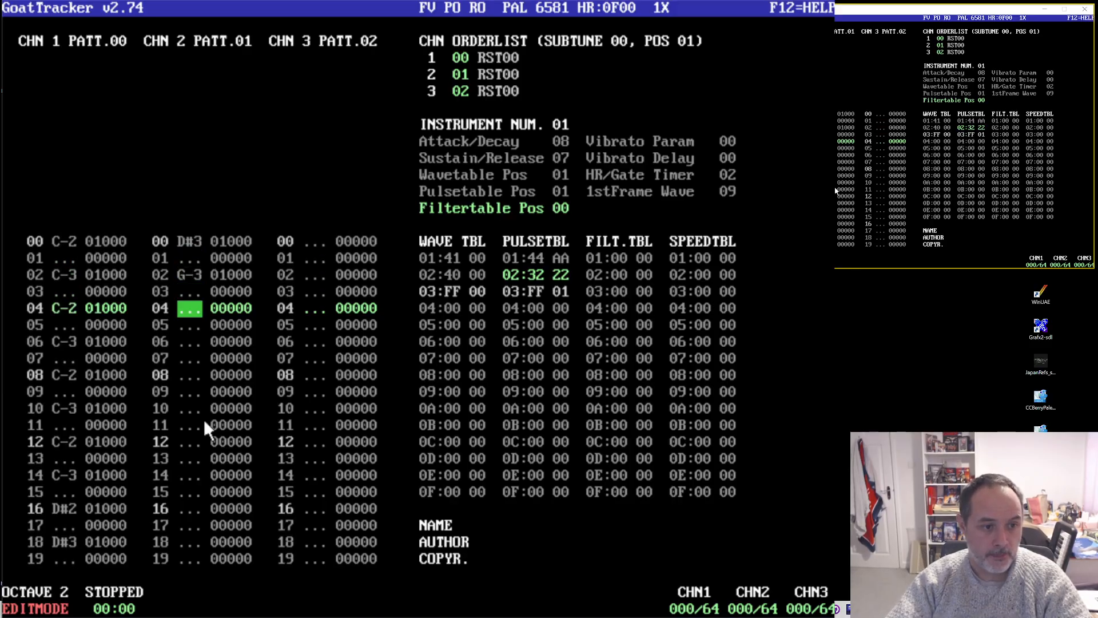
pyautogui.press('3')
pyautogui.press('Down')
pyautogui.press('Down')
pyautogui.press('t')
pyautogui.press('Down')
pyautogui.press('Down')
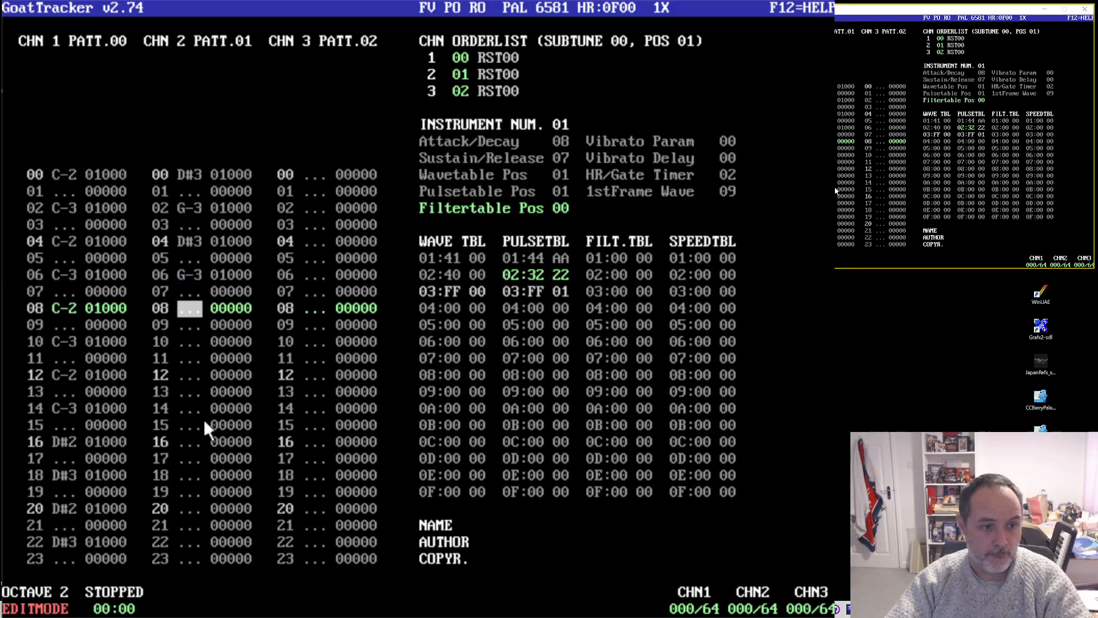
pyautogui.press('3')
pyautogui.press('Down')
pyautogui.press('Down')
pyautogui.press('t')
pyautogui.press('Down')
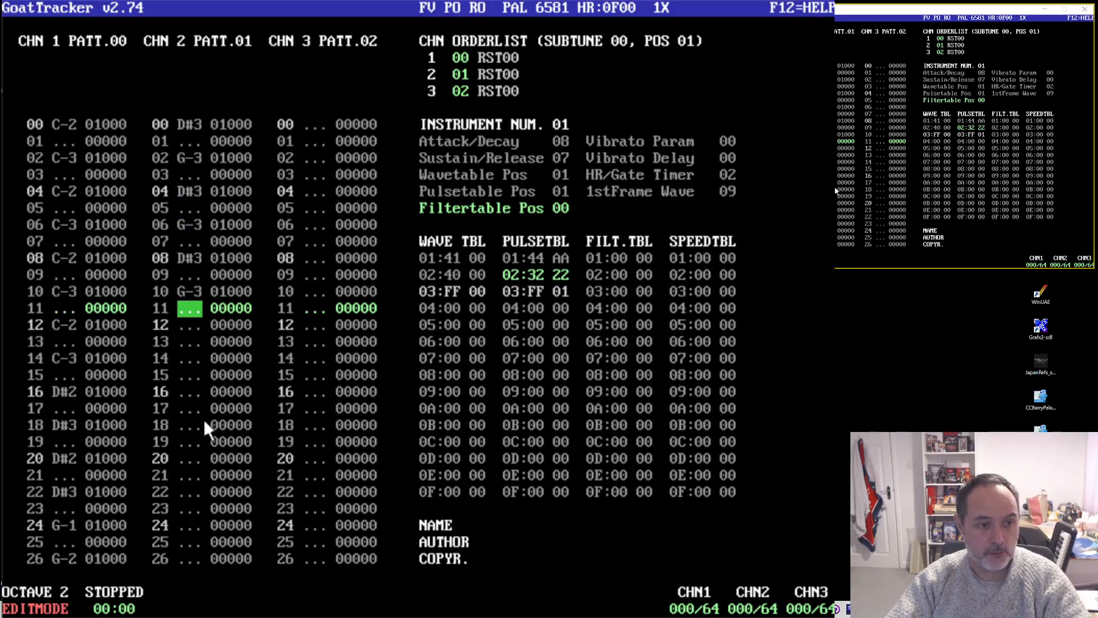
# - Start playing the song and copy rows 00 to 11 of channel 2
pyautogui.press('F1')
pyautogui.press('Down')
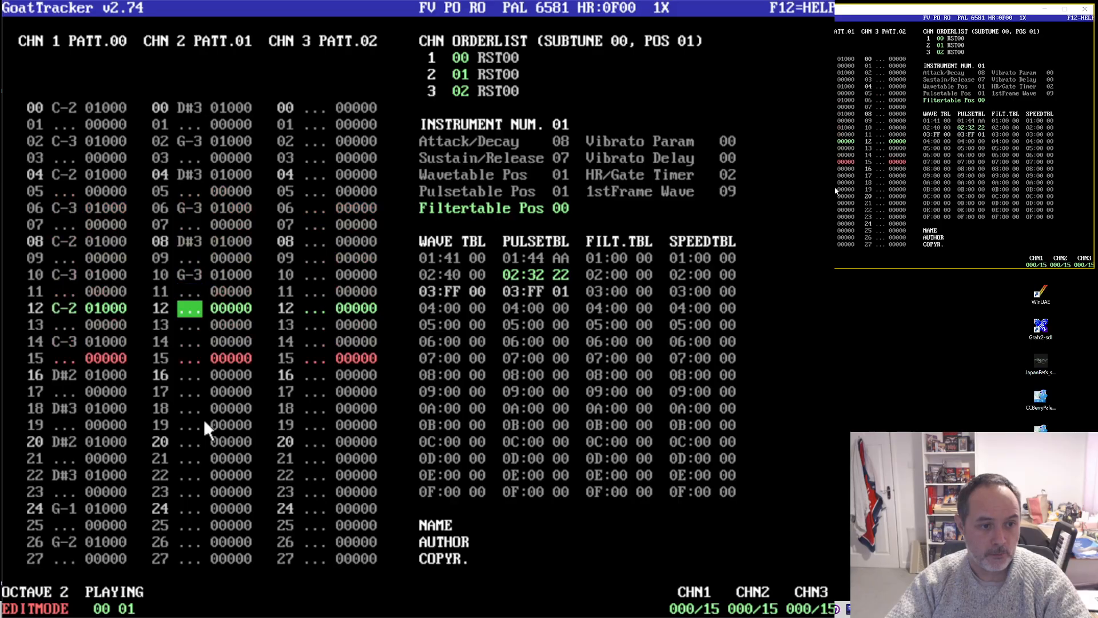
pyautogui.hotkey('shift', 'Up')
pyautogui.hotkey('shift', 'Up')
pyautogui.hotkey('shift', 'Up')
pyautogui.hotkey('shift', 'Up')
pyautogui.hotkey('shift', 'Up')
pyautogui.hotkey('shift', 'Up')
pyautogui.hotkey('shift', 'Up')
pyautogui.hotkey('shift', 'Up')
pyautogui.hotkey('shift', 'Up')
pyautogui.hotkey('shift', 'Up')
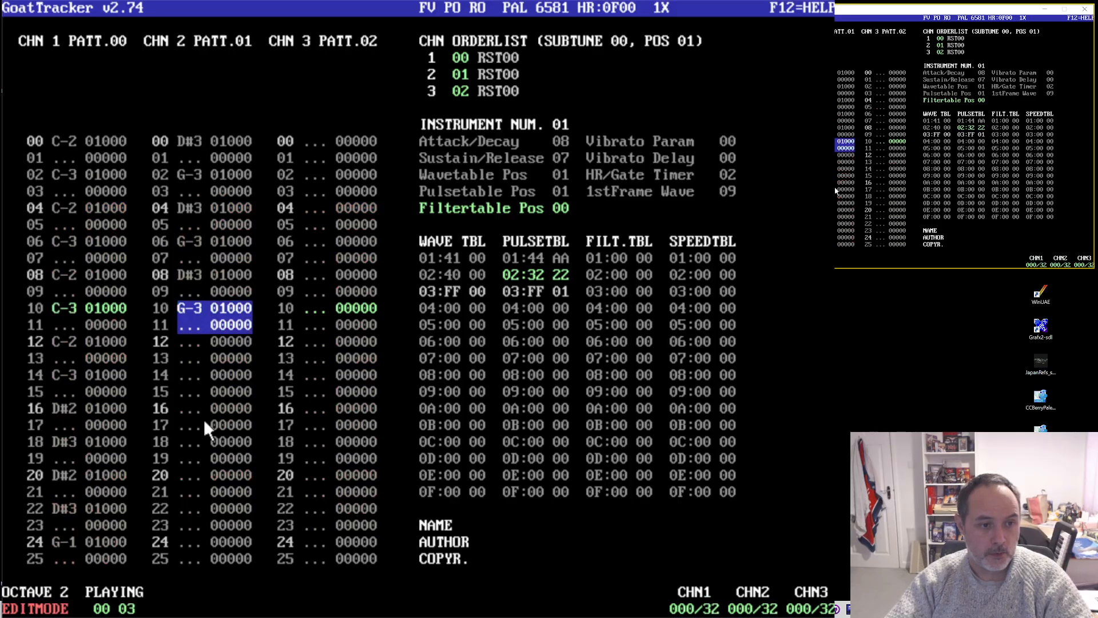
pyautogui.hotkey('shift', 'Up')
pyautogui.hotkey('shift', 'Up')
pyautogui.hotkey('shift', 'c')
# - Paste the copied block four times in a row to fill rows 12 to 59 of channel 2
pyautogui.press('Down')
pyautogui.press('Down')
pyautogui.press('Down')
pyautogui.press('Down')
pyautogui.press('Down')
pyautogui.press('Down')
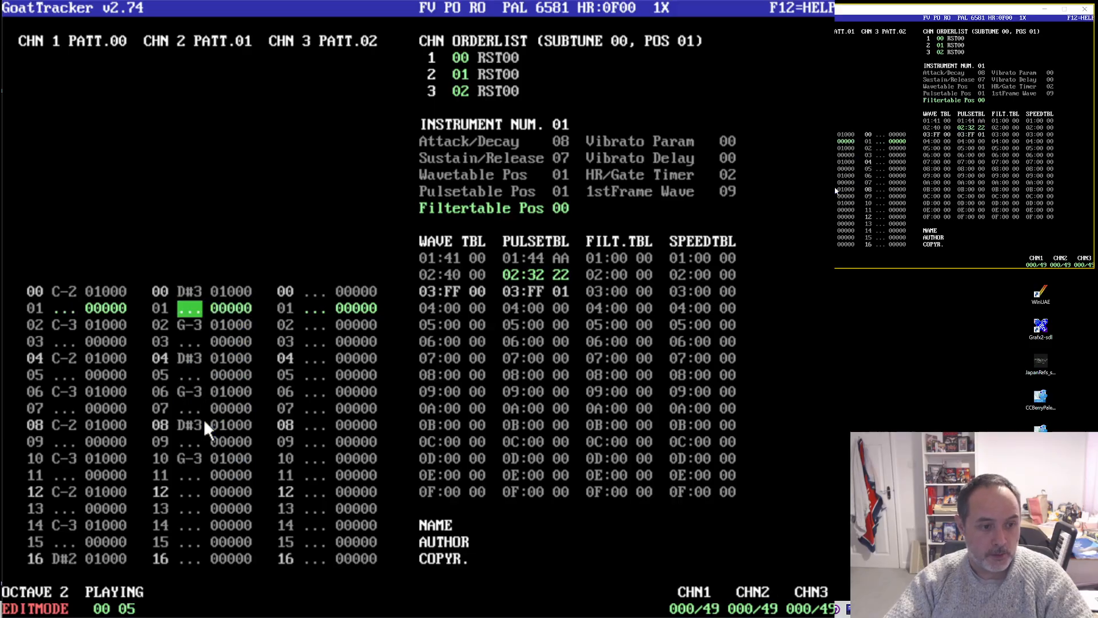
pyautogui.press('Down')
pyautogui.press('Down')
pyautogui.press('Down')
pyautogui.press('Down')
pyautogui.press('Down')
pyautogui.press('Down')
pyautogui.hotkey('shift', 'v')
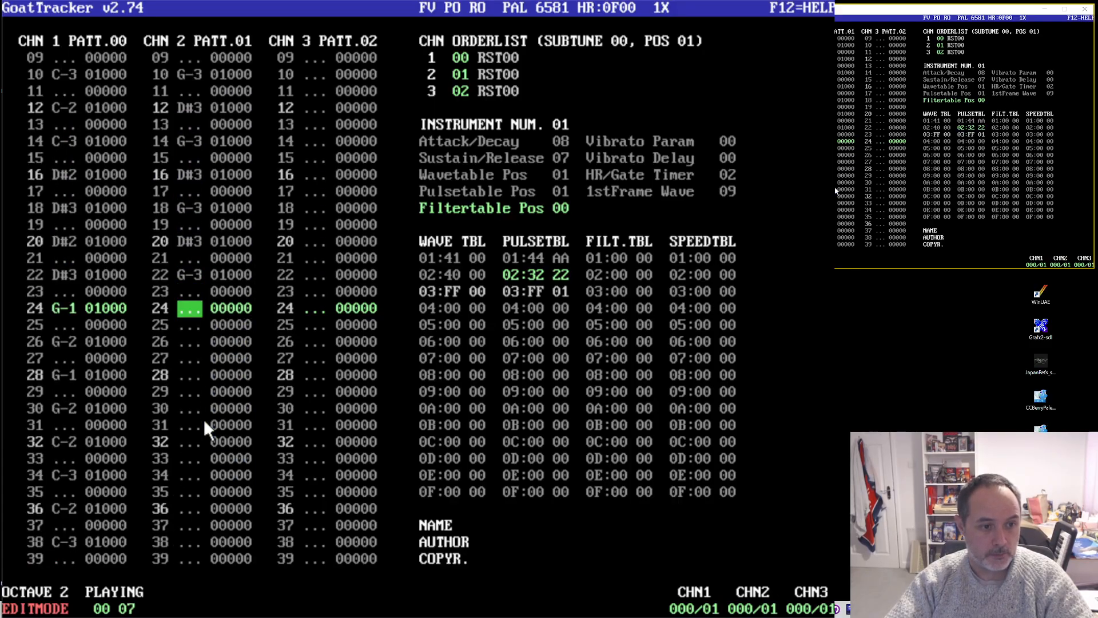
pyautogui.hotkey('shift', 'v')
pyautogui.hotkey('shift', 'v')
pyautogui.hotkey('shift', 'v')
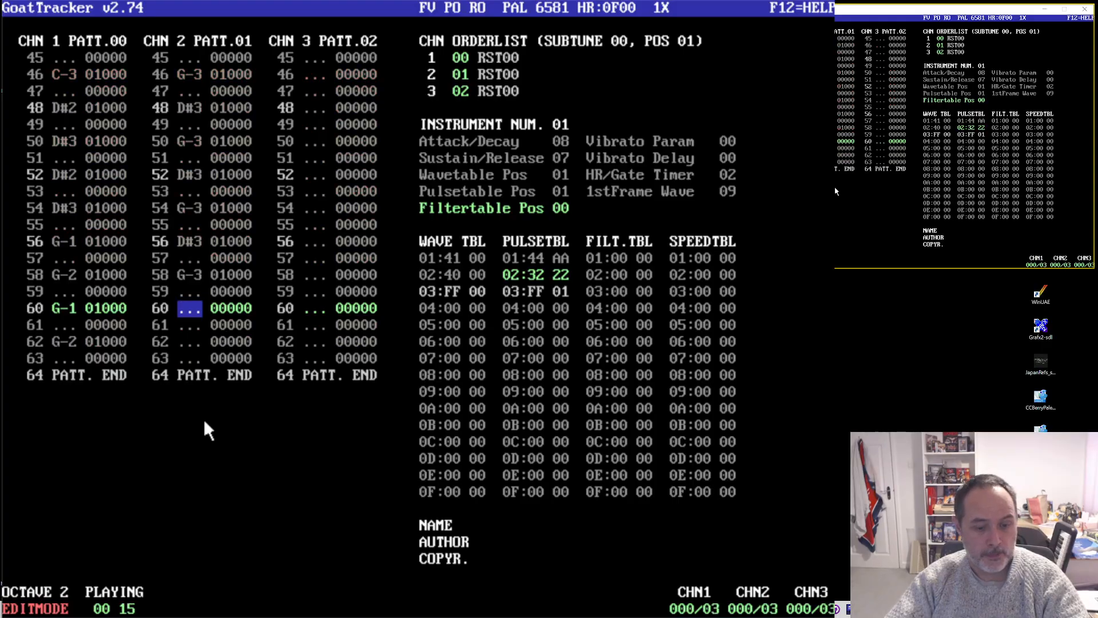
# - Stop playback and enter C-4 in rows 60 and 56 of channel 2, trying C#4 in row 56 on the way
pyautogui.press('i')
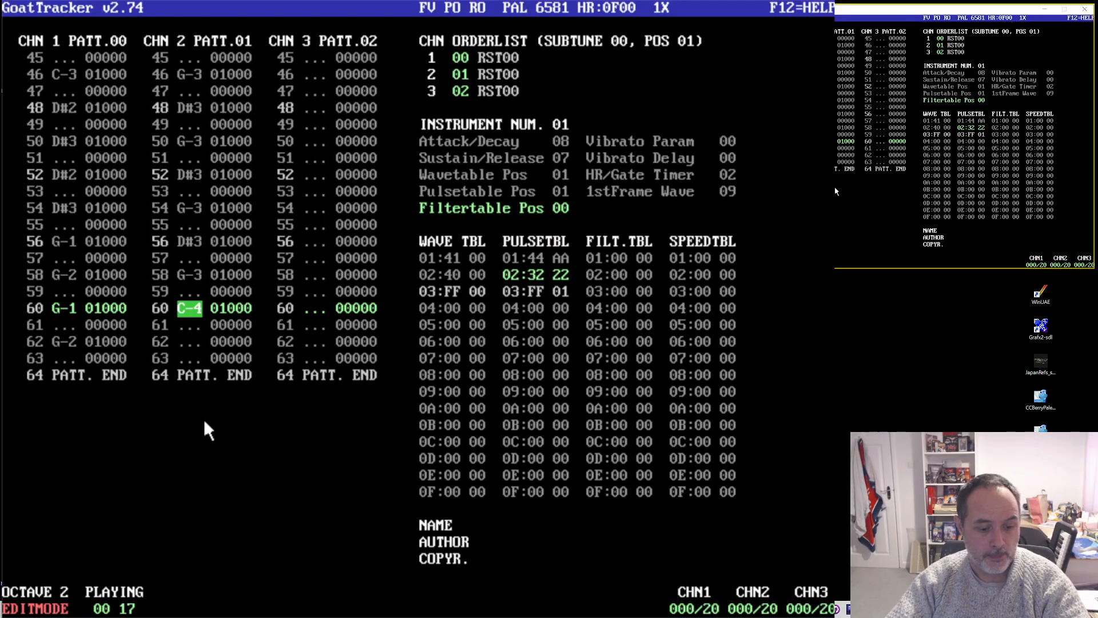
pyautogui.press('F4')
pyautogui.press('o')
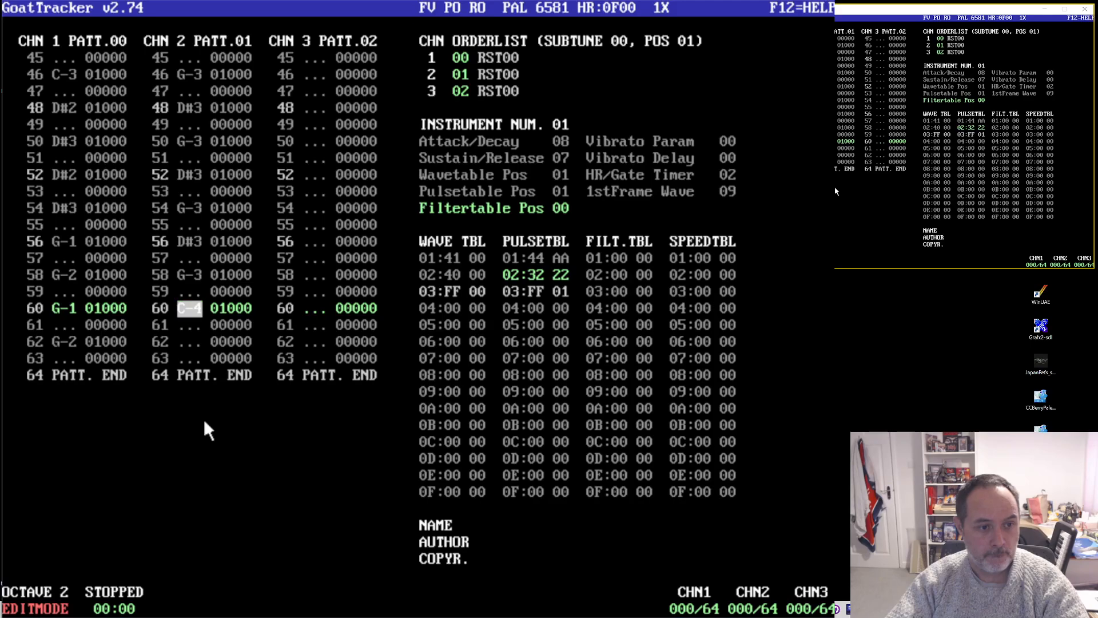
pyautogui.press('Up')
pyautogui.press('Up')
pyautogui.press('Up')
pyautogui.press('Up')
pyautogui.press('9')
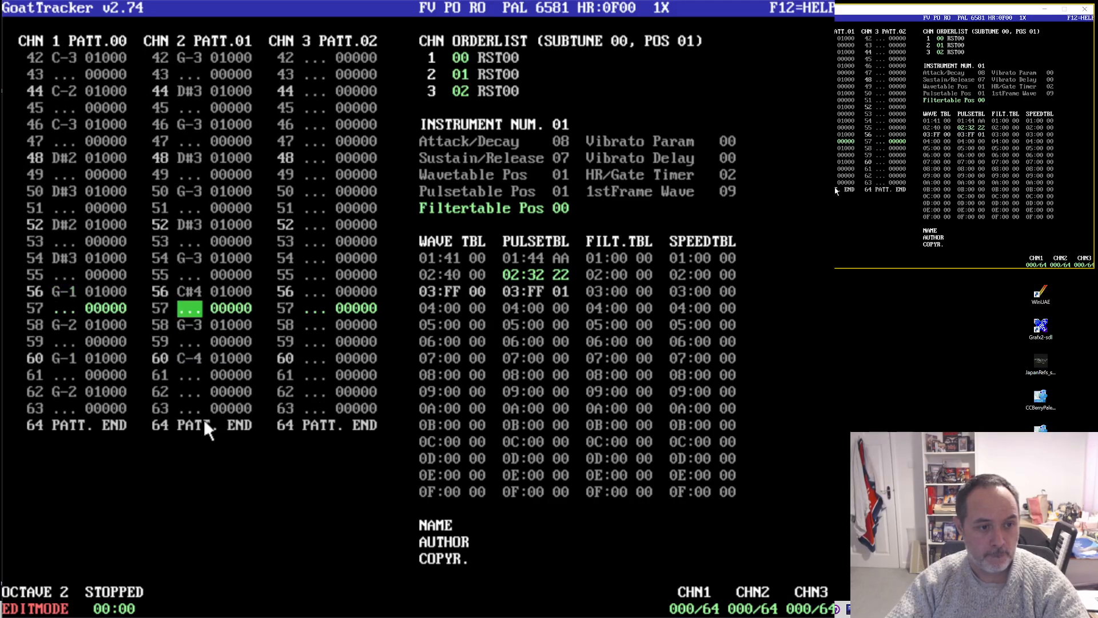
pyautogui.press('Up')
pyautogui.press('i')
# - Set channel 2's ending to G-3 in row 58, D#3 in row 60 and C-3 in row 62, trying F-3 in row 58 on the way
pyautogui.press('Down')
pyautogui.press('Down')
pyautogui.press('r')
pyautogui.press('Up')
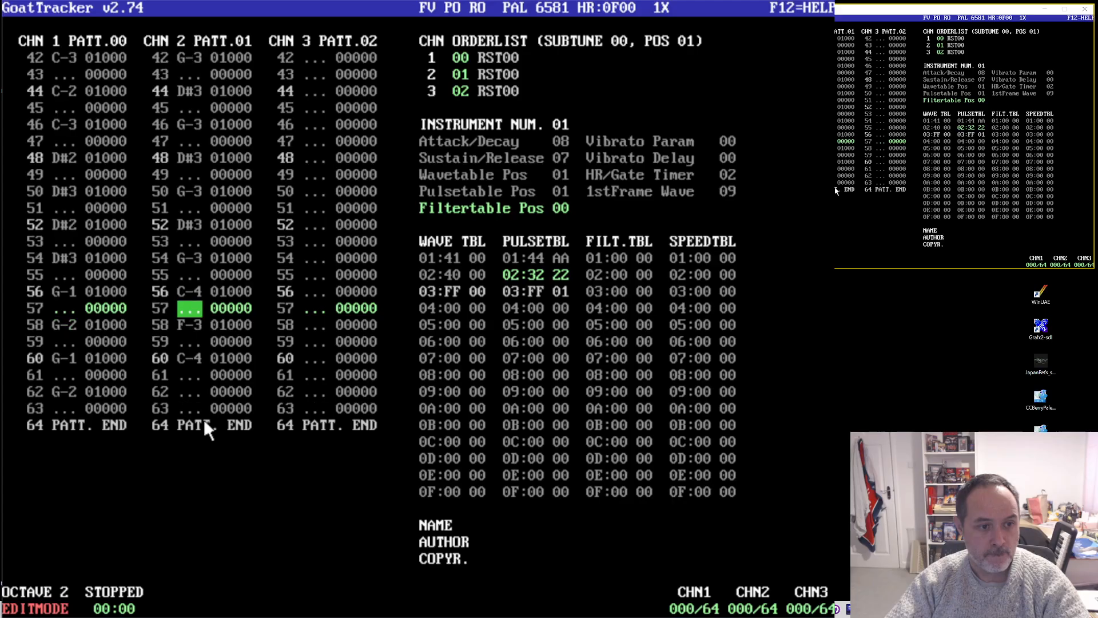
pyautogui.press('Down')
pyautogui.press('t')
pyautogui.press('Down')
pyautogui.press('Down')
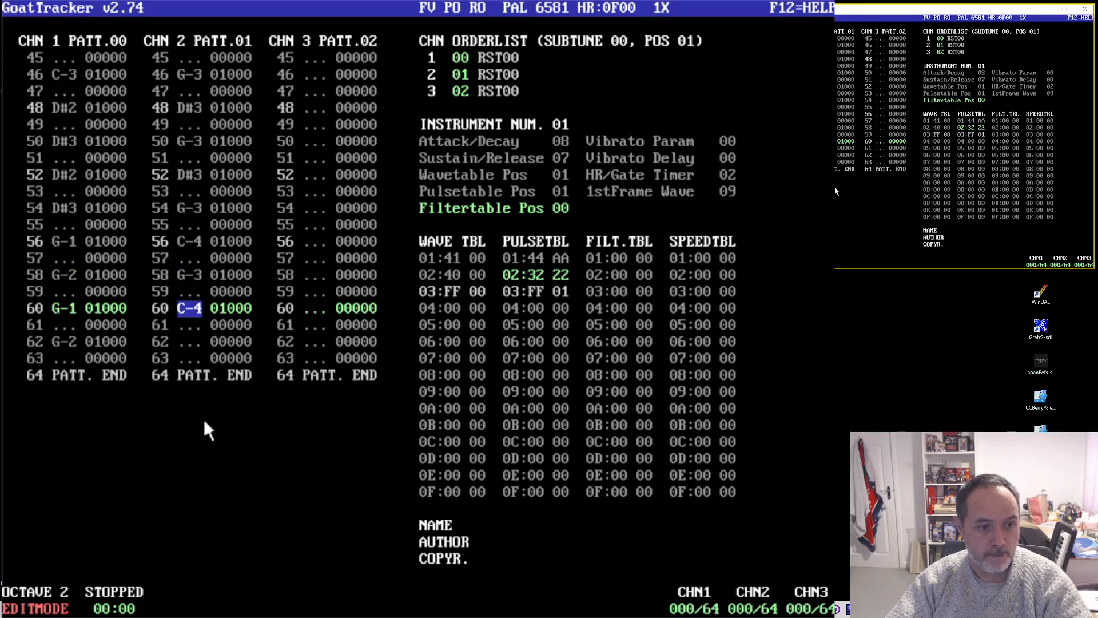
pyautogui.press('Down')
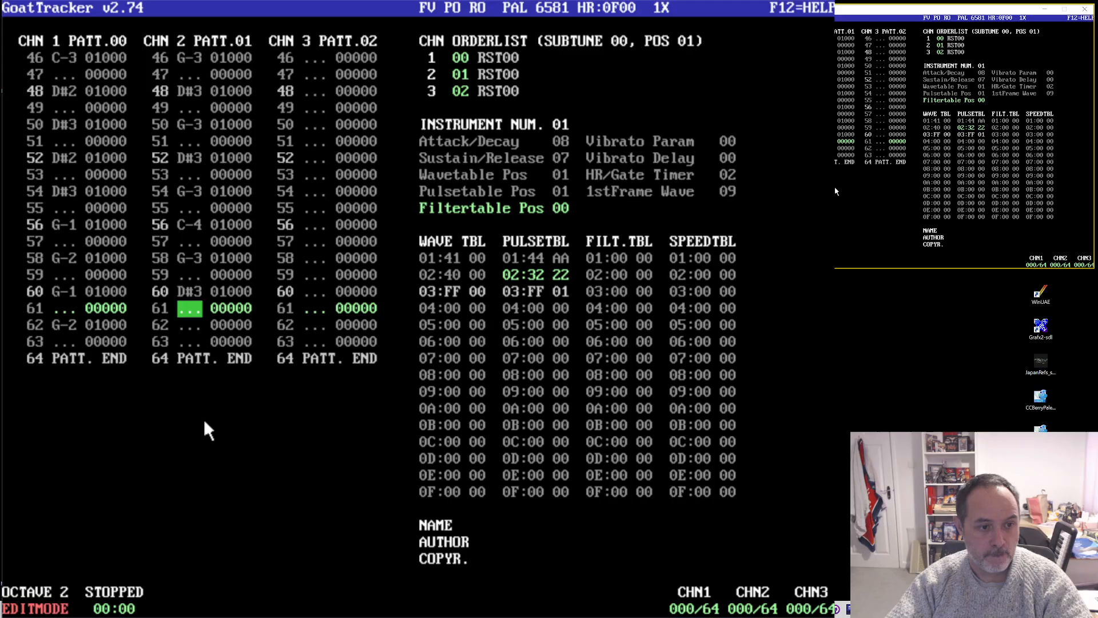
pyautogui.press('Down')
pyautogui.press('n')
pyautogui.press('Up')
pyautogui.press('Down')
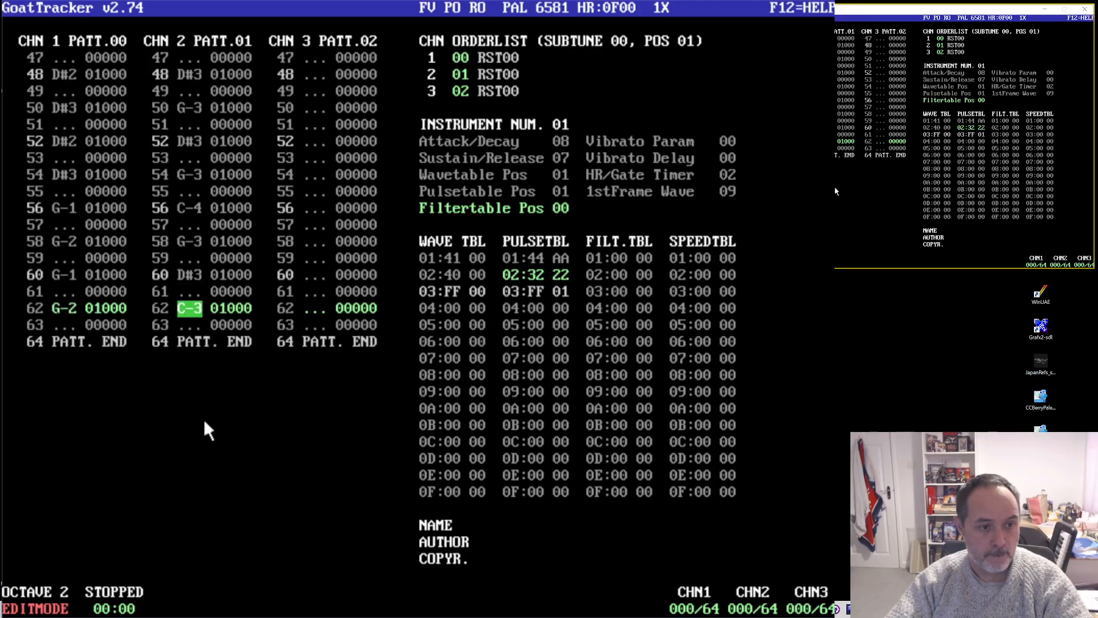
# - Play the song from the beginning to check both channels together, stop playback, and go to row 22 of channel 2
pyautogui.press('F1')
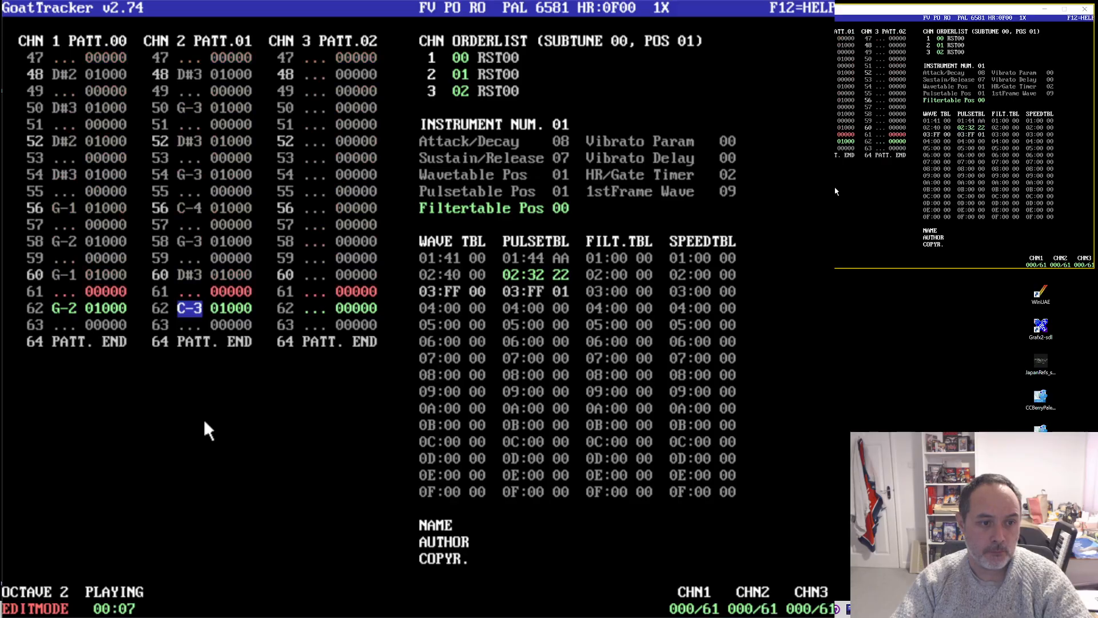
pyautogui.press('Down')
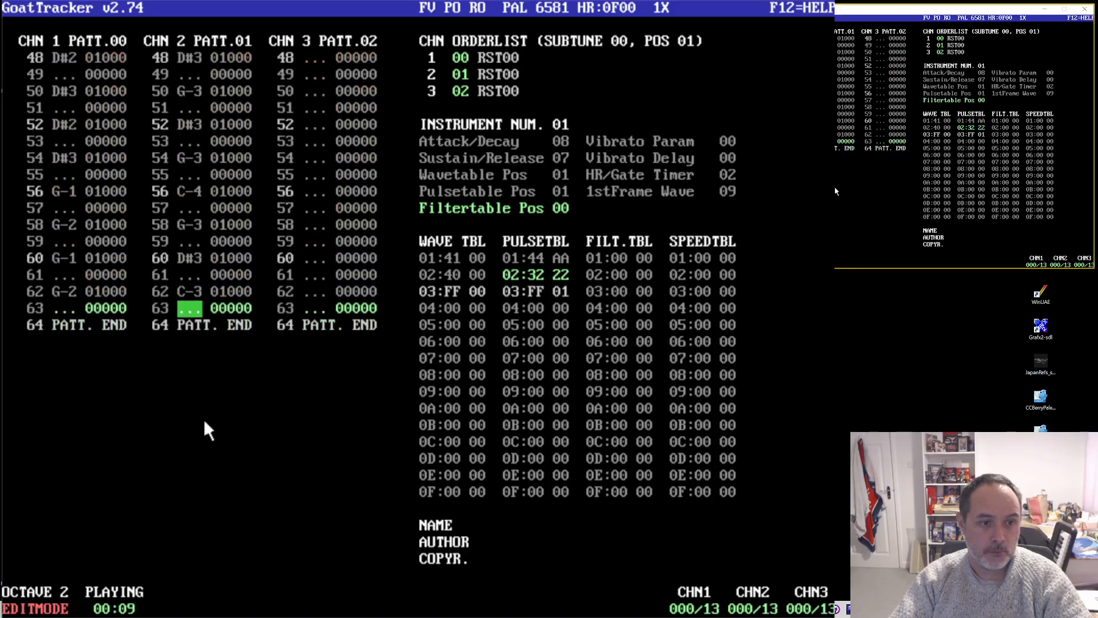
pyautogui.press('Up')
pyautogui.press('Up')
pyautogui.press('Up')
pyautogui.press('Up')
pyautogui.press('Up')
pyautogui.press('Up')
pyautogui.press('Up')
pyautogui.press('Up')
pyautogui.press('Up')
pyautogui.press('Up')
pyautogui.press('Up')
pyautogui.press('Up')
pyautogui.press('Up')
pyautogui.press('Up')
pyautogui.press('Up')
pyautogui.press('Up')
pyautogui.press('Up')
pyautogui.press('Up')
pyautogui.press('Up')
pyautogui.press('Up')
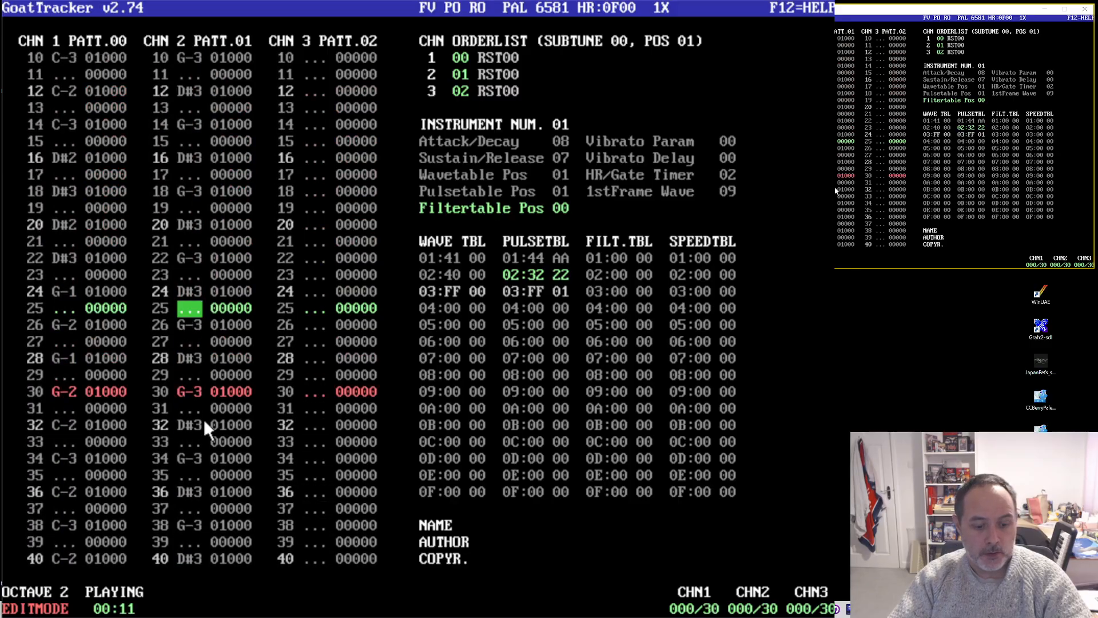
pyautogui.press('F4')
pyautogui.press('Up')
pyautogui.press('Up')
pyautogui.press('Up')
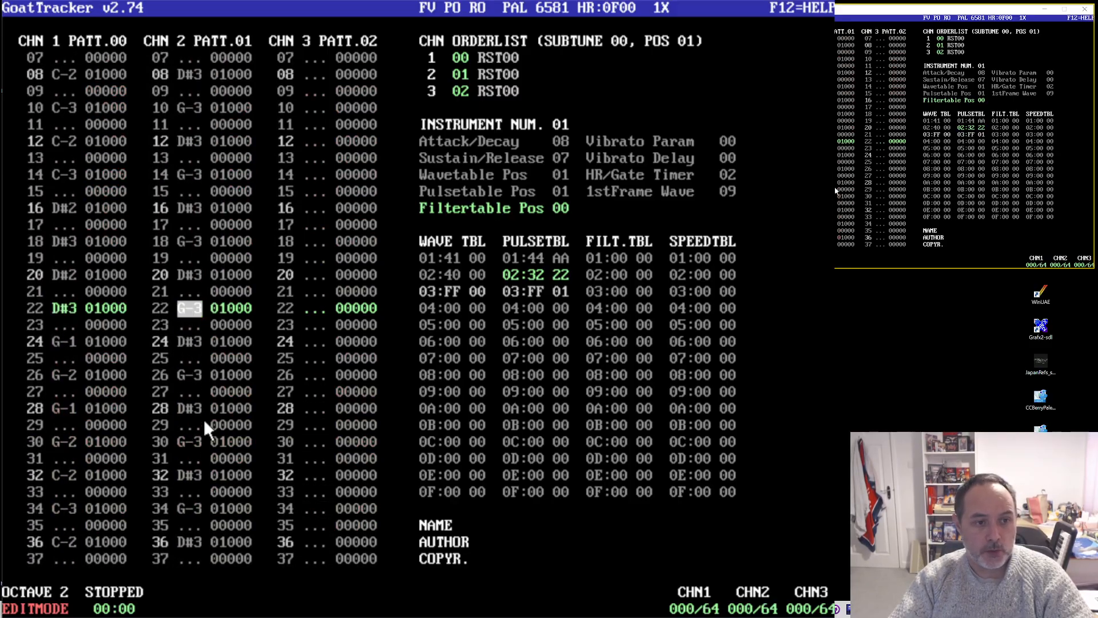
# - Change the instrument number to 2 on every note in channel 2, from row 00 through row 62
pyautogui.press('Up')
pyautogui.press('Up')
pyautogui.press('Up')
pyautogui.press('Up')
pyautogui.press('Up')
pyautogui.press('Up')
pyautogui.press('Up')
pyautogui.press('Up')
pyautogui.press('Up')
pyautogui.press('Up')
pyautogui.press('Up')
pyautogui.press('Up')
pyautogui.press('Up')
pyautogui.press('Up')
pyautogui.press('Up')
pyautogui.press('Up')
pyautogui.press('Up')
pyautogui.press('Up')
pyautogui.press('Up')
pyautogui.press('Up')
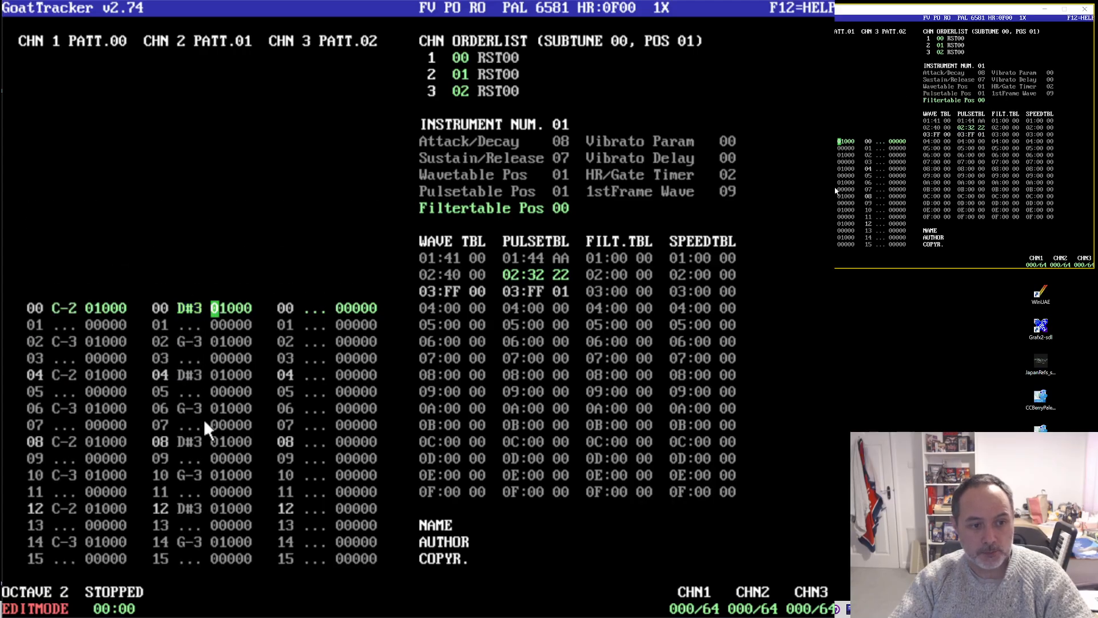
pyautogui.press('Right')
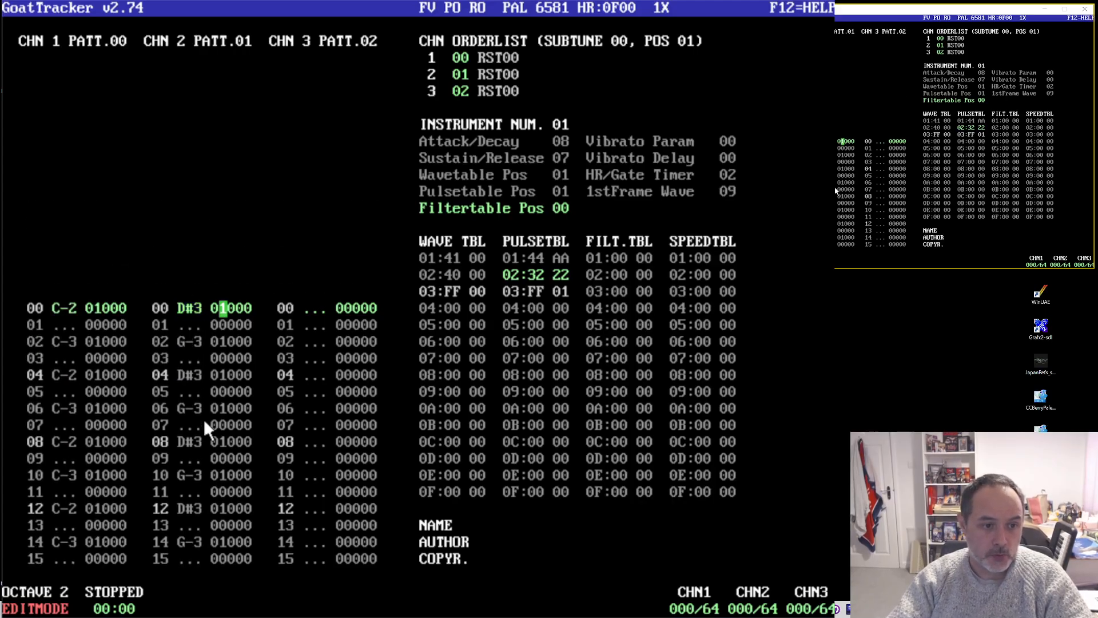
pyautogui.press('Down')
pyautogui.press('Down')
pyautogui.write('2')
pyautogui.press('Down')
pyautogui.press('Down')
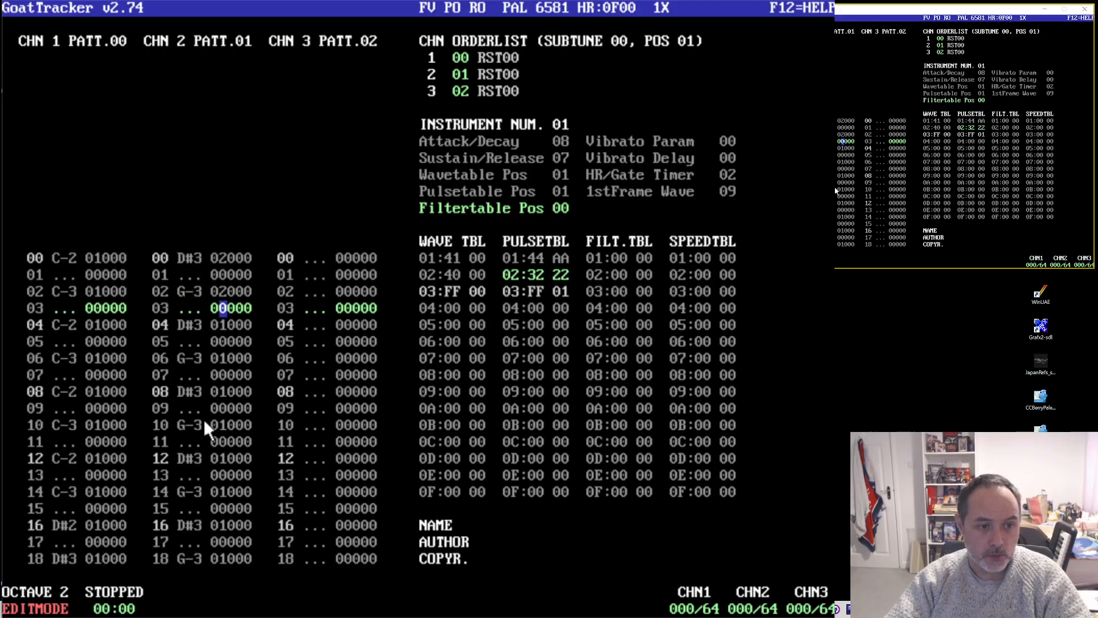
pyautogui.write('2')
pyautogui.press('Down')
pyautogui.press('Down')
pyautogui.write('2')
pyautogui.press('Down')
pyautogui.press('Down')
pyautogui.write('2')
pyautogui.press('Down')
pyautogui.press('Down')
pyautogui.write('2')
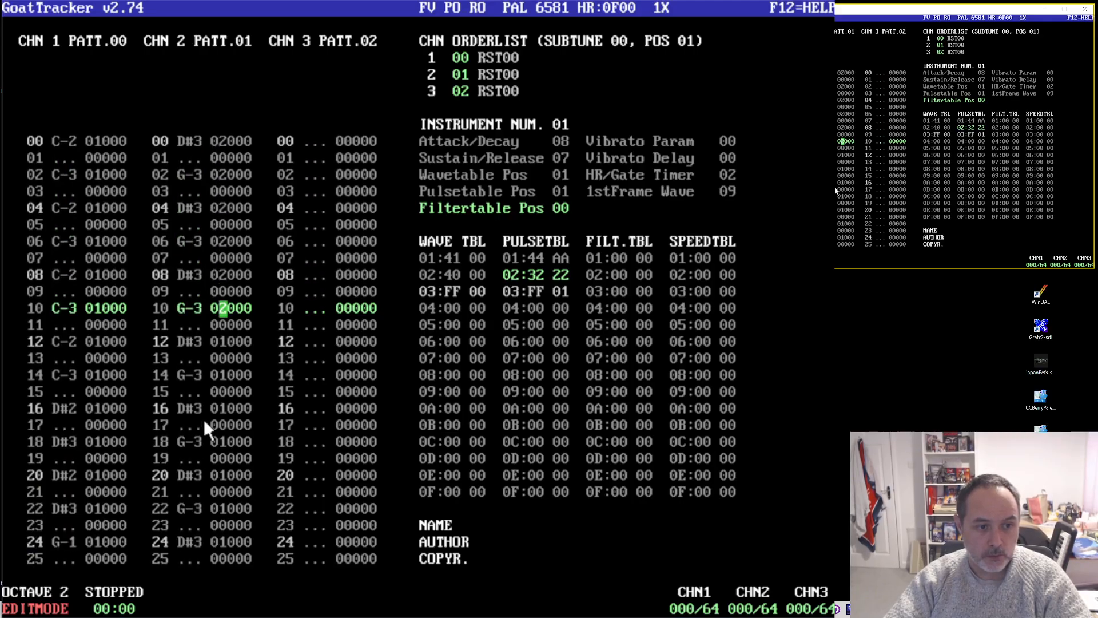
pyautogui.press('Down')
pyautogui.press('Down')
pyautogui.write('2')
pyautogui.press('Down')
pyautogui.press('Down')
pyautogui.write('2')
pyautogui.press('Down')
pyautogui.press('Down')
pyautogui.write('2')
pyautogui.press('Down')
pyautogui.press('Down')
pyautogui.write('2')
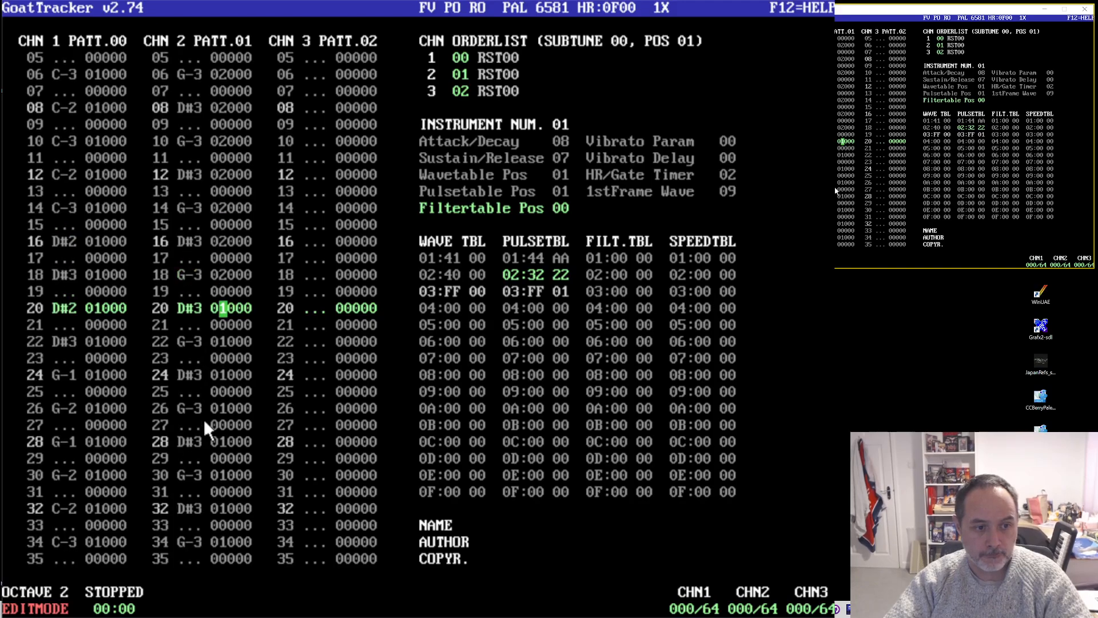
pyautogui.press('Down')
pyautogui.press('Down')
pyautogui.press('2')
pyautogui.press('Down')
pyautogui.press('Down')
pyautogui.press('2')
pyautogui.press('Down')
pyautogui.press('Down')
pyautogui.press('2')
pyautogui.press('Down')
pyautogui.press('Down')
pyautogui.press('2')
pyautogui.press('Down')
pyautogui.press('Down')
pyautogui.press('2')
pyautogui.press('Down')
pyautogui.press('Down')
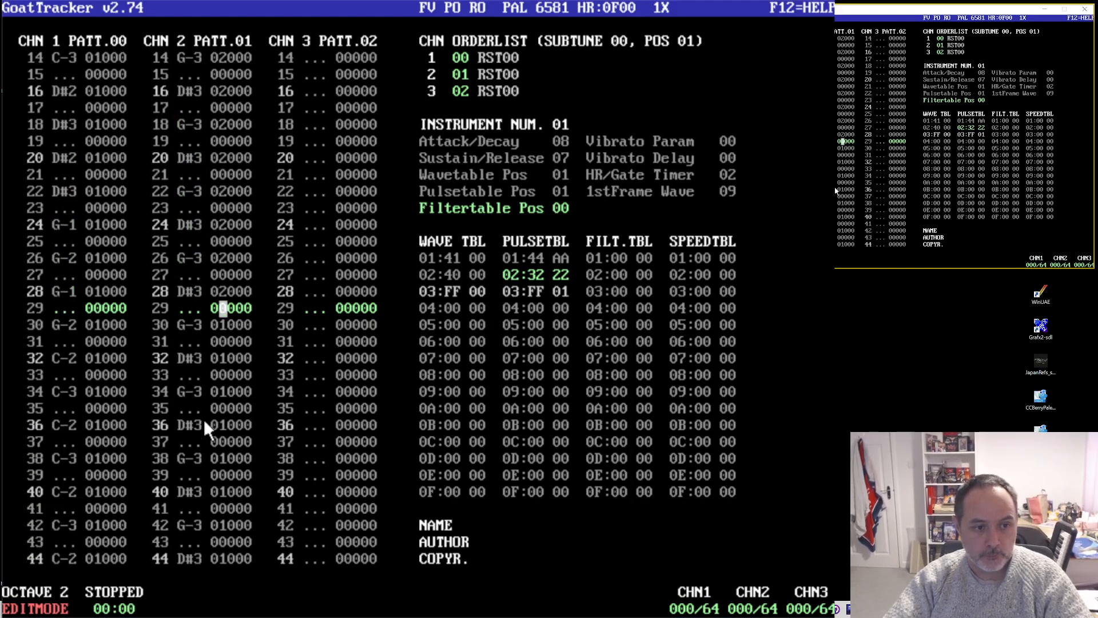
pyautogui.press('2')
pyautogui.press('Down')
pyautogui.press('Down')
pyautogui.press('2')
pyautogui.press('Down')
pyautogui.press('Down')
pyautogui.press('2')
pyautogui.press('Down')
pyautogui.press('Down')
pyautogui.press('2')
pyautogui.press('Down')
pyautogui.press('Down')
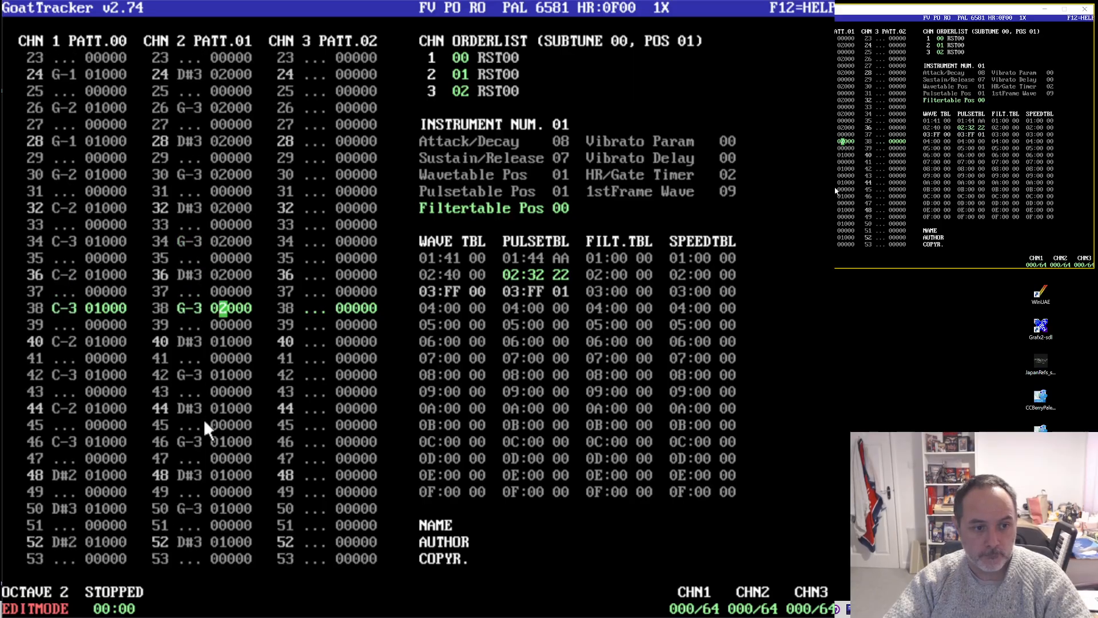
pyautogui.press('2')
pyautogui.press('Down')
pyautogui.press('Down')
pyautogui.press('2')
pyautogui.press('Down')
pyautogui.press('Down')
pyautogui.press('2')
pyautogui.press('Down')
pyautogui.press('Down')
pyautogui.press('2')
pyautogui.press('Down')
pyautogui.press('Down')
pyautogui.press('2')
pyautogui.press('Down')
pyautogui.press('Down')
pyautogui.press('2')
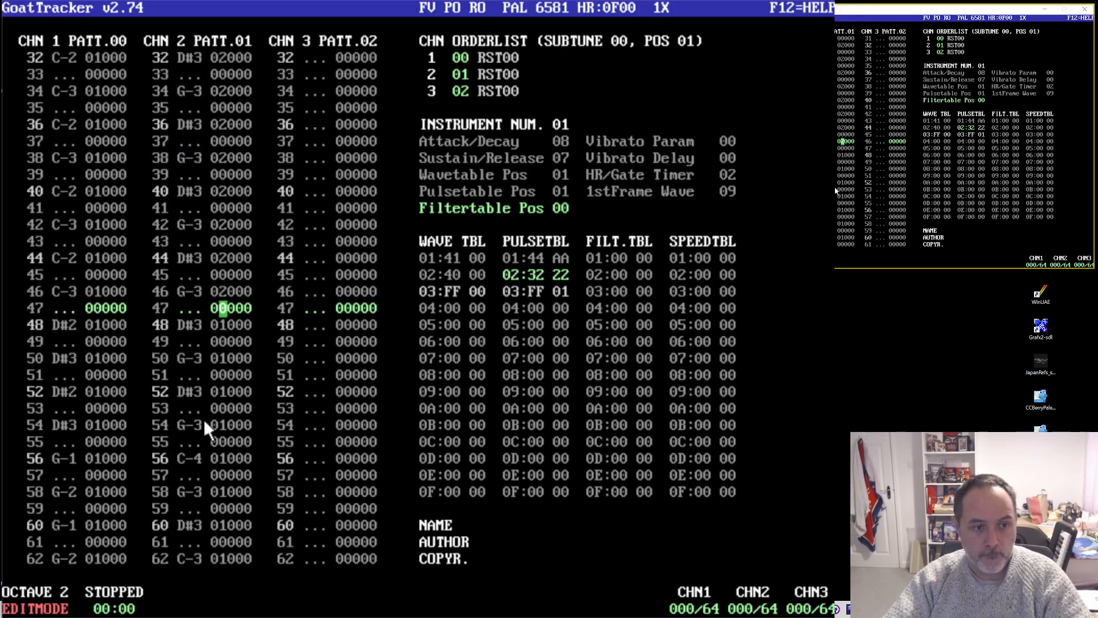
pyautogui.press('Down')
pyautogui.press('Down')
pyautogui.press('2')
pyautogui.press('Down')
pyautogui.press('Down')
pyautogui.press('2')
pyautogui.press('Down')
pyautogui.press('Down')
pyautogui.press('2')
pyautogui.press('Down')
pyautogui.press('Down')
pyautogui.press('2')
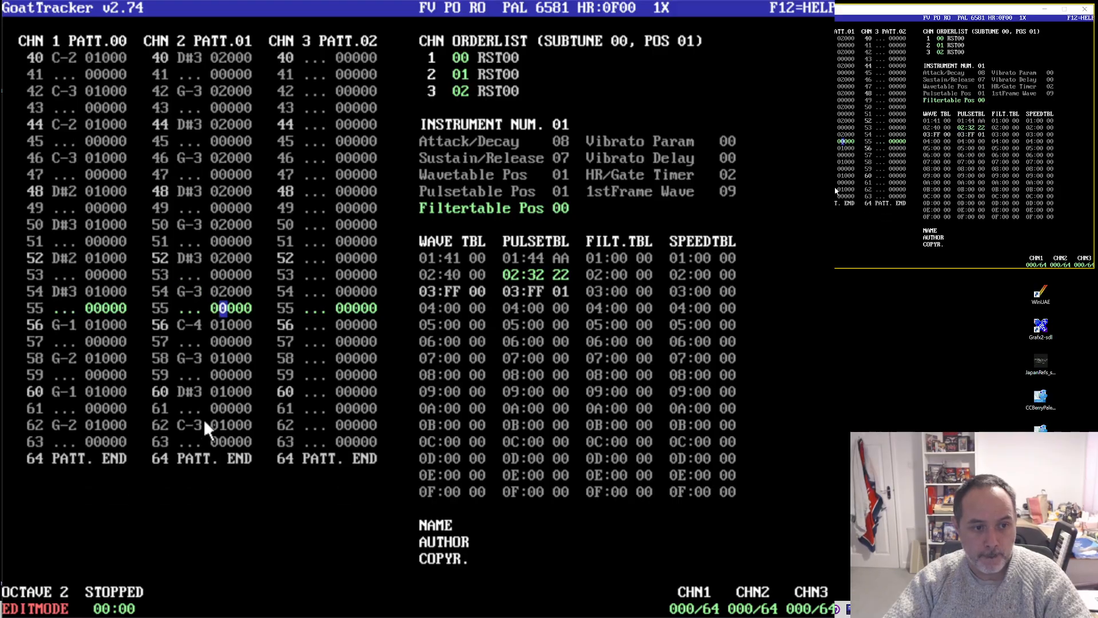
pyautogui.press('Down')
pyautogui.press('Down')
pyautogui.press('2')
pyautogui.press('Down')
pyautogui.press('Down')
pyautogui.press('2')
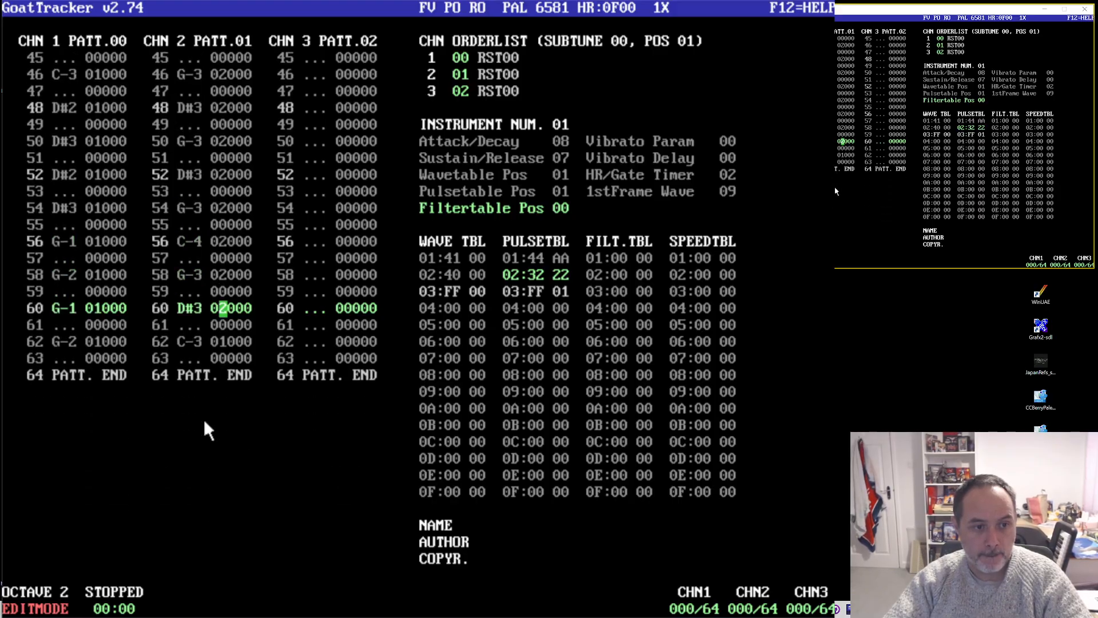
pyautogui.press('Down')
pyautogui.press('Down')
pyautogui.press('2')
pyautogui.press('Down')
pyautogui.press('Down')
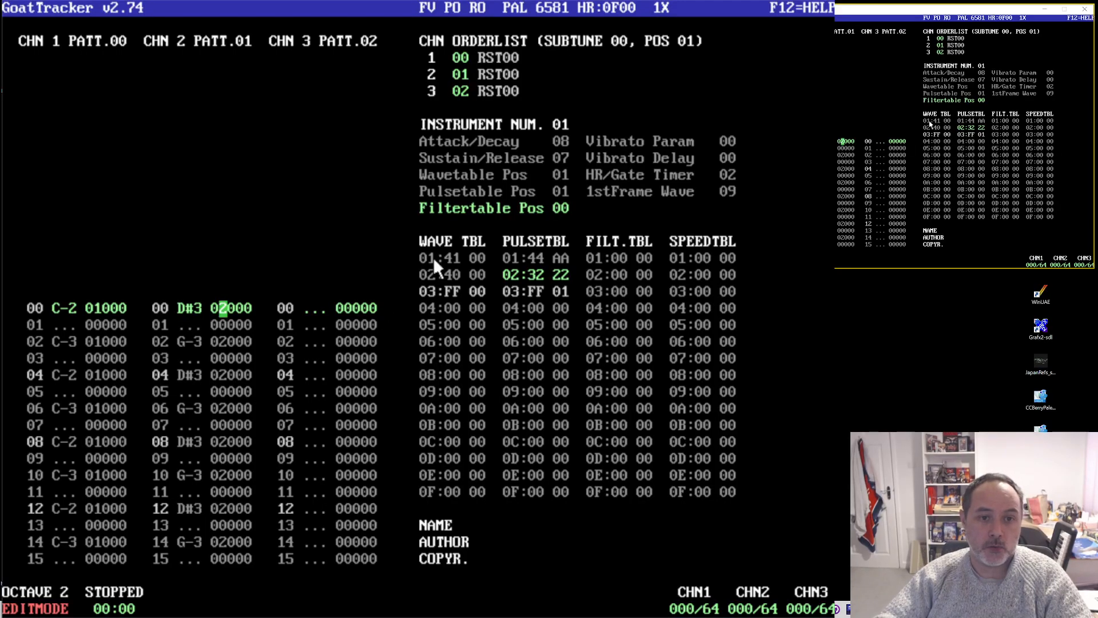
# - Switch to instrument 02 and play the song from the beginning with channel 1 muted
pyautogui.click(561, 122)
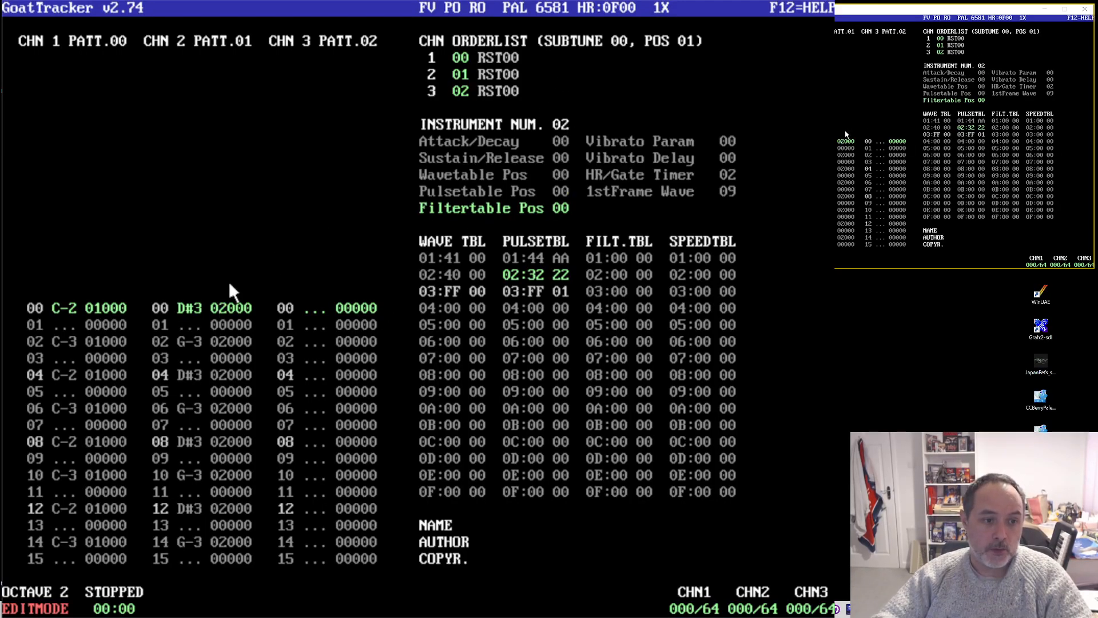
pyautogui.click(65, 308)
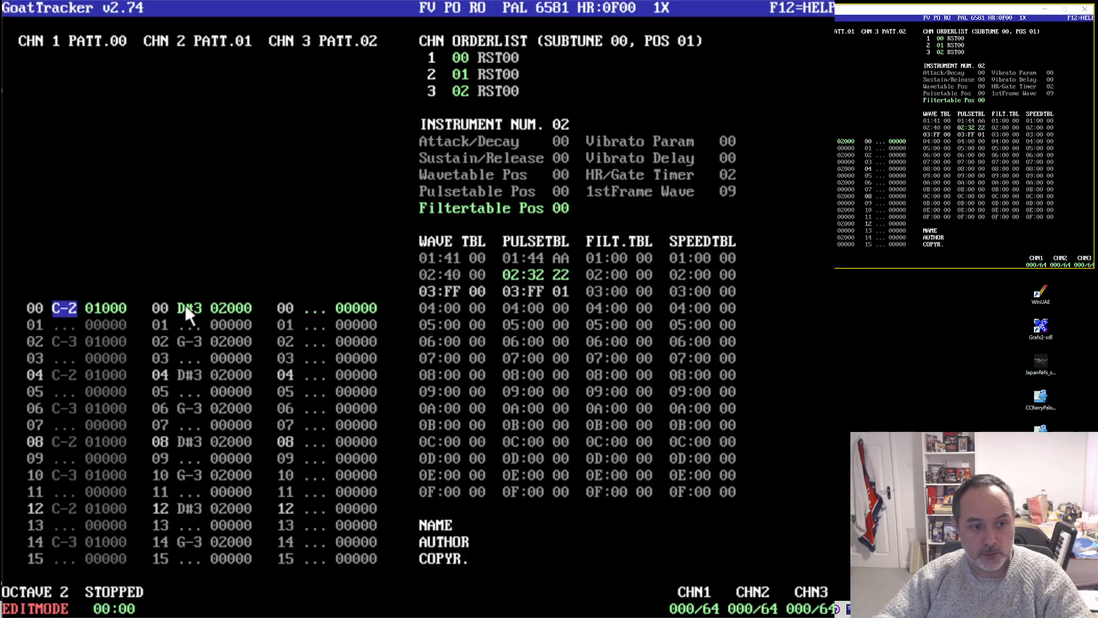
pyautogui.press('F1')
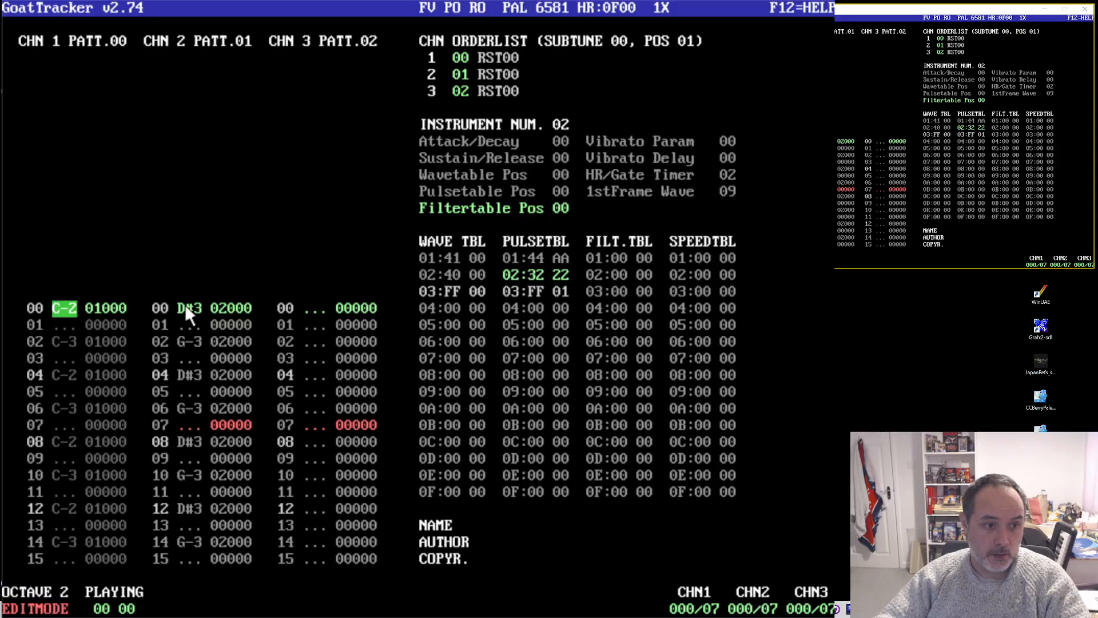
# - Set instrument 02's Attack/Decay to 0F, Sustain/Release to 0F and Wavetable Pos to 04
pyautogui.click(564, 142)
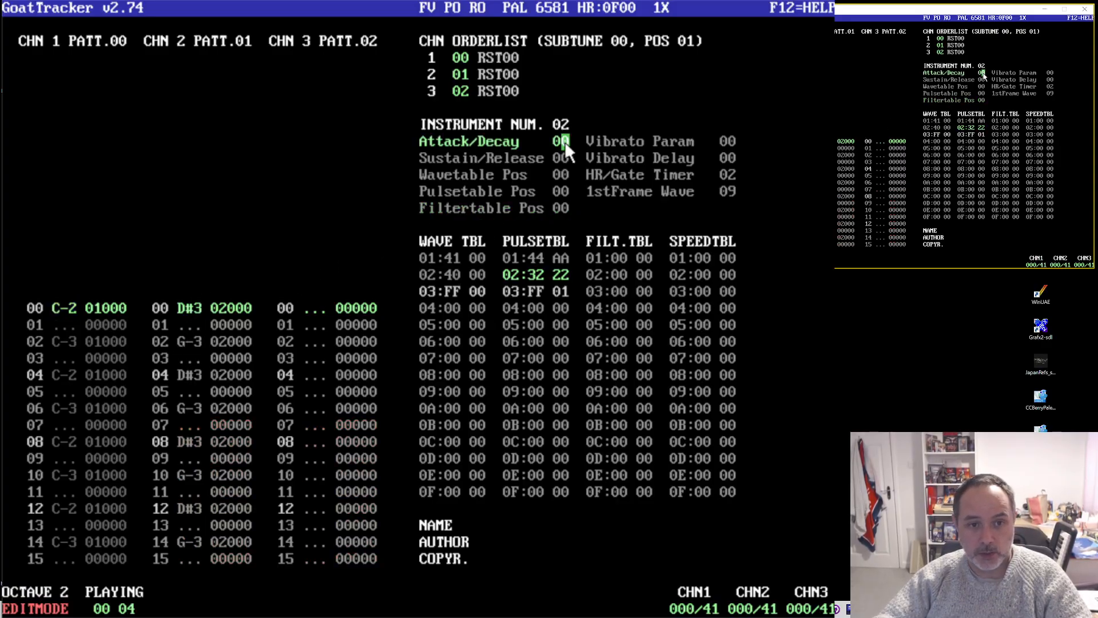
pyautogui.write('0f0f')
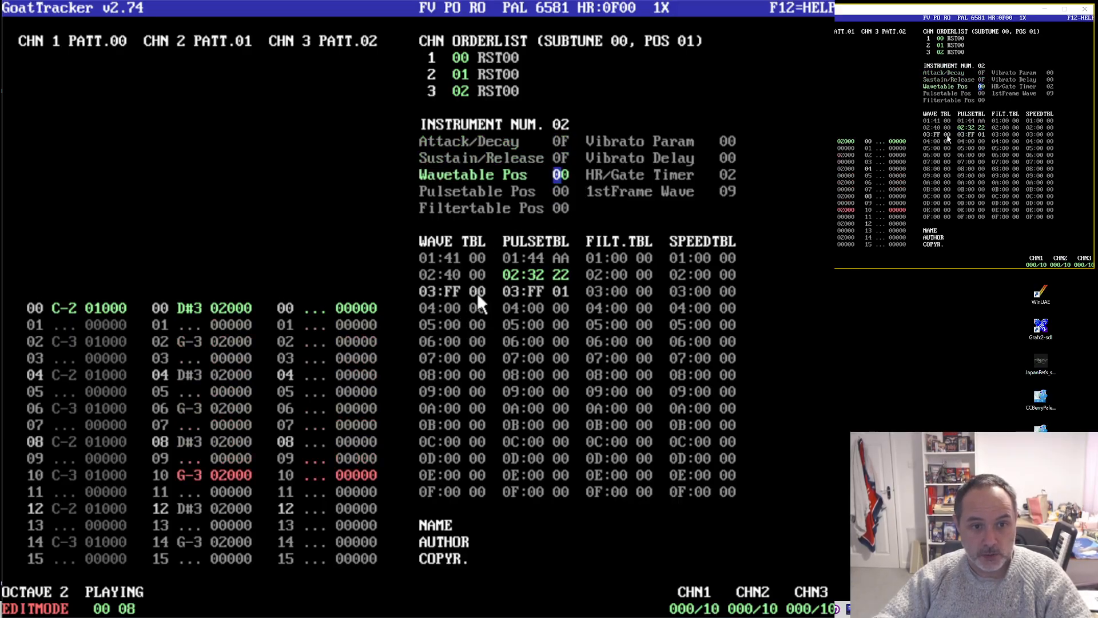
pyautogui.write('04')
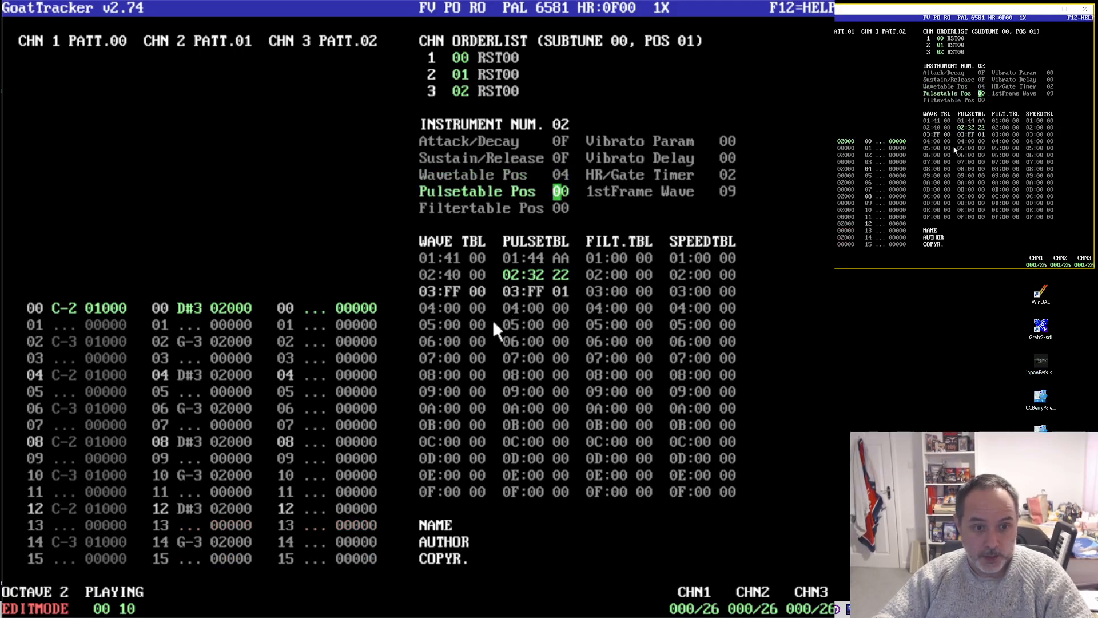
# - Enter 21, 20 and FF as the wave values in wavetable rows 04, 05 and 06, stopping playback on the way
pyautogui.click(452, 308)
pyautogui.write('2120')
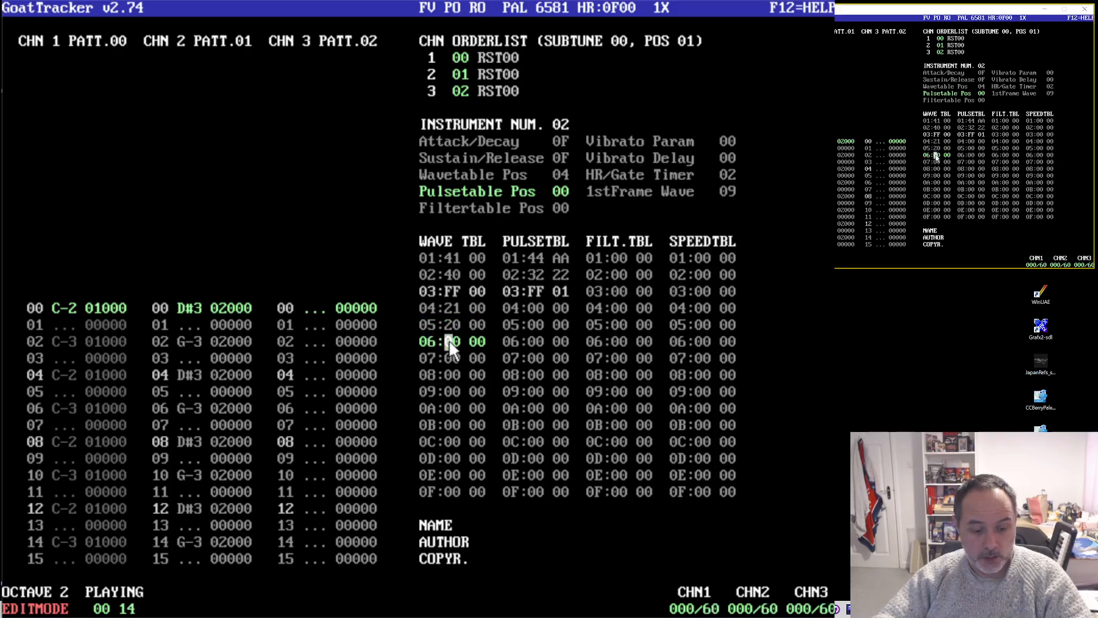
pyautogui.press('F4')
pyautogui.write('FF')
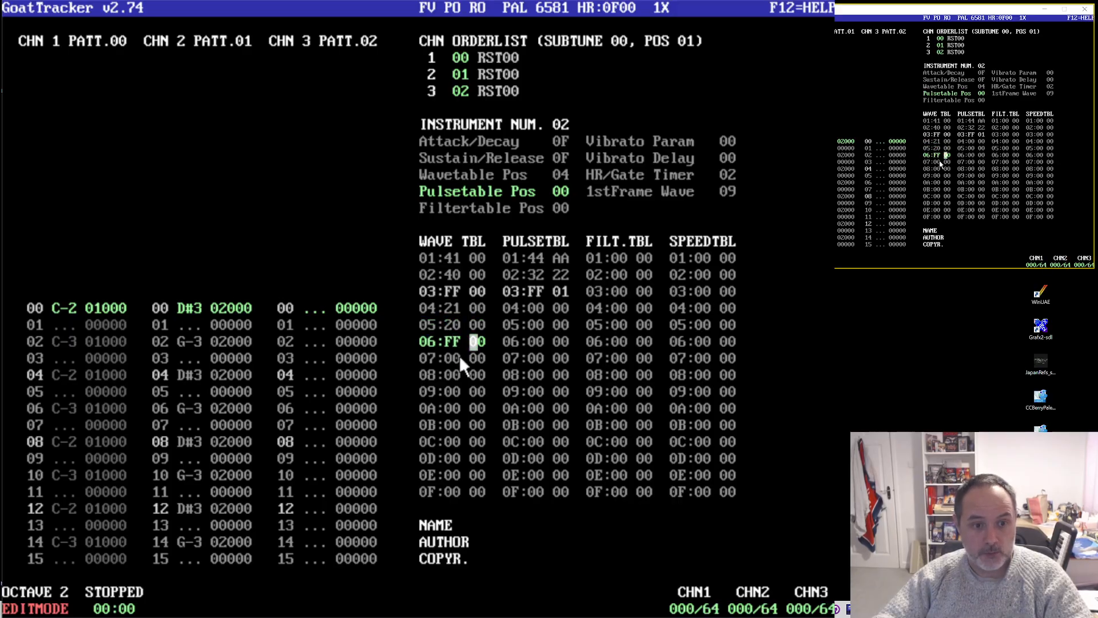
# - Insert a blank wavetable row at position 05, between the 21 and 20 entries, leaving its value at 00
pyautogui.click(448, 325)
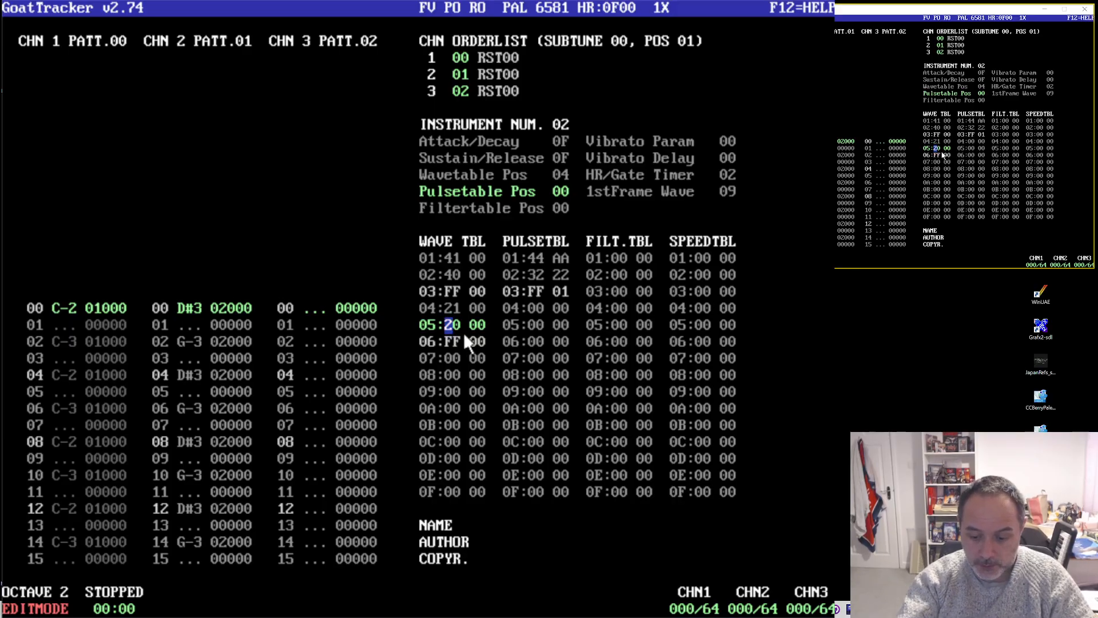
pyautogui.press('Insert')
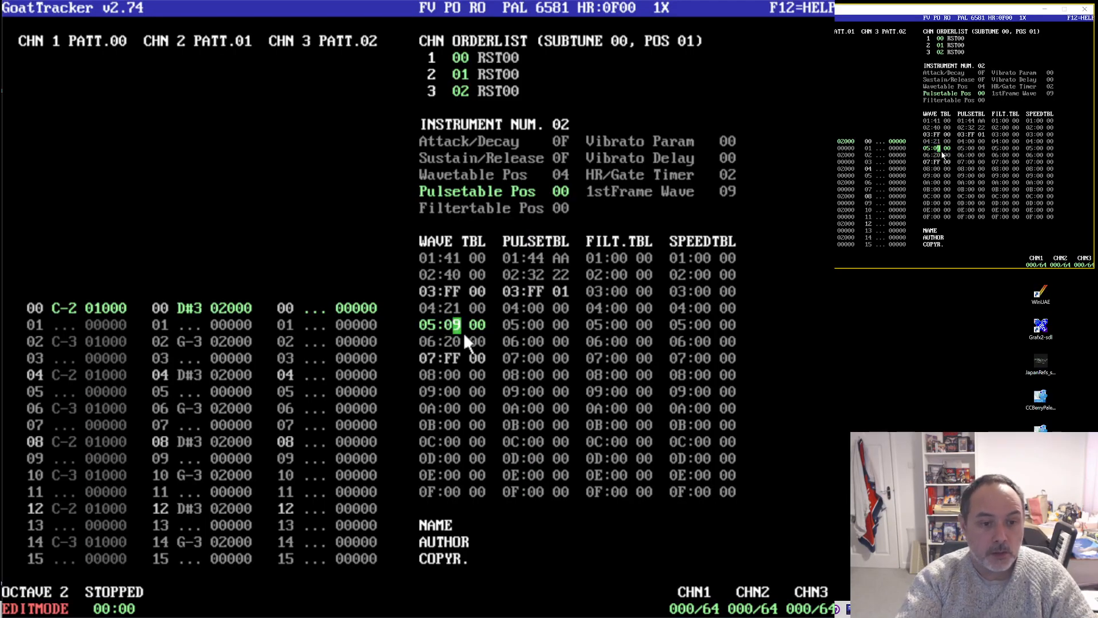
pyautogui.press('Down')
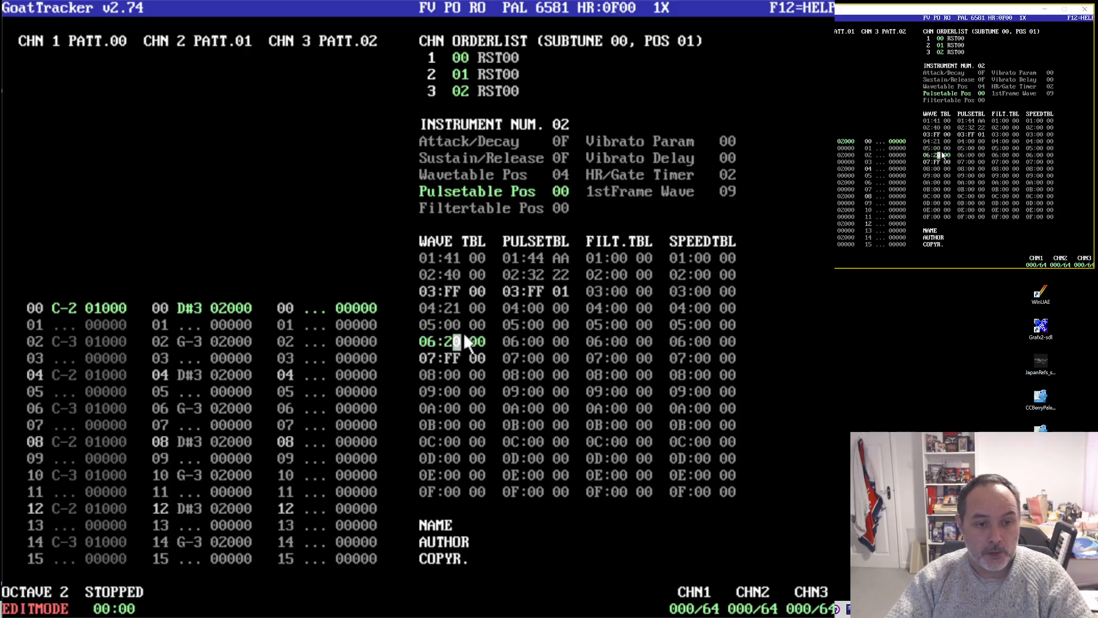
pyautogui.press('Up')
pyautogui.press('Up')
pyautogui.press('Down')
pyautogui.press('Down')
pyautogui.press('Down')
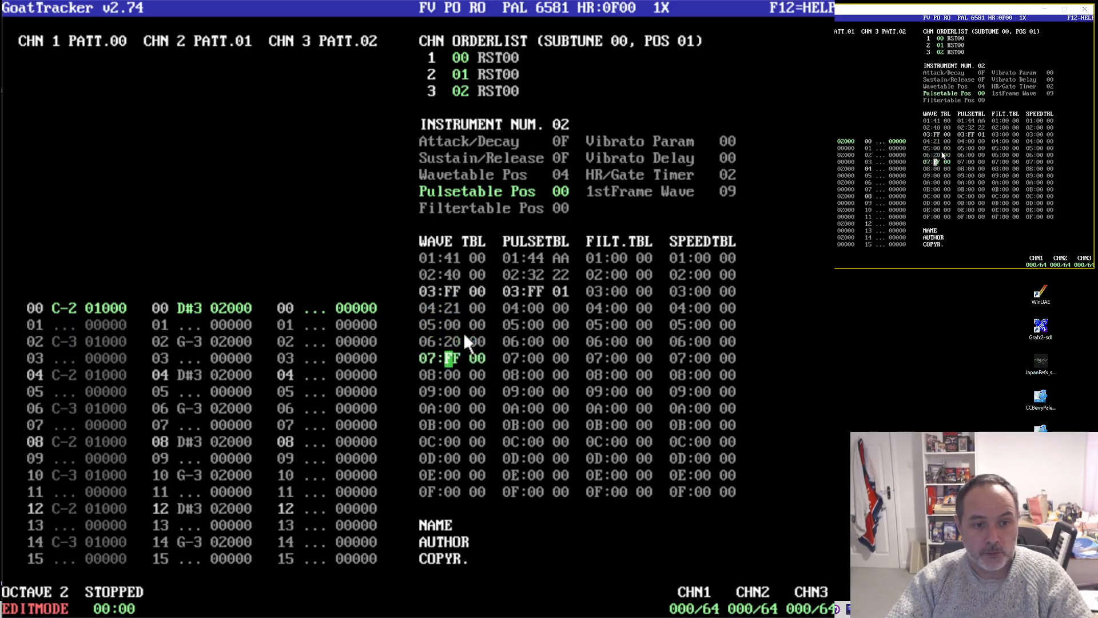
# - Play the song from the beginning and set instrument 02's Attack/Decay and Sustain/Release to 05 each
pyautogui.click(199, 328)
pyautogui.press('F1')
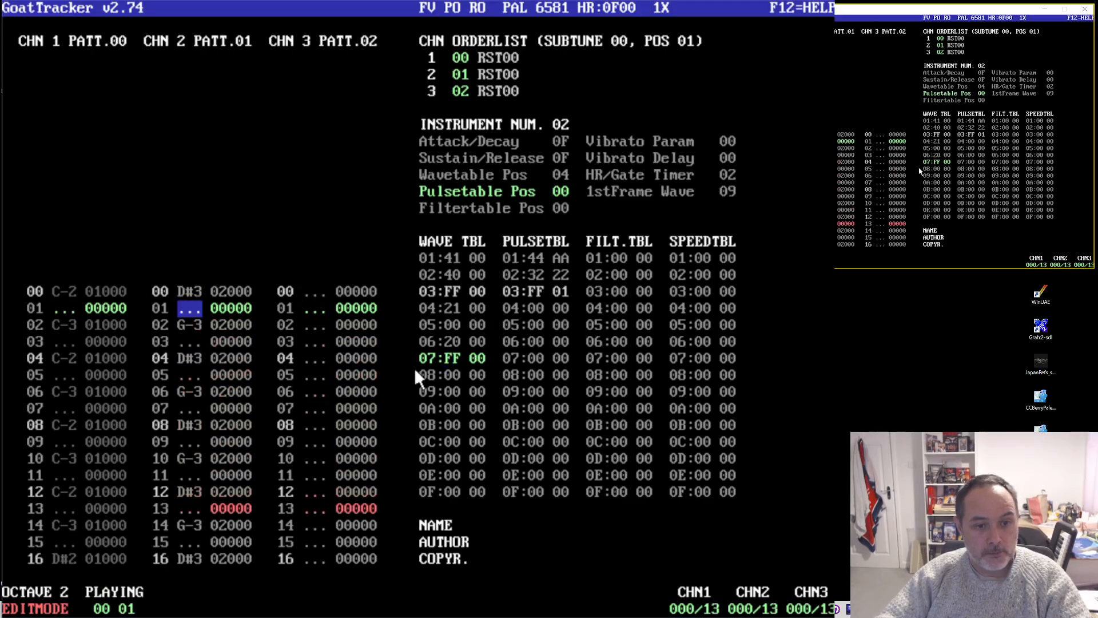
pyautogui.click(566, 140)
pyautogui.write('0505')
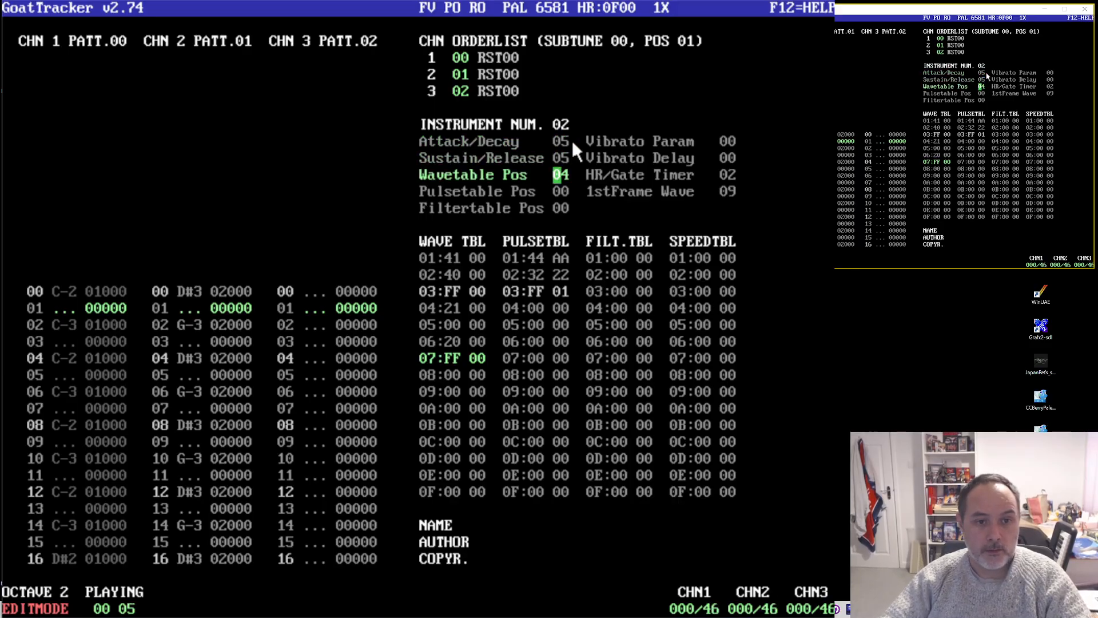
# - Stop playback and set the note value of wavetable row 05 to 0C
pyautogui.click(481, 324)
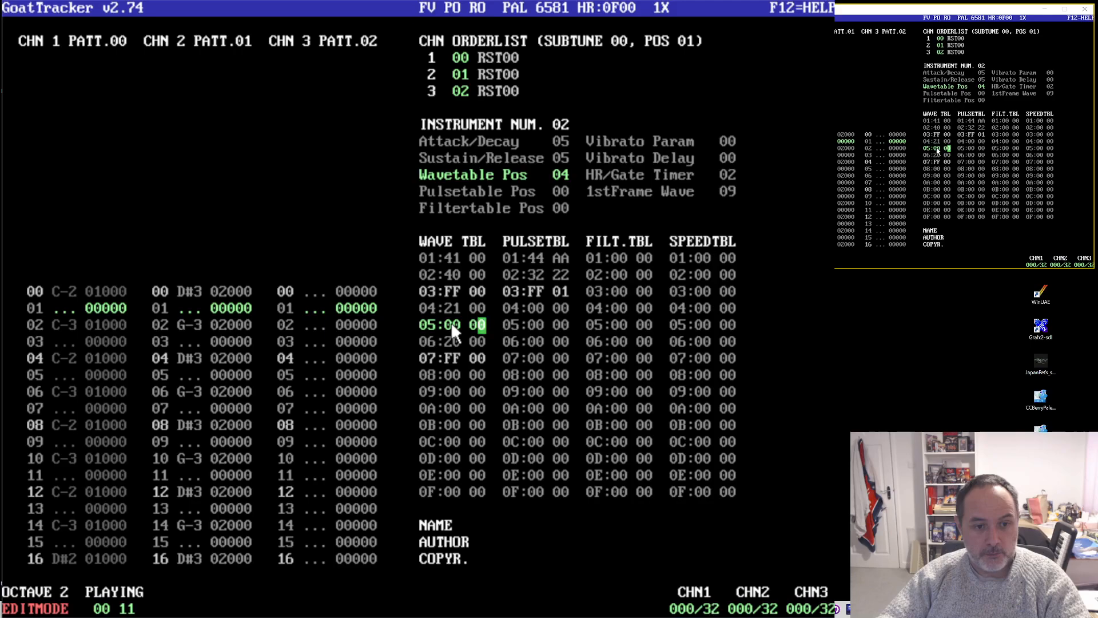
pyautogui.press('F4')
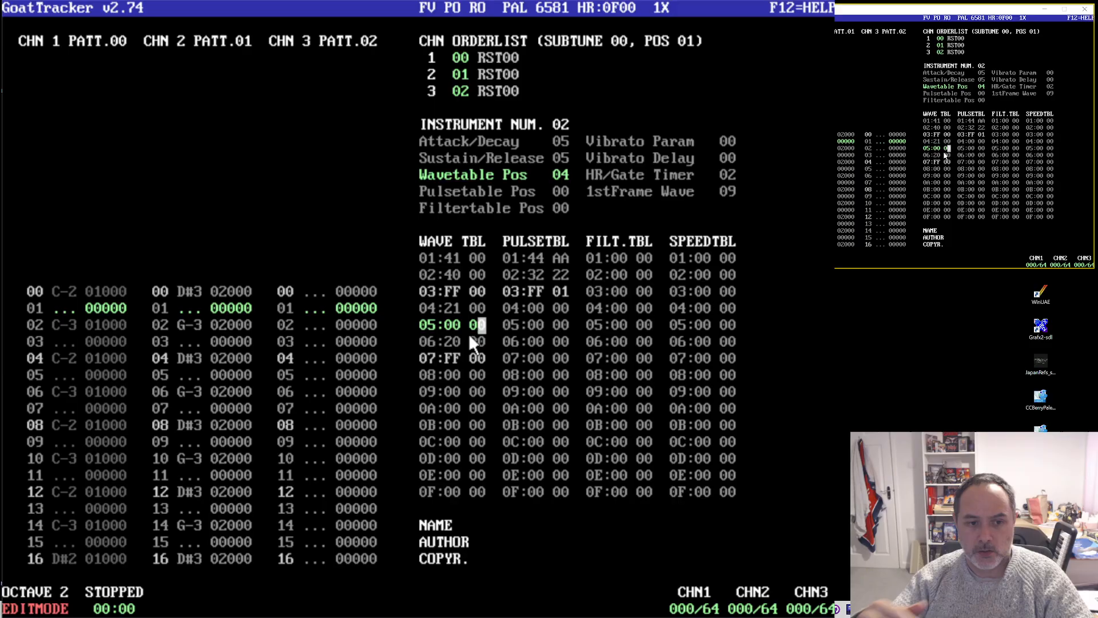
pyautogui.press('Up')
pyautogui.press('Down')
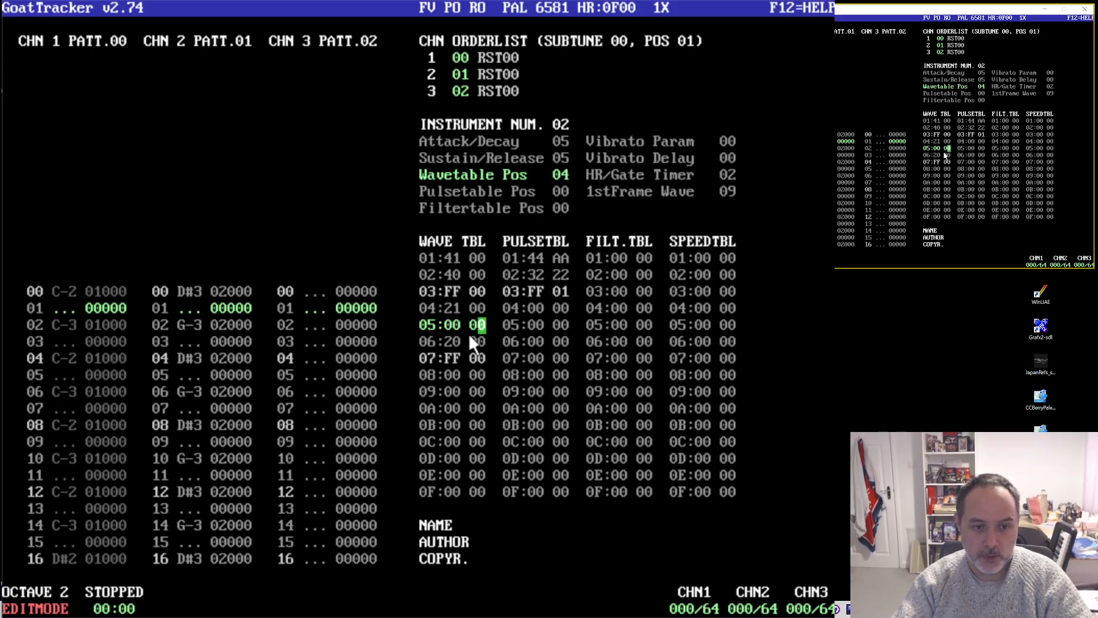
pyautogui.write('c')
pyautogui.press('Up')
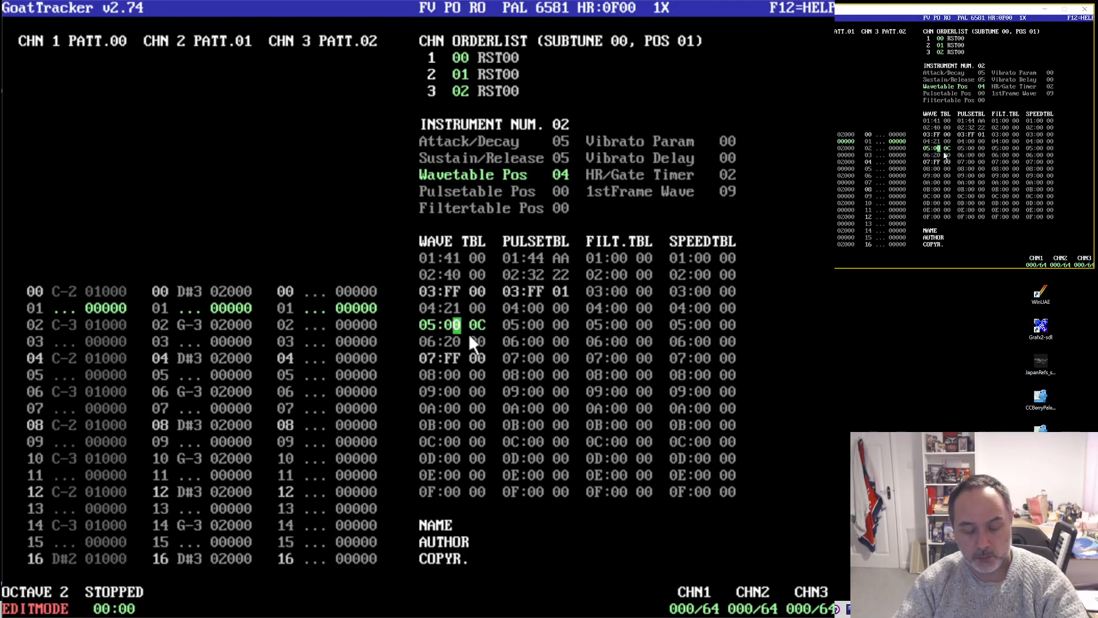
# - Play the song and set the wave value of wavetable row 05 to 03, trying 01 first
pyautogui.press('F1')
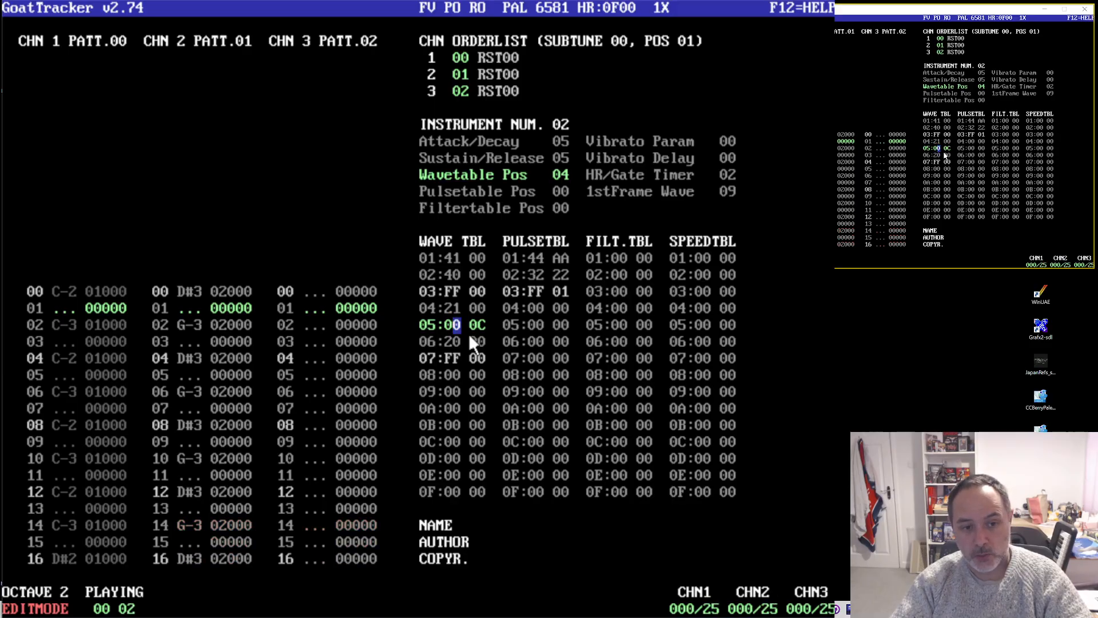
pyautogui.write('1')
pyautogui.press('Left')
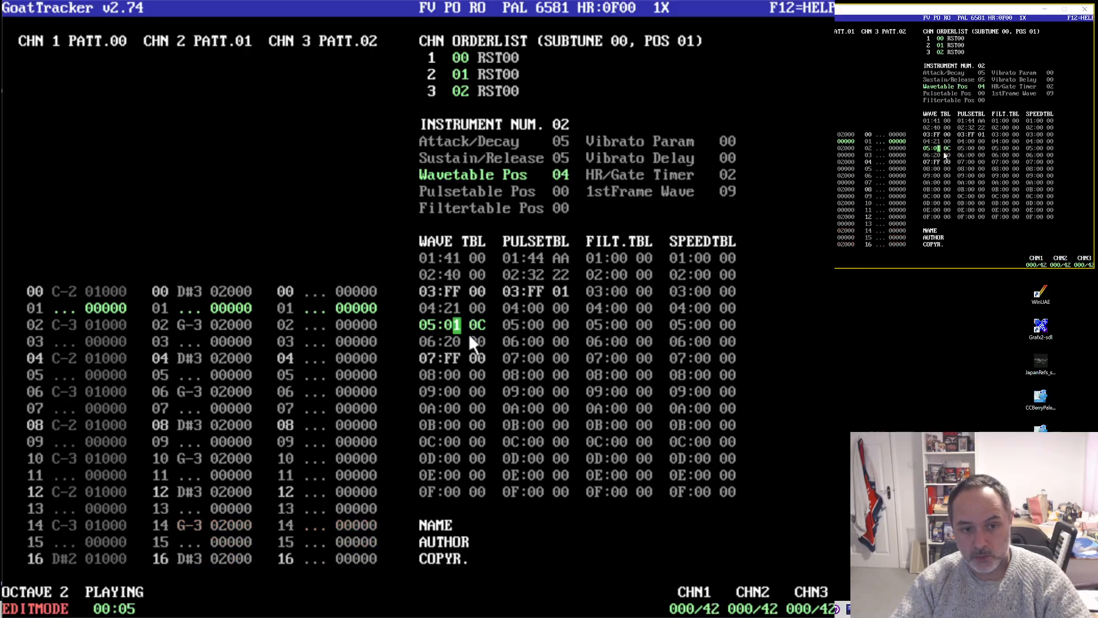
pyautogui.write('2')
pyautogui.press('Left')
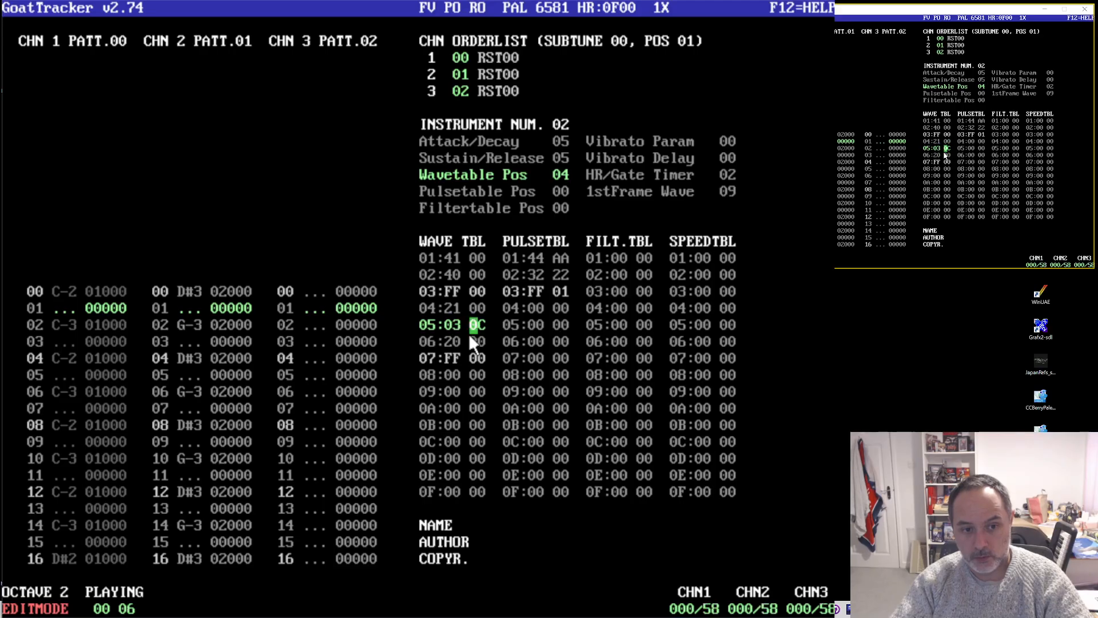
pyautogui.press('Left')
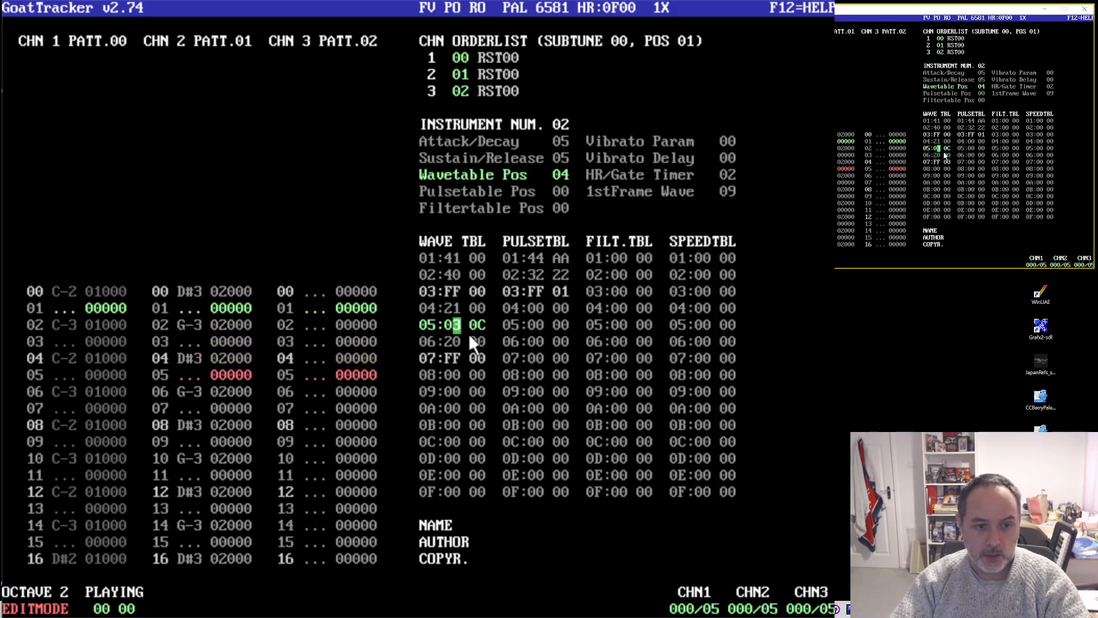
# - Stop playback and set the jump target of the FF command in wavetable row 07 to 05
pyautogui.press('F4')
pyautogui.press('Down')
pyautogui.press('Down')
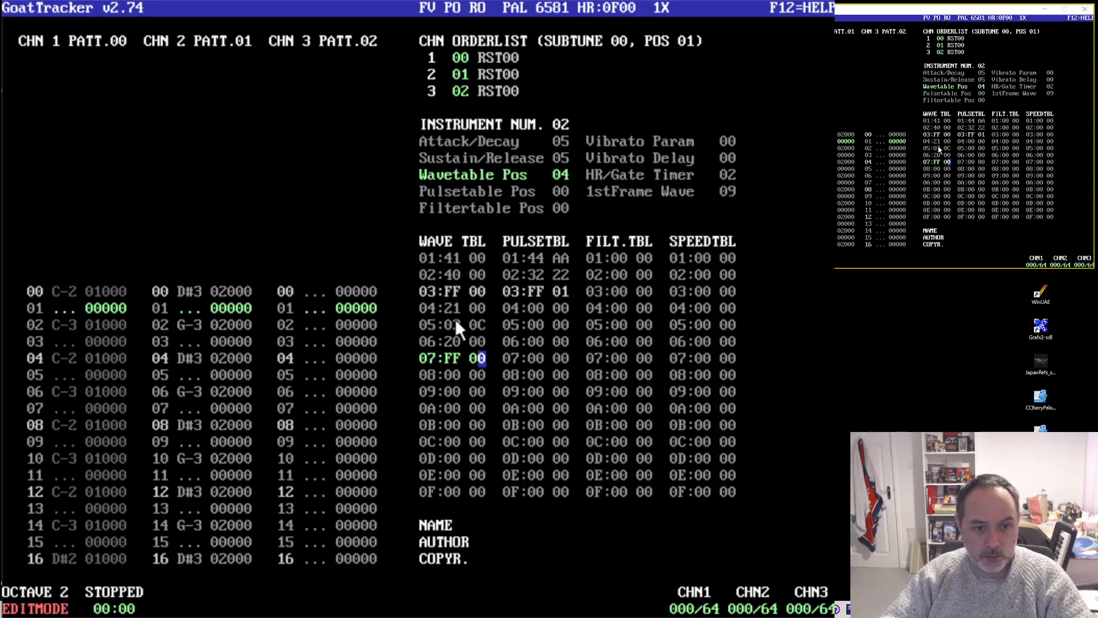
pyautogui.write('5')
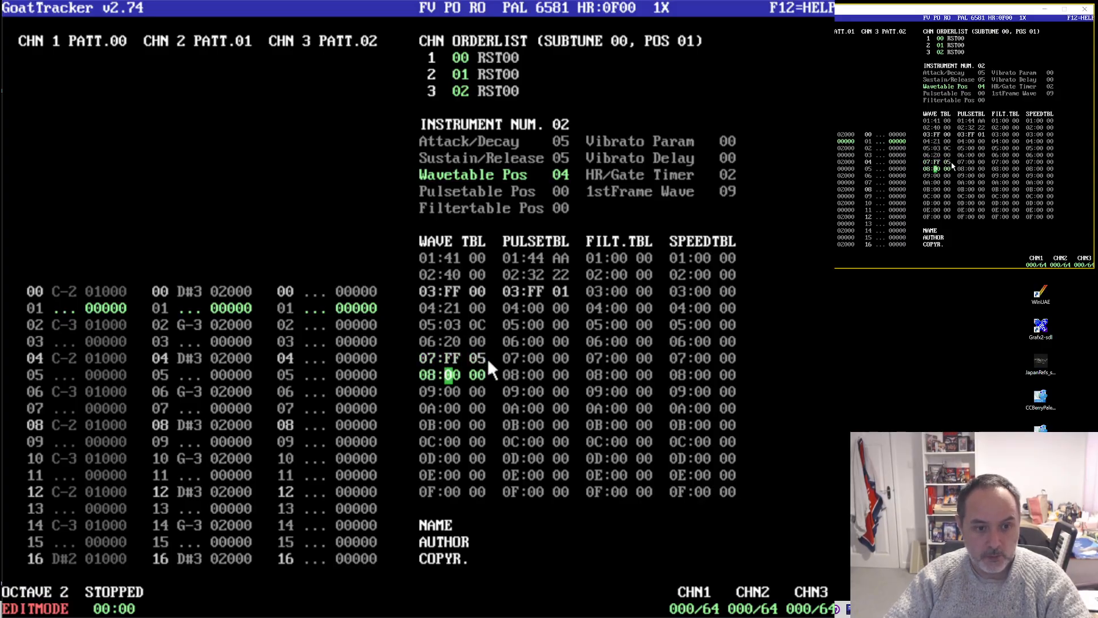
# - Play the song from the beginning and set instrument 02's Sustain/Release to 0A
pyautogui.press('F1')
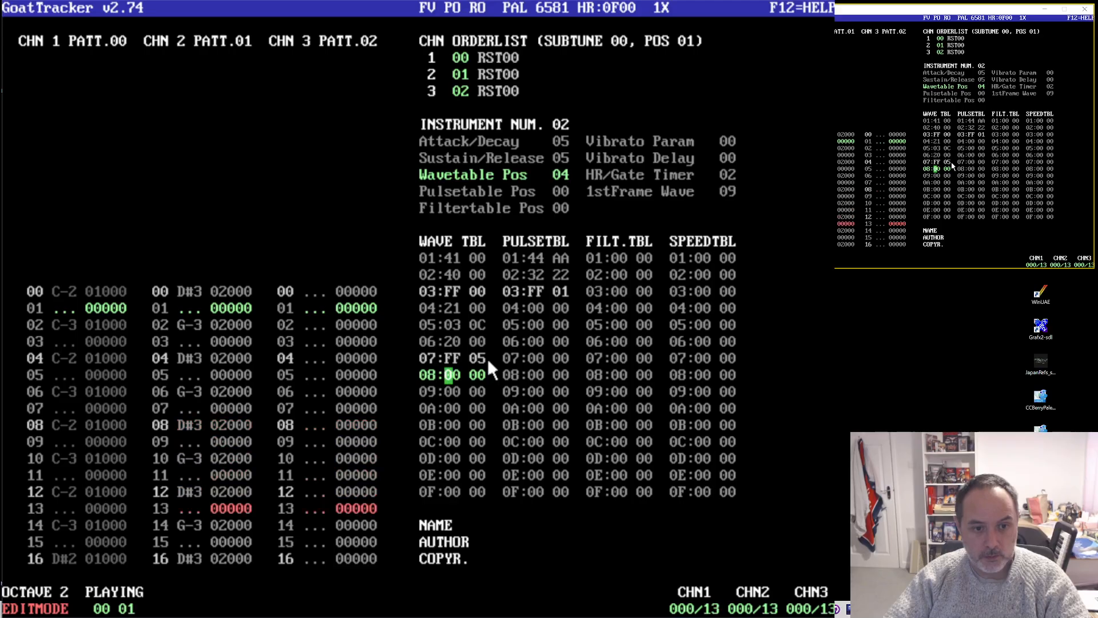
pyautogui.click(566, 159)
pyautogui.write('a')
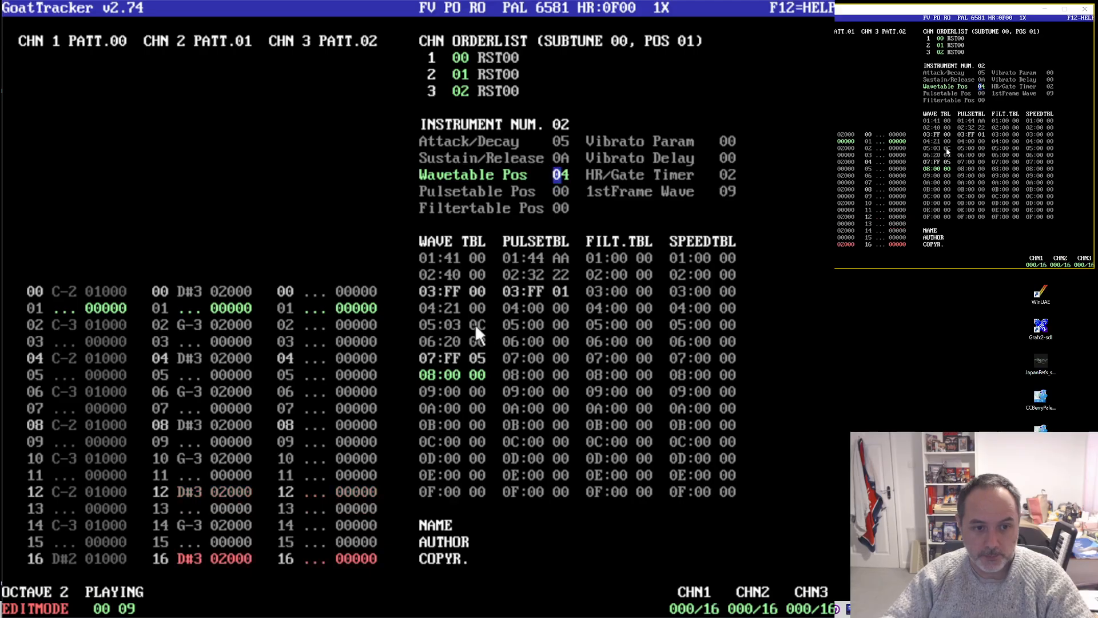
# - Insert a new wavetable row at 05 and set the wave value of rows 05 and 06 to 02
pyautogui.click(455, 325)
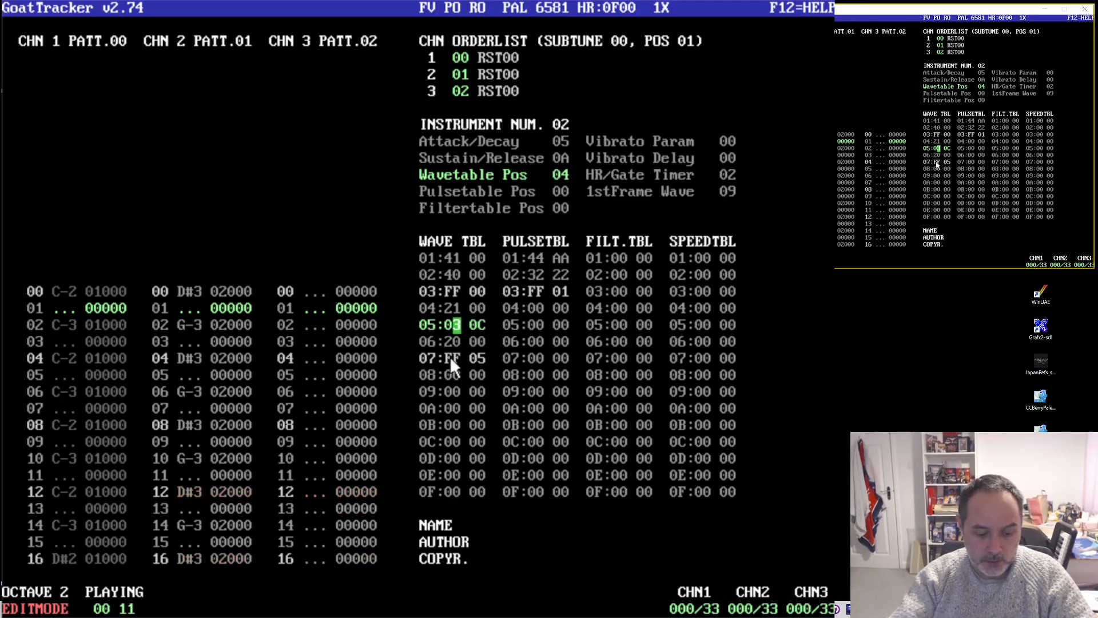
pyautogui.press('Insert')
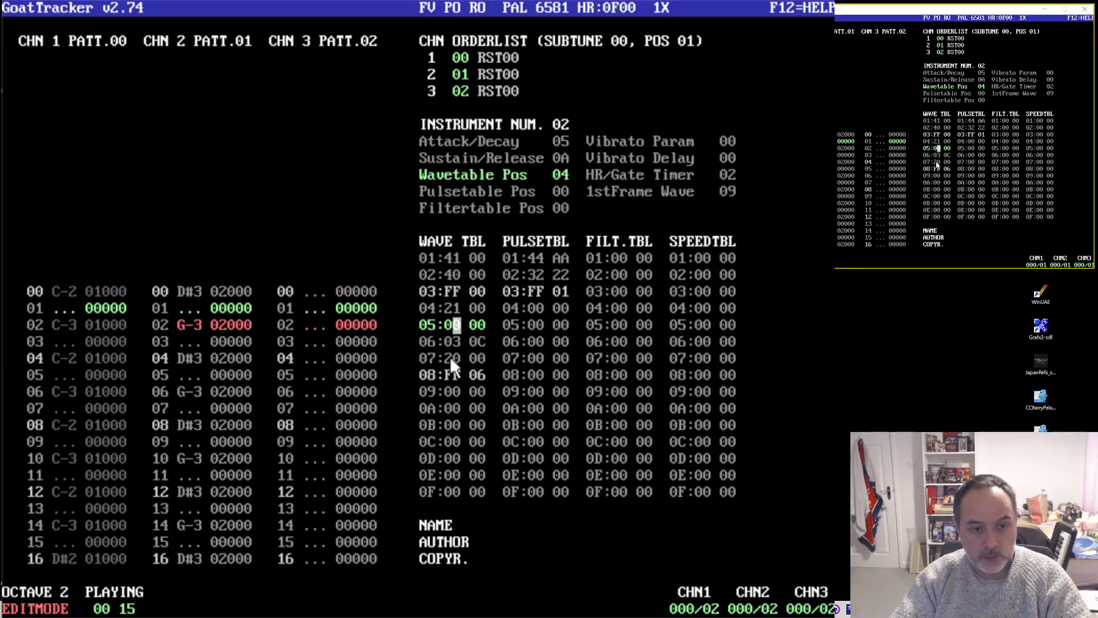
pyautogui.write('20')
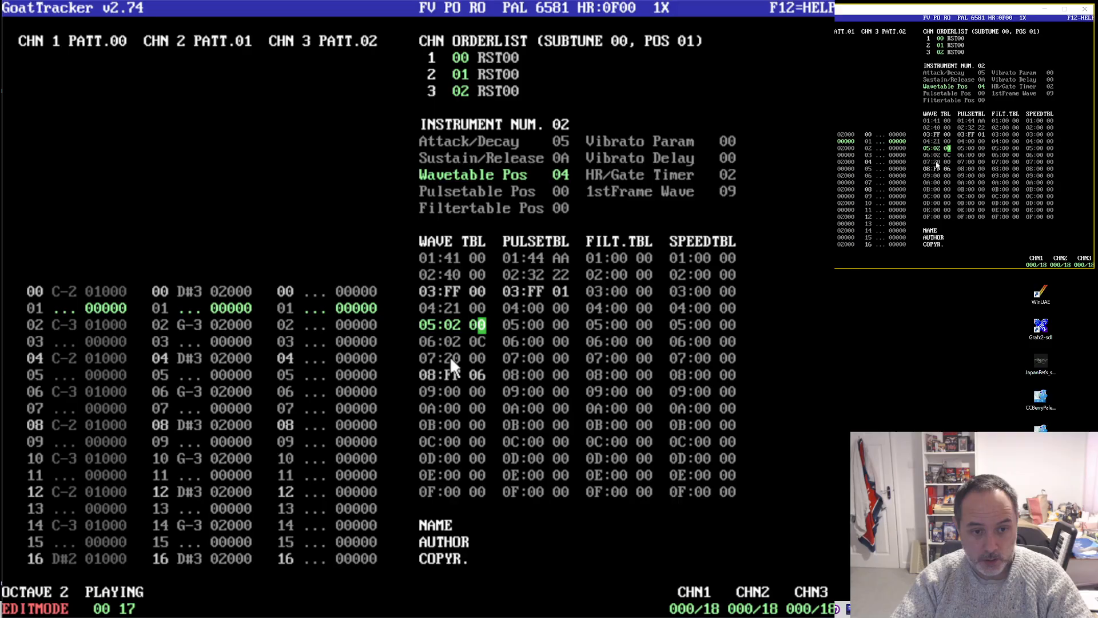
# - Set the jump target of the FF command in wavetable row 08 to 05
pyautogui.press('Down')
pyautogui.press('Down')
pyautogui.press('Down')
pyautogui.write('05')
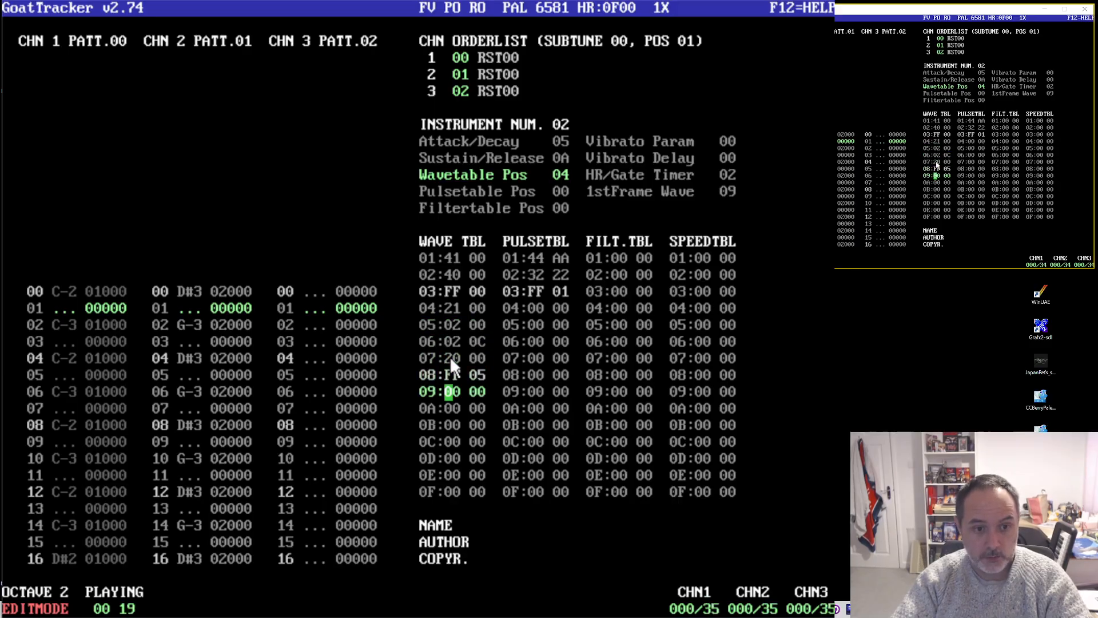
# - Set the note value of wavetable row 06 to 0C and the wave value of rows 05 and 06 to 01
pyautogui.press('Up')
pyautogui.press('Up')
pyautogui.press('Up')
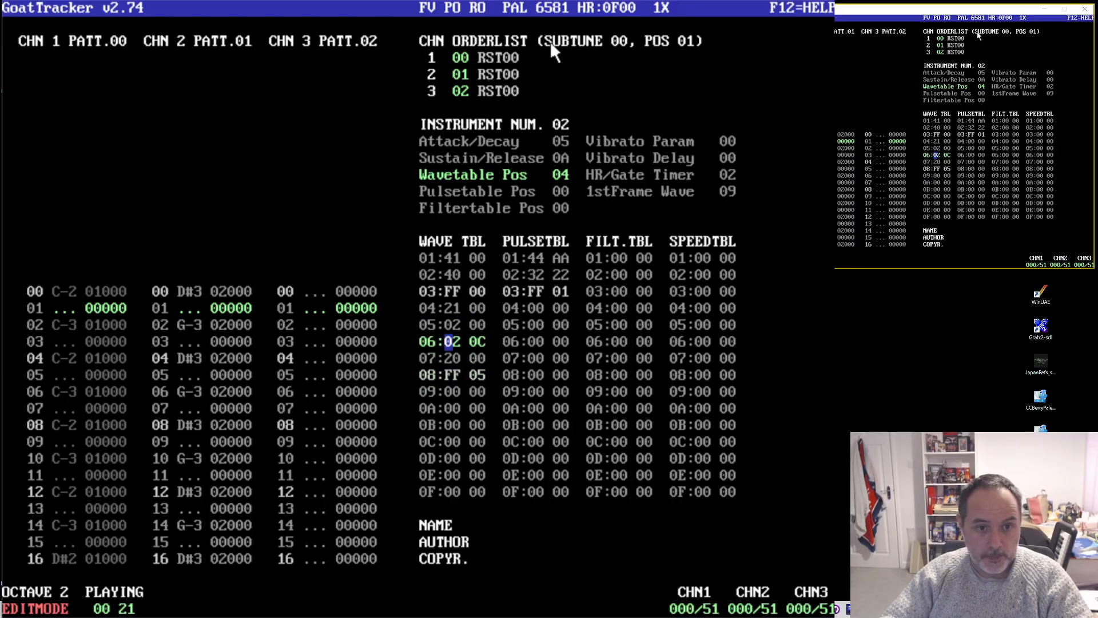
pyautogui.click(482, 337)
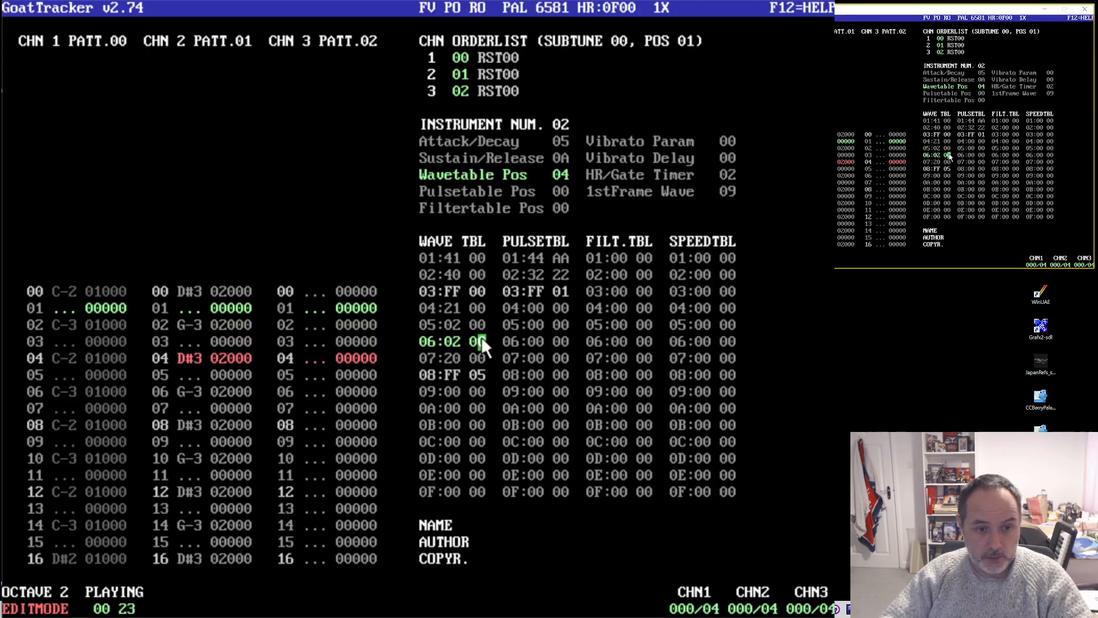
pyautogui.write('c')
pyautogui.click(456, 327)
pyautogui.click(454, 339)
pyautogui.write('1')
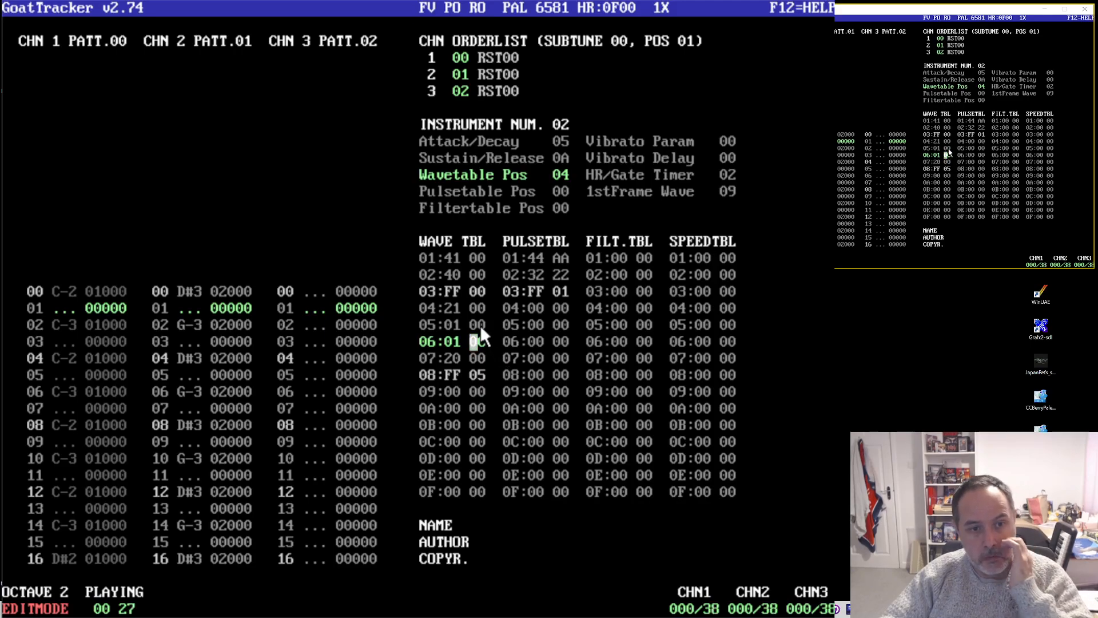
# - Try 07, 00, 22 and 18 as the note value of wavetable row 05 while the song plays
pyautogui.click(480, 325)
pyautogui.write('7')
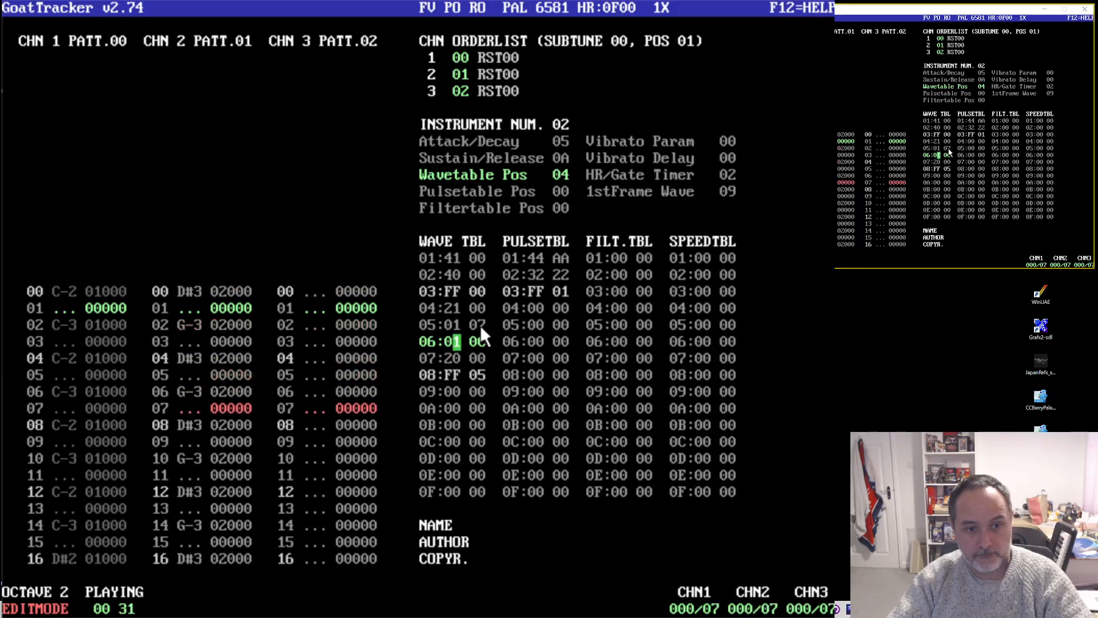
pyautogui.click(479, 325)
pyautogui.write('01 ')
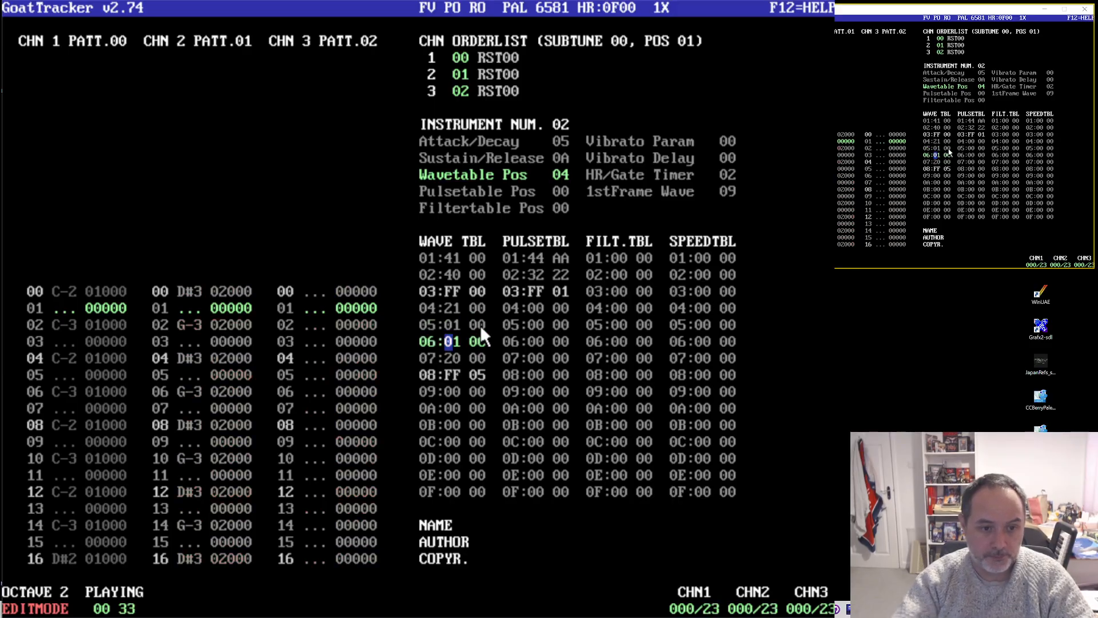
pyautogui.write('22')
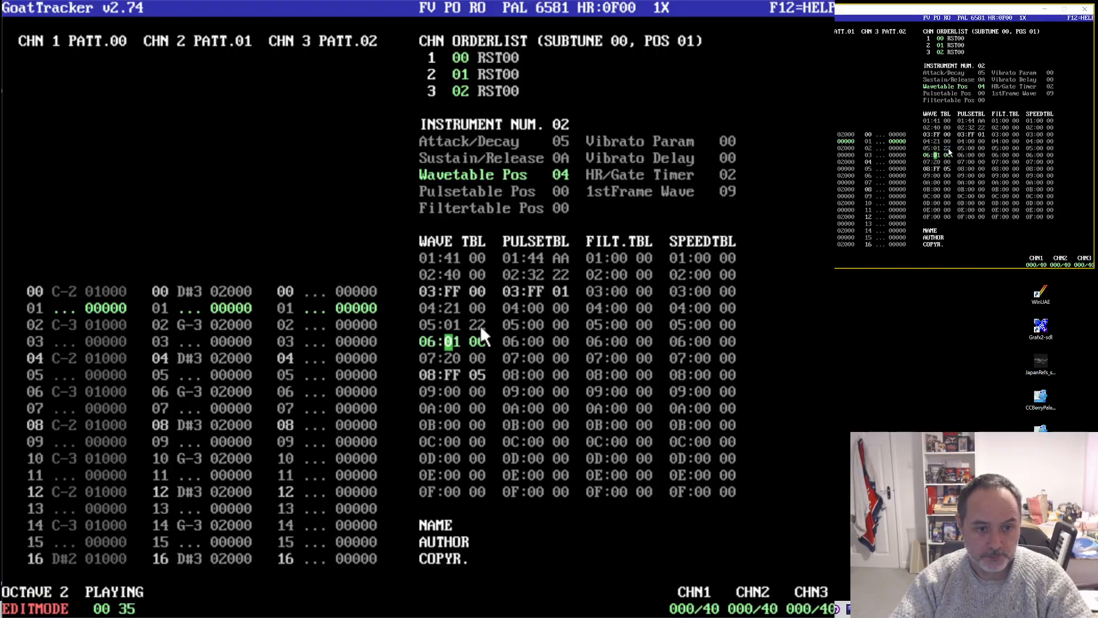
pyautogui.press('Up')
pyautogui.write('18')
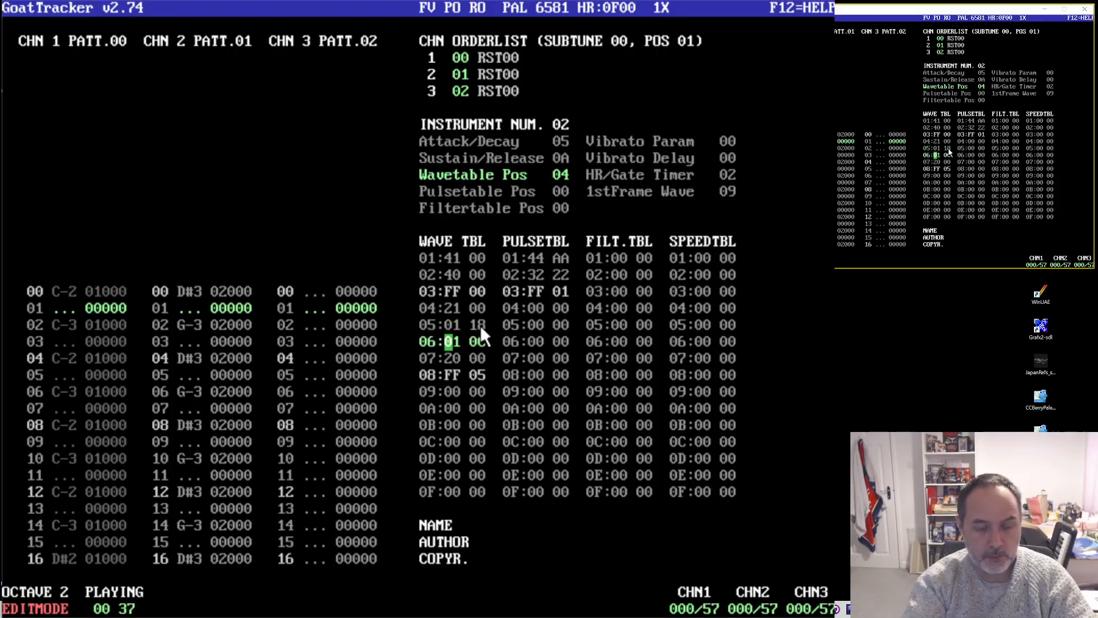
# - Try 10, 00 and 04 as the note value of wavetable row 05 during playback
pyautogui.press('Up')
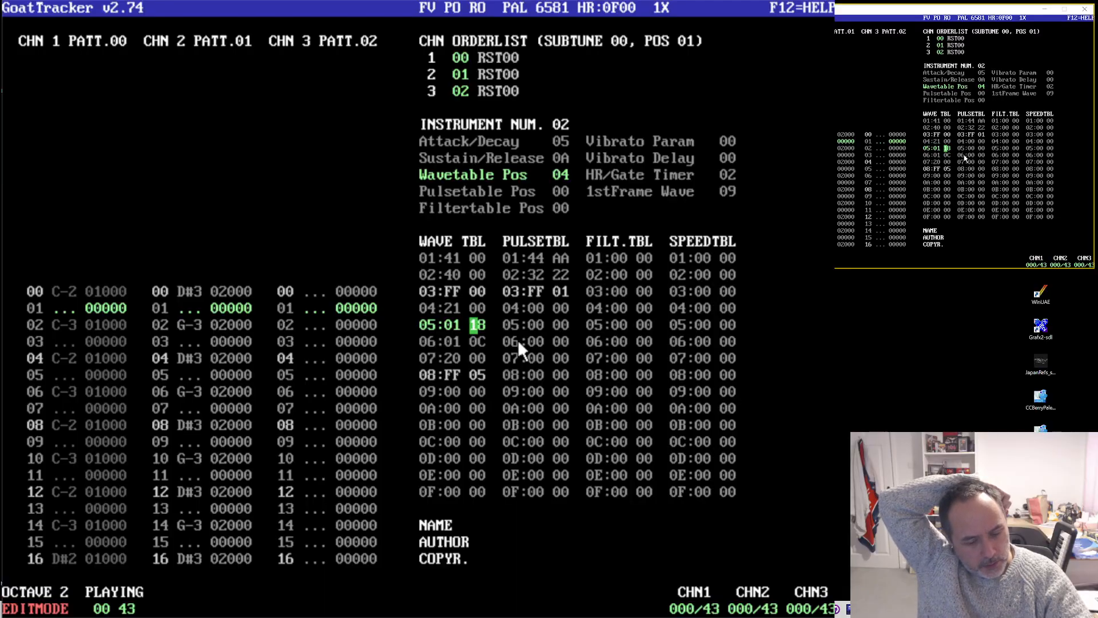
pyautogui.write('10')
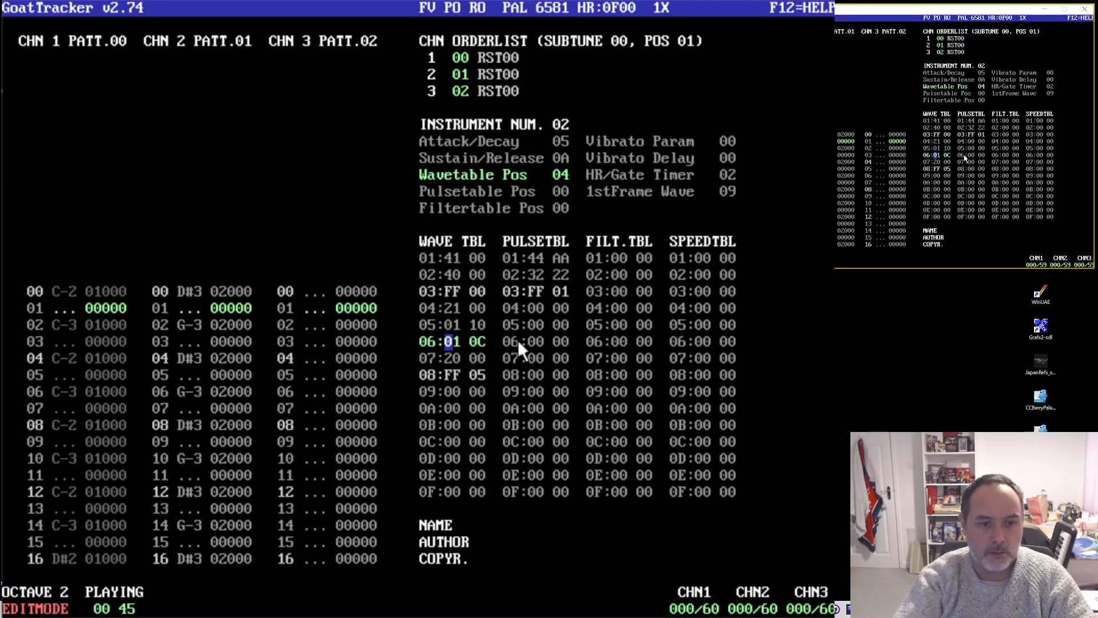
pyautogui.press('Up')
pyautogui.press('Right')
pyautogui.press('Right')
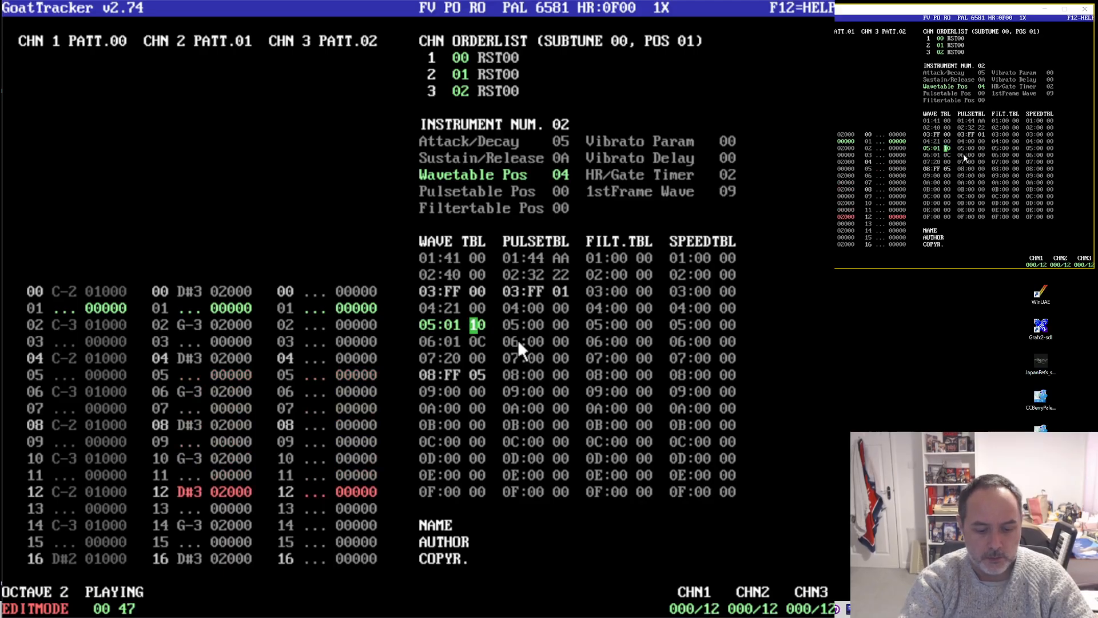
pyautogui.write('0')
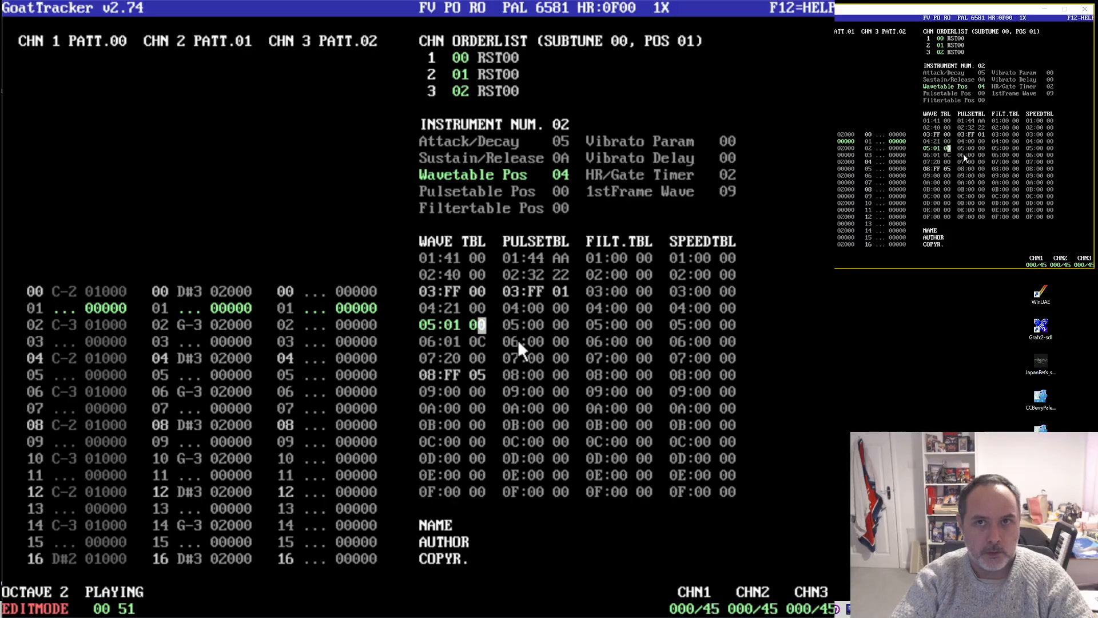
pyautogui.press('BackSpace')
pyautogui.write('4')
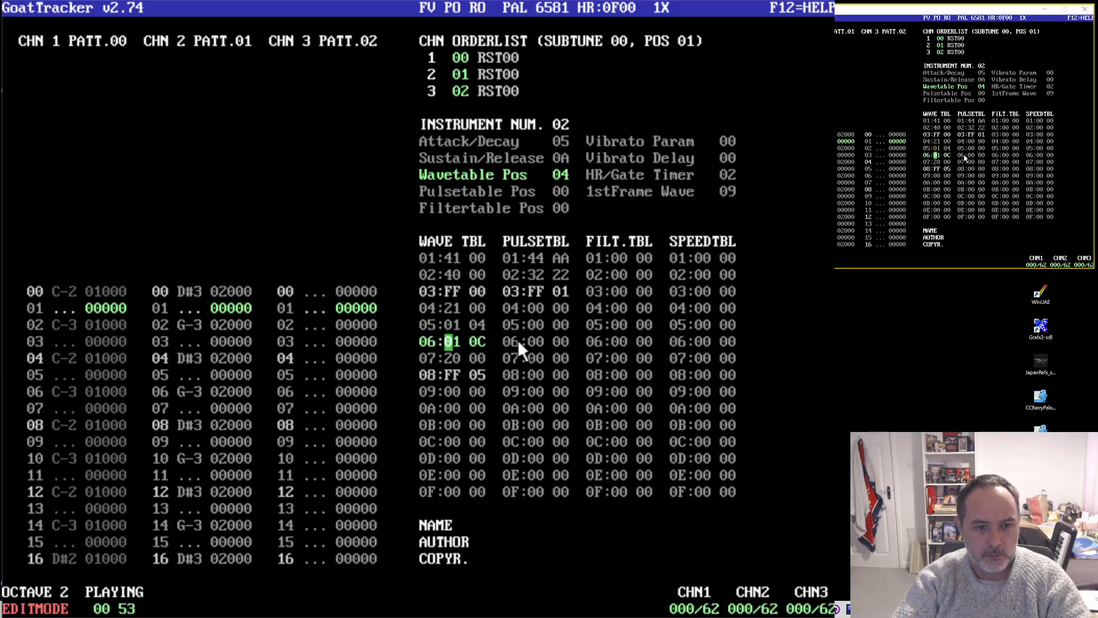
# - Set the note value of wavetable row 05 to 18, trying 14 and 13 first
pyautogui.press('Up')
pyautogui.press('Right')
pyautogui.press('Right')
pyautogui.write('1')
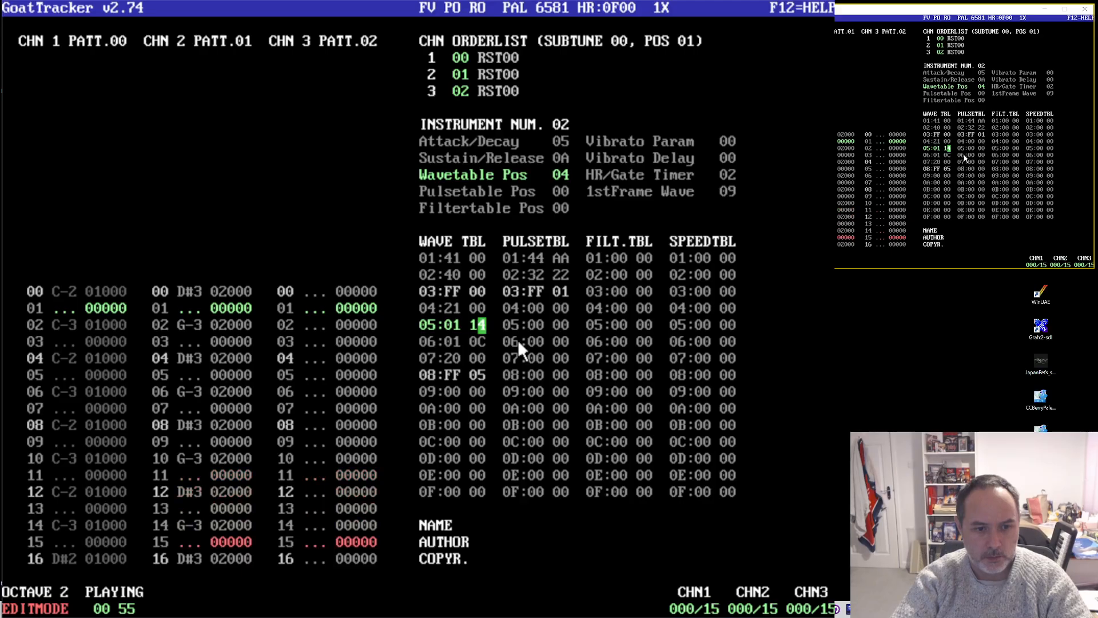
pyautogui.write('3')
pyautogui.press('Up')
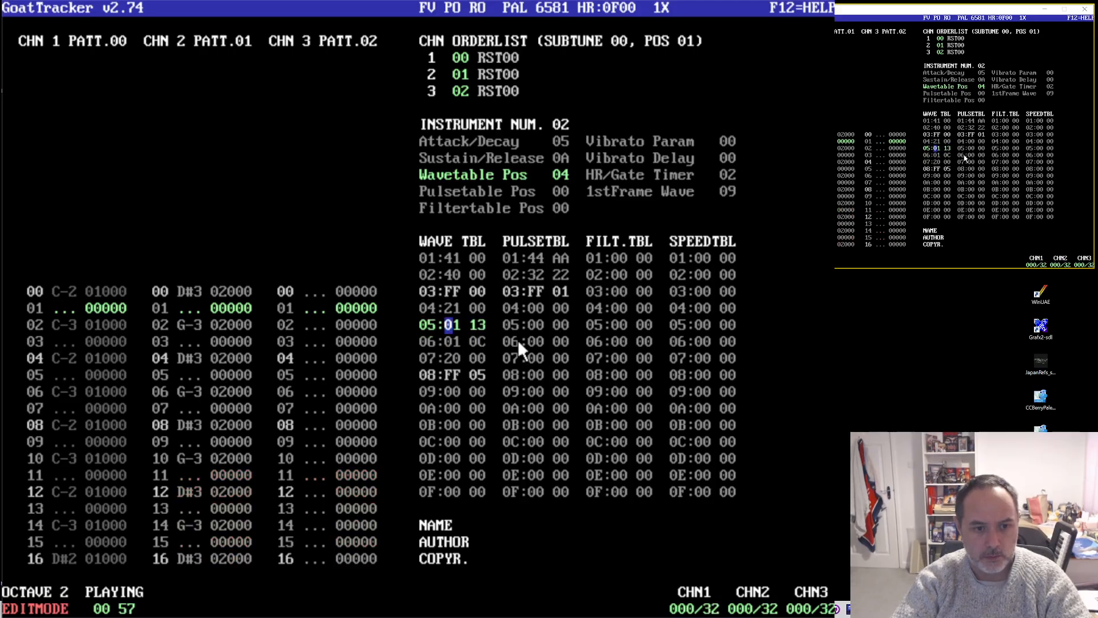
pyautogui.press('Right')
pyautogui.press('Right')
pyautogui.press('Right')
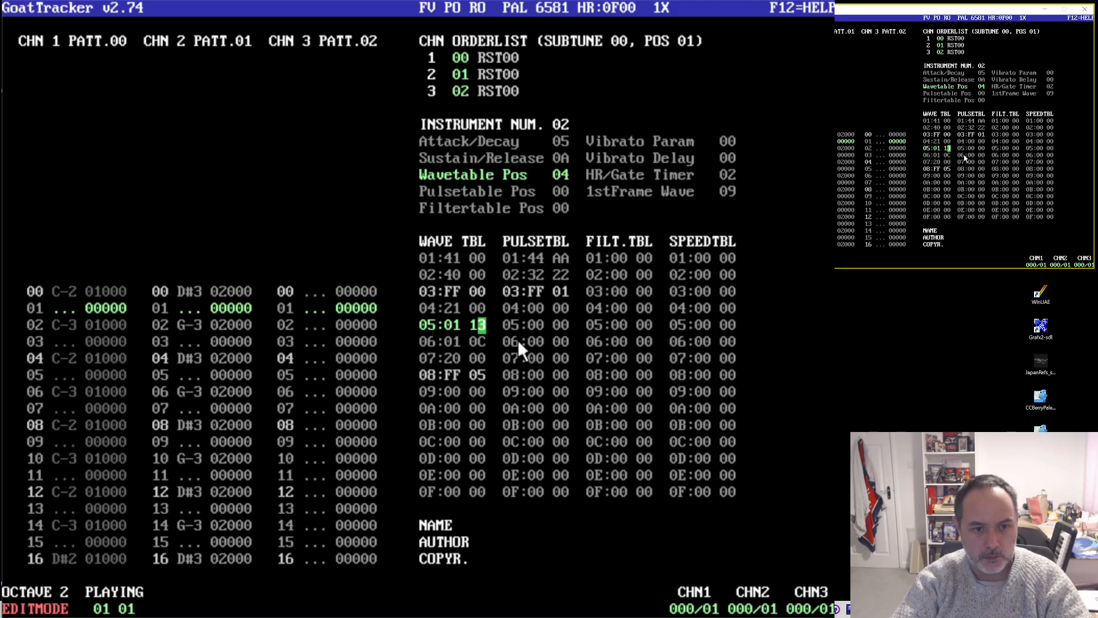
pyautogui.write('8')
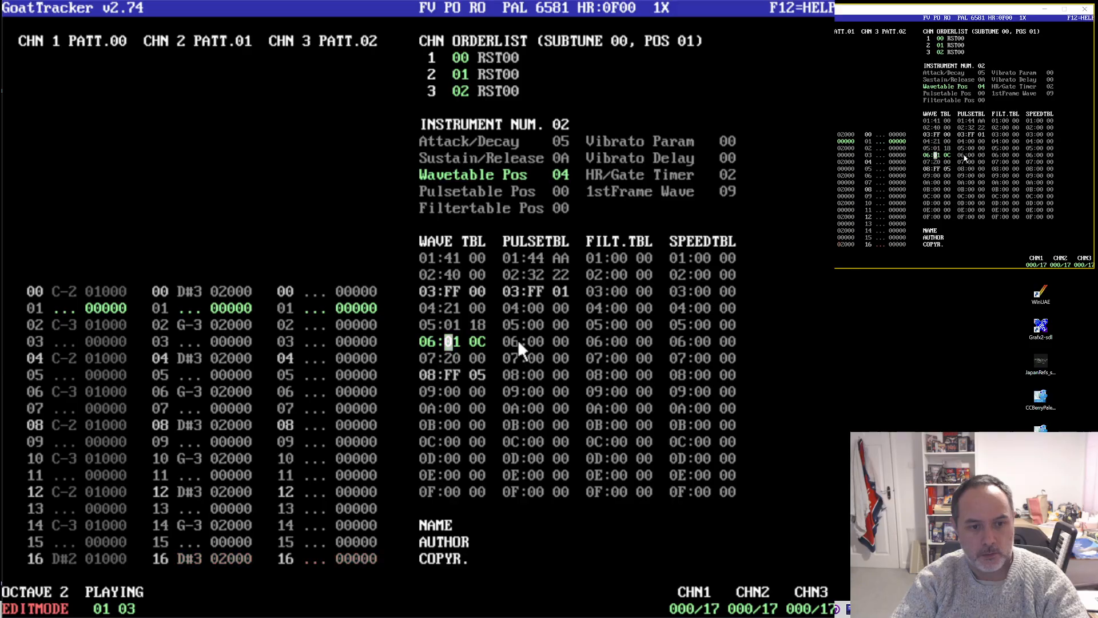
pyautogui.press('Right')
pyautogui.press('Right')
pyautogui.press('Up')
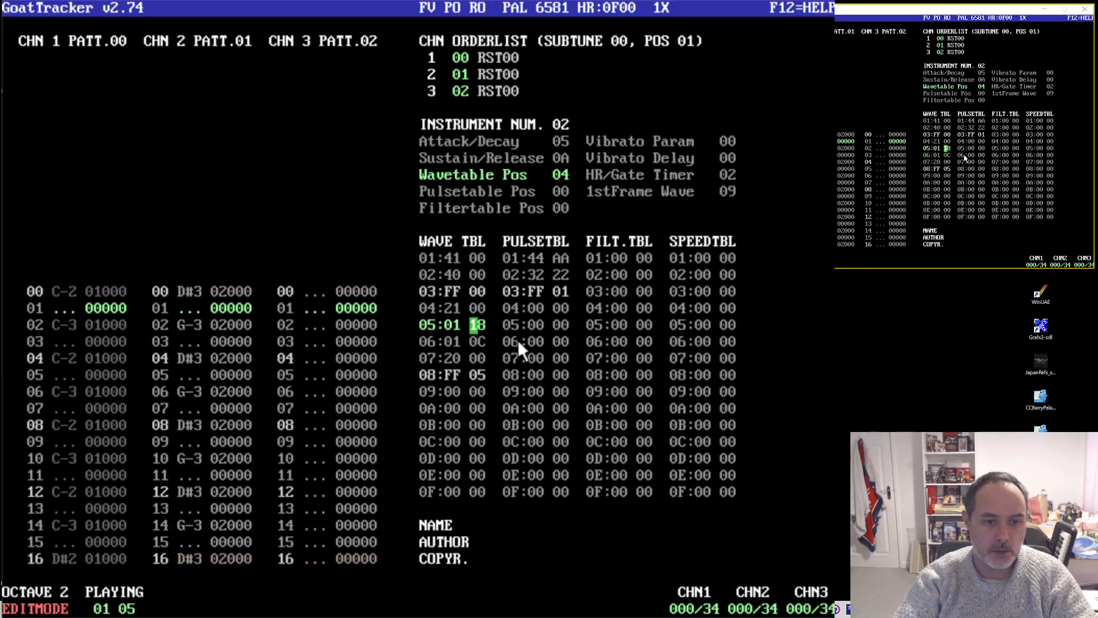
pyautogui.press('Right')
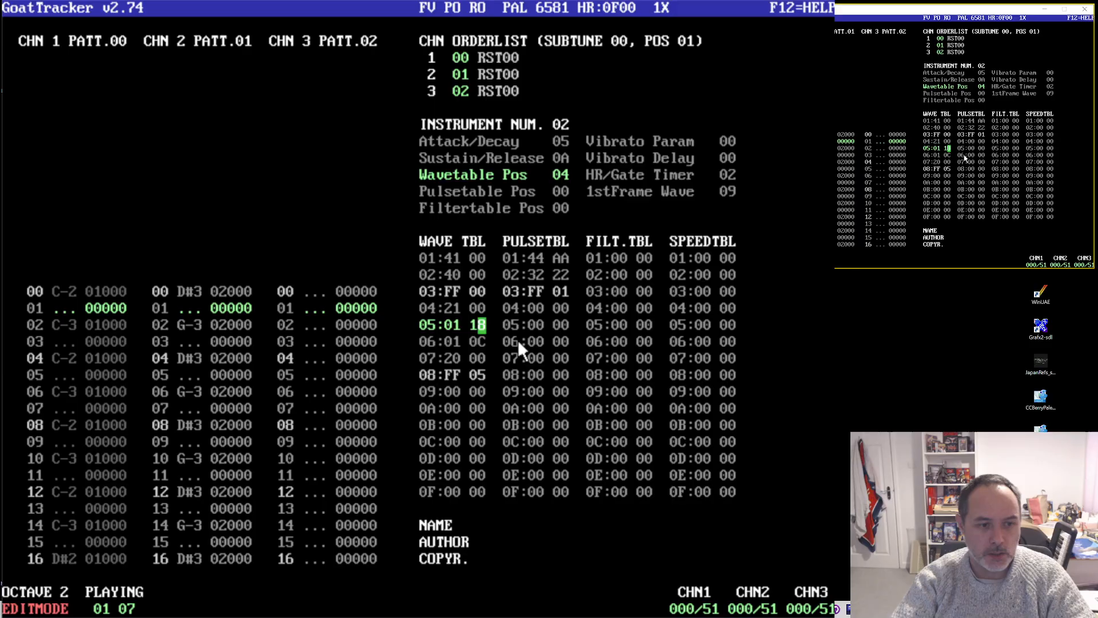
pyautogui.press('Down')
pyautogui.press('Down')
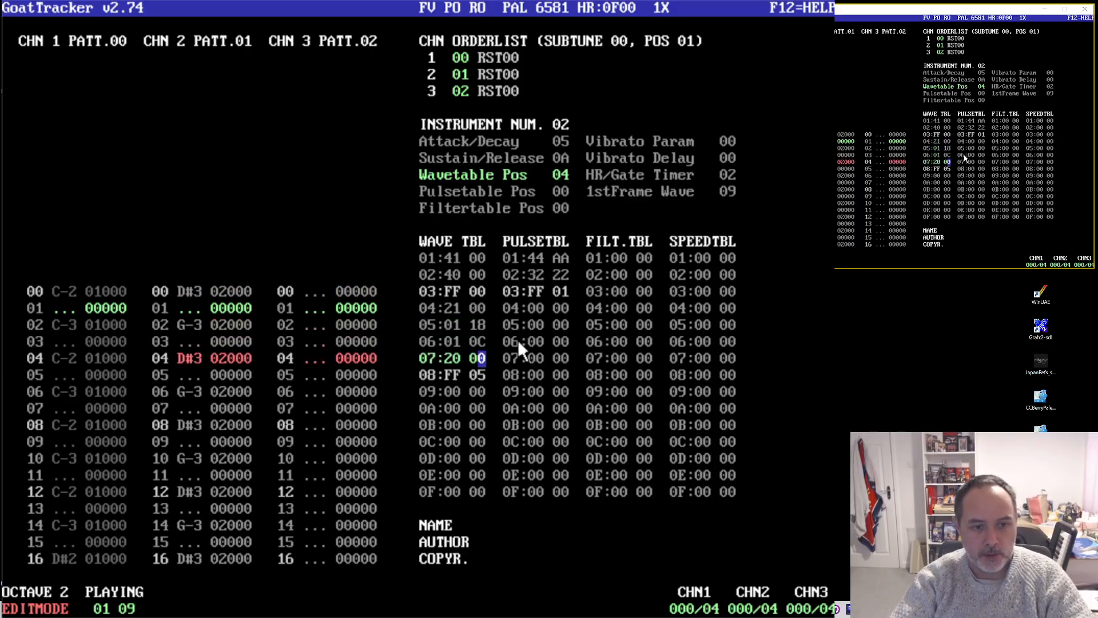
pyautogui.press('Down')
pyautogui.press('Left')
pyautogui.press('Left')
pyautogui.press('Up')
pyautogui.press('Up')
pyautogui.press('Up')
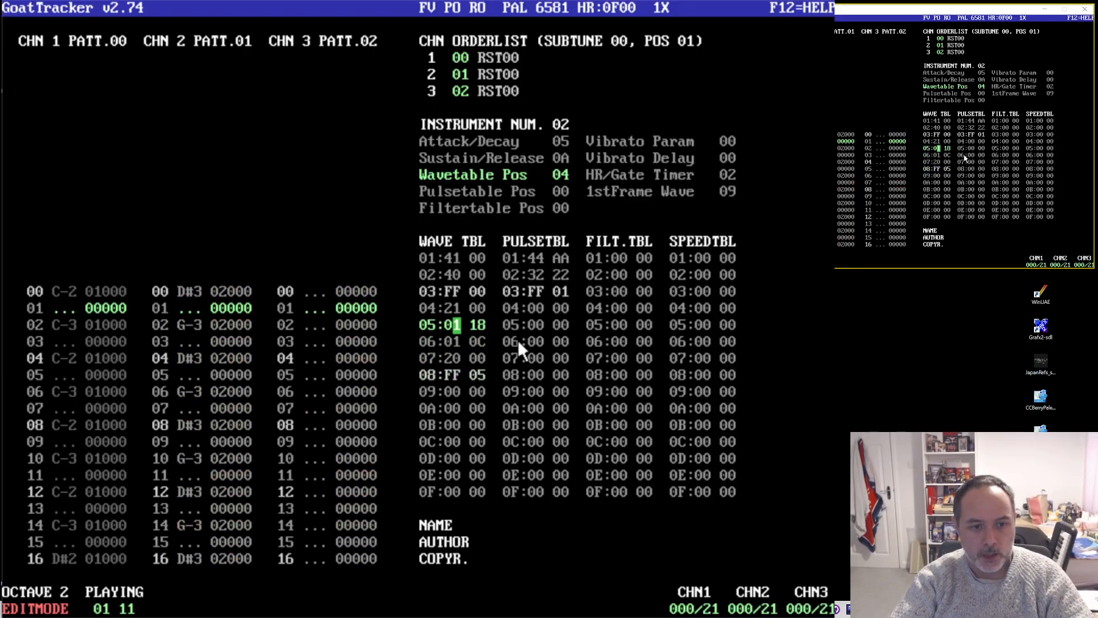
# - Stop playback and enter the note C-3 with instrument 02 in row 00 of channel 3
pyautogui.press('F4')
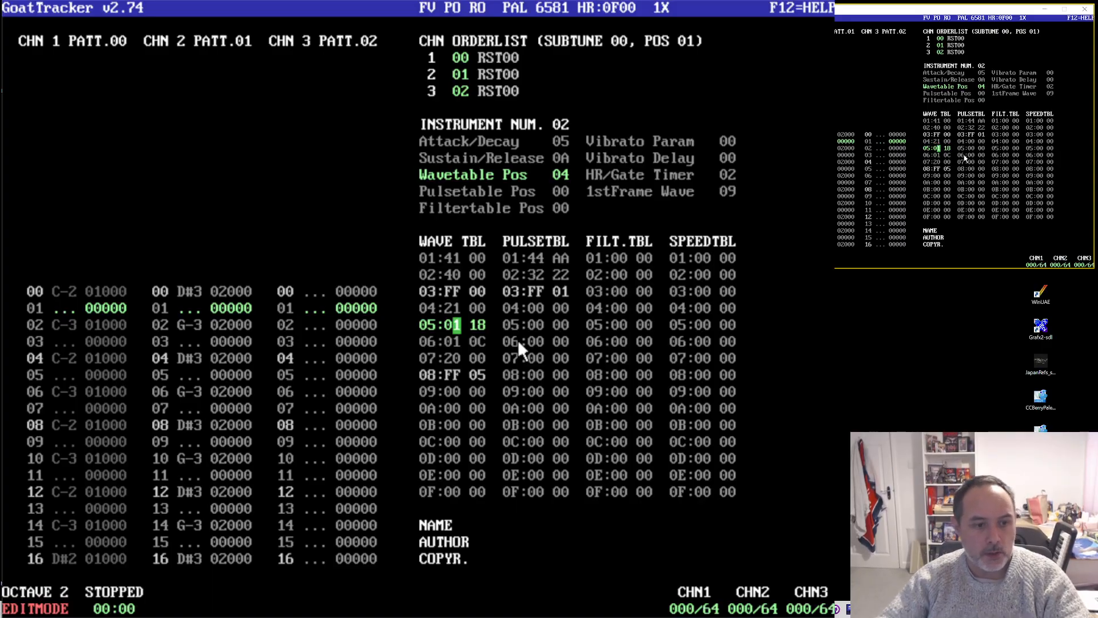
pyautogui.click(186, 291)
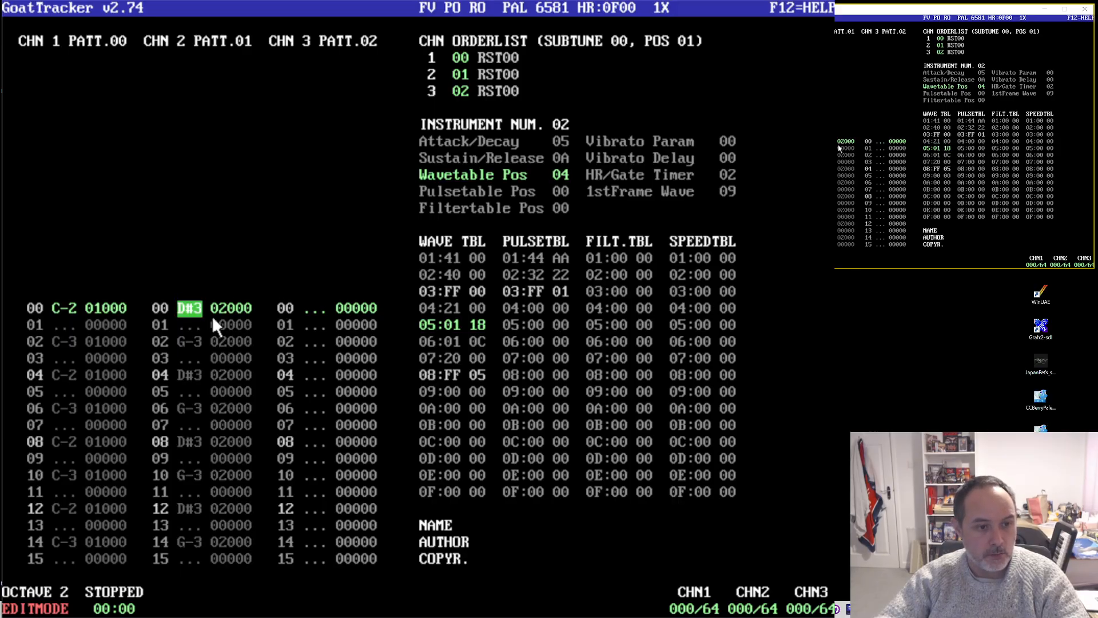
pyautogui.click(314, 309)
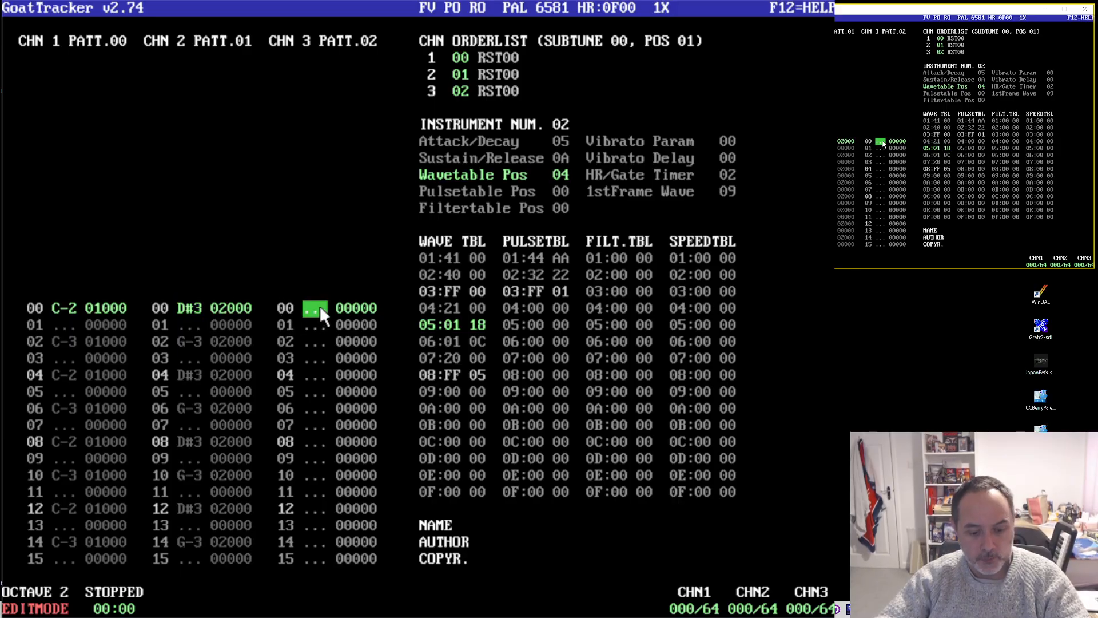
pyautogui.press('q')
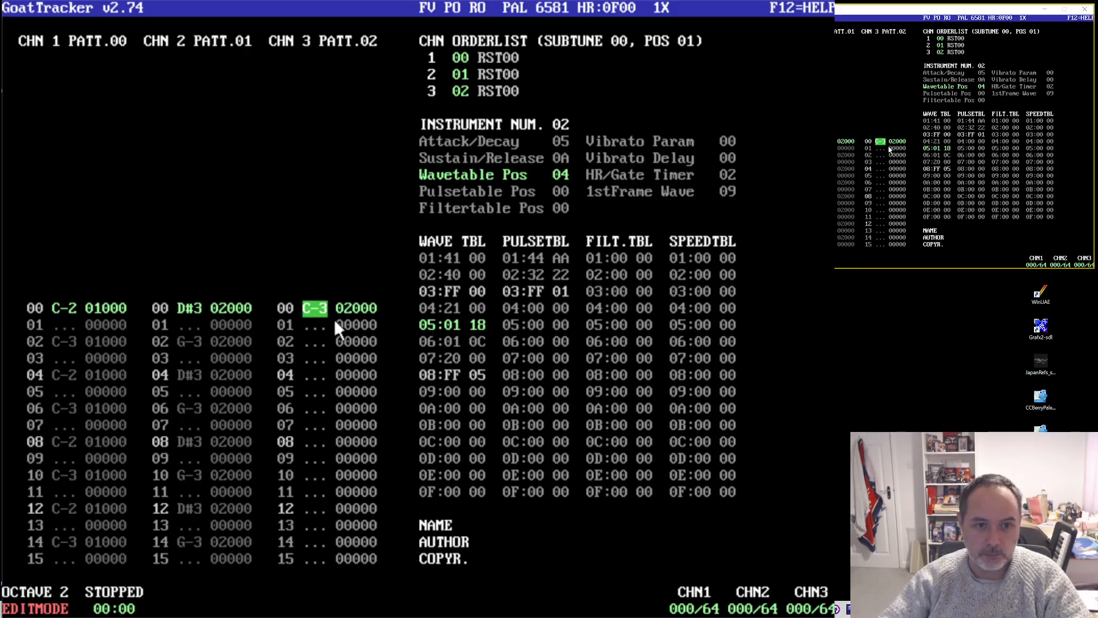
# - Set instrument 02's Sustain/Release to 0F and audition it in channel 3 row 00 with G-3, ending on C-3
pyautogui.click(565, 158)
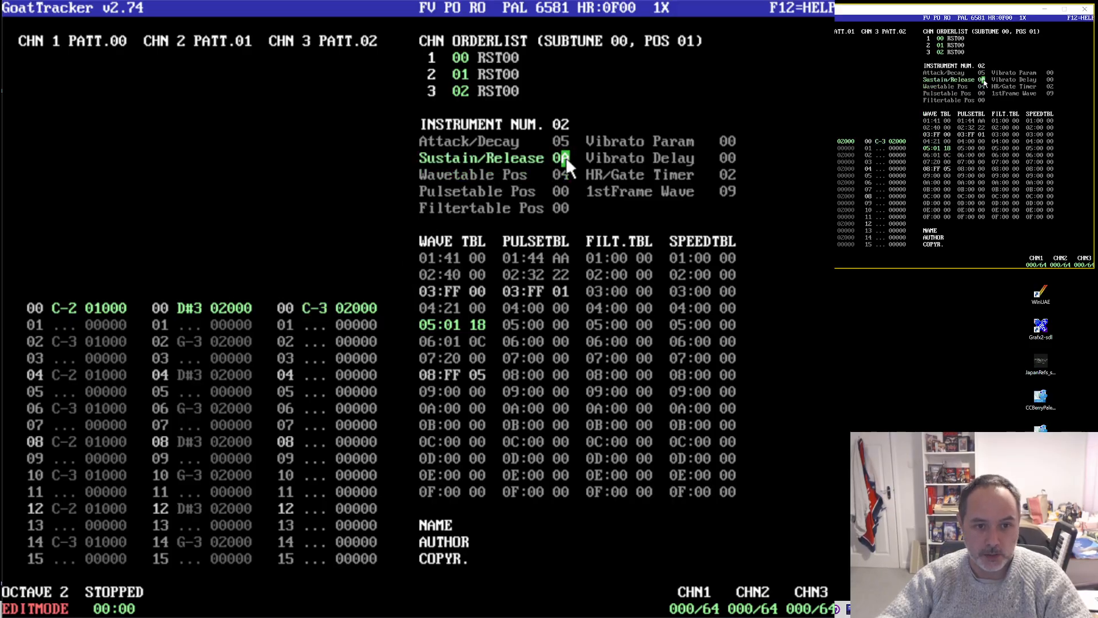
pyautogui.write('f')
pyautogui.click(314, 308)
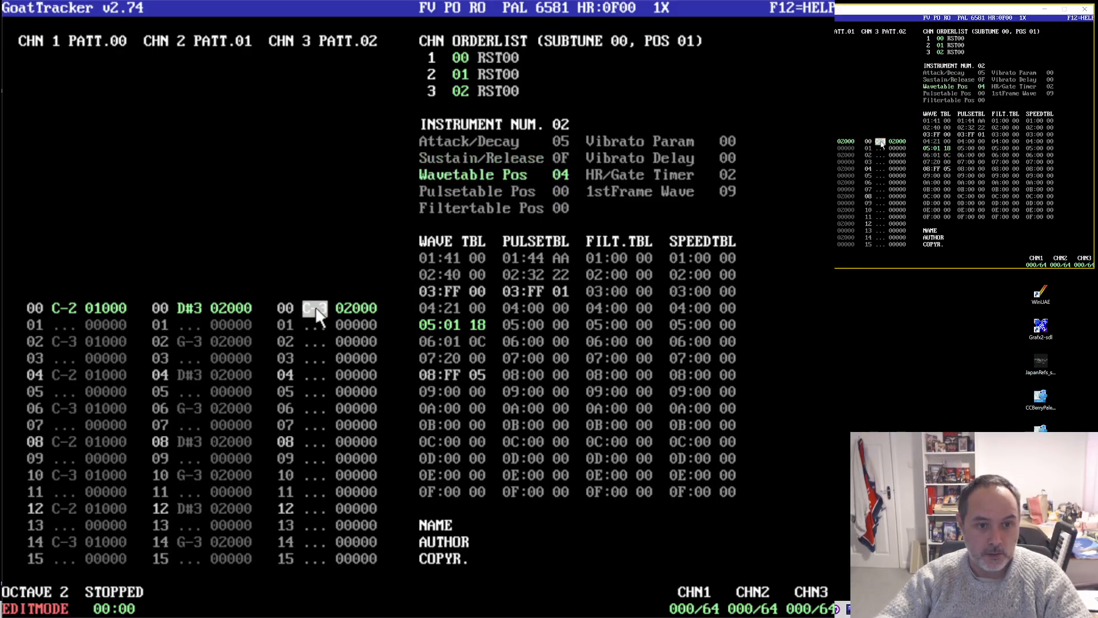
pyautogui.press('r')
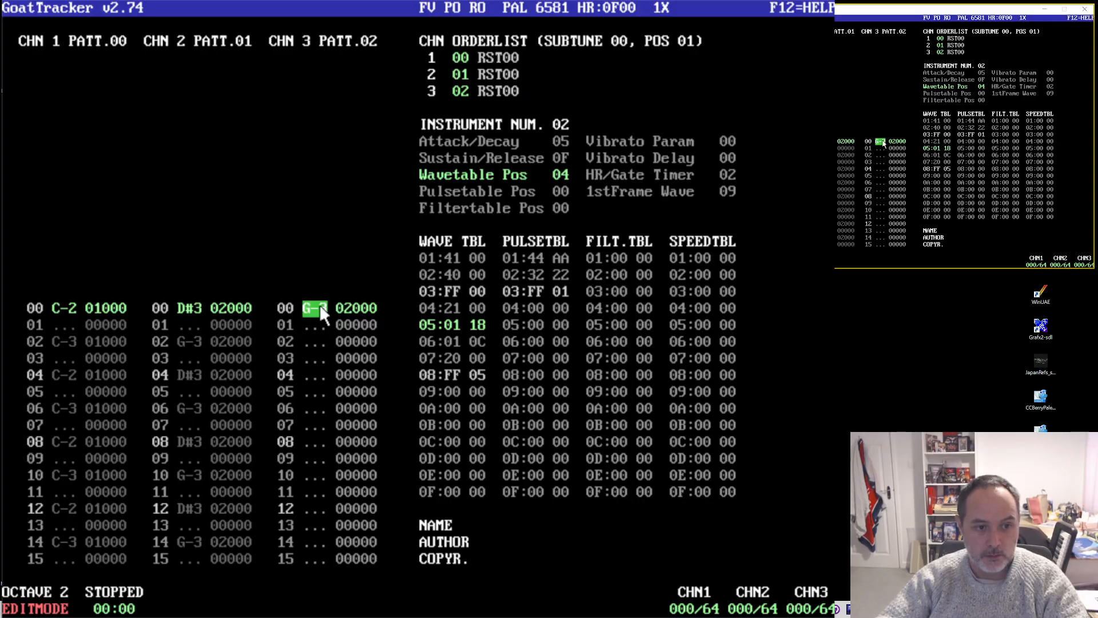
pyautogui.press('q')
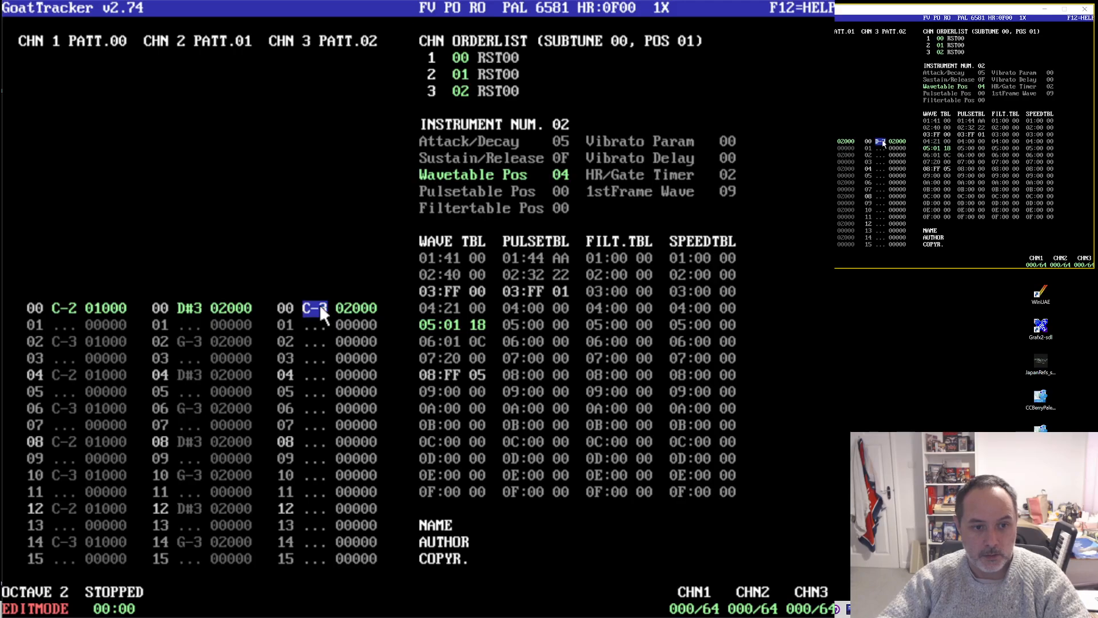
# - Insert three empty rows in the wavetable at row 07, ahead of the 20 00 row
pyautogui.click(448, 357)
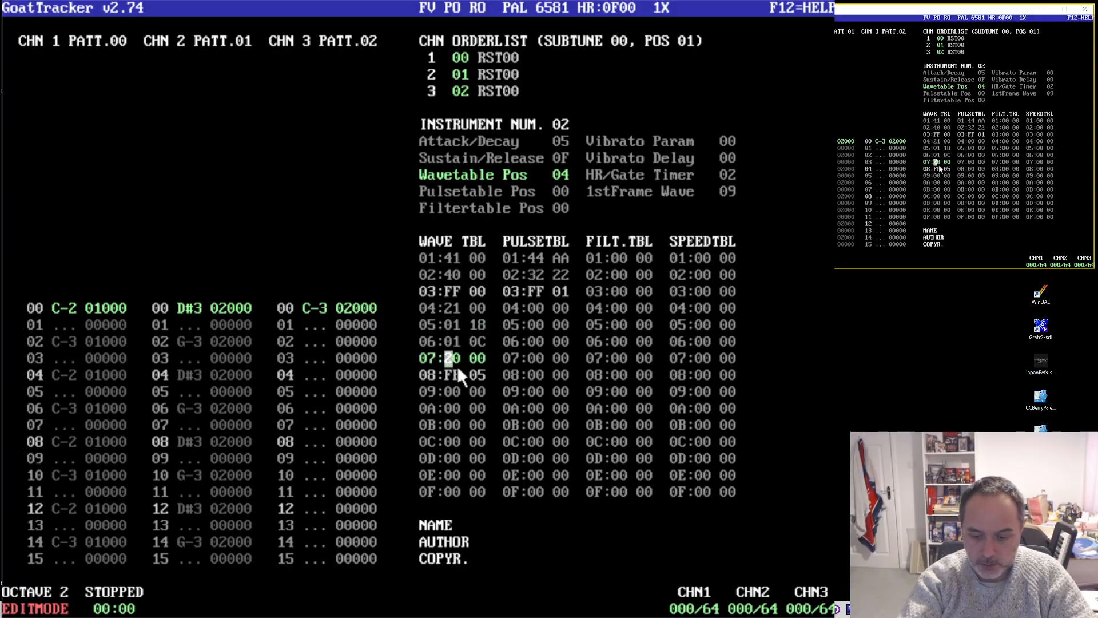
pyautogui.press('Insert')
pyautogui.press('Insert')
pyautogui.press('Insert')
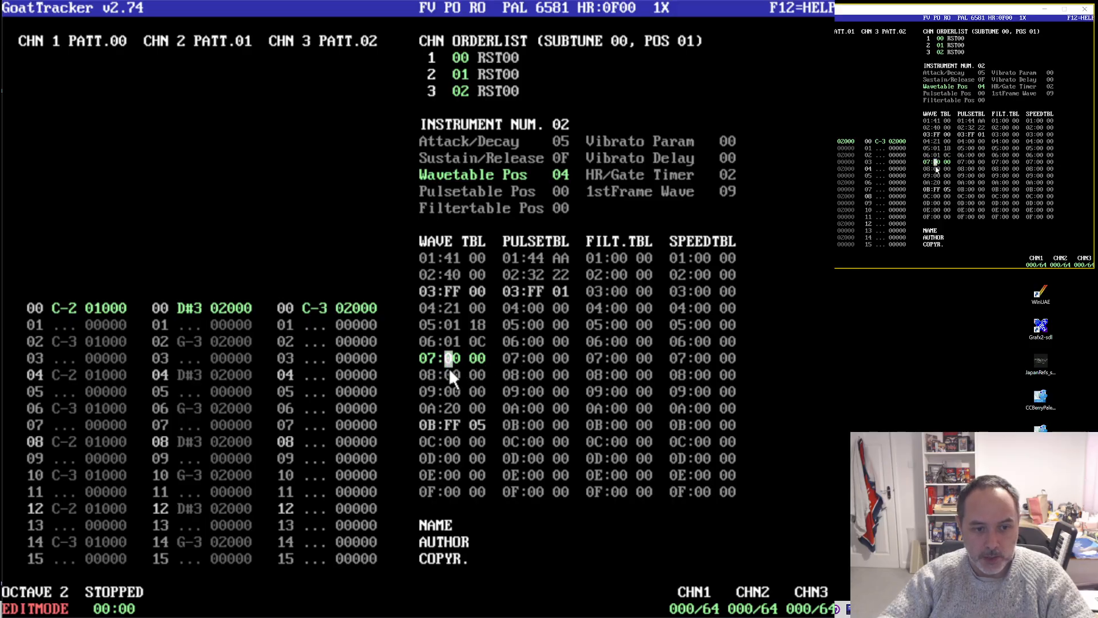
# - Set the waveform of wavetable row 07 to 11 and of rows 08 and 09 to 10
pyautogui.write('1')
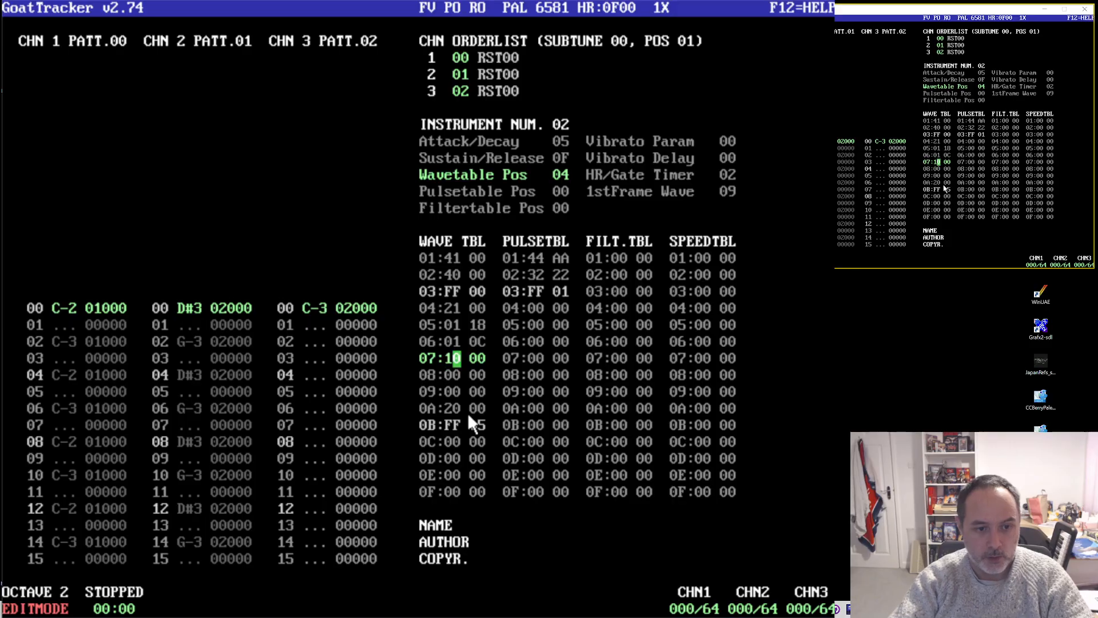
pyautogui.write('11')
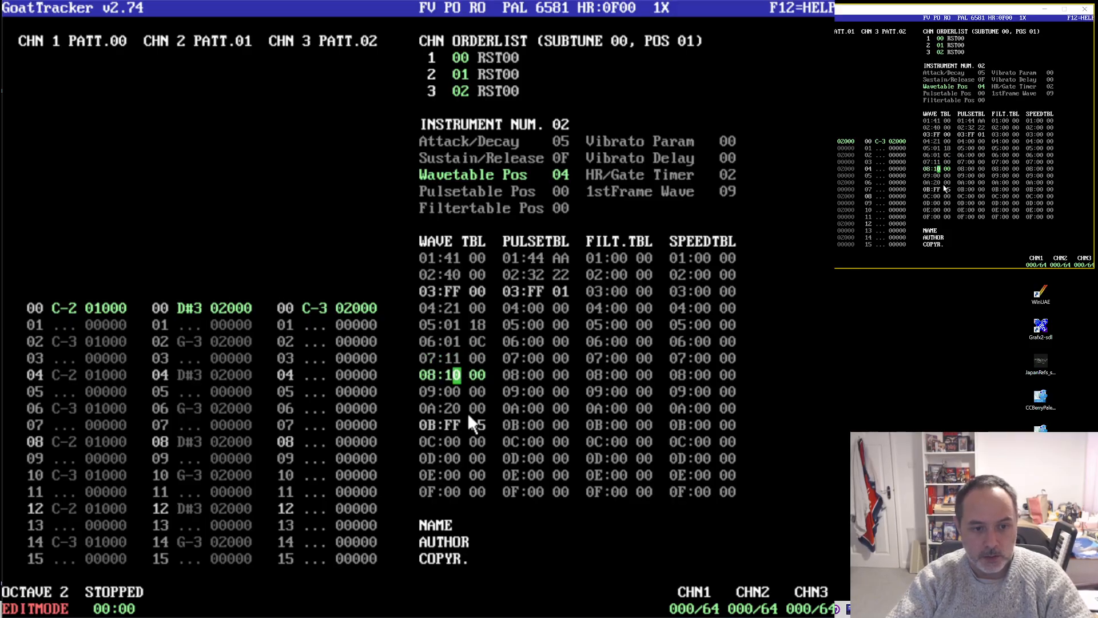
pyautogui.write('01')
pyautogui.press('Up')
pyautogui.press('Up')
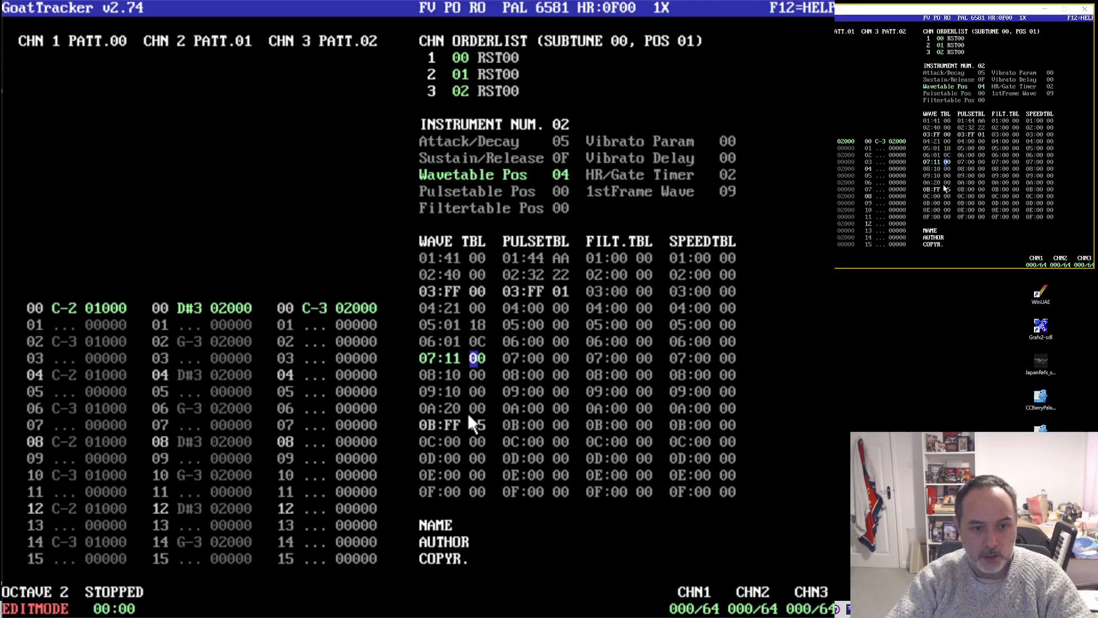
# - Set the note value of wavetable row 08 to 0B and of row 09 to 18
pyautogui.press('Down')
pyautogui.press('Right')
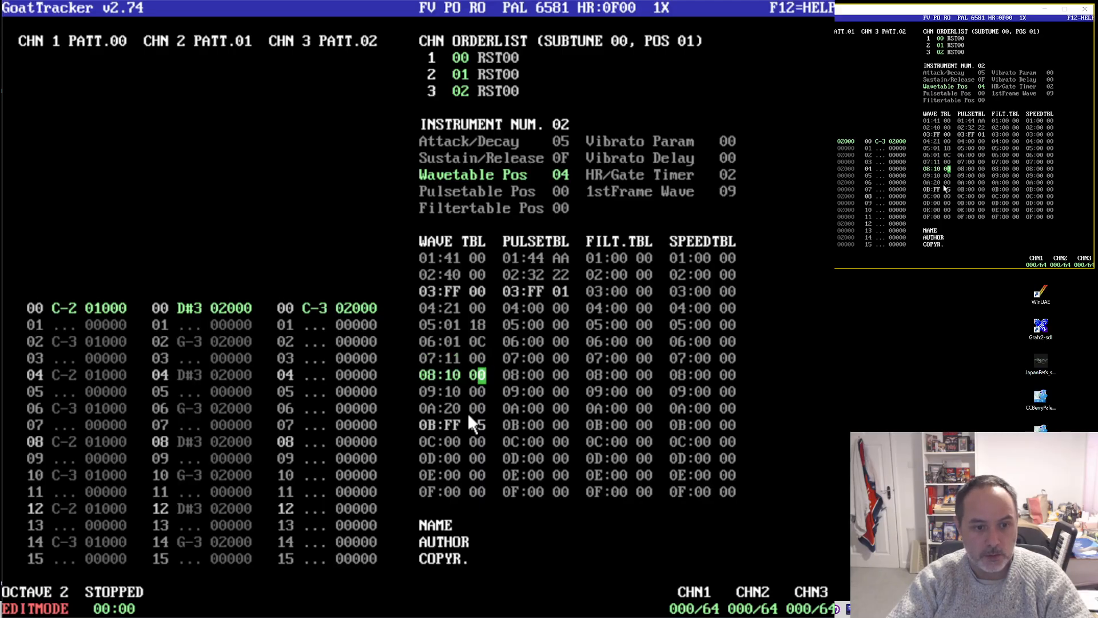
pyautogui.write('b')
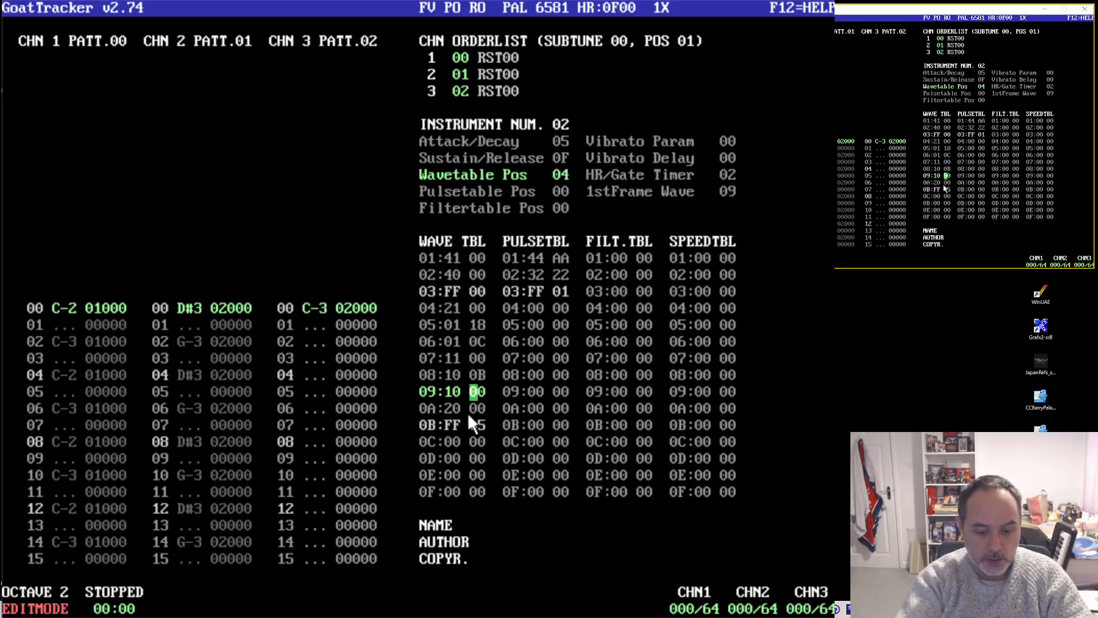
pyautogui.write('18')
pyautogui.press('Up')
pyautogui.press('Up')
pyautogui.press('Up')
pyautogui.press('Left')
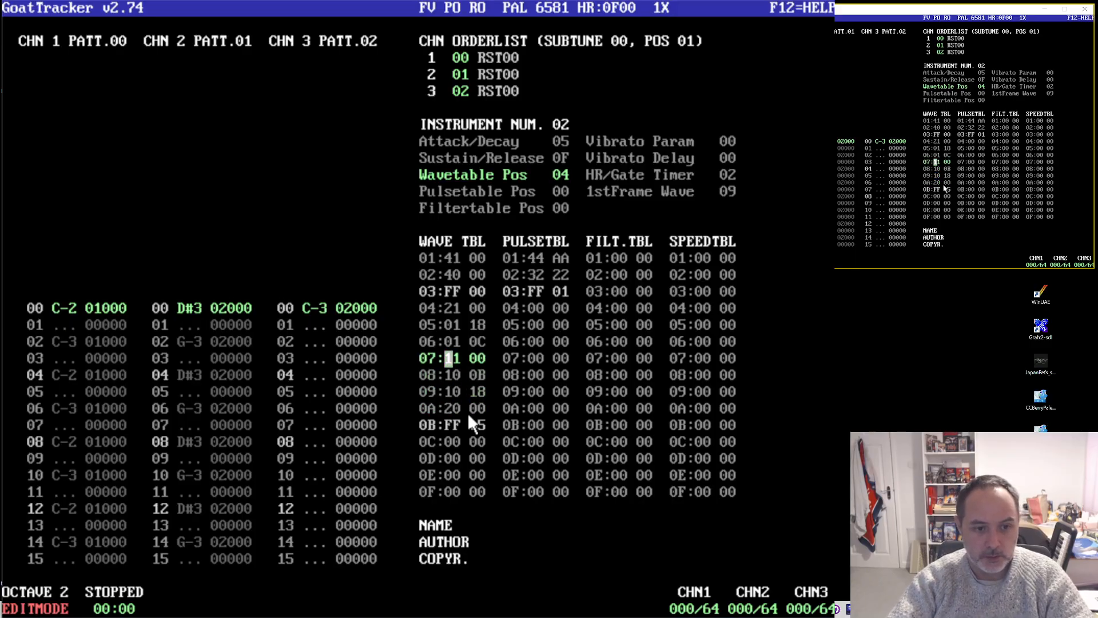
pyautogui.press('Down')
pyautogui.press('Down')
pyautogui.press('Down')
pyautogui.press('Up')
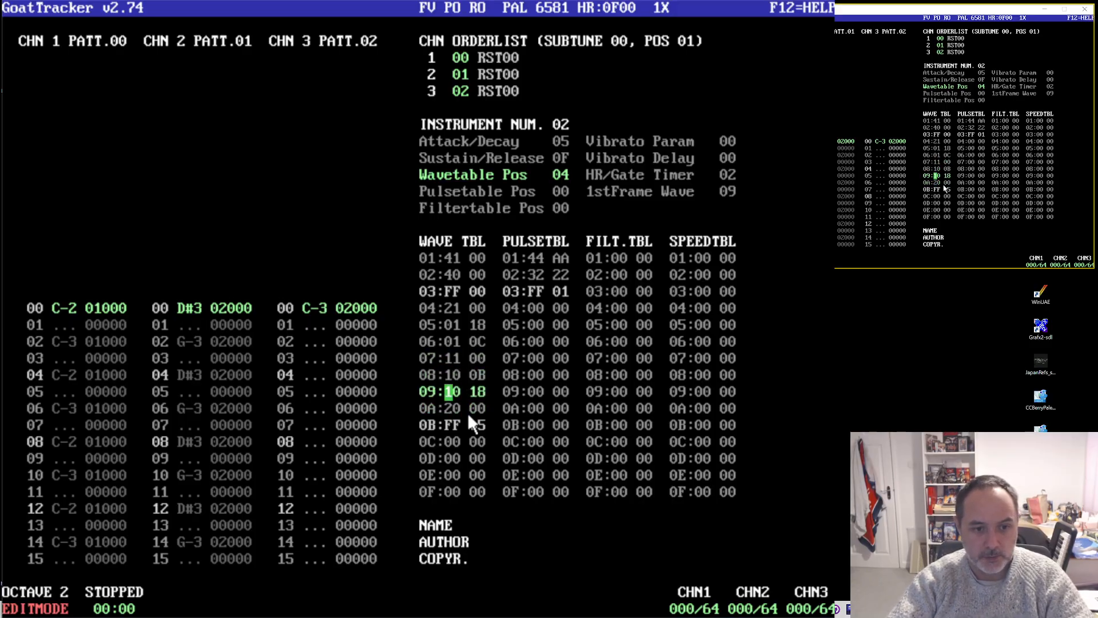
pyautogui.press('Up')
pyautogui.press('Up')
pyautogui.press('Left')
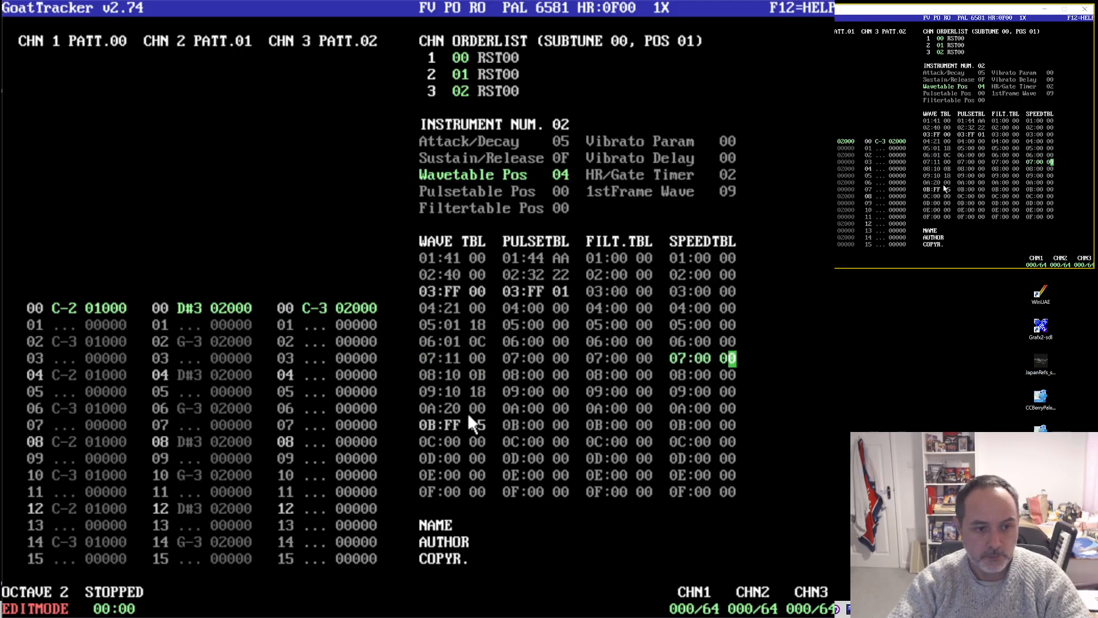
# - Audition instrument 02 in channel 3 row 00 with E-3, ending on A-3
pyautogui.click(322, 306)
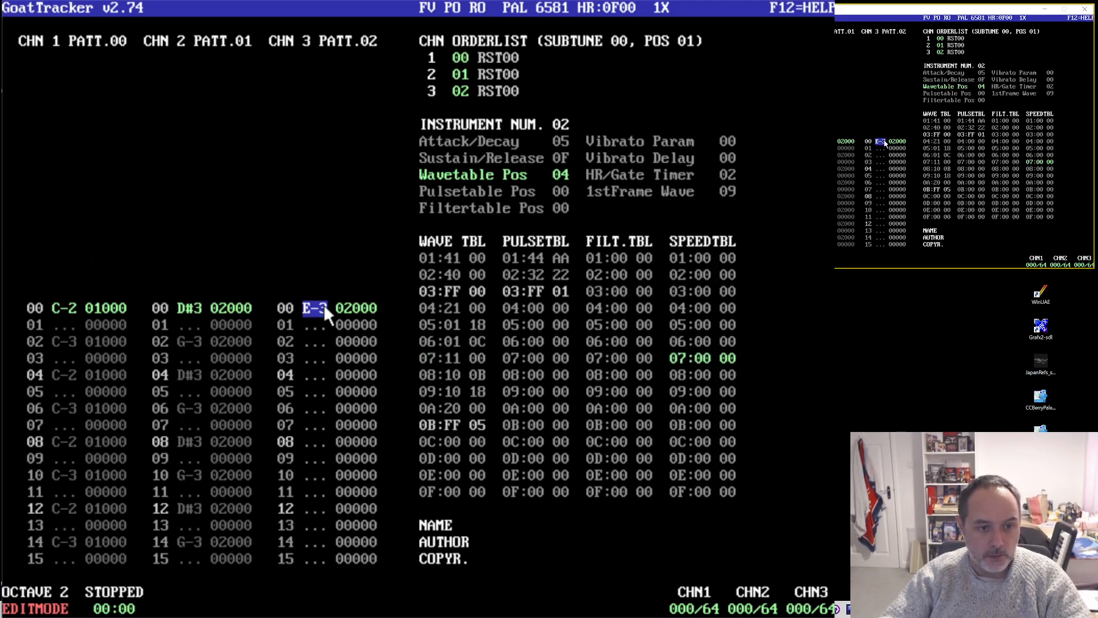
pyautogui.press('t')
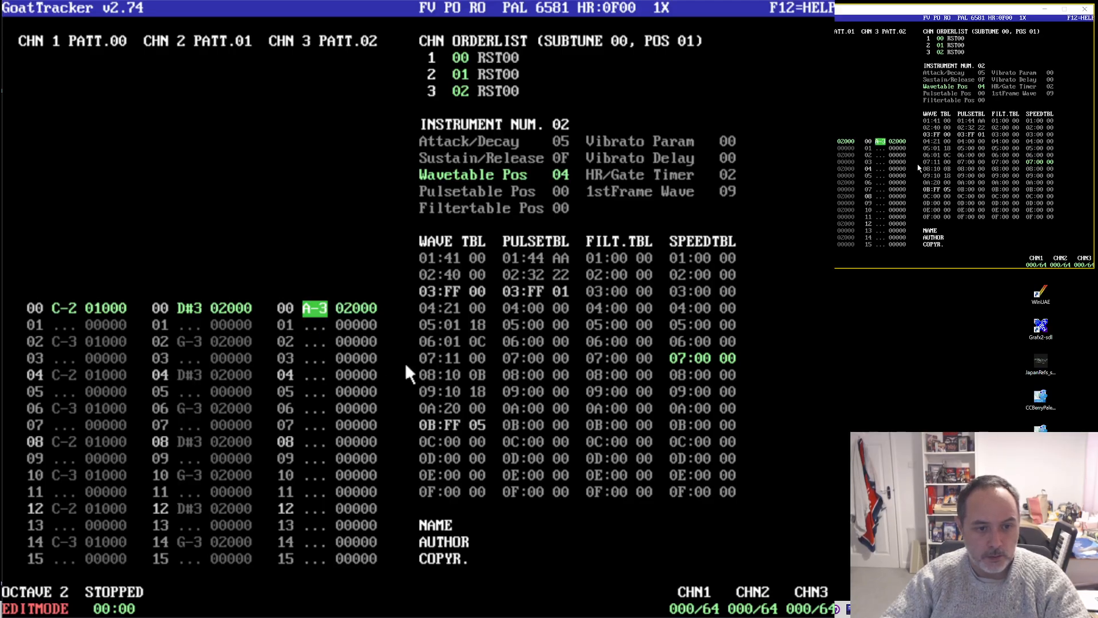
# - Set the waveforms of wavetable rows 08 and 09 to 11 and 20, trying 81 and 80, and 21 and 20 first
pyautogui.click(451, 376)
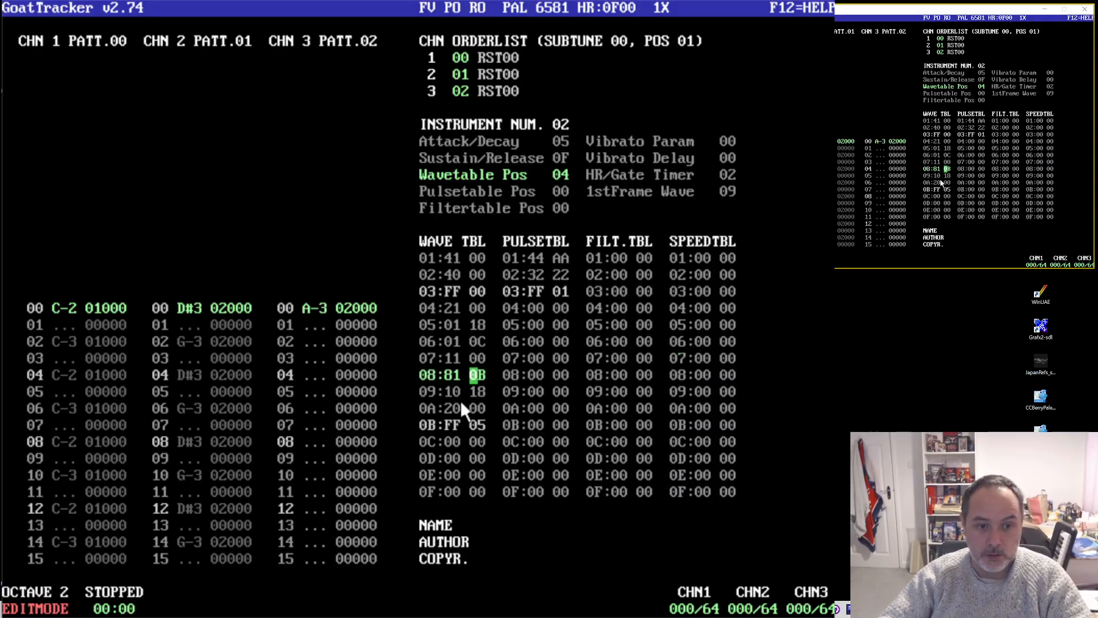
pyautogui.click(449, 389)
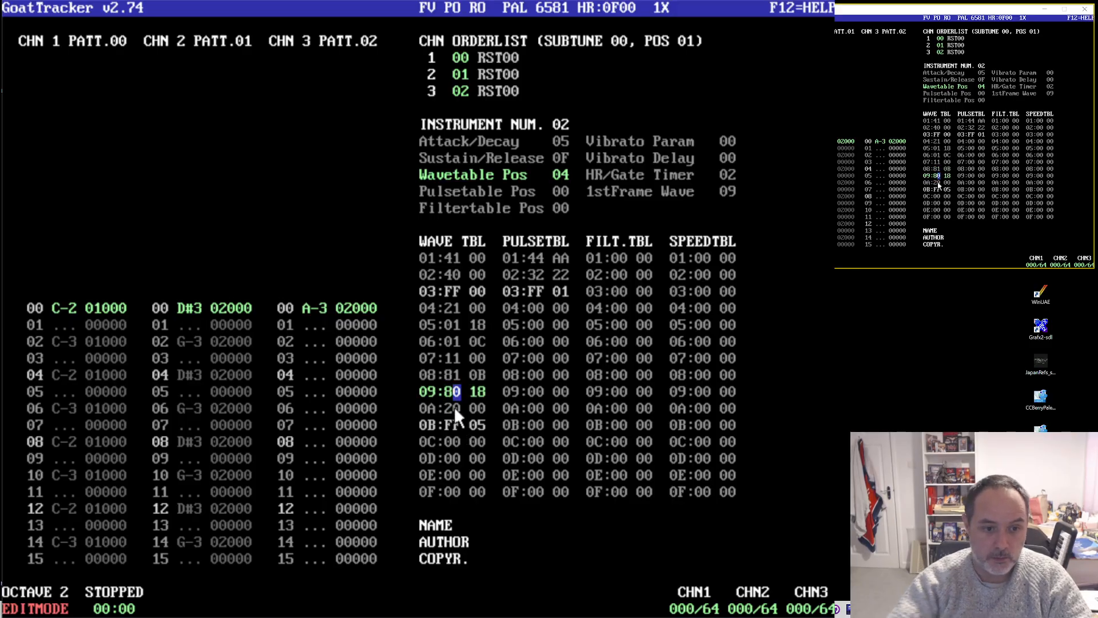
pyautogui.click(448, 373)
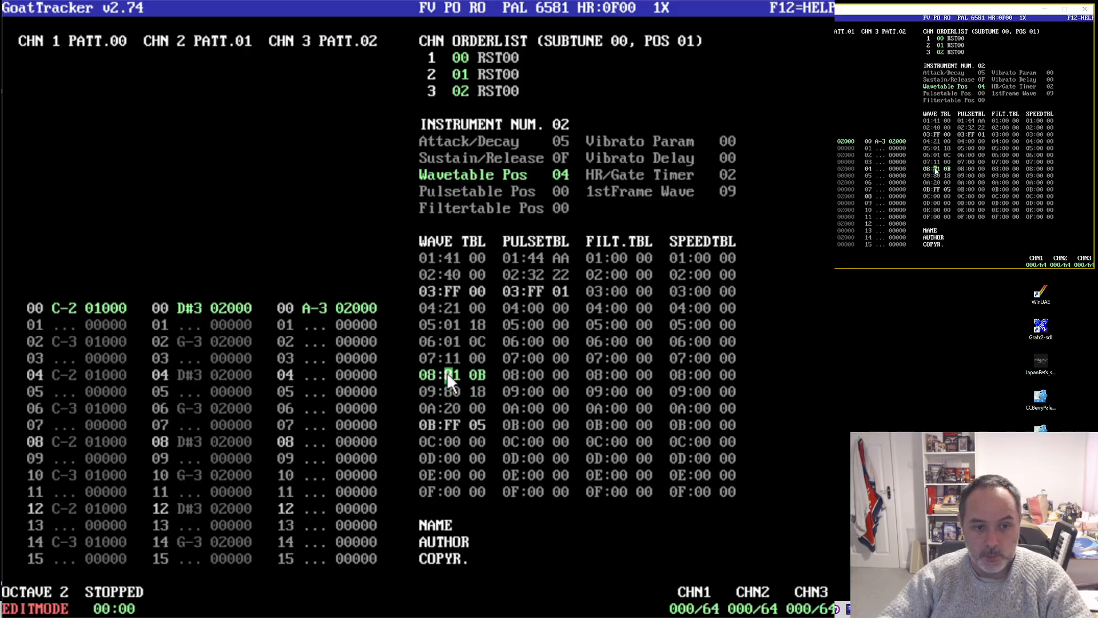
pyautogui.press('Down')
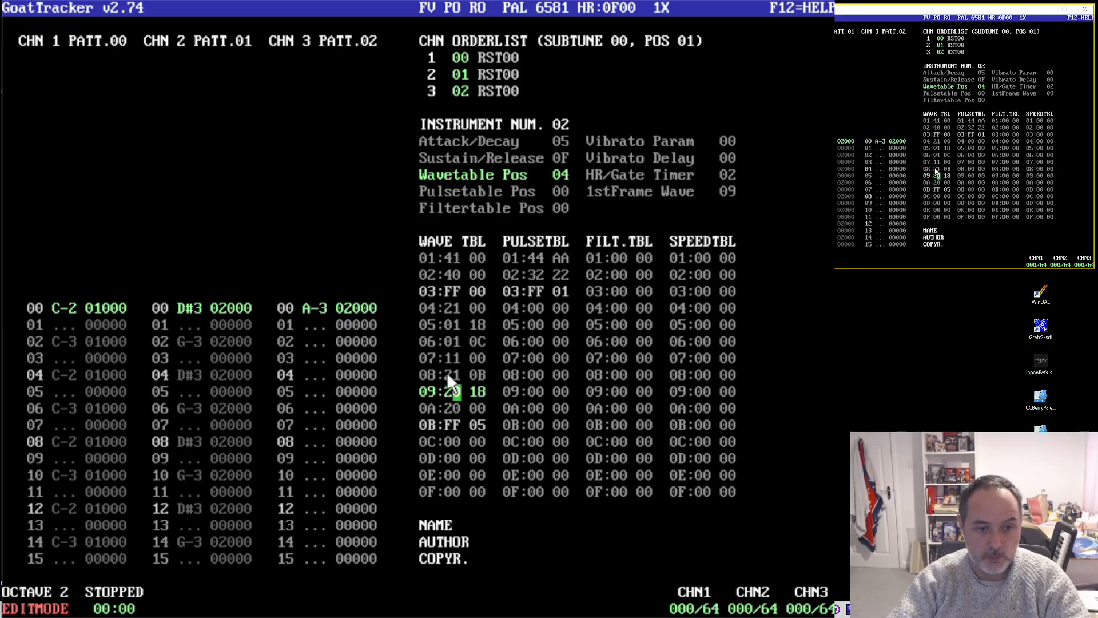
pyautogui.press('Up')
pyautogui.press('Down')
pyautogui.press('Down')
pyautogui.press('Up')
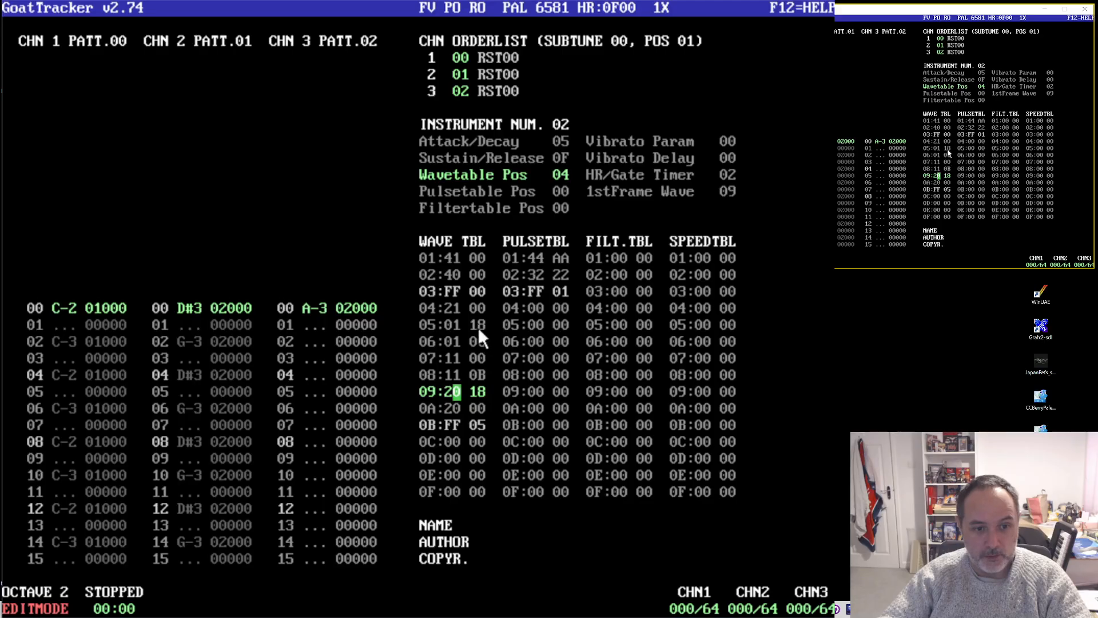
# - Set instrument 02's Sustain/Release to 03 and audition it in channel 3 row 00 with D#3
pyautogui.click(564, 158)
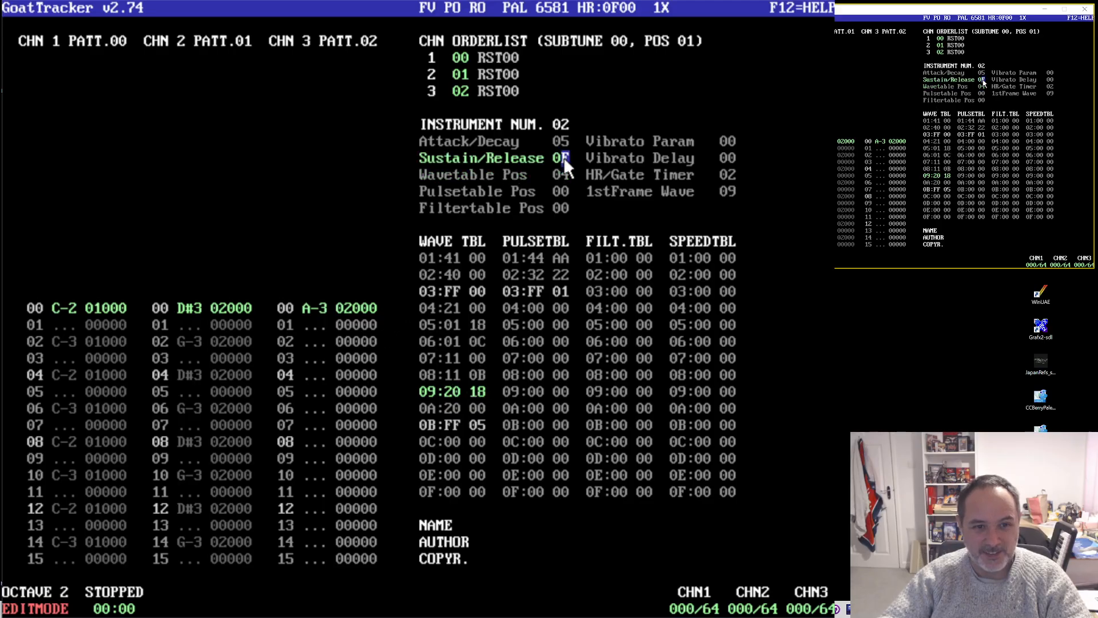
pyautogui.write('3')
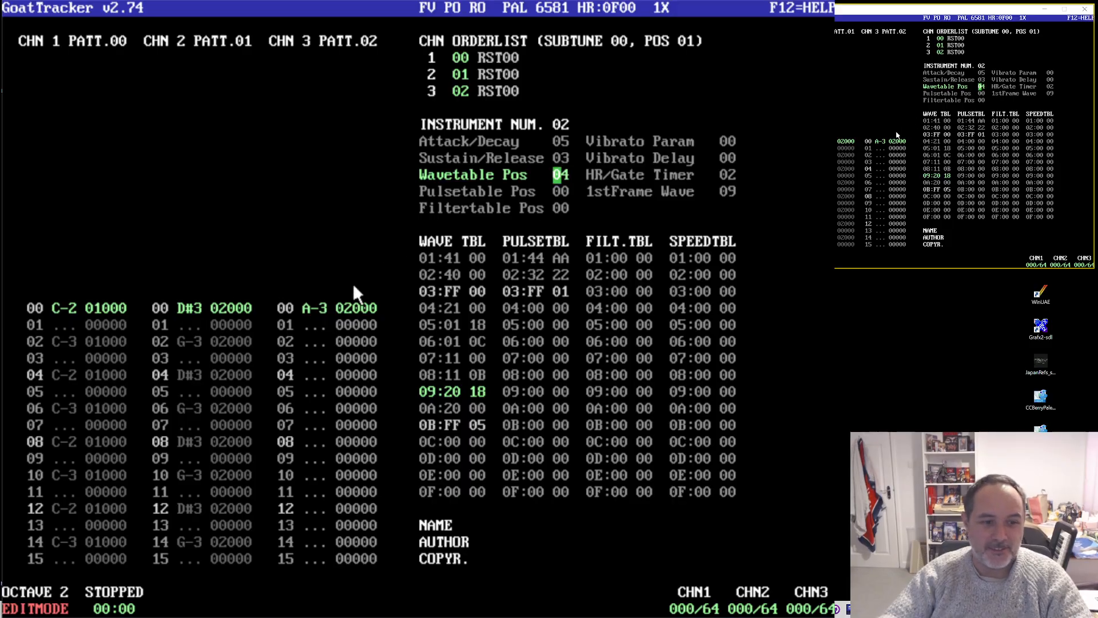
pyautogui.click(318, 305)
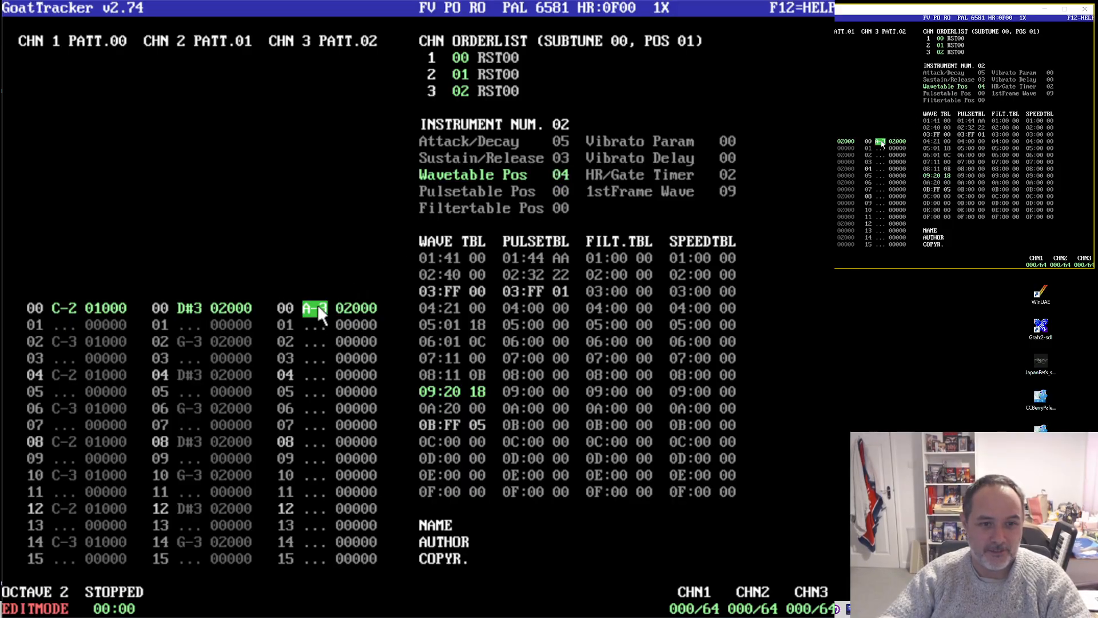
pyautogui.press('3')
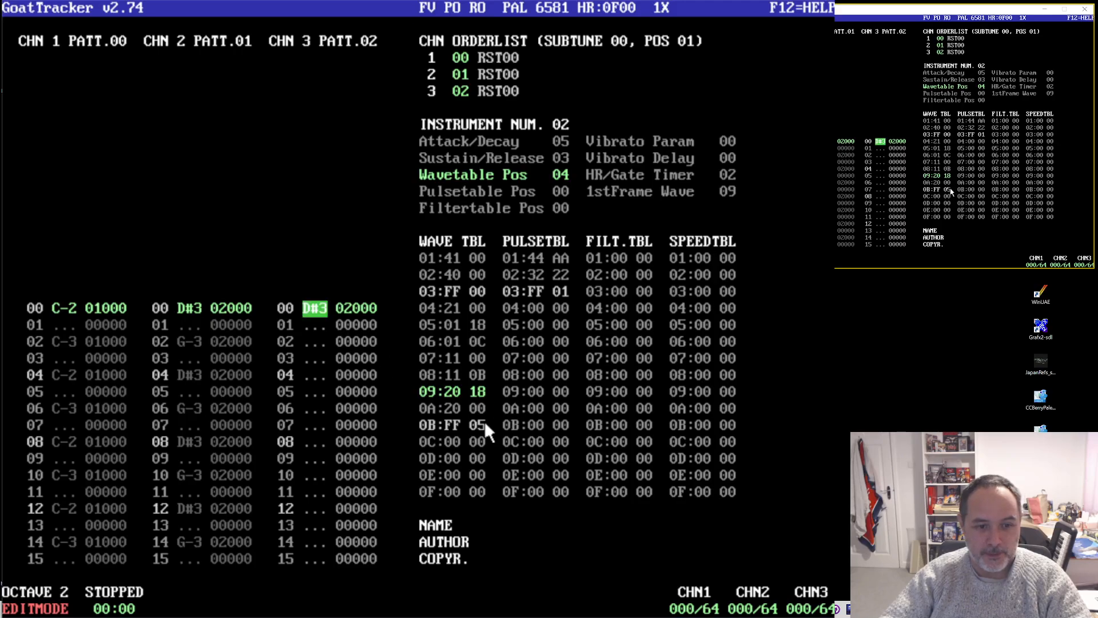
# - Set the waveform/delay value of wavetable rows 05 and 06 to 02
pyautogui.click(455, 326)
pyautogui.write('02')
pyautogui.write('02')
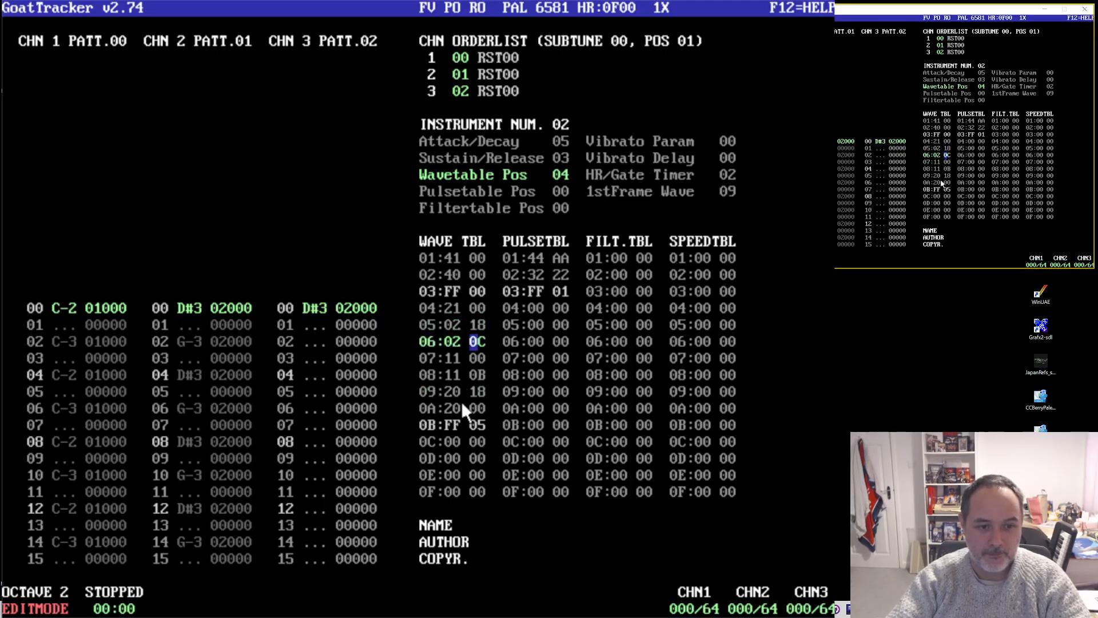
# - Set the jump target in wavetable row 0B to 07
pyautogui.press('Down')
pyautogui.press('Down')
pyautogui.press('Down')
pyautogui.press('Down')
pyautogui.press('Down')
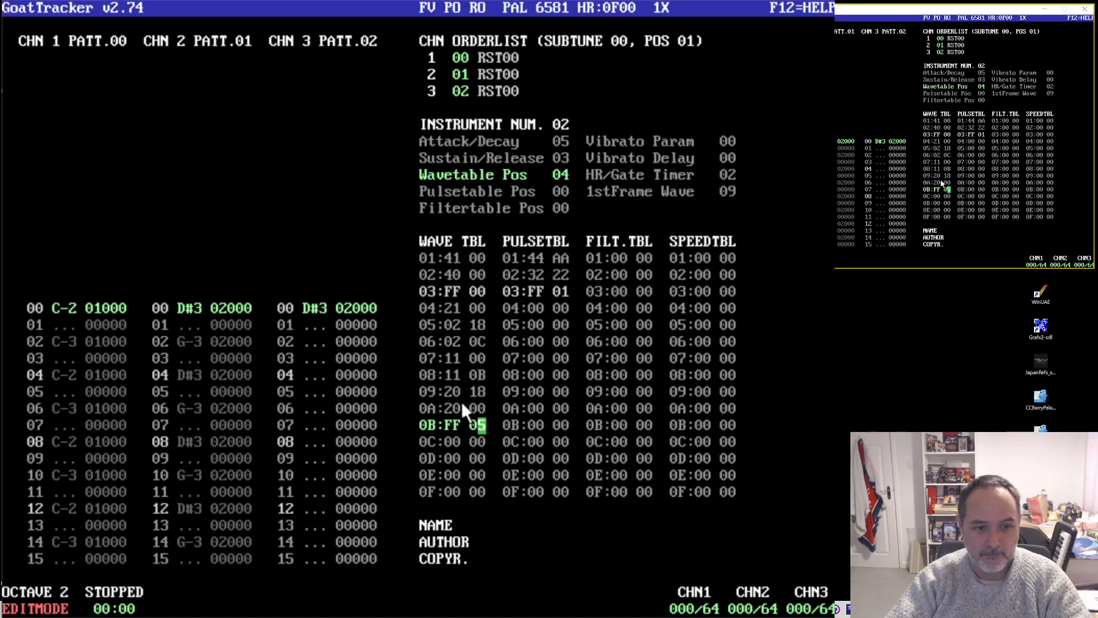
pyautogui.write('7')
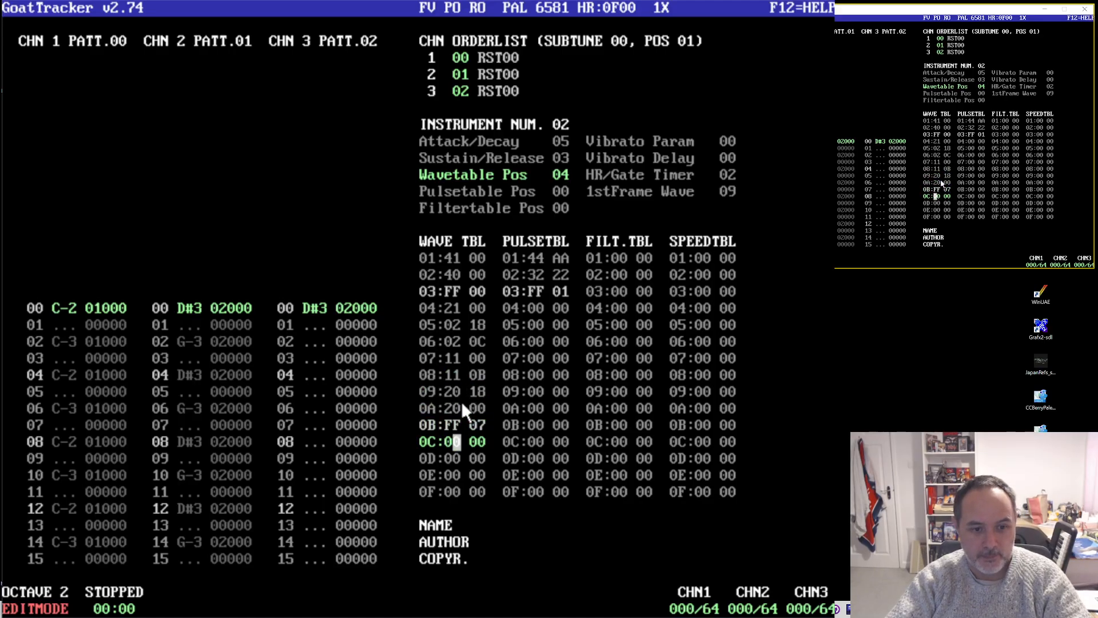
# - Set the waveform of wavetable row 09 to 21 and the jump target in row 0B to 00
pyautogui.press('Up')
pyautogui.press('Up')
pyautogui.press('Up')
pyautogui.write('1')
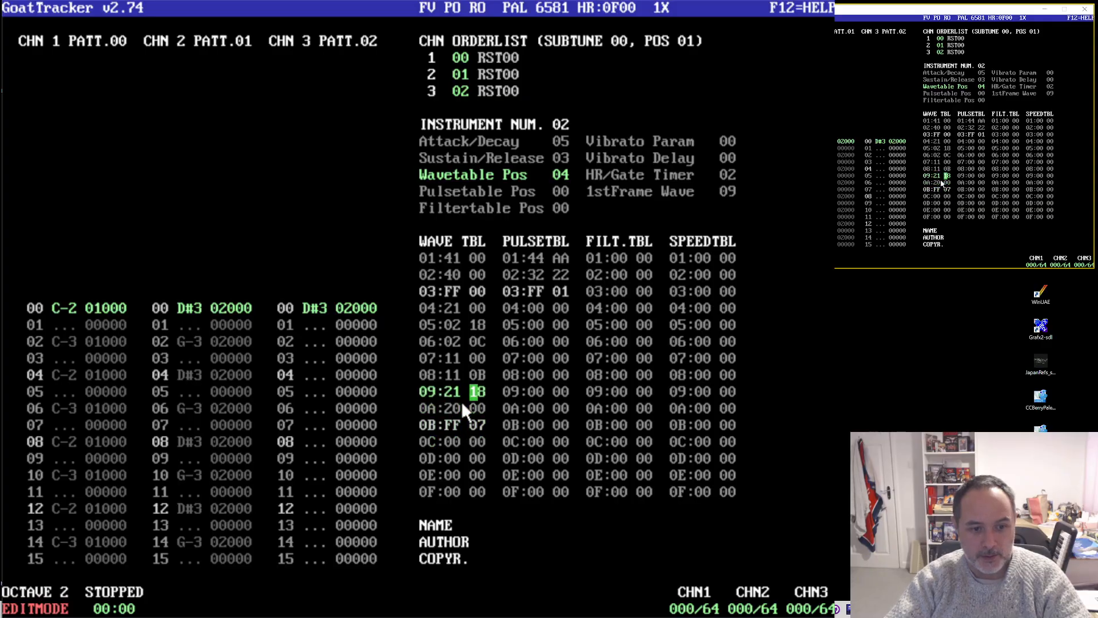
pyautogui.press('Down')
pyautogui.press('Down')
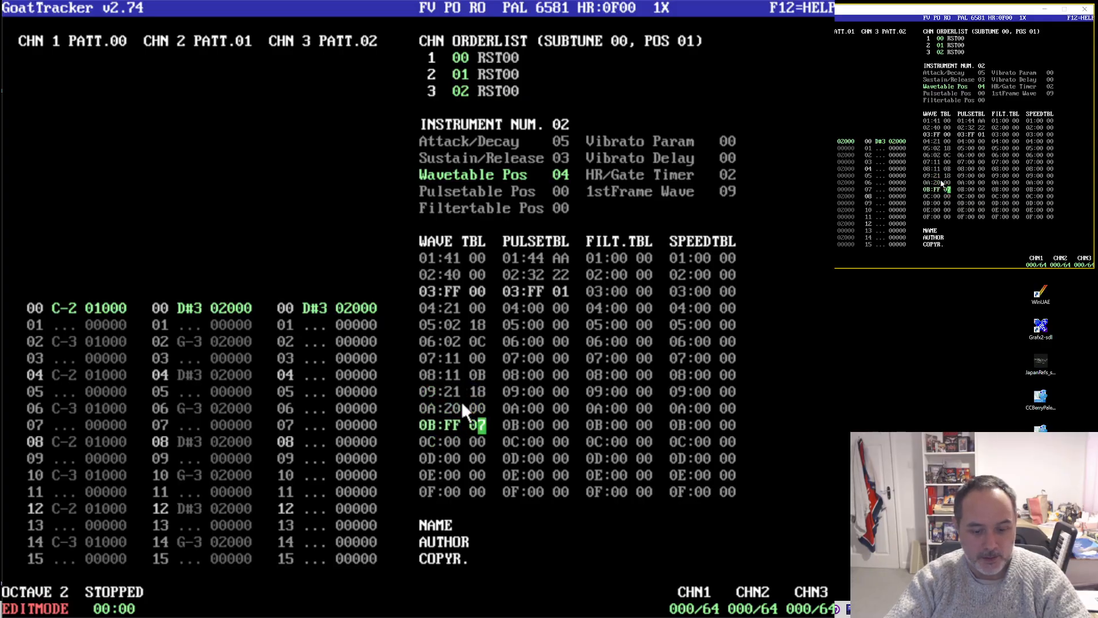
pyautogui.write('00')
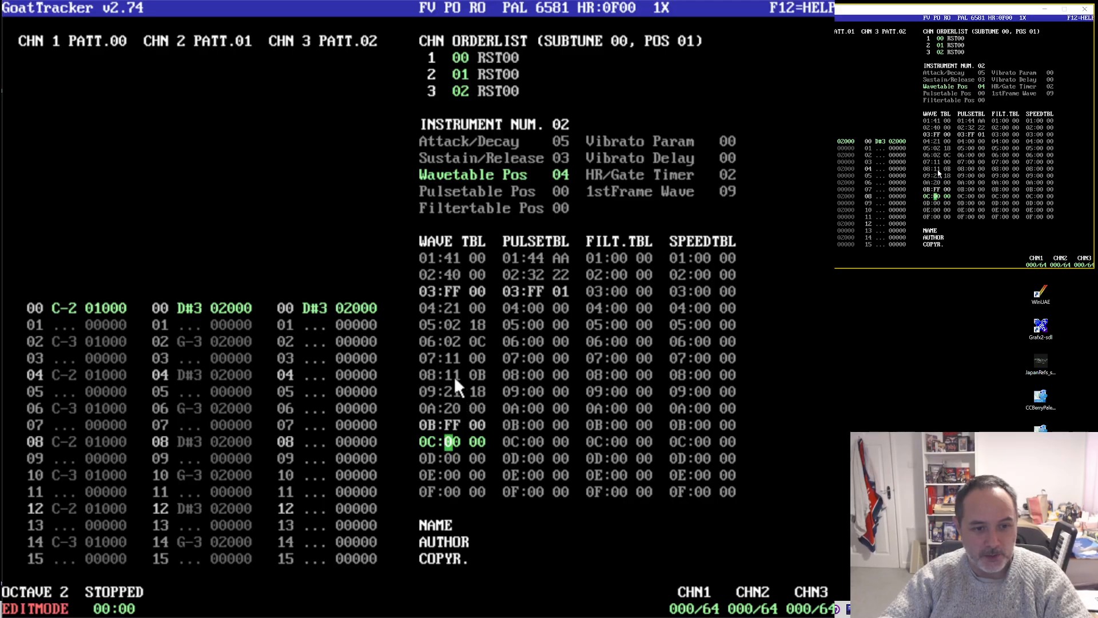
# - Set the waveform of wavetable row 09 to 10 and the jump target in row 0B to 07
pyautogui.click(449, 390)
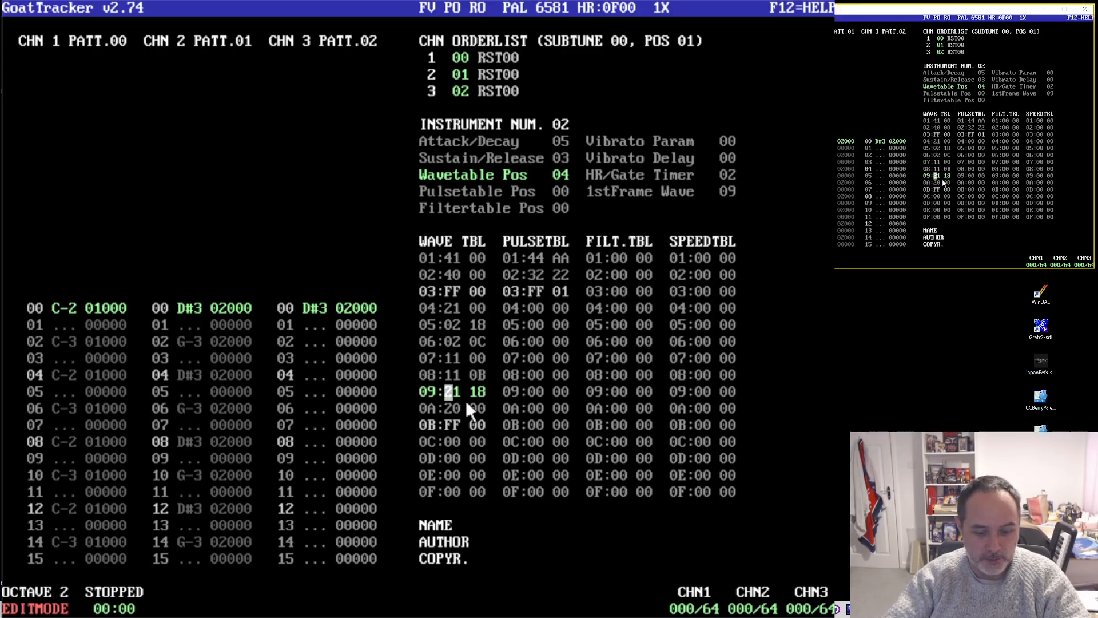
pyautogui.write('10')
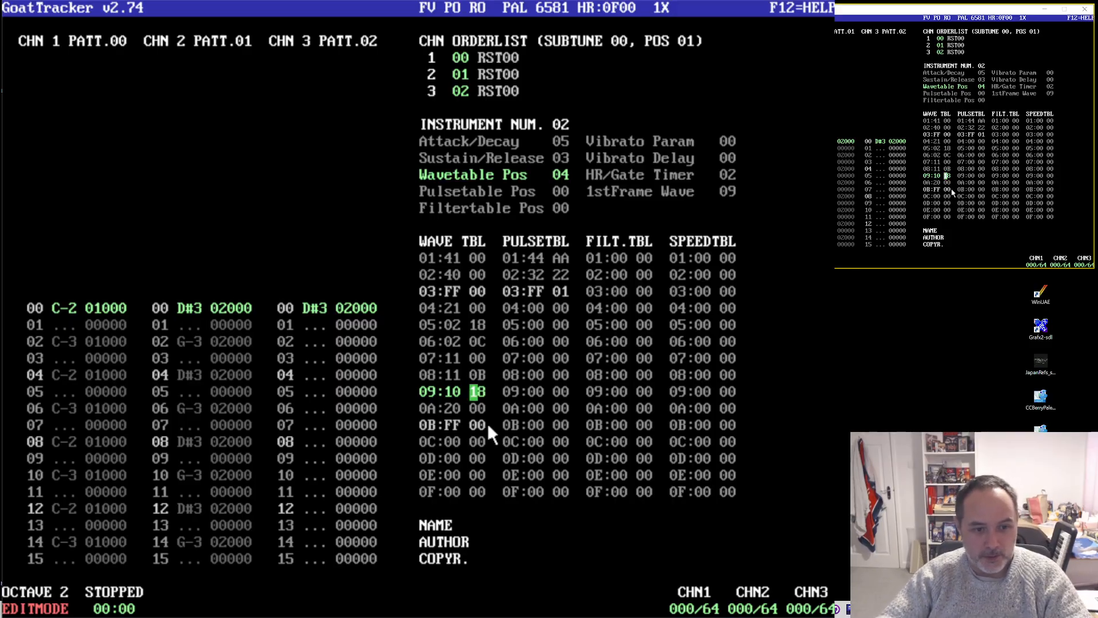
pyautogui.click(484, 421)
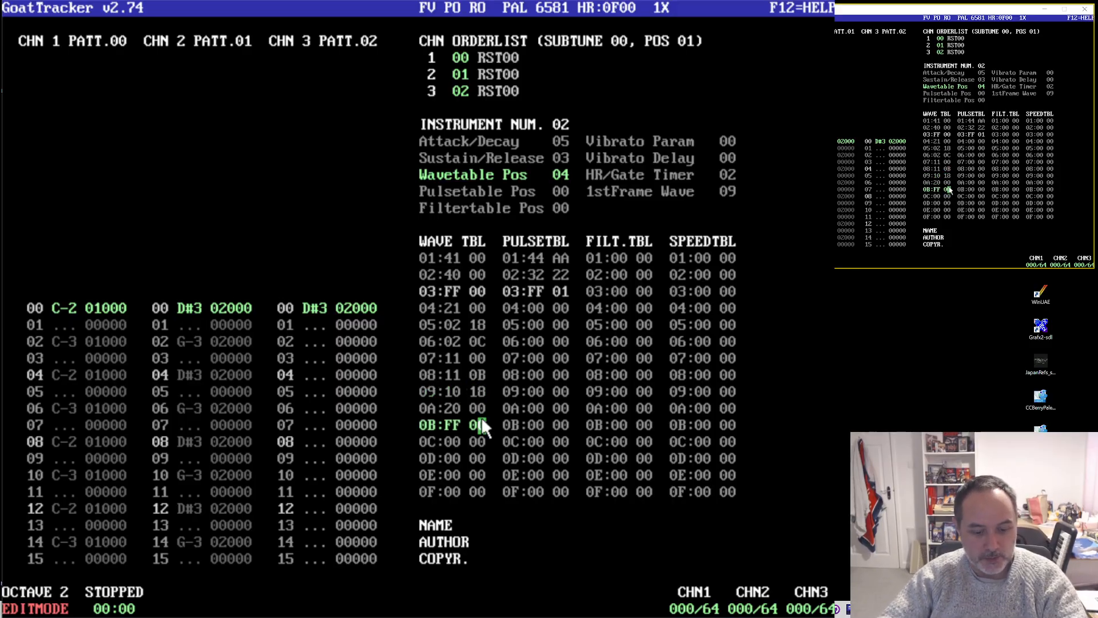
pyautogui.write('7')
# - Audition instrument 02 with F-3 in channel 3 row 00, and set the jump target in wavetable row 0B to 00
pyautogui.click(314, 309)
pyautogui.press('r')
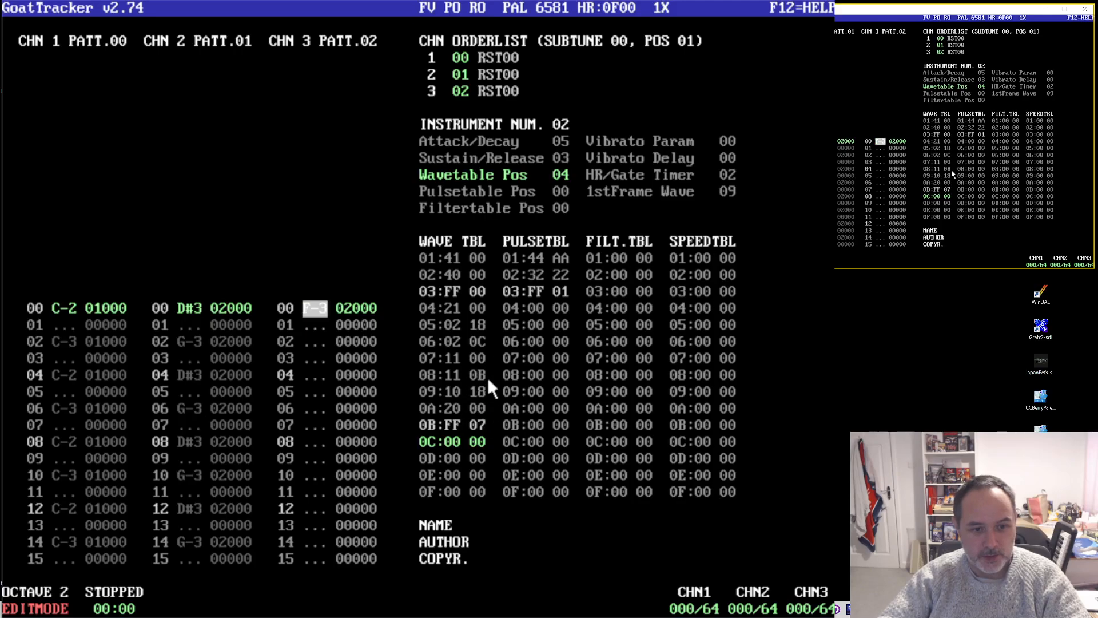
pyautogui.click(481, 425)
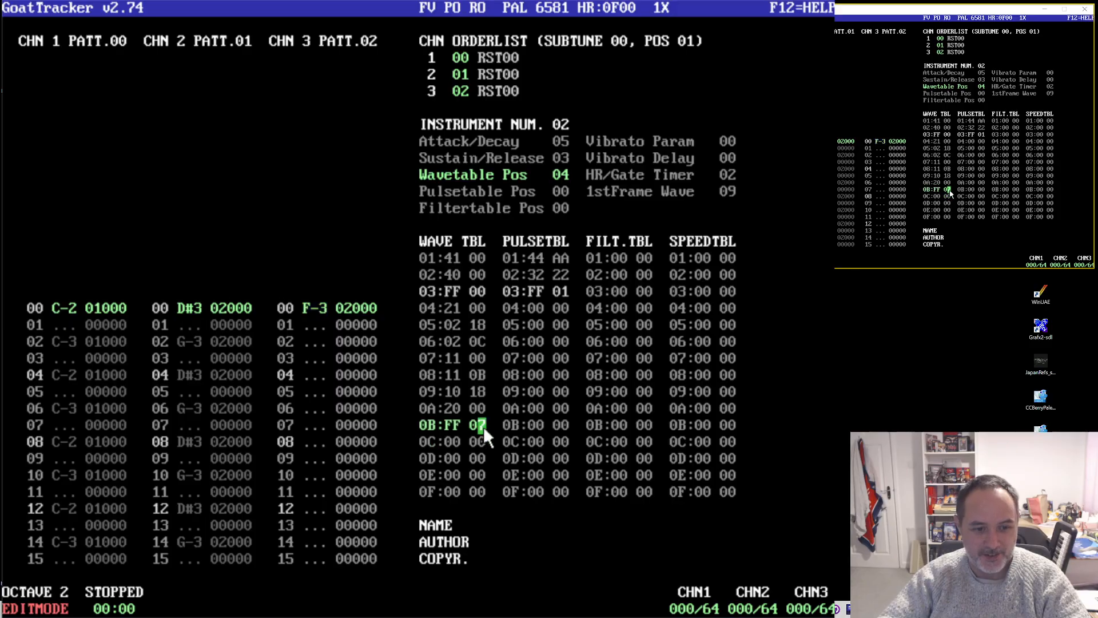
pyautogui.write('0')
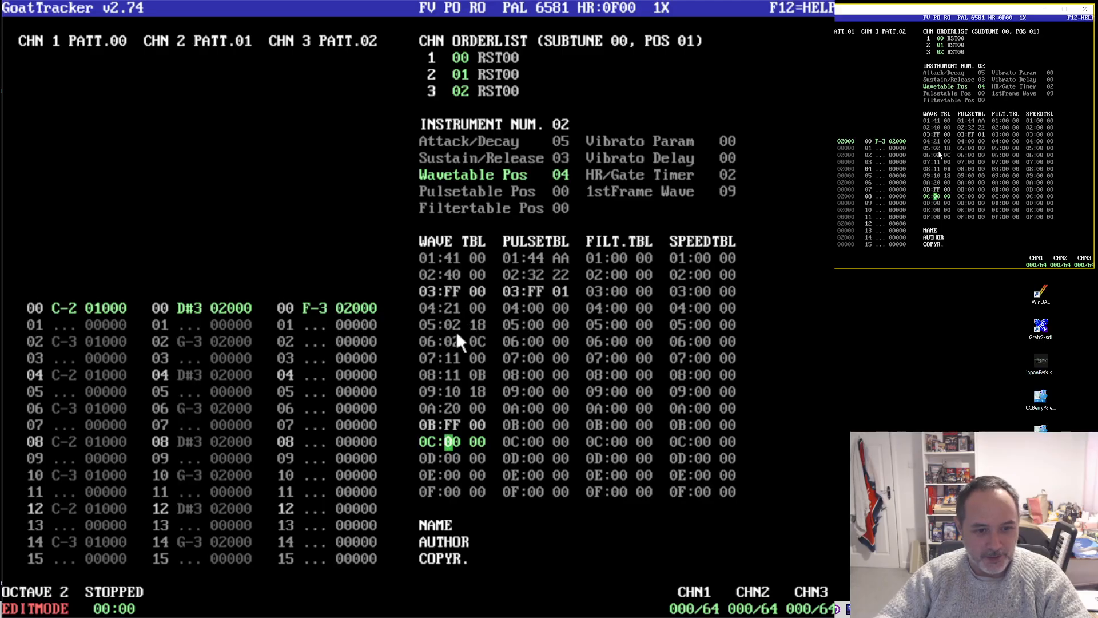
pyautogui.click(457, 423)
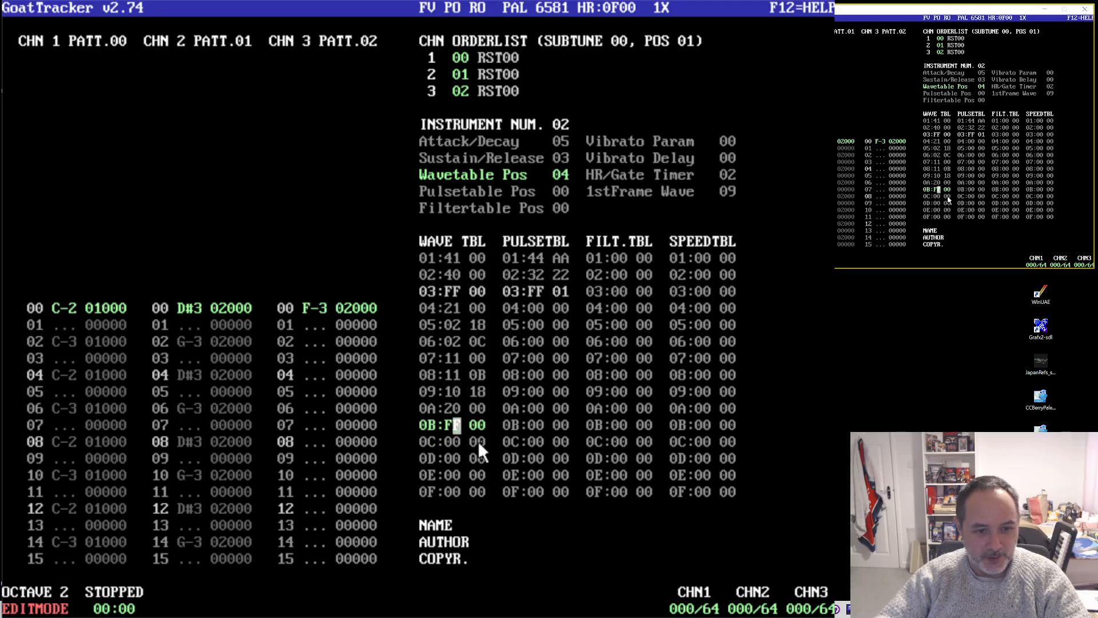
pyautogui.click(481, 426)
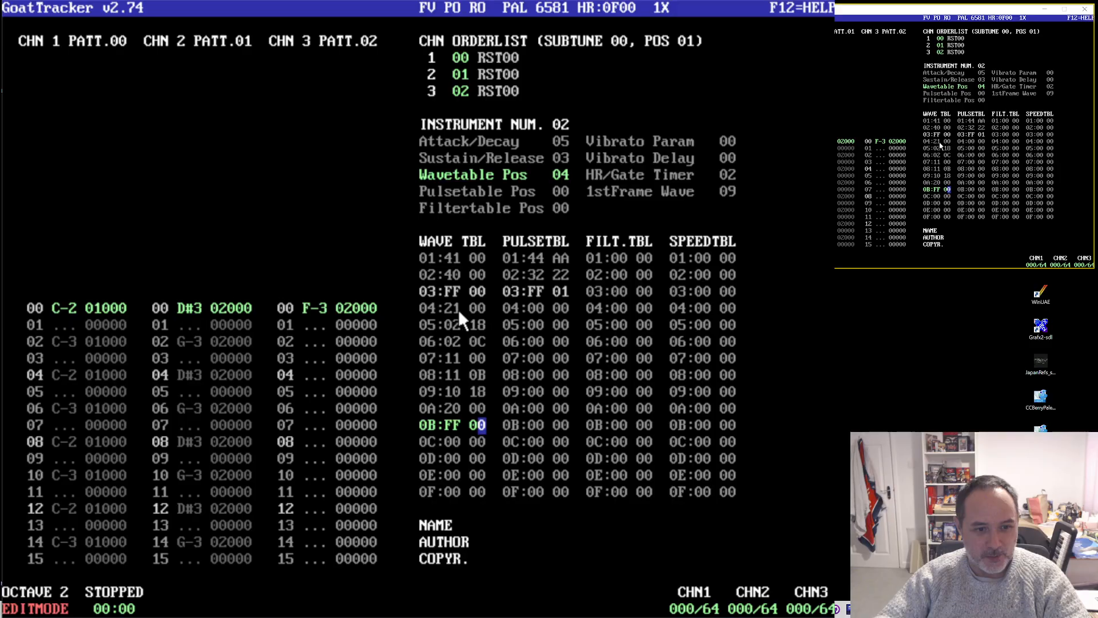
# - Set the waveform of wavetable row 08 to 00 and audition instrument 02 with G-3 in channel 3 row 00
pyautogui.click(450, 376)
pyautogui.write('00')
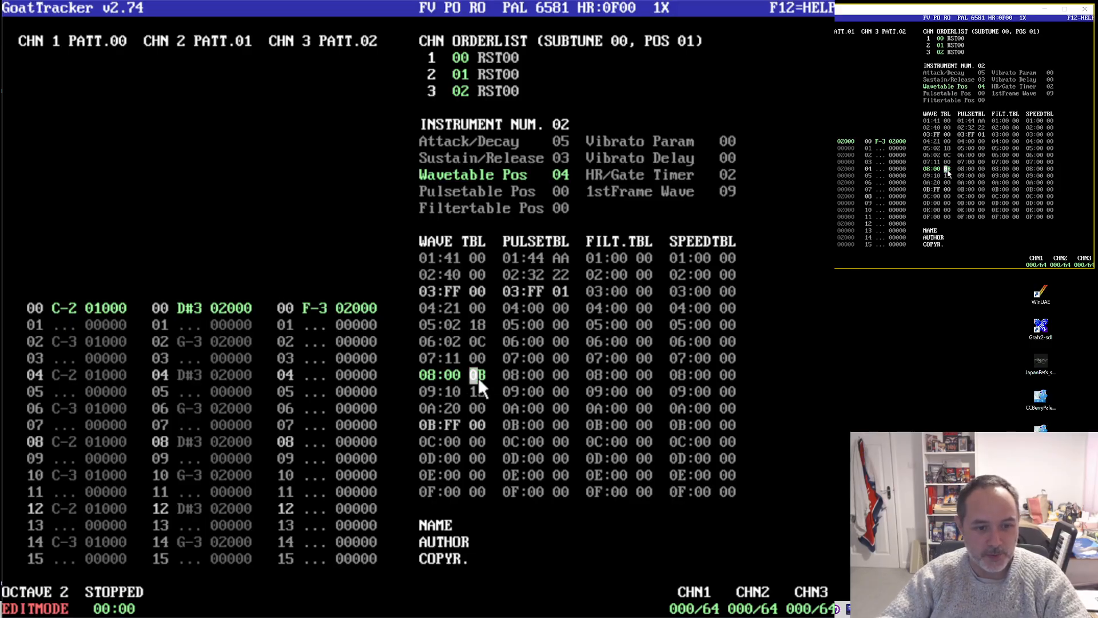
pyautogui.click(315, 312)
pyautogui.press('t')
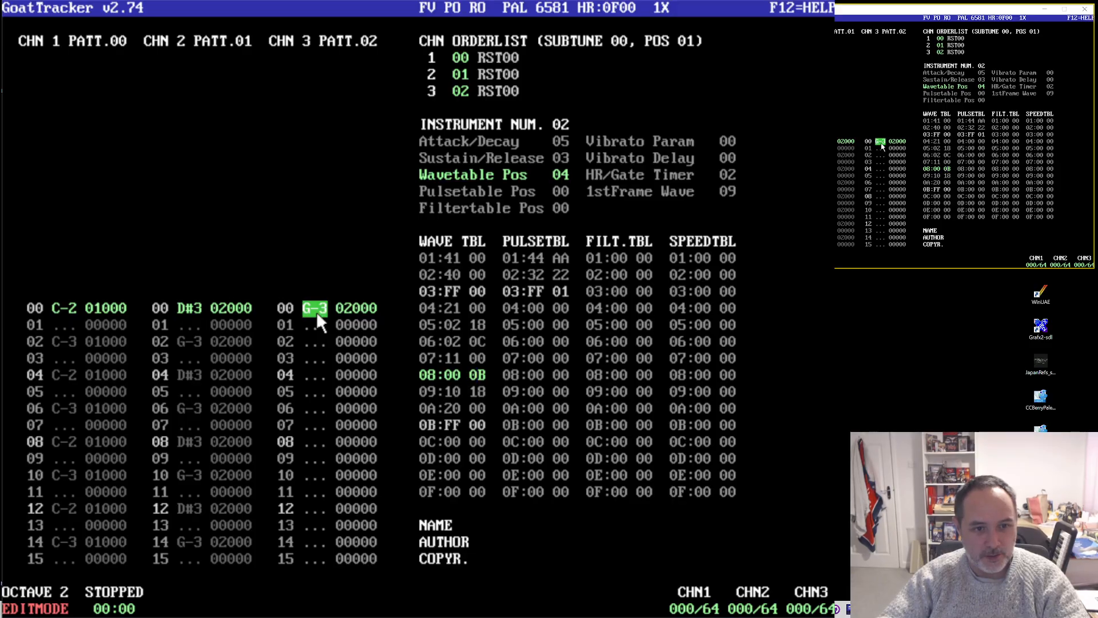
# - Set instrument 02's Sustain/Release to 09 and audition it with F-3 in channel 3 row 00
pyautogui.click(564, 159)
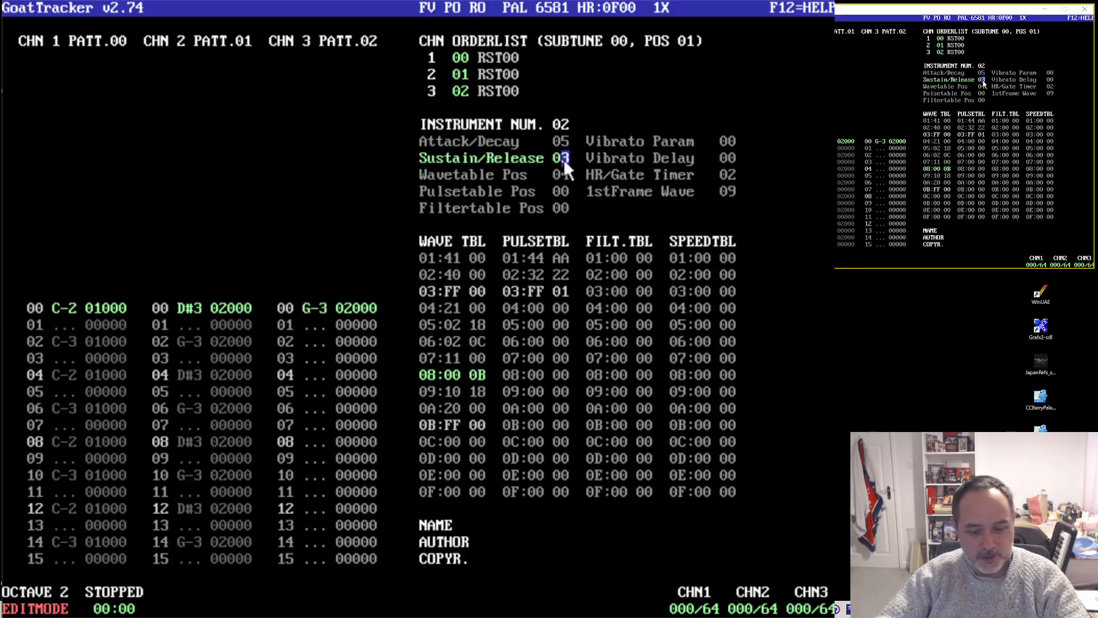
pyautogui.write('9')
pyautogui.click(318, 308)
pyautogui.press('r')
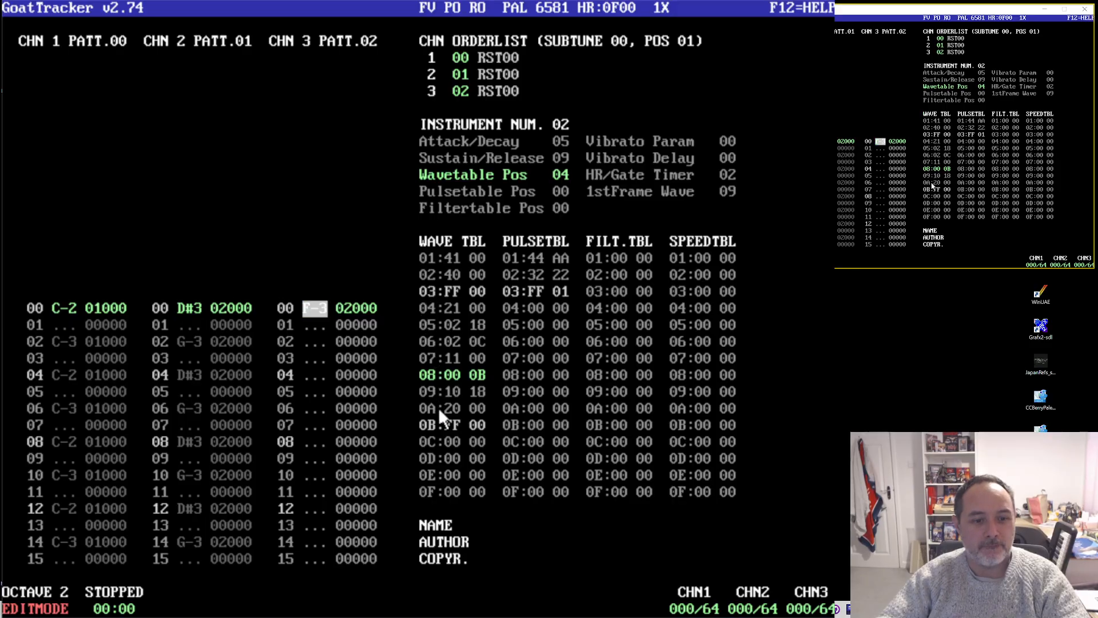
# - Delete the test note from channel 3 row 00
pyautogui.click(319, 343)
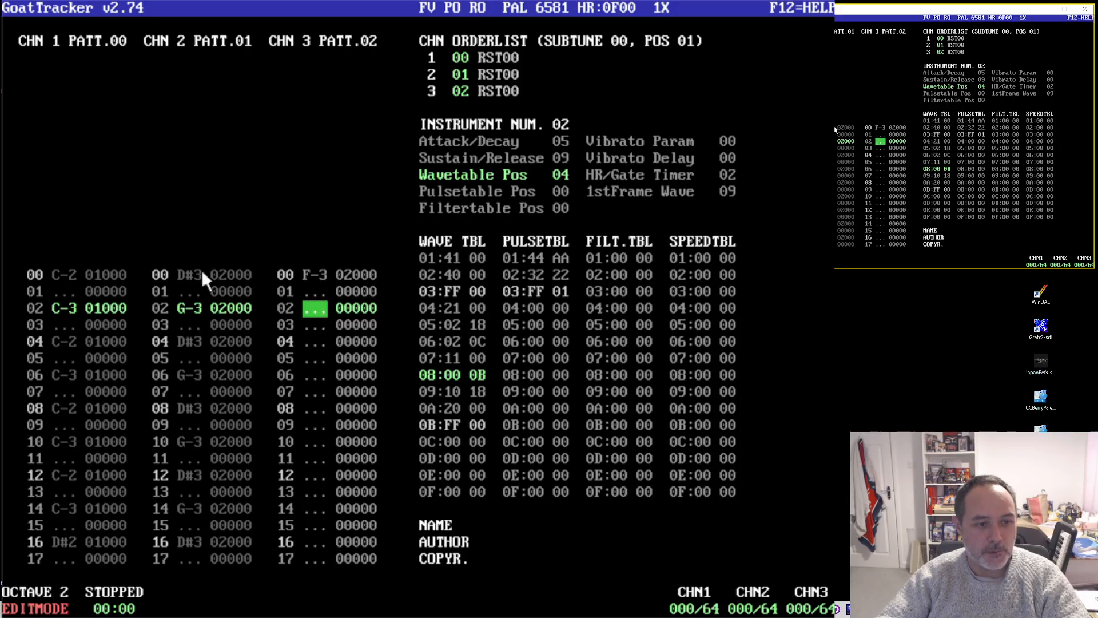
pyautogui.click(307, 283)
pyautogui.click(313, 286)
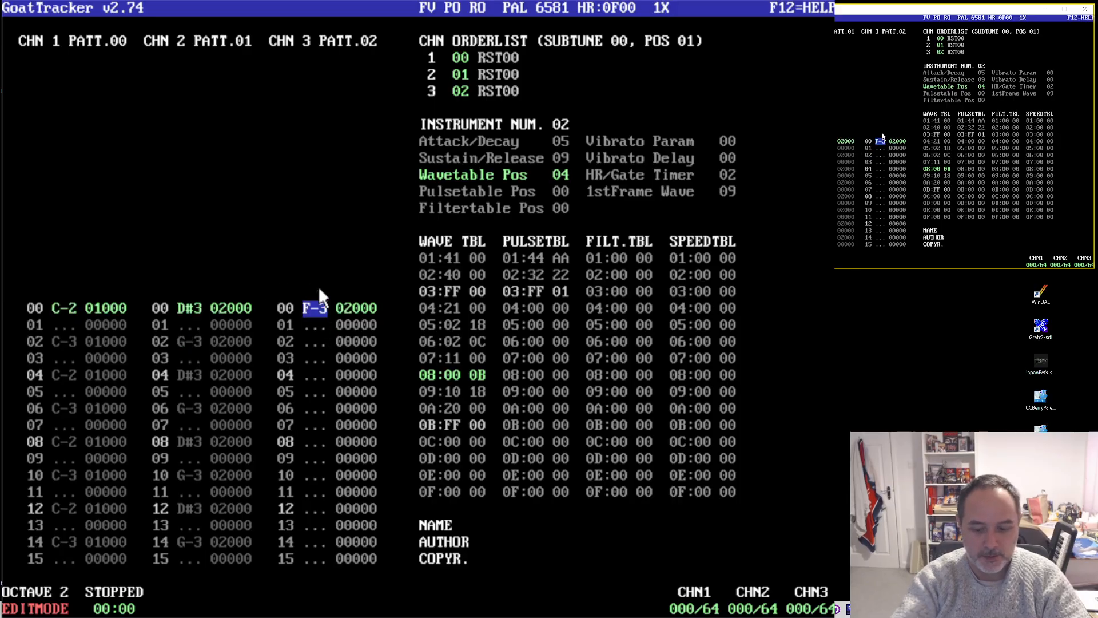
pyautogui.press('Delete')
# - Play the song from the beginning to hear the bass and channel 2 together, and stop playback
pyautogui.click(186, 304)
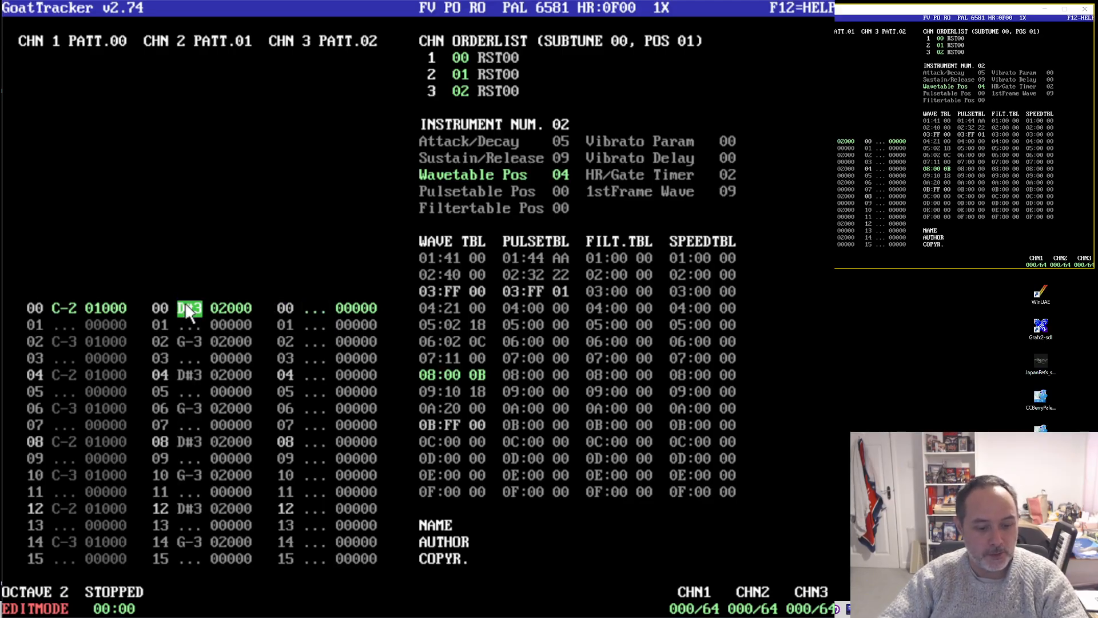
pyautogui.press('F1')
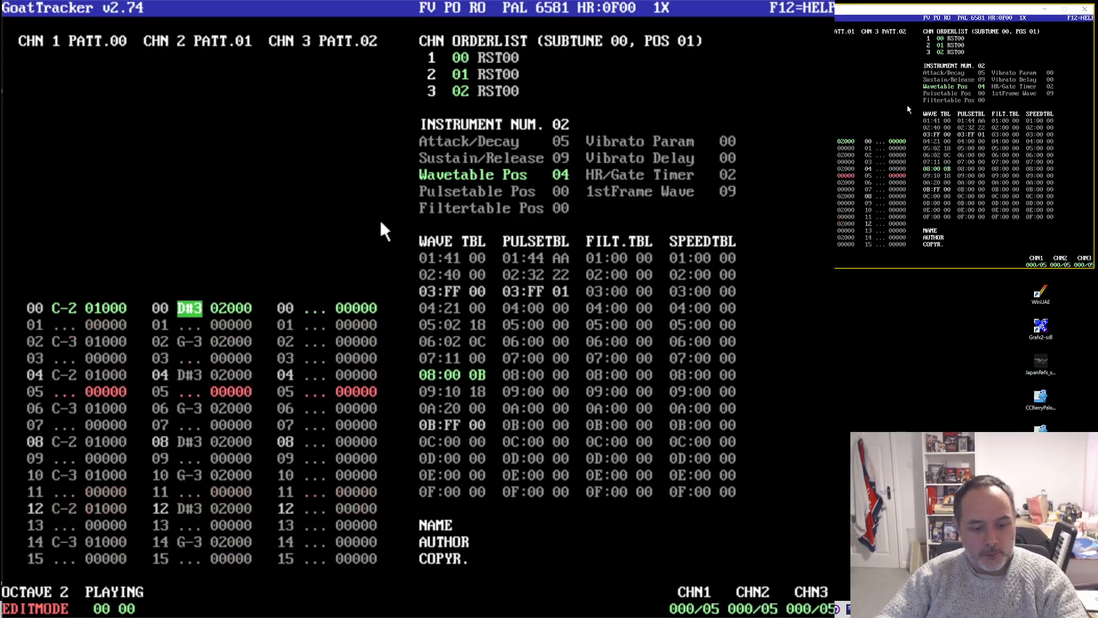
pyautogui.press('F4')
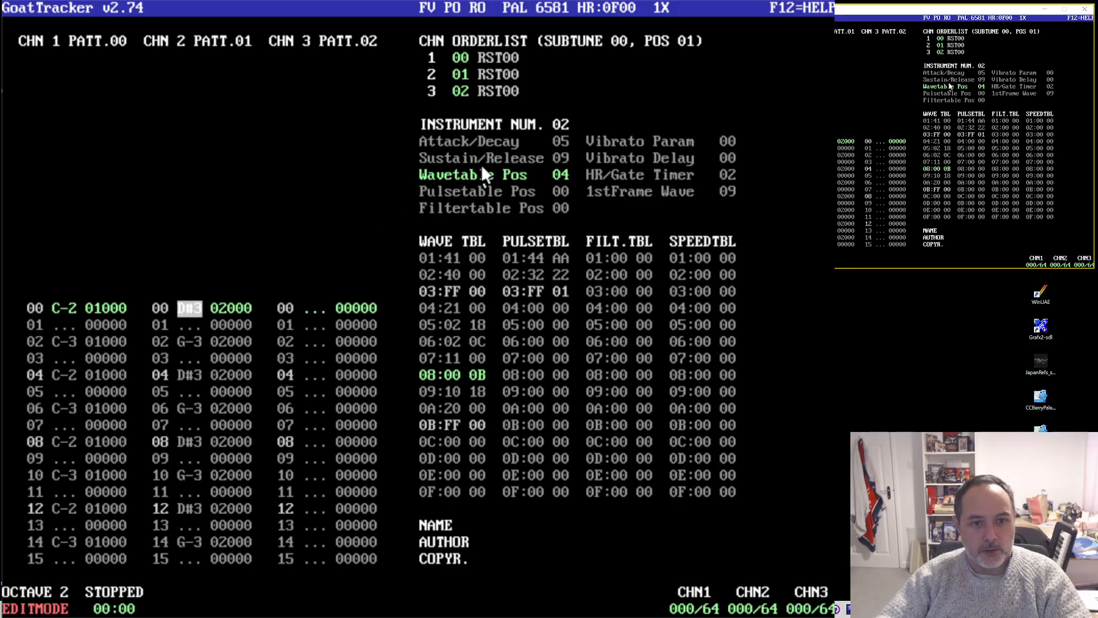
# - Select instrument 03 and enter wavetable row 0C as 21 00, row 0D as 00 82 and row 0E as FF 0D
pyautogui.click(566, 123)
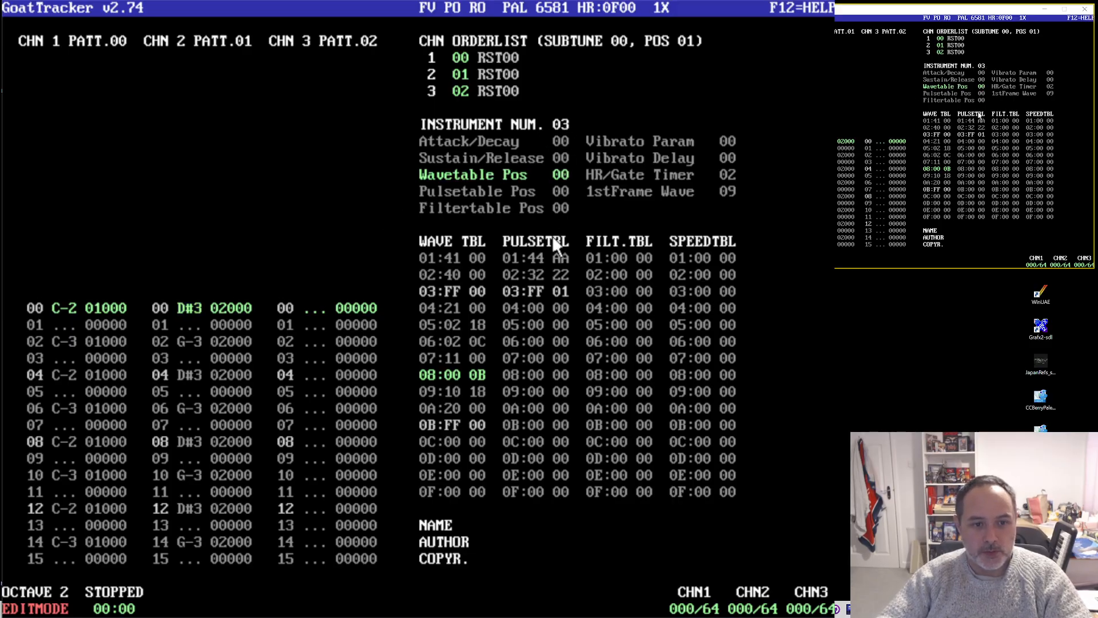
pyautogui.click(449, 441)
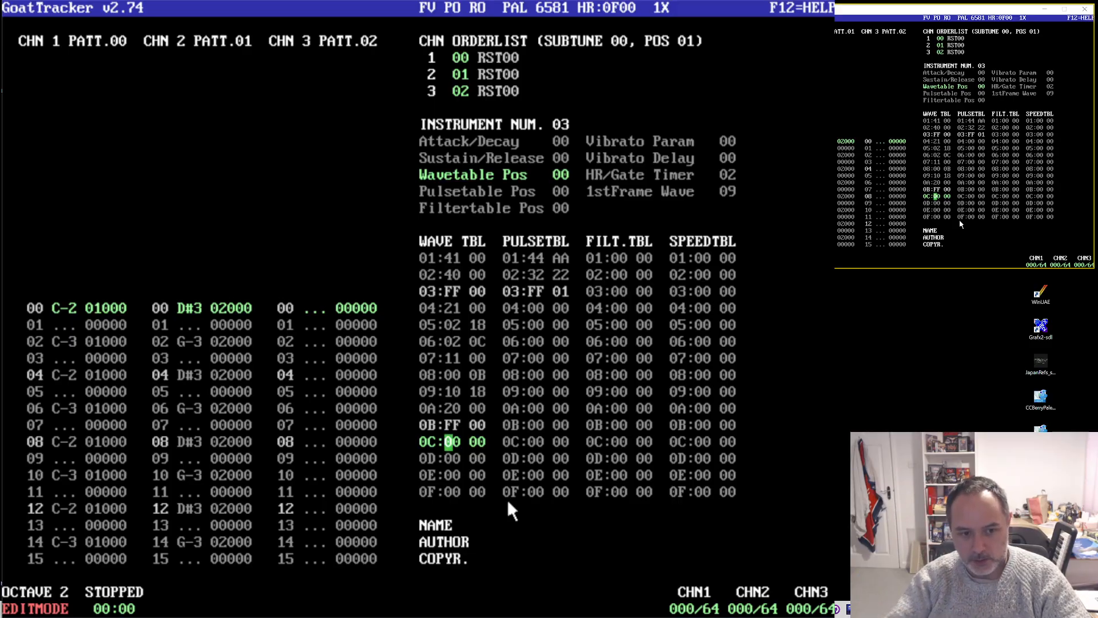
pyautogui.write('21')
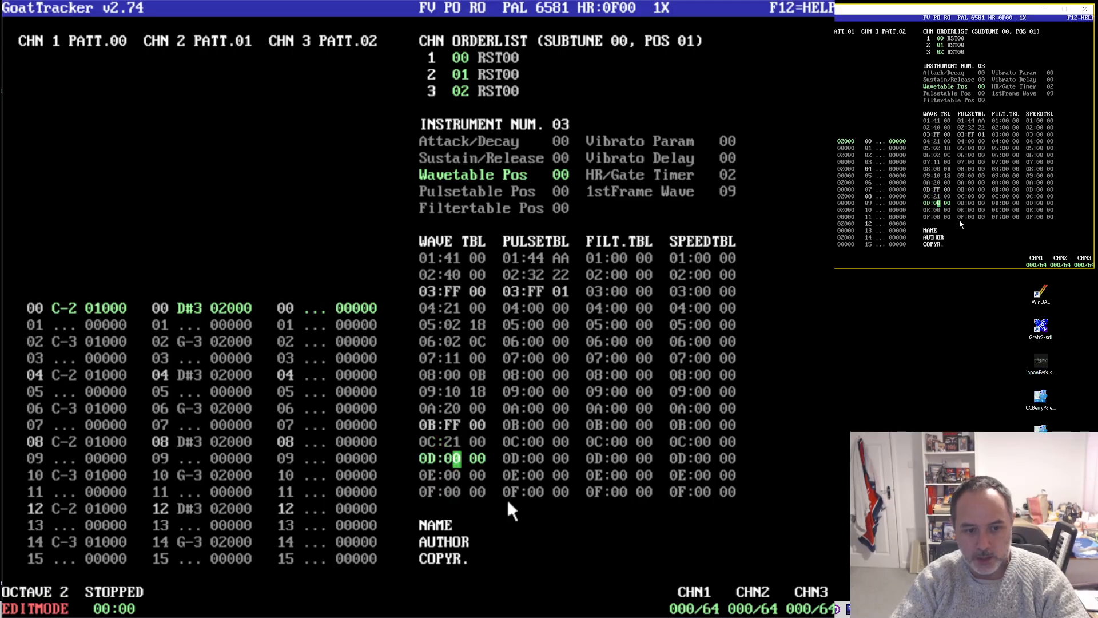
pyautogui.write('0')
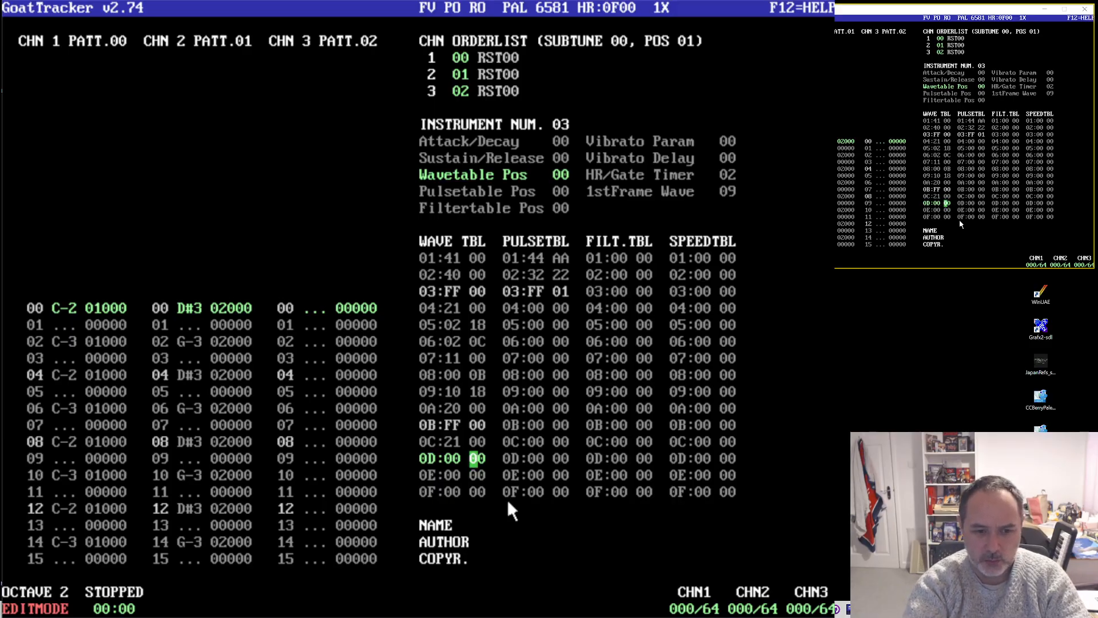
pyautogui.write('82')
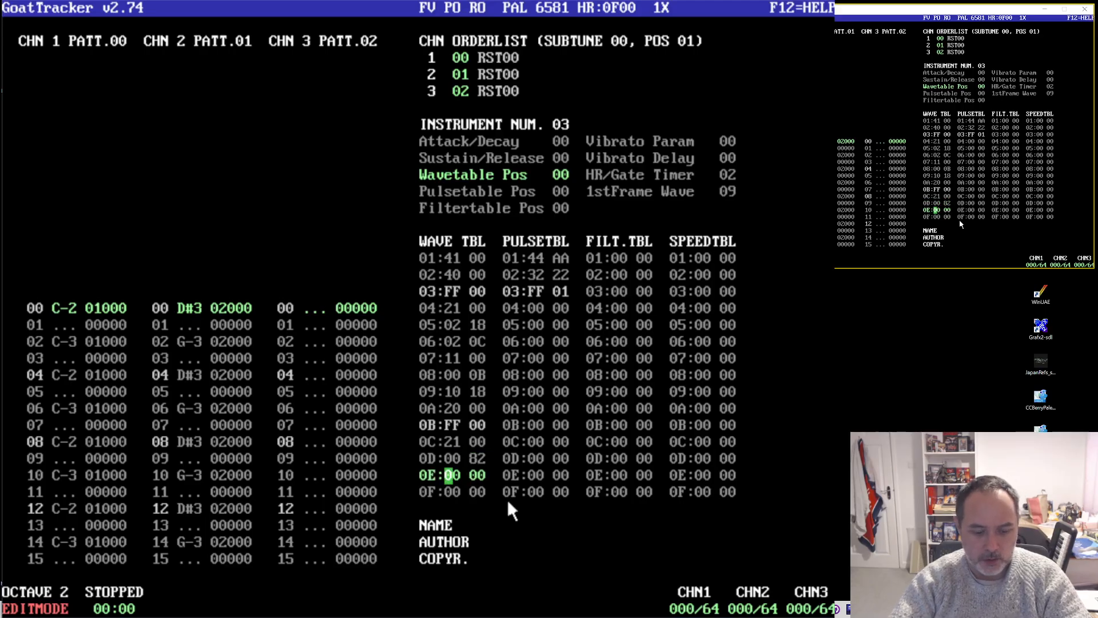
pyautogui.write('FF0d')
pyautogui.press('Up')
pyautogui.press('Up')
pyautogui.press('Up')
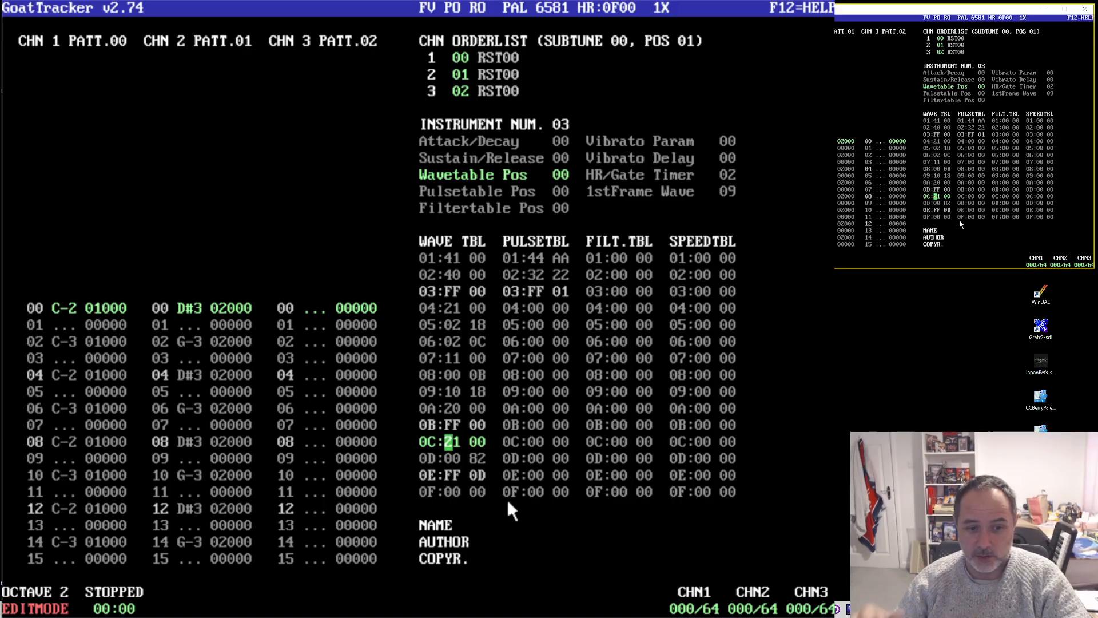
pyautogui.press('Down')
pyautogui.press('Down')
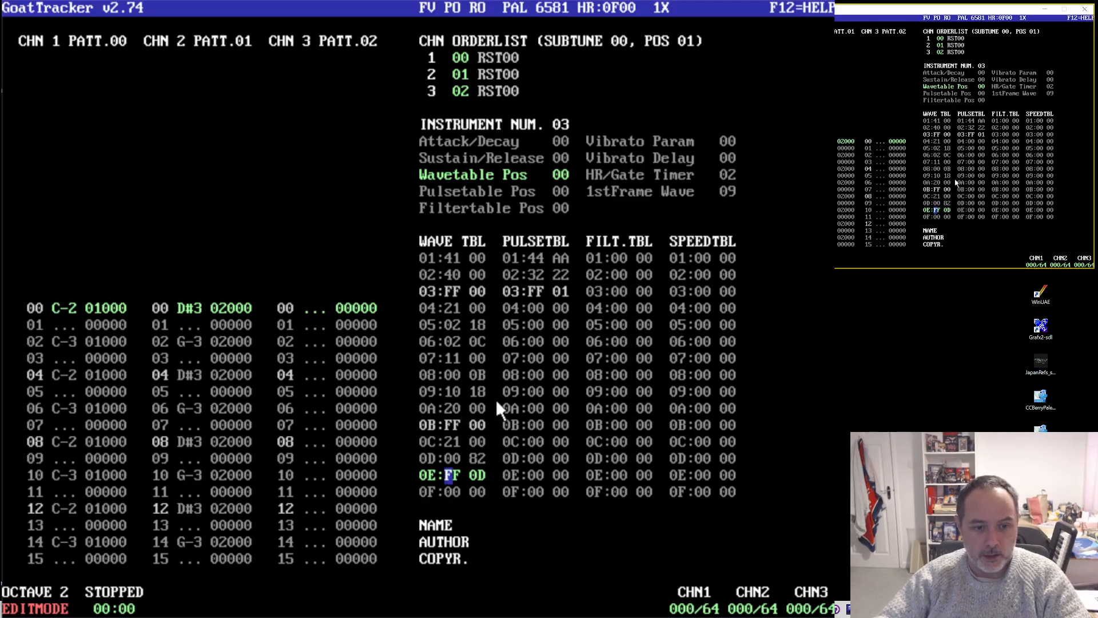
# - Set instrument 03's Wavetable Pos to 0C and both its Attack/Decay and Sustain/Release to 0A
pyautogui.click(565, 174)
pyautogui.click(562, 190)
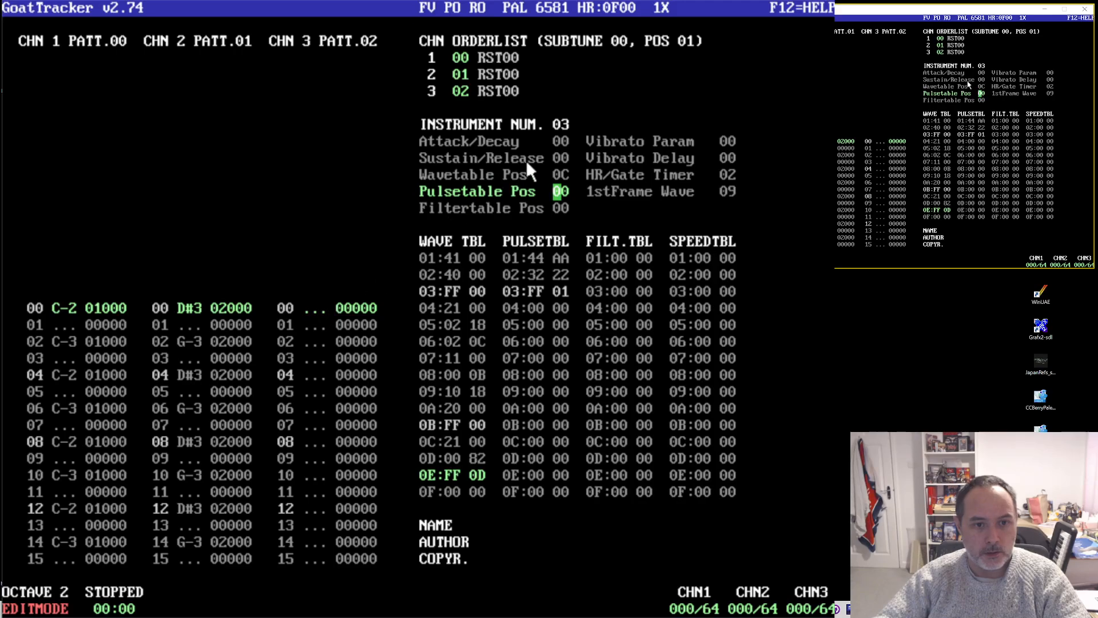
pyautogui.click(564, 141)
pyautogui.write('a')
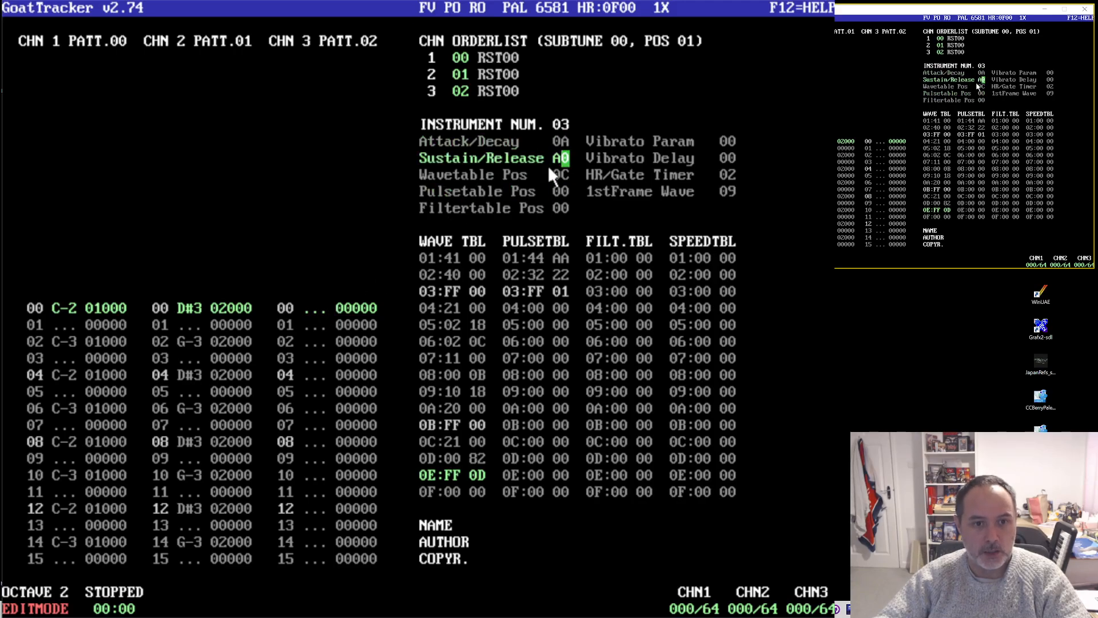
pyautogui.write('a')
pyautogui.click(556, 158)
pyautogui.write('0a')
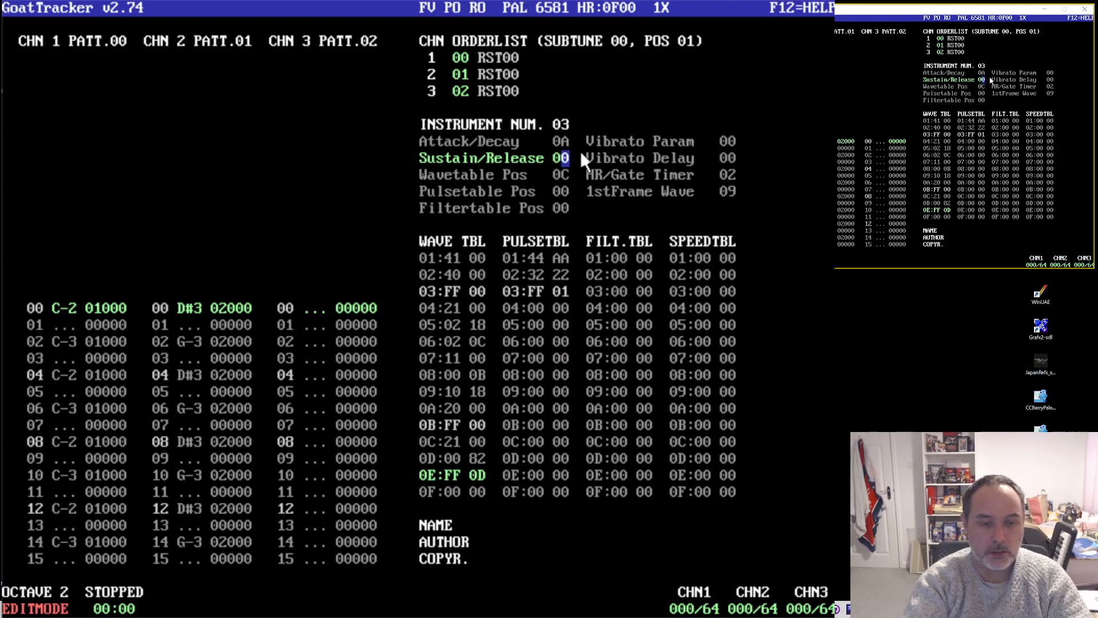
# - Set the note value of wavetable row 0C to 40, auditioning instrument 03 with G-3, D-3 and A-3 in channel 3 row 00
pyautogui.click(315, 309)
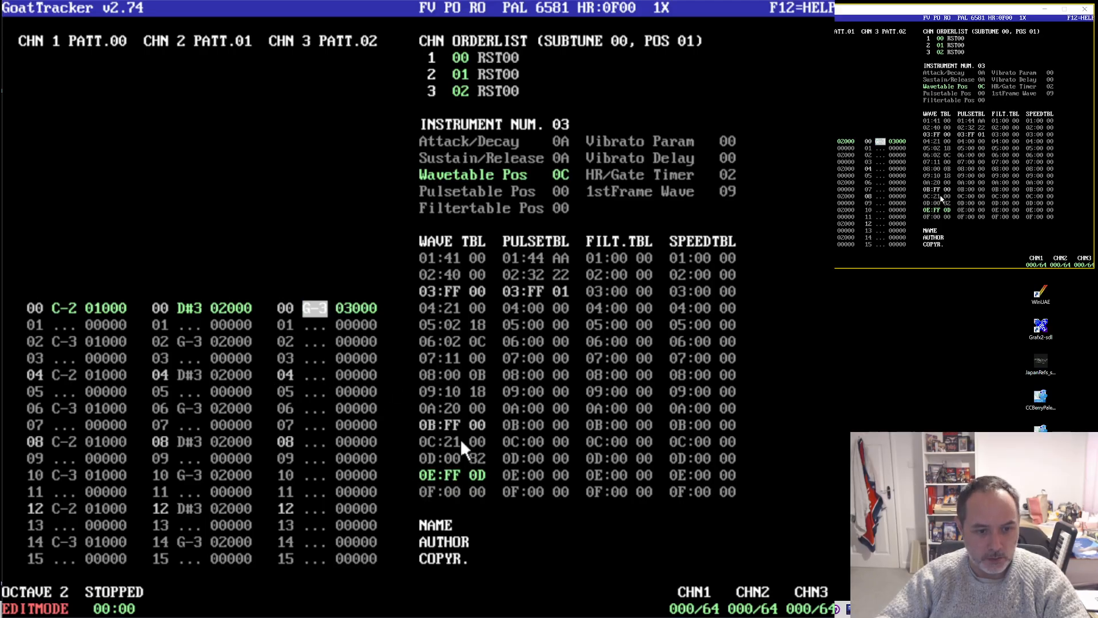
pyautogui.click(474, 438)
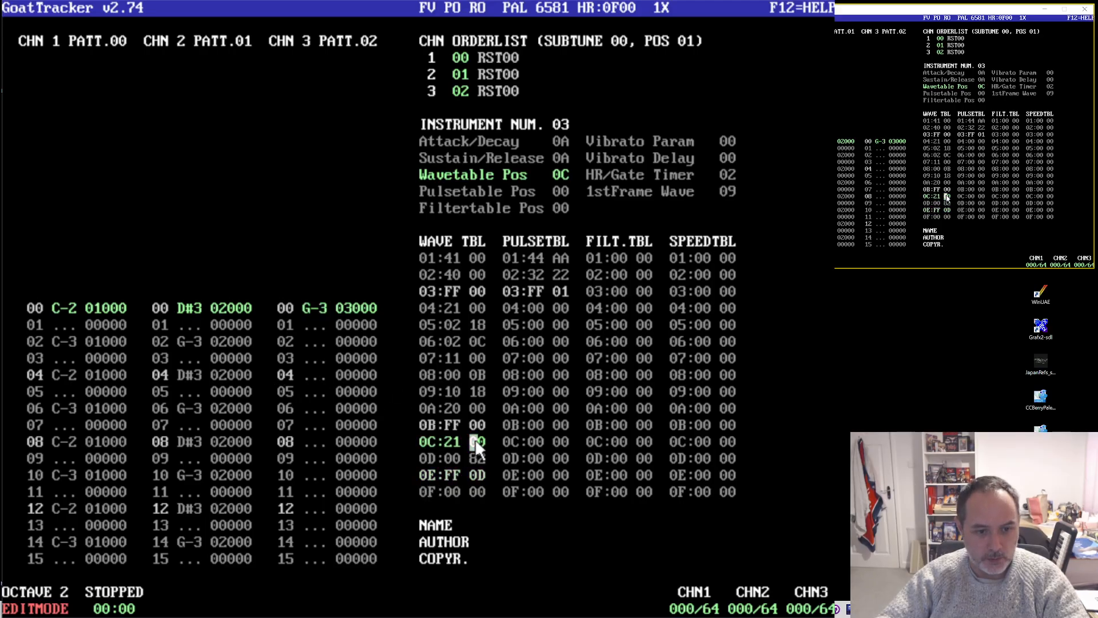
pyautogui.click(315, 309)
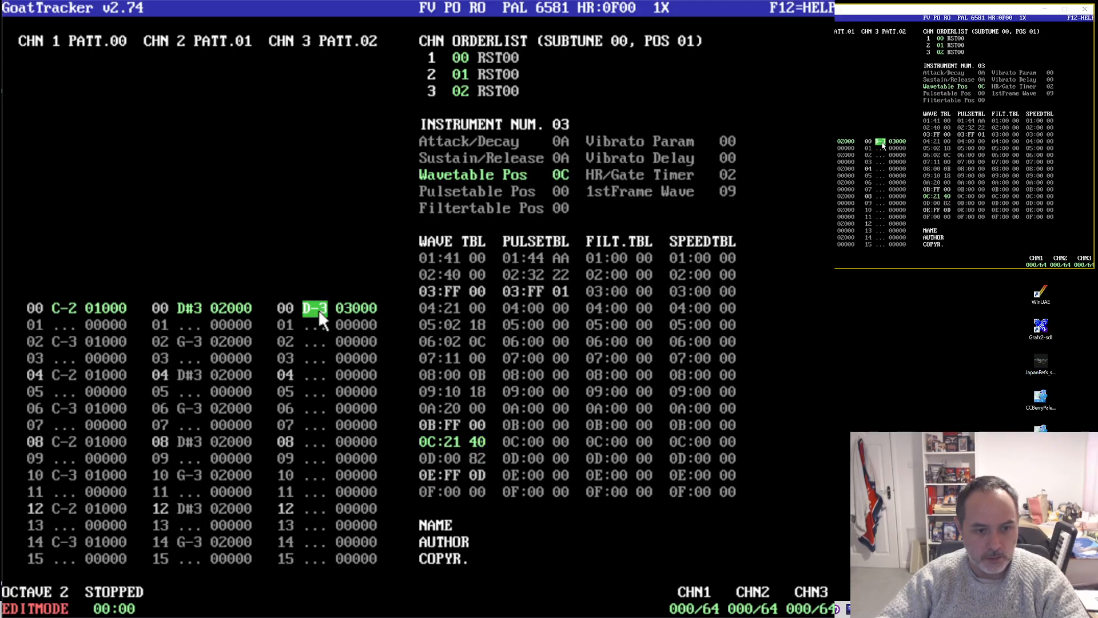
pyautogui.press('y')
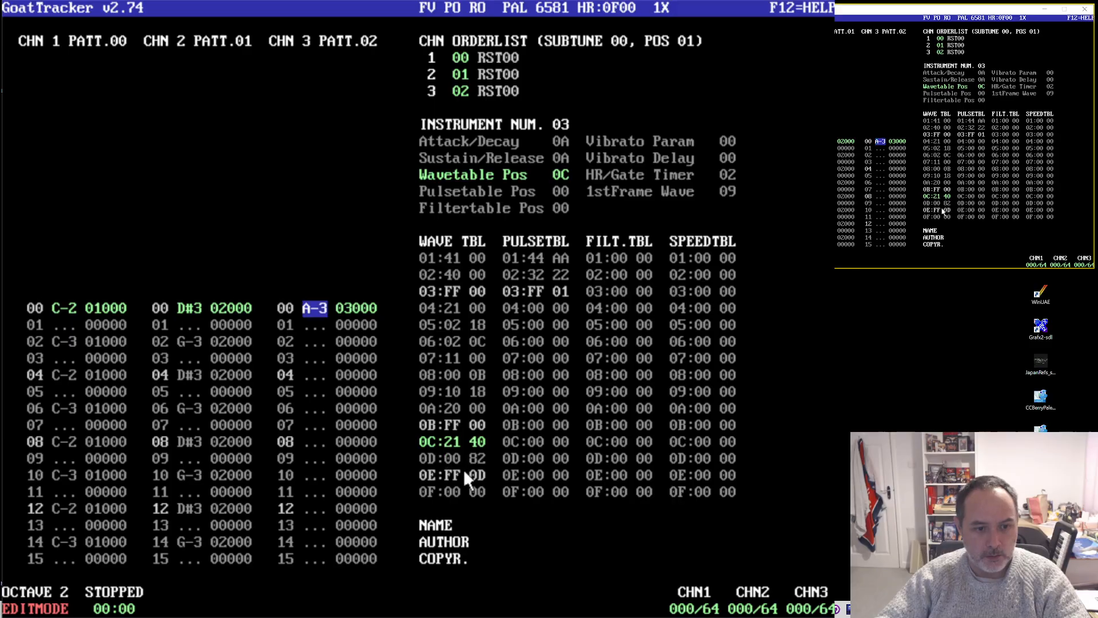
# - Try 99 as the note value and 05 as the waveform in wavetable row 0D, and reset the row to 00 00
pyautogui.click(472, 458)
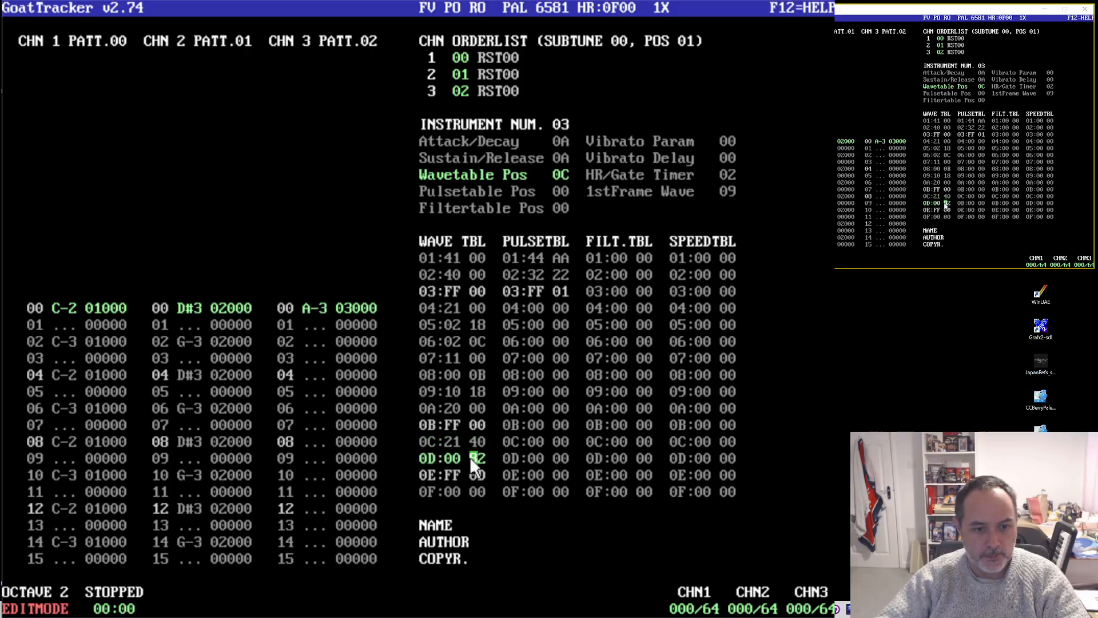
pyautogui.write('99')
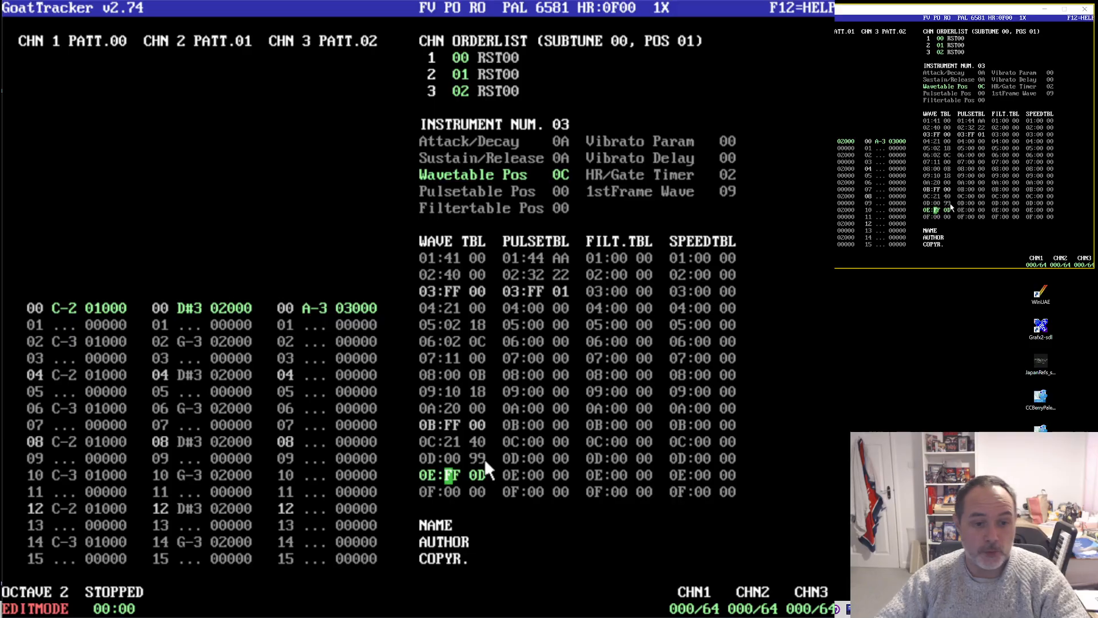
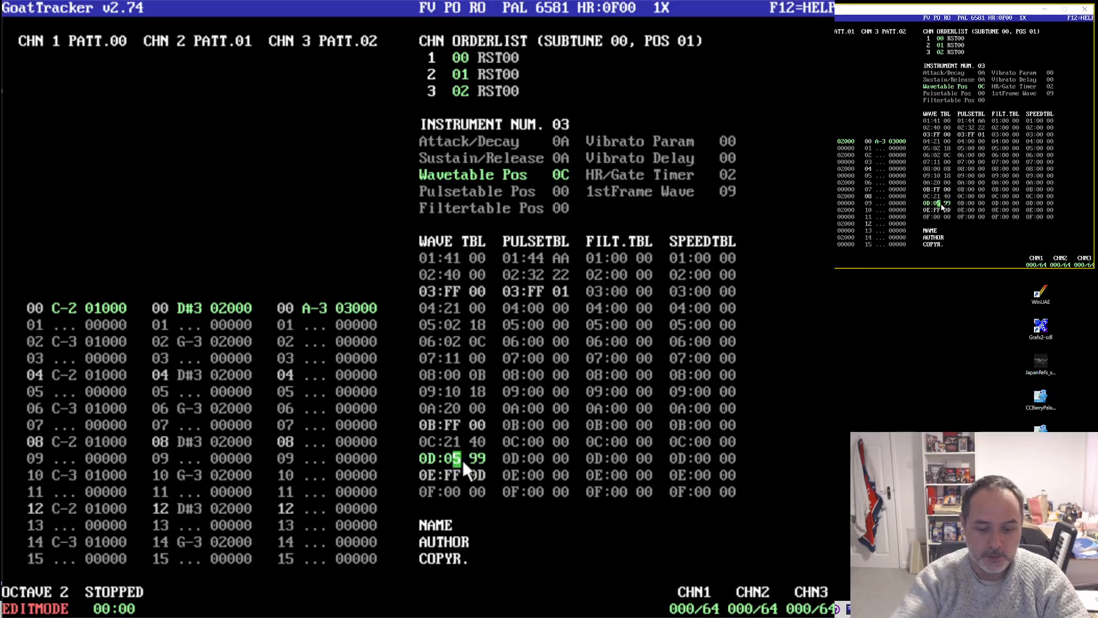
pyautogui.write('00')
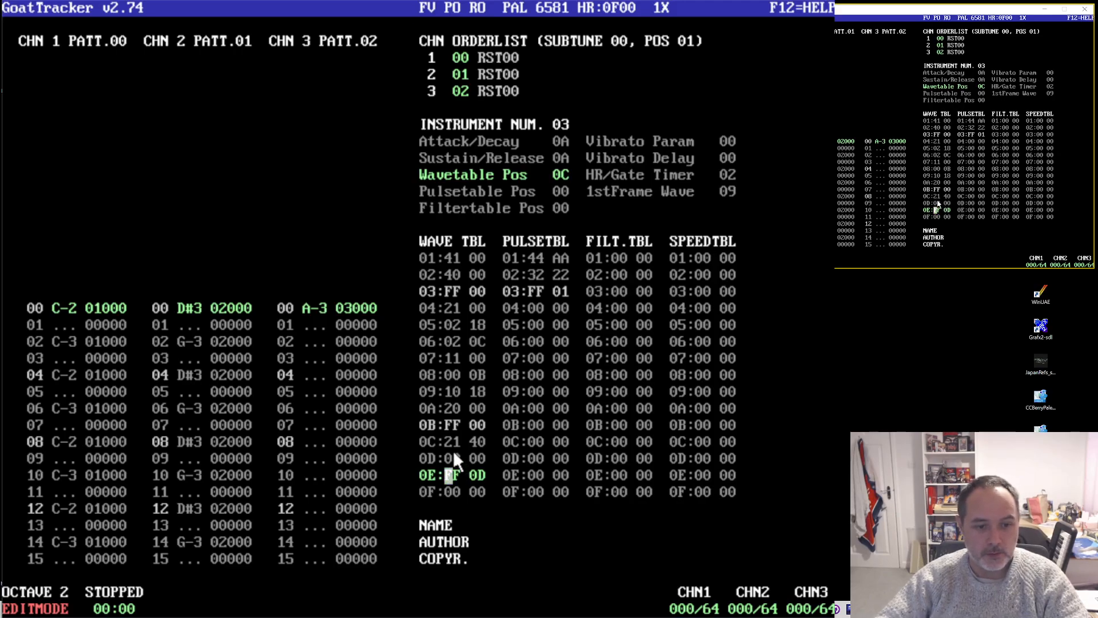
# - Set wavetable row 0D to 20 20 and the jump target in row 0E to 00
pyautogui.click(447, 457)
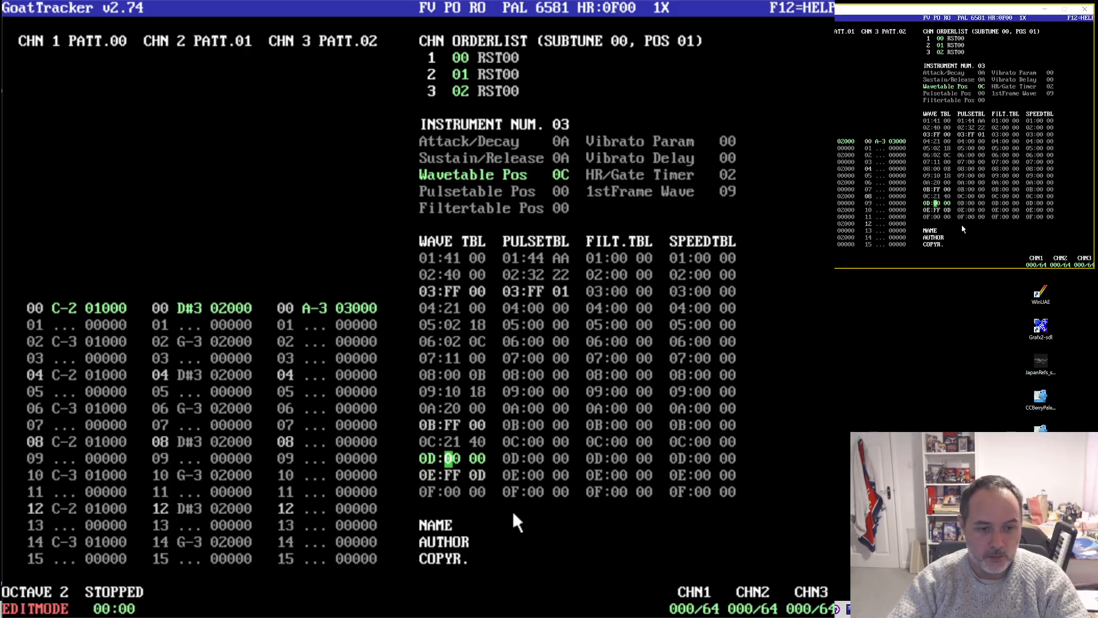
pyautogui.write('202')
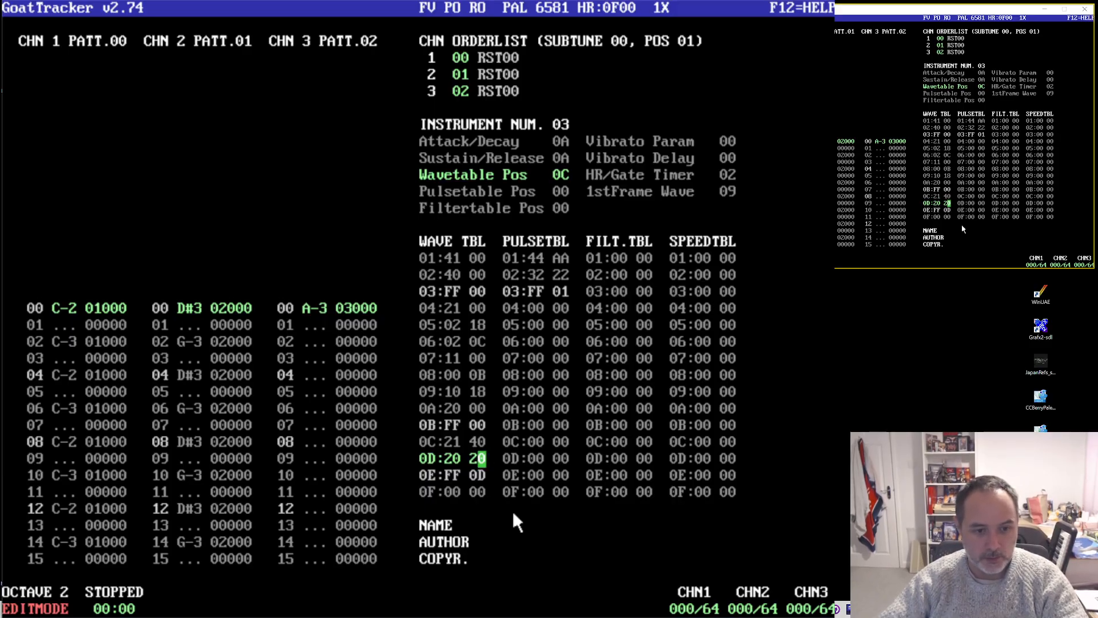
pyautogui.click(450, 458)
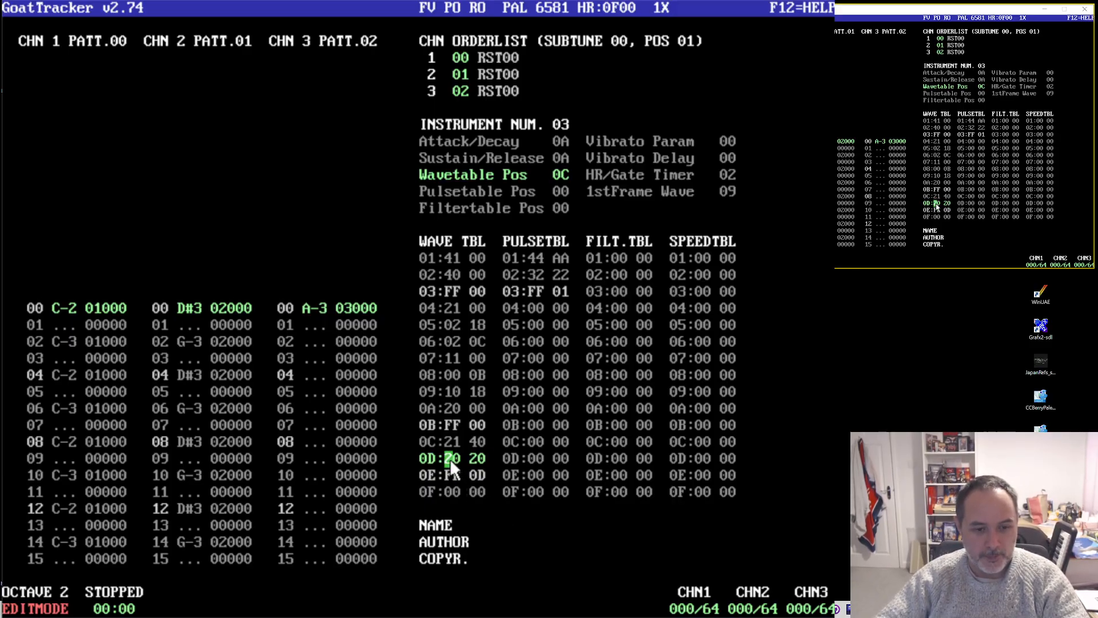
pyautogui.click(479, 476)
pyautogui.write('0')
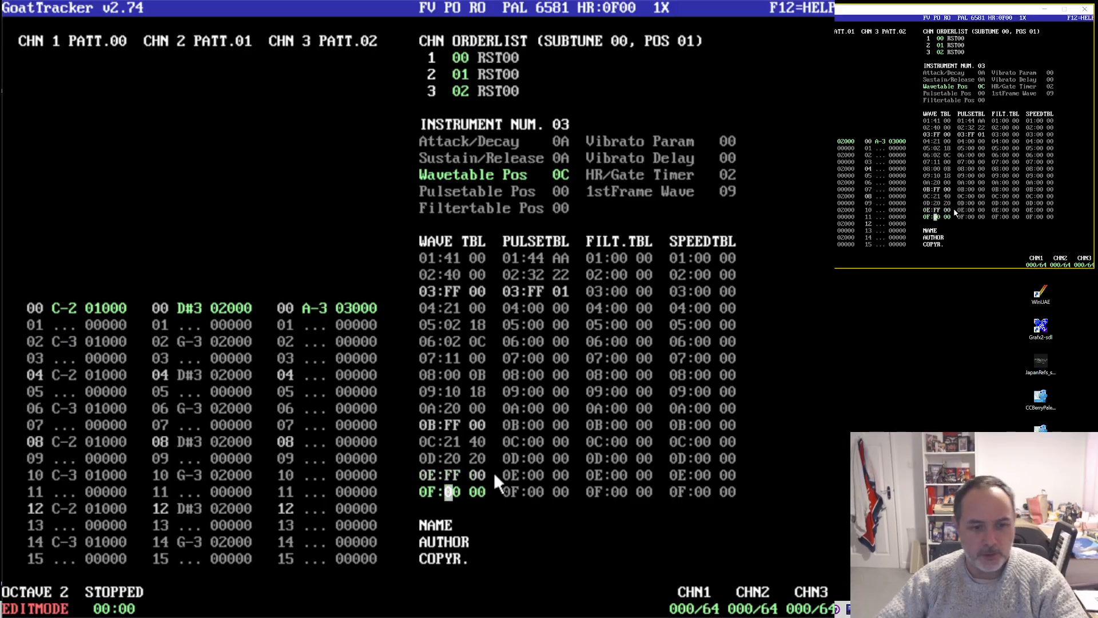
# - Audition instrument 03 with D-3 in channel 3 row 01, and set the note values of wavetable rows 0C and 0D to 00
pyautogui.click(313, 324)
pyautogui.press('w')
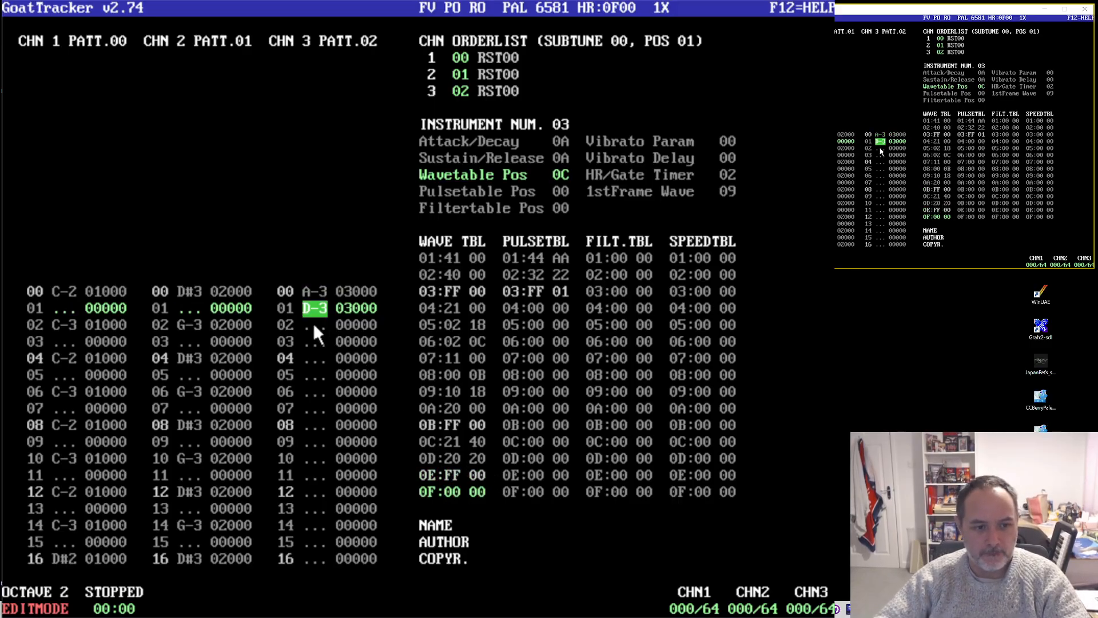
pyautogui.click(474, 442)
pyautogui.press('Down')
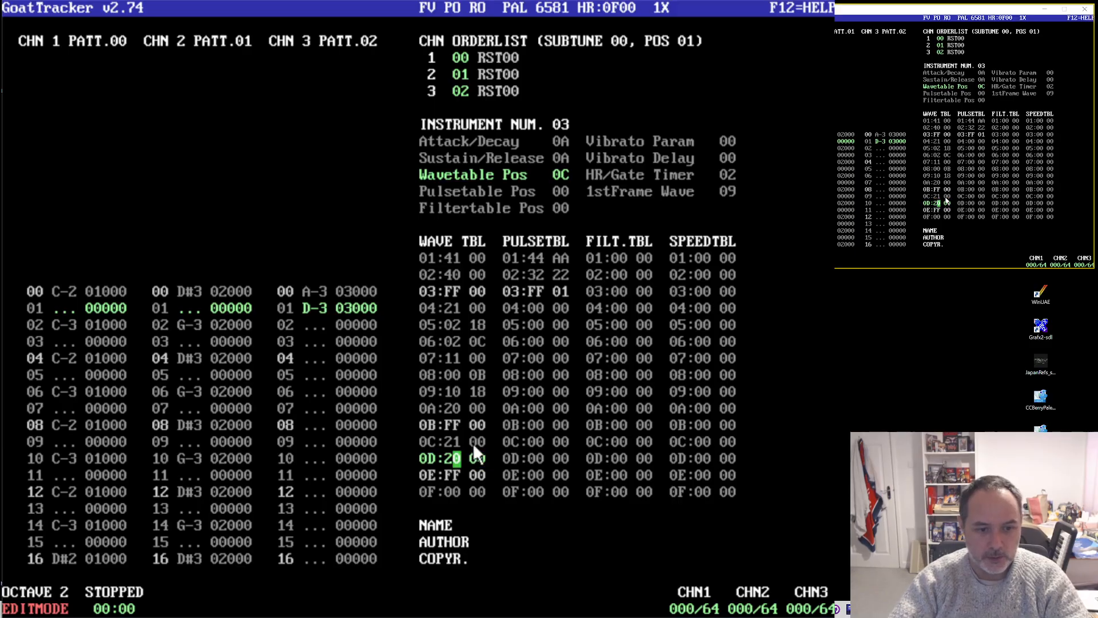
# - Insert two empty wavetable rows at position 0E, ahead of the FF jump command
pyautogui.press('Down')
pyautogui.press('Left')
pyautogui.press('Left')
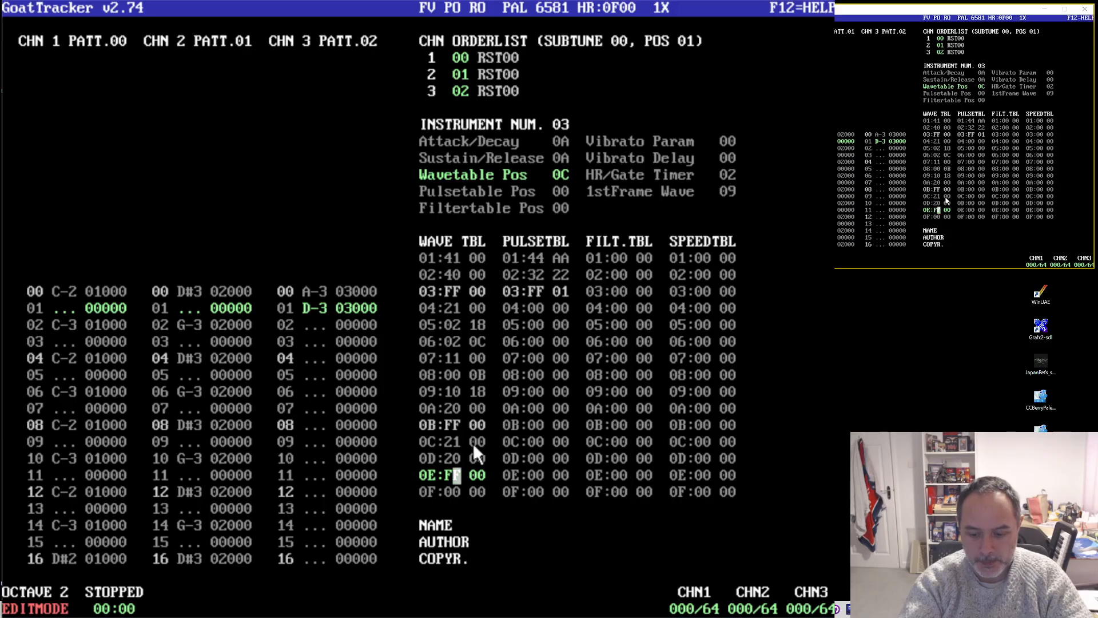
pyautogui.press('Insert')
pyautogui.press('Insert')
pyautogui.press('Down')
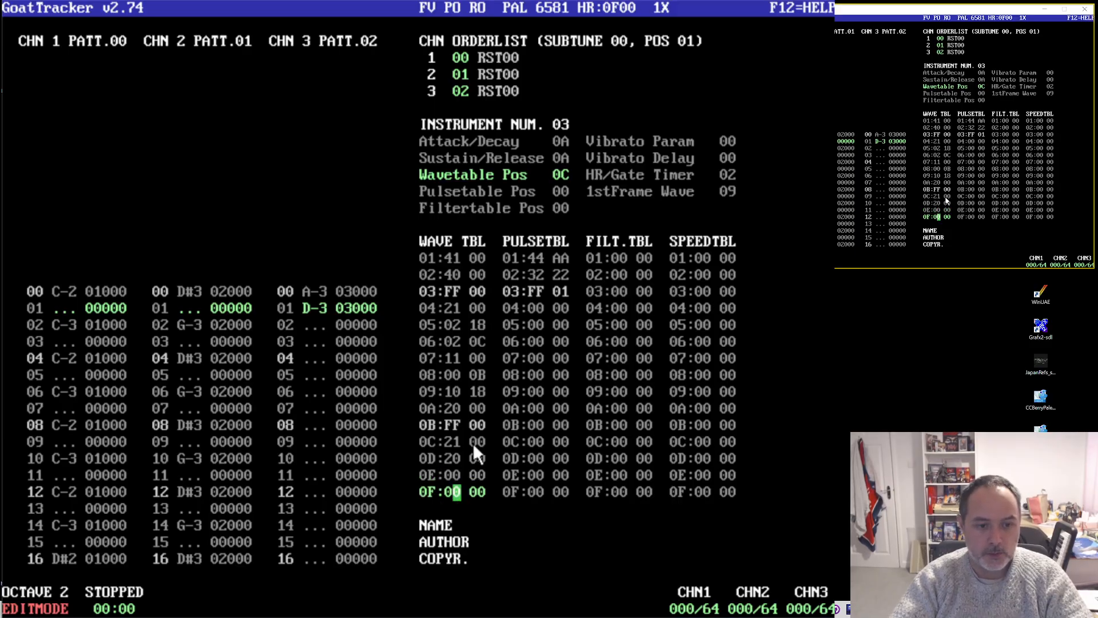
# - Set the waveform value of wavetable rows 0E, 0F and 10 to 20
pyautogui.press('Down')
pyautogui.press('Up')
pyautogui.press('Up')
pyautogui.press('Left')
pyautogui.write('2')
pyautogui.press('Down')
pyautogui.press('Left')
pyautogui.write('2')
pyautogui.press('Down')
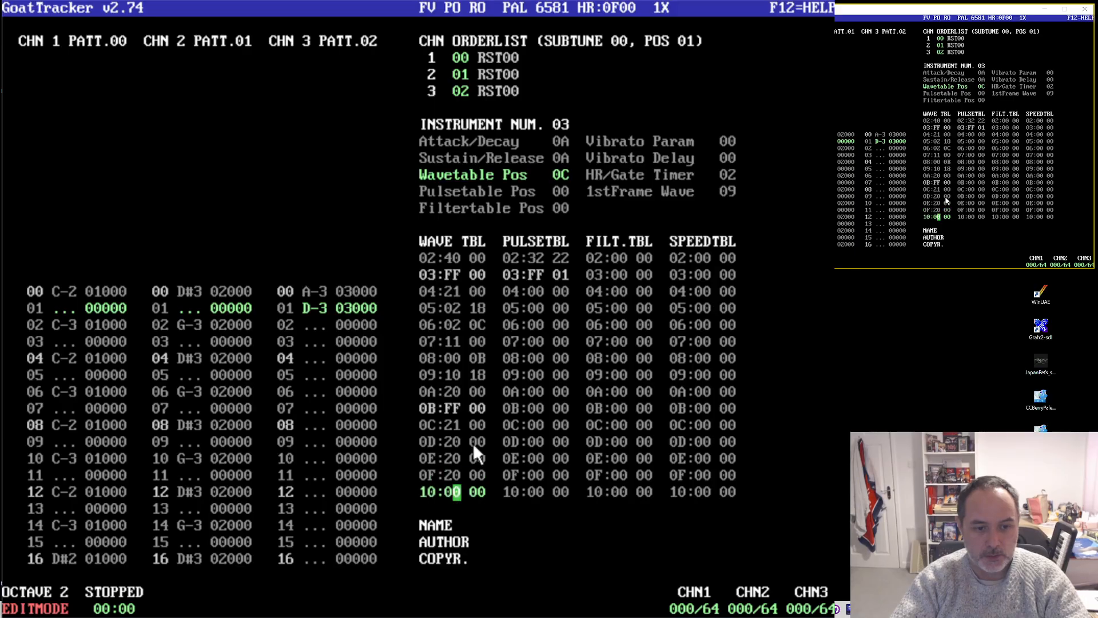
pyautogui.press('Left')
pyautogui.write('2')
# - Enter the jump command FF in wavetable row 14, leaving three empty rows ahead of it
pyautogui.press('Down')
pyautogui.press('Down')
pyautogui.press('Down')
pyautogui.press('Down')
pyautogui.press('Down')
pyautogui.press('Up')
pyautogui.press('Left')
pyautogui.write('FF')
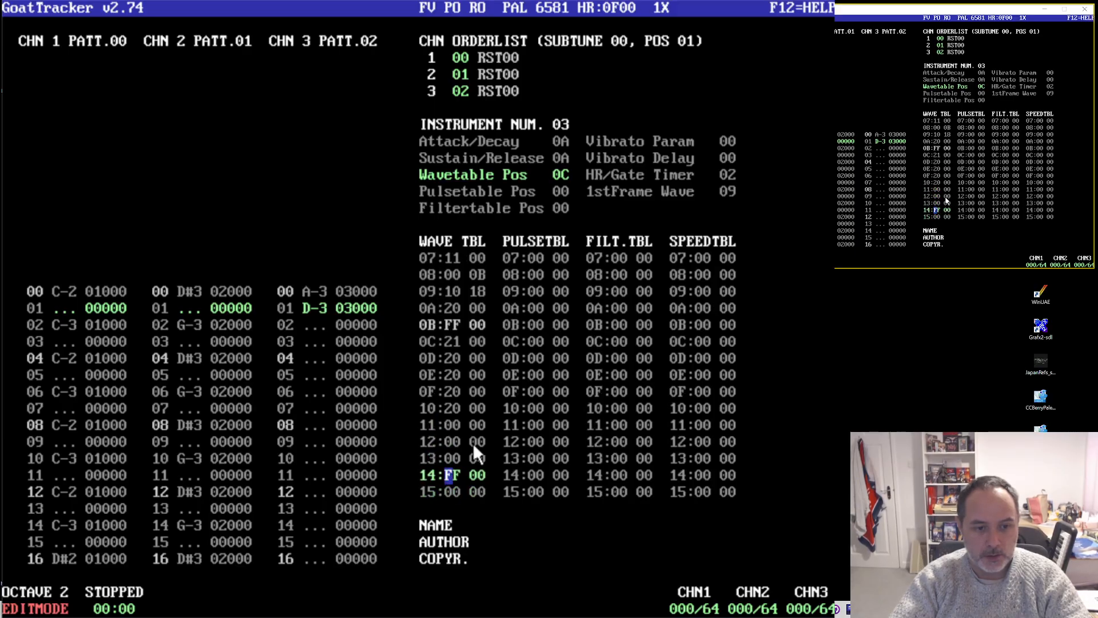
# - Fill wavetable rows 11, 12 and 13 with waveform value 20
pyautogui.press('Up')
pyautogui.press('Up')
pyautogui.press('Up')
pyautogui.write('2')
pyautogui.press('Down')
pyautogui.press('Left')
pyautogui.write('2')
pyautogui.press('Down')
pyautogui.press('Left')
pyautogui.write('2')
pyautogui.press('Up')
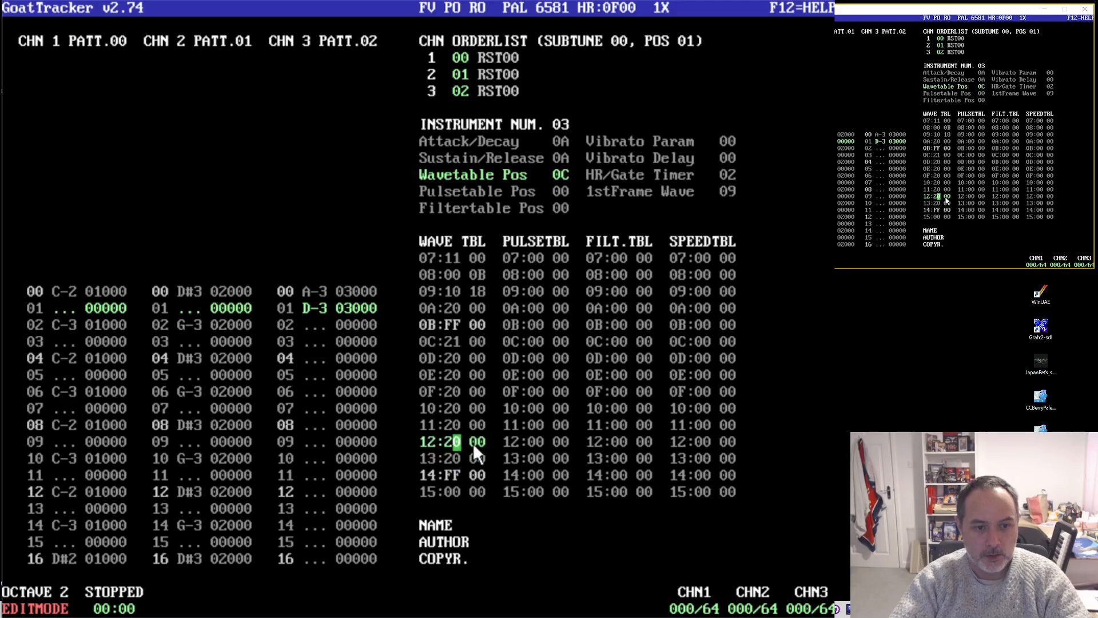
# - Set the note value of wavetable row 0C to 0A and of row 0D to 08
pyautogui.press('Up')
pyautogui.press('Up')
pyautogui.press('Up')
pyautogui.press('Up')
pyautogui.press('Up')
pyautogui.press('Up')
pyautogui.press('Right')
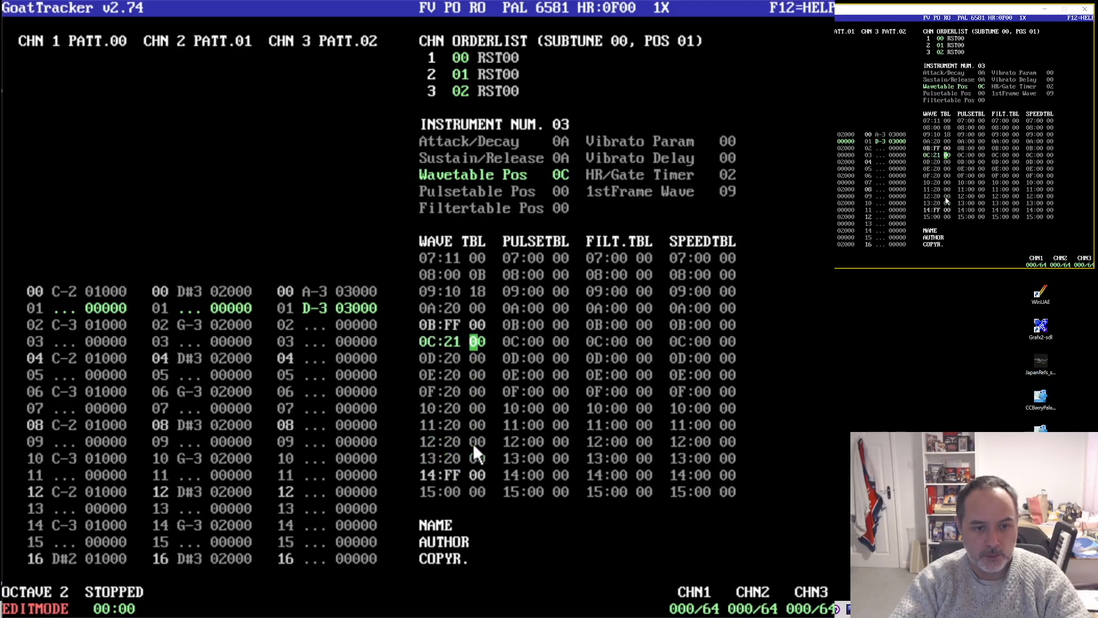
pyautogui.write('0A')
pyautogui.press('Right')
pyautogui.press('Right')
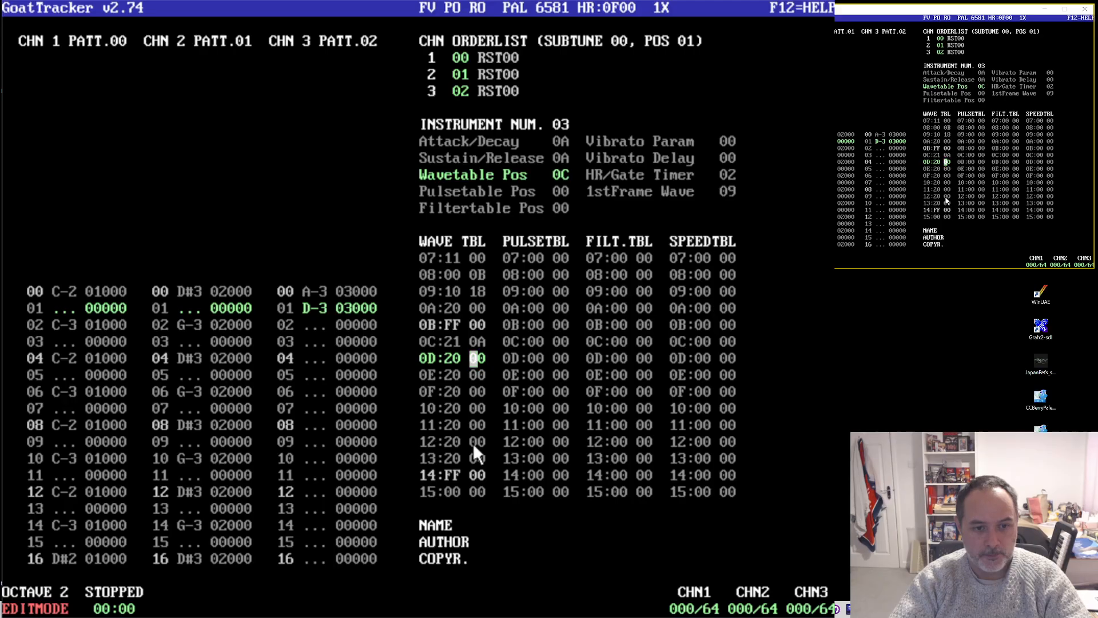
pyautogui.write('08')
# - Set the note value of wavetable row 0E to 07 and of row 0F to 05
pyautogui.press('Down')
pyautogui.press('Right')
pyautogui.press('Right')
pyautogui.press('Right')
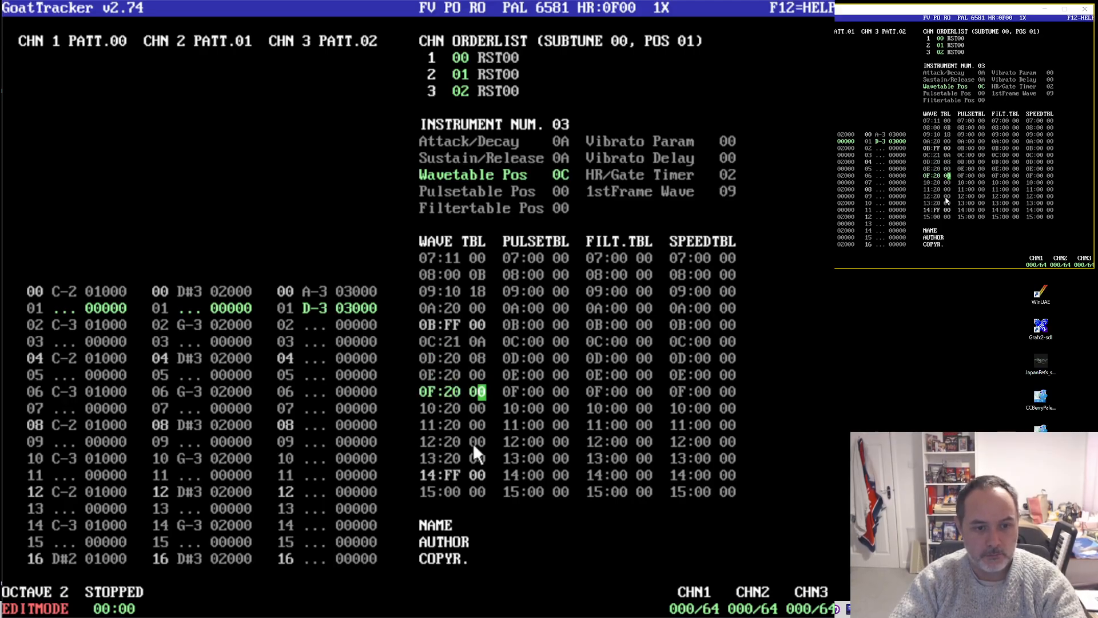
pyautogui.press('Up')
pyautogui.write('7')
pyautogui.press('Down')
pyautogui.press('Right')
pyautogui.press('Right')
pyautogui.press('Right')
pyautogui.press('Up')
pyautogui.write('6')
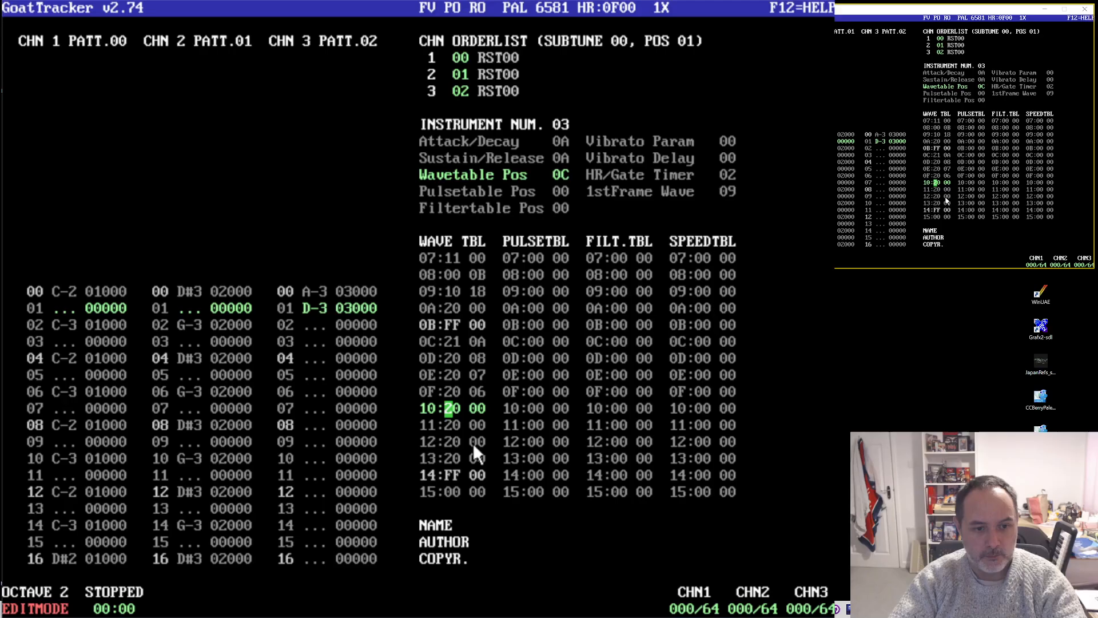
pyautogui.press('Up')
pyautogui.press('Right')
pyautogui.press('Right')
pyautogui.press('Right')
pyautogui.write('5')
# - Set the note value of wavetable row 10 to 04 and of row 11 to 03
pyautogui.press('Down')
pyautogui.press('Right')
pyautogui.press('Right')
pyautogui.press('Right')
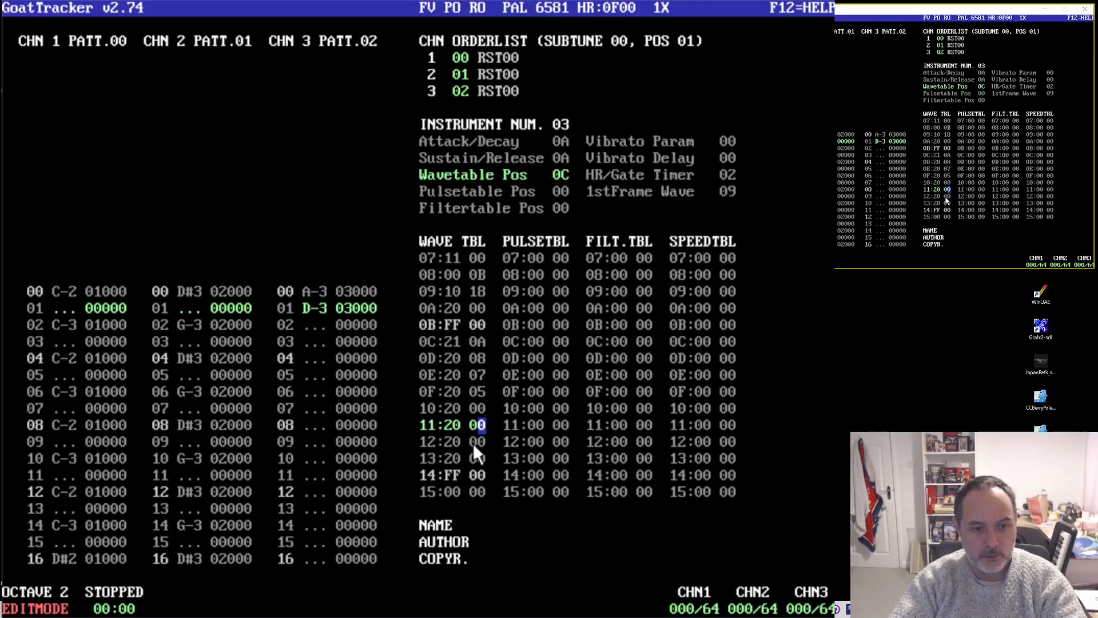
pyautogui.press('Up')
pyautogui.write('4')
pyautogui.press('Right')
pyautogui.press('Right')
pyautogui.press('Right')
pyautogui.write('3')
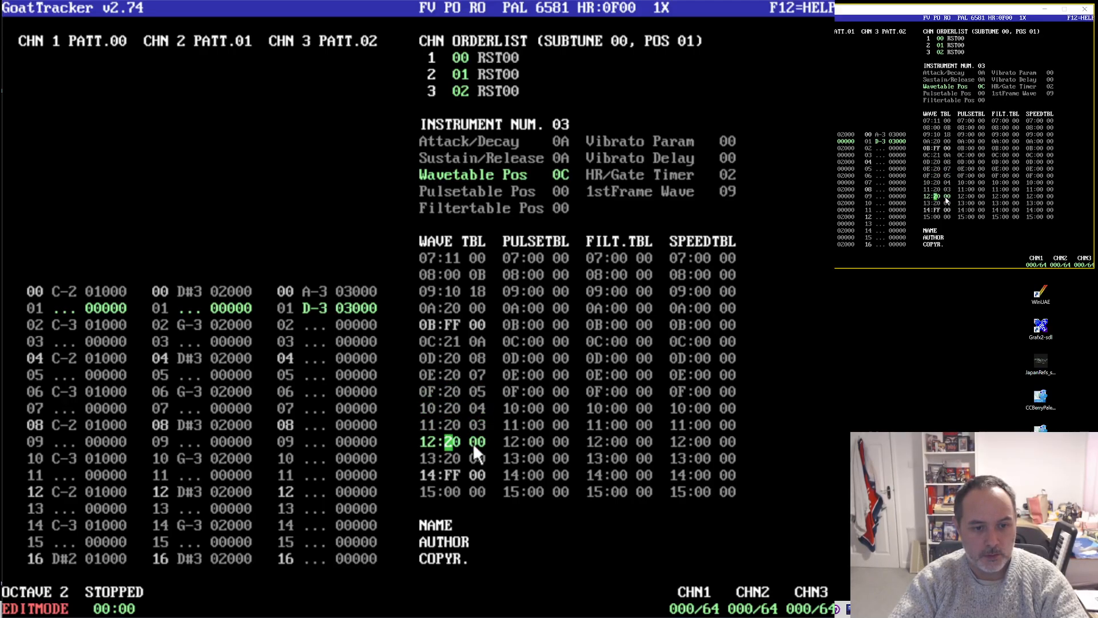
# - Set the note value of wavetable row 12 to 02 and of row 13 to 01
pyautogui.press('Right')
pyautogui.press('Right')
pyautogui.press('Right')
pyautogui.write('2')
pyautogui.press('Right')
pyautogui.press('Right')
pyautogui.press('Right')
pyautogui.write('1')
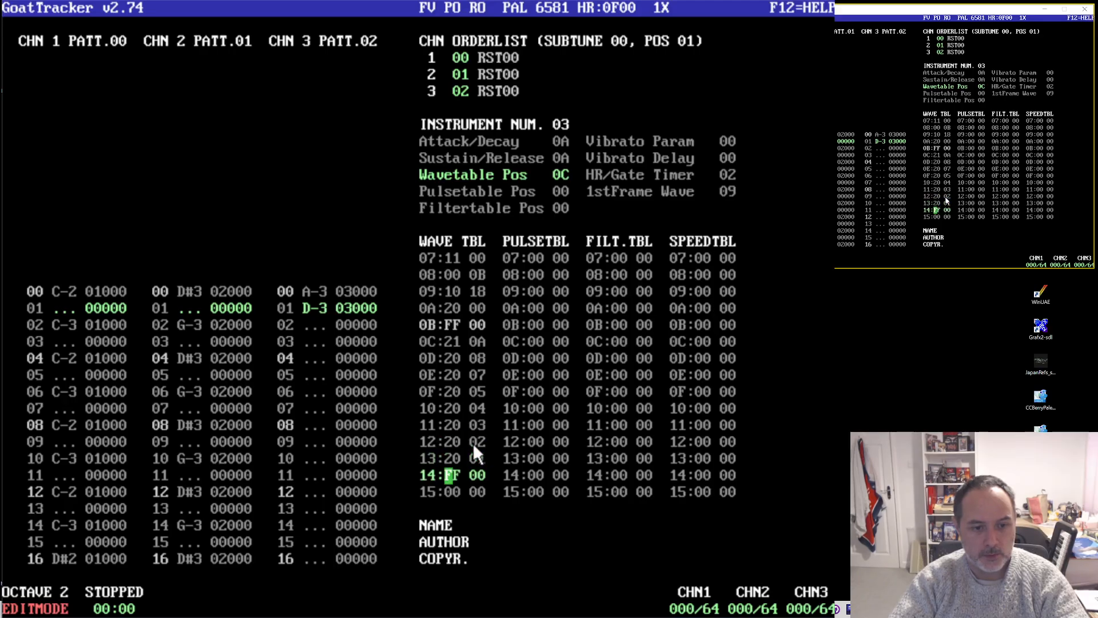
# - Audition instrument 03 with G-2 in channel 3 row 03, and set its Sustain/Release to 04
pyautogui.click(316, 337)
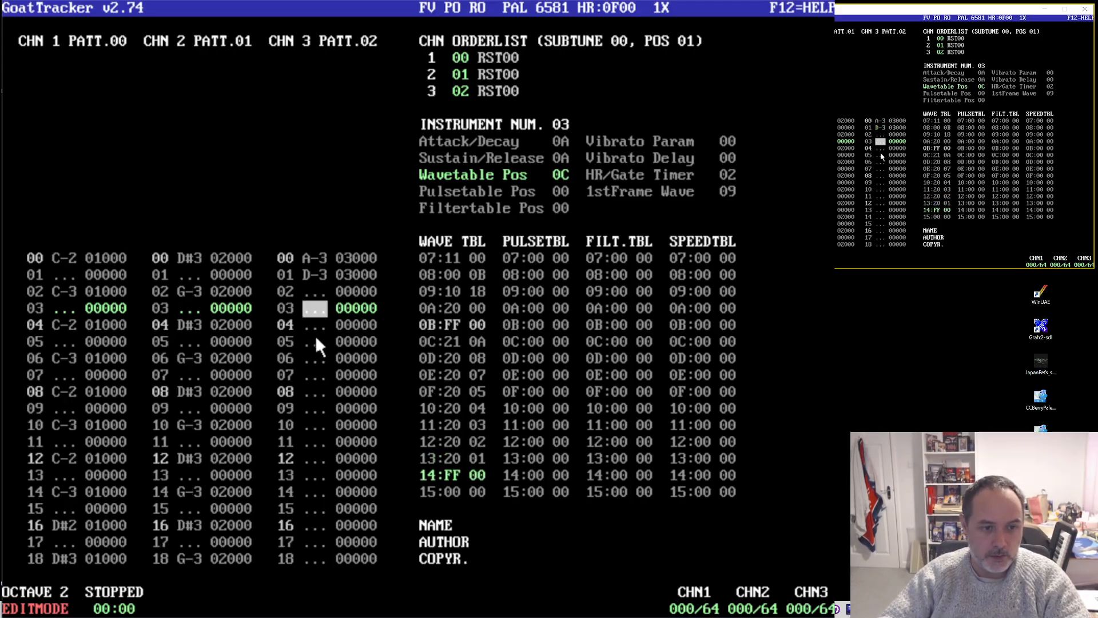
pyautogui.press('b')
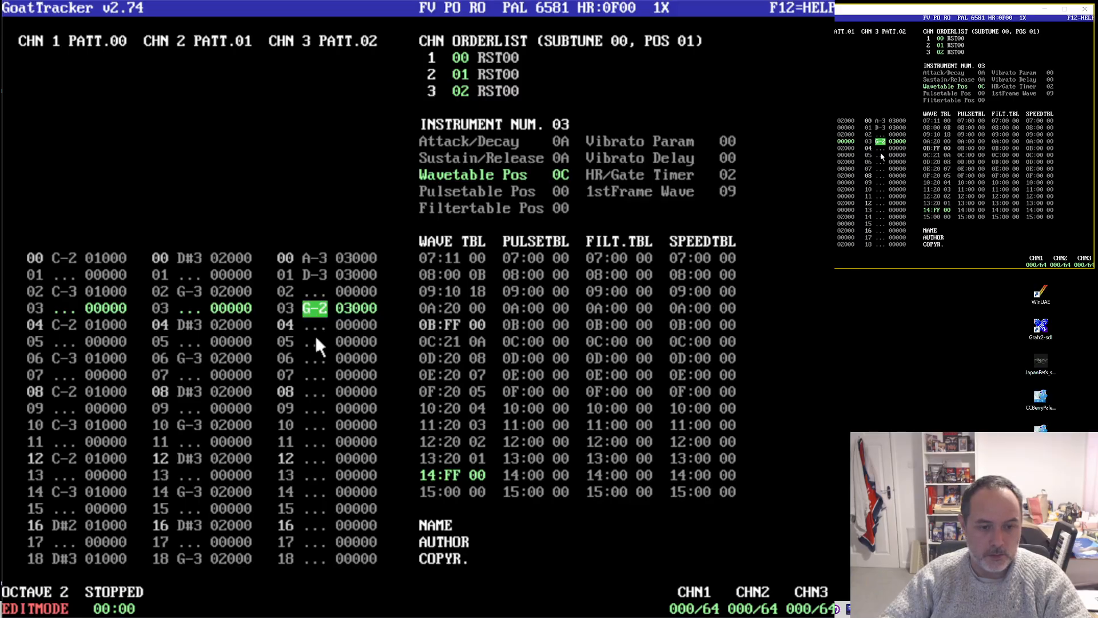
pyautogui.click(562, 160)
pyautogui.write('4')
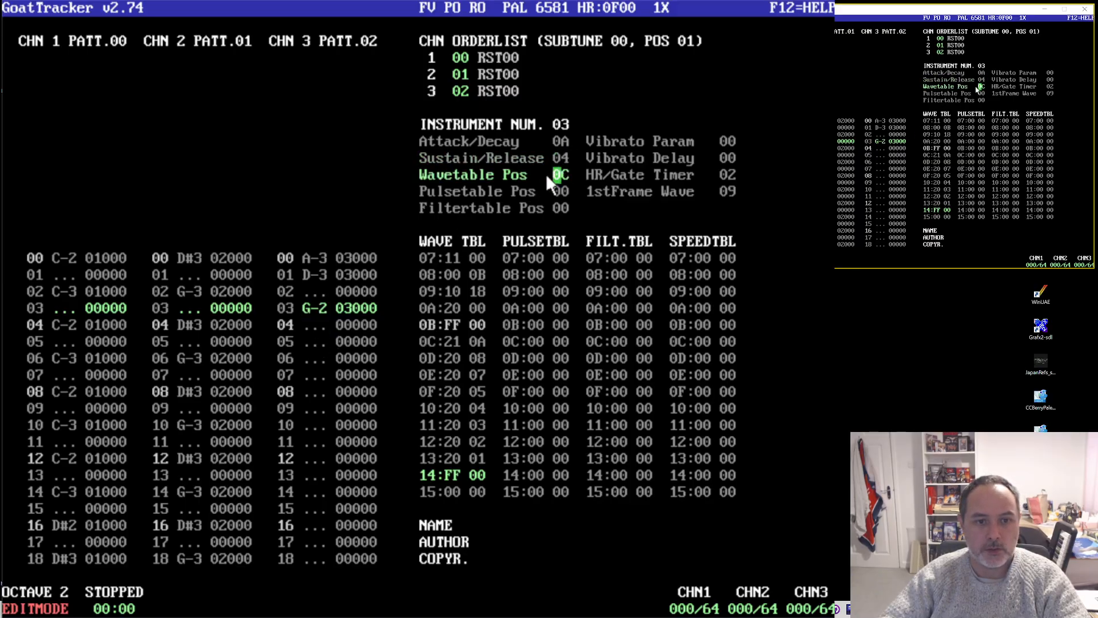
# - Lower the octave to 1 and audition instrument 03 in channel 3 row 03 with E-1 and A-1
pyautogui.click(319, 305)
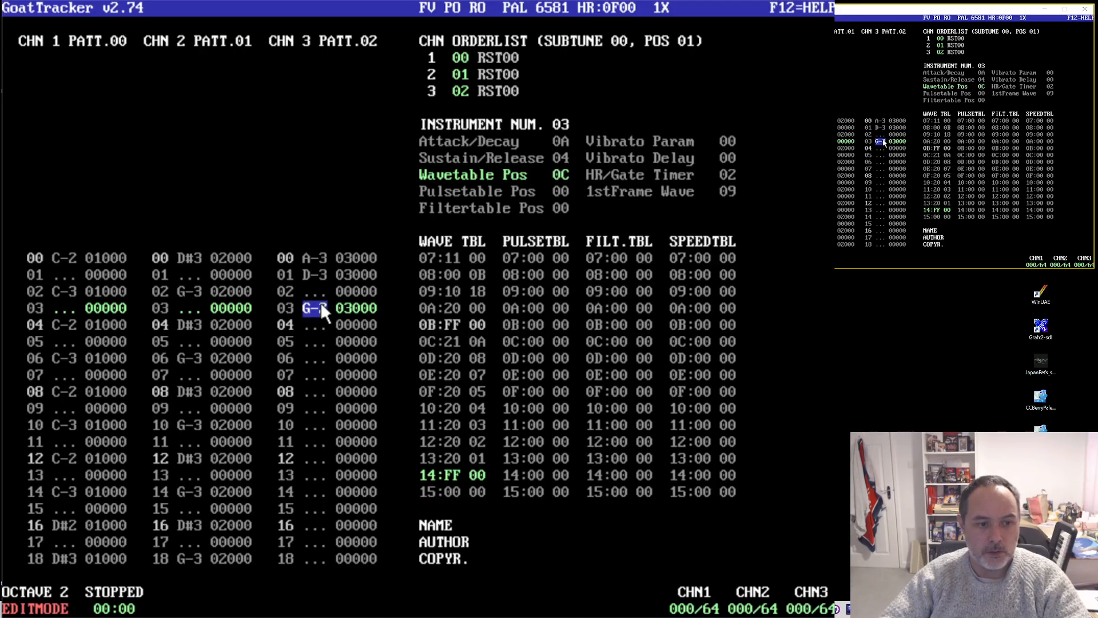
pyautogui.rightClick(63, 591)
pyautogui.press('b')
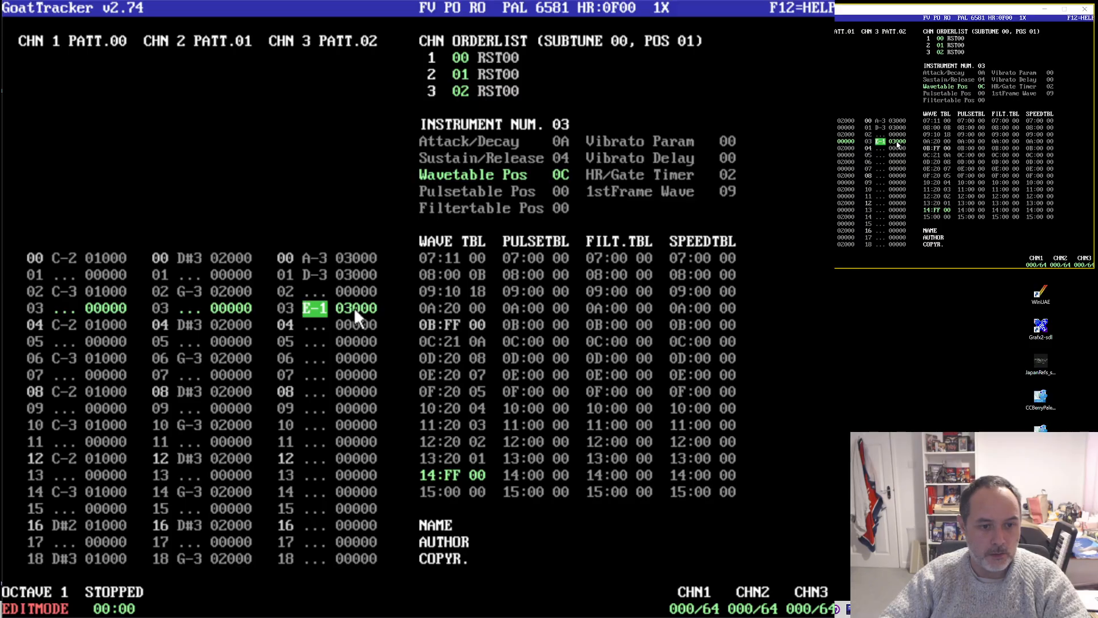
pyautogui.press('n')
# - Change the waveform of wavetable row 0C to 11 and of rows 0E, 10 and 12 to 10
pyautogui.click(450, 346)
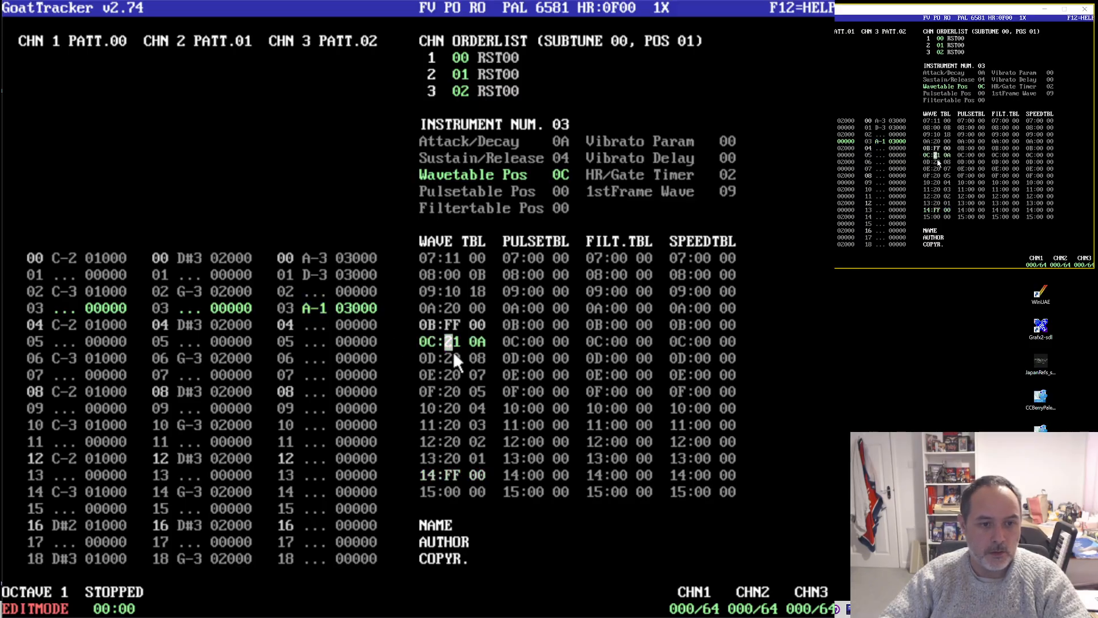
pyautogui.write('1')
pyautogui.click(448, 373)
pyautogui.write('1')
pyautogui.click(449, 403)
pyautogui.write('1')
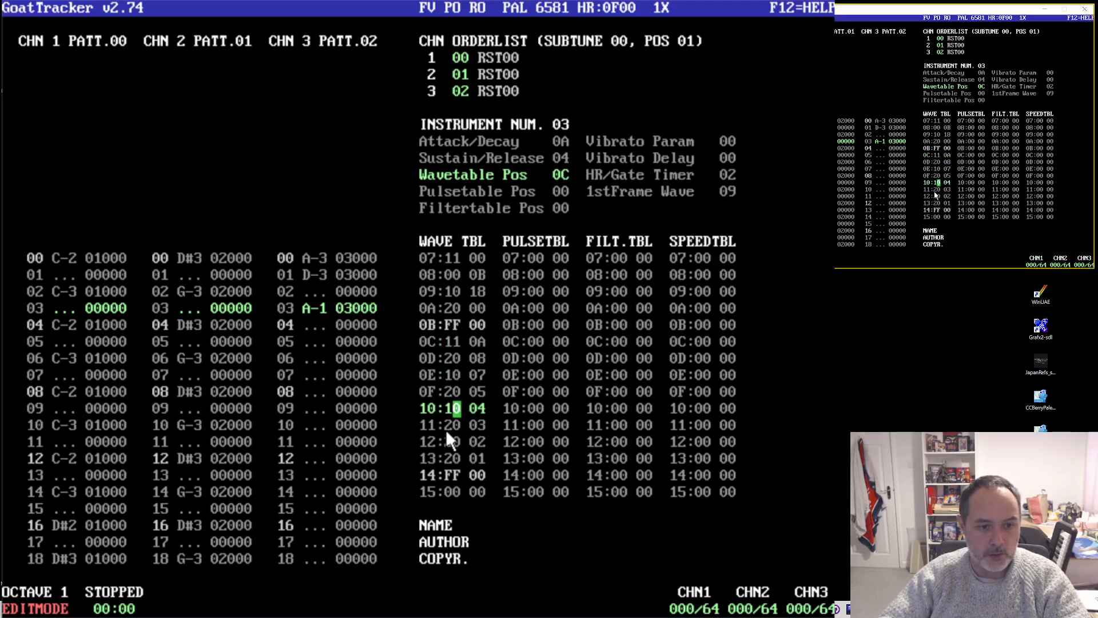
pyautogui.click(449, 437)
pyautogui.write('1')
# - Audition instrument 03 with several notes in channel 3 row 04, ending on C-2
pyautogui.click(313, 315)
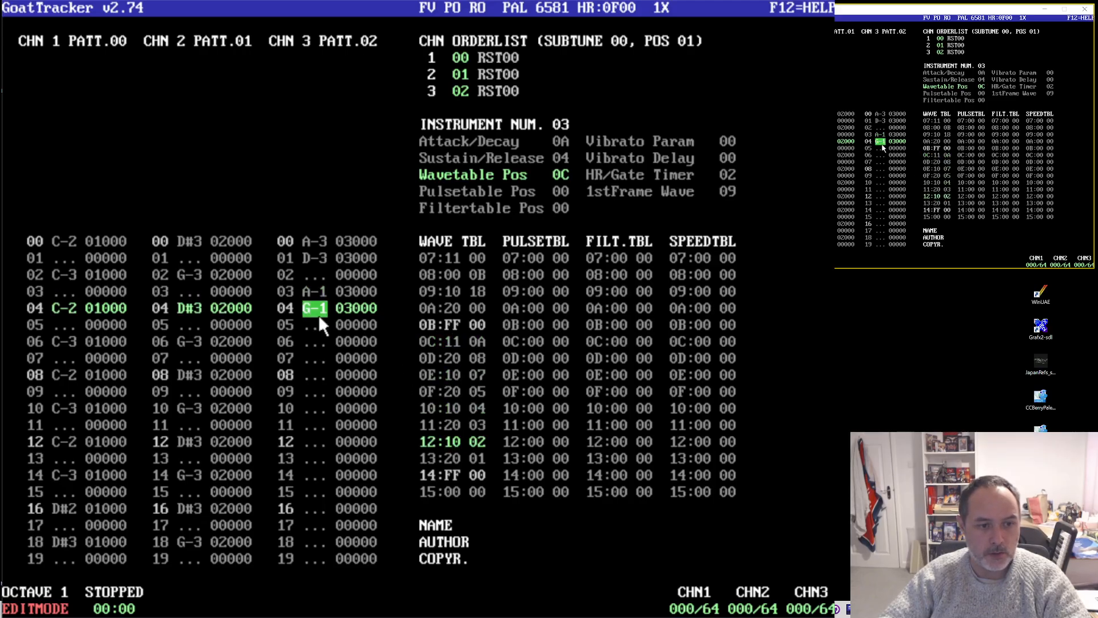
pyautogui.press('r')
pyautogui.press('u')
pyautogui.press('q')
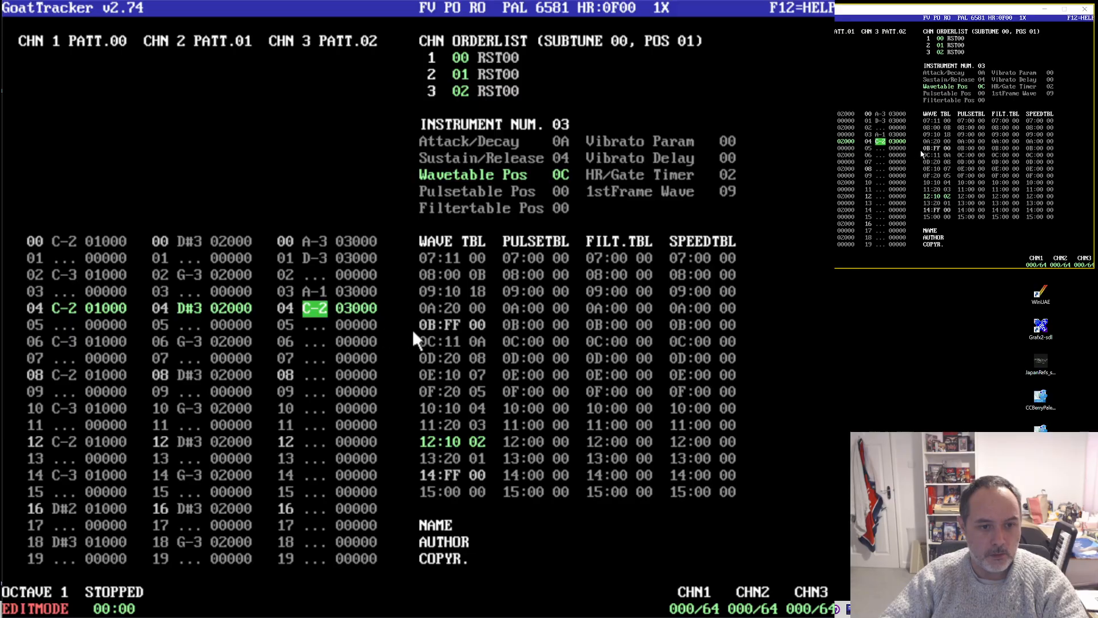
# - Set the waveform of wavetable rows 0D and 0F to 10, and audition with C-2 in channel 3 row 05
pyautogui.click(448, 356)
pyautogui.write('1')
pyautogui.click(325, 307)
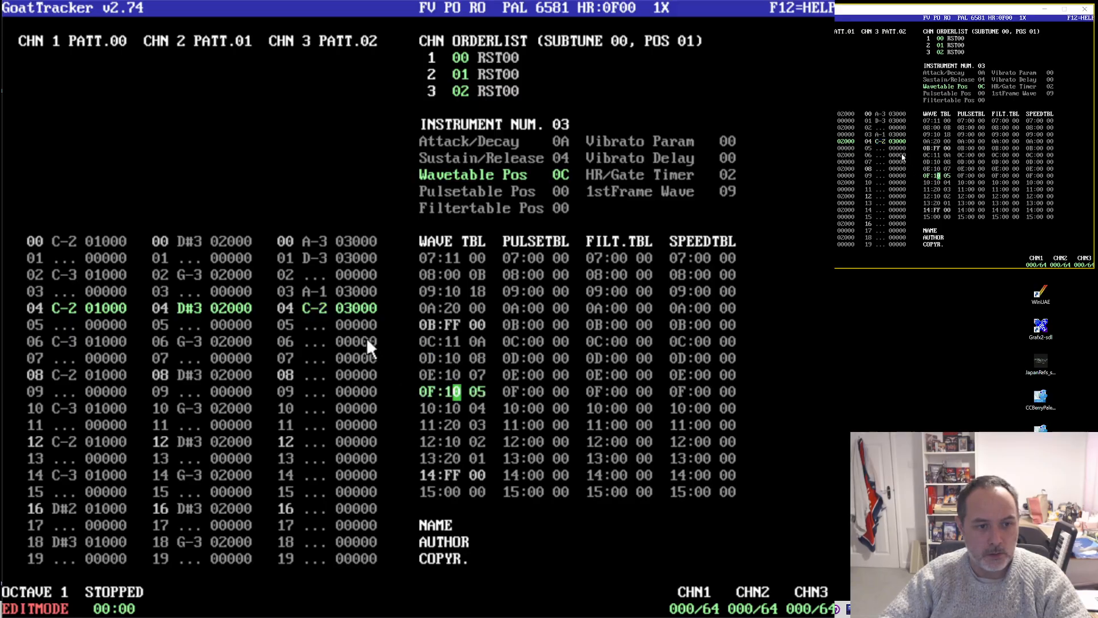
pyautogui.click(322, 320)
# - Set the waveform of wavetable row 0C to 21 and audition D-2, G-1, B-1 and A-1 in channel 3 row 05
pyautogui.click(451, 341)
pyautogui.write('2')
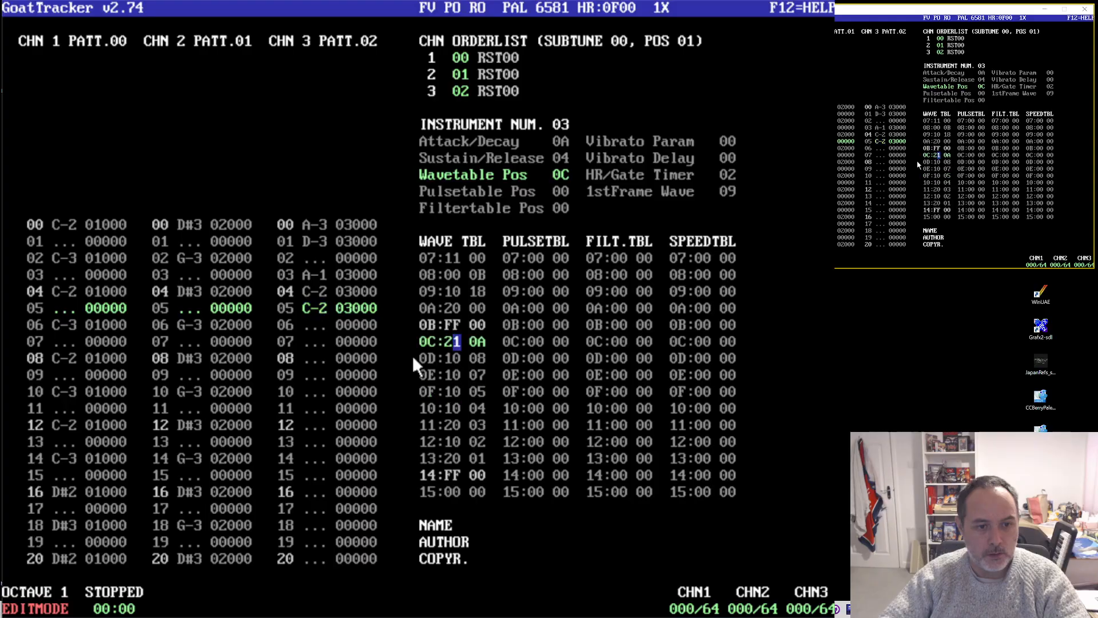
pyautogui.click(319, 315)
pyautogui.press('w')
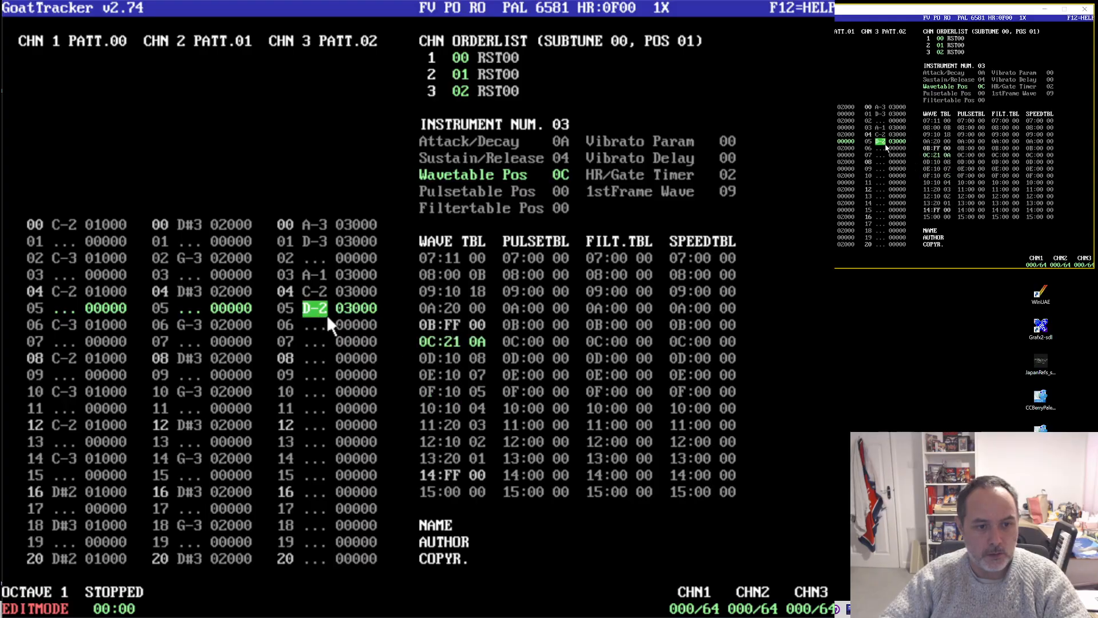
pyautogui.press('b')
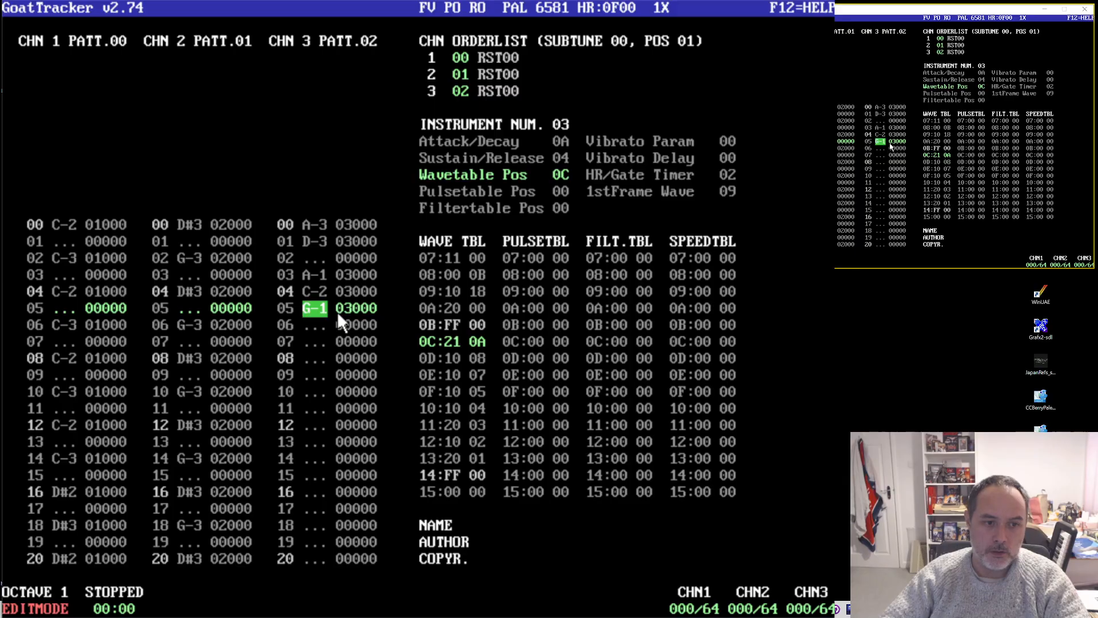
pyautogui.press('m')
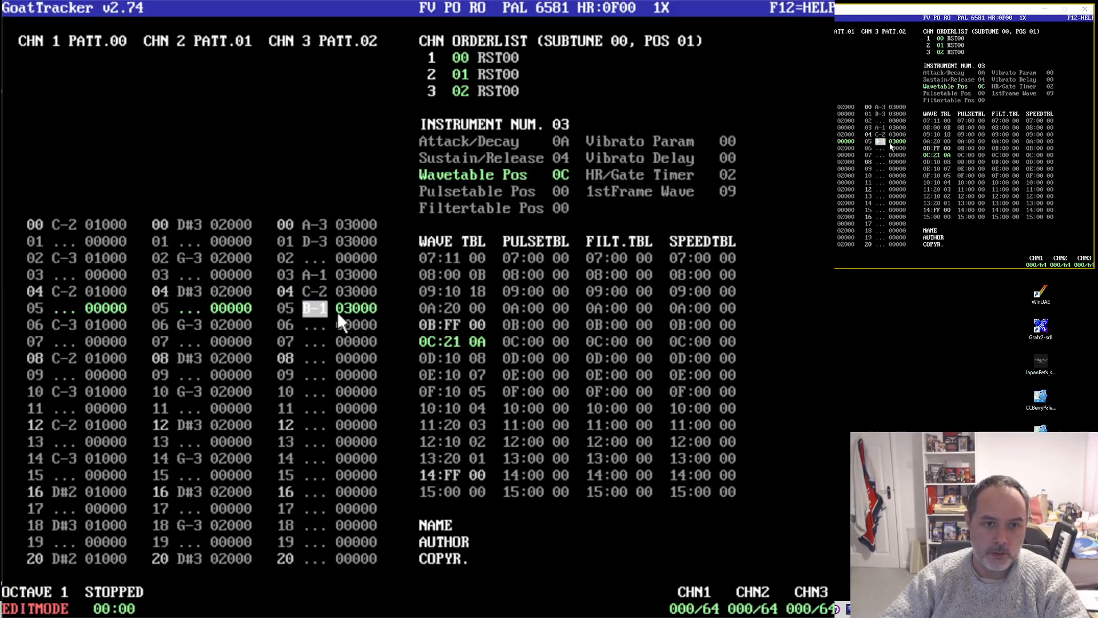
pyautogui.press('n')
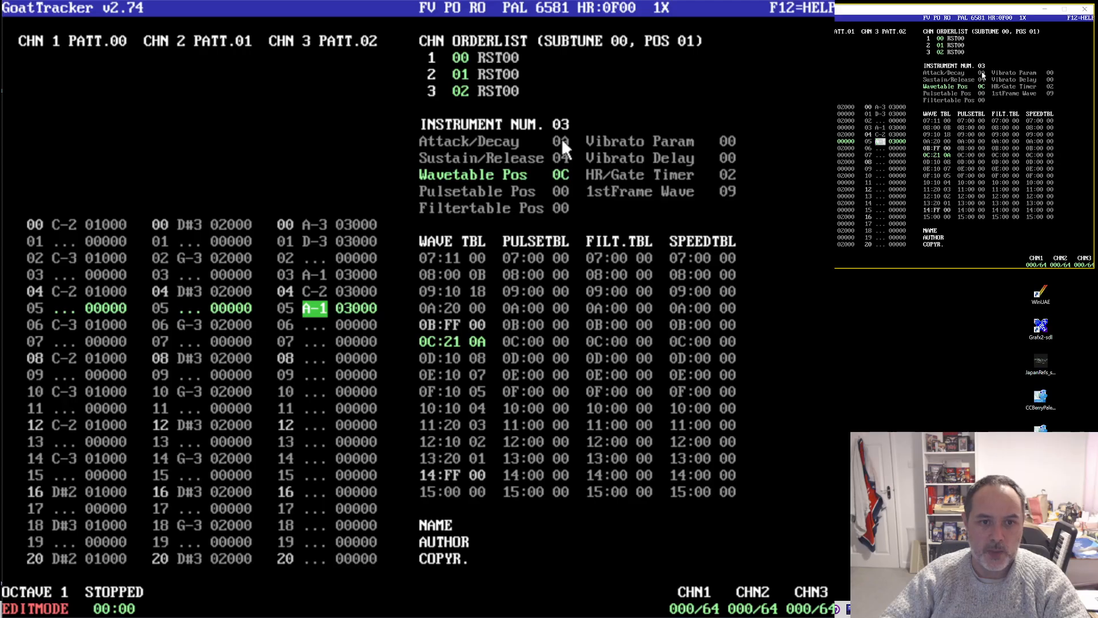
# - Set instrument 03's Attack/Decay to 1A and audition G-1 and E-1 in channel 3 row 07
pyautogui.click(562, 141)
pyautogui.write('1a')
pyautogui.click(321, 339)
pyautogui.press('b')
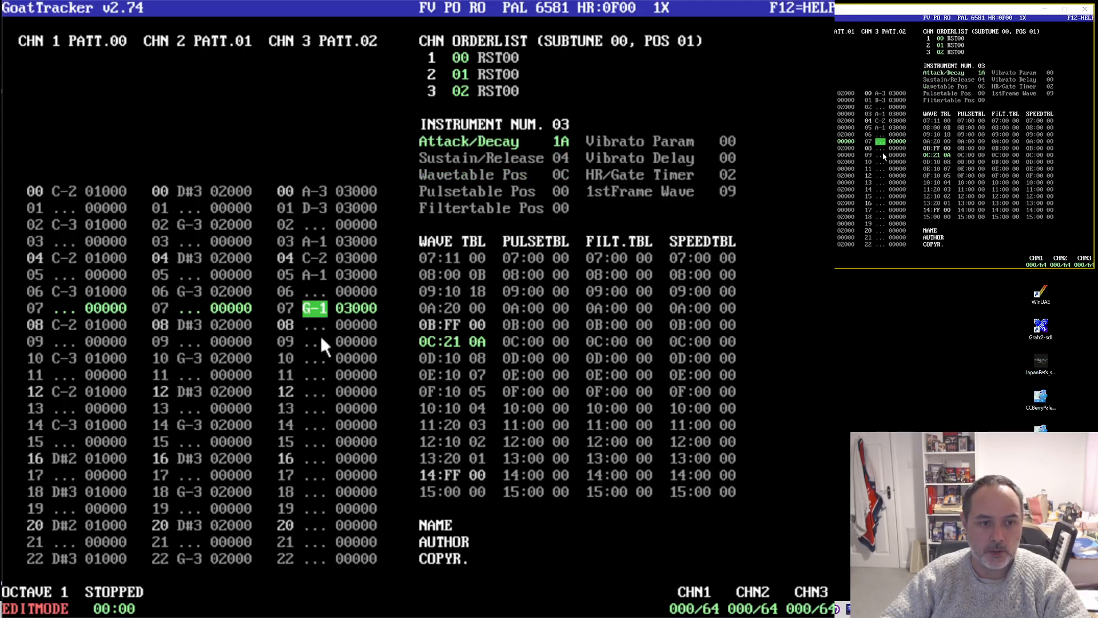
pyautogui.write('c')
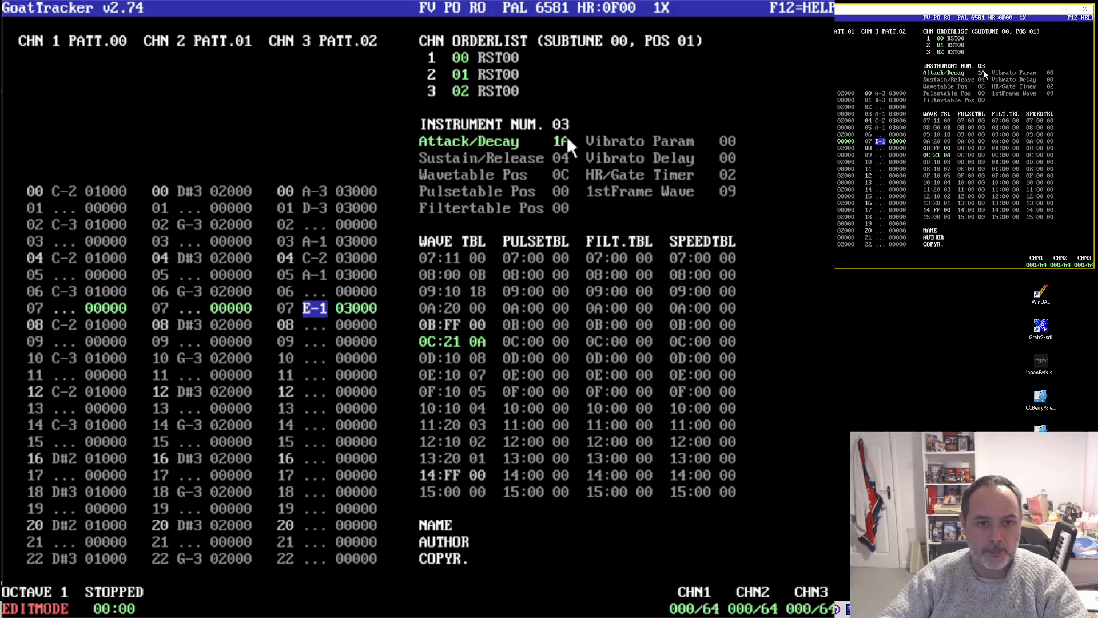
# - Change instrument 03's Attack/Decay to 1F and audition E-2 and A-2 in channel 3 row 08
pyautogui.write('f')
pyautogui.click(312, 324)
pyautogui.press('e')
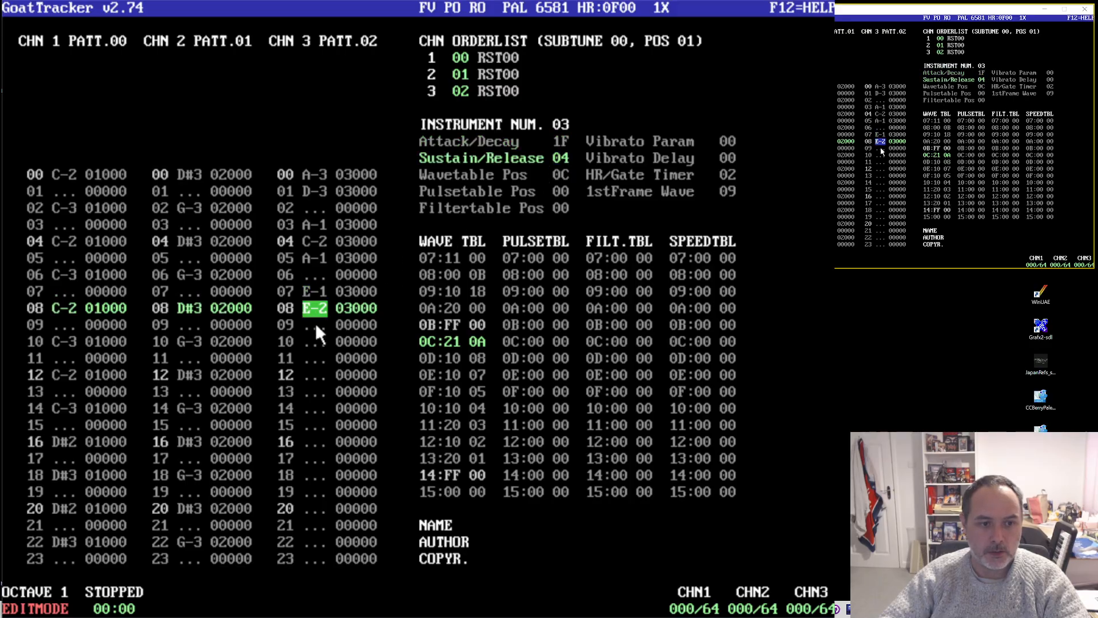
pyautogui.press('y')
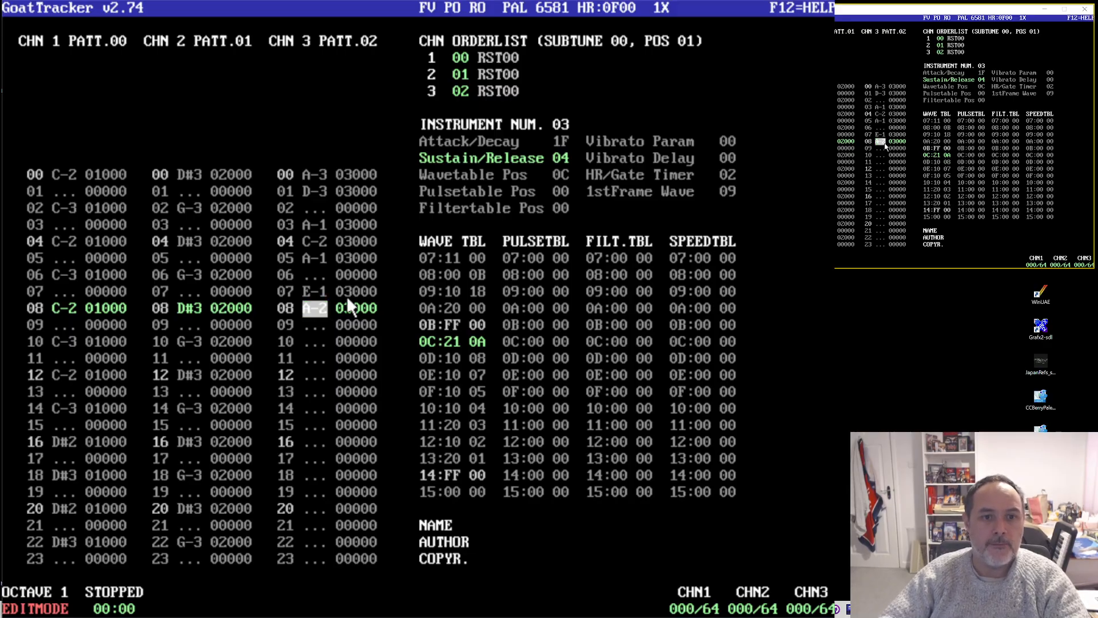
# - Raise the octave to 2 and audition A-3, E-3 and C-3 in channel 3 row 08
pyautogui.click(75, 590)
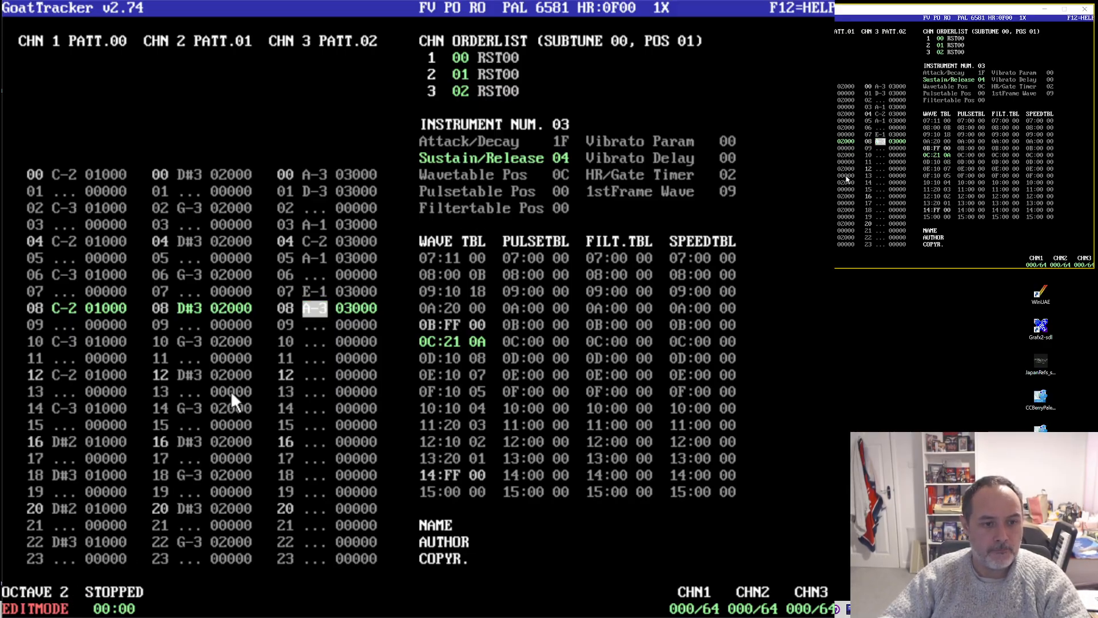
pyautogui.press('y')
pyautogui.press('w')
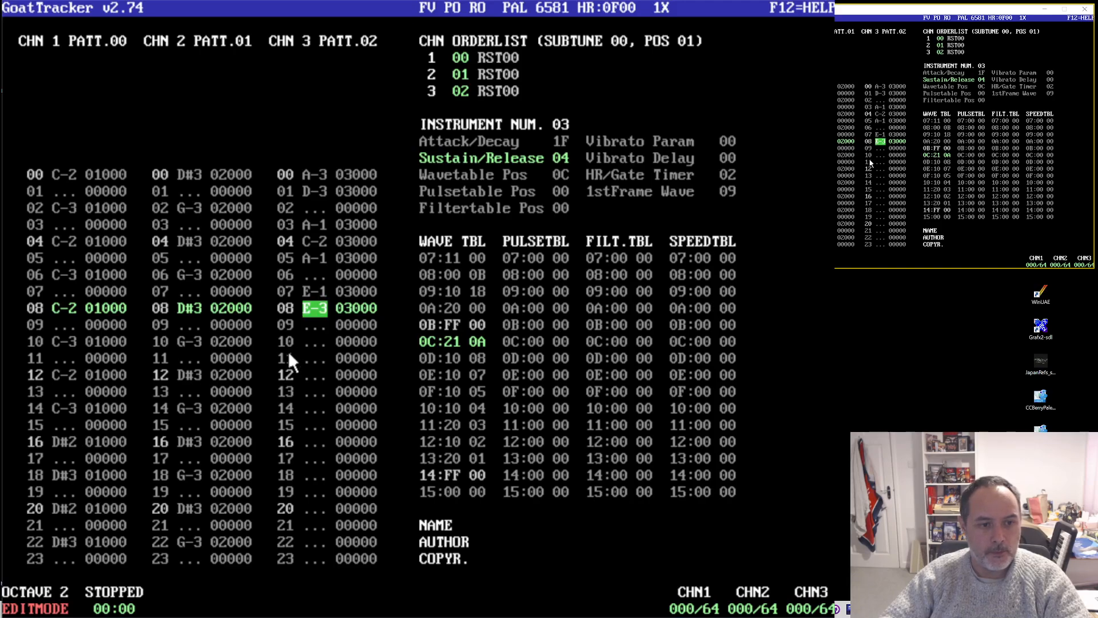
pyautogui.press('t')
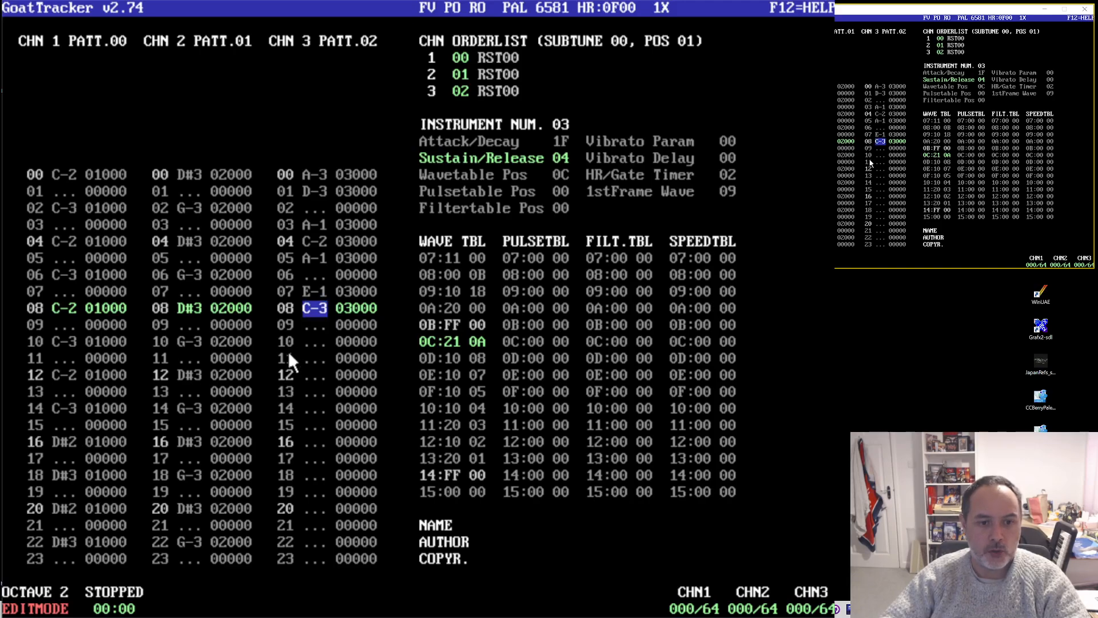
pyautogui.press('q')
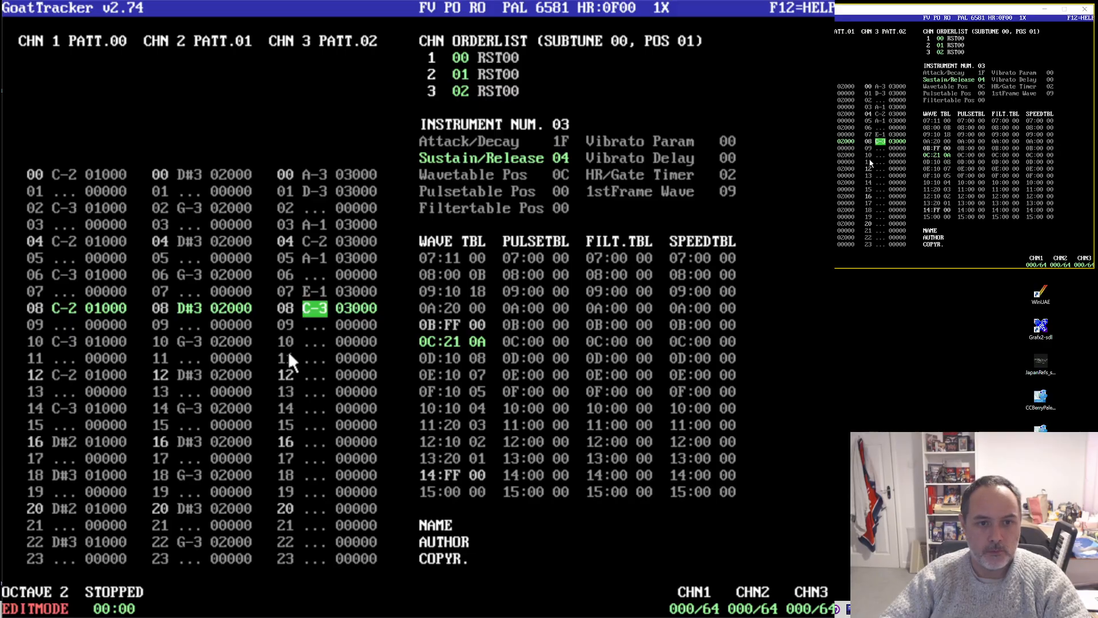
# - Set instrument 03's Sustain/Release to 02 and audition it with D-3 in channel 3 row 09
pyautogui.click(565, 156)
pyautogui.write('2')
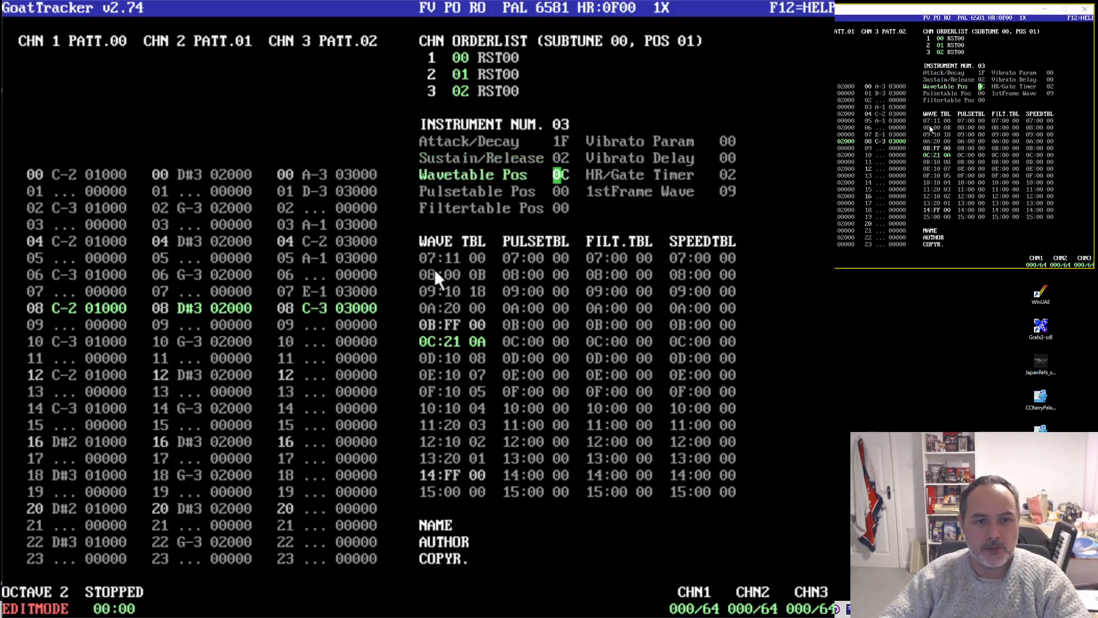
pyautogui.click(305, 324)
pyautogui.press('e')
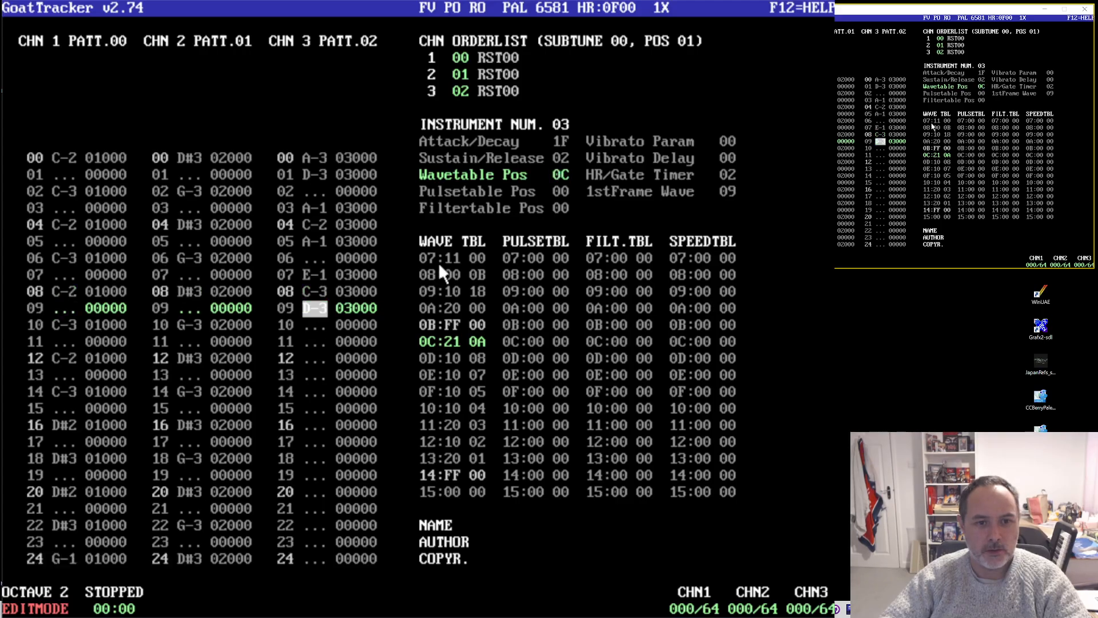
# - Set instrument 03's Attack/Decay to 1A and audition E-3 in channel 3 row 09, plus E-3 and F-3 in row 11
pyautogui.click(564, 142)
pyautogui.write('a')
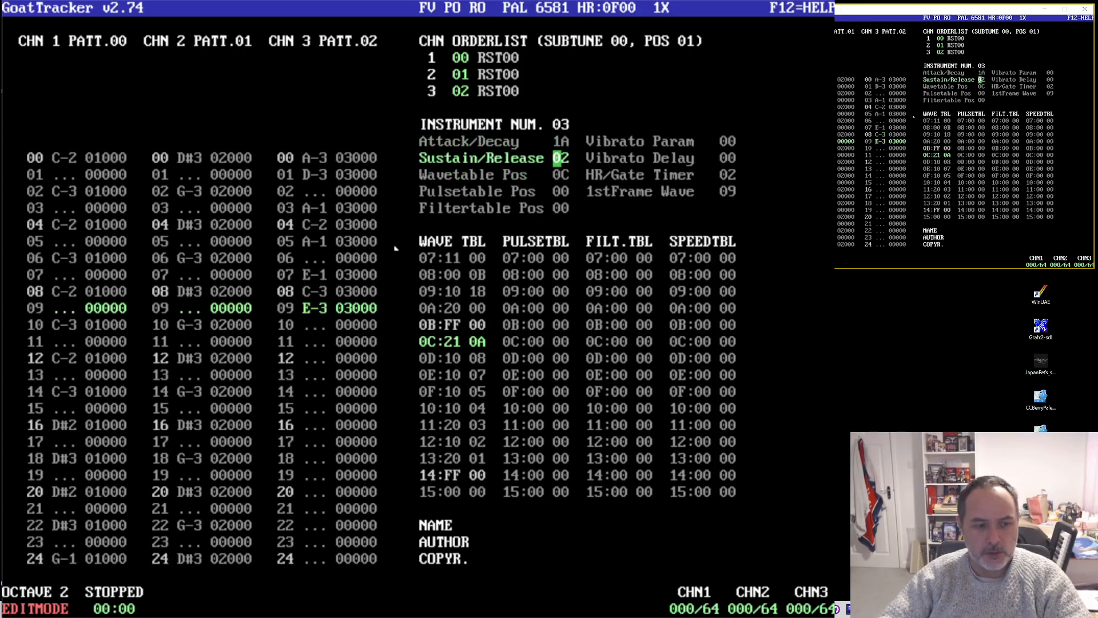
pyautogui.click(314, 338)
pyautogui.press('r')
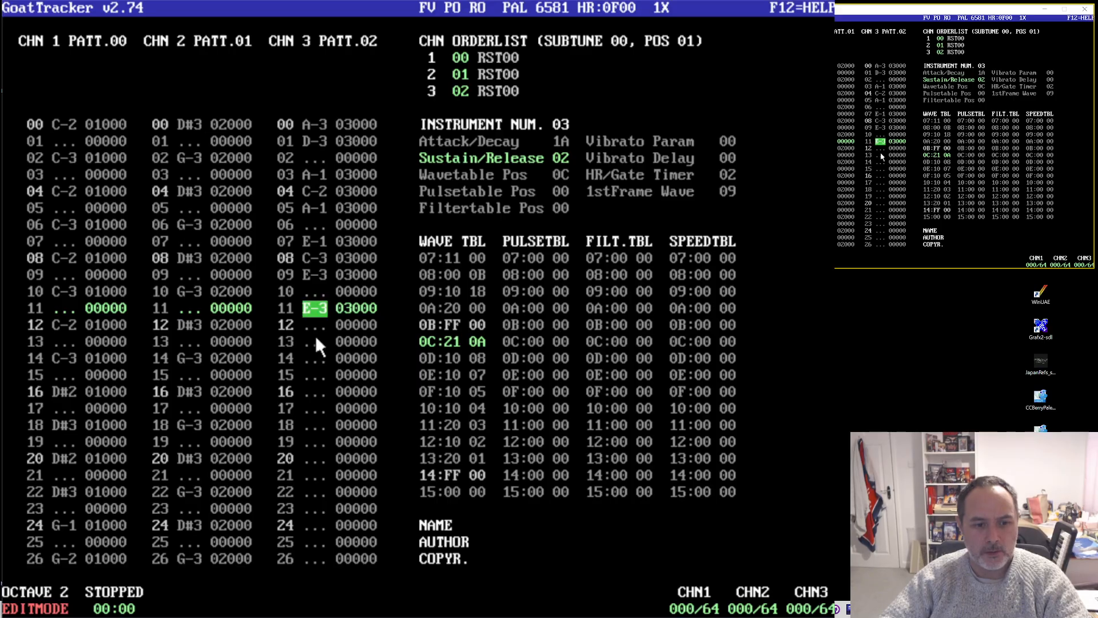
pyautogui.press('r')
# - Set wavetable row 0D's waveform to 11 and audition F-3 and D-3 in channel 3 row 12
pyautogui.click(454, 358)
pyautogui.write('11')
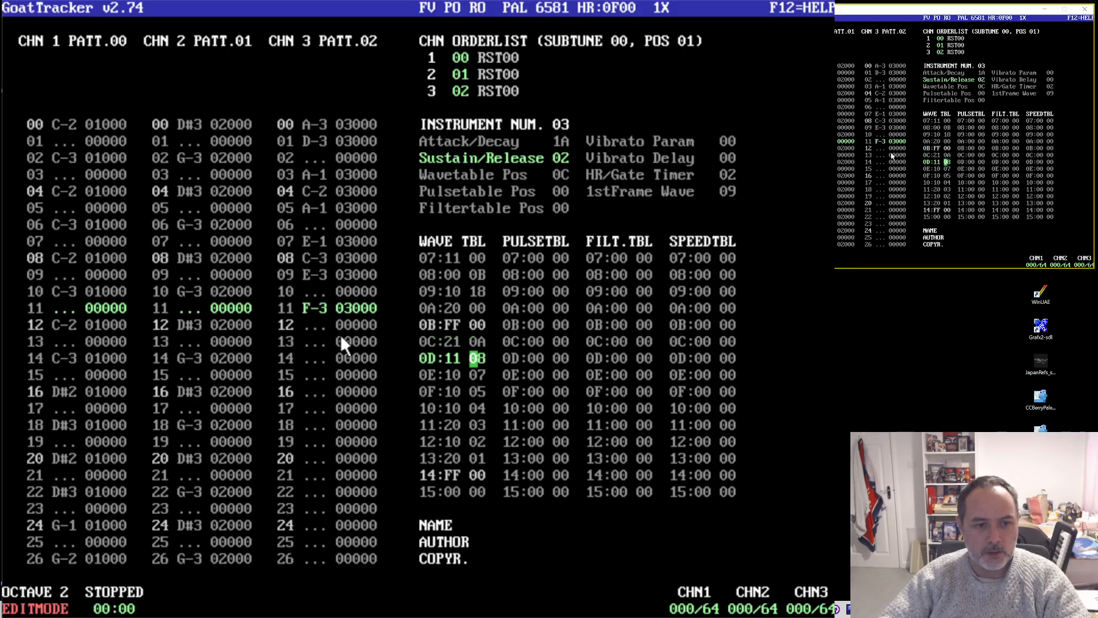
pyautogui.click(312, 326)
pyautogui.press('r')
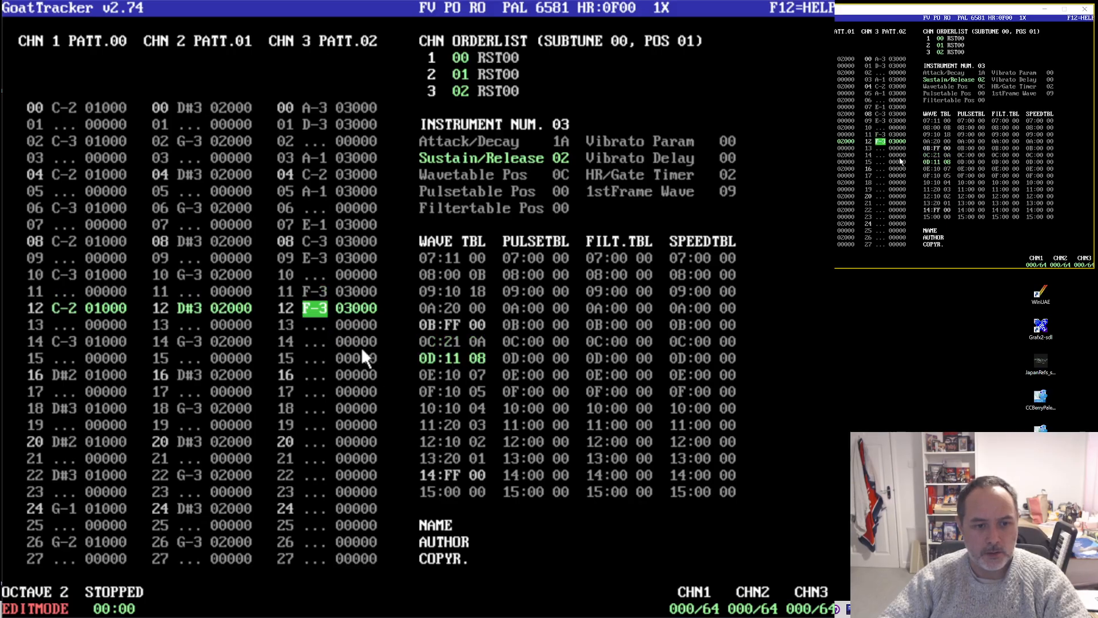
pyautogui.press('w')
# - Point the wavetable jump in row 14 to 13 and audition F-3, F-2 and A-2 in channel 3 row 14
pyautogui.click(481, 477)
pyautogui.write('13')
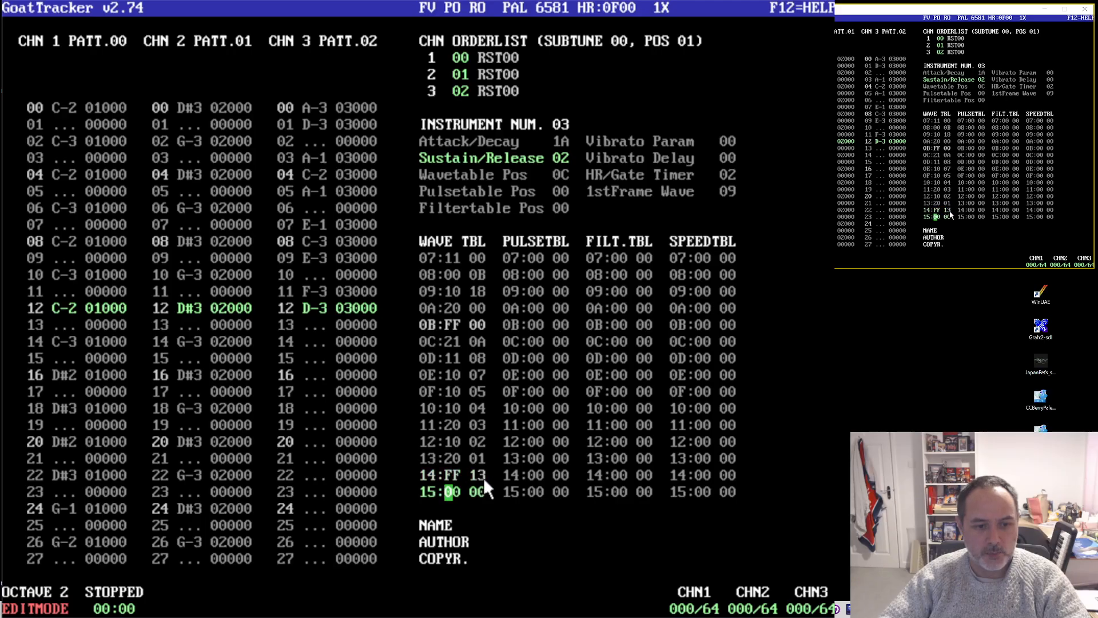
pyautogui.click(320, 346)
pyautogui.press('r')
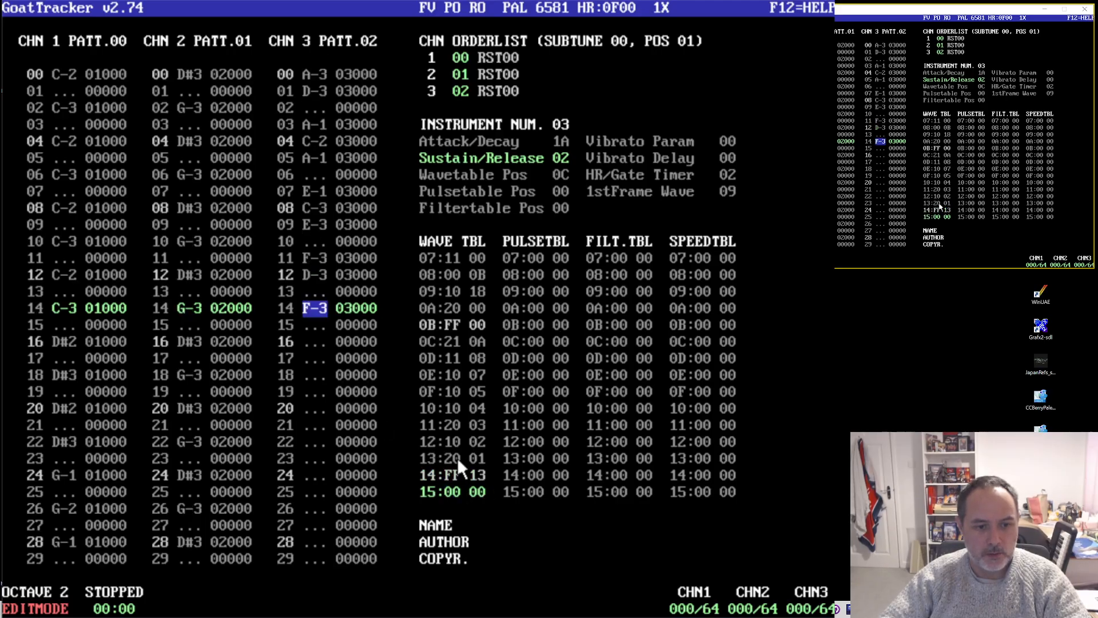
pyautogui.press('v')
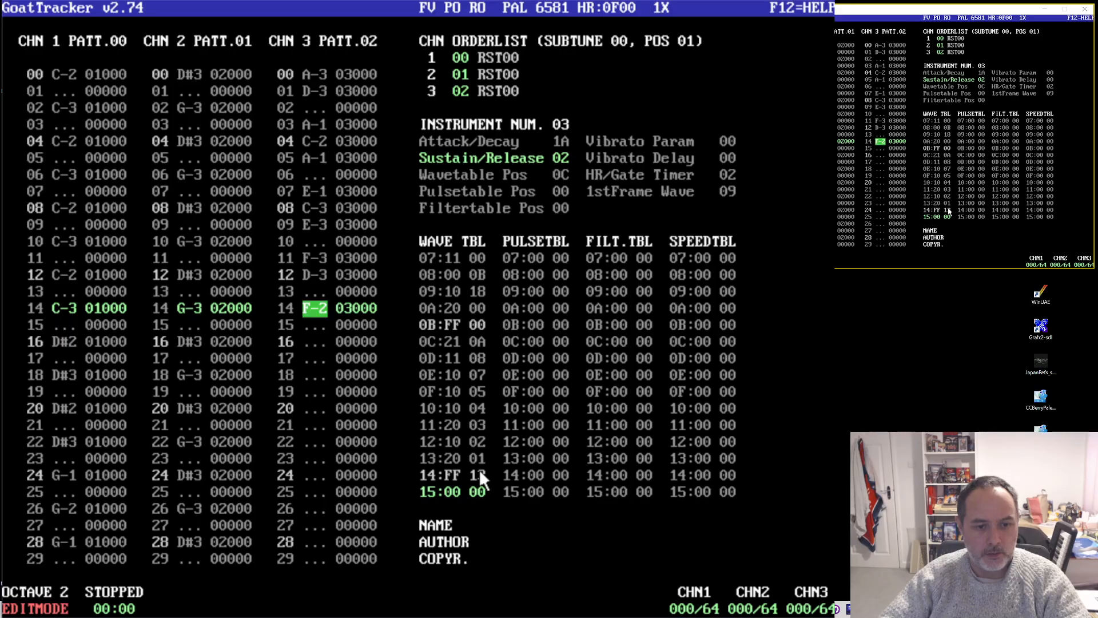
pyautogui.press('n')
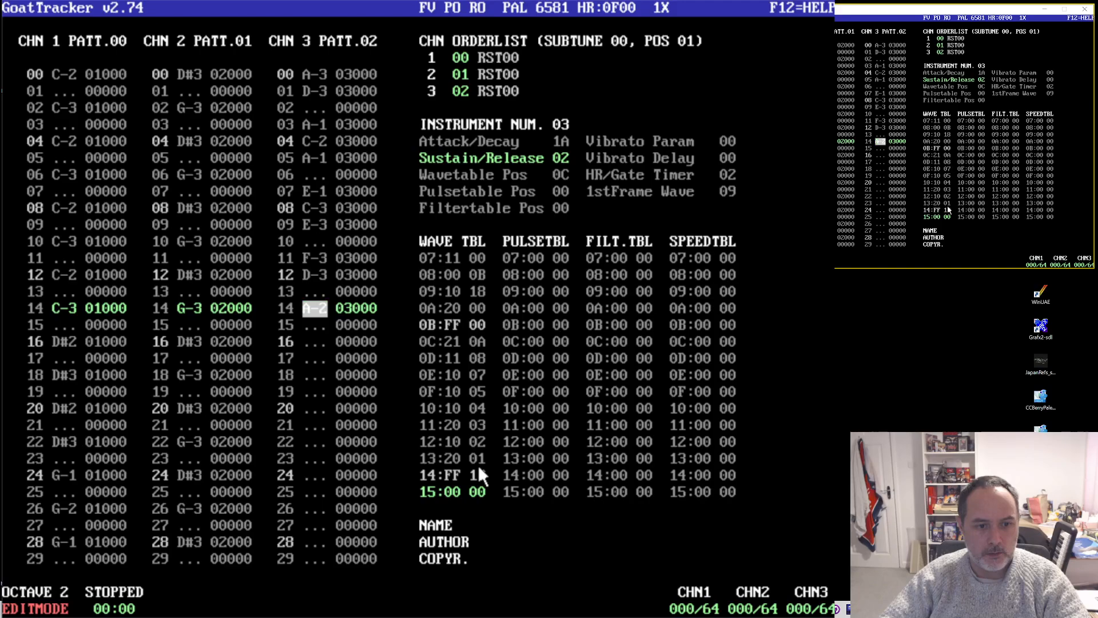
# - Set wavetable row 0C's note value to 1B and audition E-3 and D-2 in channel 3 row 17
pyautogui.click(475, 342)
pyautogui.write('1B')
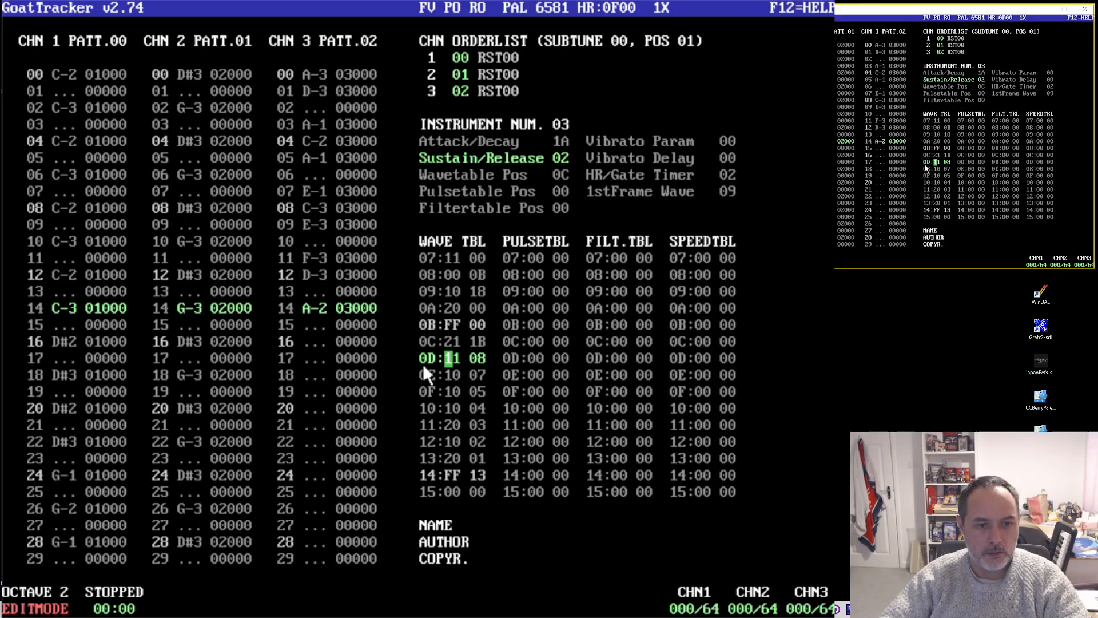
pyautogui.click(319, 350)
pyautogui.press('e')
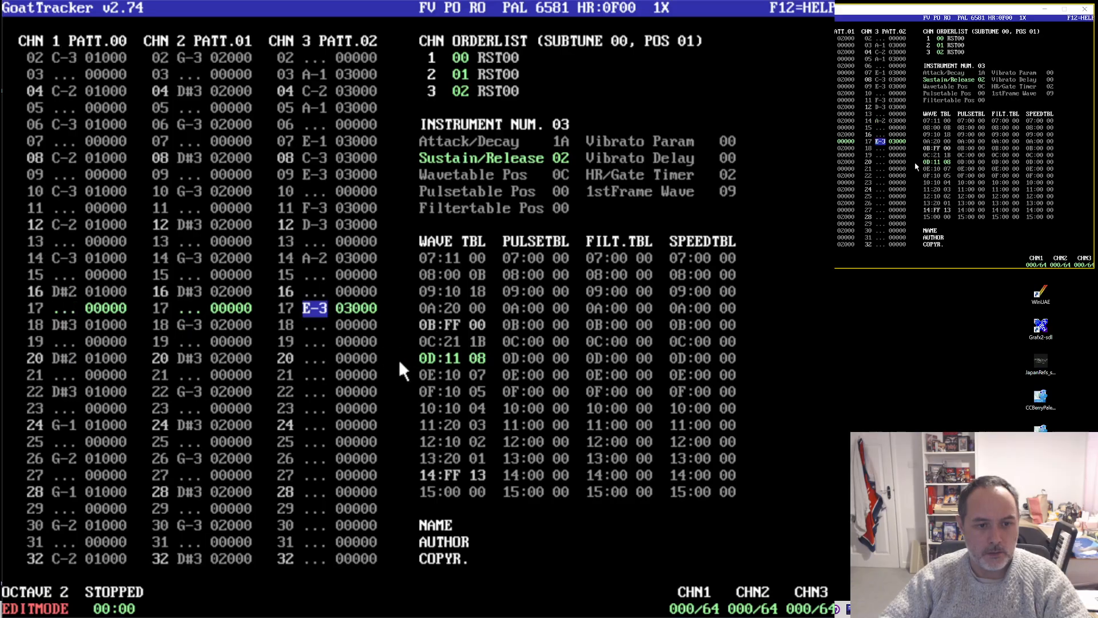
pyautogui.press('x')
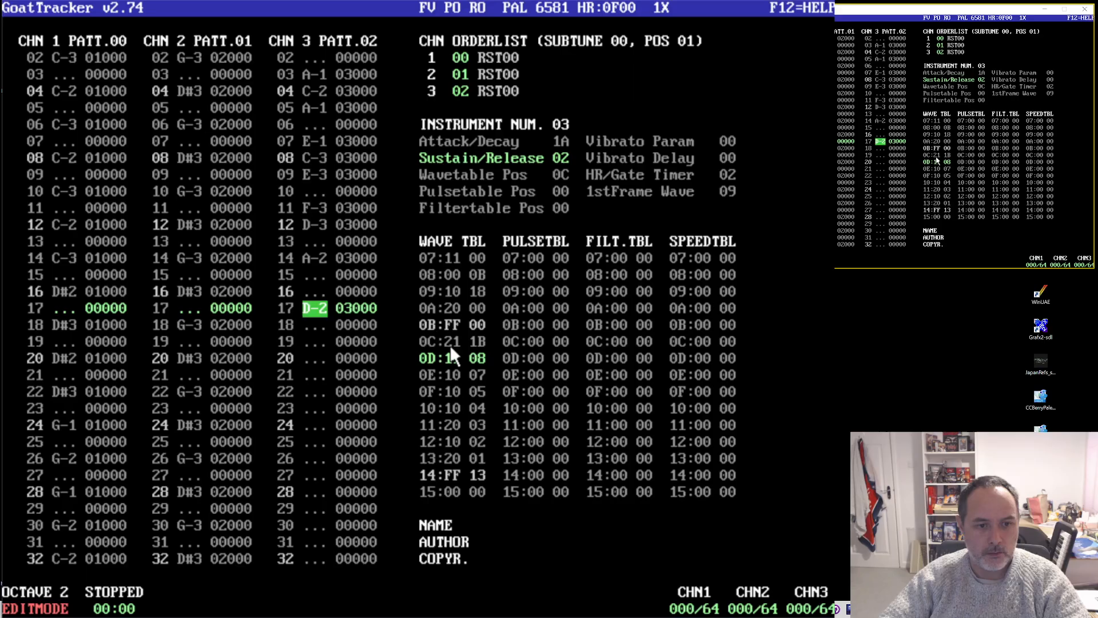
# - Change wavetable row 0C's waveform to 11 and audition it with D-2 in channel 3 row 19
pyautogui.click(449, 342)
pyautogui.write('1')
pyautogui.click(314, 350)
pyautogui.press('v')
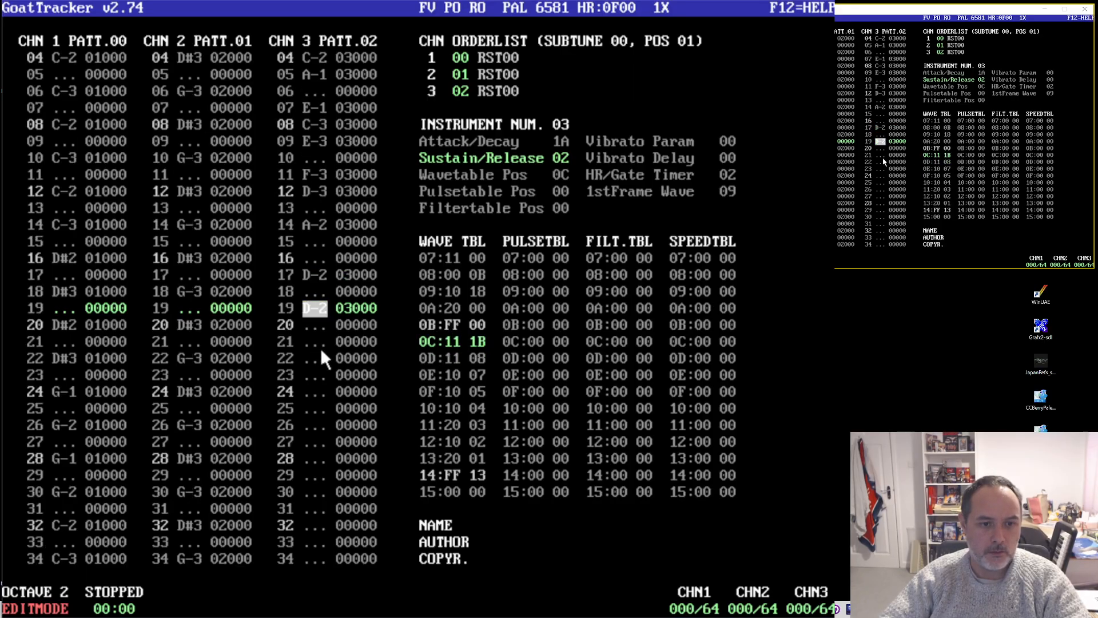
pyautogui.press('x')
# - Set wavetable row 0C's note value to 0C and audition it with E-2 in channel 3 row 22
pyautogui.click(477, 342)
pyautogui.write('0c')
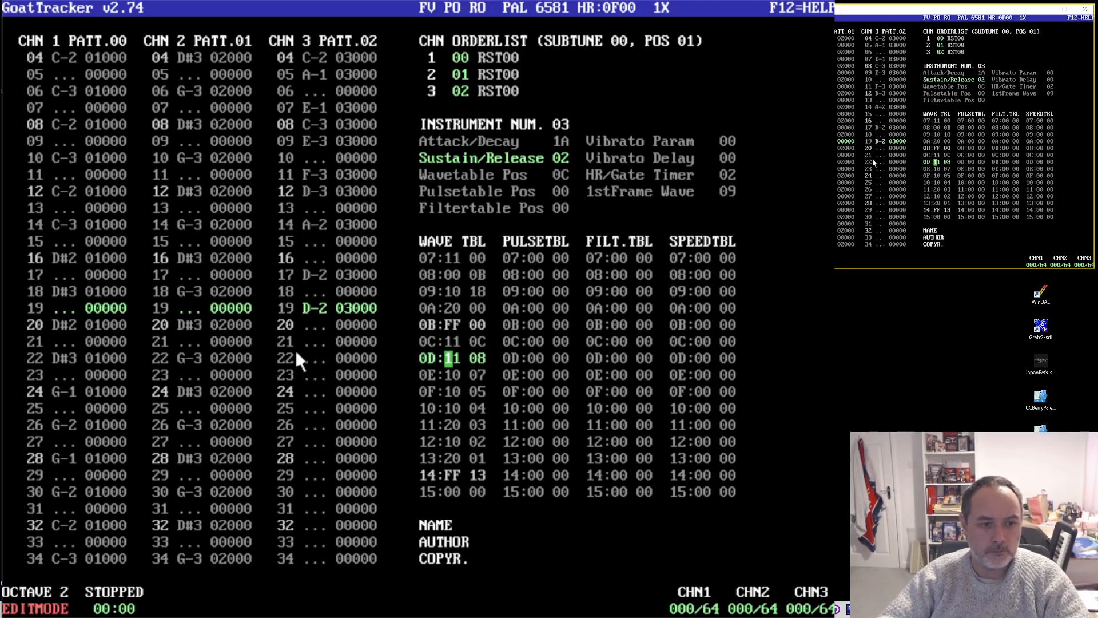
pyautogui.click(311, 357)
pyautogui.press('c')
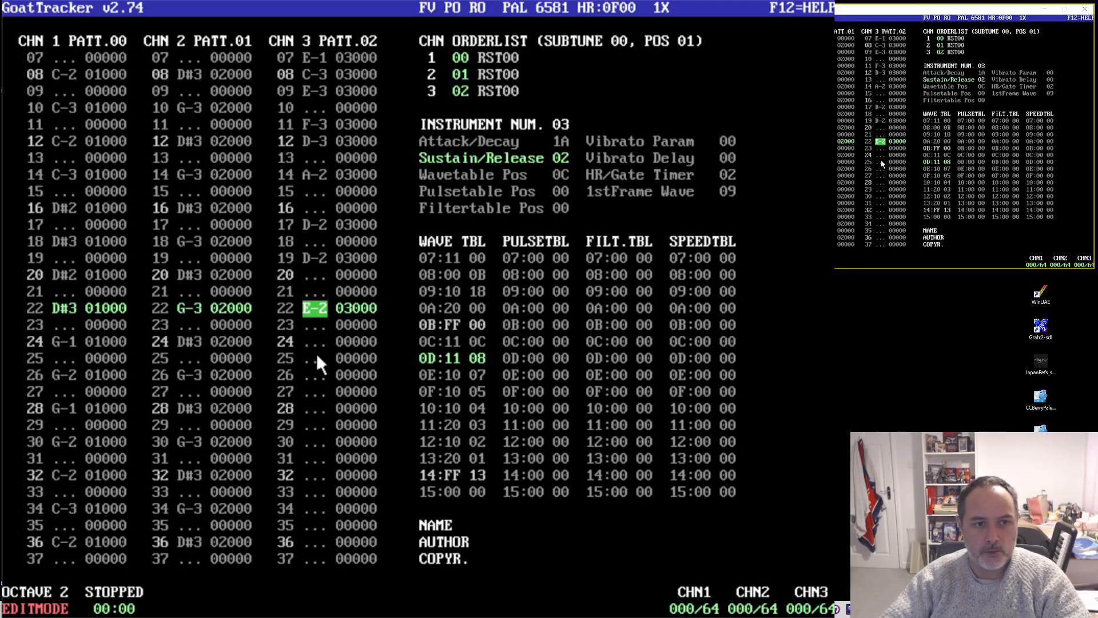
# - Delete all the test notes from channel 3's pattern 02
pyautogui.press('Up')
pyautogui.press('Up')
pyautogui.press('Up')
pyautogui.press('Up')
pyautogui.press('Up')
pyautogui.press('Up')
pyautogui.press('Up')
pyautogui.press('Up')
pyautogui.press('Up')
pyautogui.press('Up')
pyautogui.press('Up')
pyautogui.press('Up')
pyautogui.press('Up')
pyautogui.press('Up')
pyautogui.press('Up')
pyautogui.press('Up')
pyautogui.press('Up')
pyautogui.press('Up')
pyautogui.press('Up')
pyautogui.press('Up')
pyautogui.press('Up')
pyautogui.press('Up')
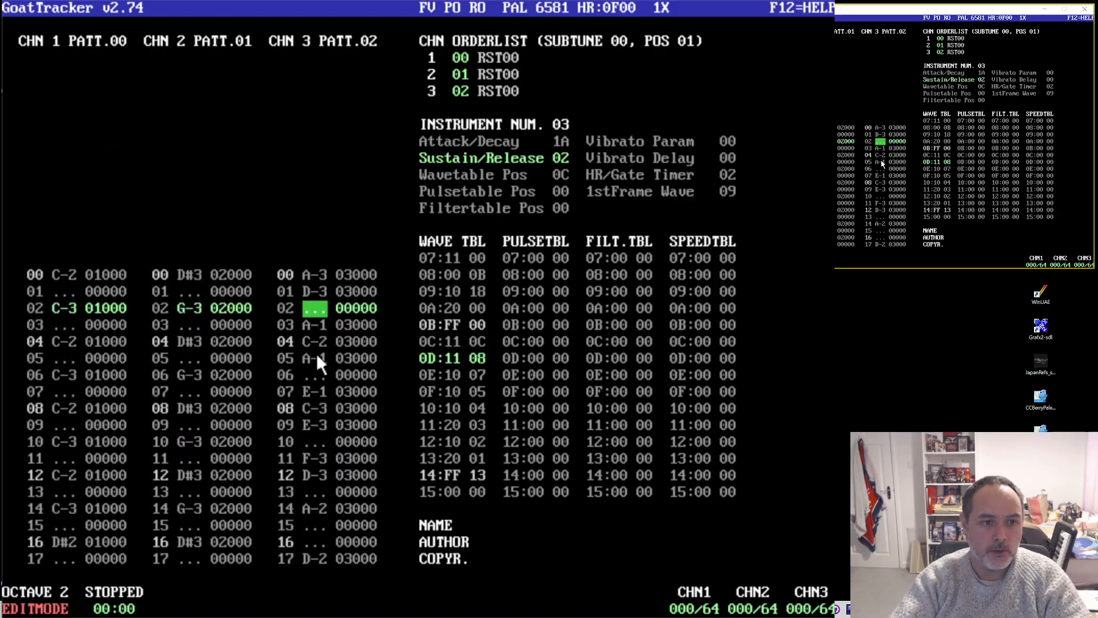
pyautogui.press('Delete')
pyautogui.press('Delete')
pyautogui.press('Delete')
pyautogui.press('Delete')
pyautogui.press('Delete')
pyautogui.press('Delete')
pyautogui.press('Delete')
pyautogui.press('Delete')
pyautogui.press('Delete')
pyautogui.press('Delete')
pyautogui.press('Delete')
pyautogui.press('Delete')
pyautogui.press('Delete')
pyautogui.press('Delete')
pyautogui.press('Delete')
pyautogui.press('Delete')
pyautogui.press('Delete')
pyautogui.press('Delete')
pyautogui.press('Delete')
pyautogui.press('Delete')
pyautogui.press('Delete')
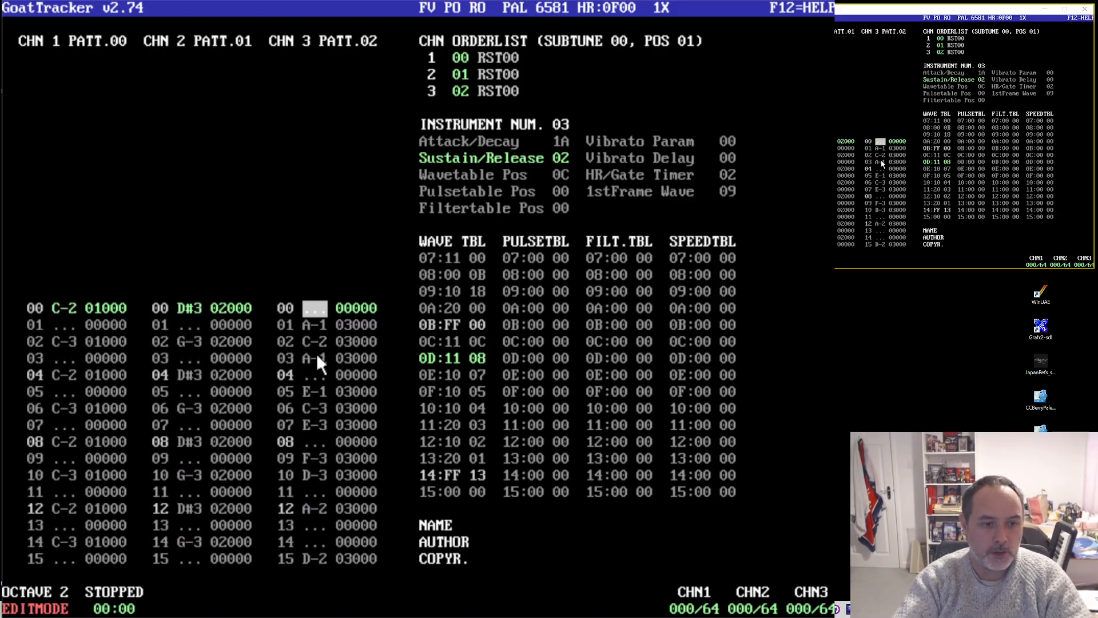
# - Lower the octave to 1 and enter C-2 with instrument 03 in channel 3 row 00
pyautogui.press('c')
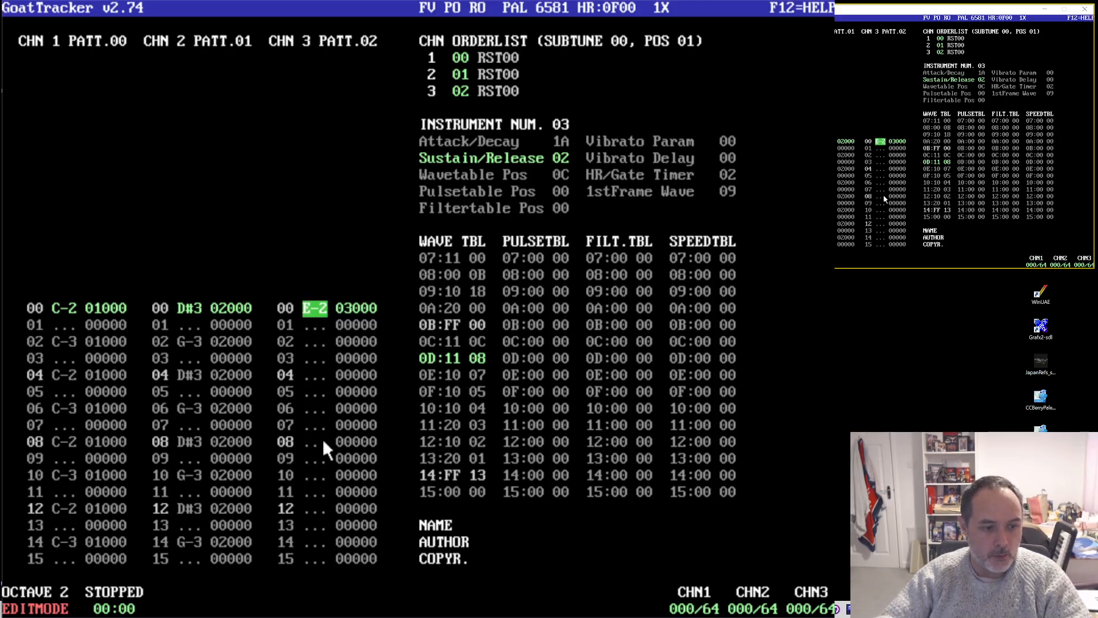
pyautogui.rightClick(64, 589)
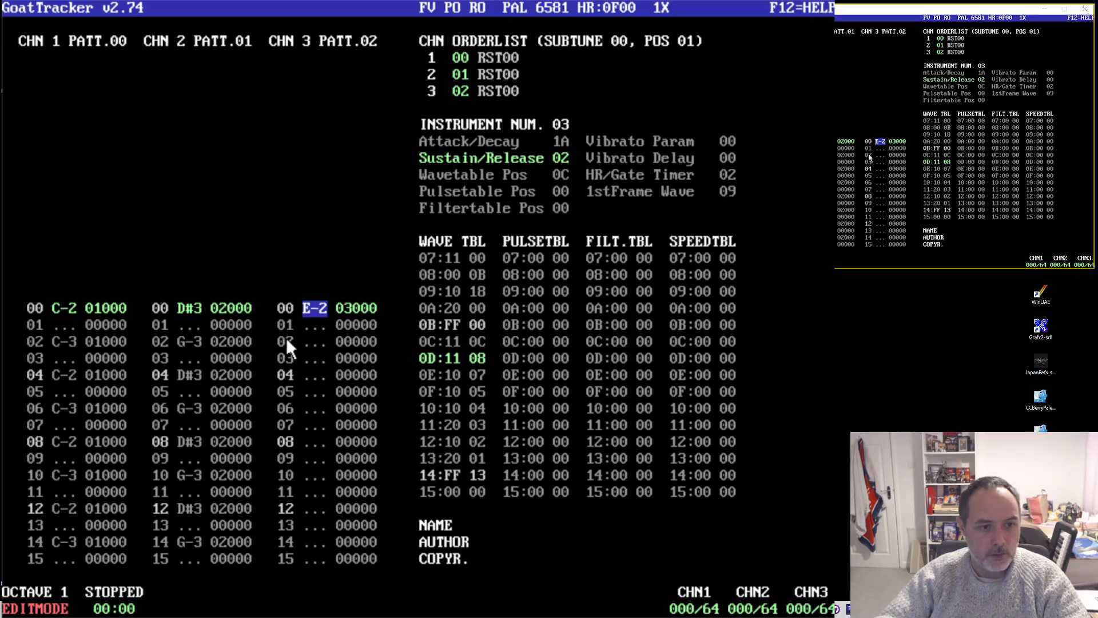
pyautogui.press('w')
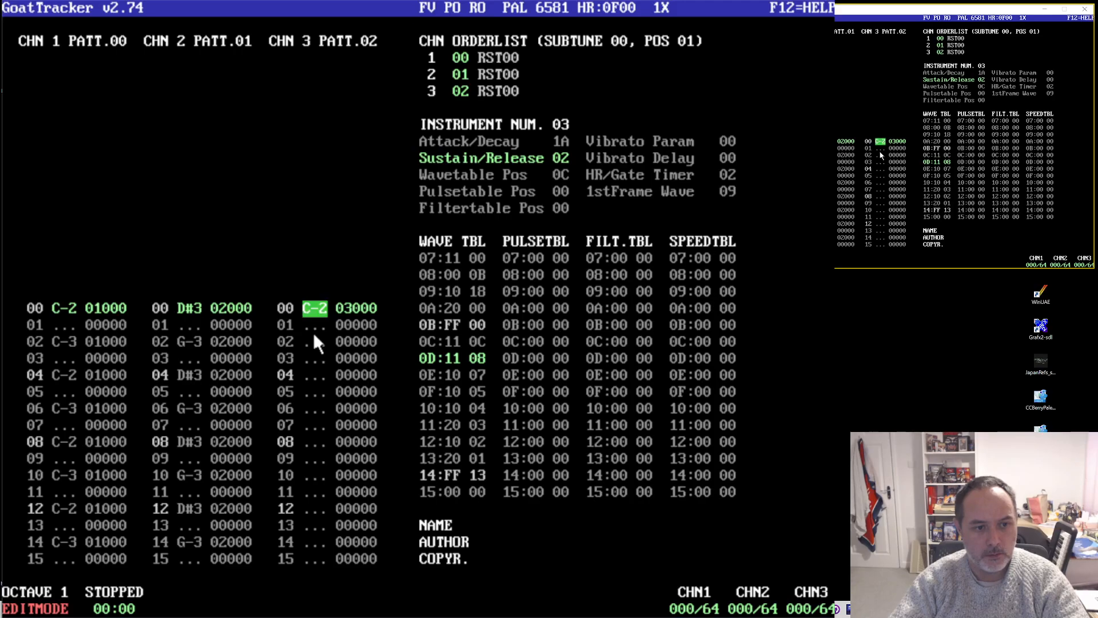
# - Enter C-2 with instrument 03 in channel 3 rows 04, 08 and 12
pyautogui.press('Down')
pyautogui.press('Down')
pyautogui.press('Down')
pyautogui.press('Down')
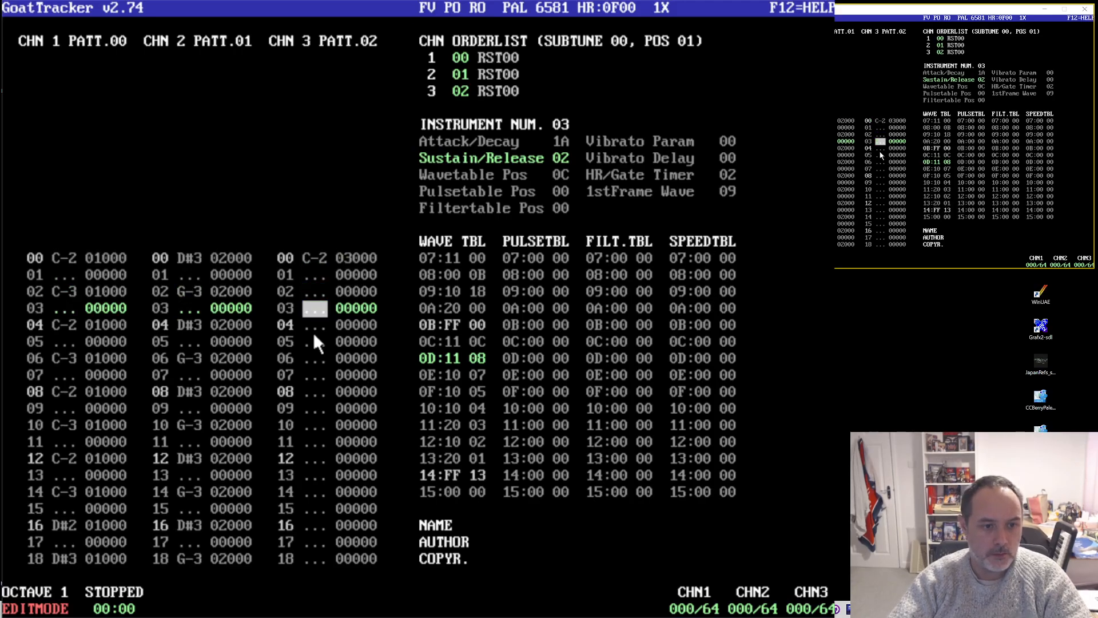
pyautogui.press('q')
pyautogui.press('Down')
pyautogui.press('Down')
pyautogui.press('Down')
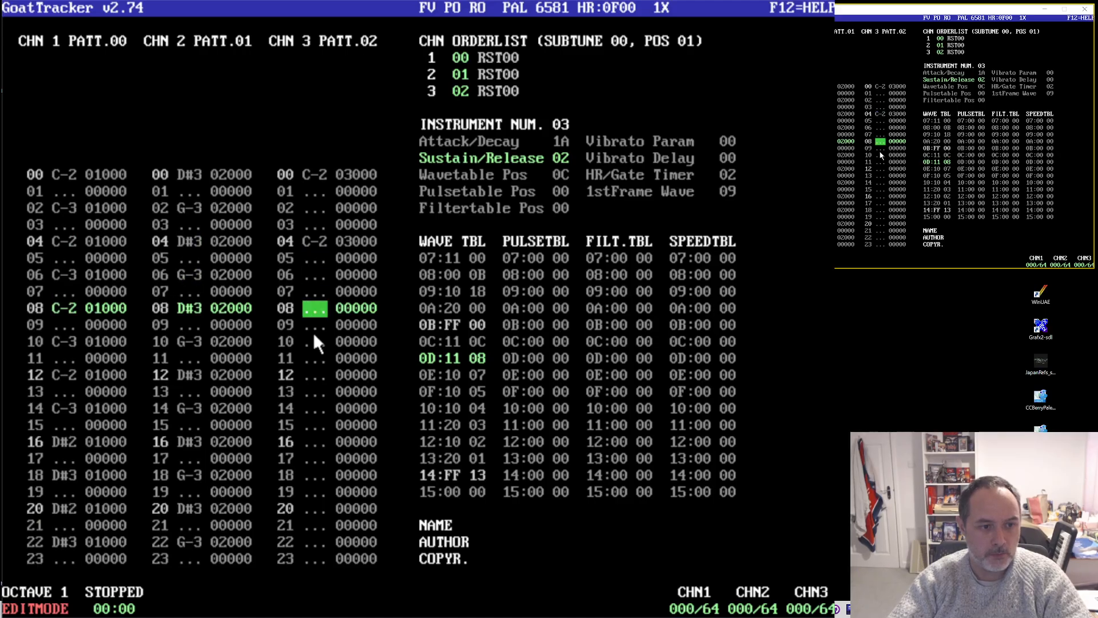
pyautogui.press('q')
pyautogui.press('Down')
pyautogui.press('Down')
pyautogui.press('Down')
pyautogui.press('q')
# - Copy channel 3 rows 00 to 12 and paste the block three times in succession from row 16
pyautogui.hotkey('shift', 'Up')
pyautogui.hotkey('shift', 'Up')
pyautogui.hotkey('shift', 'Up')
pyautogui.hotkey('shift', 'Up')
pyautogui.hotkey('shift', 'Up')
pyautogui.hotkey('shift', 'Up')
pyautogui.hotkey('shift', 'Up')
pyautogui.hotkey('shift', 'Up')
pyautogui.hotkey('shift', 'Up')
pyautogui.hotkey('shift', 'Up')
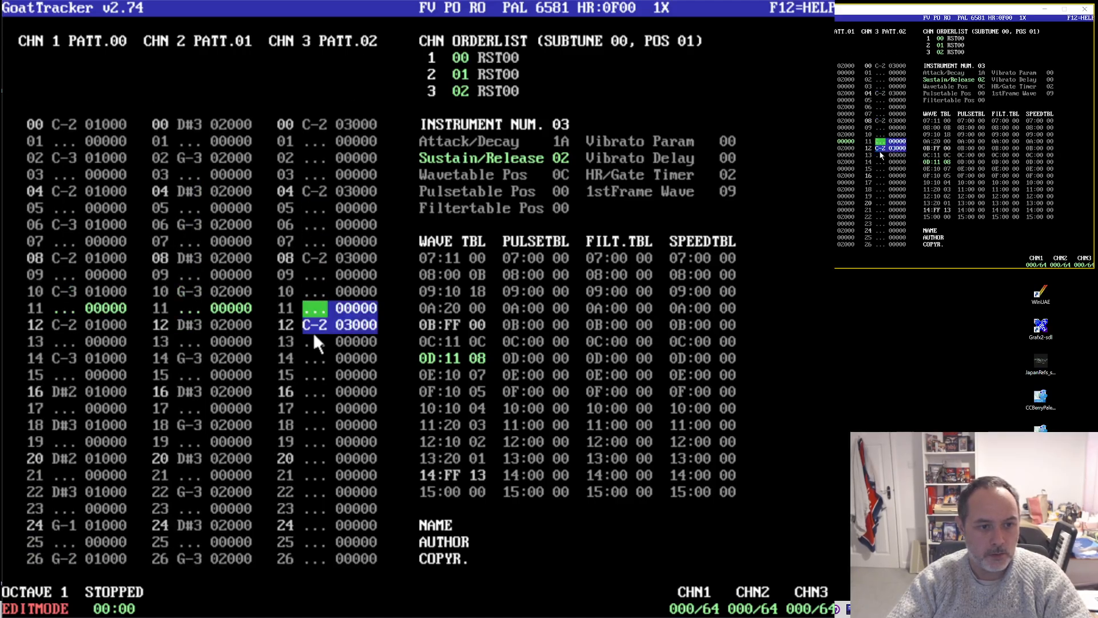
pyautogui.hotkey('shift', 'Up')
pyautogui.hotkey('shift', 'Up')
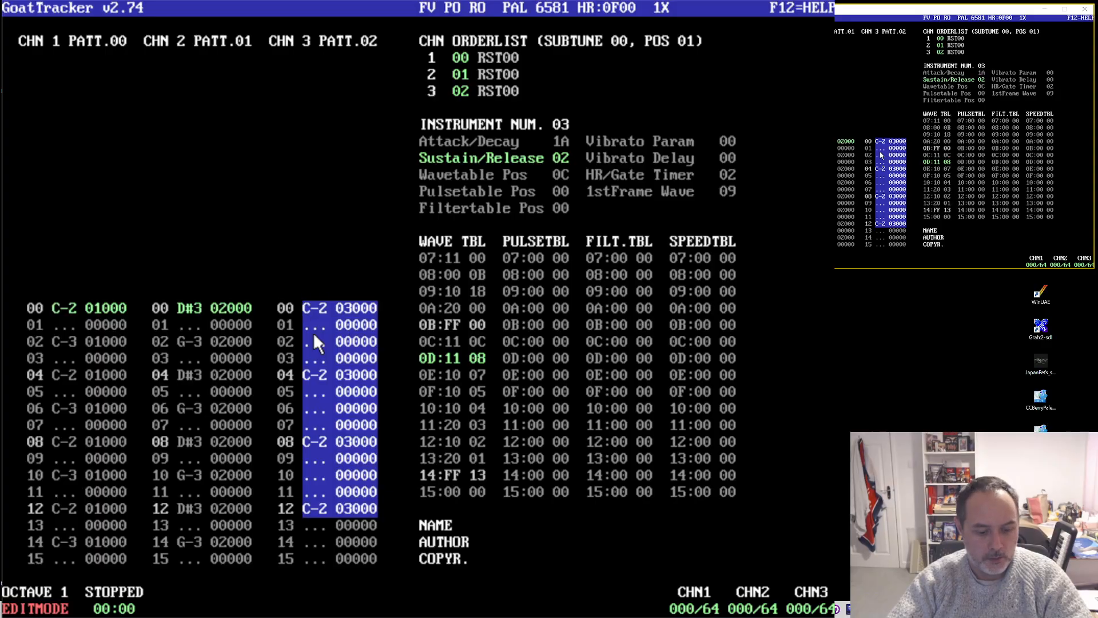
pyautogui.hotkey('shift', 'c')
pyautogui.press('Down')
pyautogui.press('Down')
pyautogui.press('Down')
pyautogui.press('Down')
pyautogui.press('Down')
pyautogui.hotkey('shift', 'v')
pyautogui.hotkey('shift', 'v')
pyautogui.hotkey('shift', 'v')
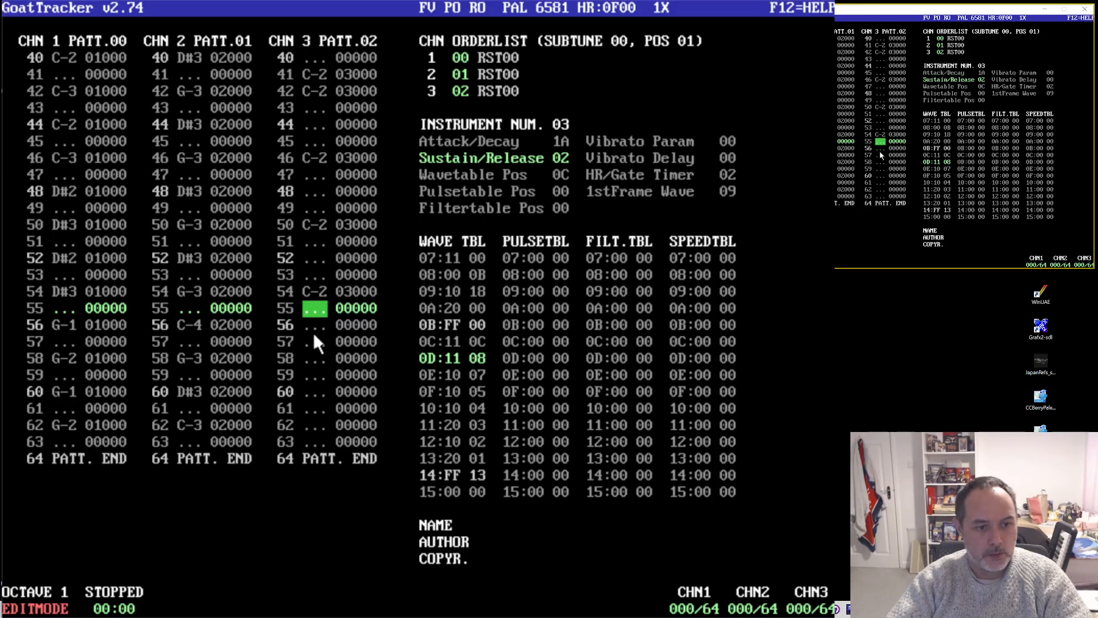
# - Copy channel 3's first 16 rows and paste the block three times in succession from row 16, putting C-2 on every fourth row
pyautogui.press('Up')
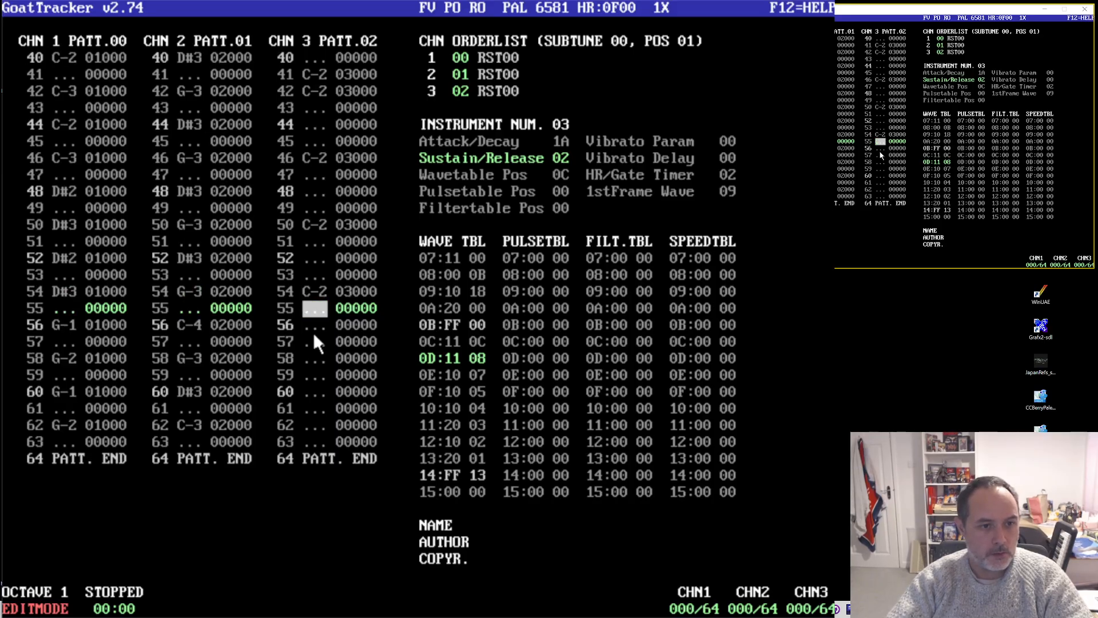
pyautogui.press('Up')
pyautogui.press('Up')
pyautogui.press('Up')
pyautogui.press('Up')
pyautogui.press('Up')
pyautogui.press('Up')
pyautogui.press('Up')
pyautogui.press('Up')
pyautogui.press('Up')
pyautogui.press('Up')
pyautogui.press('Up')
pyautogui.press('Up')
pyautogui.press('Up')
pyautogui.press('Up')
pyautogui.press('Up')
pyautogui.press('Up')
pyautogui.press('Up')
pyautogui.press('Up')
pyautogui.press('Up')
pyautogui.press('Up')
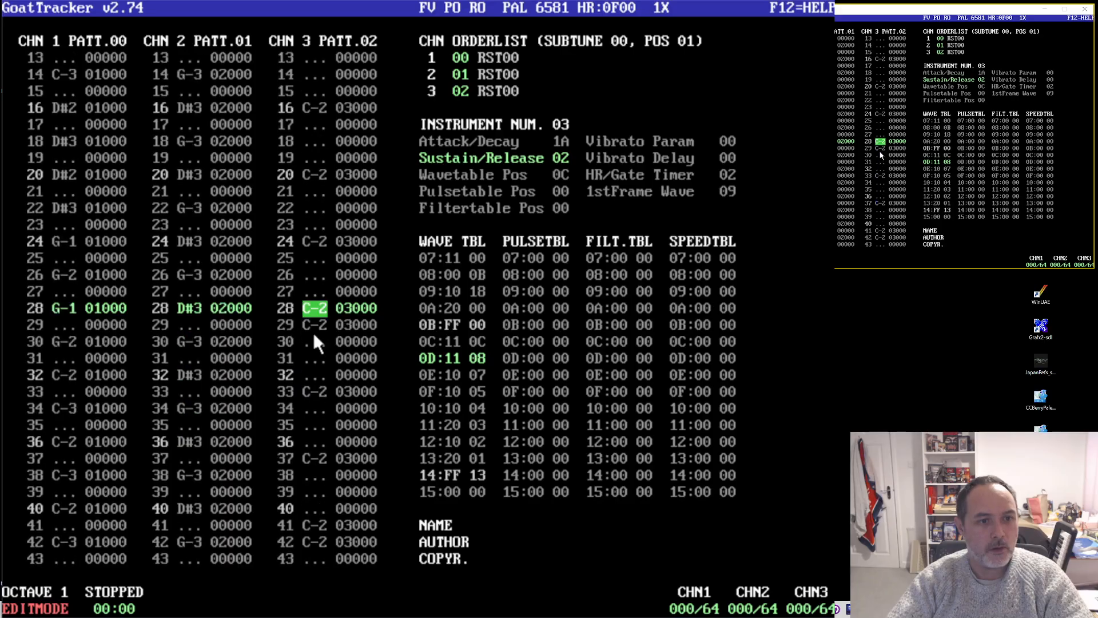
pyautogui.press('Up')
pyautogui.press('Up')
pyautogui.press('Up')
pyautogui.press('Up')
pyautogui.press('Up')
pyautogui.press('Up')
pyautogui.press('Up')
pyautogui.press('Up')
pyautogui.press('Up')
pyautogui.press('Up')
pyautogui.press('Up')
pyautogui.press('Up')
pyautogui.press('Up')
pyautogui.press('Up')
pyautogui.press('Up')
pyautogui.hotkey('shift', 'Down')
pyautogui.hotkey('shift', 'Down')
pyautogui.hotkey('shift', 'Down')
pyautogui.hotkey('shift', 'Down')
pyautogui.hotkey('shift', 'Down')
pyautogui.hotkey('shift', 'Down')
pyautogui.hotkey('shift', 'Down')
pyautogui.hotkey('shift', 'Down')
pyautogui.hotkey('shift', 'Down')
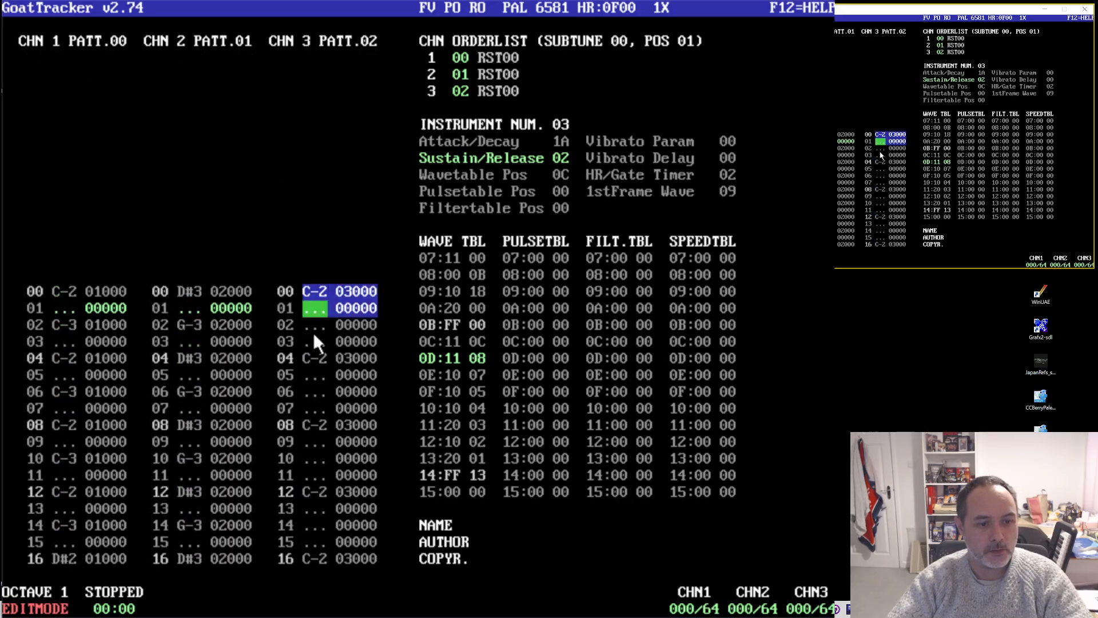
pyautogui.hotkey('shift', 'Down')
pyautogui.hotkey('shift', 'Down')
pyautogui.hotkey('shift', 'Down')
pyautogui.hotkey('shift', 'Down')
pyautogui.hotkey('shift', 'Down')
pyautogui.hotkey('shift', 'Down')
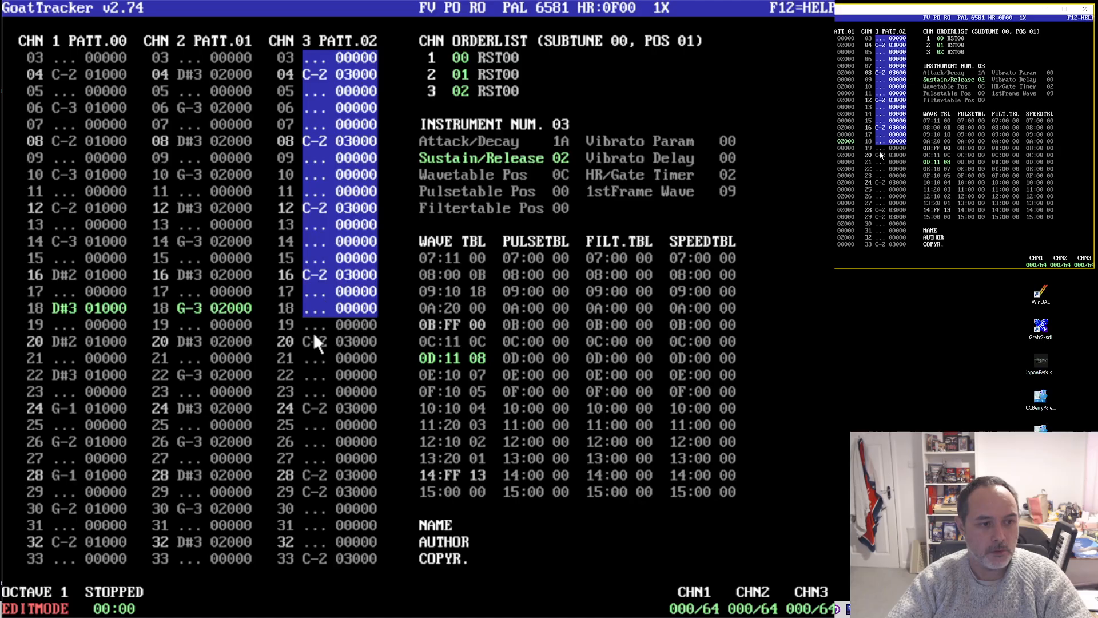
pyautogui.hotkey('shift', 'c')
pyautogui.press('Down')
pyautogui.press('Down')
pyautogui.press('Down')
pyautogui.press('Down')
pyautogui.press('Down')
pyautogui.press('Down')
pyautogui.press('Down')
pyautogui.press('Down')
pyautogui.press('Down')
pyautogui.press('Down')
pyautogui.press('Down')
pyautogui.press('Down')
pyautogui.press('Down')
pyautogui.press('Down')
pyautogui.press('Down')
pyautogui.press('Down')
pyautogui.press('Down')
pyautogui.press('Down')
pyautogui.press('Down')
pyautogui.press('Down')
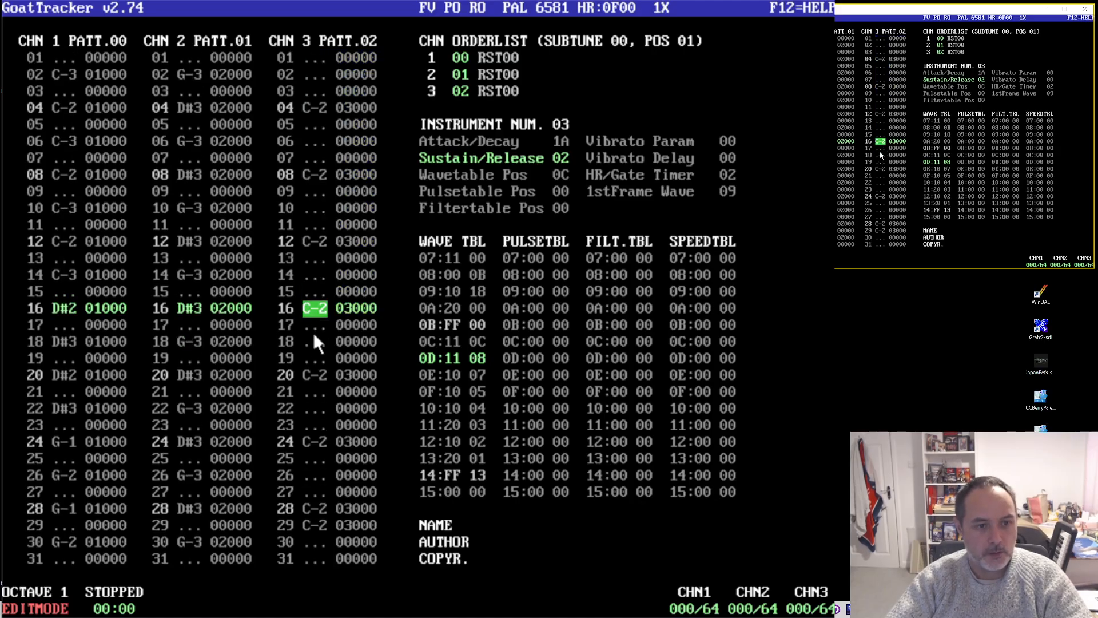
pyautogui.press('Down')
pyautogui.press('Down')
pyautogui.press('Down')
pyautogui.press('Down')
pyautogui.press('Down')
pyautogui.press('Down')
pyautogui.press('Down')
pyautogui.press('Down')
pyautogui.press('Down')
pyautogui.press('Down')
pyautogui.press('Down')
pyautogui.press('Down')
pyautogui.press('Down')
pyautogui.press('Down')
pyautogui.press('Down')
pyautogui.press('Down')
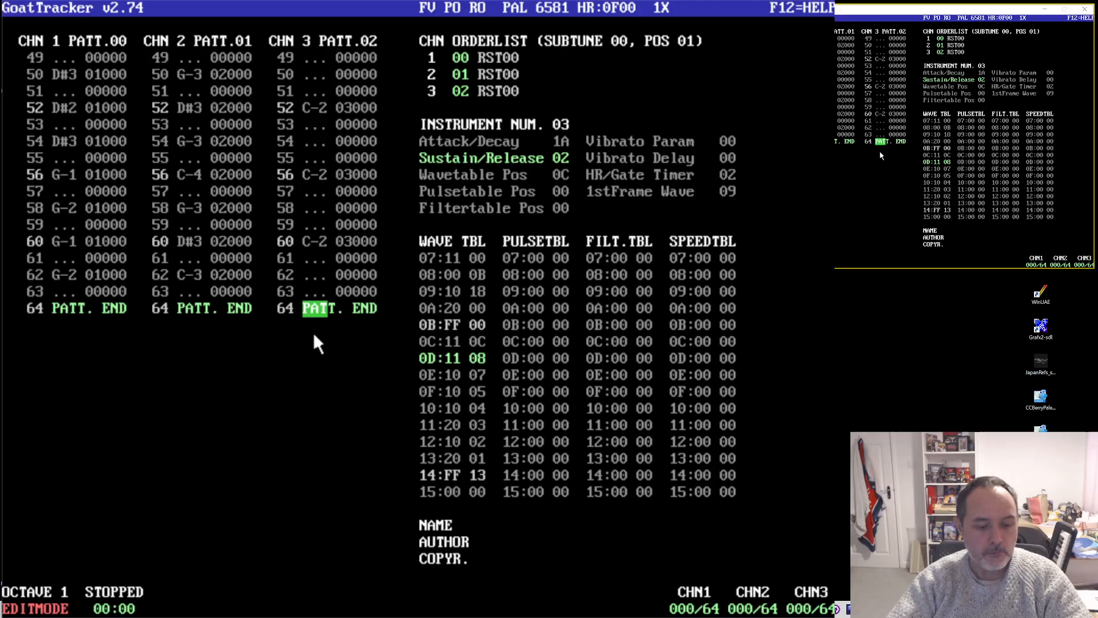
# - Play the song from the start and set wavetable rows 0C and 0D to waveform 21
pyautogui.press('F1')
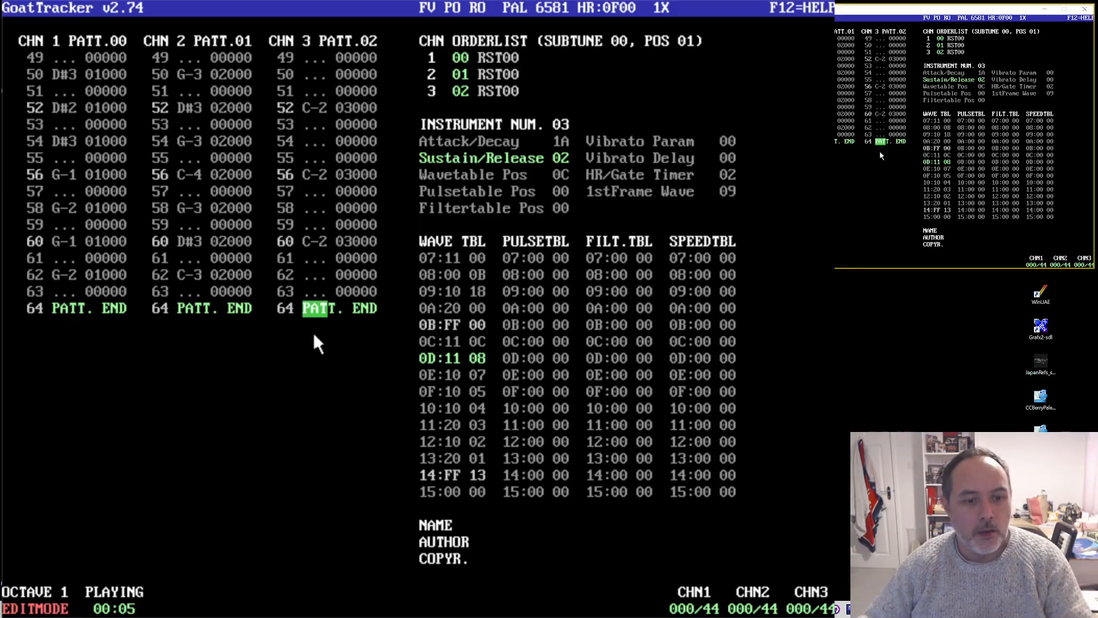
pyautogui.click(450, 342)
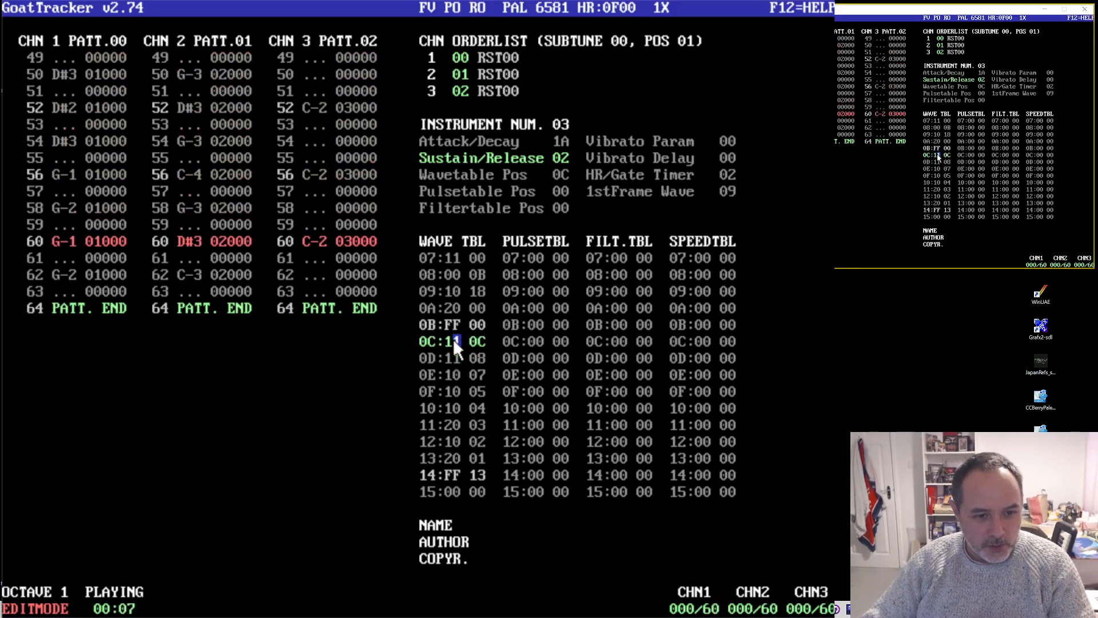
pyautogui.write('2')
pyautogui.click(449, 359)
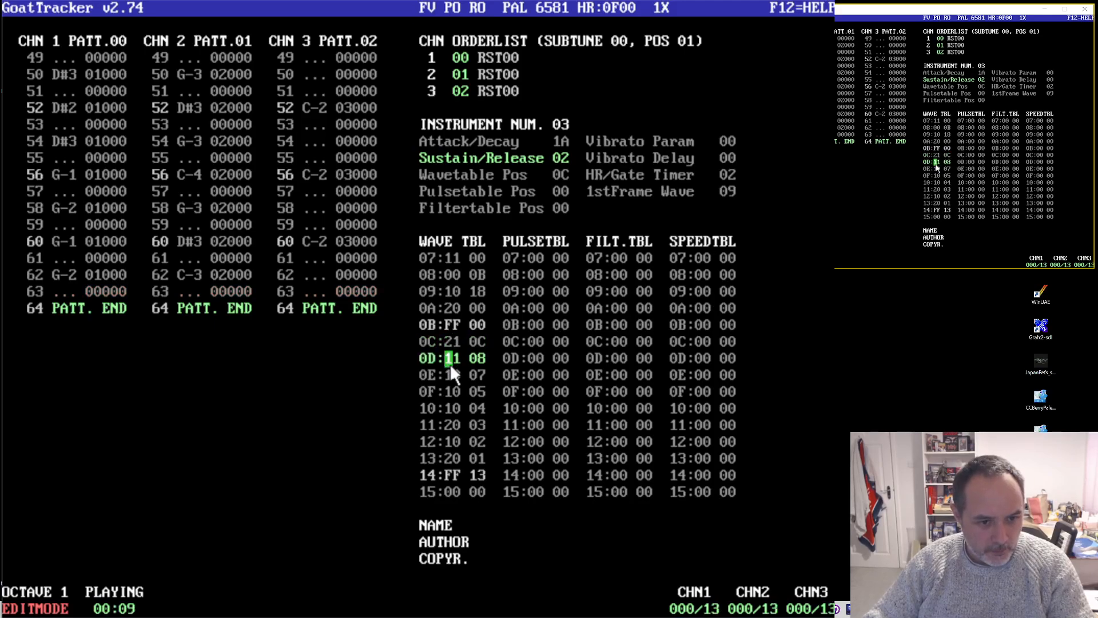
pyautogui.write('2')
# - Try waveform 20 in wavetable rows 0E and 0F, and set both back to 10
pyautogui.click(447, 374)
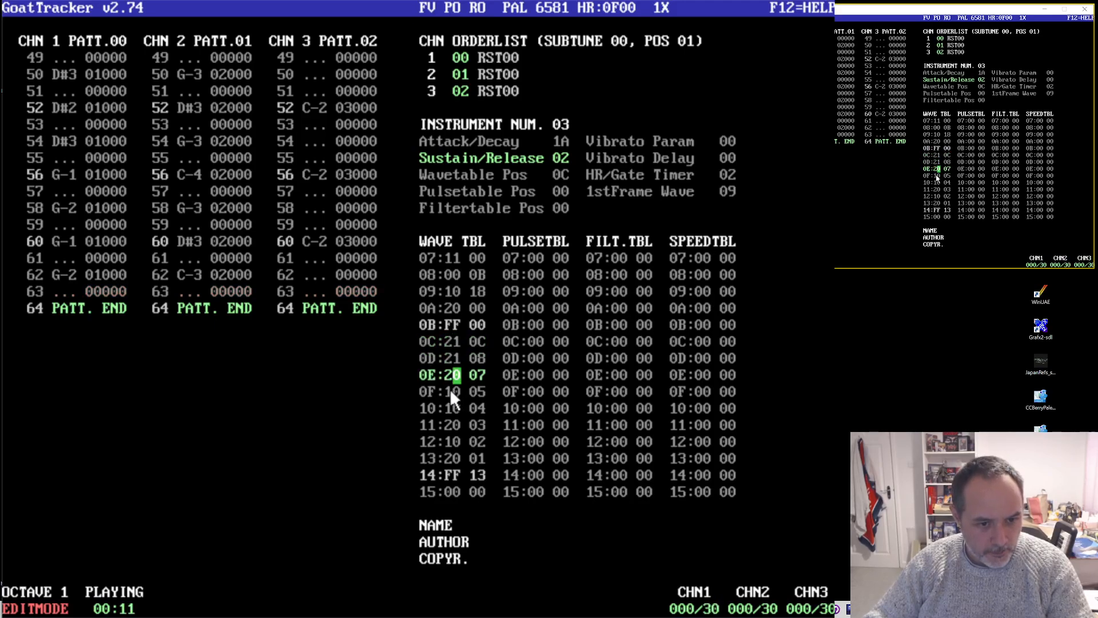
pyautogui.click(449, 389)
pyautogui.write('2')
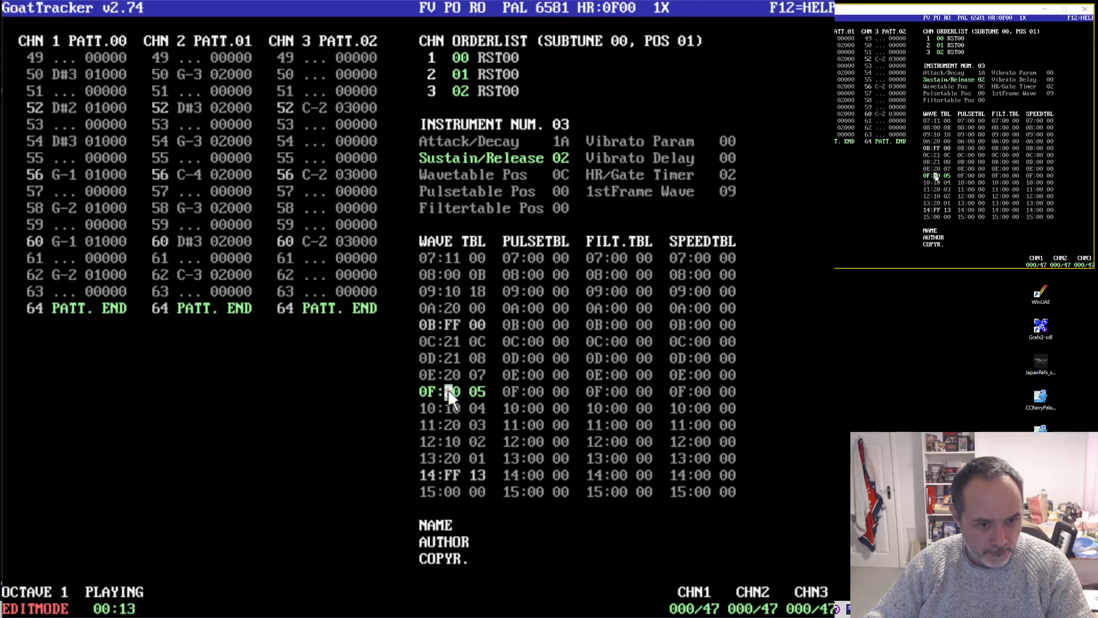
pyautogui.write('1')
pyautogui.click(448, 374)
pyautogui.write('1')
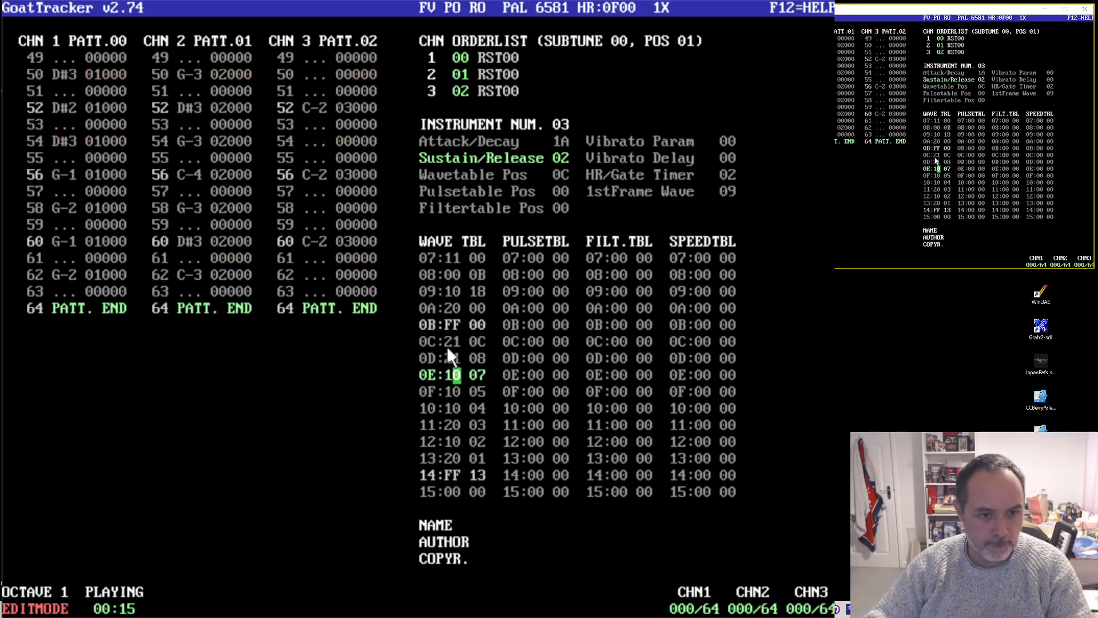
# - Set wavetable rows 0C and 0D to waveform 41 while the song plays
pyautogui.click(448, 343)
pyautogui.click(449, 357)
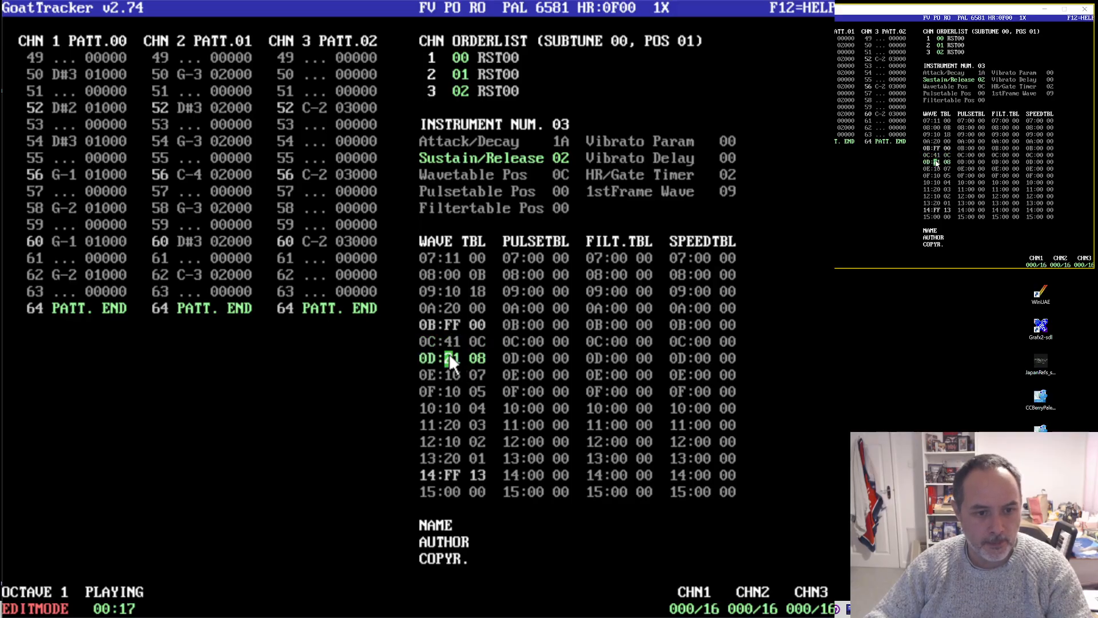
pyautogui.write('4')
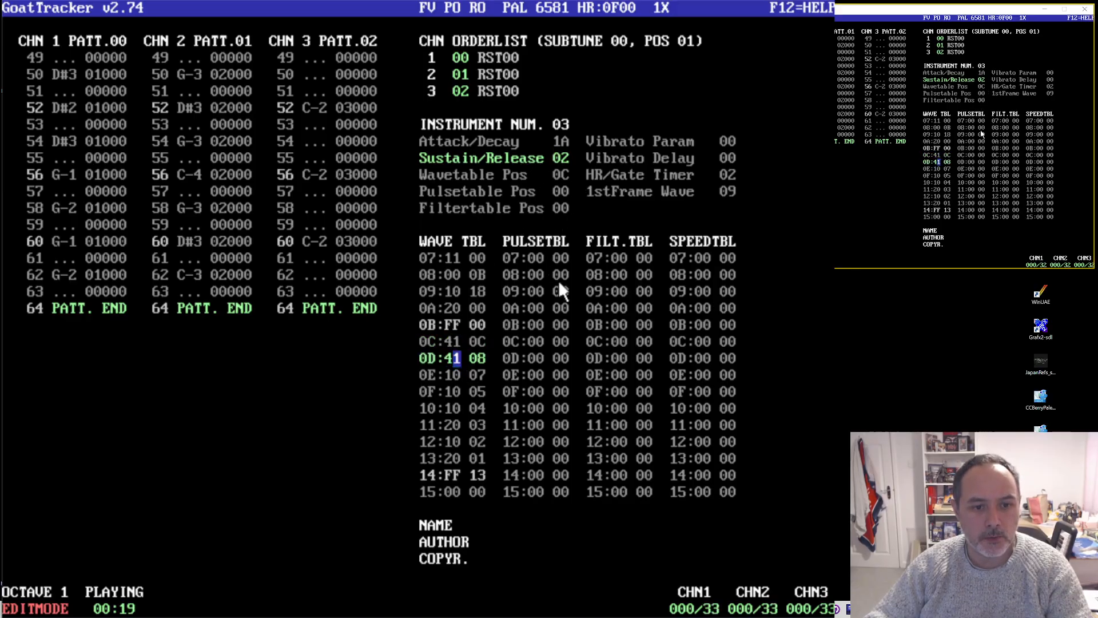
# - Set instrument 03's Pulsetable Pos to 01 and check the first rows of the pulsetable
pyautogui.click(565, 190)
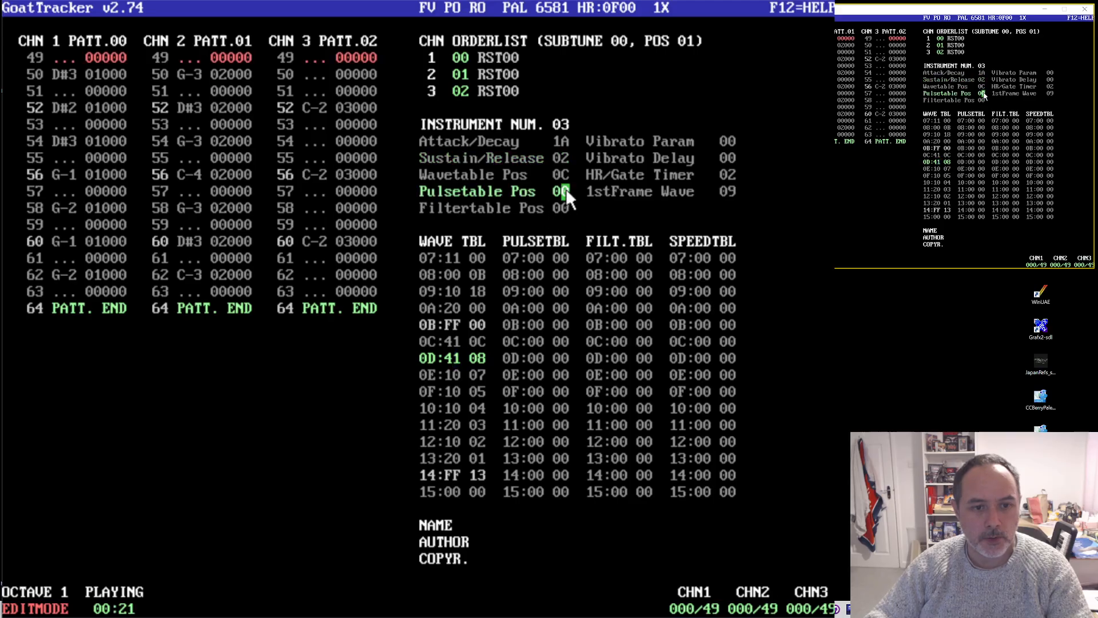
pyautogui.write('1')
pyautogui.click(535, 274)
pyautogui.press('Up')
pyautogui.press('Up')
pyautogui.press('Up')
pyautogui.press('Up')
pyautogui.press('Up')
pyautogui.press('Up')
pyautogui.press('Up')
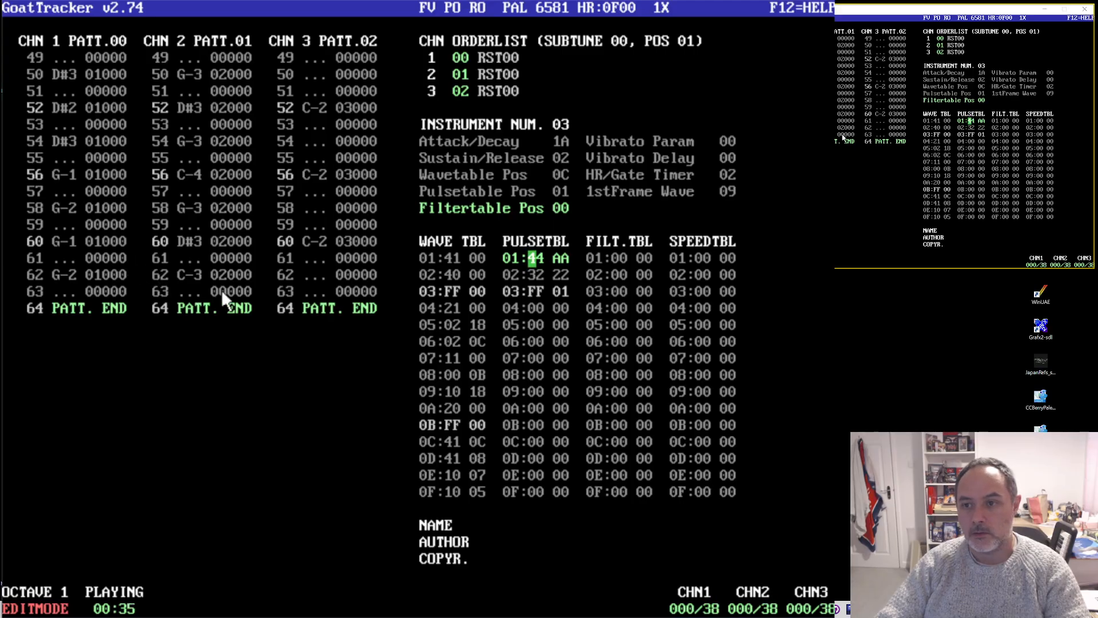
pyautogui.click(86, 289)
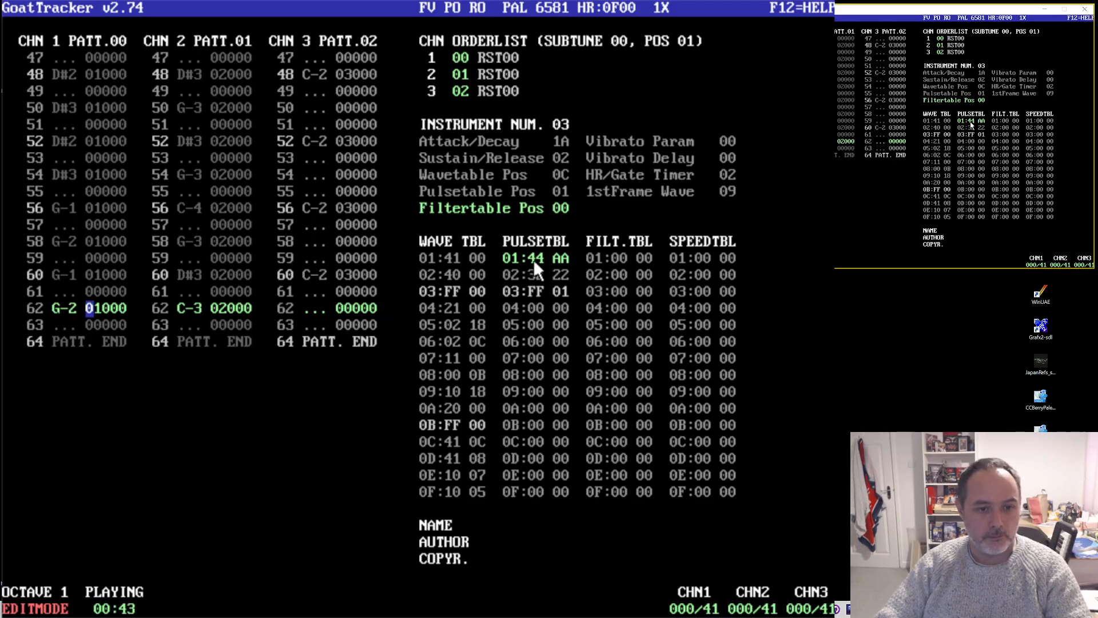
# - Try Pulsetable Pos 02 for instrument 03 and reset it to 00
pyautogui.click(562, 175)
pyautogui.click(562, 189)
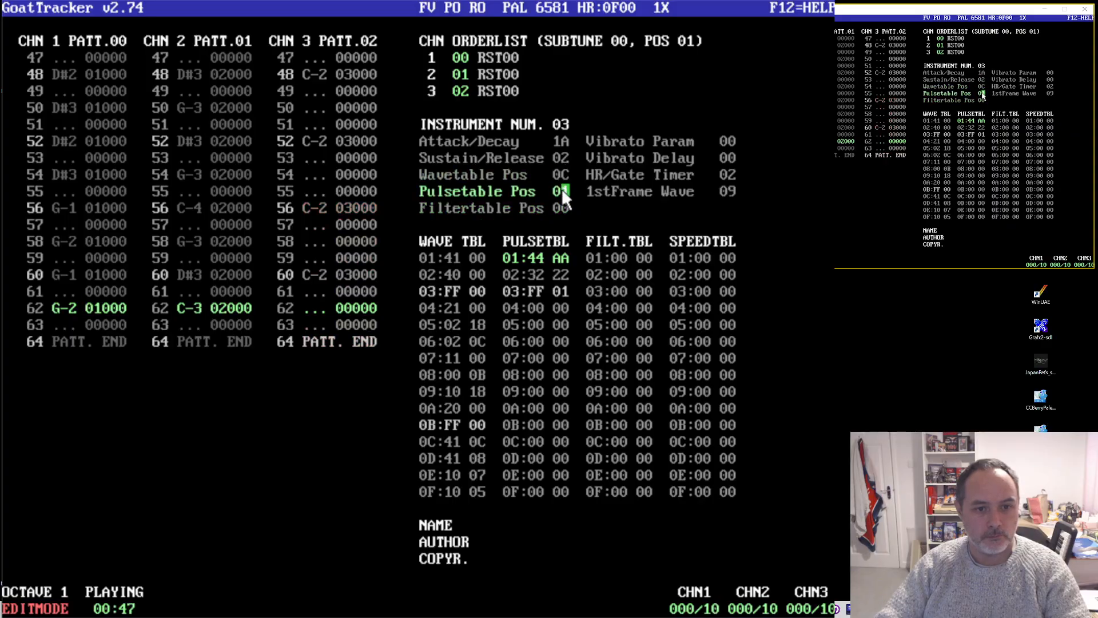
pyautogui.click(566, 203)
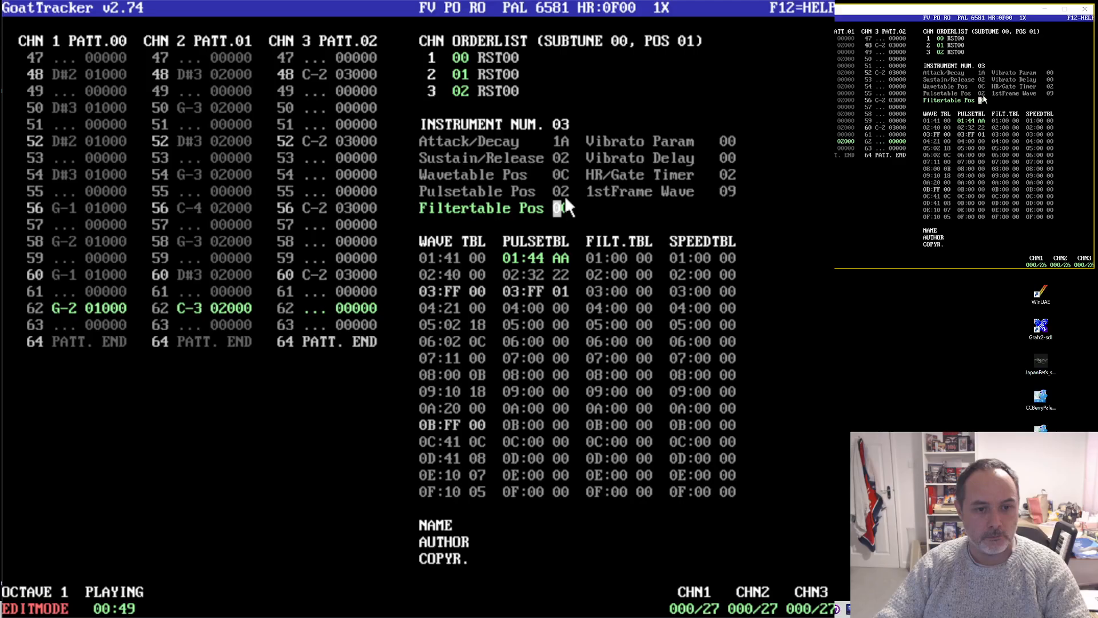
pyautogui.click(565, 190)
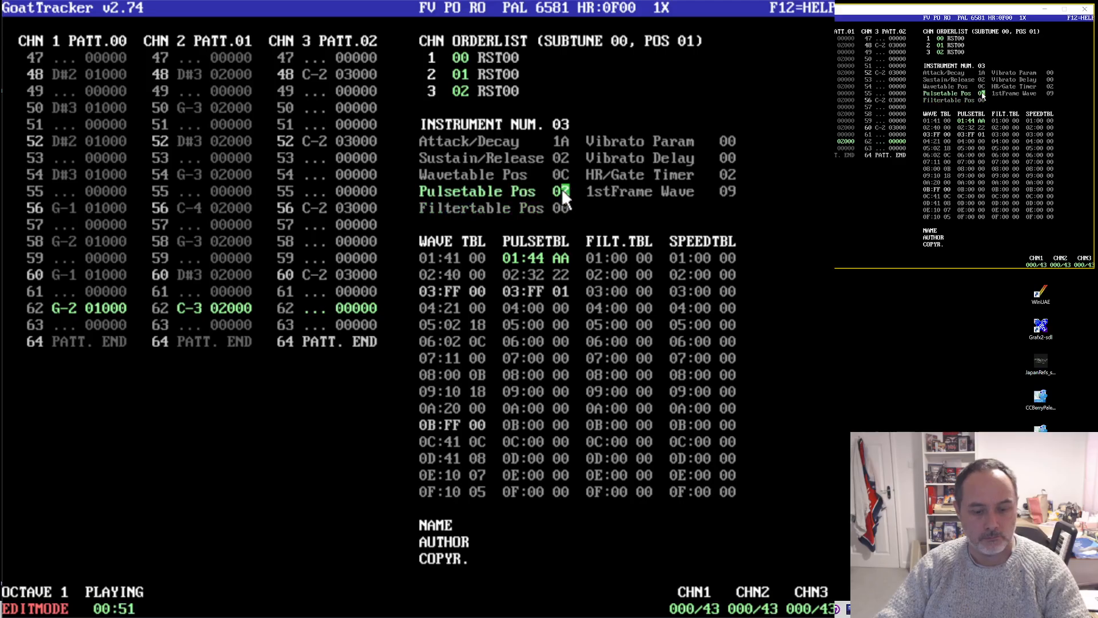
pyautogui.click(561, 204)
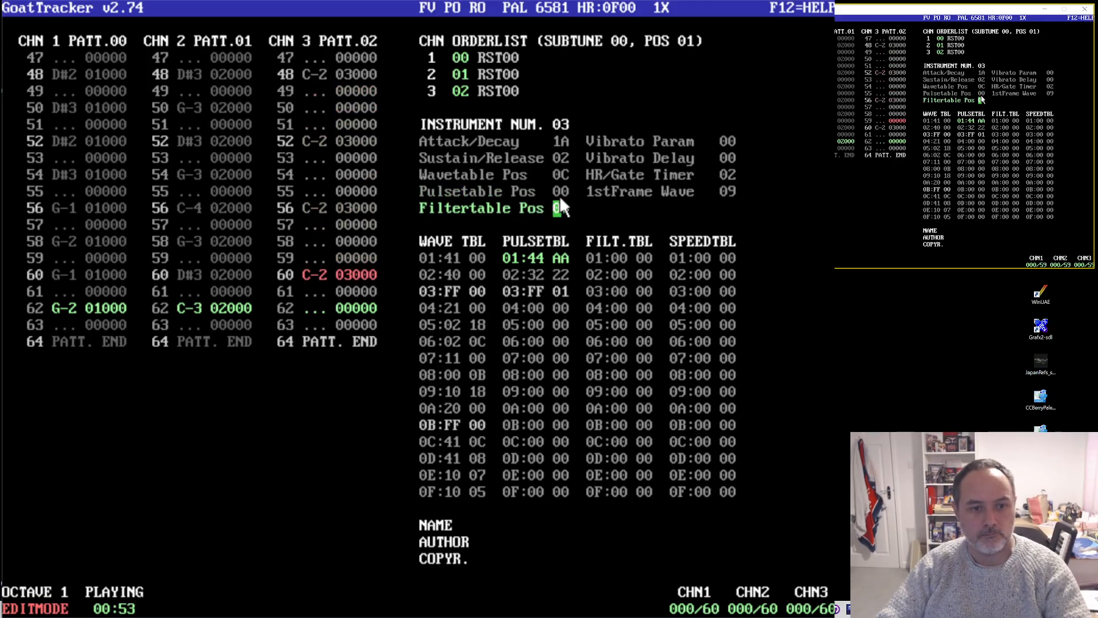
# - Try waveform 21 in wavetable rows 0C and 0D, and set both back to 11
pyautogui.click(448, 438)
pyautogui.write('2')
pyautogui.click(450, 458)
pyautogui.write('2')
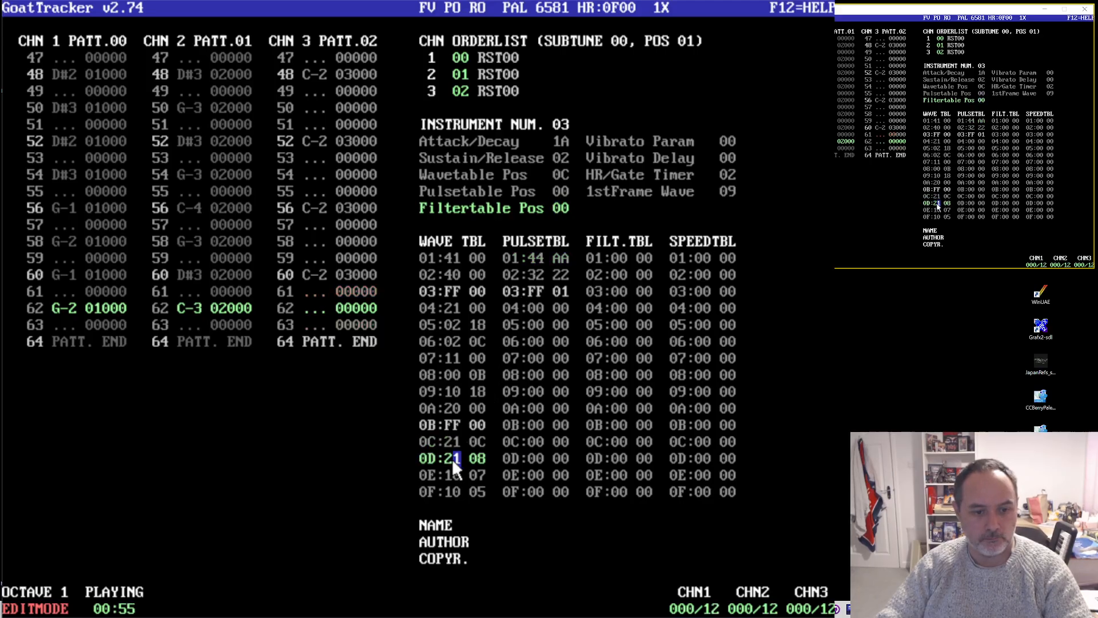
pyautogui.click(447, 439)
pyautogui.write('1')
pyautogui.click(449, 459)
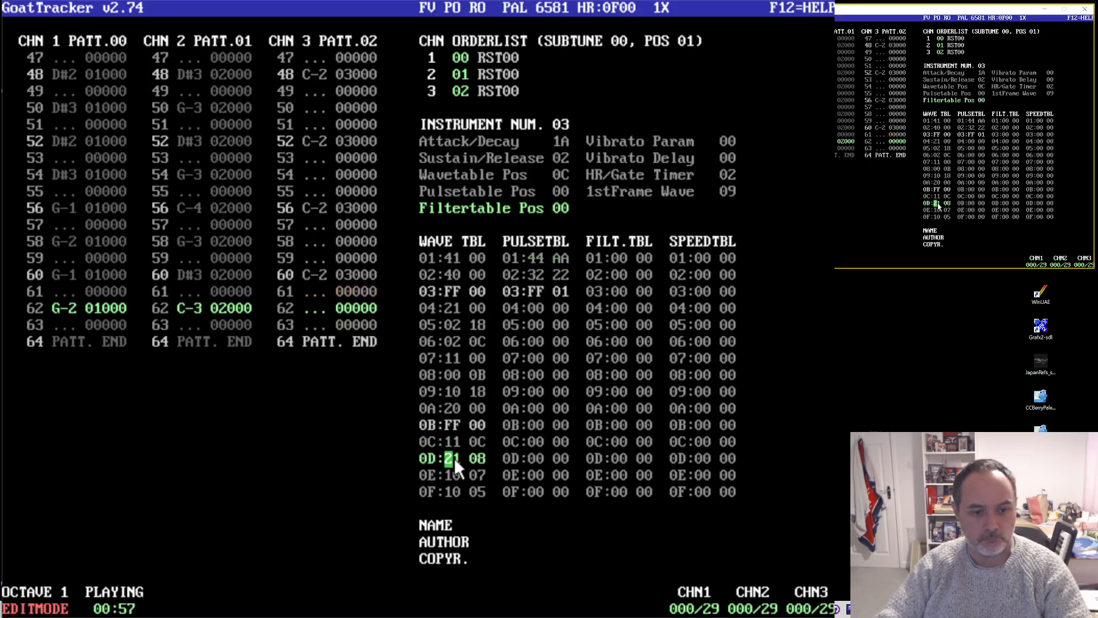
pyautogui.write('1')
# - Look through instrument 03's remaining wavetable rows and try waveform 81 in row 0C
pyautogui.press('Down')
pyautogui.press('Down')
pyautogui.press('Down')
pyautogui.press('Down')
pyautogui.press('Down')
pyautogui.press('Down')
pyautogui.press('Down')
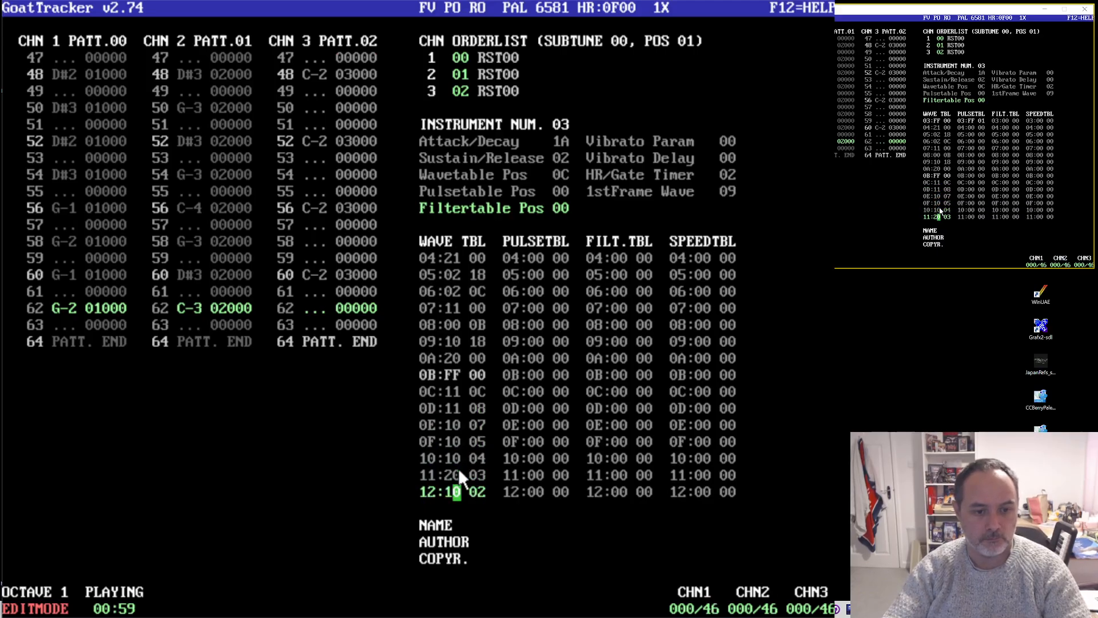
pyautogui.press('Up')
pyautogui.press('Up')
pyautogui.press('Up')
pyautogui.press('Up')
pyautogui.press('Up')
pyautogui.press('Up')
pyautogui.press('Up')
pyautogui.press('Up')
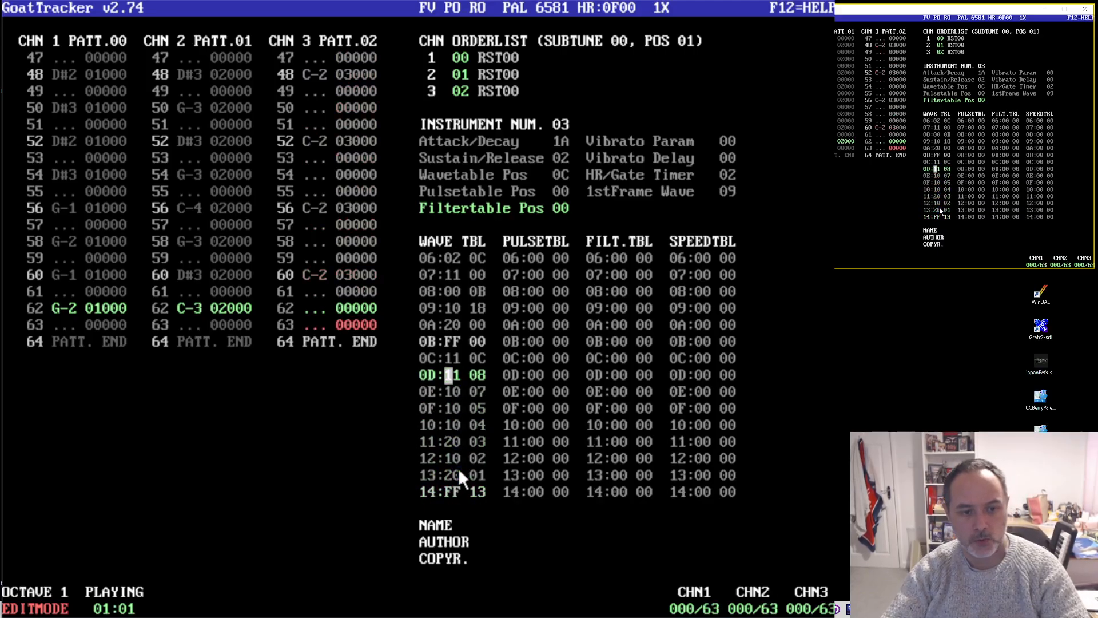
pyautogui.press('Left')
pyautogui.write('8')
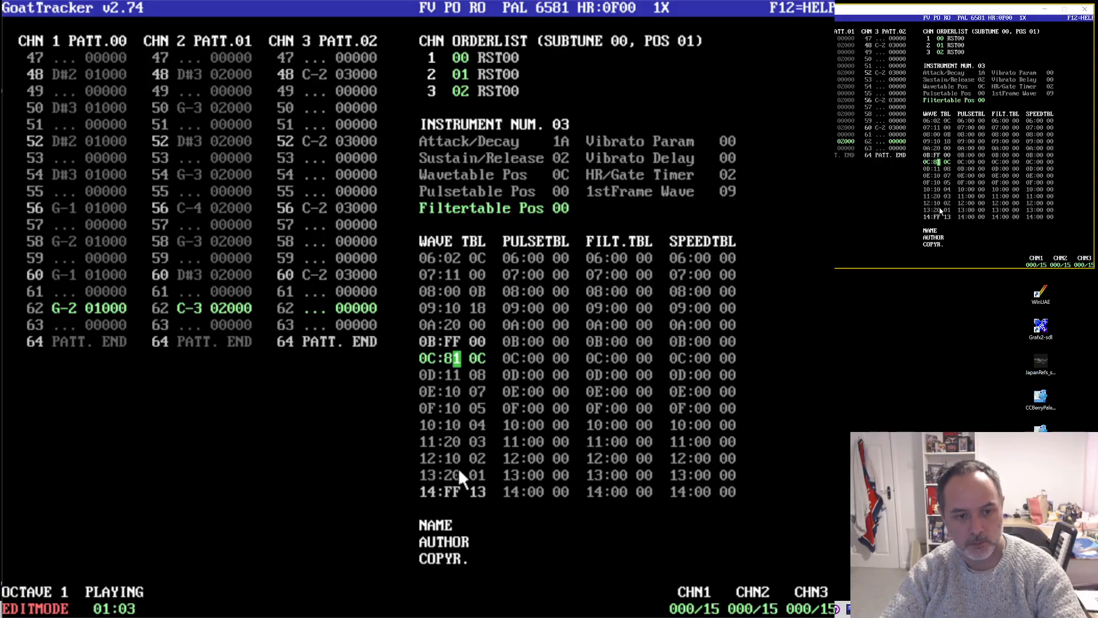
pyautogui.write('1')
# - Set wavetable row 0C to waveform 31 with note value 18
pyautogui.press('Up')
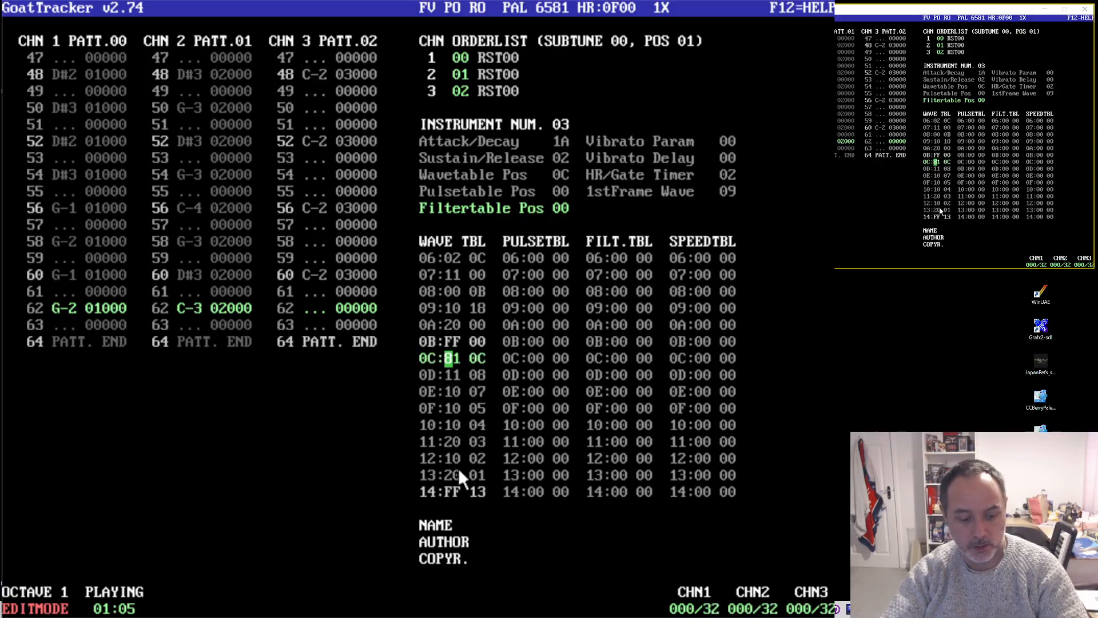
pyautogui.write('3')
pyautogui.press('Left')
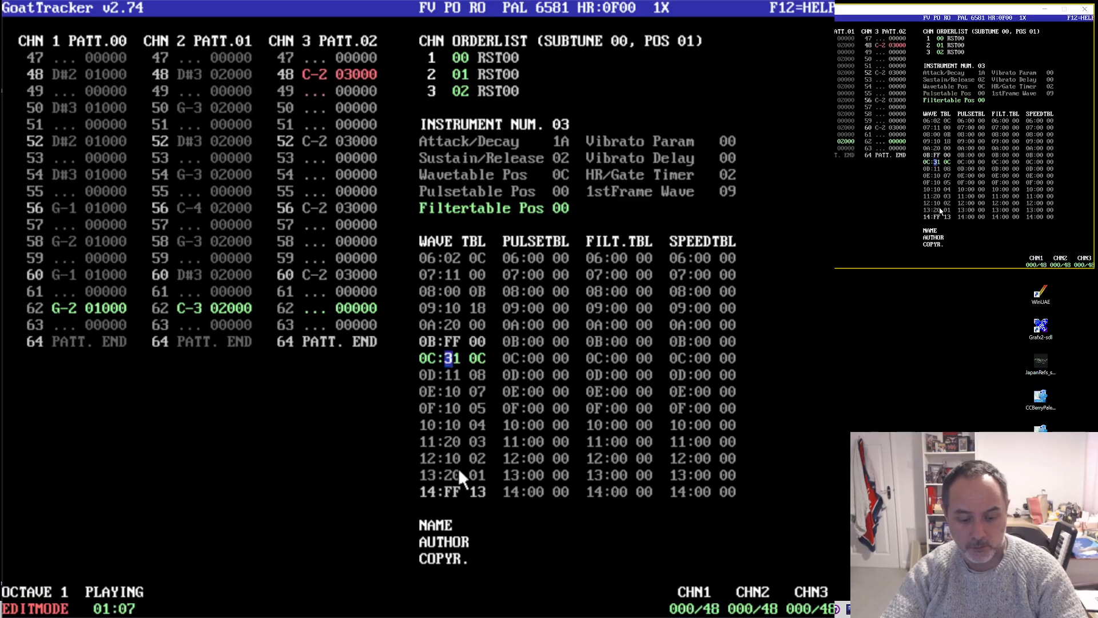
pyautogui.press('Right')
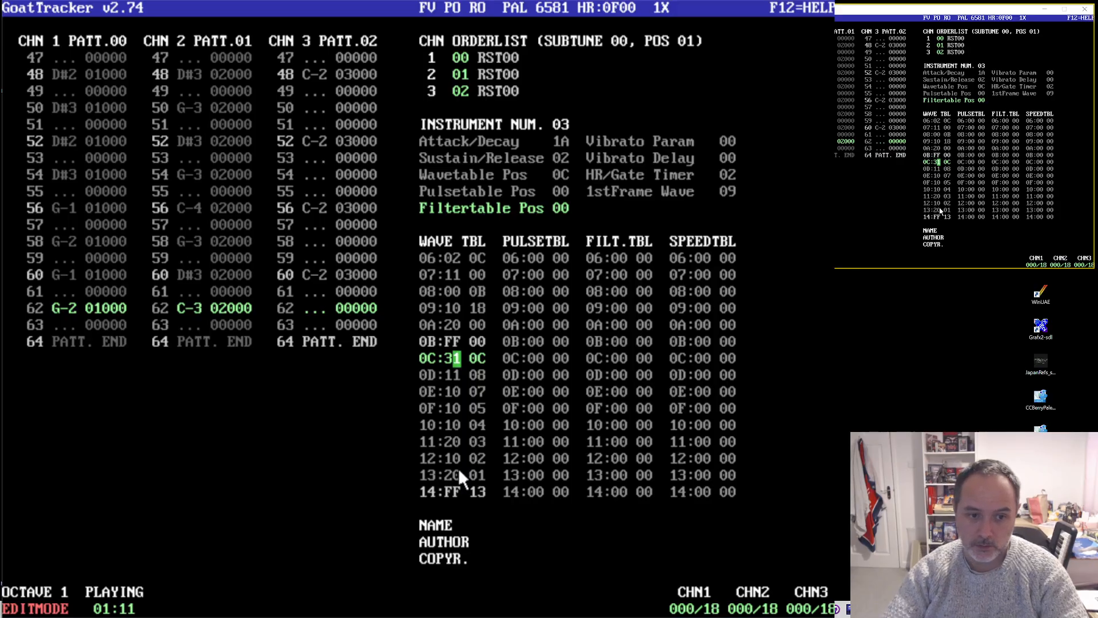
pyautogui.press('Right')
pyautogui.write('1')
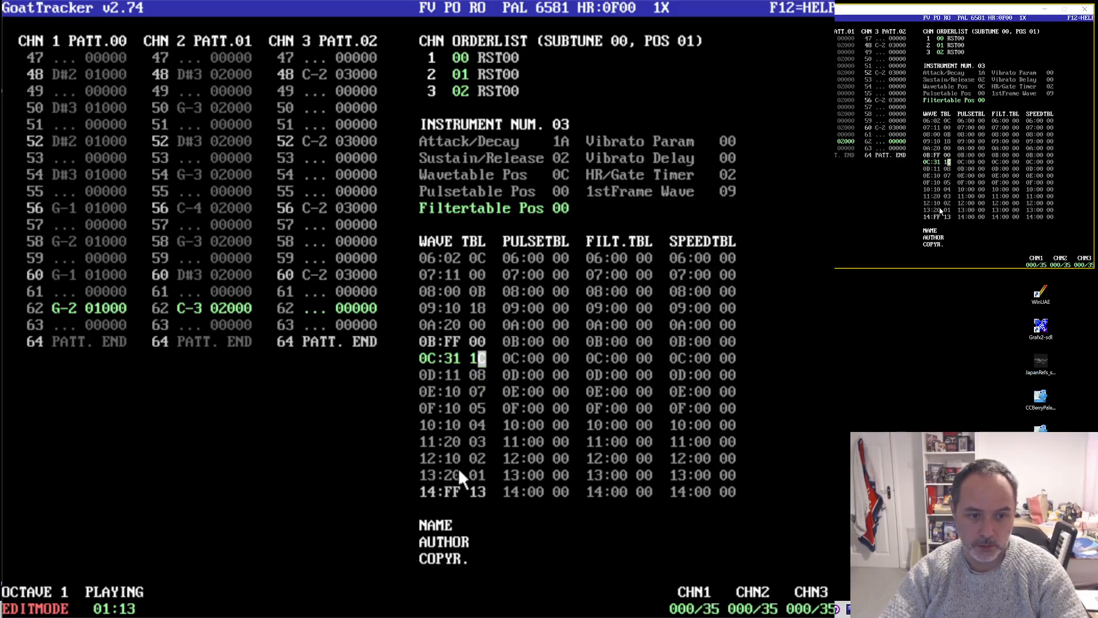
pyautogui.write('8')
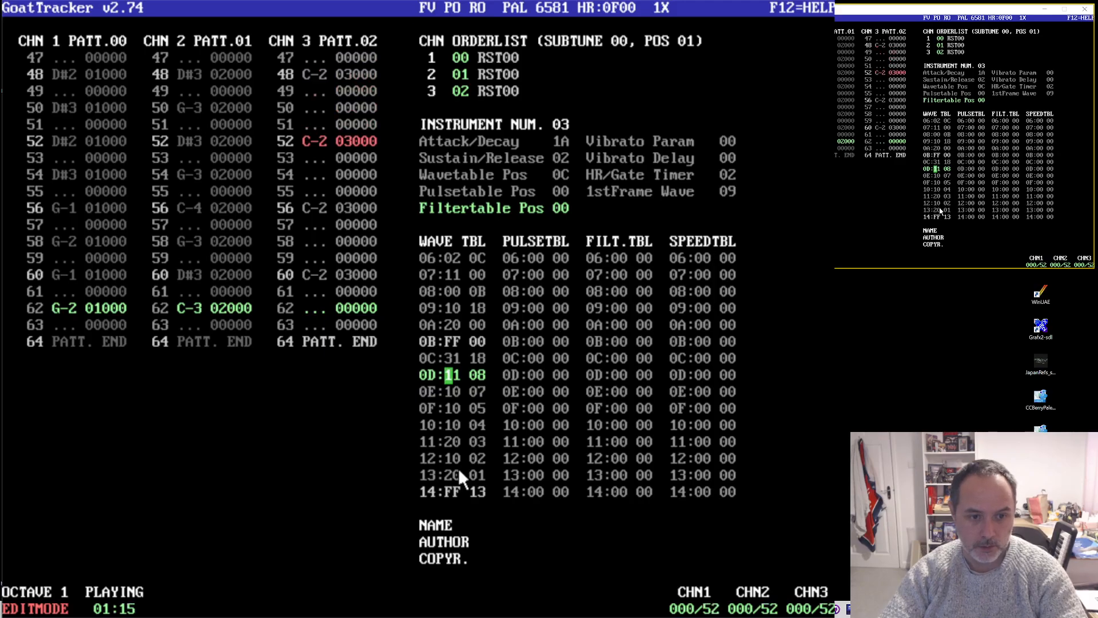
# - Try waveform values 30 and 20 in wavetable row 0E, and return the row to 10
pyautogui.press('Down')
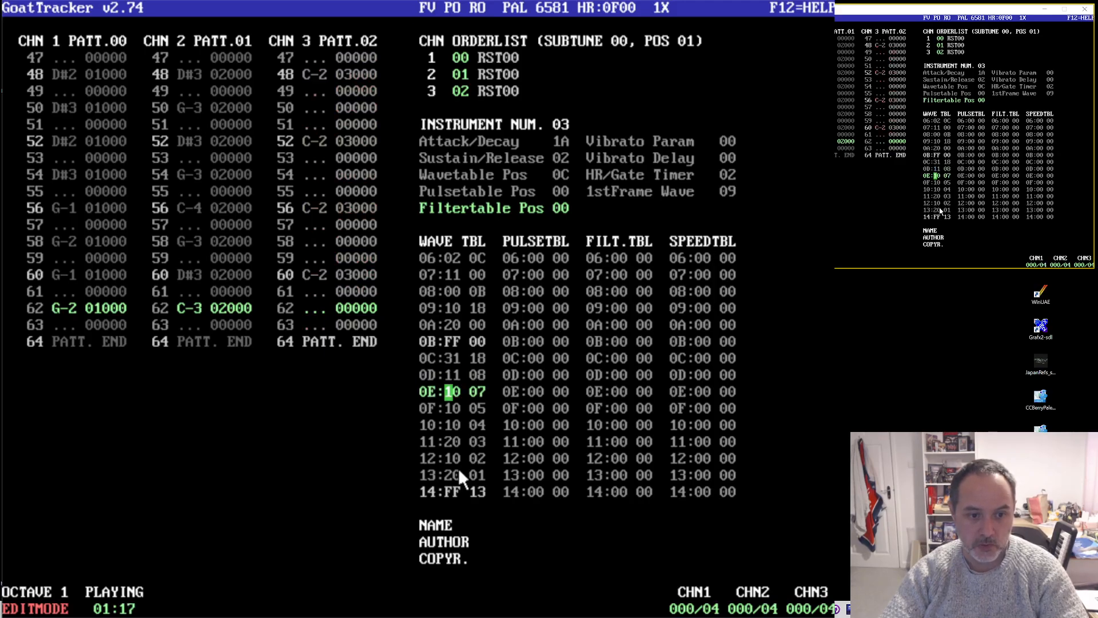
pyautogui.write('3')
pyautogui.press('Left')
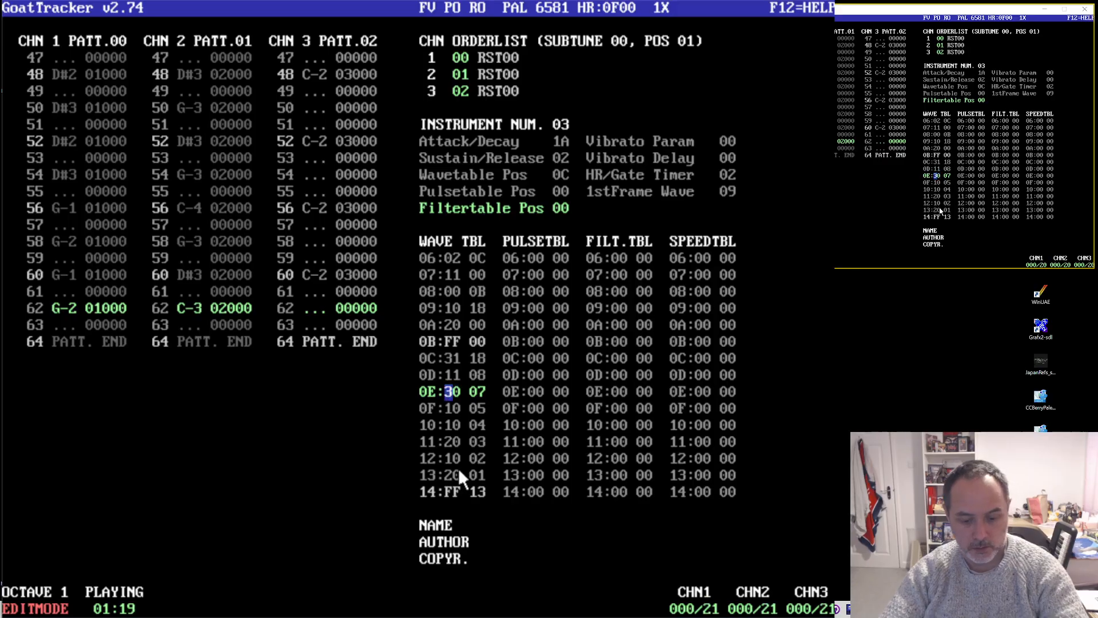
pyautogui.write('2')
pyautogui.press('Left')
pyautogui.write('1')
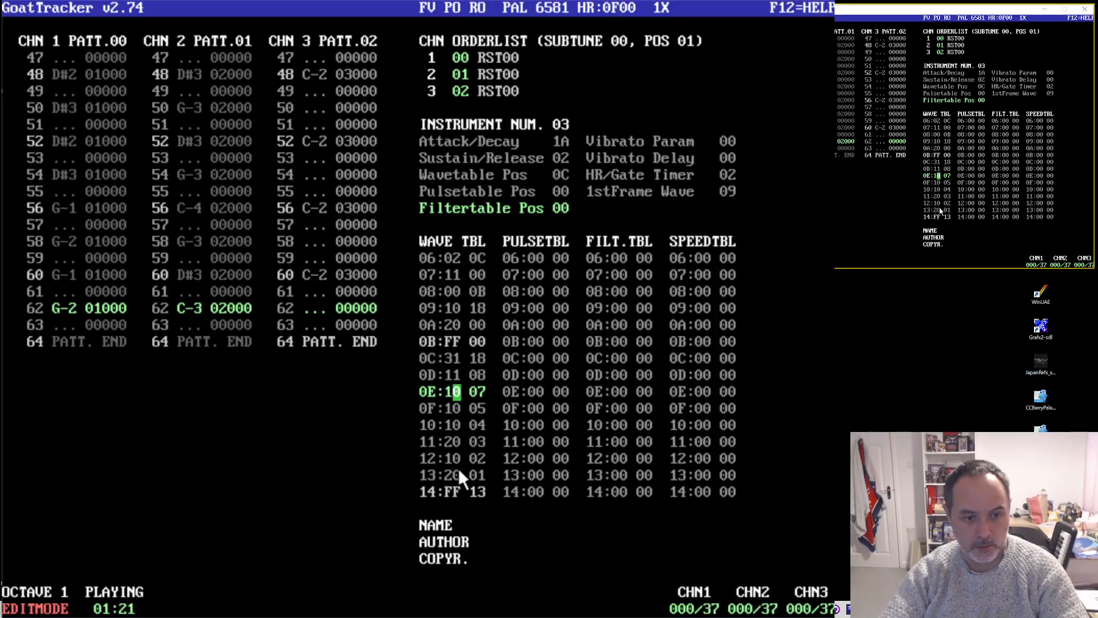
# - Try waveform values 20 and 30 in wavetable row 0F
pyautogui.press('Down')
pyautogui.press('Left')
pyautogui.write('2')
pyautogui.press('Down')
pyautogui.press('Left')
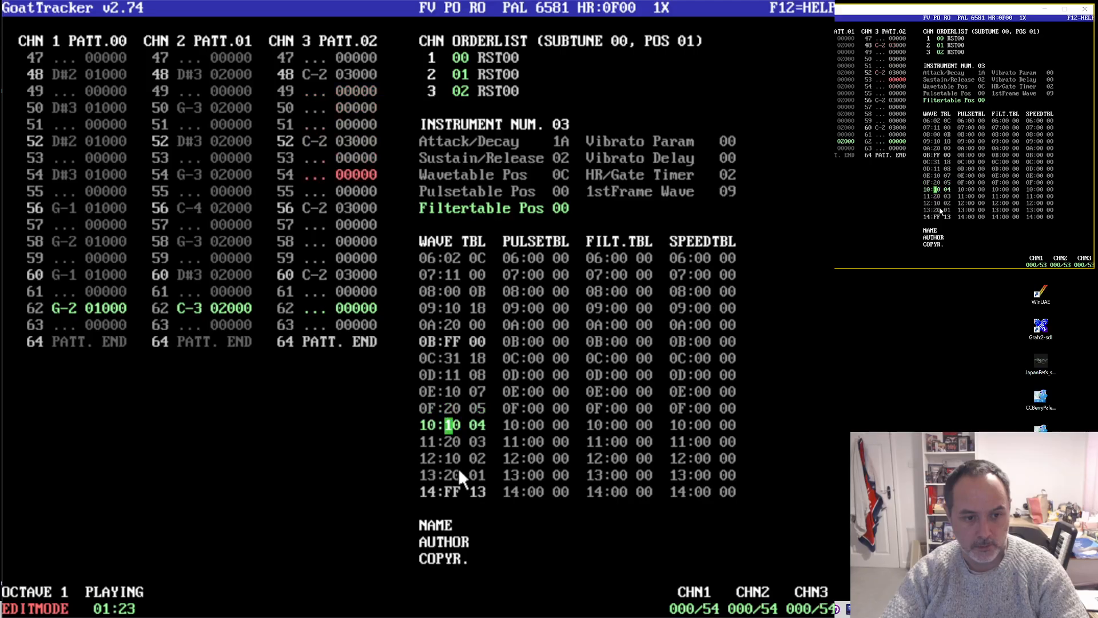
pyautogui.press('Up')
pyautogui.write('3')
# - Set the waveform in wavetable row 10 to 20 and return row 0F to 10
pyautogui.press('Down')
pyautogui.press('Left')
pyautogui.write('2')
pyautogui.press('Up')
pyautogui.press('Left')
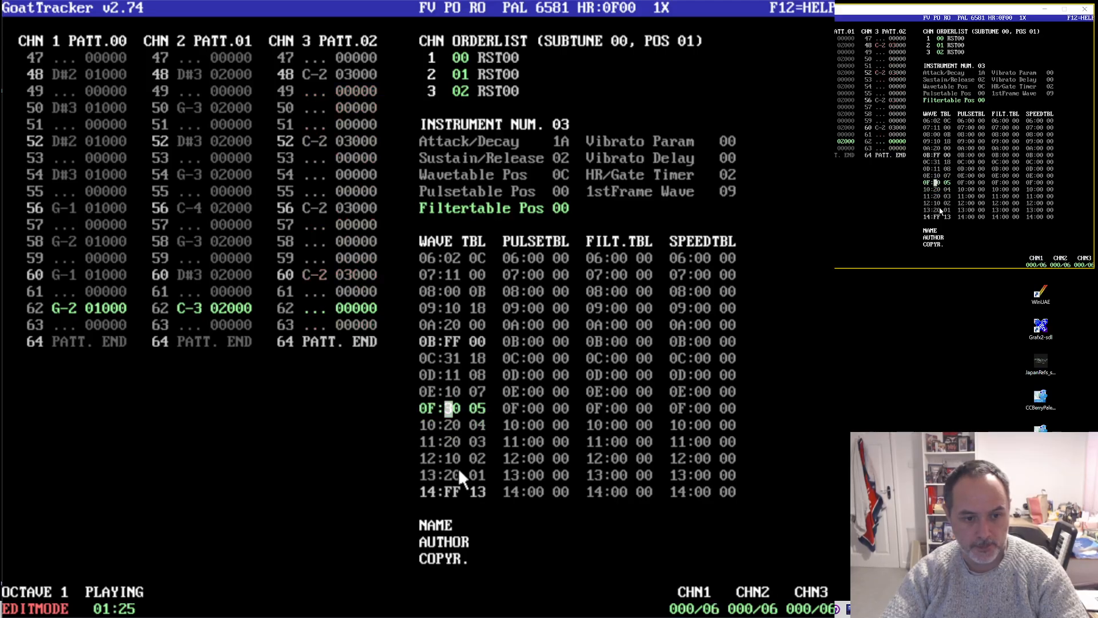
pyautogui.write('1')
# - Try waveform values 30, 40 and 50 in wavetable row 10
pyautogui.press('Down')
pyautogui.press('Left')
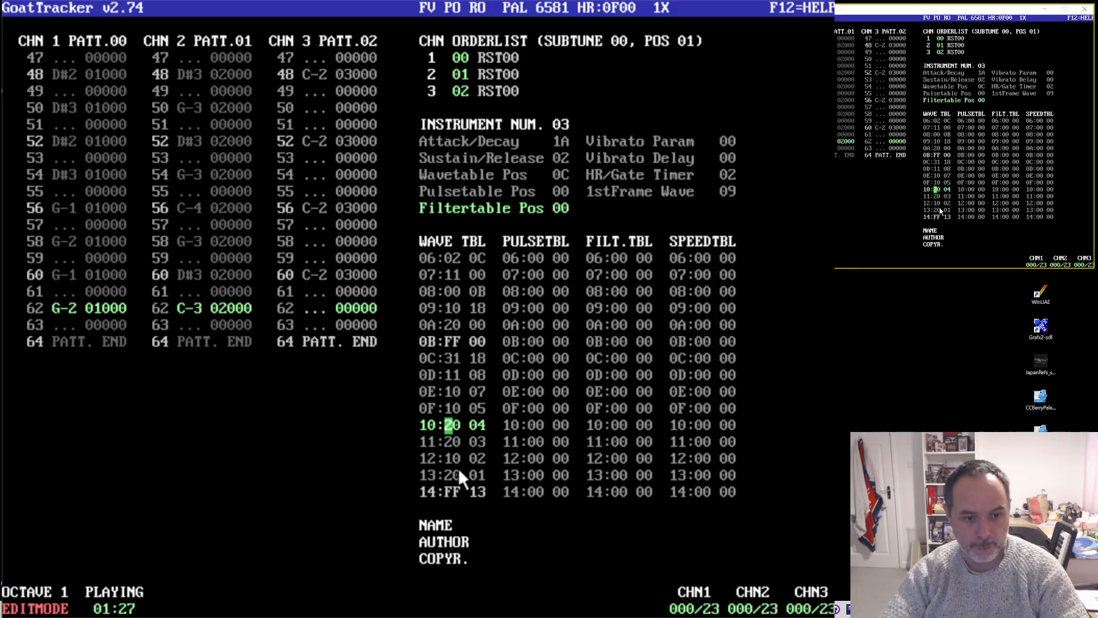
pyautogui.write('3')
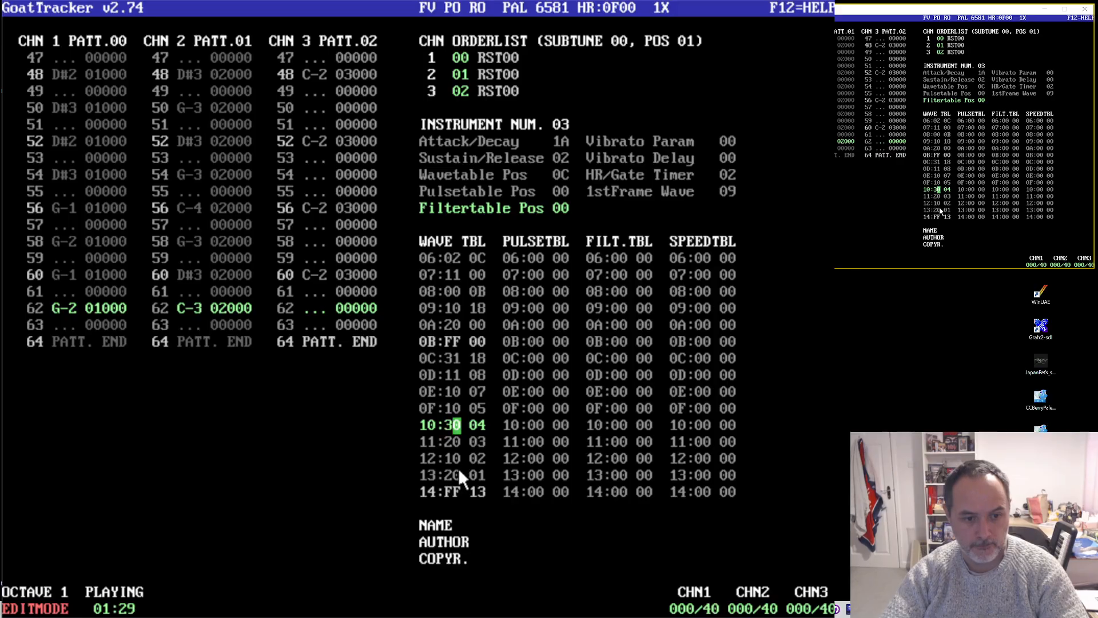
pyautogui.press('Left')
pyautogui.write('4')
pyautogui.press('Left')
pyautogui.write('5')
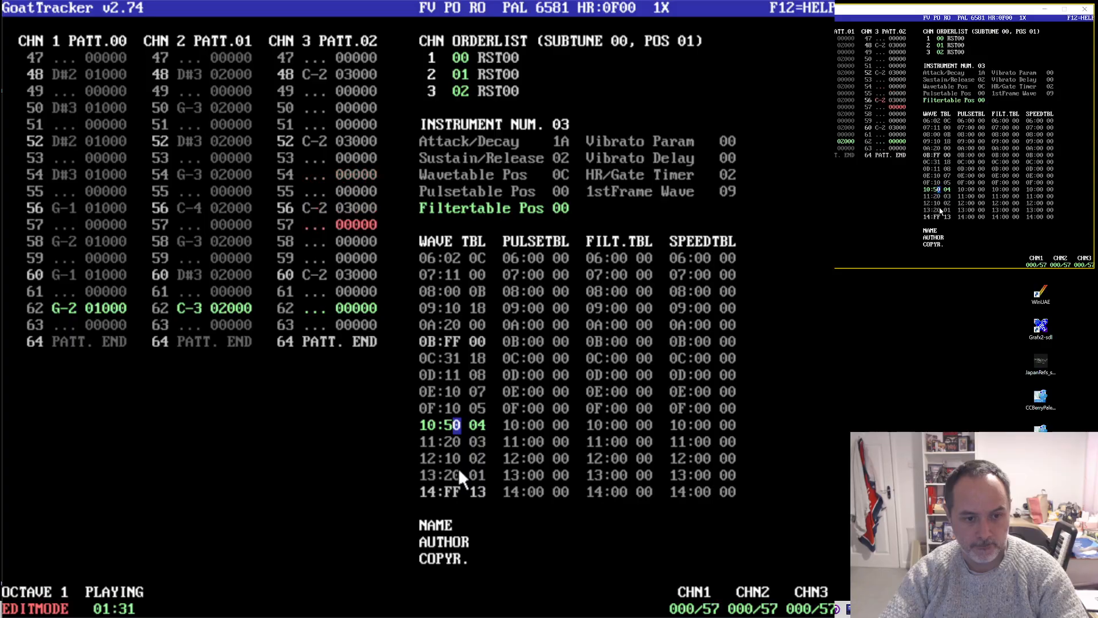
# - Try 81 as the waveform in wavetable row 10 and settle on 80
pyautogui.press('Left')
pyautogui.write('8')
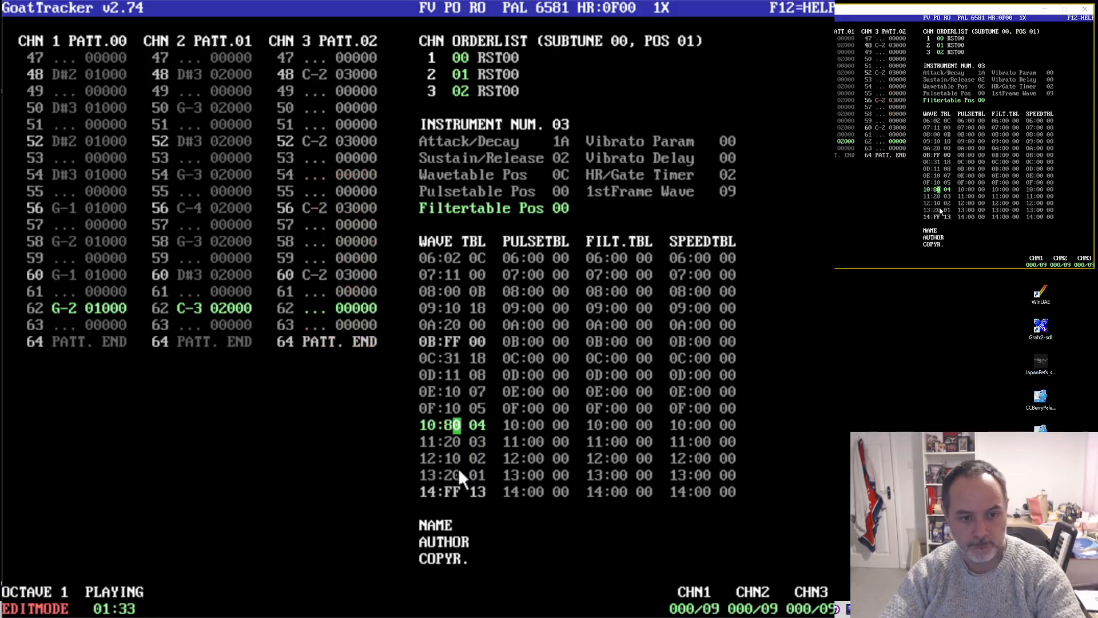
pyautogui.write('1')
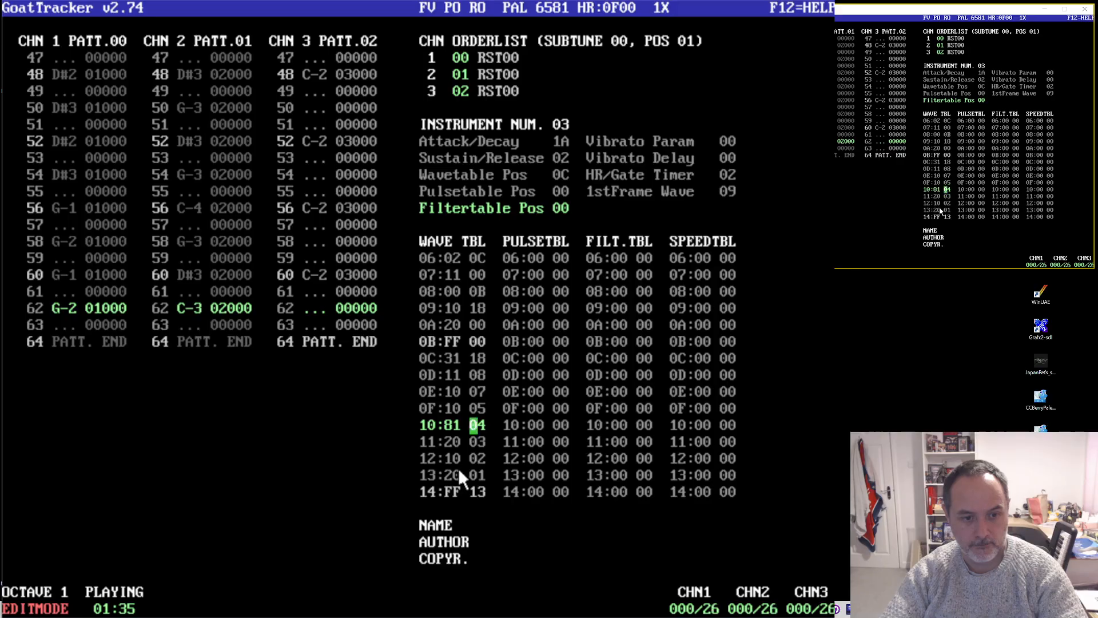
pyautogui.press('Left')
pyautogui.write('0')
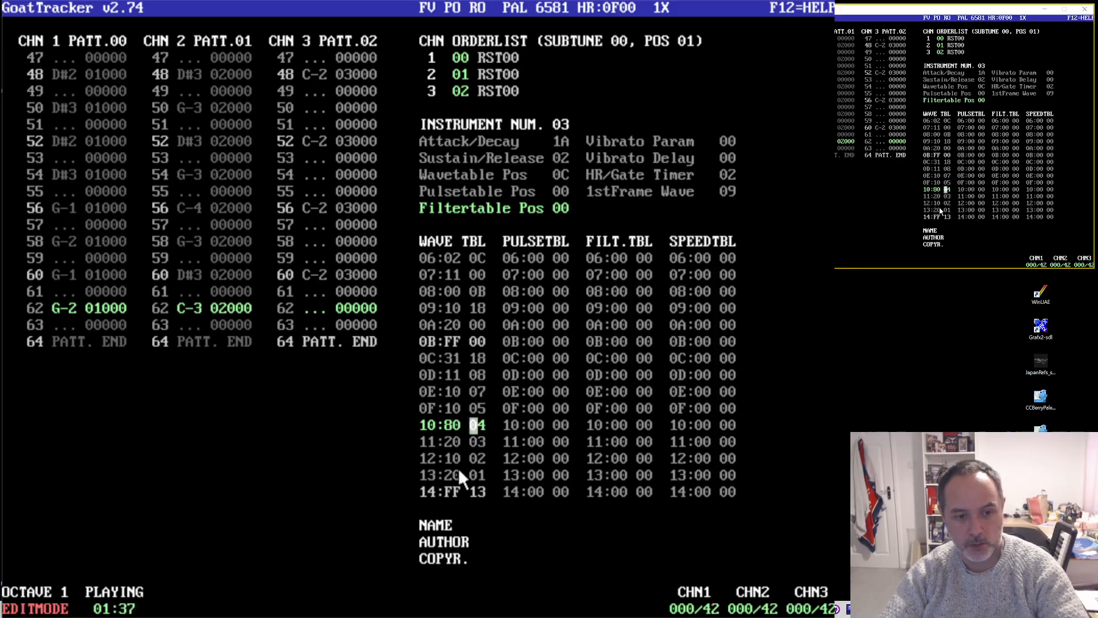
pyautogui.press('Left')
pyautogui.press('Left')
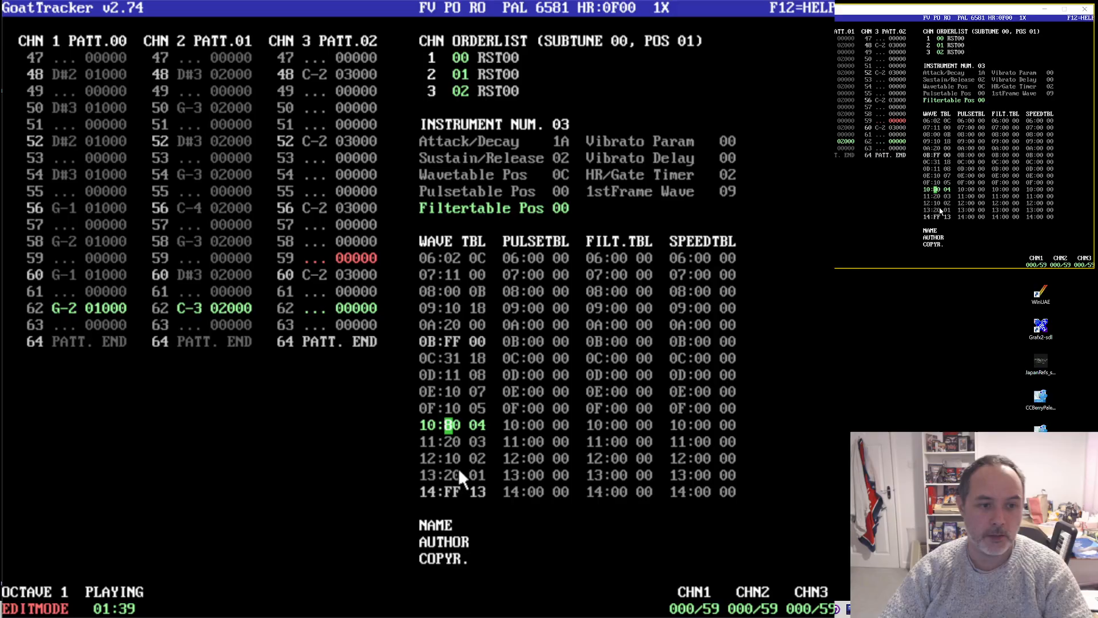
# - Point instrument 03 to filter table position 01
pyautogui.press('Down')
pyautogui.press('Down')
pyautogui.press('Down')
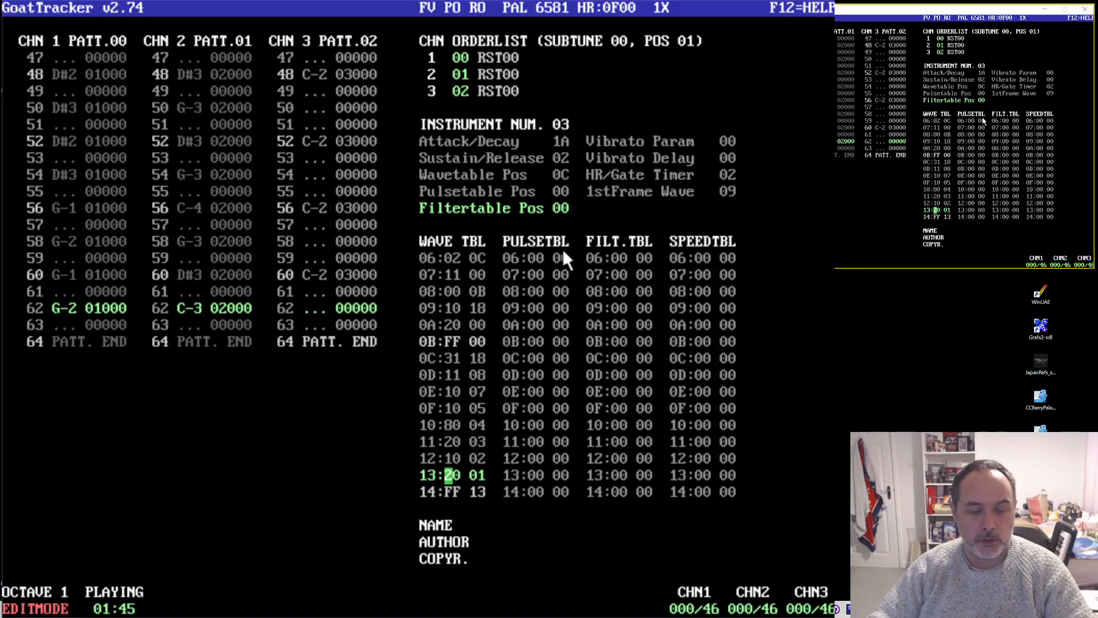
pyautogui.click(444, 289)
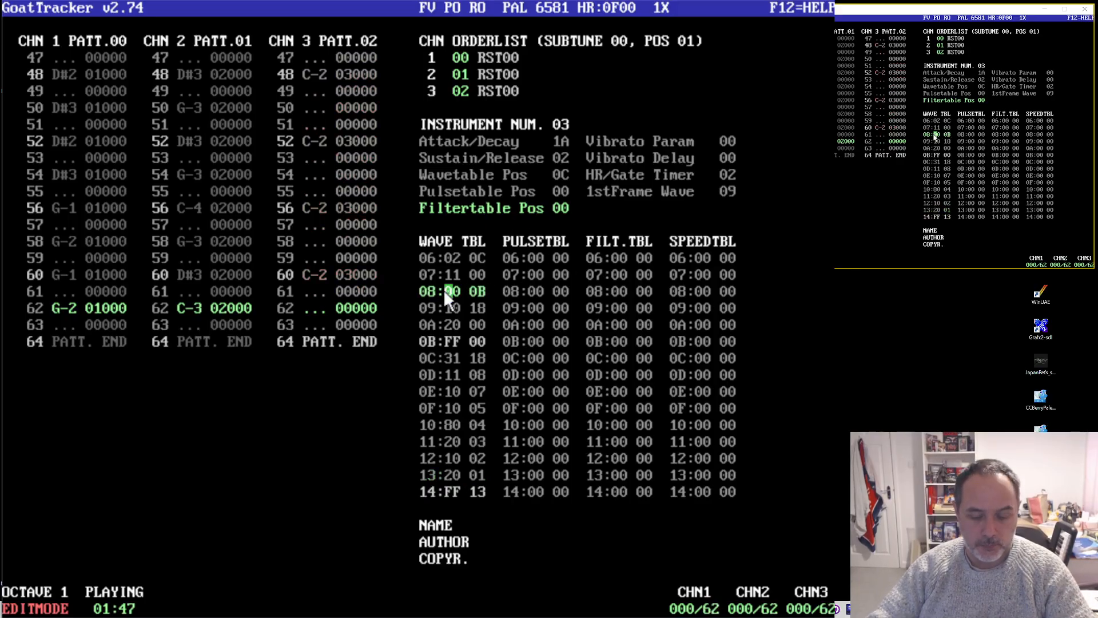
pyautogui.press('Up')
pyautogui.press('Up')
pyautogui.press('Up')
pyautogui.press('Up')
pyautogui.press('Up')
pyautogui.press('Up')
pyautogui.press('Up')
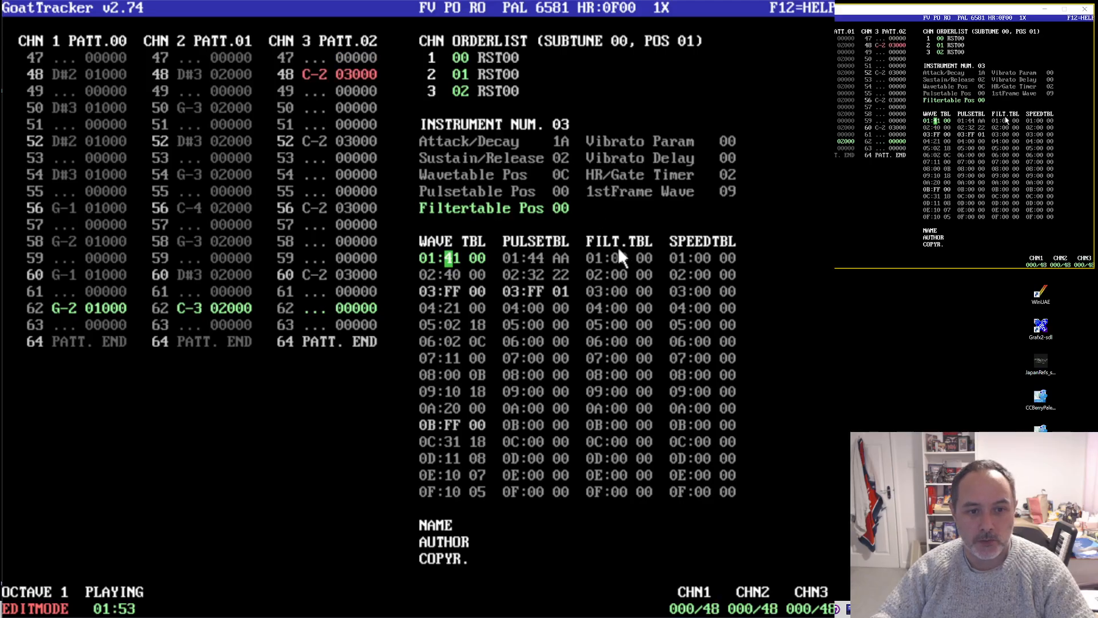
pyautogui.click(567, 209)
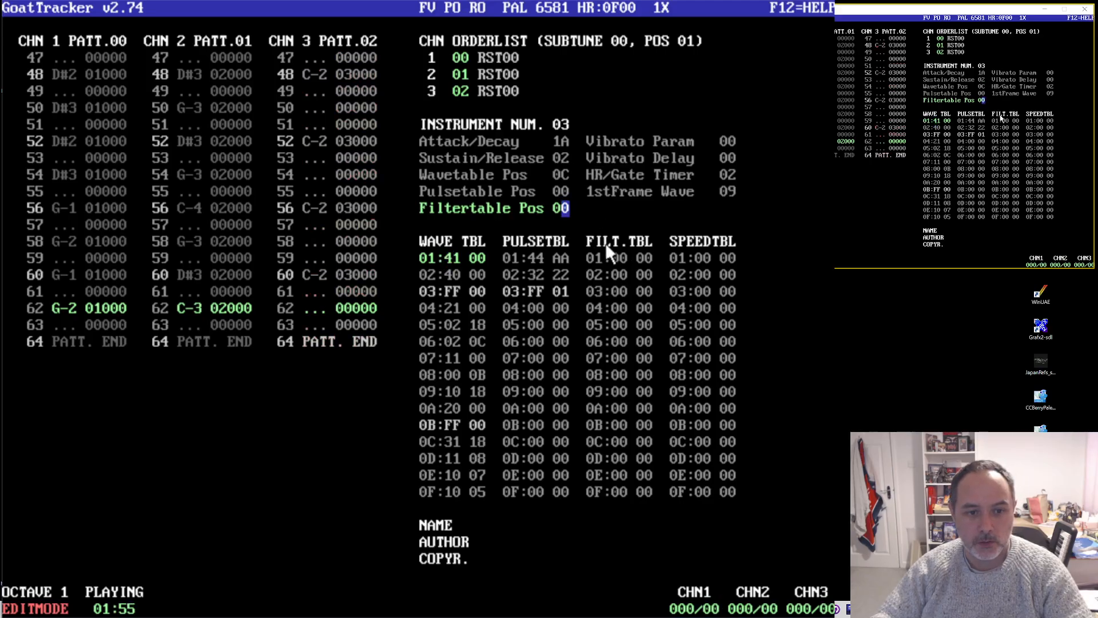
pyautogui.write('1')
# - Enter B0 01 in filter table row 01
pyautogui.click(623, 259)
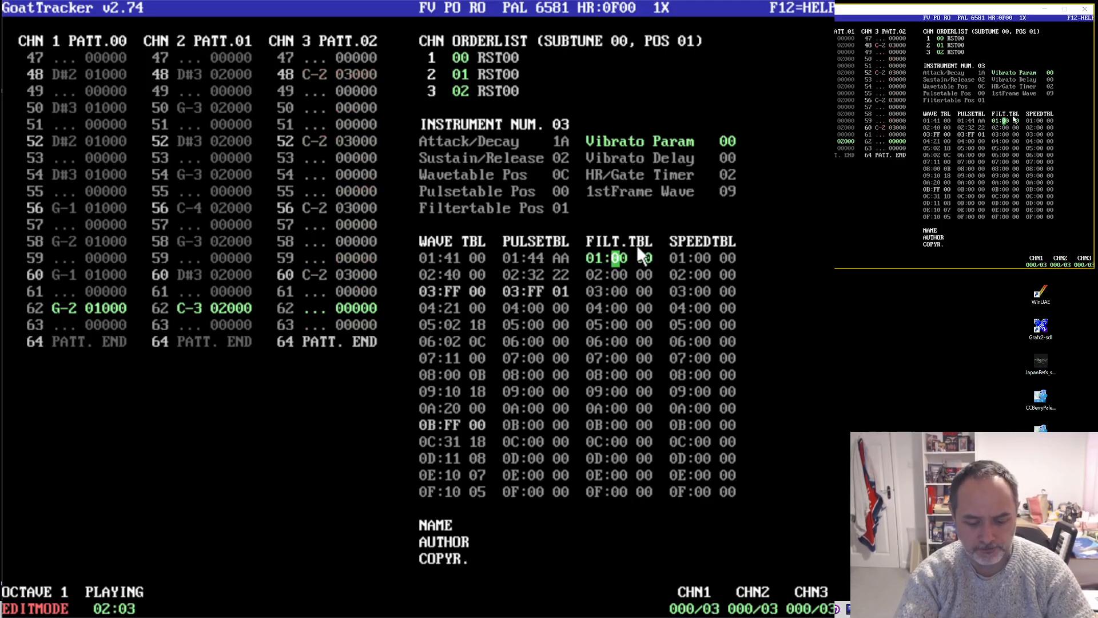
pyautogui.write('b0')
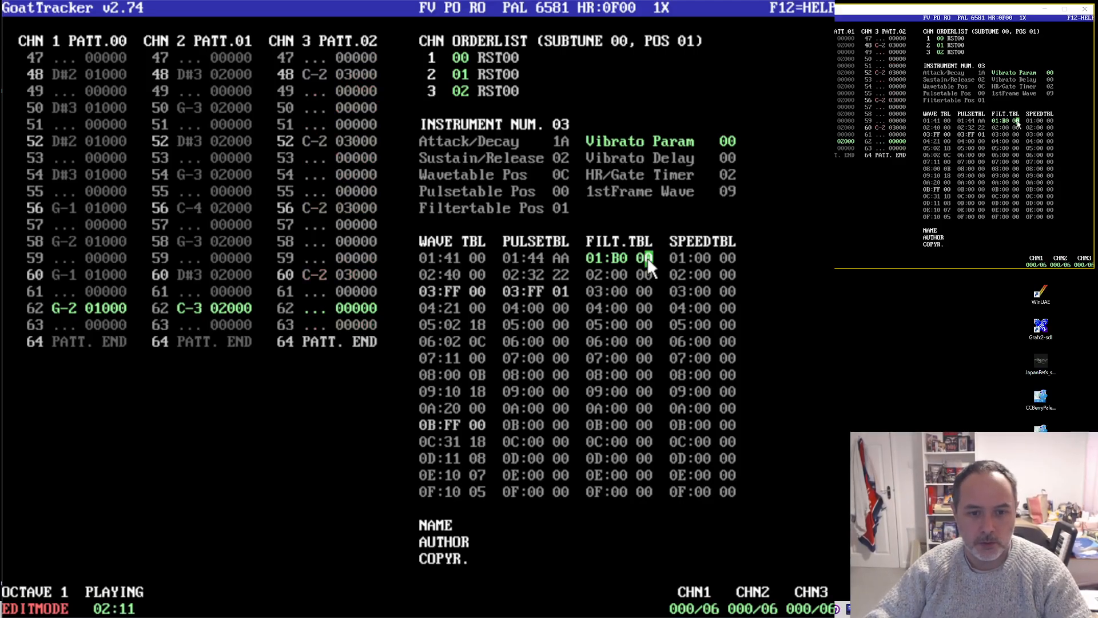
pyautogui.write('1')
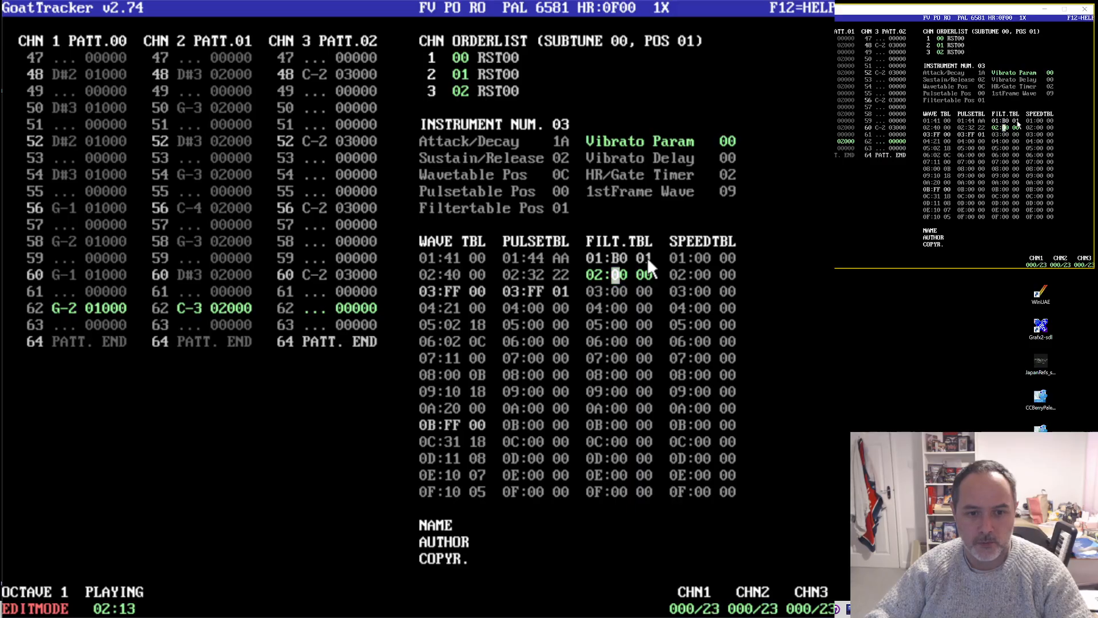
# - Try 02, 03 and 07 as the second value of filter table row 01, and change it to 04
pyautogui.click(648, 259)
pyautogui.write('2')
pyautogui.click(649, 258)
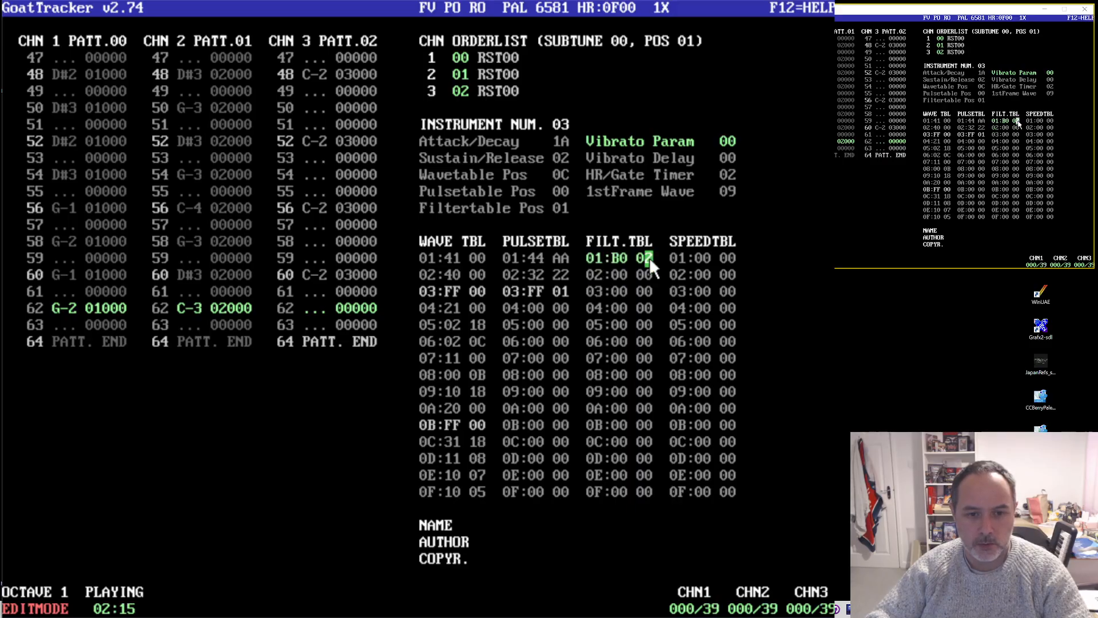
pyautogui.write('3')
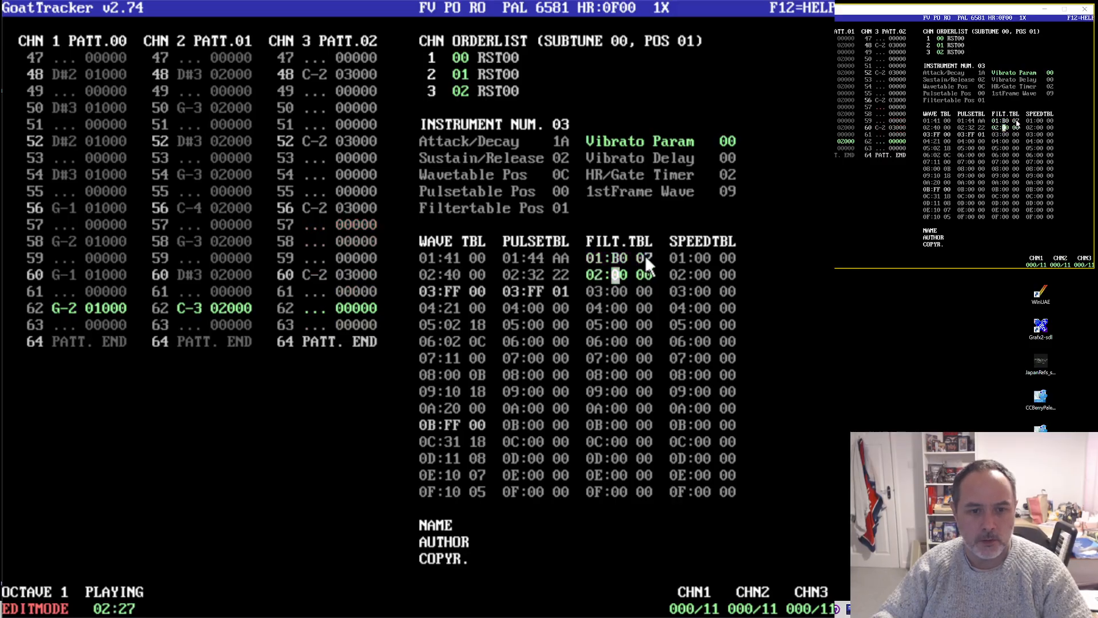
pyautogui.click(650, 256)
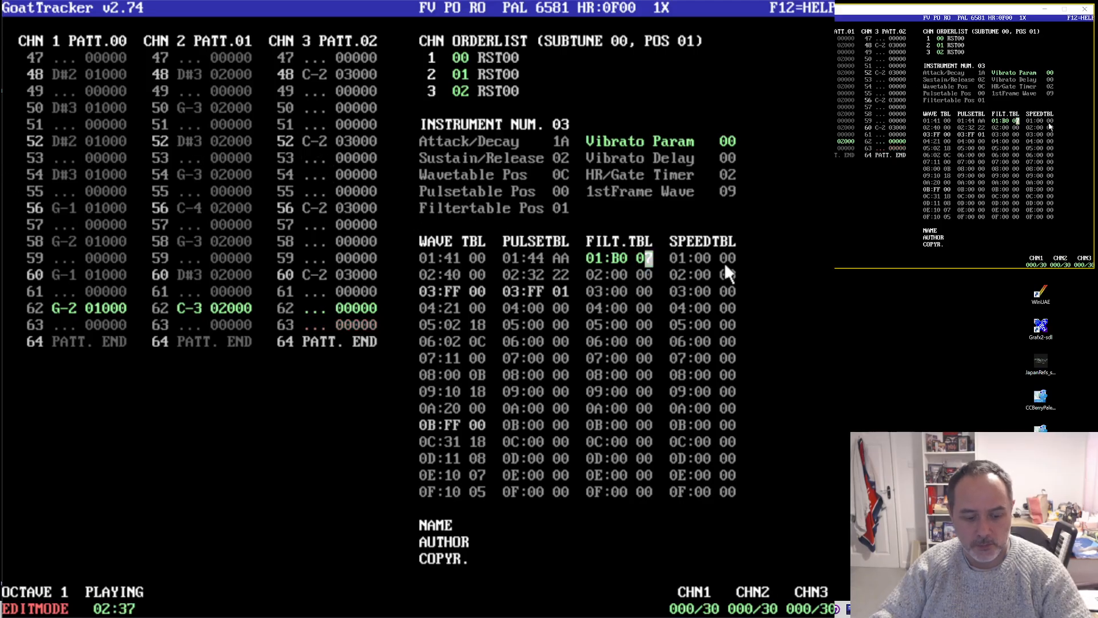
pyautogui.write('4')
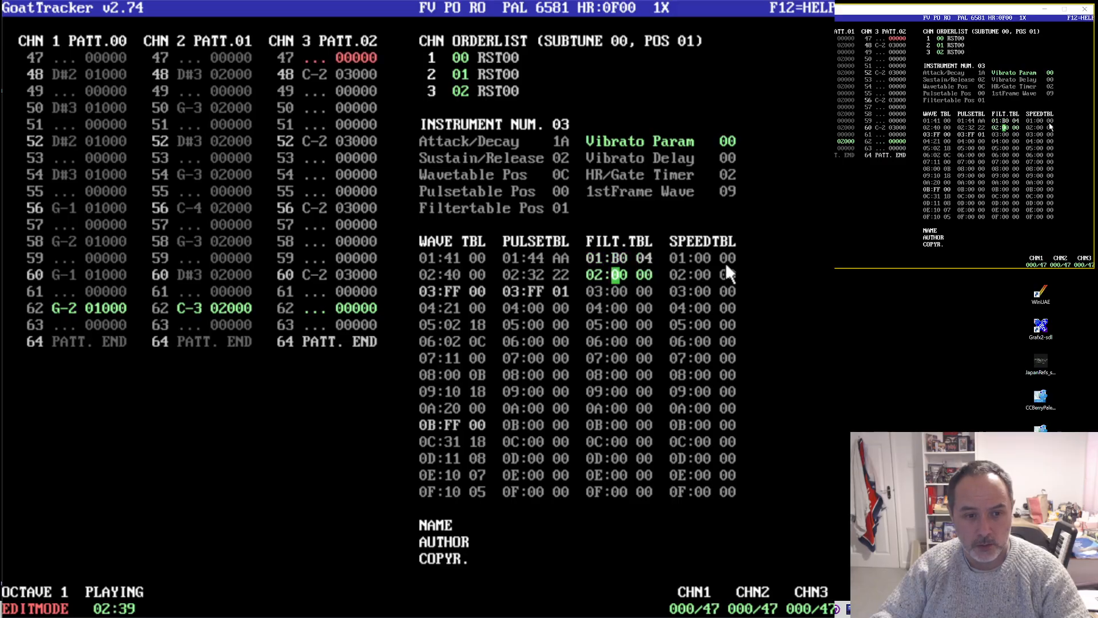
# - Switch the second value of filter table row 01 to 07 and back to 04 for comparison
pyautogui.click(189, 235)
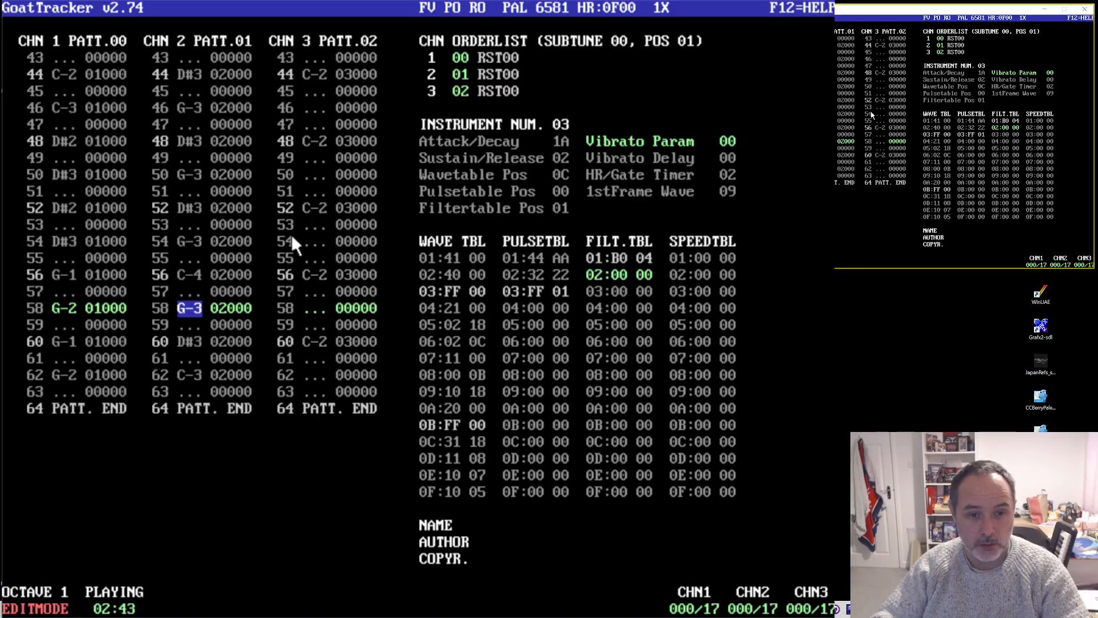
pyautogui.click(648, 257)
pyautogui.write('7')
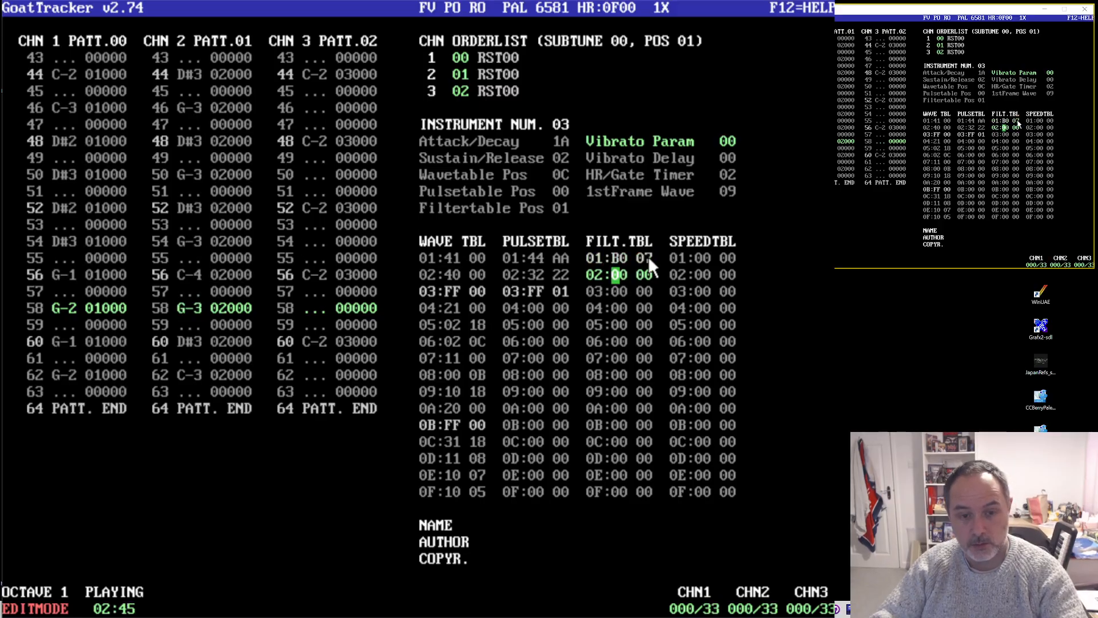
pyautogui.click(650, 258)
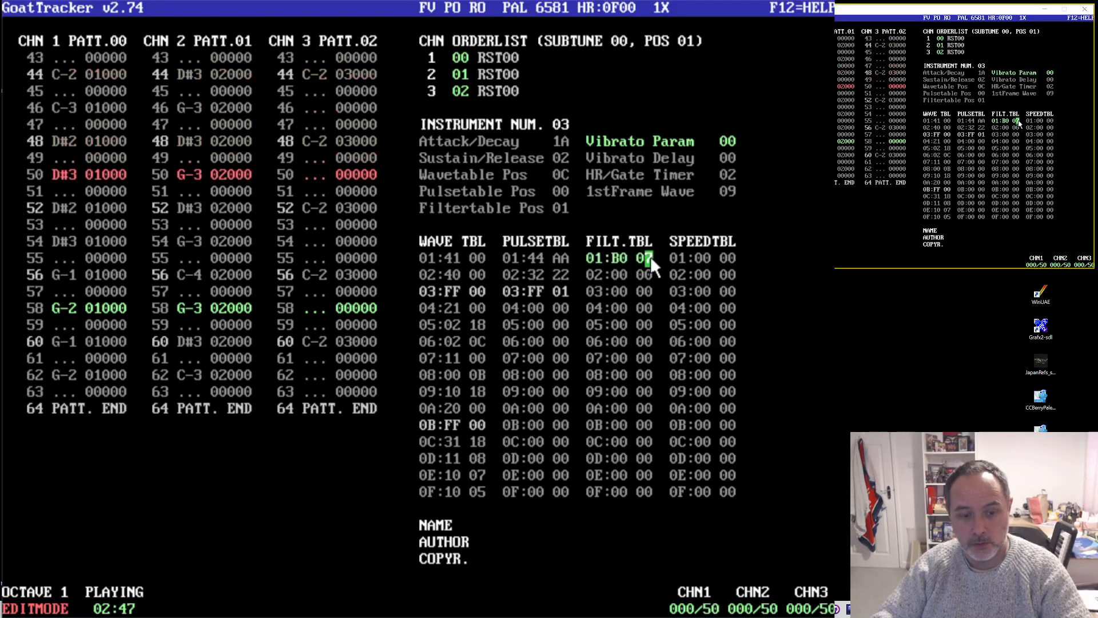
pyautogui.write('4')
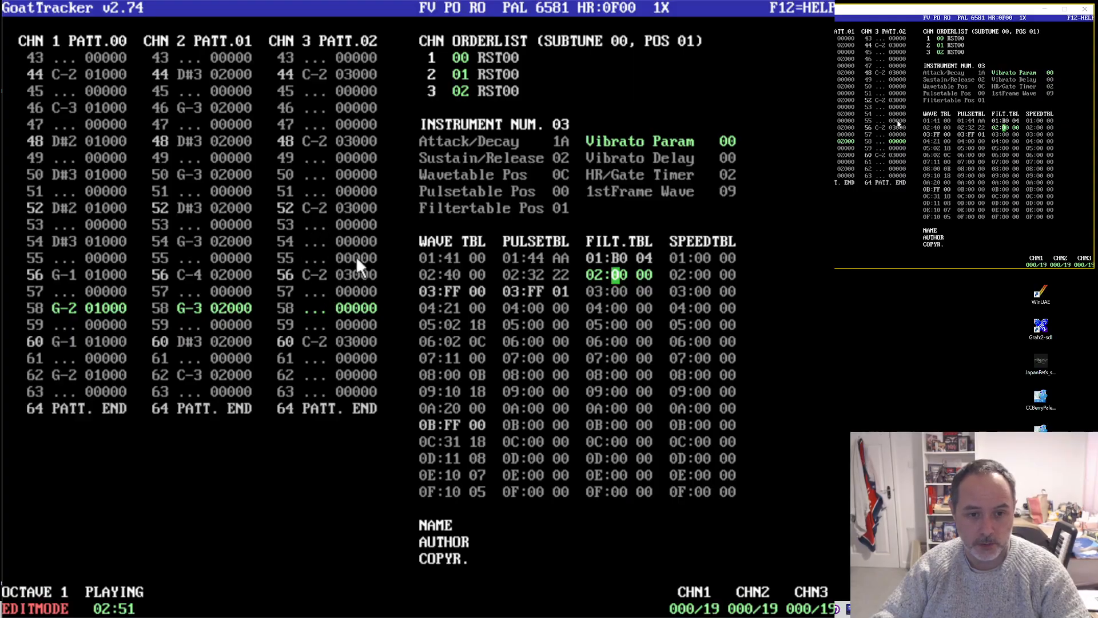
# - Try 02 and 01 as the second value of filter table row 01
pyautogui.click(651, 255)
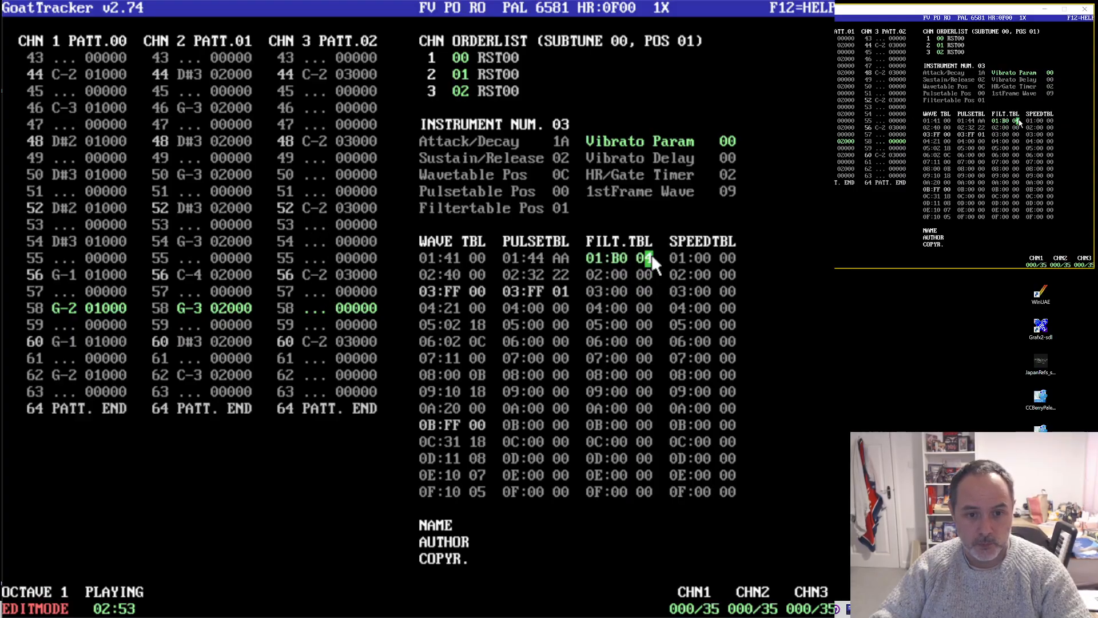
pyautogui.write('2')
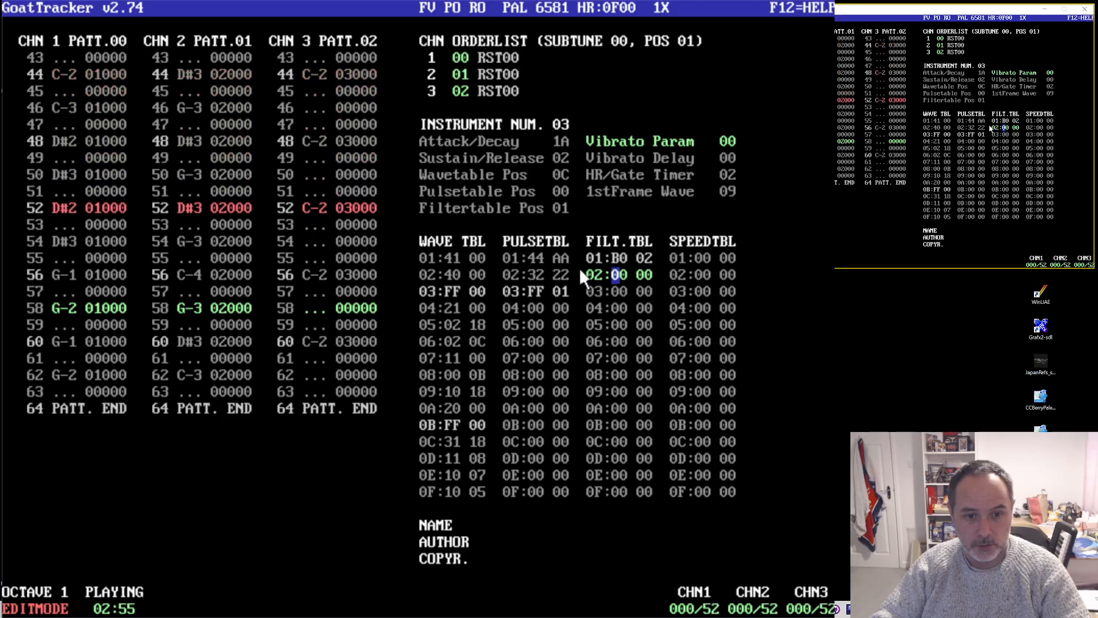
pyautogui.click(648, 255)
pyautogui.write('1')
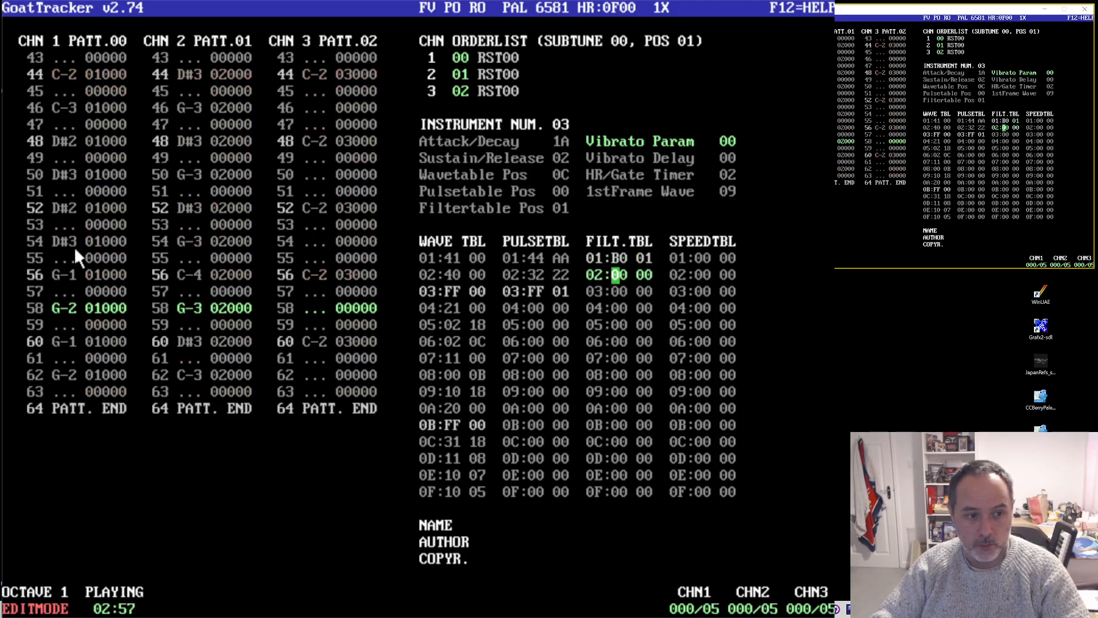
# - Try 03 and 07 as the second value of filter table row 01, and settle on 04
pyautogui.click(650, 258)
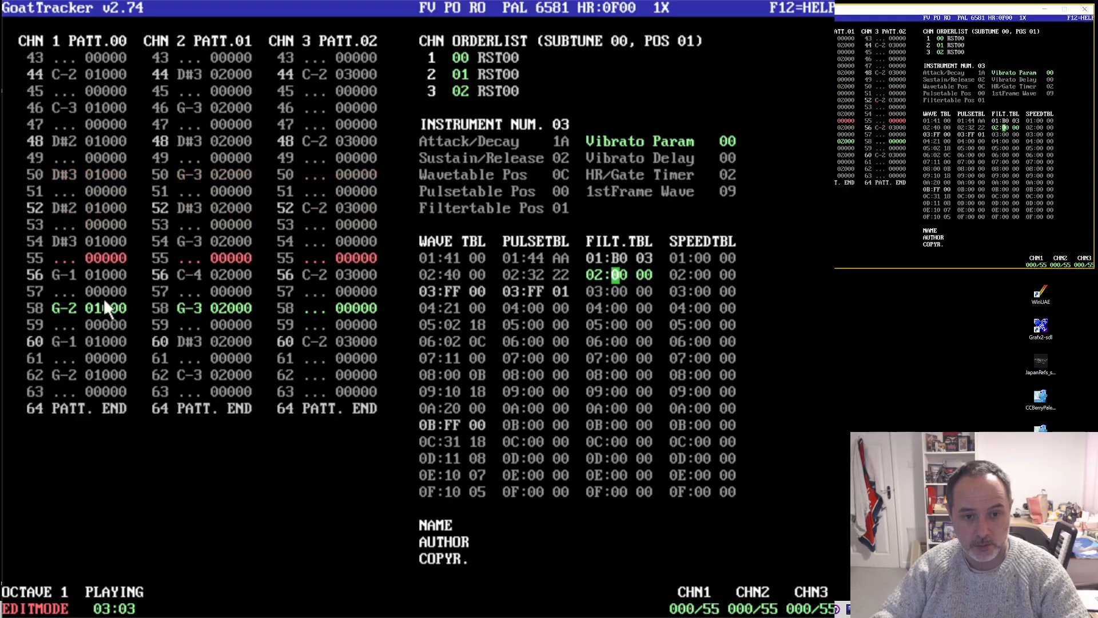
pyautogui.click(648, 258)
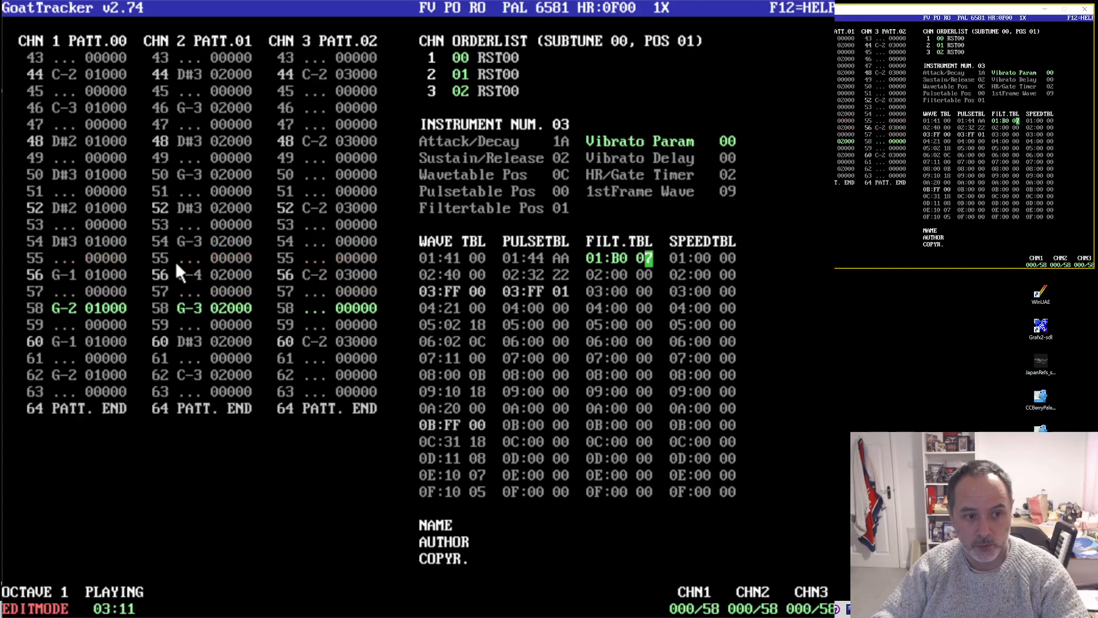
pyautogui.write('4')
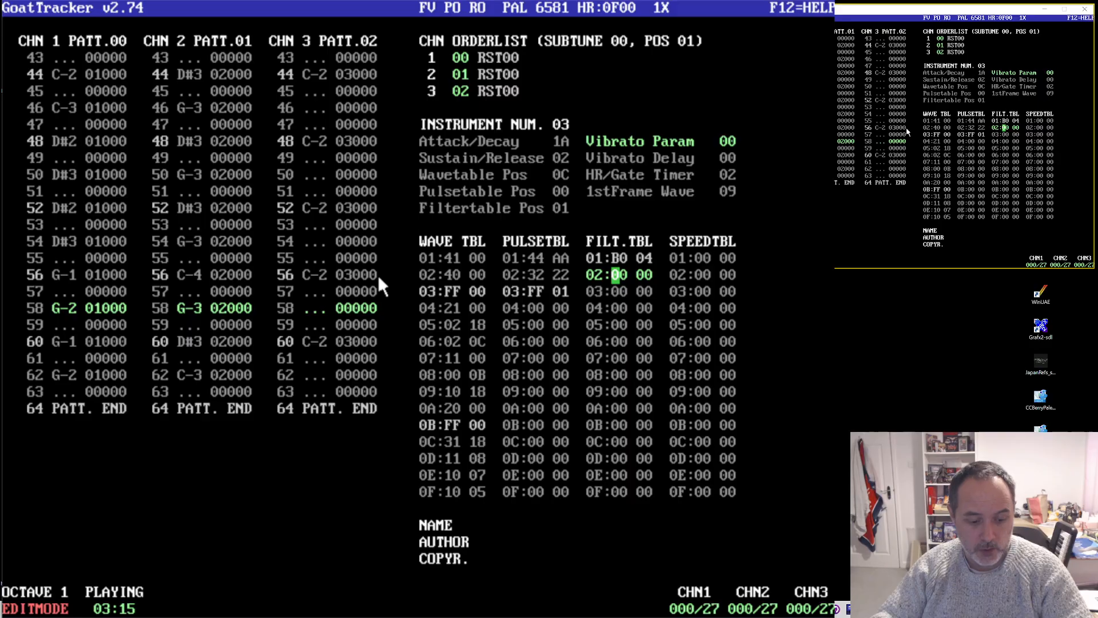
# - Set the first value of filter table row 03 to FF and enter 03 53 in row 02
pyautogui.click(87, 252)
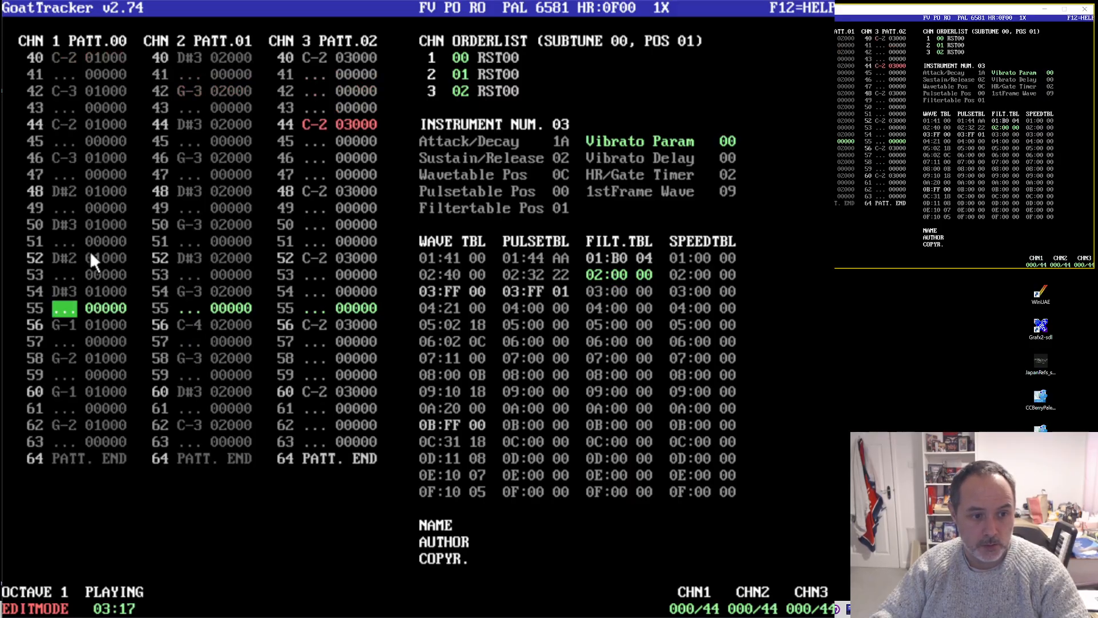
pyautogui.click(614, 270)
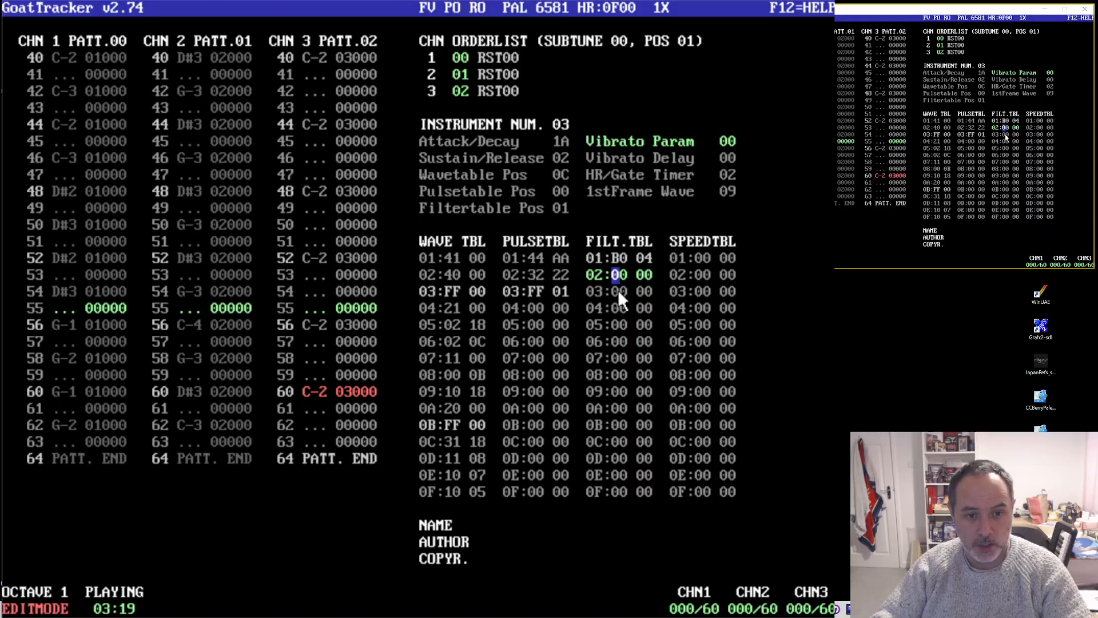
pyautogui.click(647, 291)
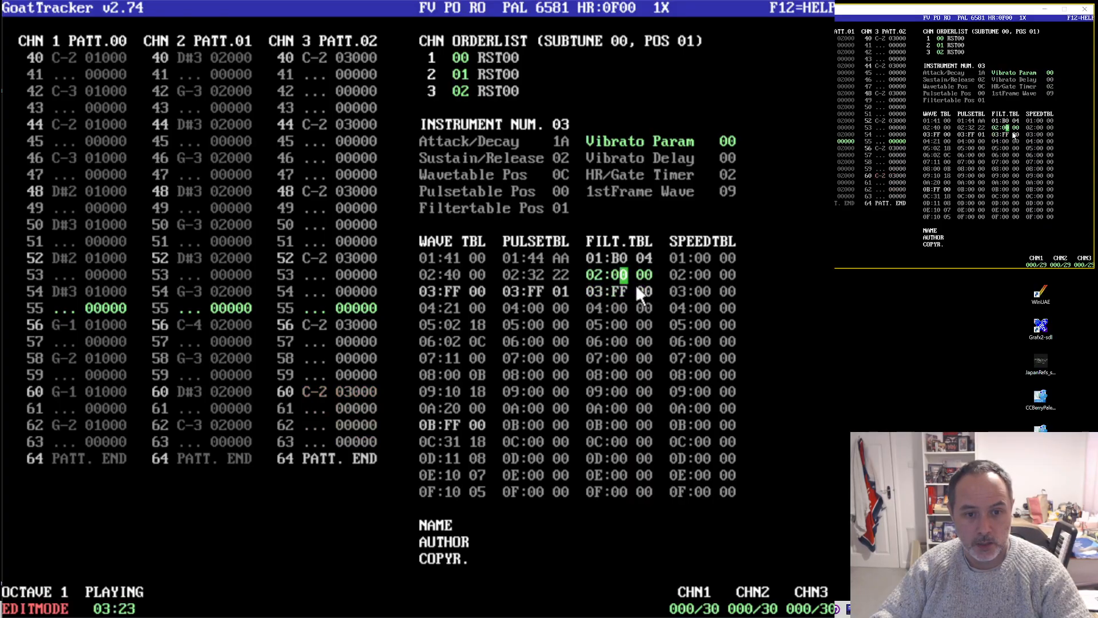
pyautogui.write('53')
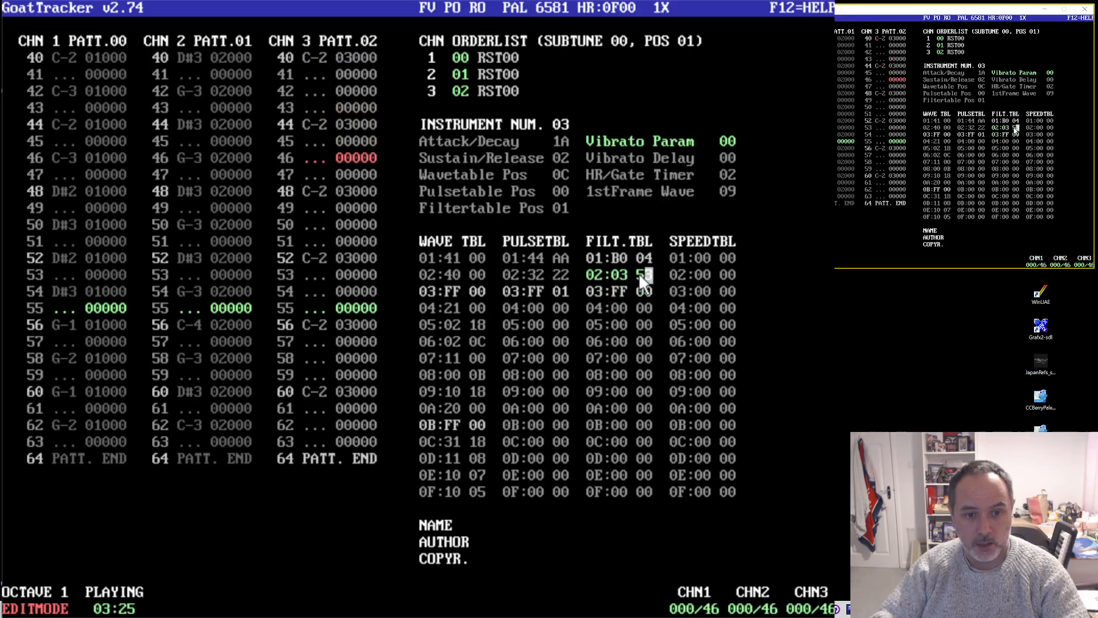
# - Change filter table row 02 to 33 23, and set its first value to 66
pyautogui.click(617, 273)
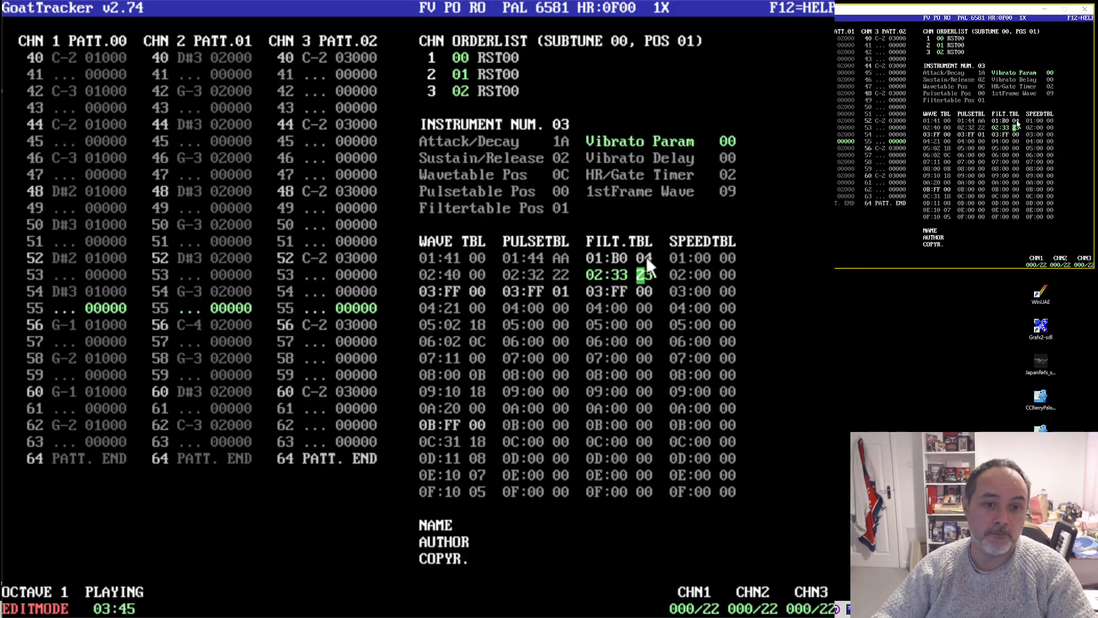
pyautogui.click(617, 269)
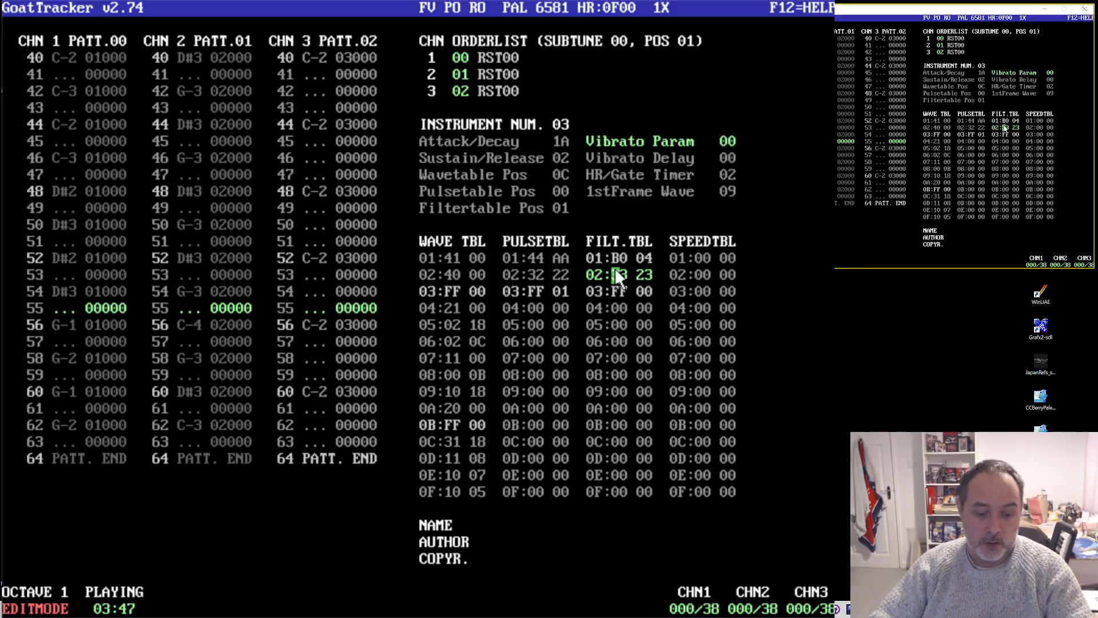
pyautogui.write('66')
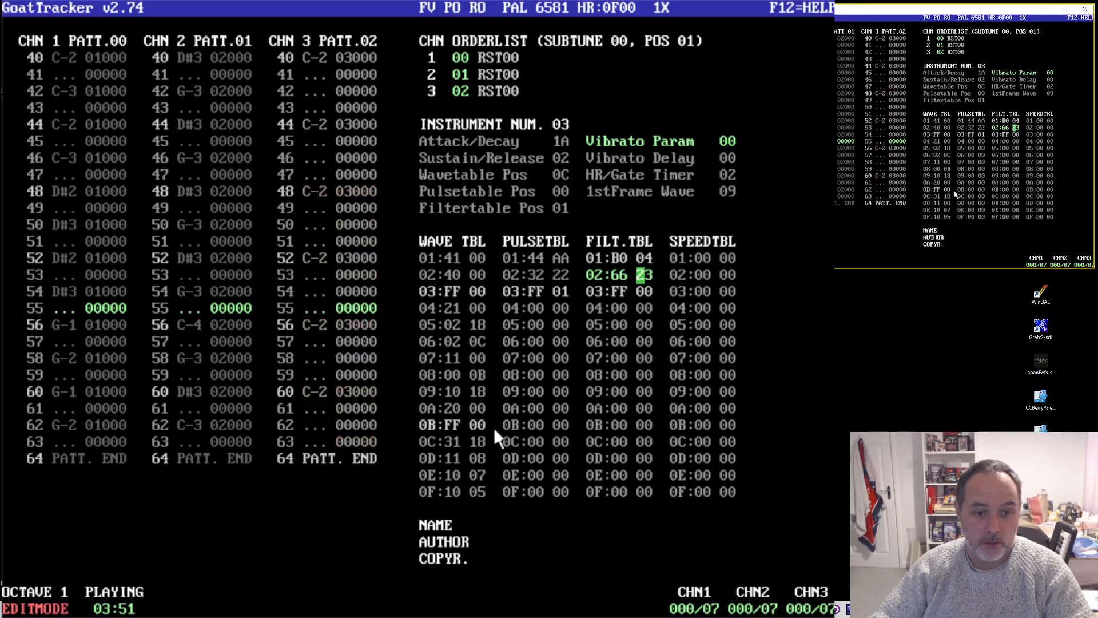
# - Try 58 and 48 as the second value of wavetable row 0C
pyautogui.click(453, 438)
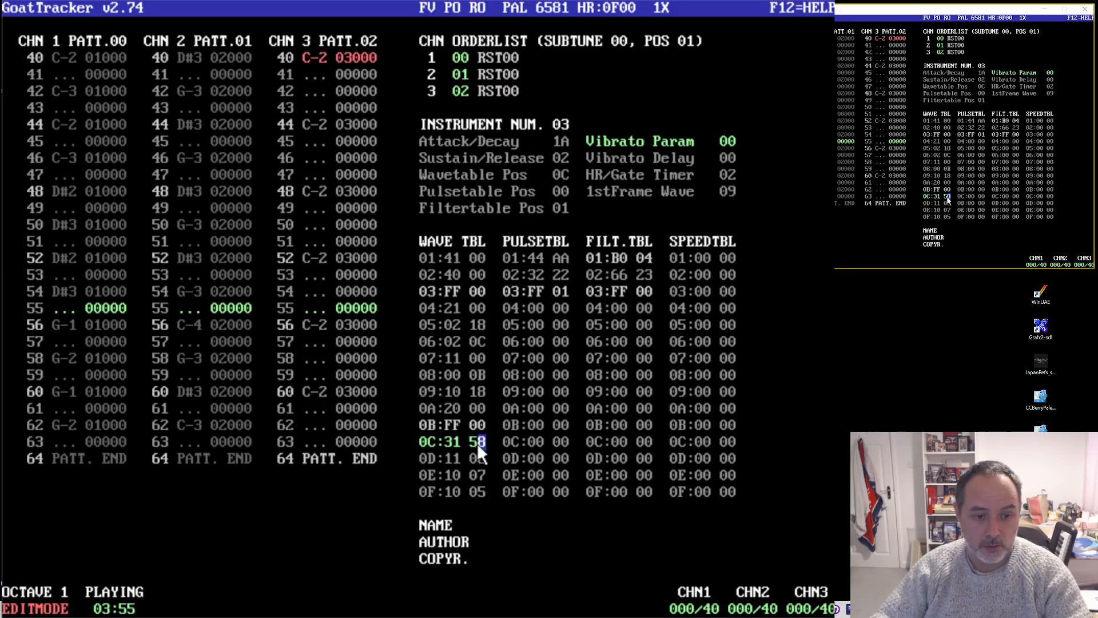
pyautogui.write('4')
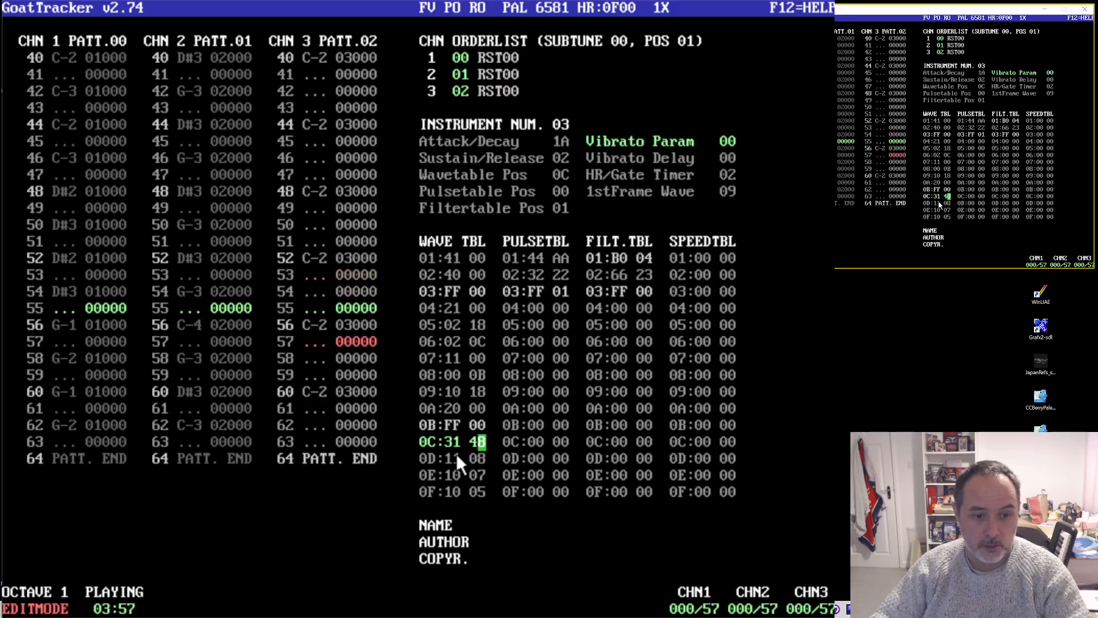
# - Try 81 as the first value of wavetable row 0D and 80 as the first value of row 0E
pyautogui.click(456, 455)
pyautogui.press('Down')
pyautogui.press('Down')
pyautogui.press('Down')
pyautogui.press('Down')
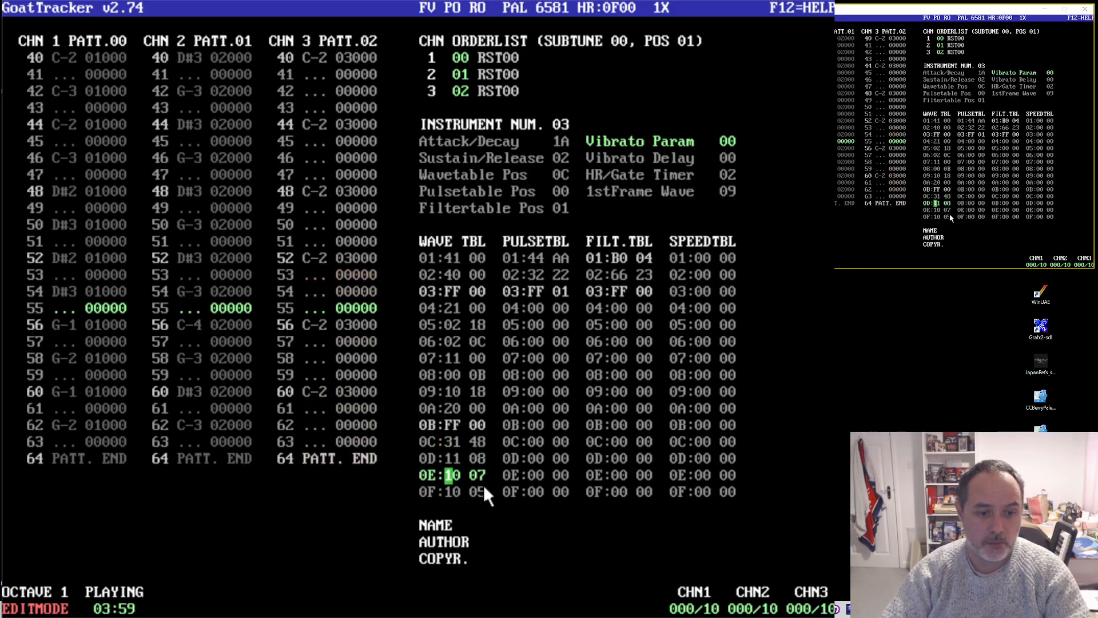
pyautogui.press('Up')
pyautogui.press('Up')
pyautogui.press('Up')
pyautogui.press('Up')
pyautogui.write('8')
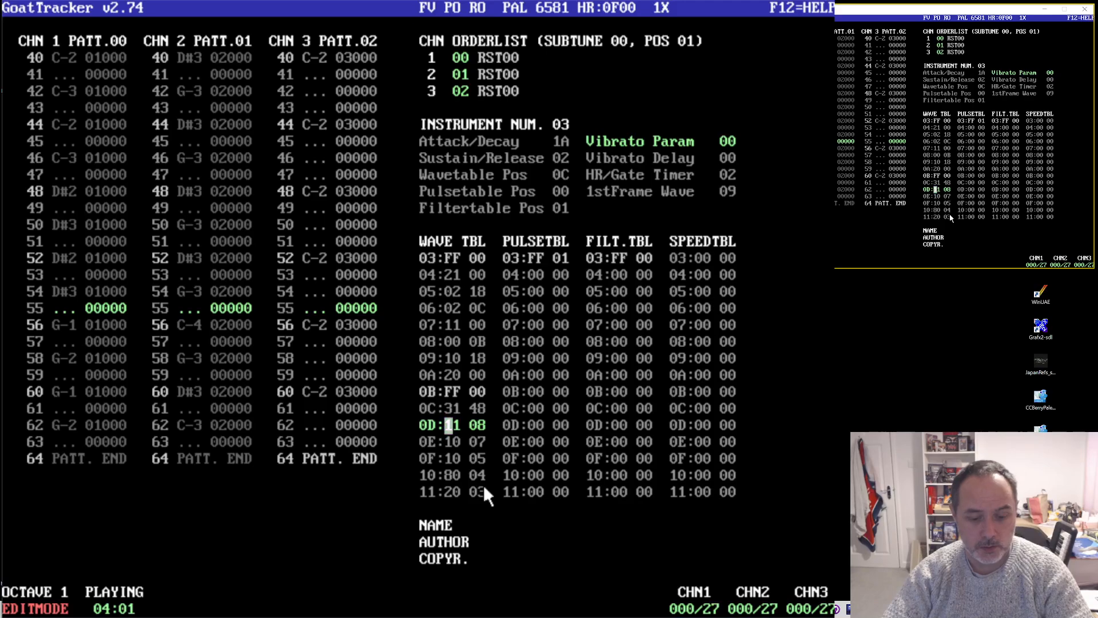
pyautogui.write('1 08')
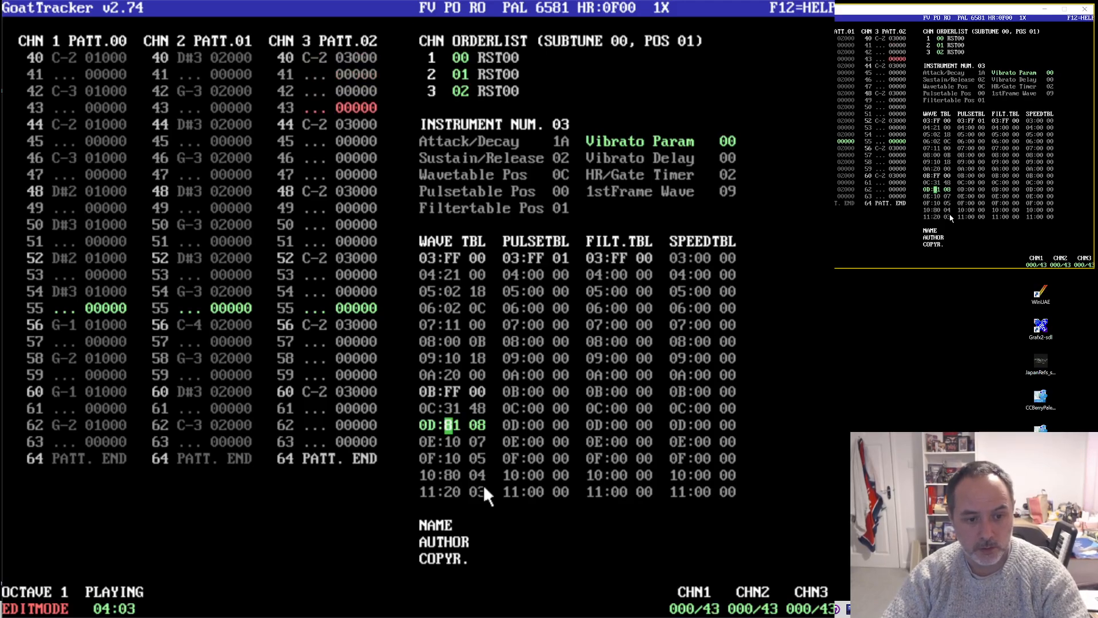
pyautogui.press('Up')
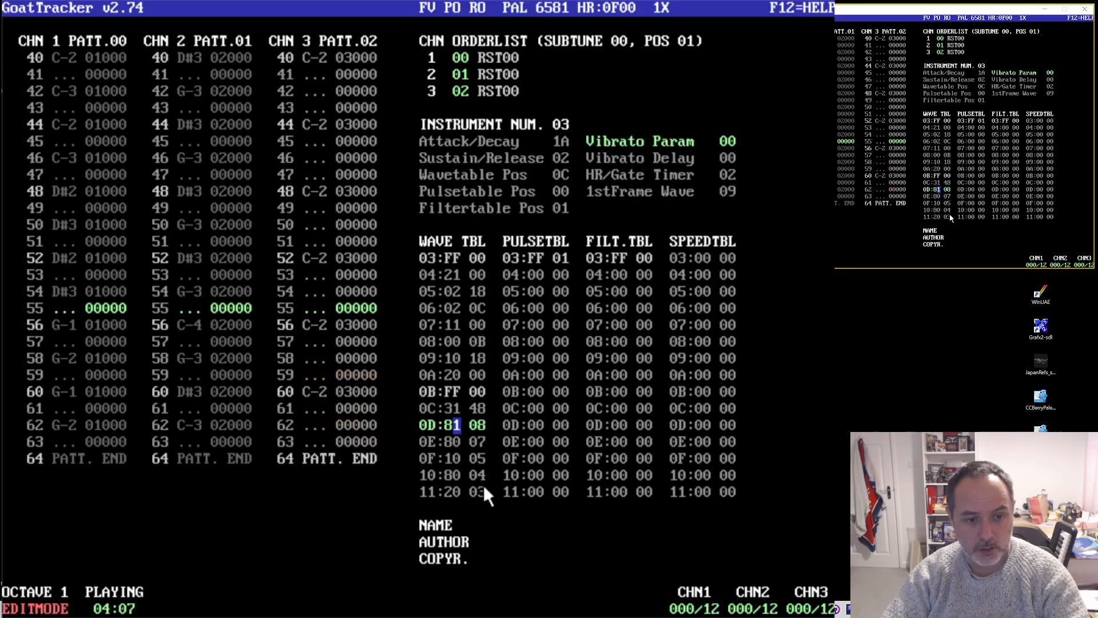
# - Try 01 and 21 as the first value of wavetable row 0D, with 00 as the first value of row 0E
pyautogui.press('Left')
pyautogui.write('0')
pyautogui.press('Down')
pyautogui.press('Left')
pyautogui.write('0')
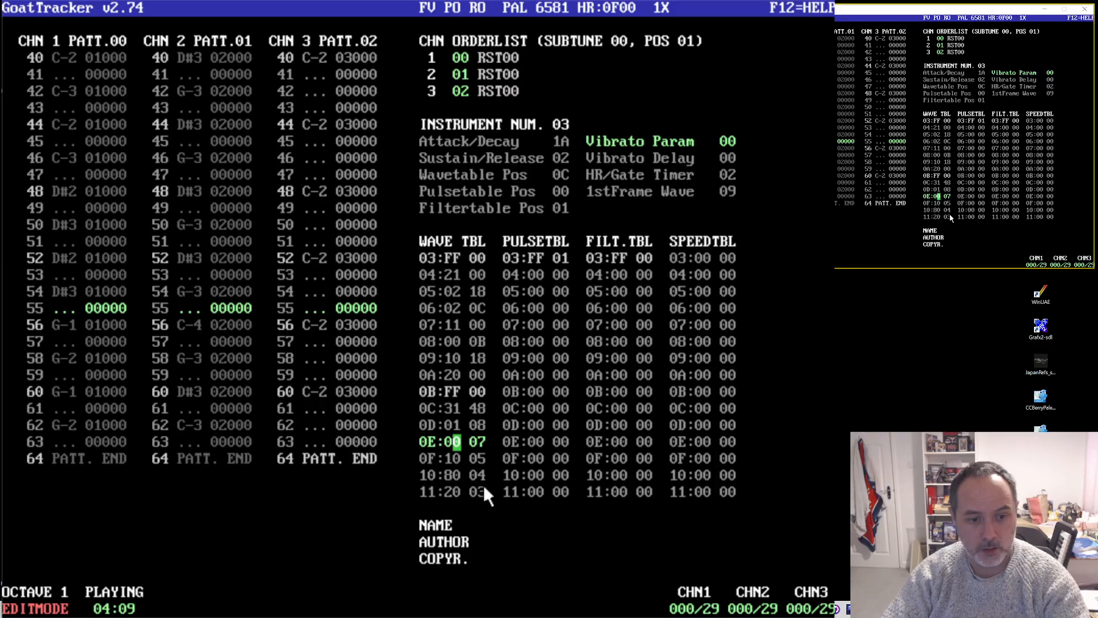
pyautogui.press('Up')
pyautogui.press('Left')
pyautogui.write('2')
pyautogui.press('Down')
pyautogui.press('Left')
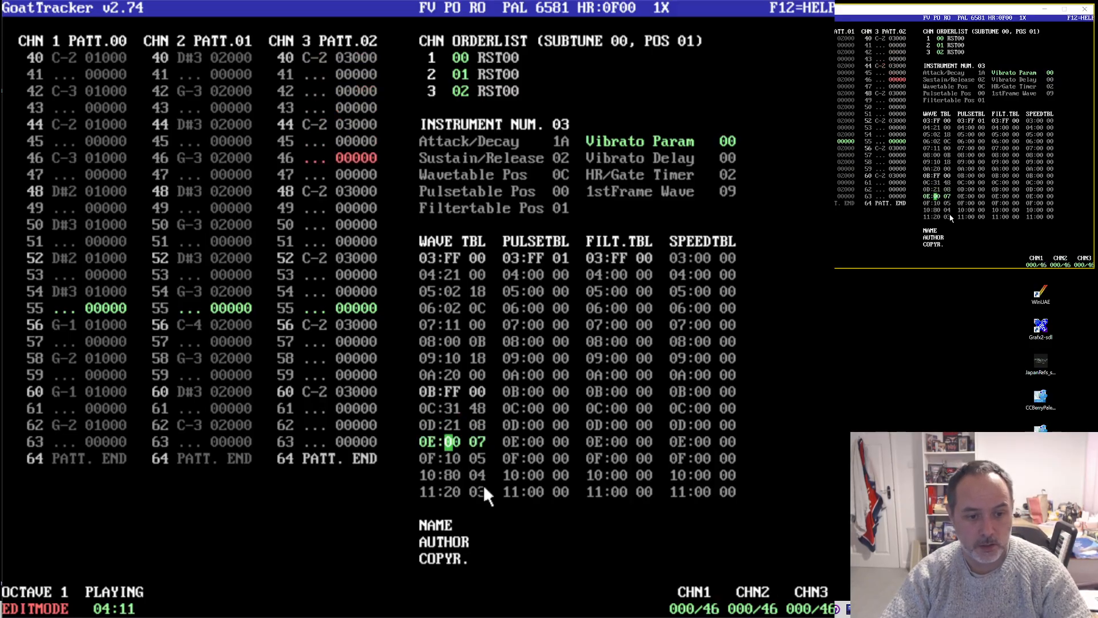
# - Set the first value of wavetable row 0E to 10 and that of row 0D to 11
pyautogui.write('1')
pyautogui.press('Up')
pyautogui.press('Left')
pyautogui.write('1')
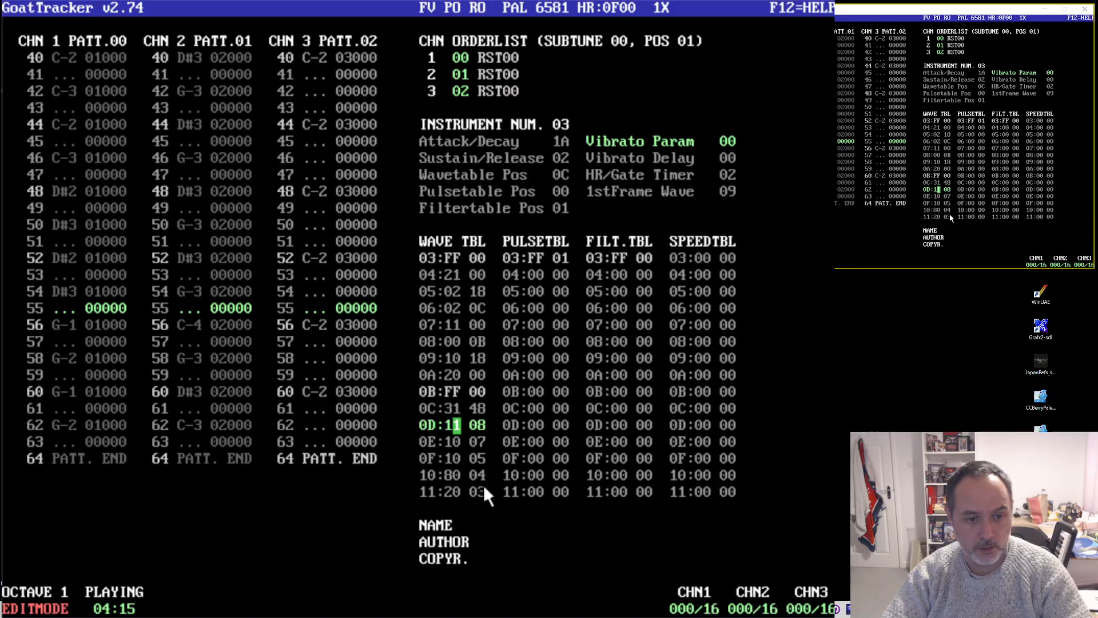
# - Set wavetable row 0C to 81 38
pyautogui.press('Up')
pyautogui.press('Left')
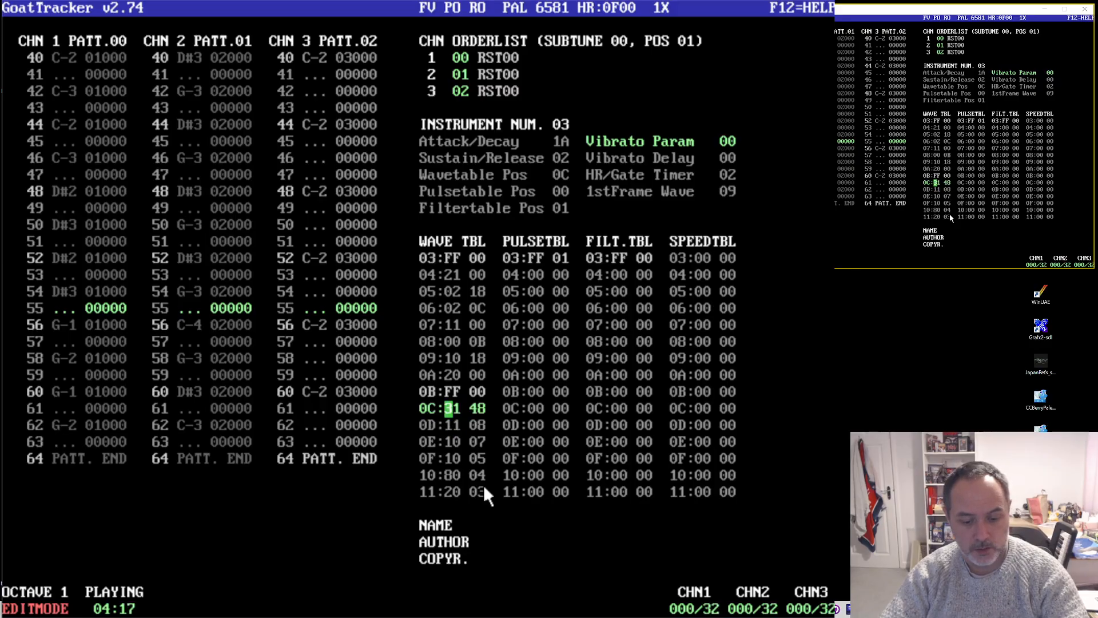
pyautogui.write('813')
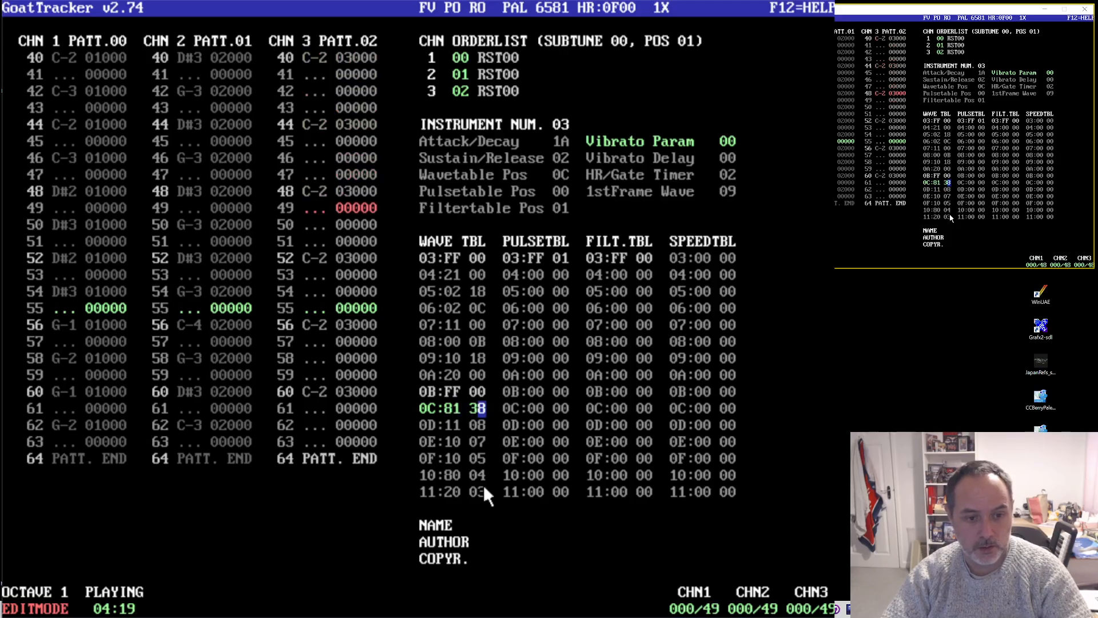
# - Try 28, 18 and 02 as the second value of wavetable row 0C, and settle on 05
pyautogui.press('Left')
pyautogui.write('1B')
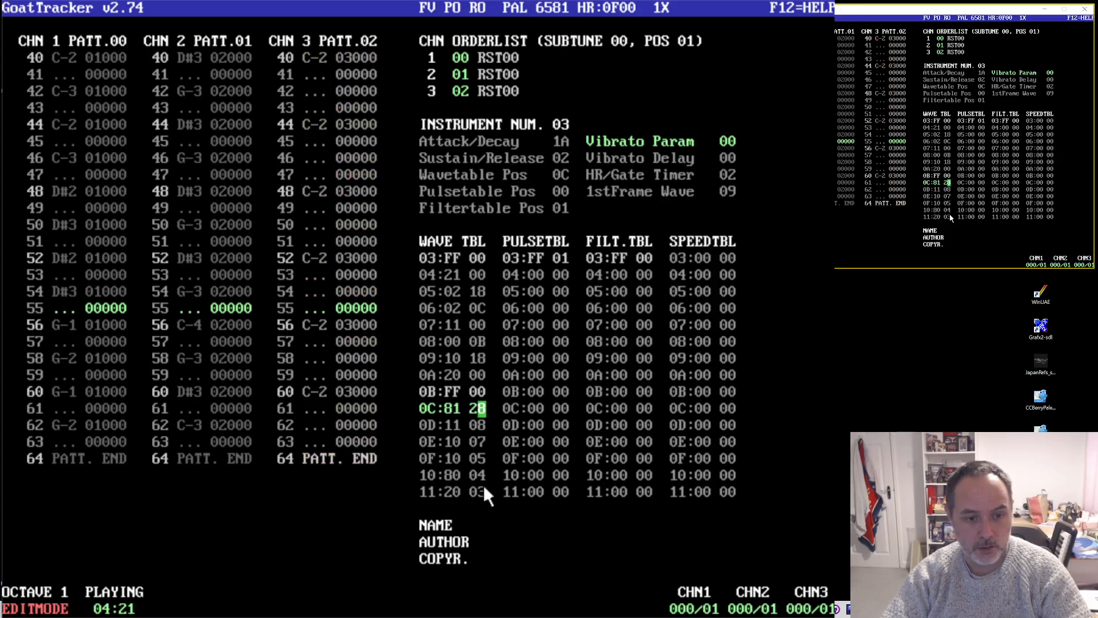
pyautogui.press('Left')
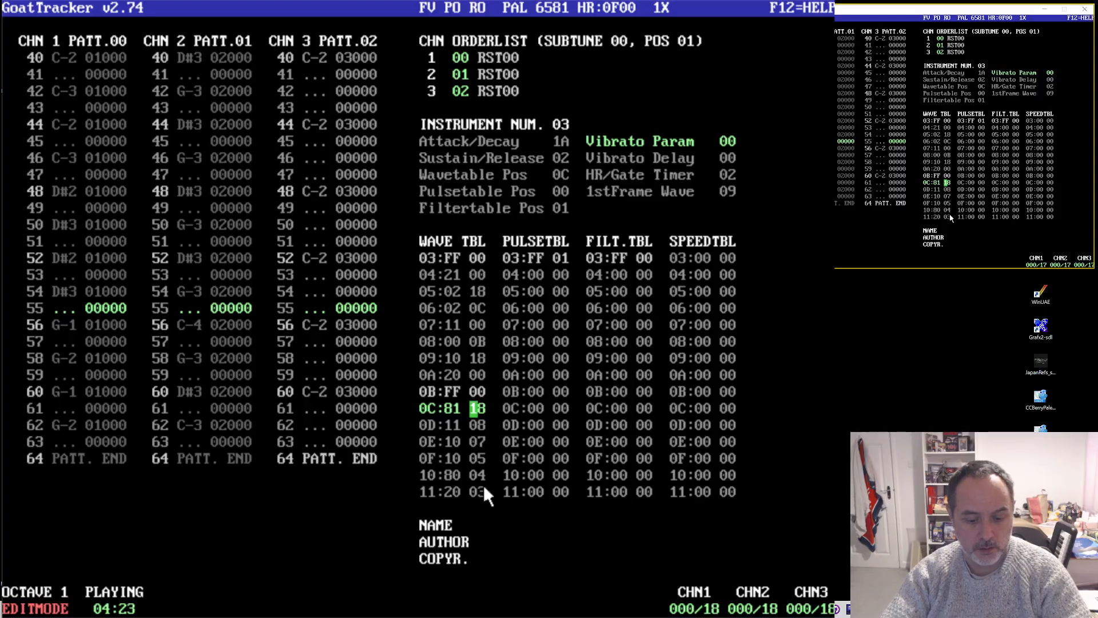
pyautogui.write('02')
pyautogui.press('Up')
pyautogui.press('Right')
pyautogui.press('Right')
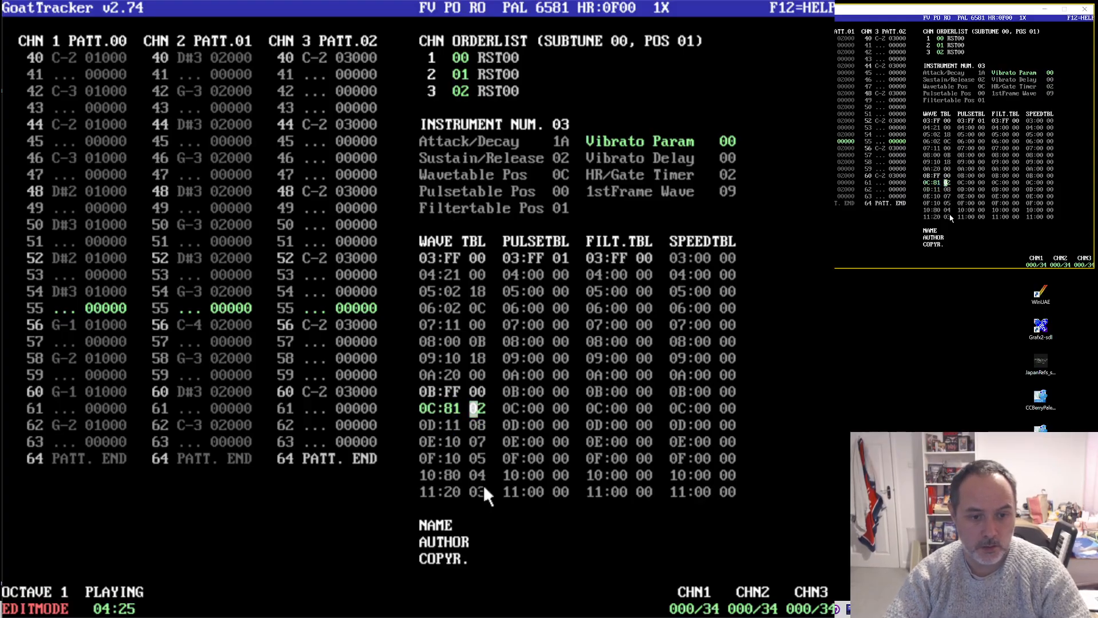
pyautogui.write('05')
pyautogui.press('Up')
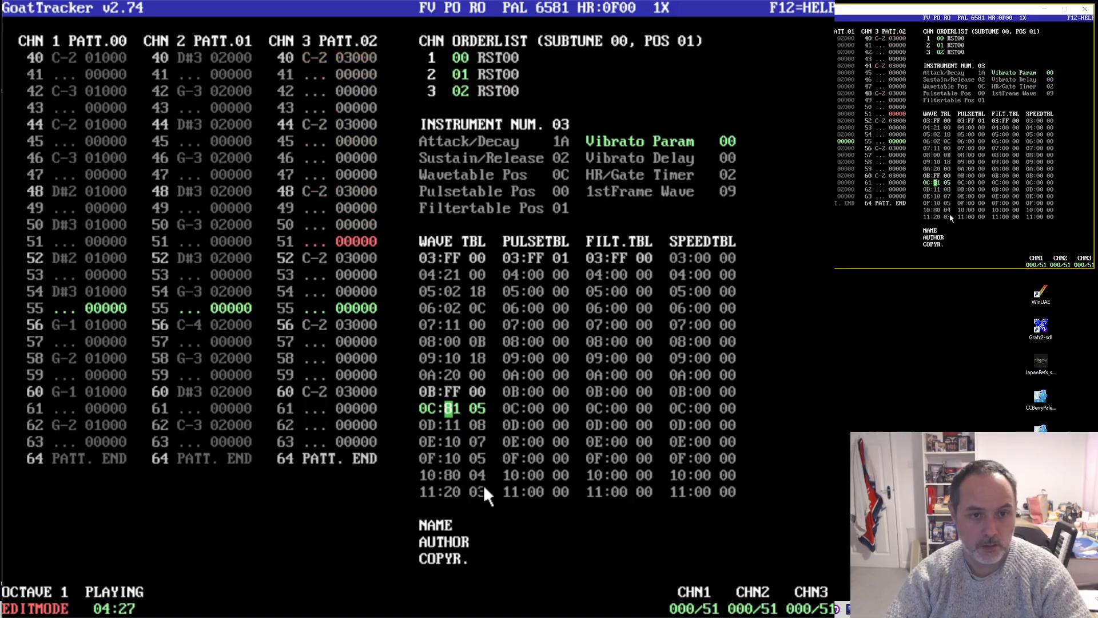
# - Set the Attack/Decay of instrument 03 to 0A, and try 03, 05, 07 and 0F in its place
pyautogui.click(560, 141)
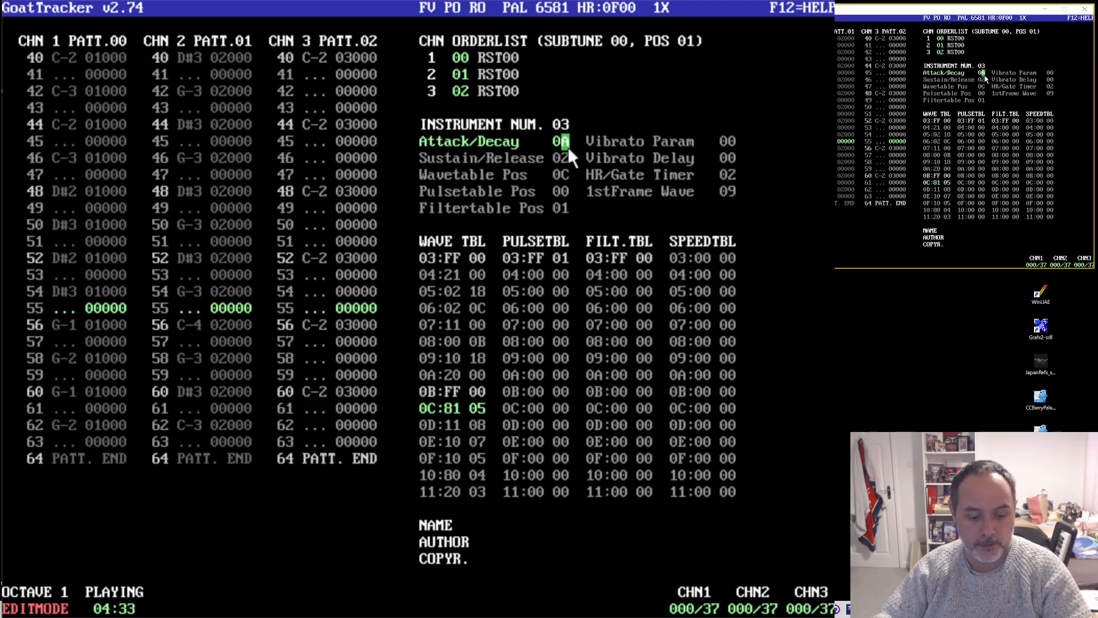
pyautogui.write('3')
pyautogui.click(566, 142)
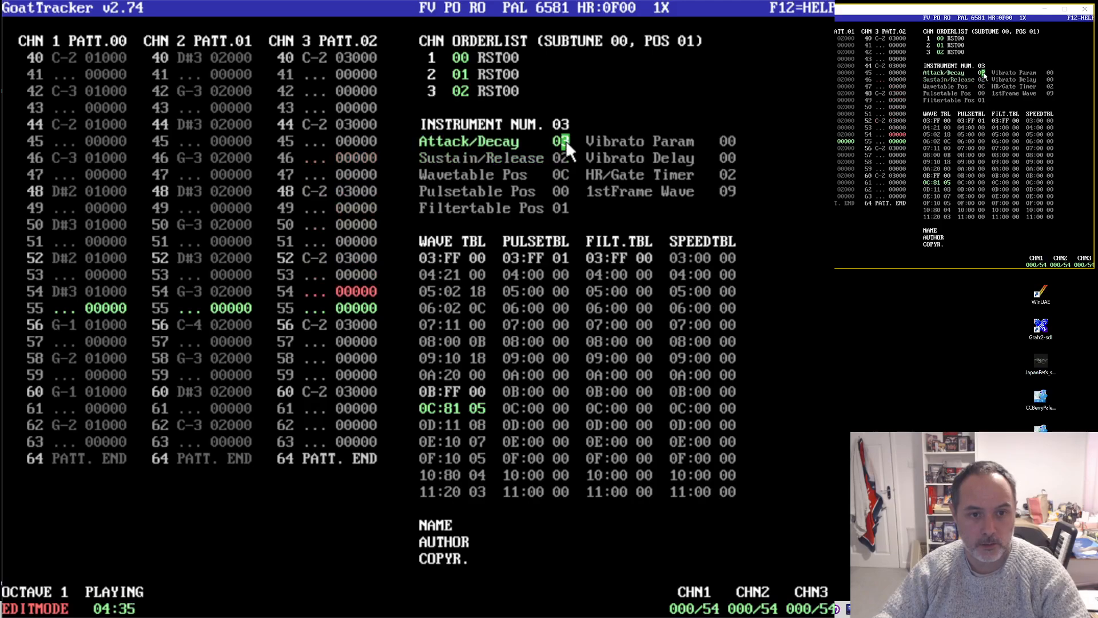
pyautogui.write('5')
pyautogui.click(565, 141)
pyautogui.write('7')
pyautogui.click(566, 142)
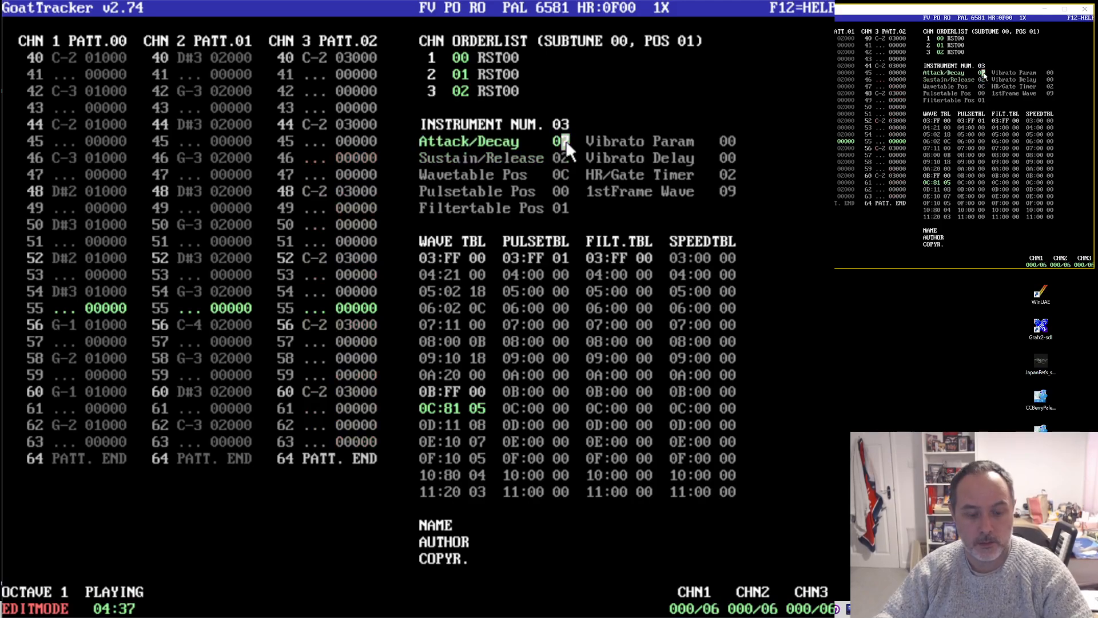
pyautogui.write('f')
# - Try 0C, 0D and 06 as the Attack/Decay of instrument 03, and settle on 09
pyautogui.click(565, 141)
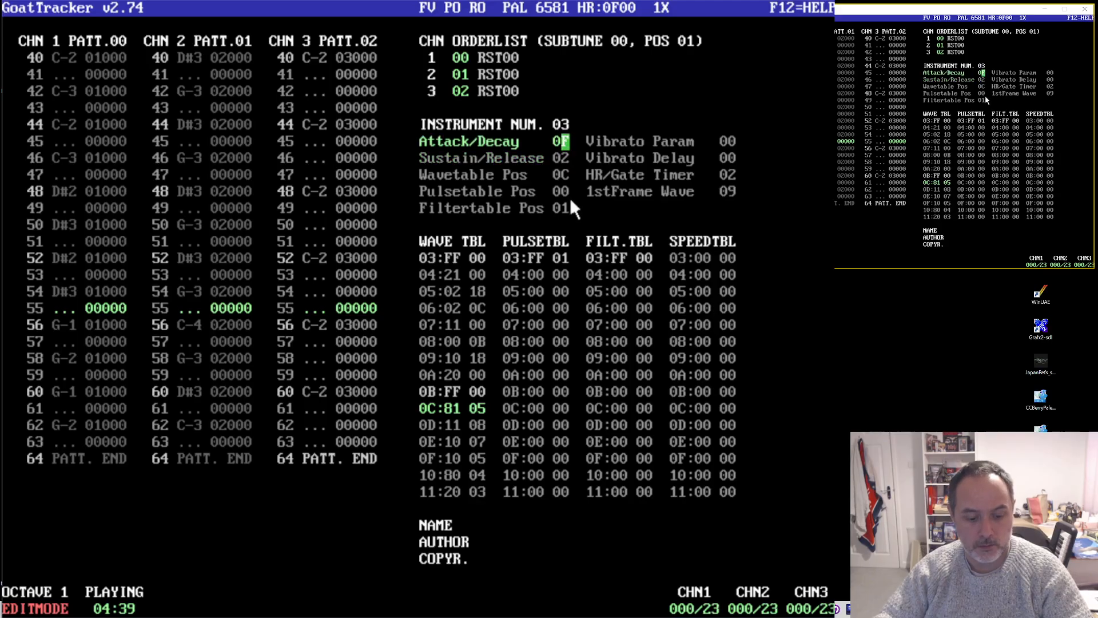
pyautogui.write('f')
pyautogui.click(565, 141)
pyautogui.write('e')
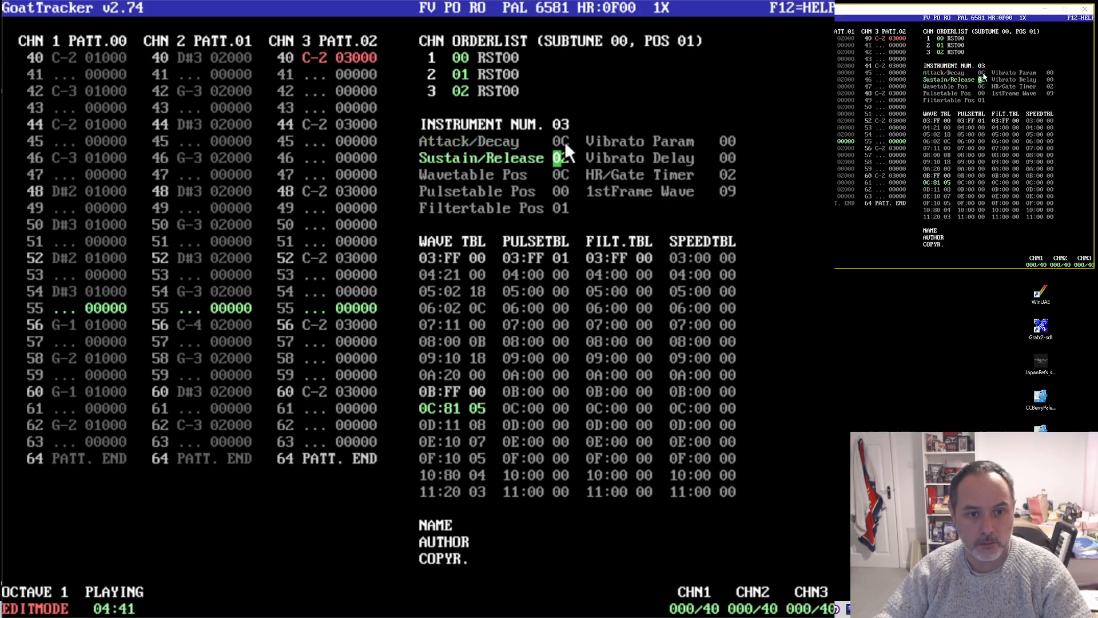
pyautogui.click(565, 141)
pyautogui.write('d')
pyautogui.click(565, 142)
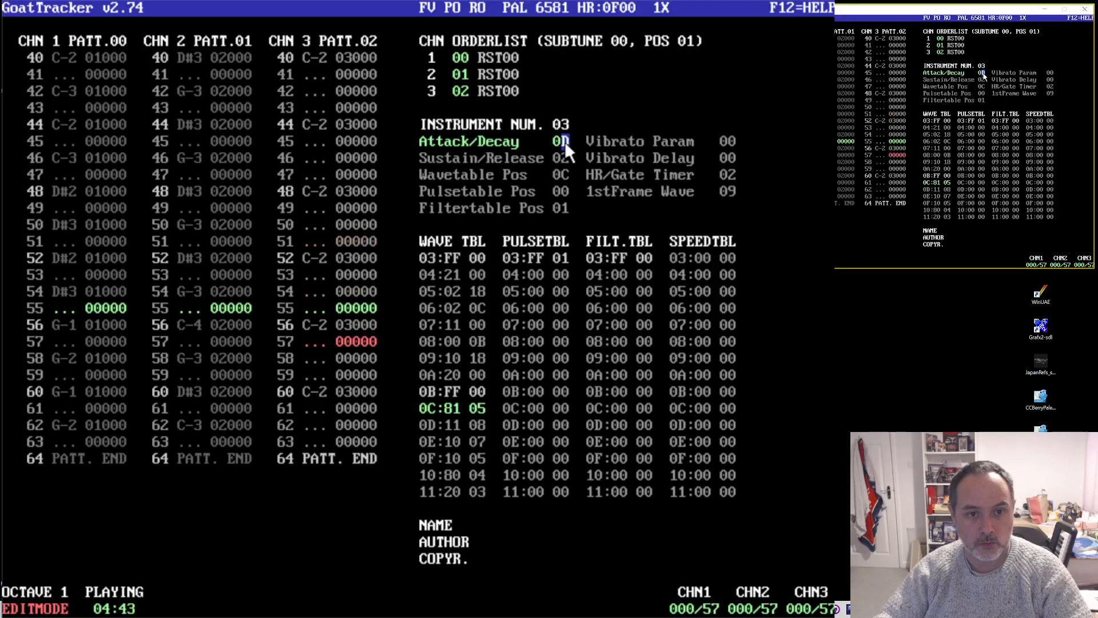
pyautogui.write('6')
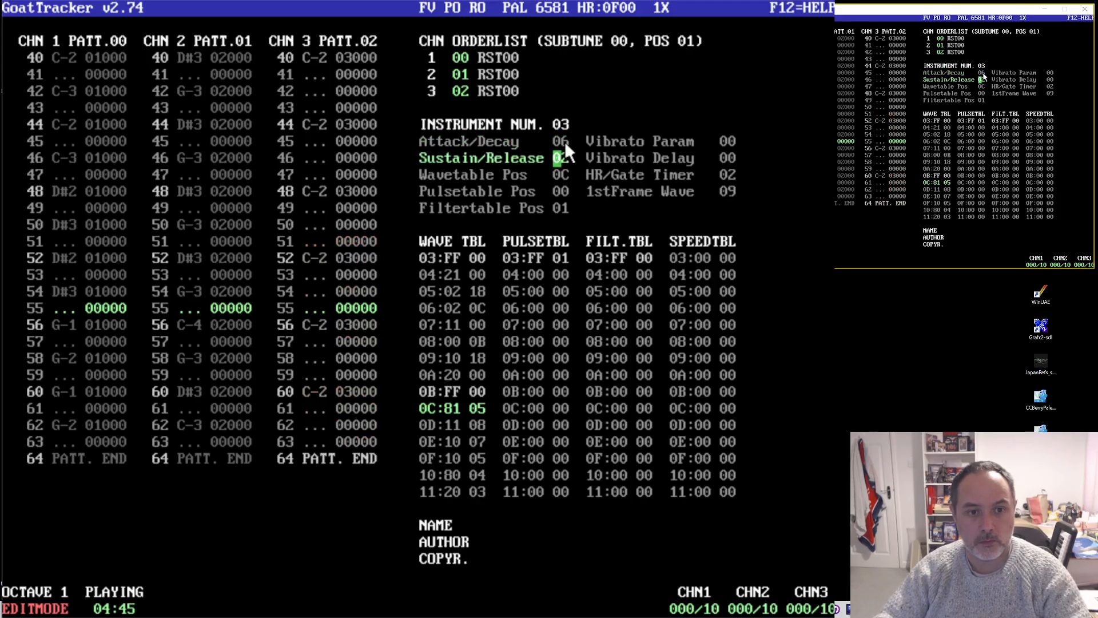
pyautogui.click(564, 142)
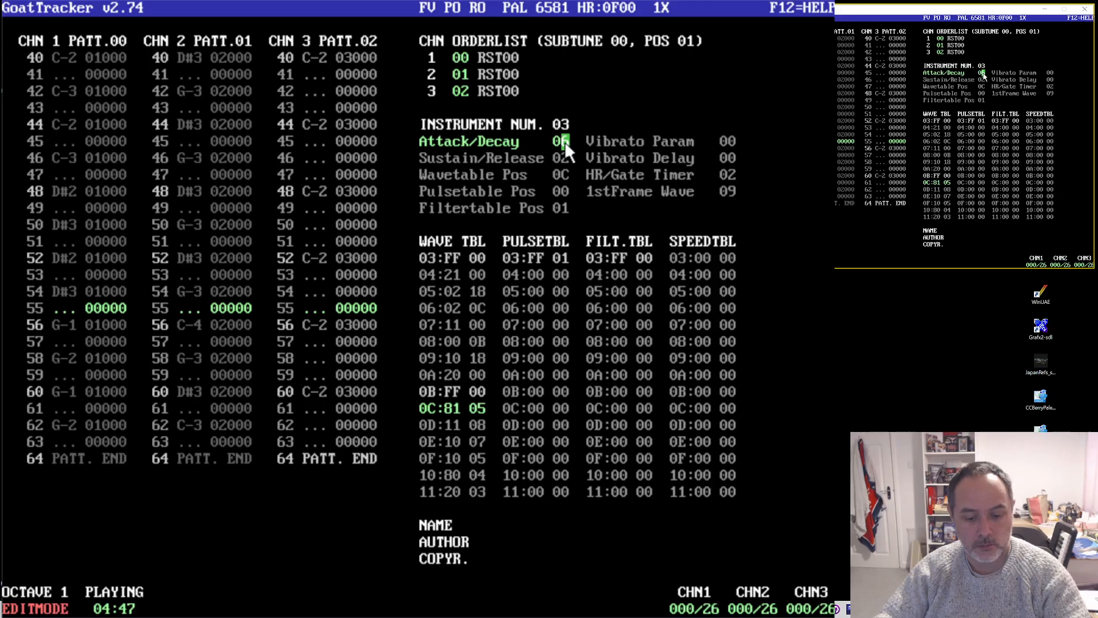
pyautogui.write('9')
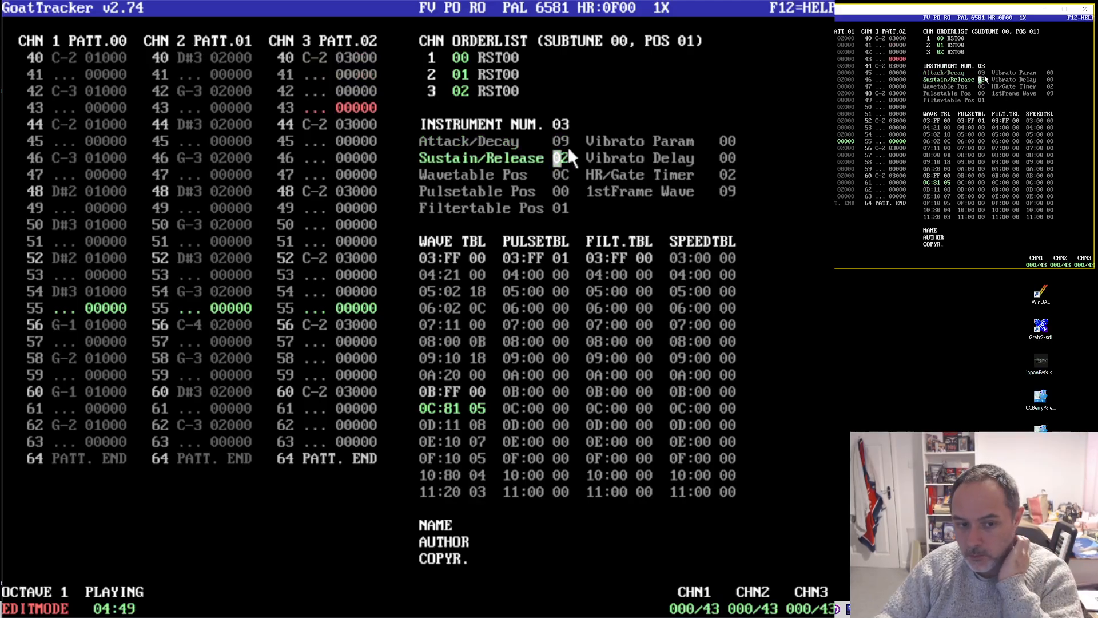
# - Insert a new wavetable row at 0C with values 81 40, and set the first value of row 0D to 80
pyautogui.click(450, 406)
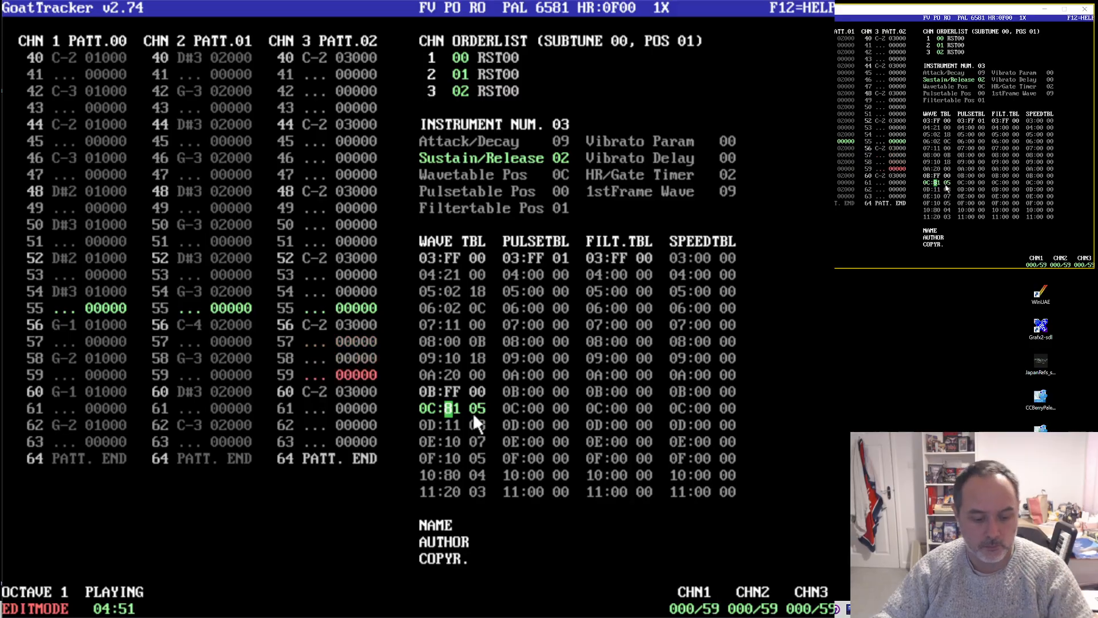
pyautogui.press('Insert')
pyautogui.write('8')
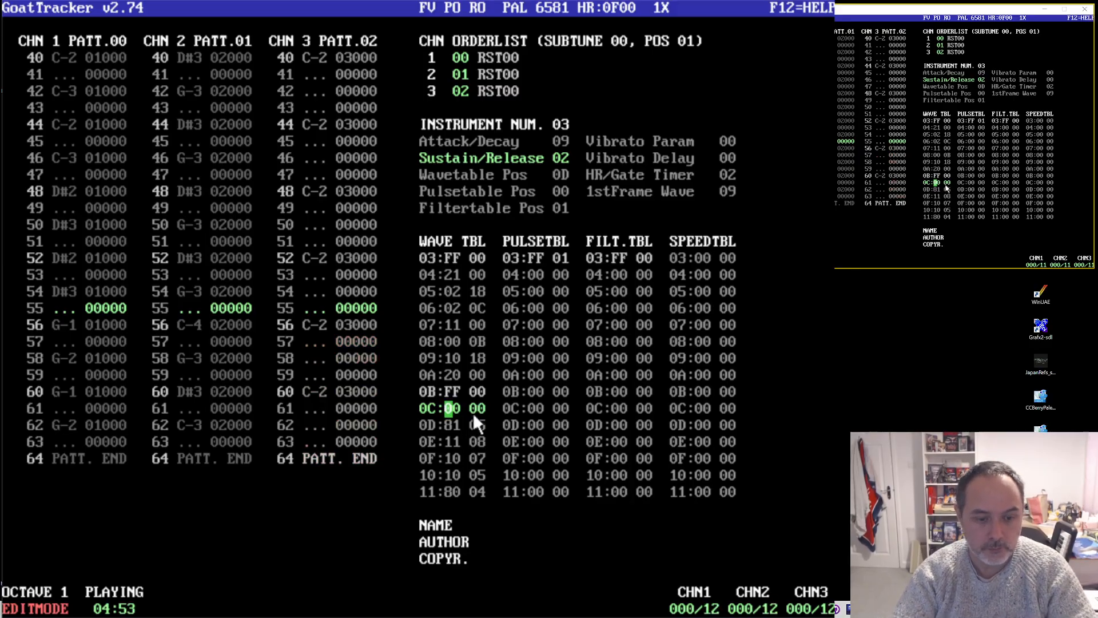
pyautogui.write('1')
pyautogui.press('Down')
pyautogui.press('Left')
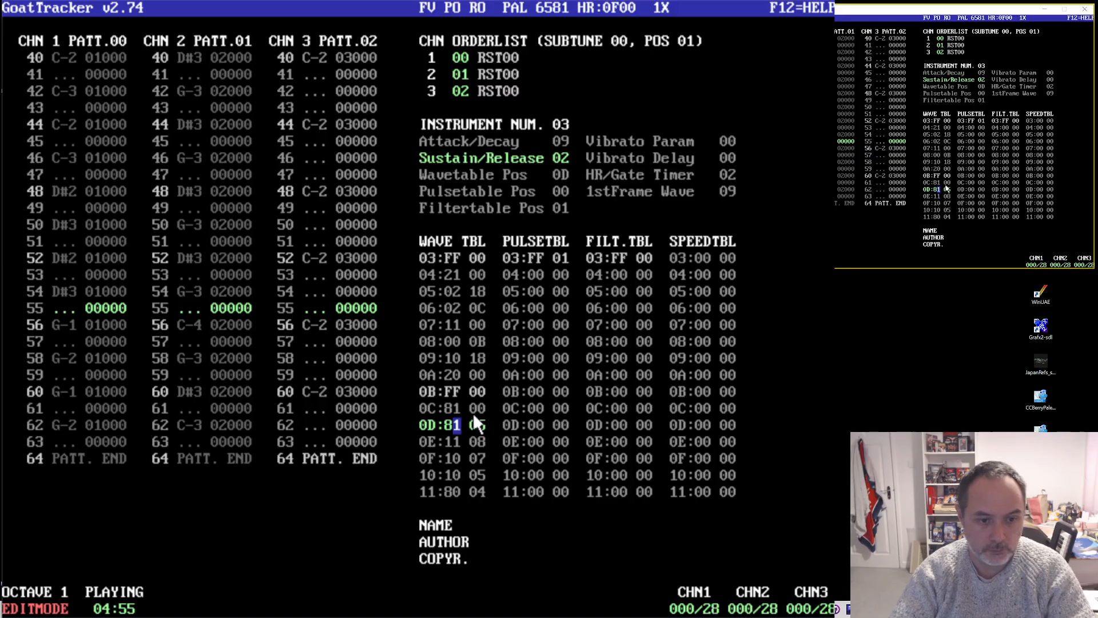
pyautogui.write('0')
pyautogui.press('Up')
pyautogui.write('4')
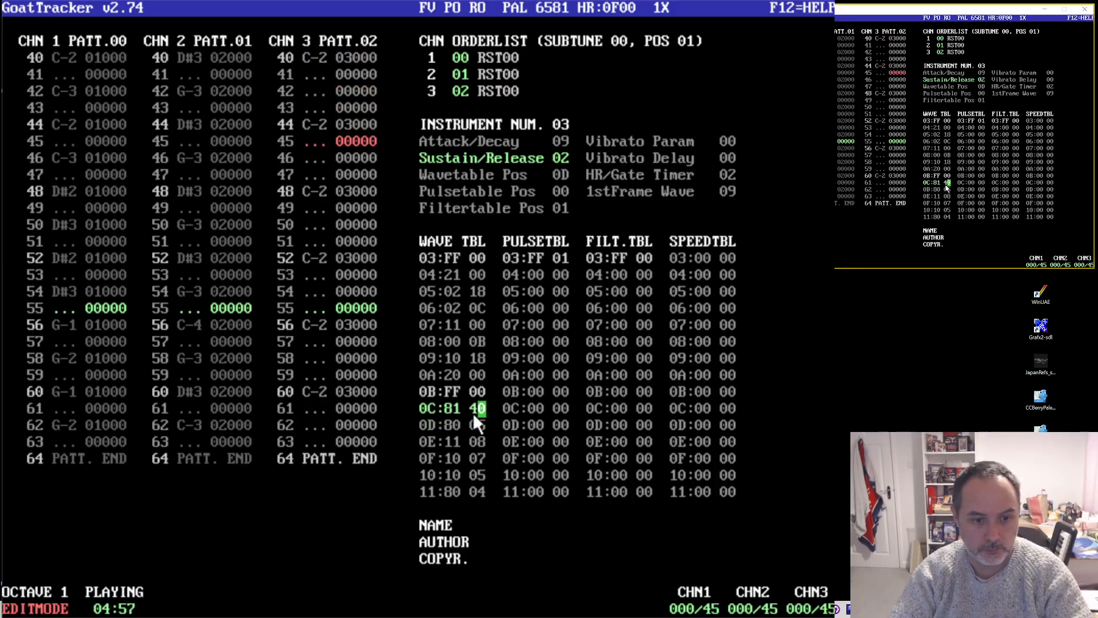
# - Try 29, 19 and 49 as the Attack/Decay of instrument 03, and settle on 29
pyautogui.press('Left')
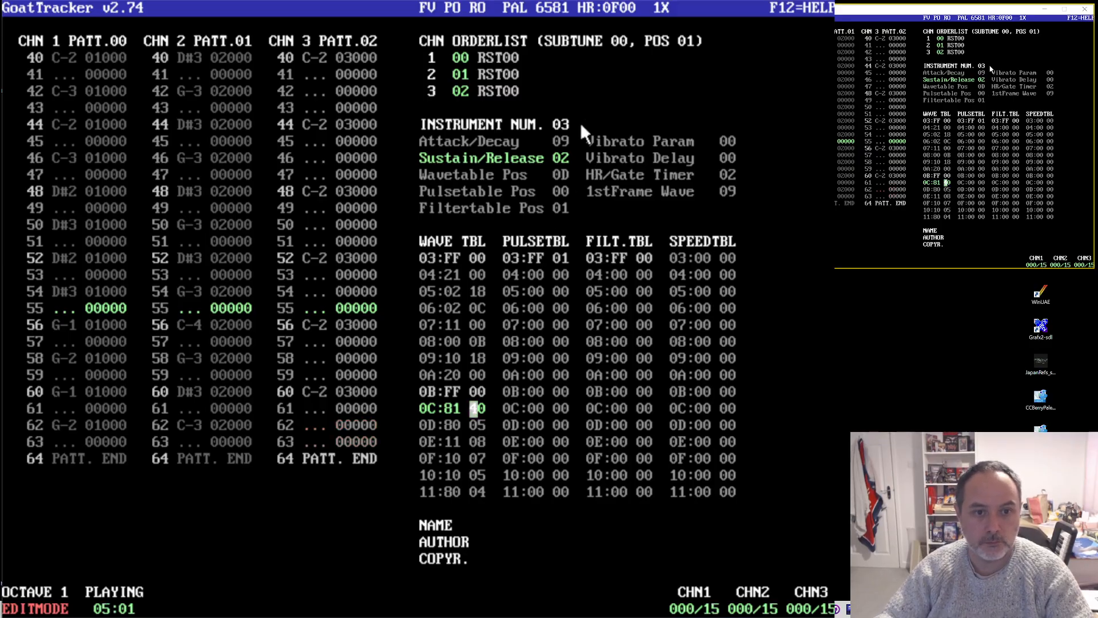
pyautogui.click(559, 137)
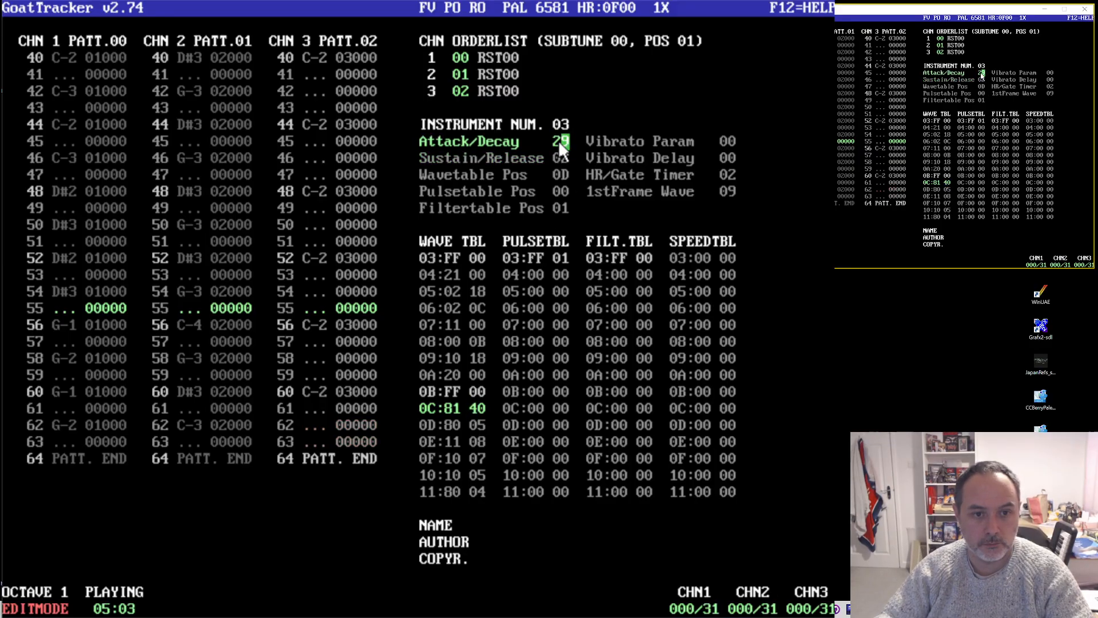
pyautogui.write('1')
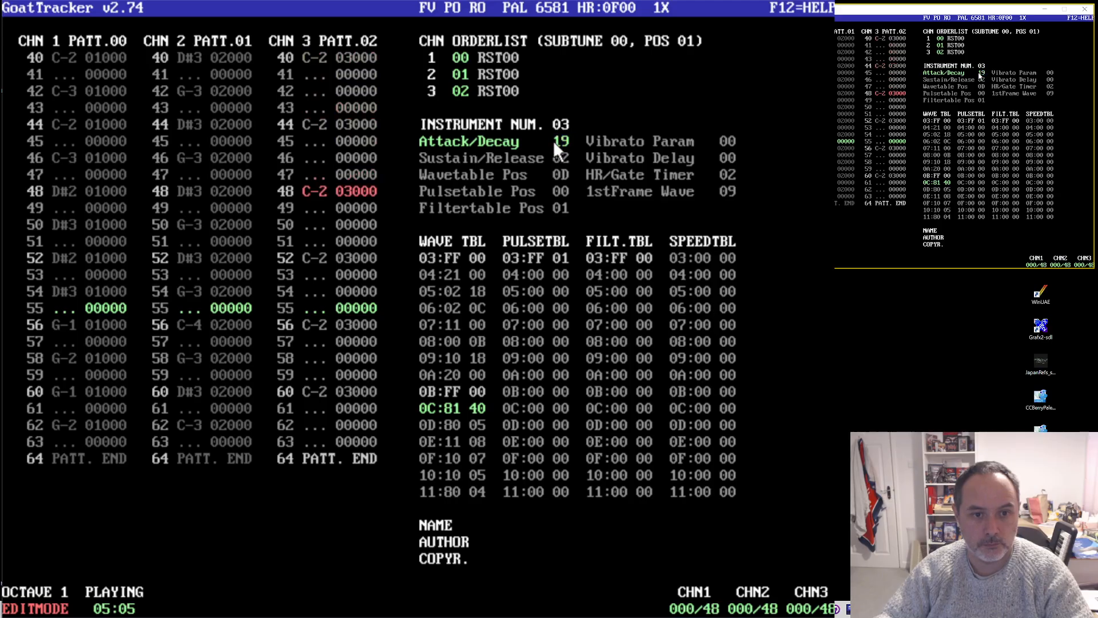
pyautogui.write('4')
pyautogui.click(556, 128)
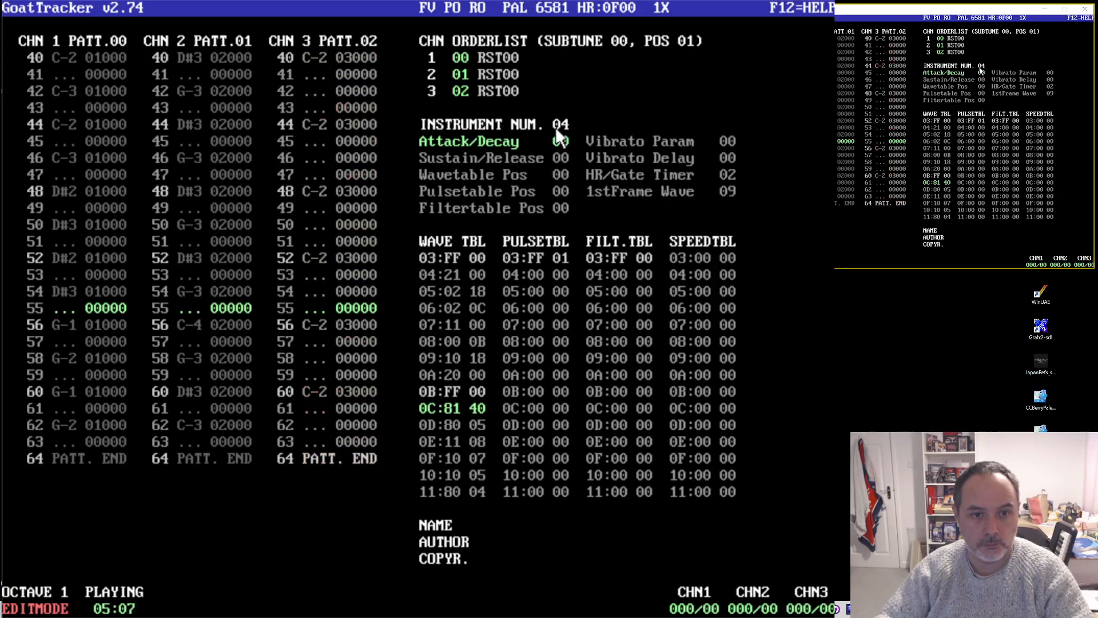
pyautogui.rightClick(564, 125)
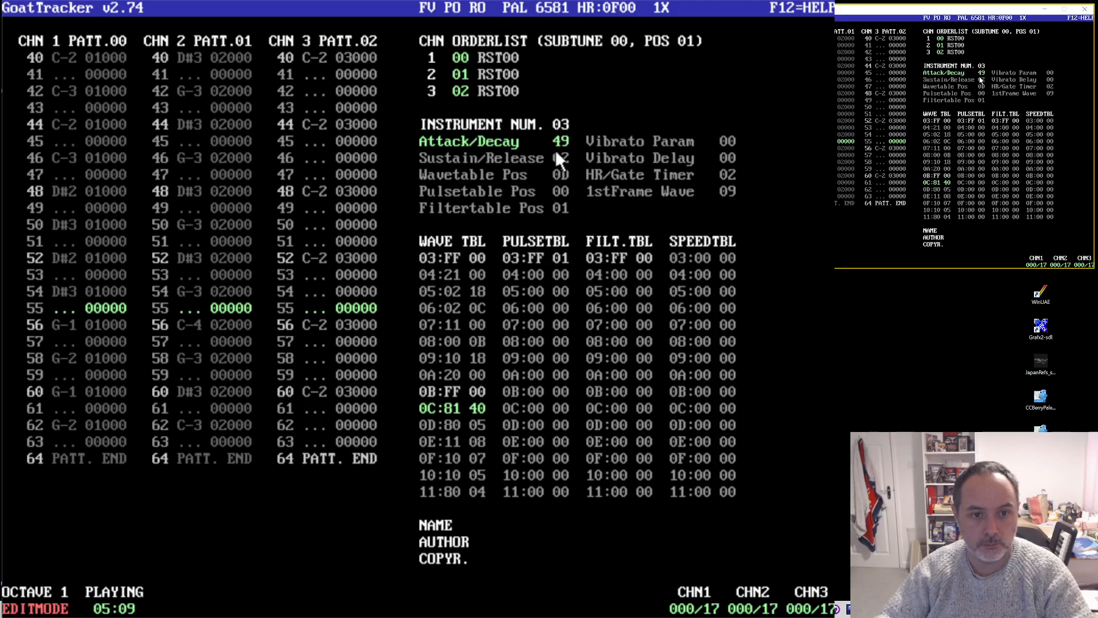
pyautogui.click(554, 139)
pyautogui.write('2')
# - Try 42 and 44 as the Sustain/Release of instrument 03, and settle on 49
pyautogui.click(557, 155)
pyautogui.write('4')
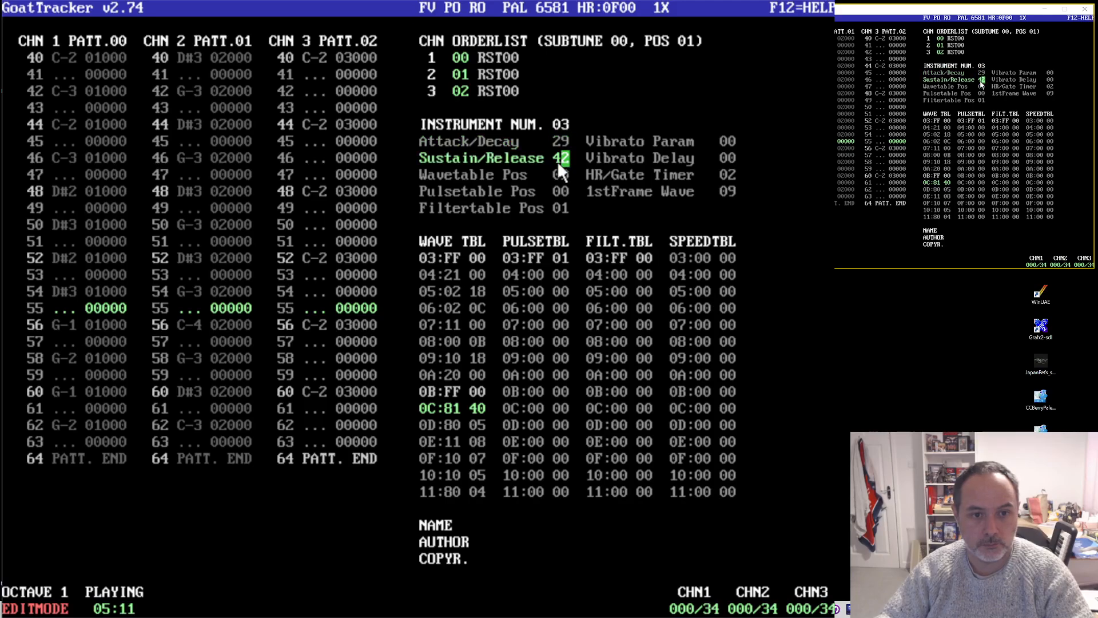
pyautogui.write('4')
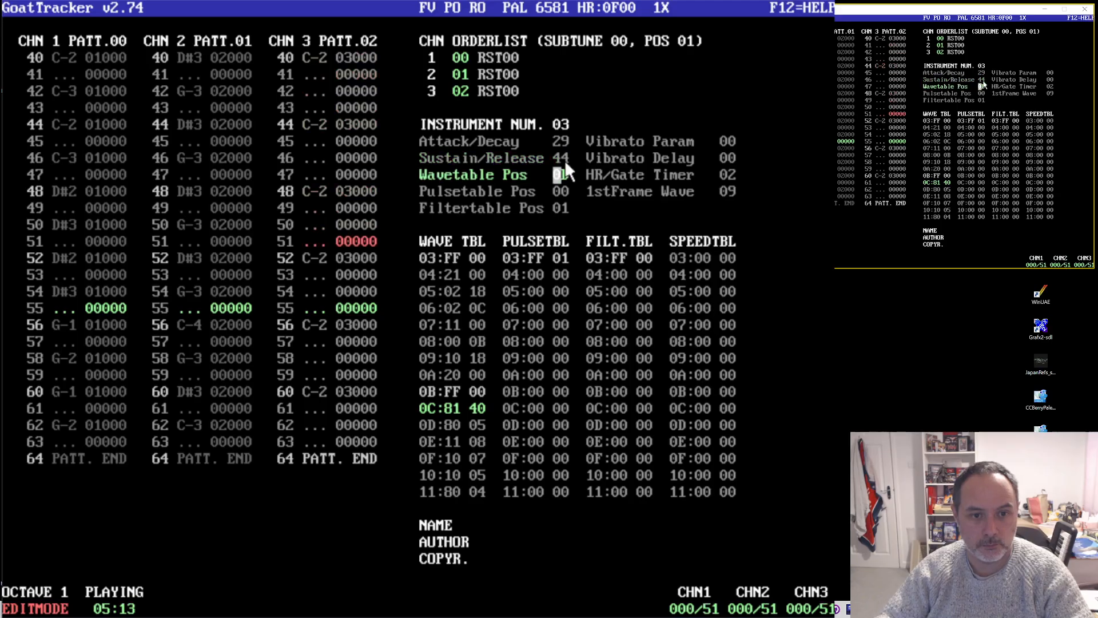
pyautogui.click(565, 161)
pyautogui.write('9')
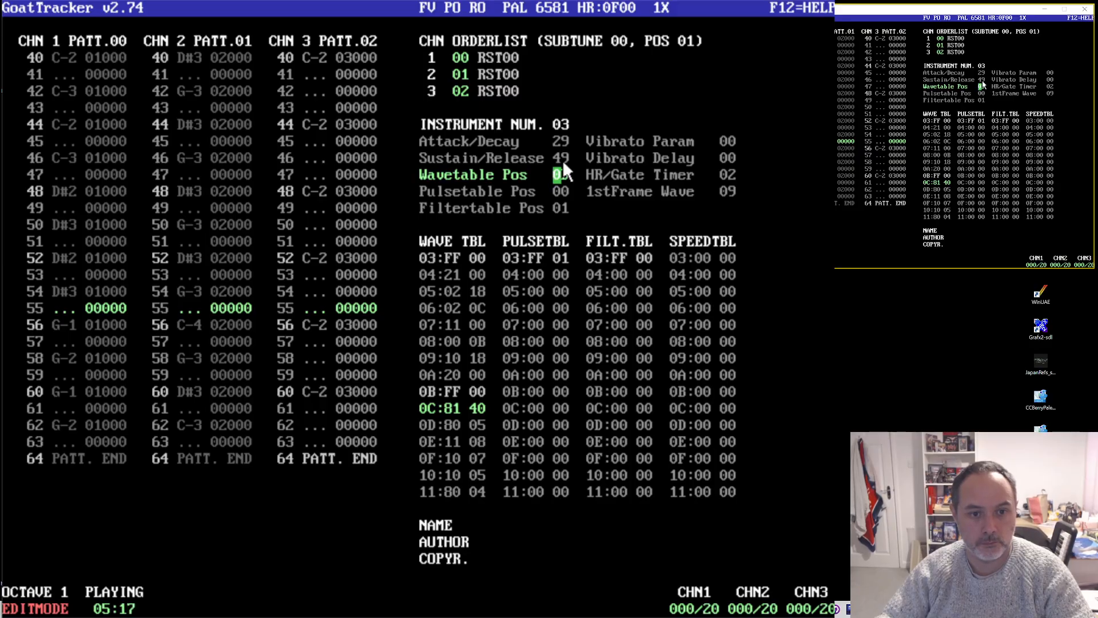
pyautogui.click(562, 159)
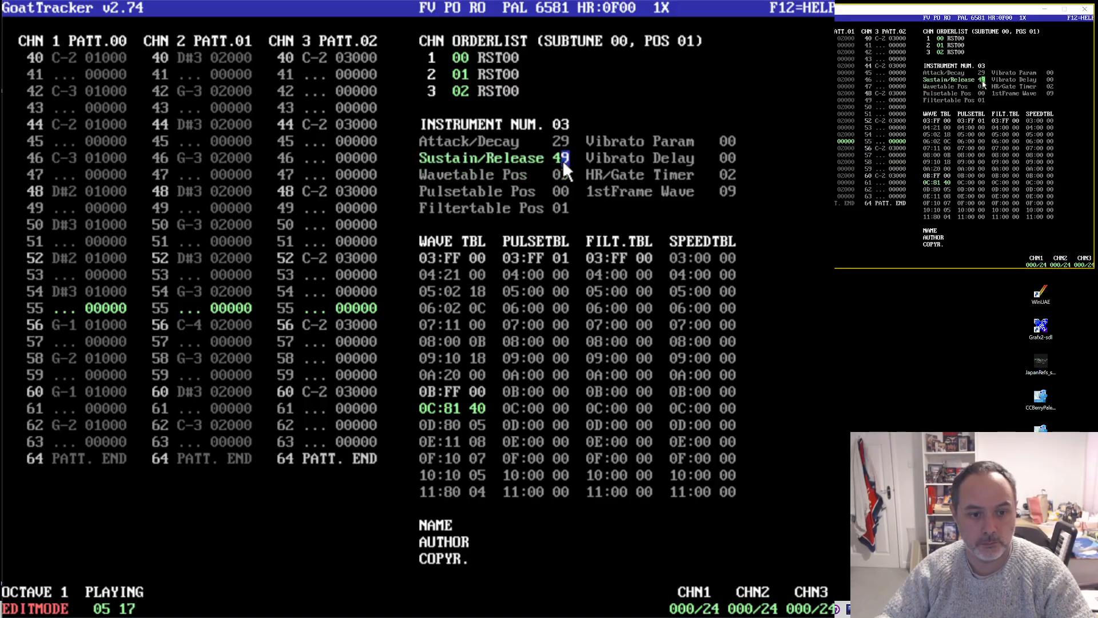
# - Try 80 as the first value of wavetable row 14, and settle on 10
pyautogui.click(483, 476)
pyautogui.press('Down')
pyautogui.press('Down')
pyautogui.press('Down')
pyautogui.press('Down')
pyautogui.press('Down')
pyautogui.press('Down')
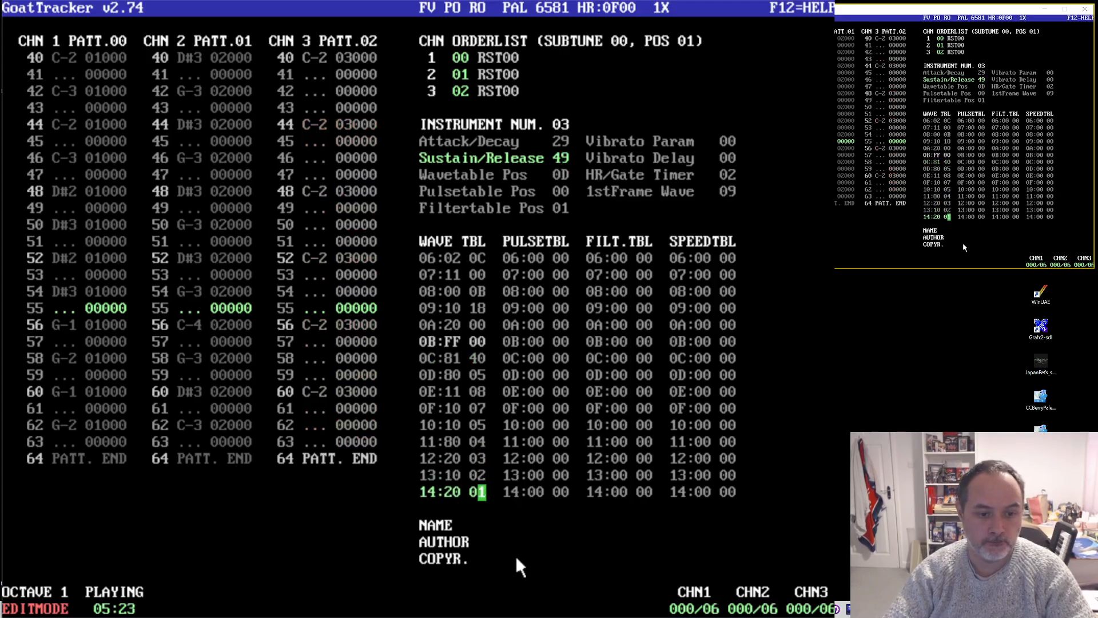
pyautogui.press('Down')
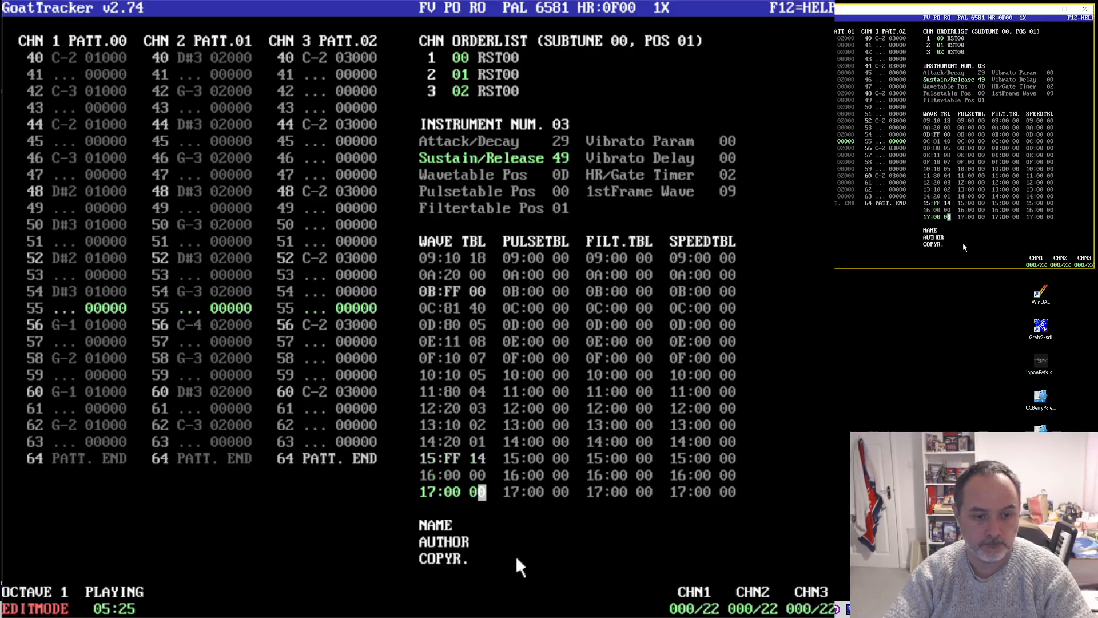
pyautogui.press('Up')
pyautogui.press('Up')
pyautogui.press('Up')
pyautogui.press('Left')
pyautogui.press('Left')
pyautogui.press('Left')
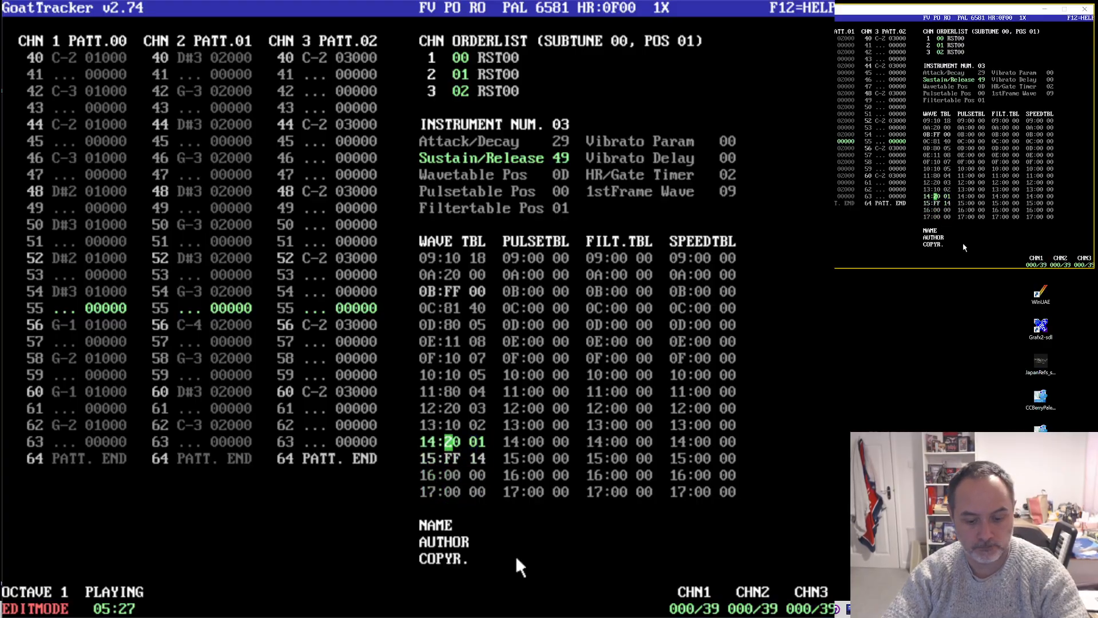
pyautogui.write('8')
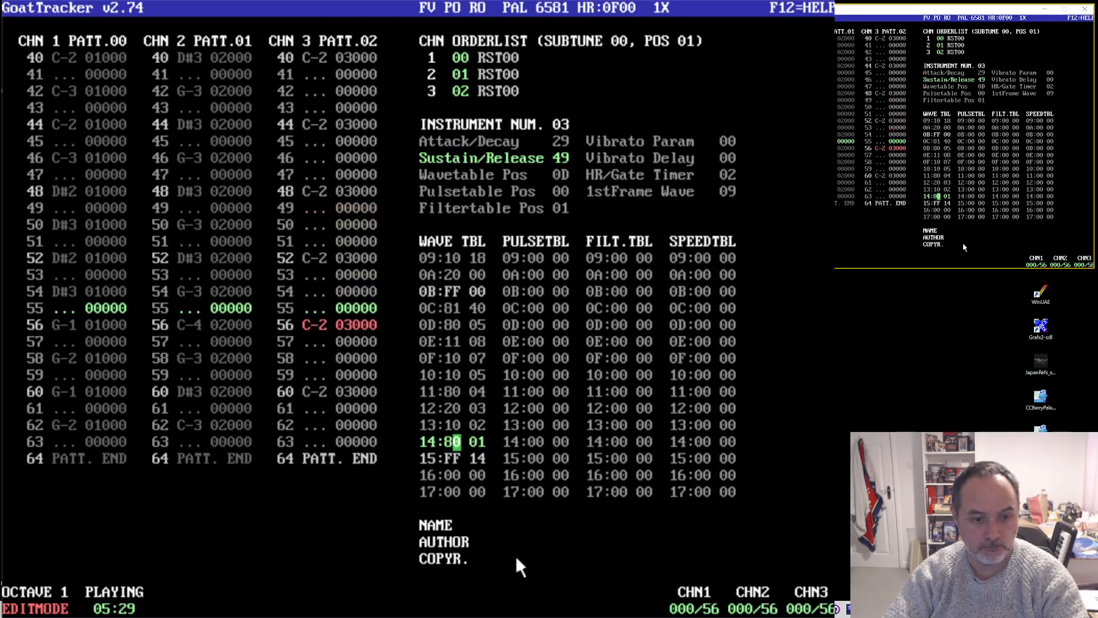
pyautogui.write('0')
pyautogui.press('Left')
pyautogui.press('Left')
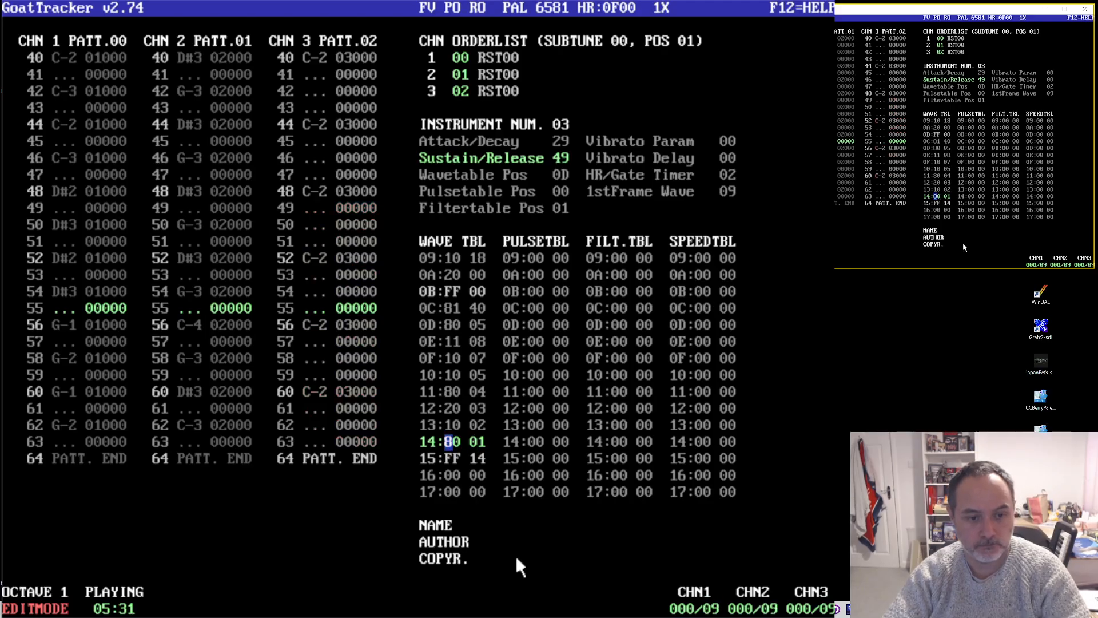
pyautogui.write('1')
# - Try 00 and FE as the second value of wavetable row 14
pyautogui.press('Right')
pyautogui.press('Right')
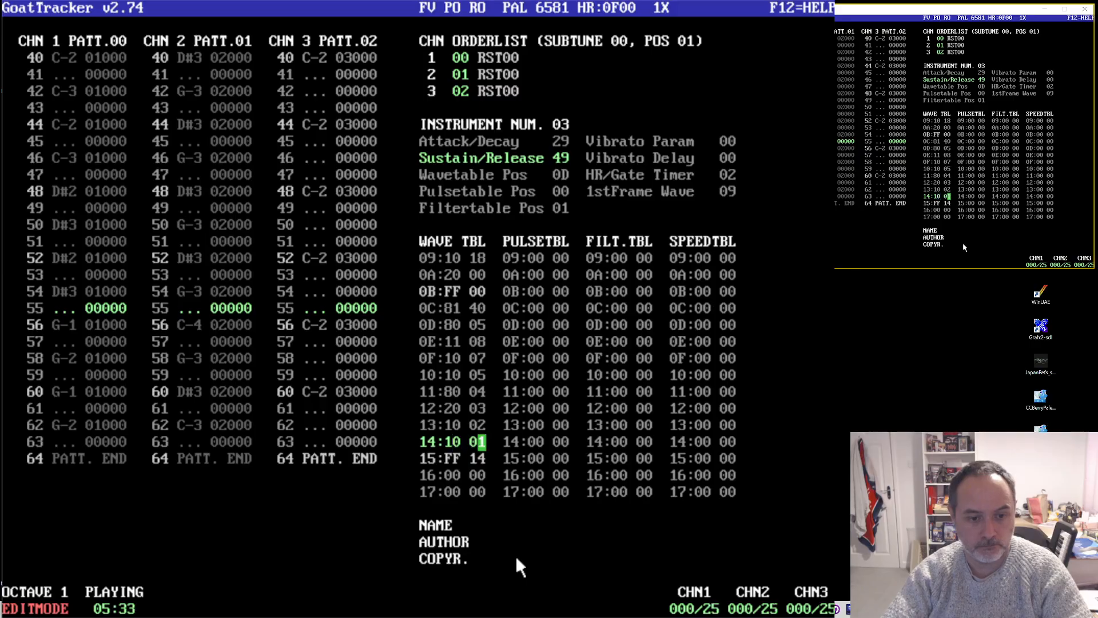
pyautogui.write('0')
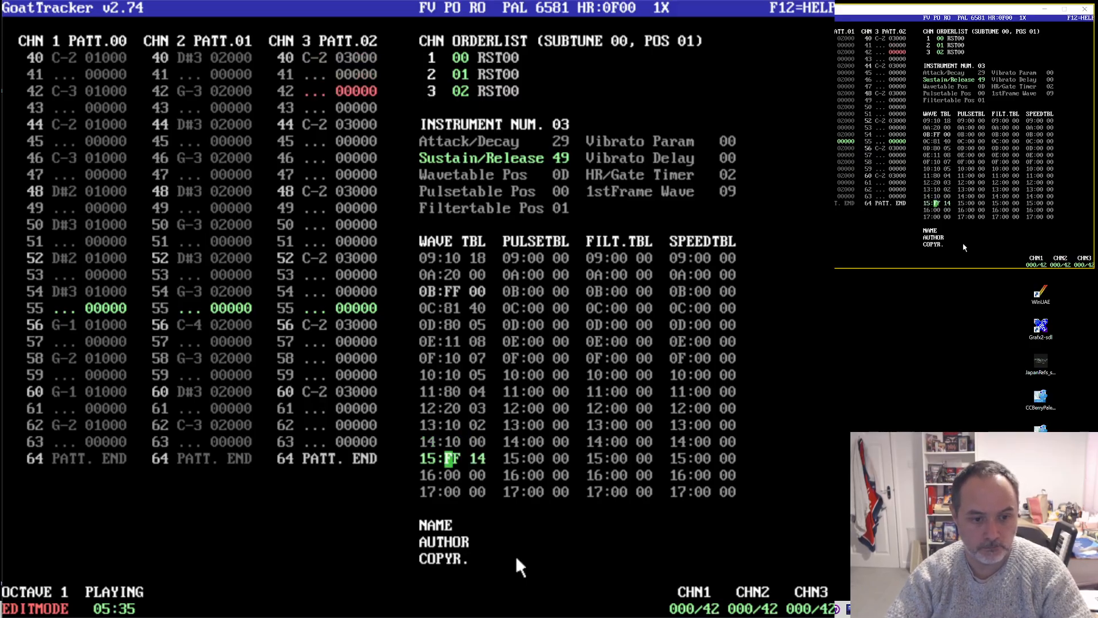
pyautogui.press('Right')
pyautogui.press('Right')
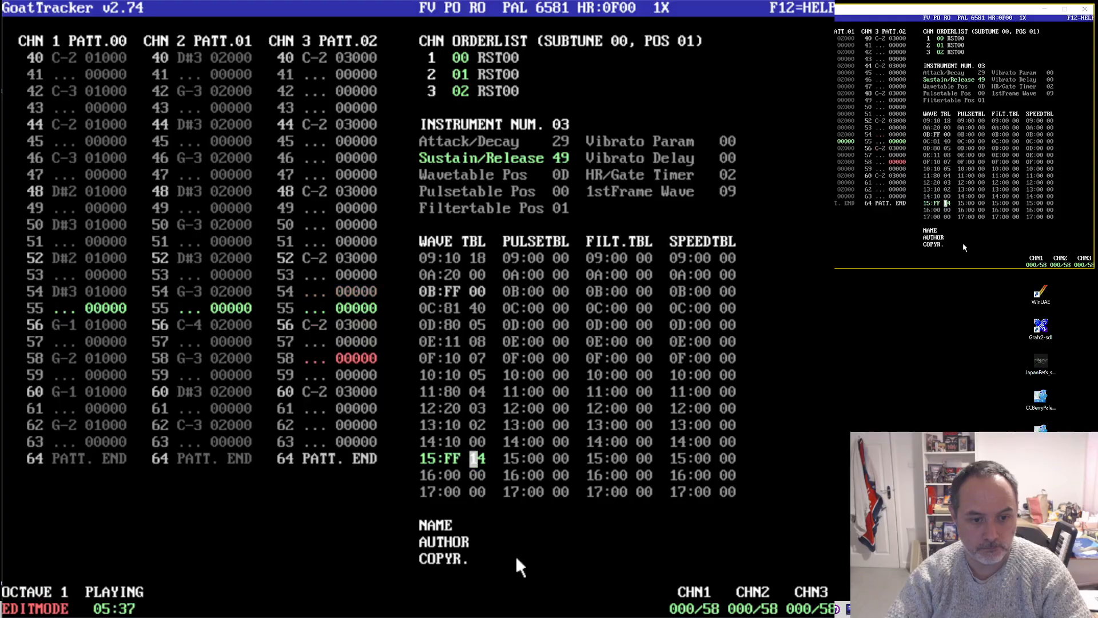
pyautogui.press('Up')
pyautogui.write('FE')
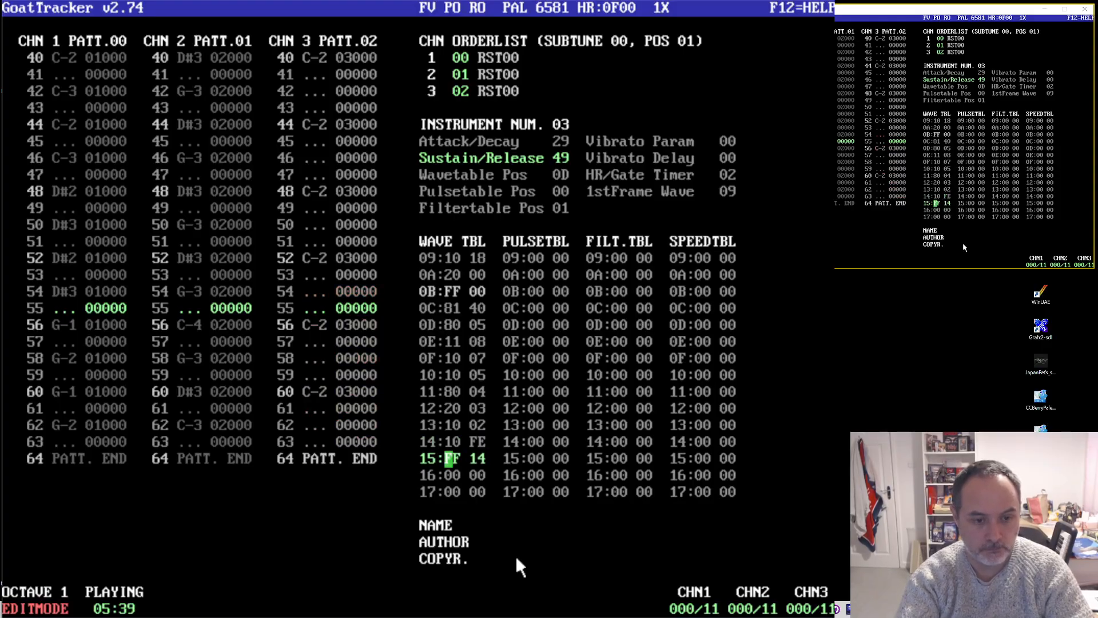
# - Try 80 and 87 as the second value of wavetable row 14
pyautogui.press('Up')
pyautogui.press('Right')
pyautogui.press('Right')
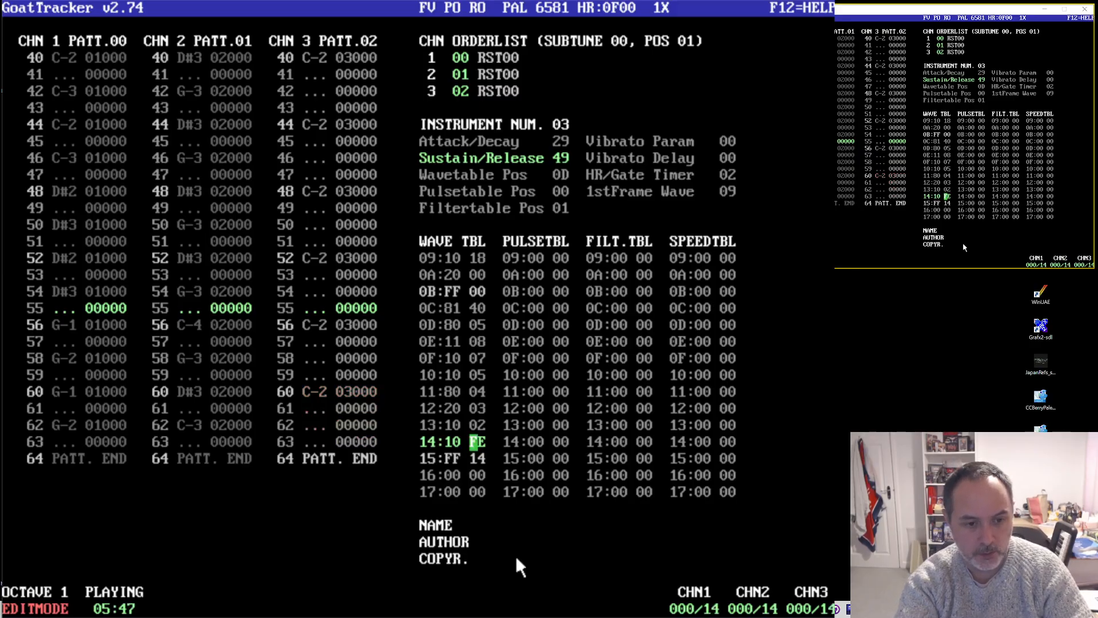
pyautogui.write('80')
pyautogui.press('Up')
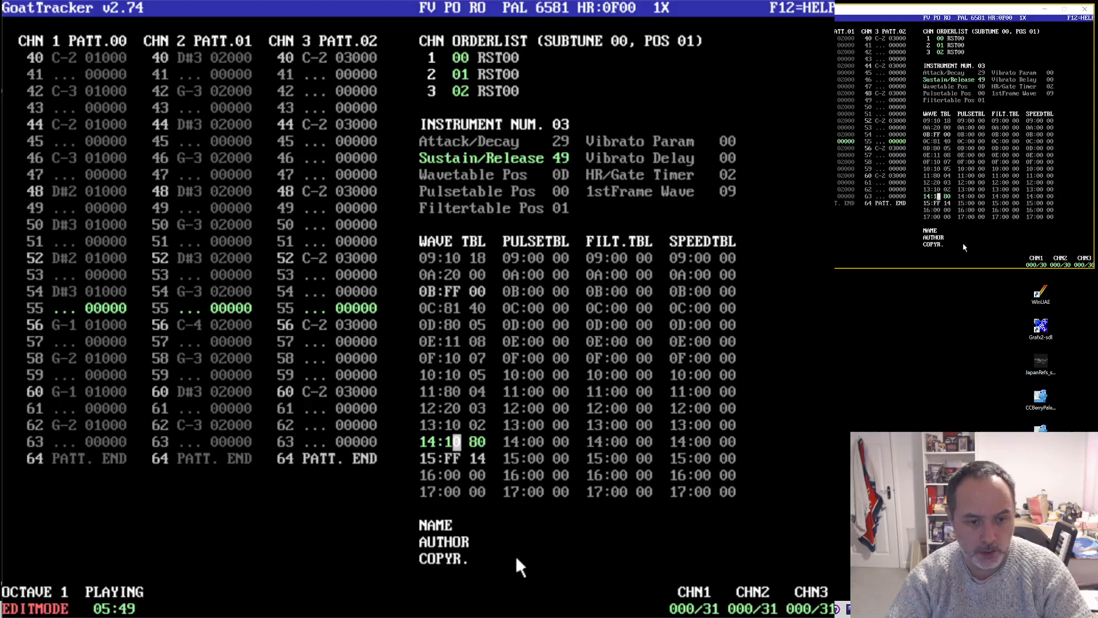
pyautogui.press('Right')
pyautogui.press('Right')
pyautogui.press('Right')
pyautogui.write('7')
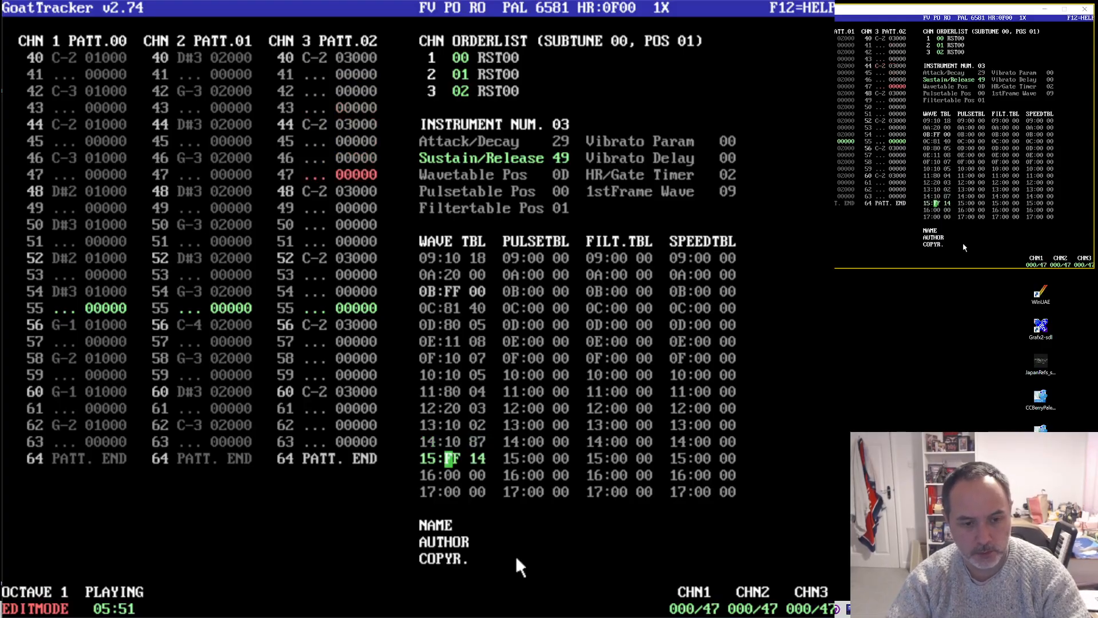
# - Set the jump target of the FF command in wavetable row 15 to 13
pyautogui.press('Right')
pyautogui.press('Right')
pyautogui.press('Up')
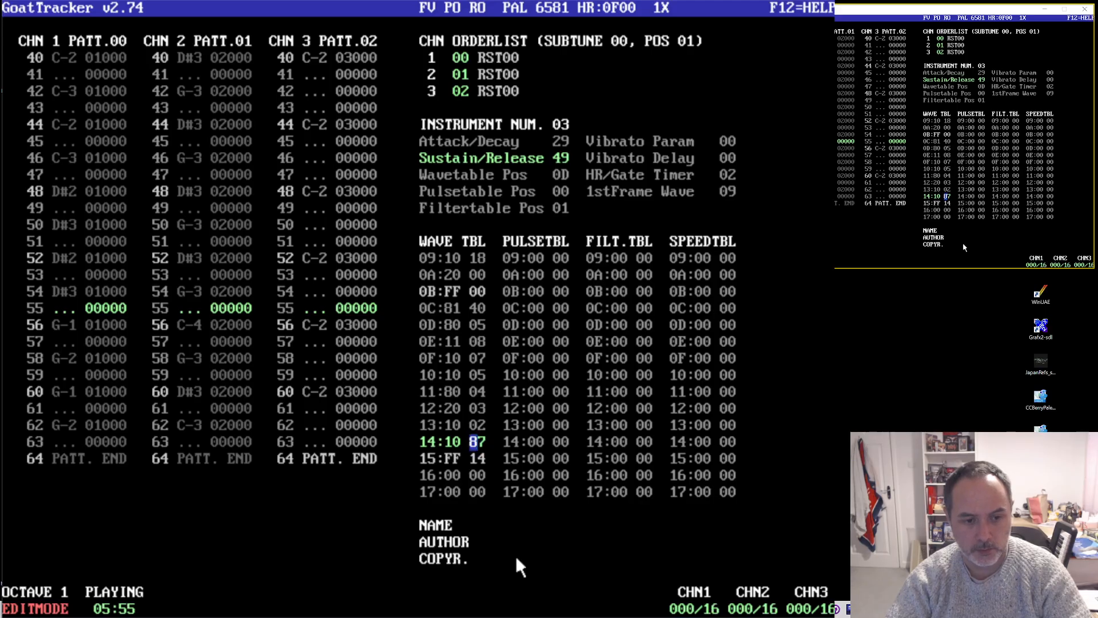
pyautogui.press('Right')
pyautogui.press('Down')
pyautogui.write('3')
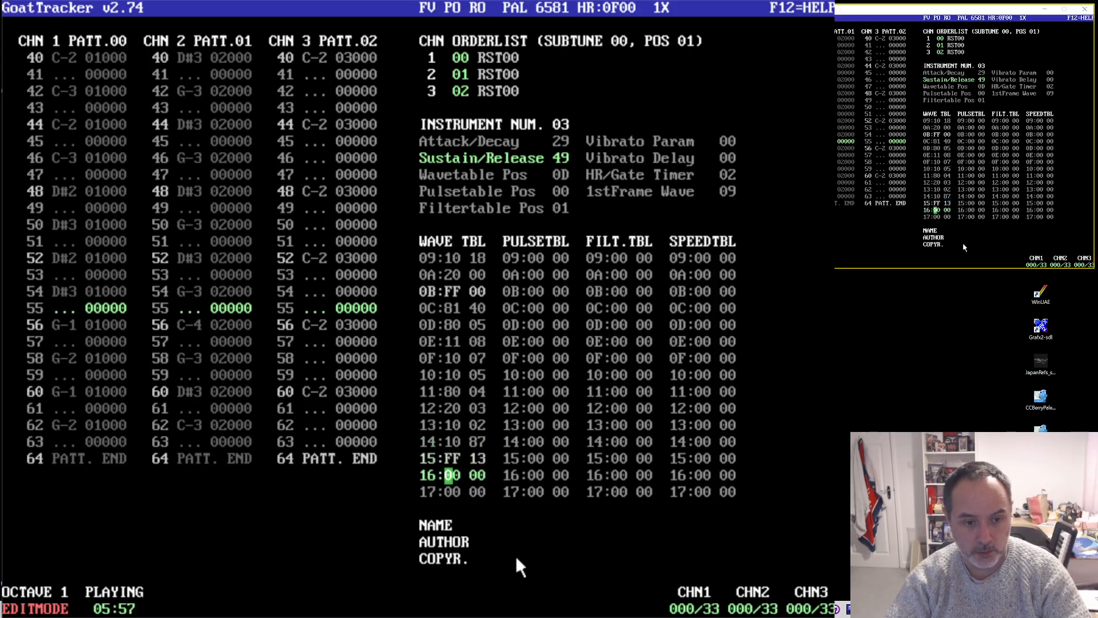
# - Set the second value of wavetable row 14 to F2
pyautogui.press('Up')
pyautogui.press('Up')
pyautogui.press('Right')
pyautogui.press('Right')
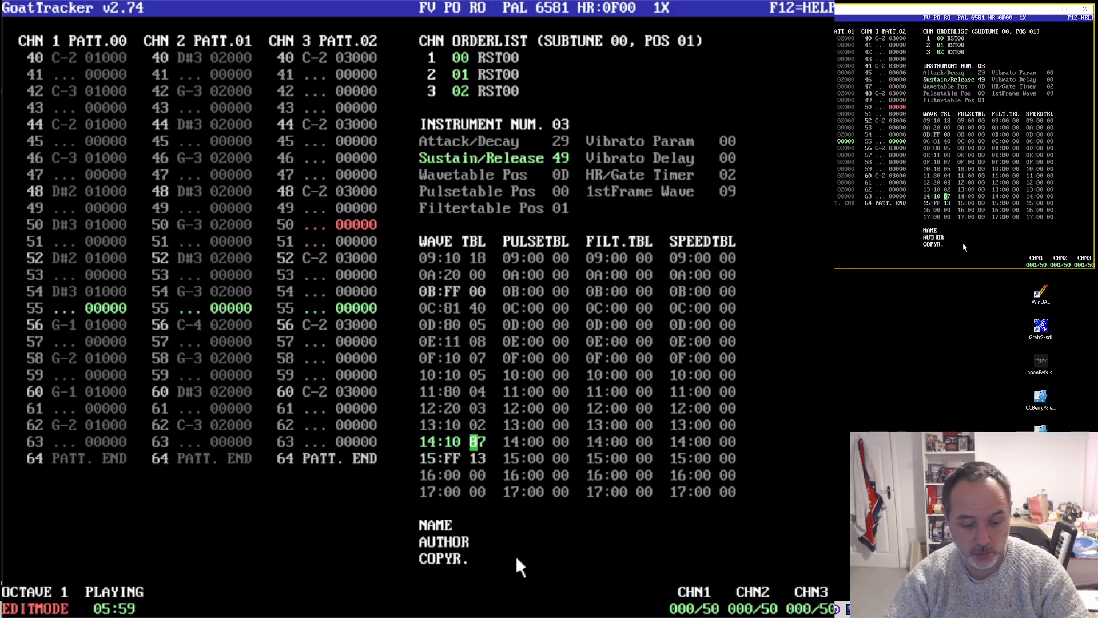
pyautogui.write('F2')
pyautogui.press('Up')
pyautogui.press('Right')
pyautogui.press('Right')
pyautogui.press('Right')
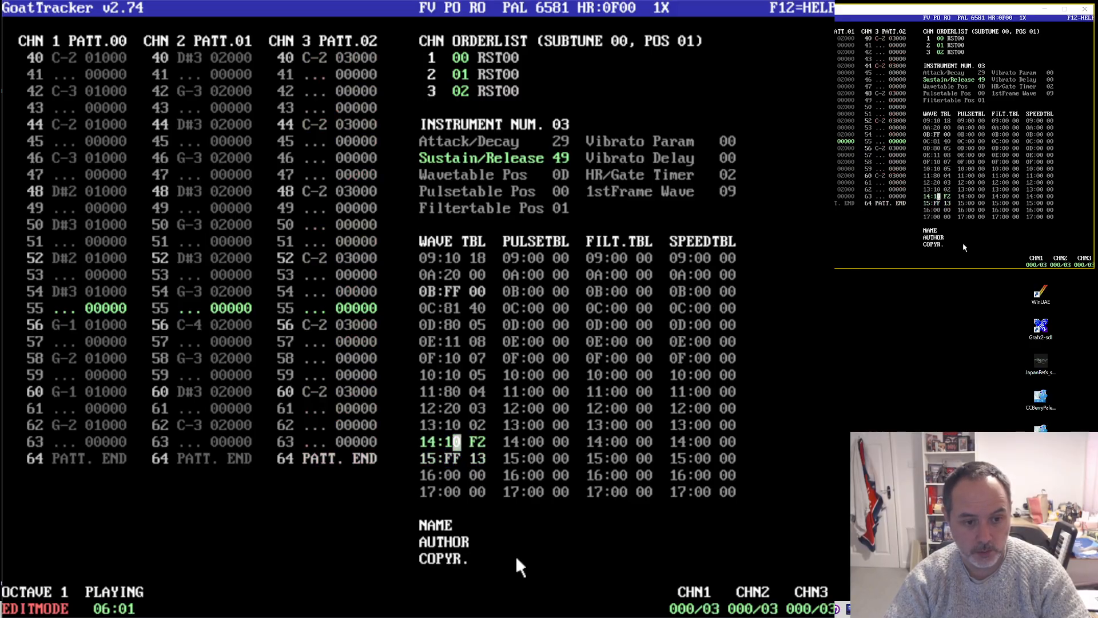
pyautogui.press('Down')
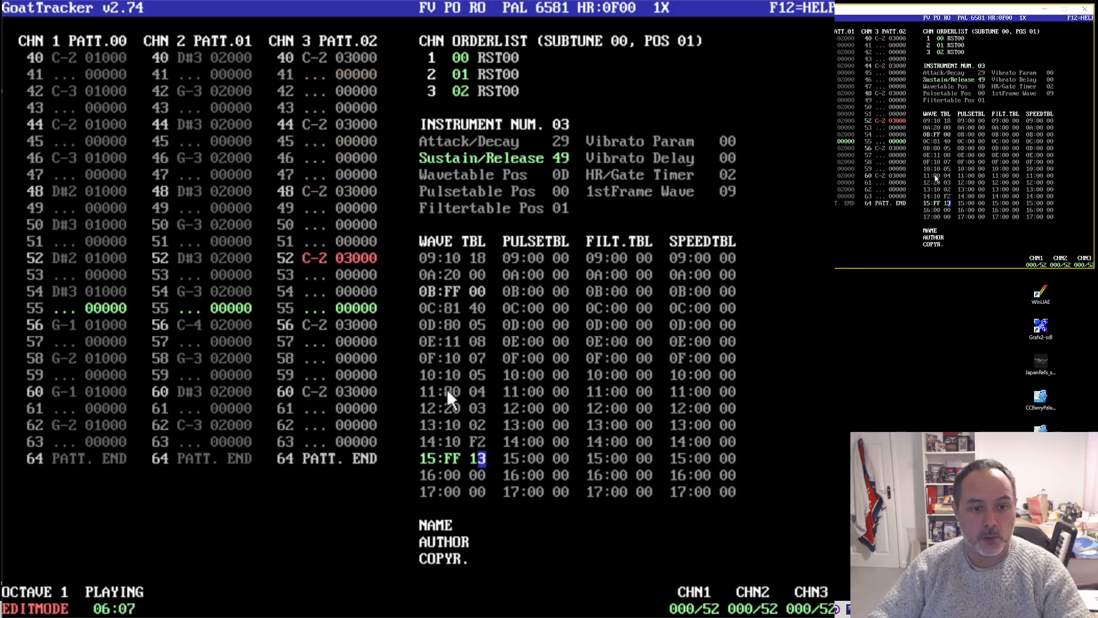
# - Set the values of filter table row 02 to 22 FF
pyautogui.click(182, 345)
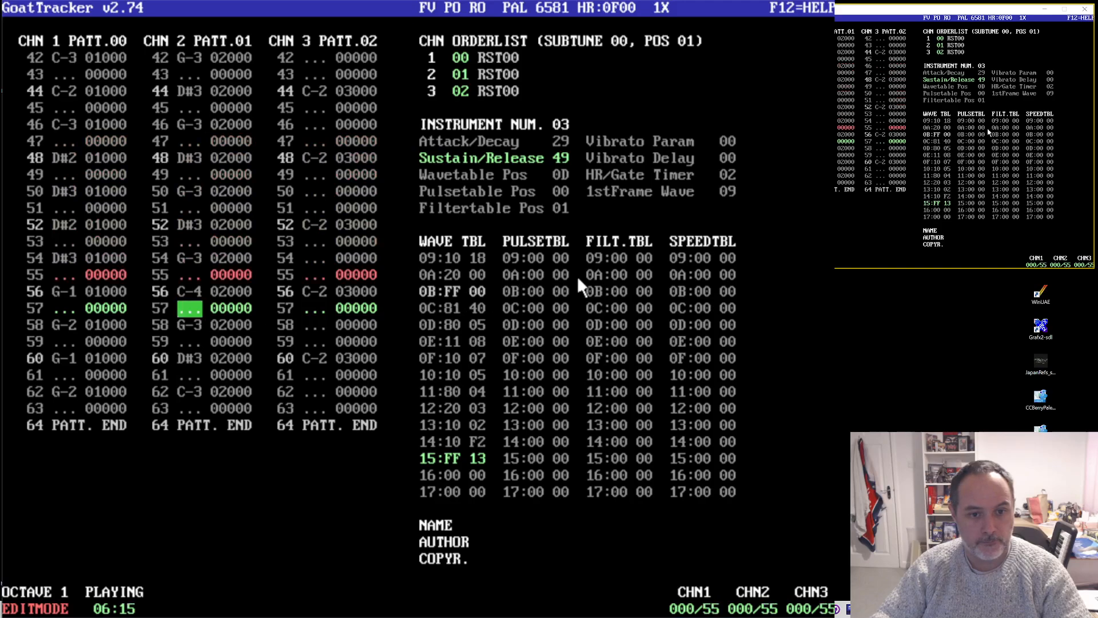
pyautogui.click(622, 295)
pyautogui.press('Up')
pyautogui.press('Up')
pyautogui.press('Up')
pyautogui.press('Up')
pyautogui.press('Up')
pyautogui.press('Up')
pyautogui.press('Up')
pyautogui.press('Up')
pyautogui.press('Up')
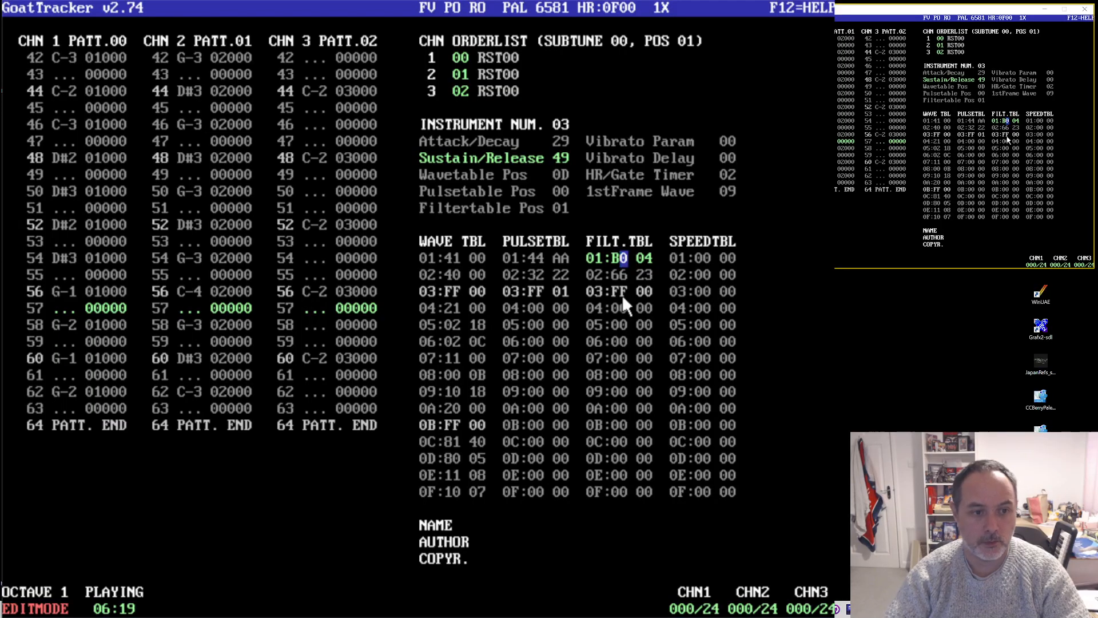
pyautogui.click(62, 327)
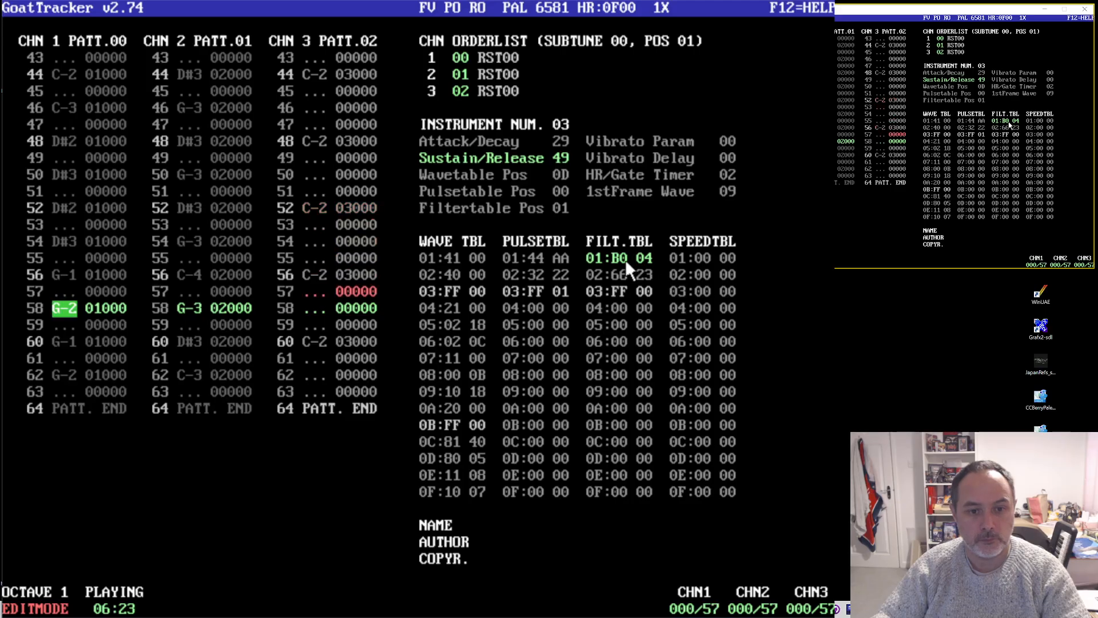
pyautogui.click(616, 274)
pyautogui.write('22 2')
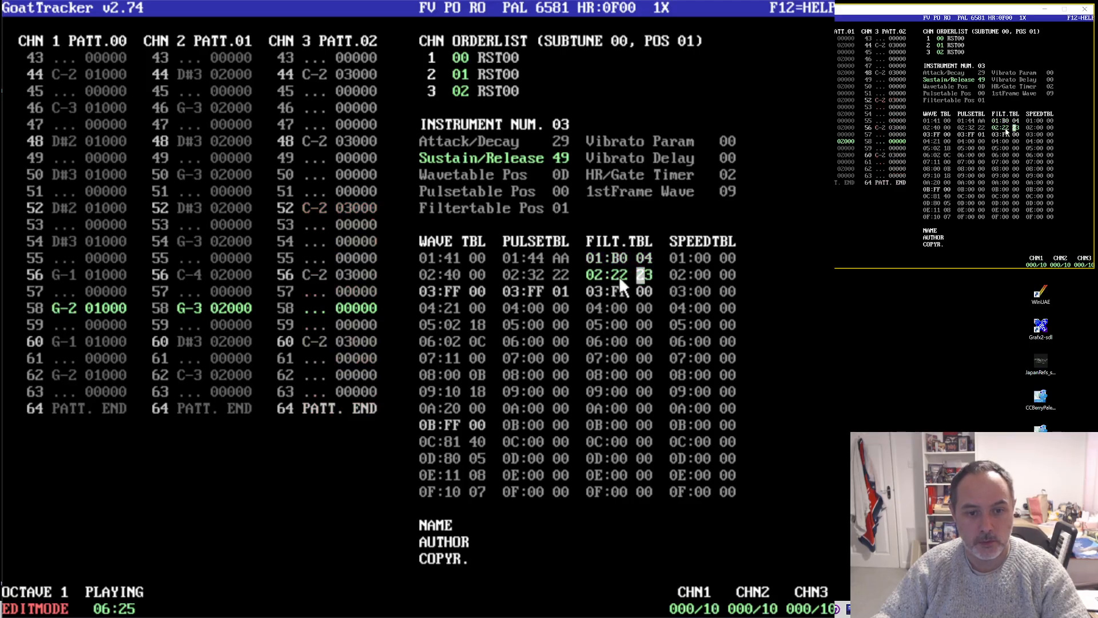
pyautogui.write('3')
pyautogui.click(641, 258)
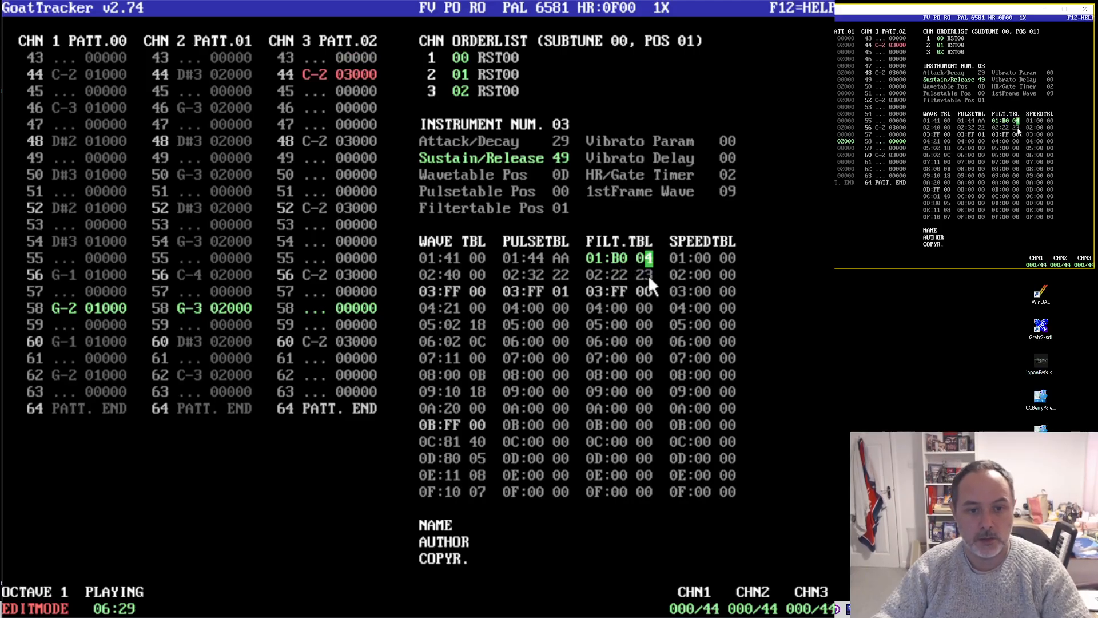
pyautogui.click(639, 277)
pyautogui.write('ff')
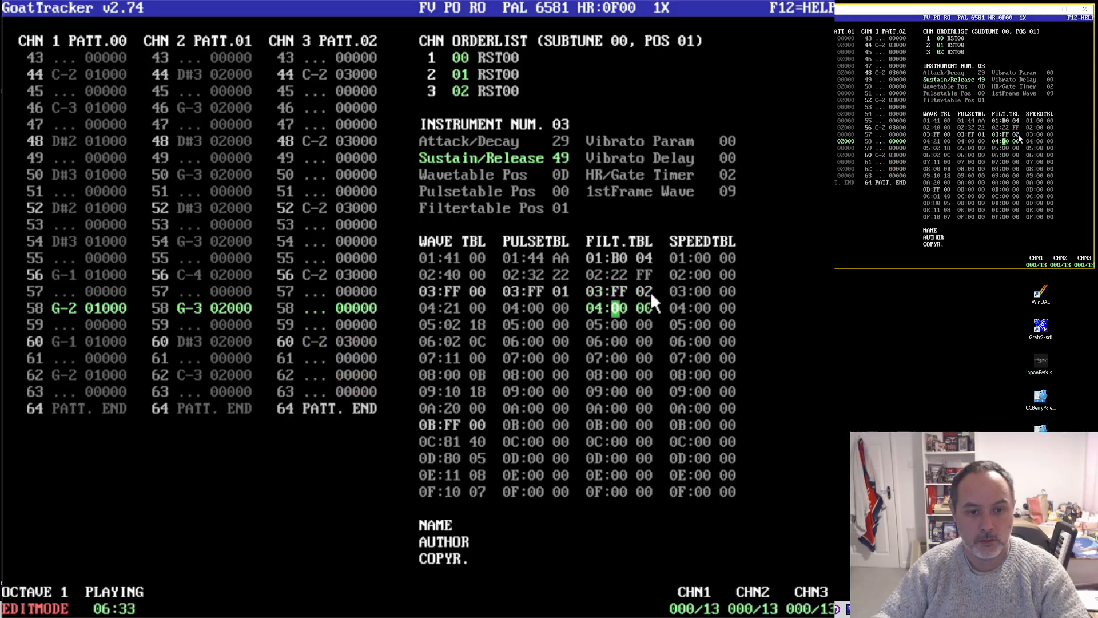
# - Return the second value of filter table row 03 to 00, and set the first value of row 02 to 00
pyautogui.write('7')
pyautogui.write('0')
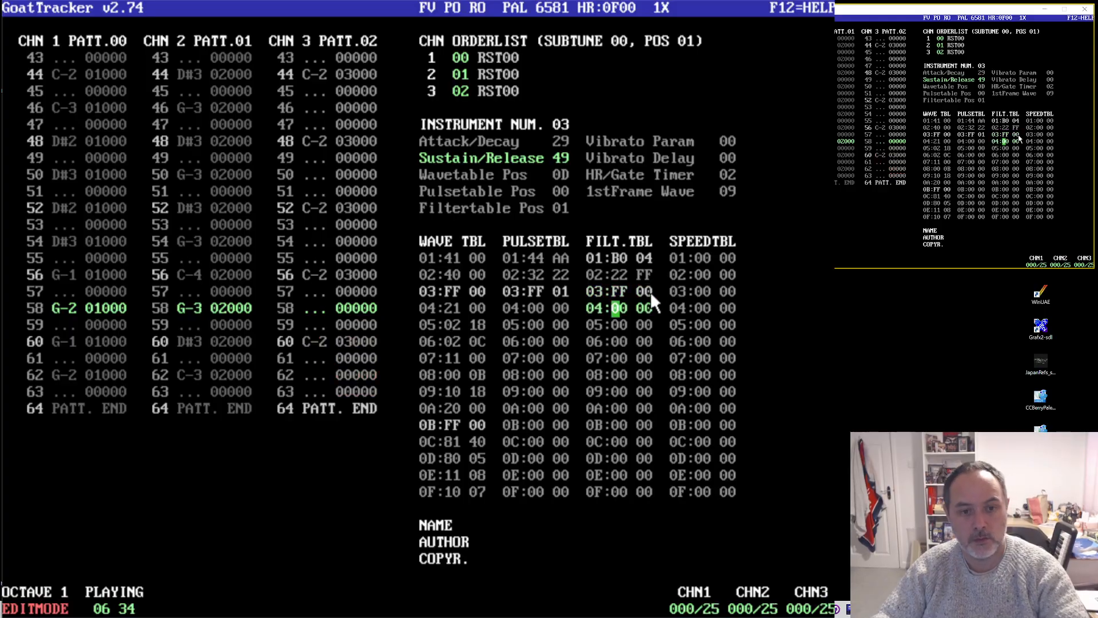
pyautogui.click(615, 273)
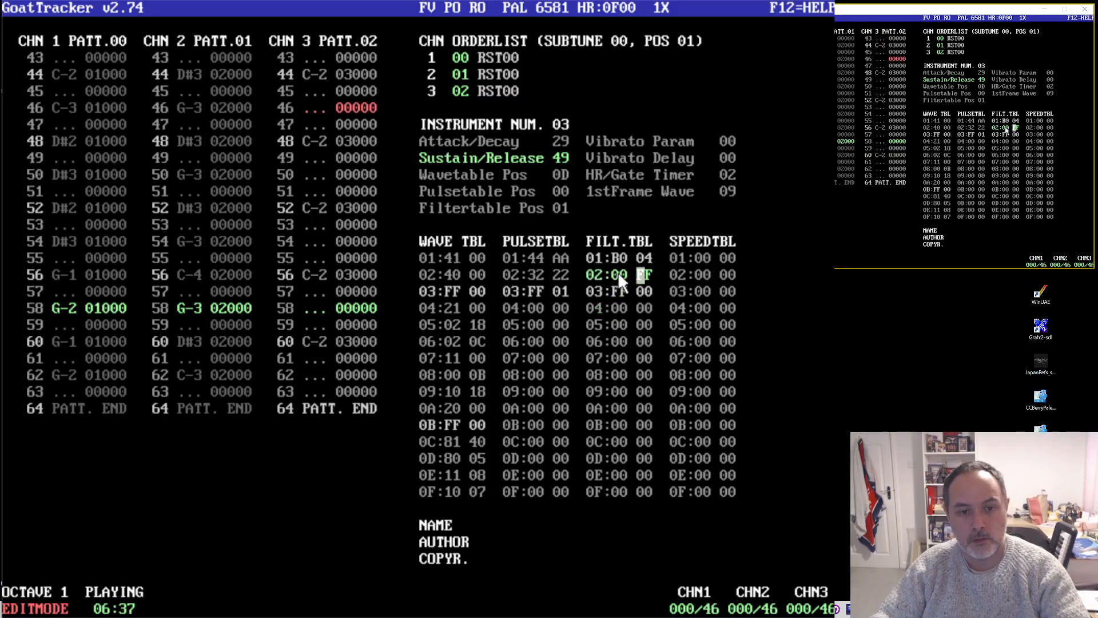
pyautogui.click(622, 274)
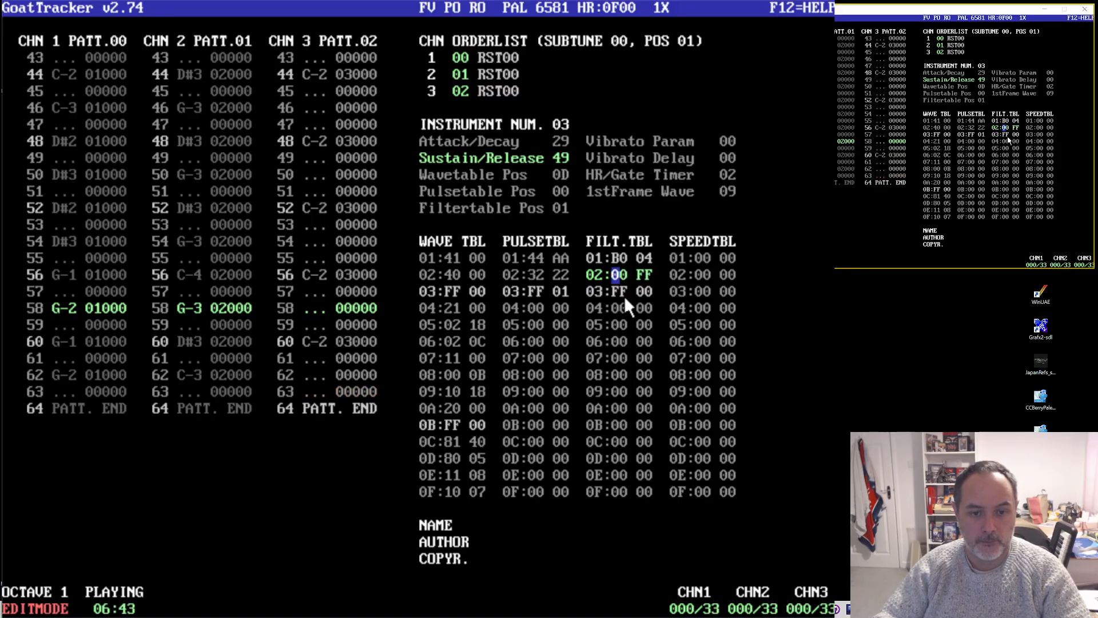
# - Delete row 02 from the filter table
pyautogui.press('Delete')
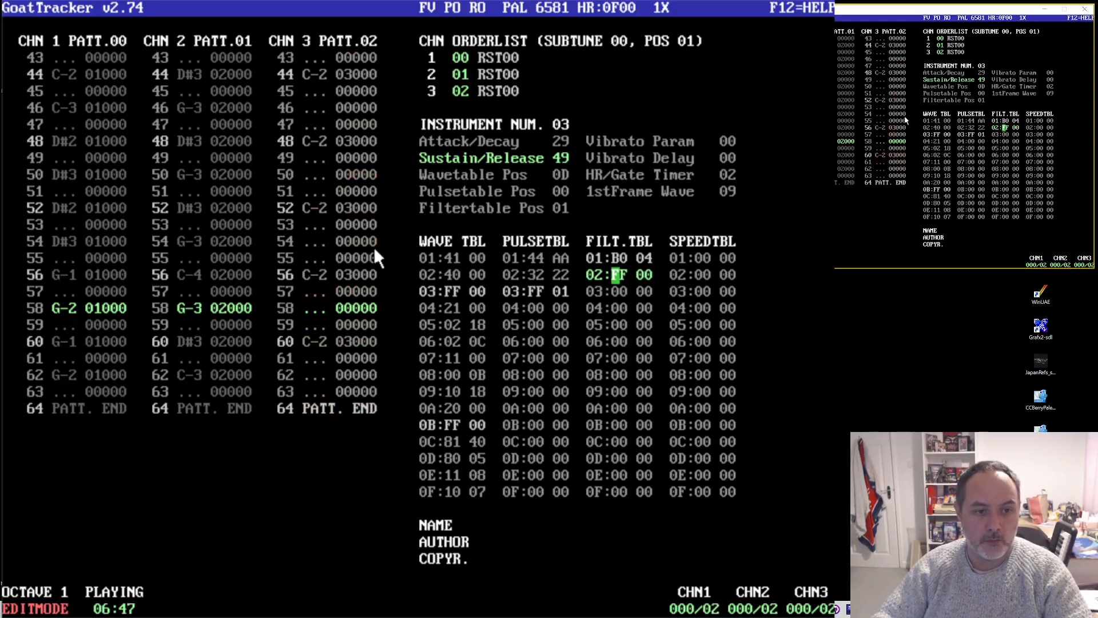
# - Look up the pattern commands in the online help, in particular the filter control command BXY
pyautogui.click(355, 242)
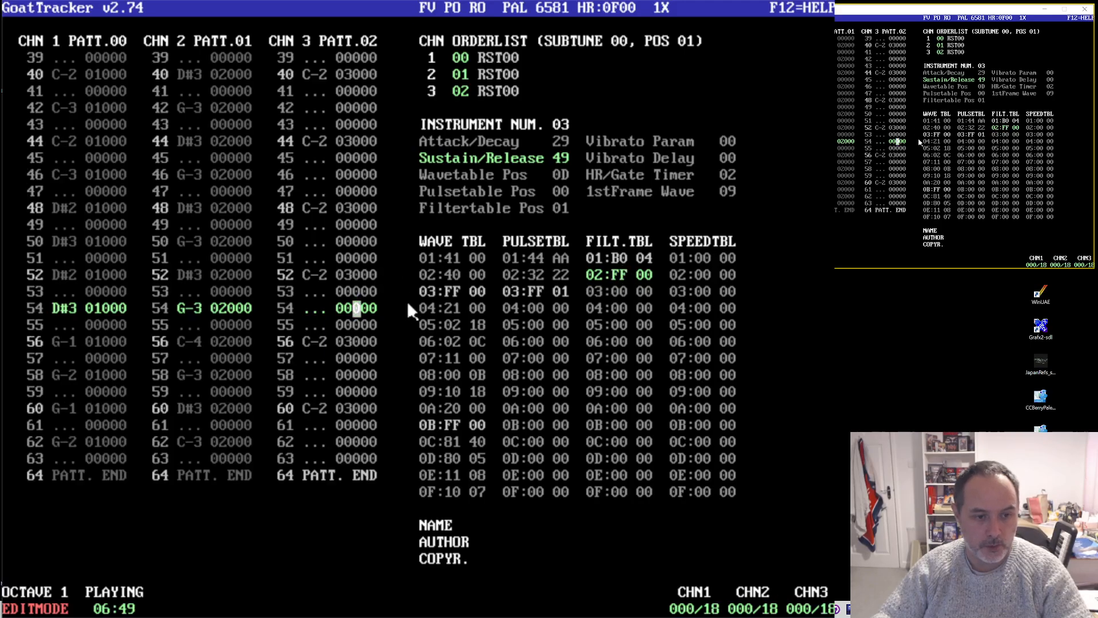
pyautogui.press('F12')
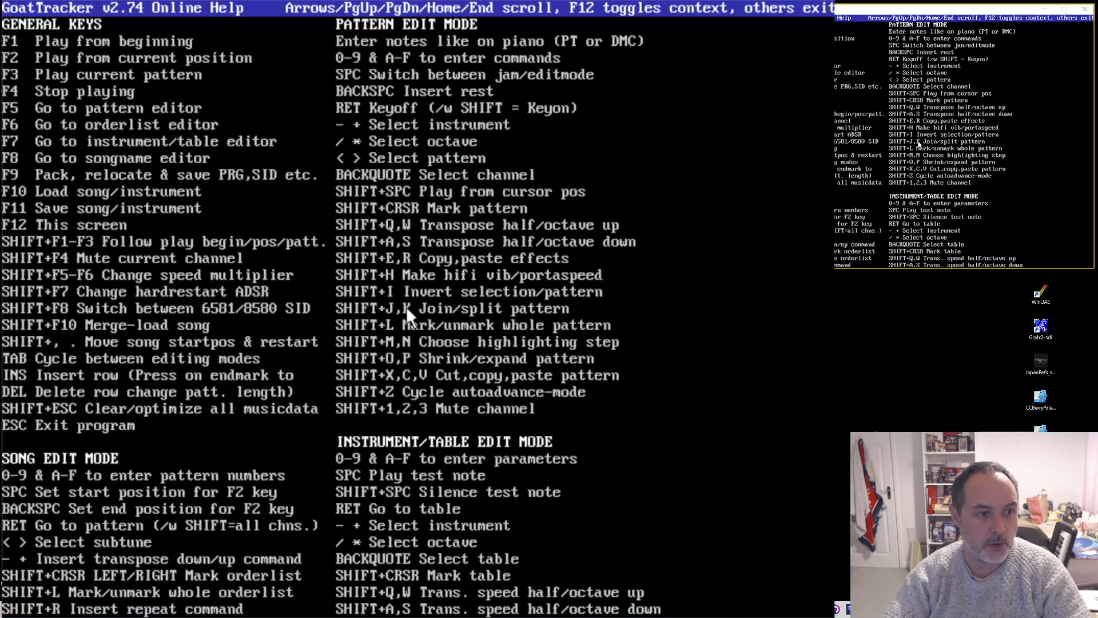
pyautogui.press('Down')
pyautogui.press('Down')
pyautogui.press('Down')
pyautogui.press('Down')
pyautogui.press('Down')
pyautogui.press('Down')
pyautogui.press('pagedown')
pyautogui.press('pagedown')
pyautogui.press('pagedown')
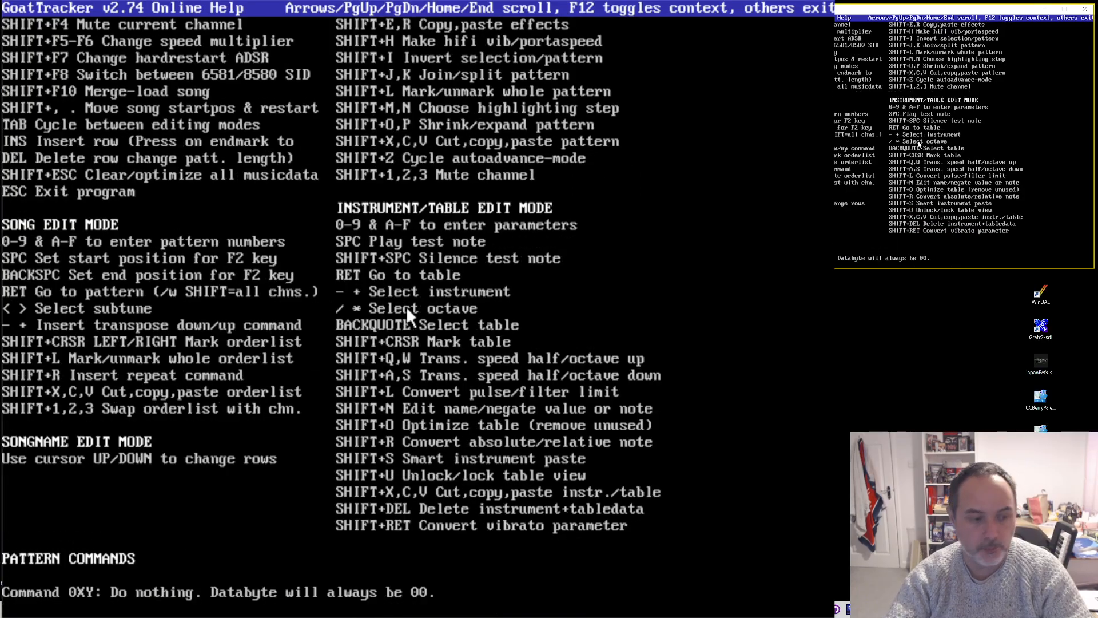
pyautogui.press('pagedown')
pyautogui.press('pagedown')
pyautogui.press('pagedown')
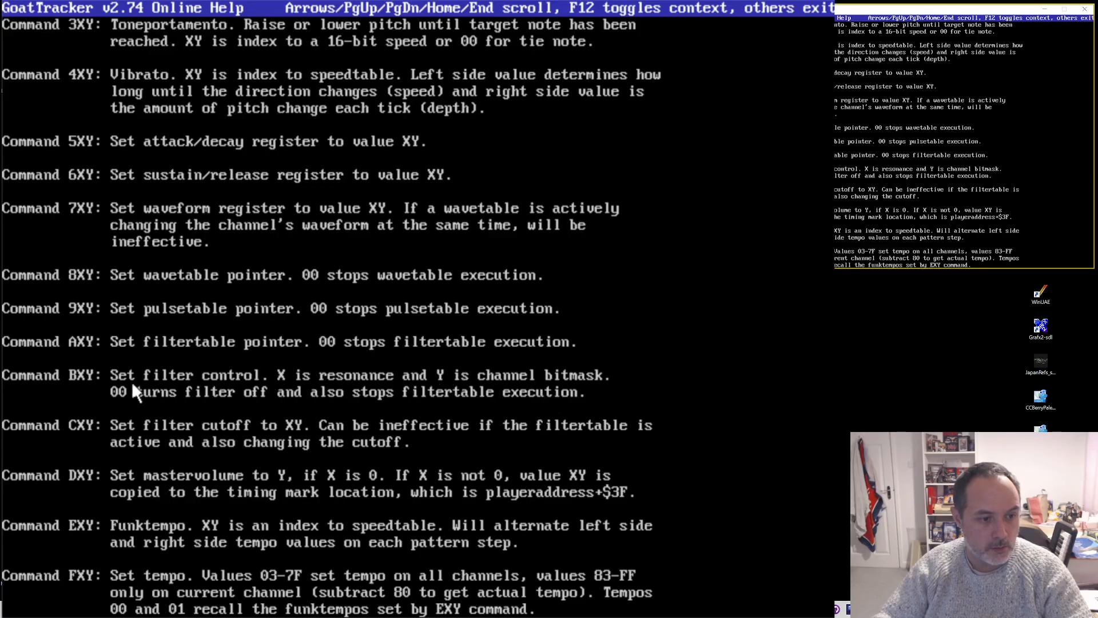
pyautogui.press('Escape')
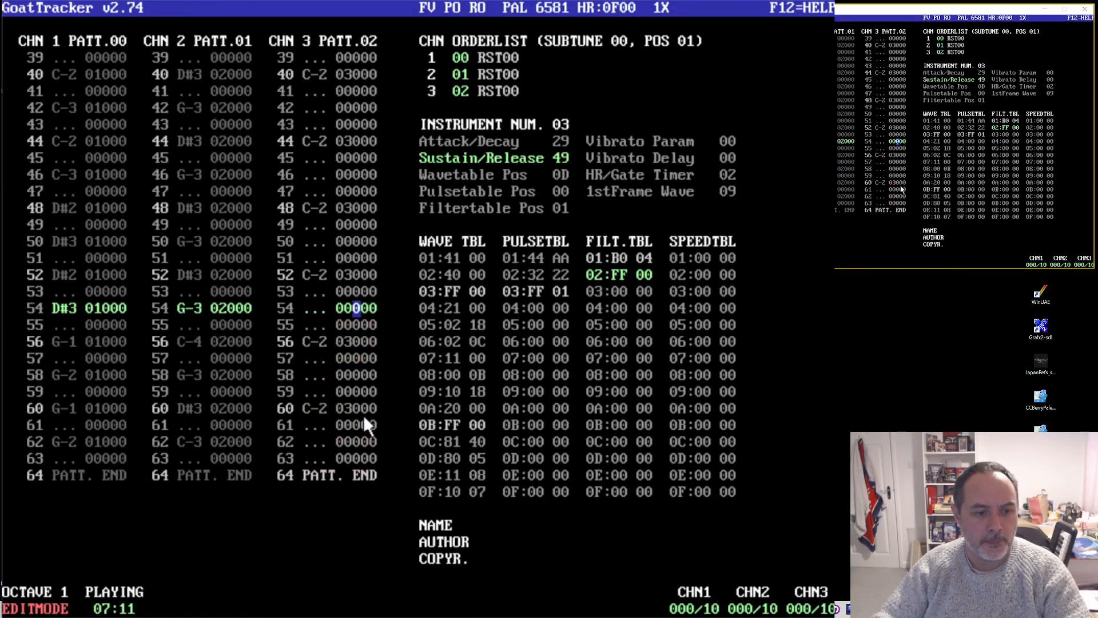
# - Enter the filter control command B54 on the C-2 note in row 00 of pattern 02
pyautogui.press('Down')
pyautogui.press('Down')
pyautogui.press('Down')
pyautogui.press('Down')
pyautogui.press('Down')
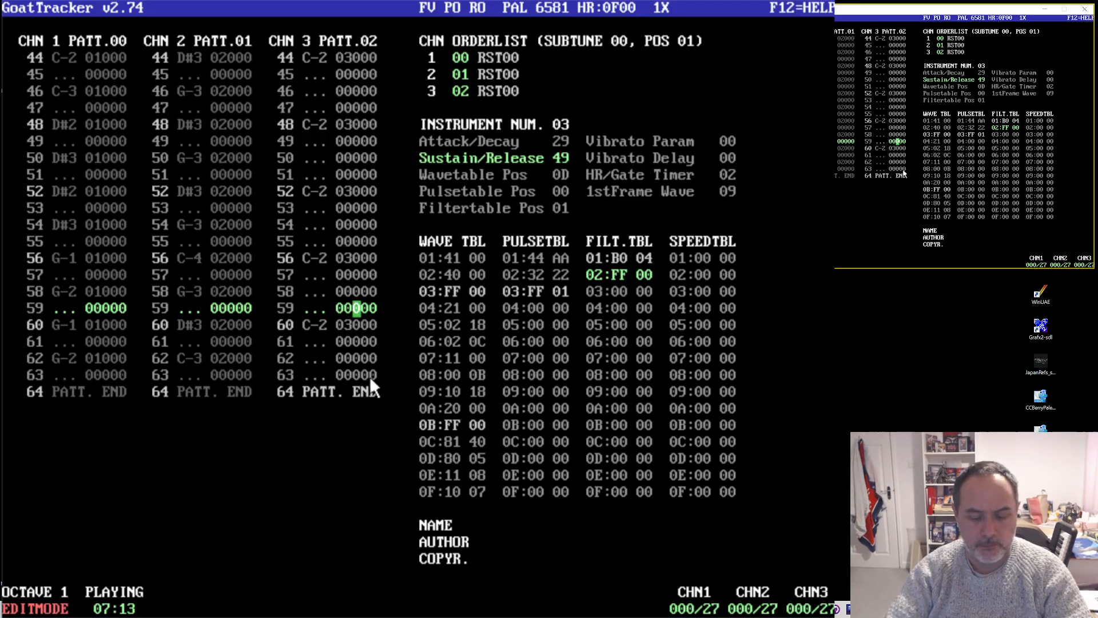
pyautogui.press('Down')
pyautogui.press('Down')
pyautogui.press('Down')
pyautogui.press('Down')
pyautogui.press('Down')
pyautogui.press('Down')
pyautogui.press('Down')
pyautogui.press('Down')
pyautogui.press('Down')
pyautogui.press('Down')
pyautogui.press('Down')
pyautogui.press('Up')
pyautogui.press('Up')
pyautogui.press('Up')
pyautogui.press('Up')
pyautogui.press('Up')
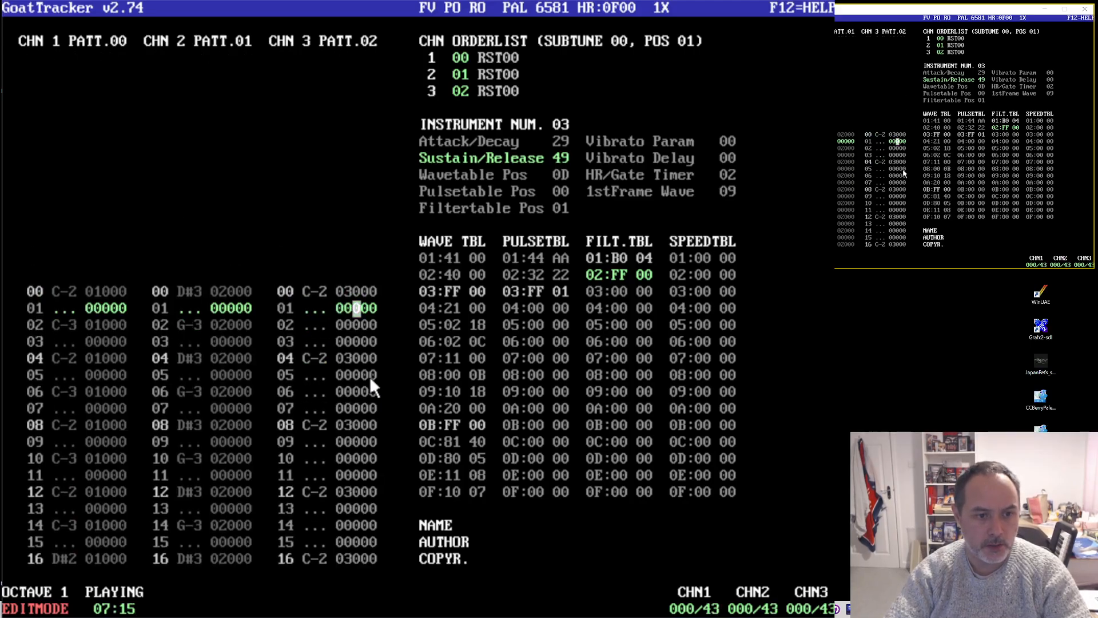
pyautogui.write('B')
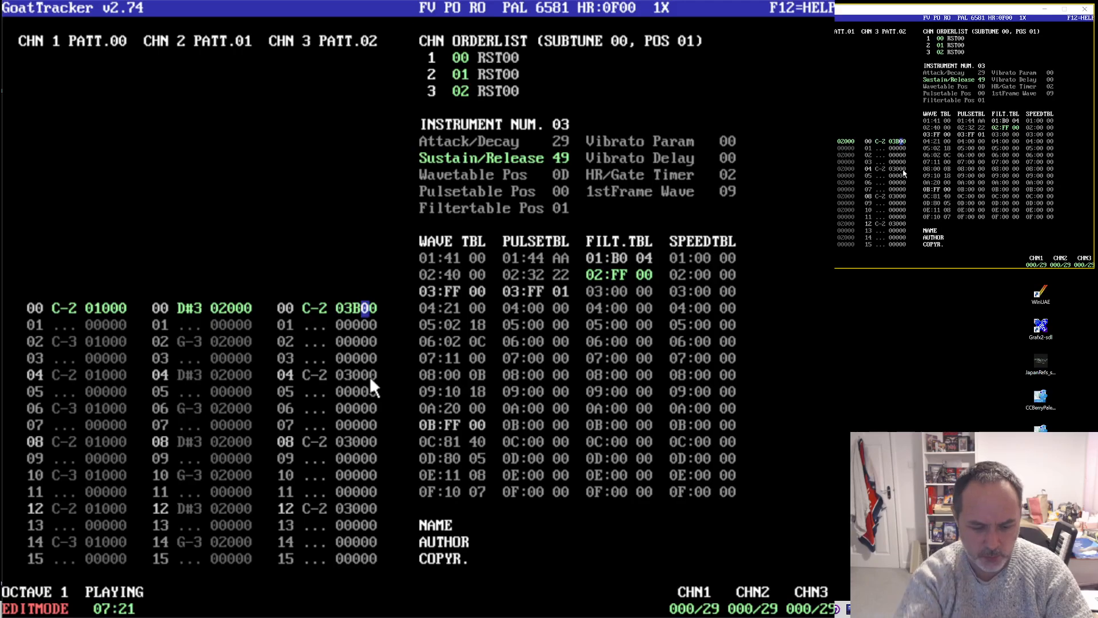
pyautogui.write('4')
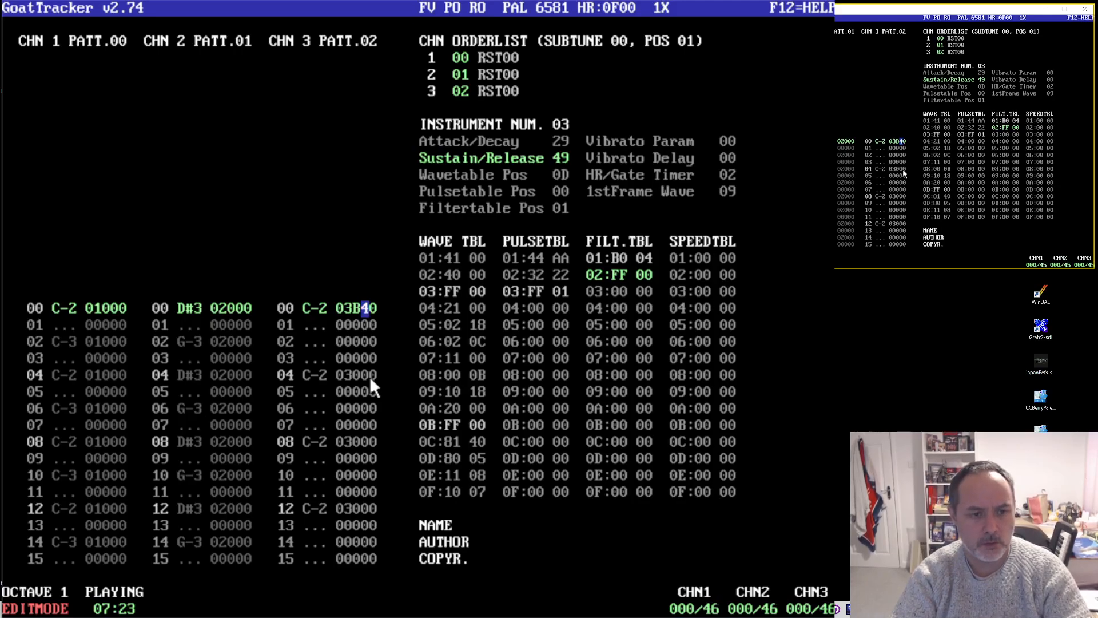
pyautogui.write('5')
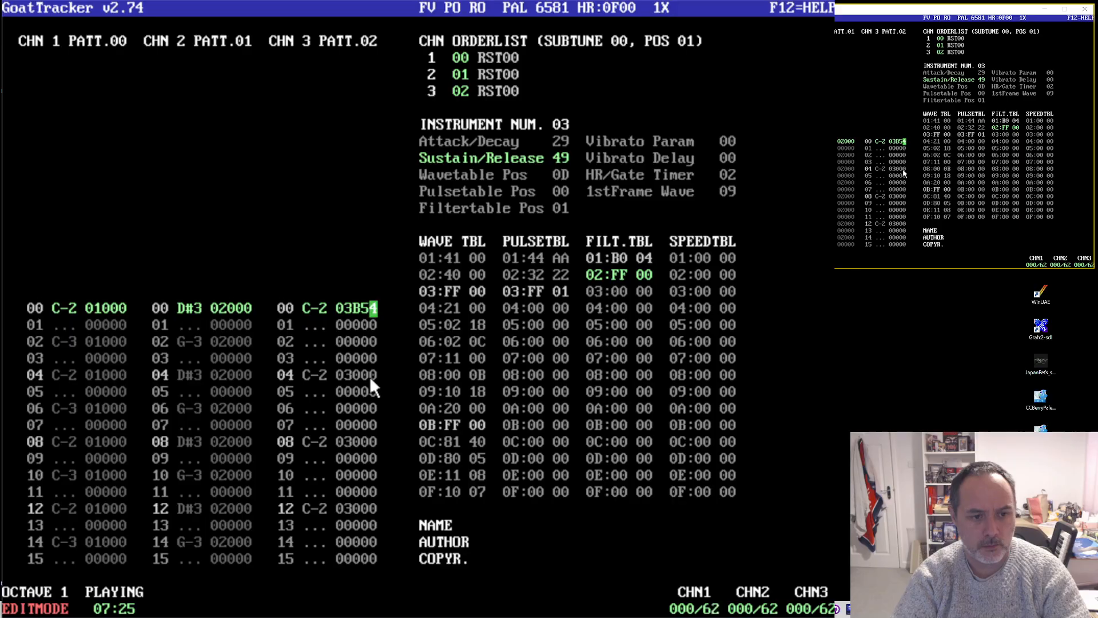
# - Enter the filter control command B54 on the C-2 note in row 04 of pattern 02
pyautogui.press('End')
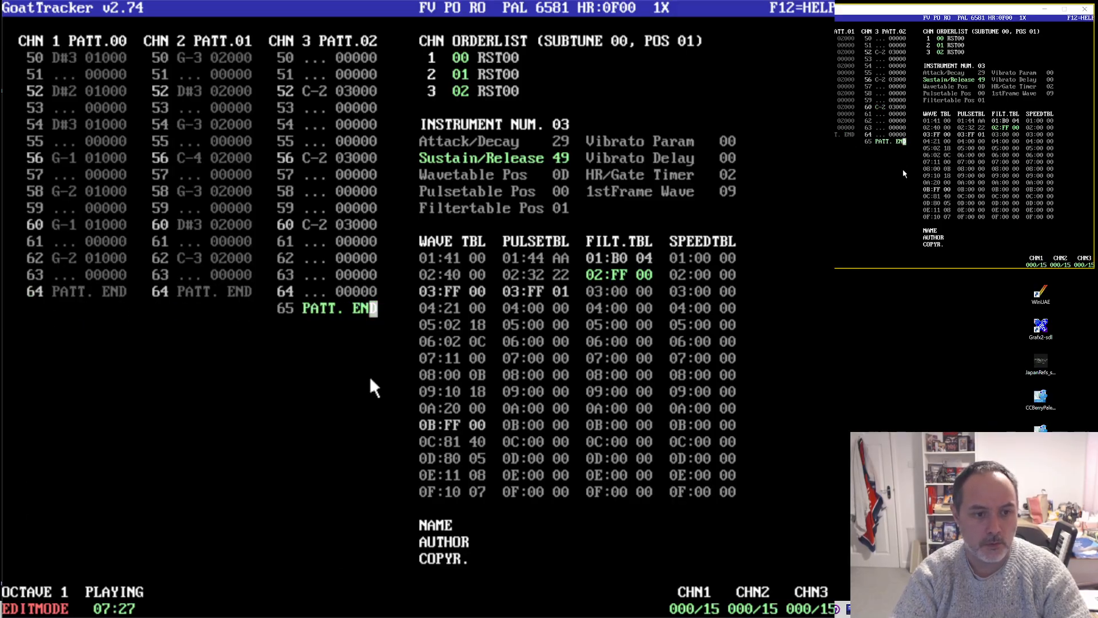
pyautogui.press('Home')
pyautogui.press('Down')
pyautogui.press('Down')
pyautogui.press('Down')
pyautogui.press('Down')
pyautogui.press('Left')
pyautogui.press('Left')
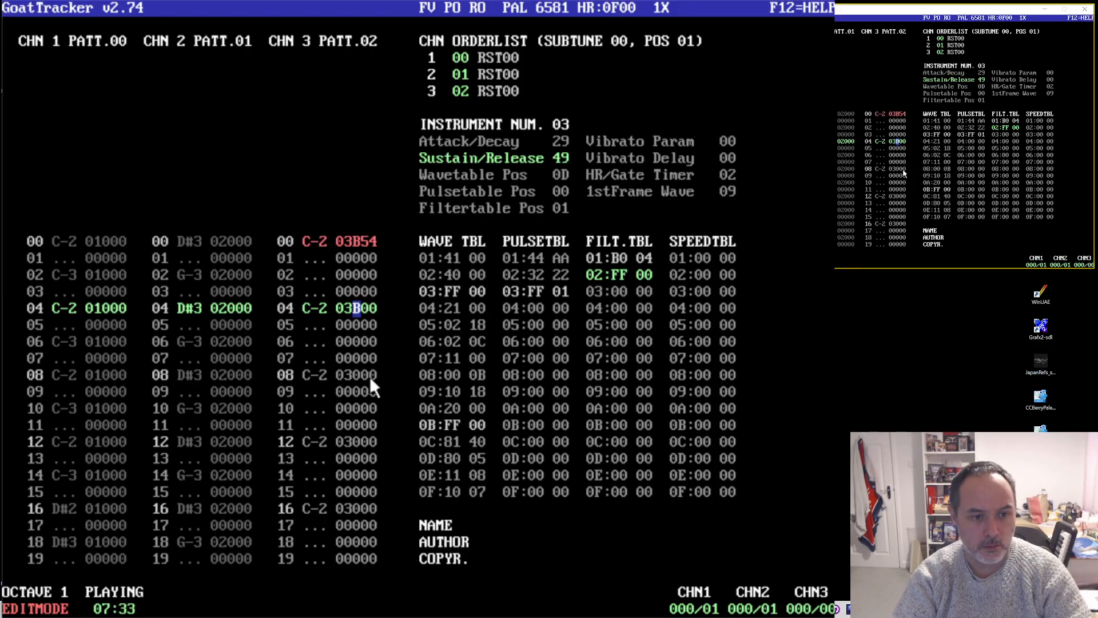
pyautogui.press('Right')
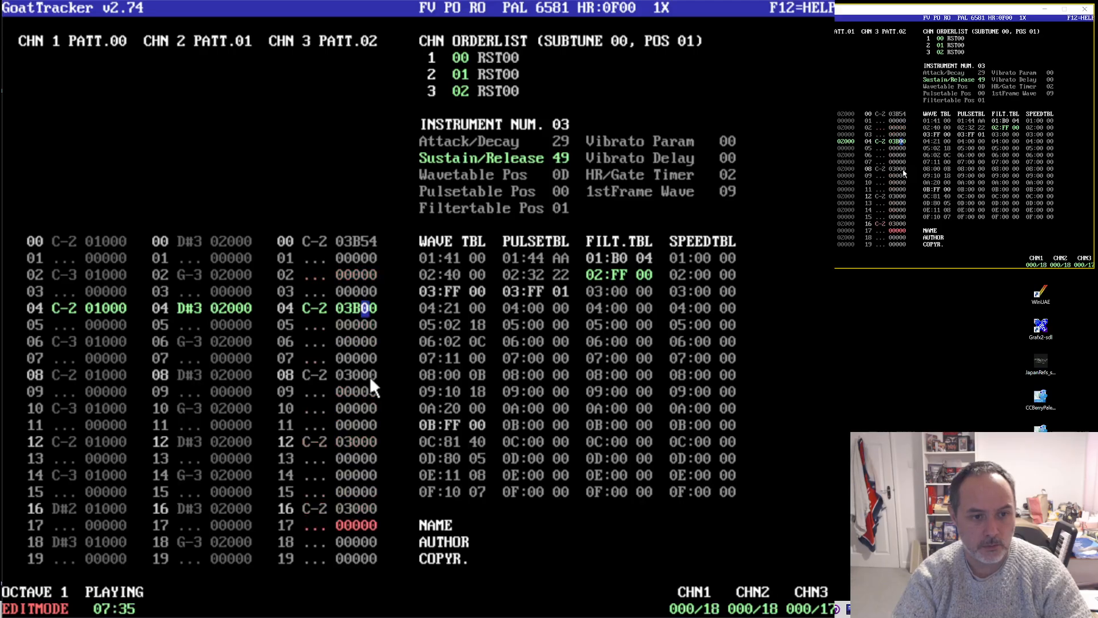
pyautogui.write('54')
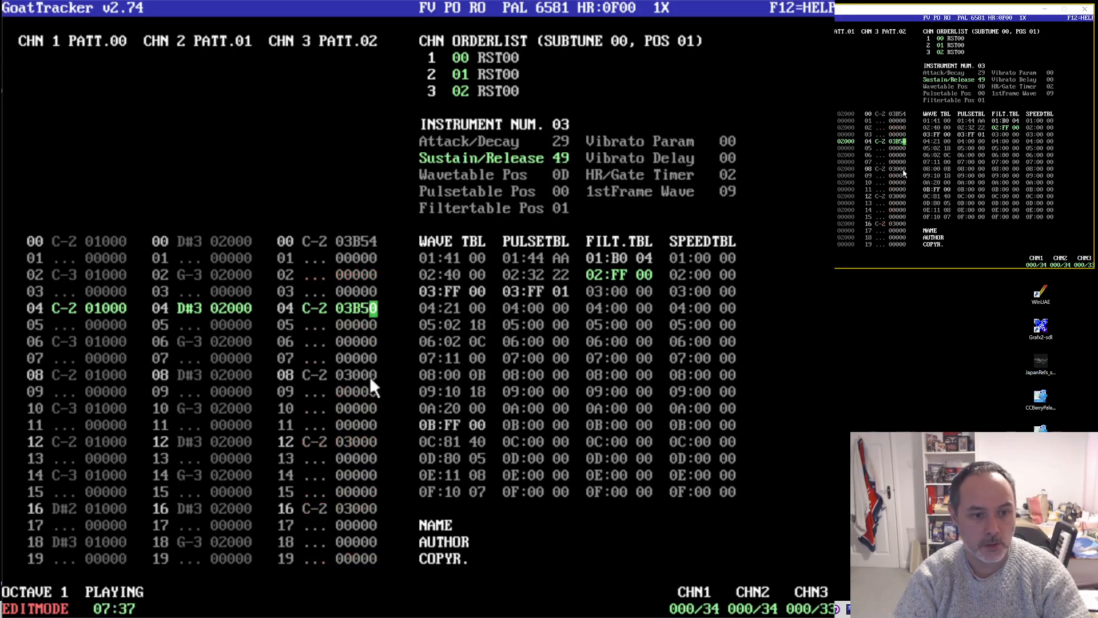
# - Add the filter control command B54 to the note in row 08 of pattern 02
pyautogui.press('Left')
pyautogui.press('Left')
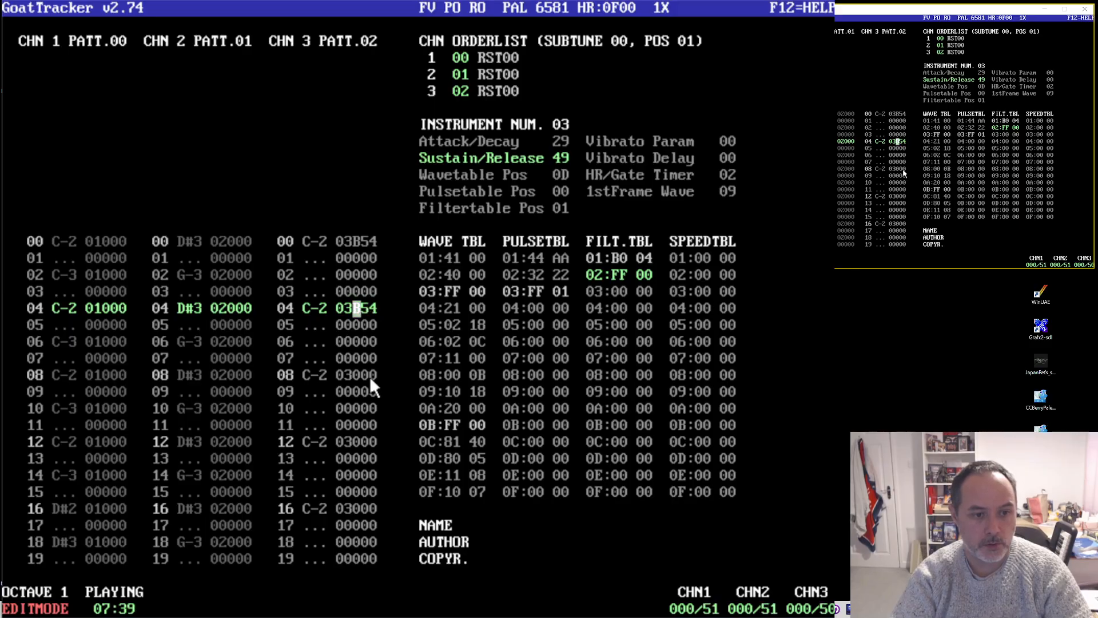
pyautogui.press('Up')
pyautogui.press('Up')
pyautogui.press('Up')
pyautogui.press('Up')
pyautogui.press('Down')
pyautogui.press('Down')
pyautogui.press('Down')
pyautogui.press('Down')
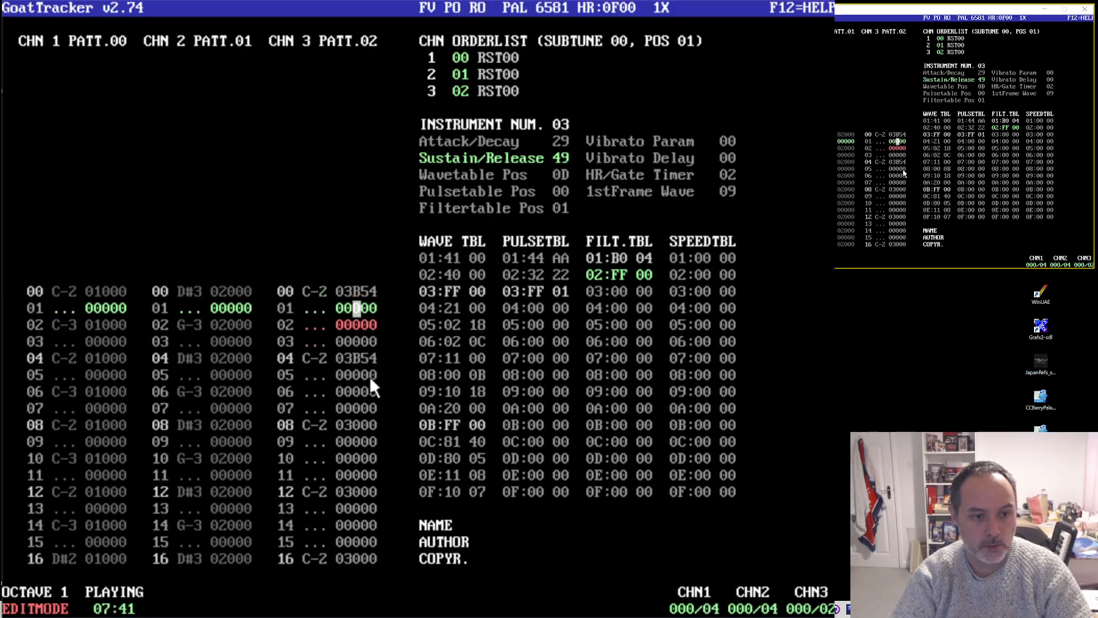
pyautogui.press('End')
pyautogui.press('Home')
pyautogui.press('Down')
pyautogui.press('Down')
pyautogui.press('Down')
pyautogui.press('Down')
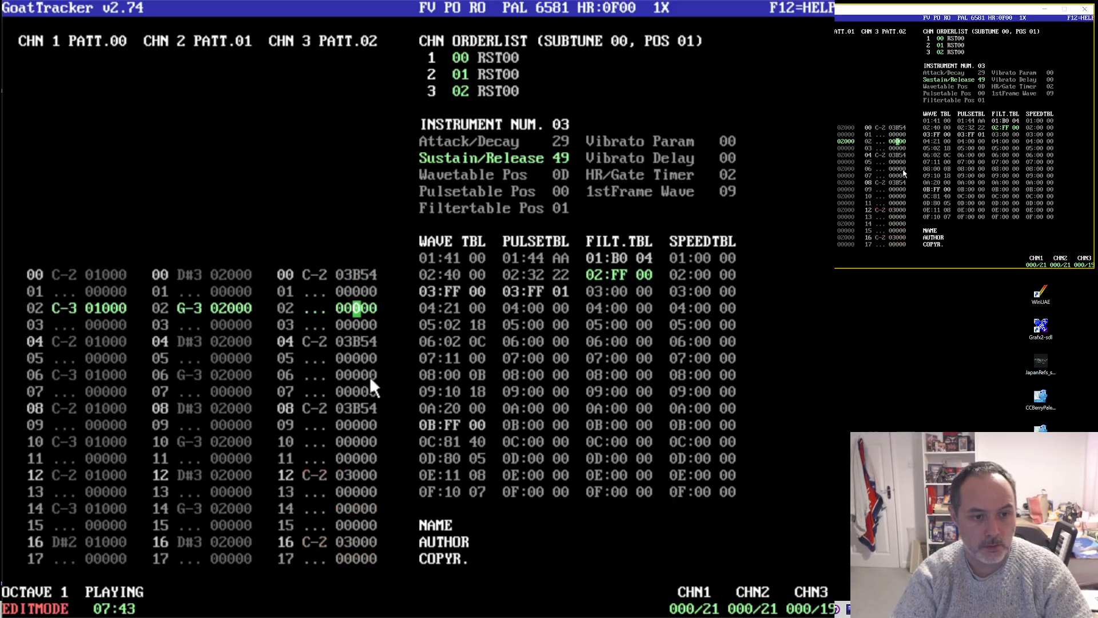
# - Mark and copy the opening rows of pattern 02 through row 08
pyautogui.press('Left')
pyautogui.press('Left')
pyautogui.press('Down')
pyautogui.press('Down')
pyautogui.press('Down')
pyautogui.press('Down')
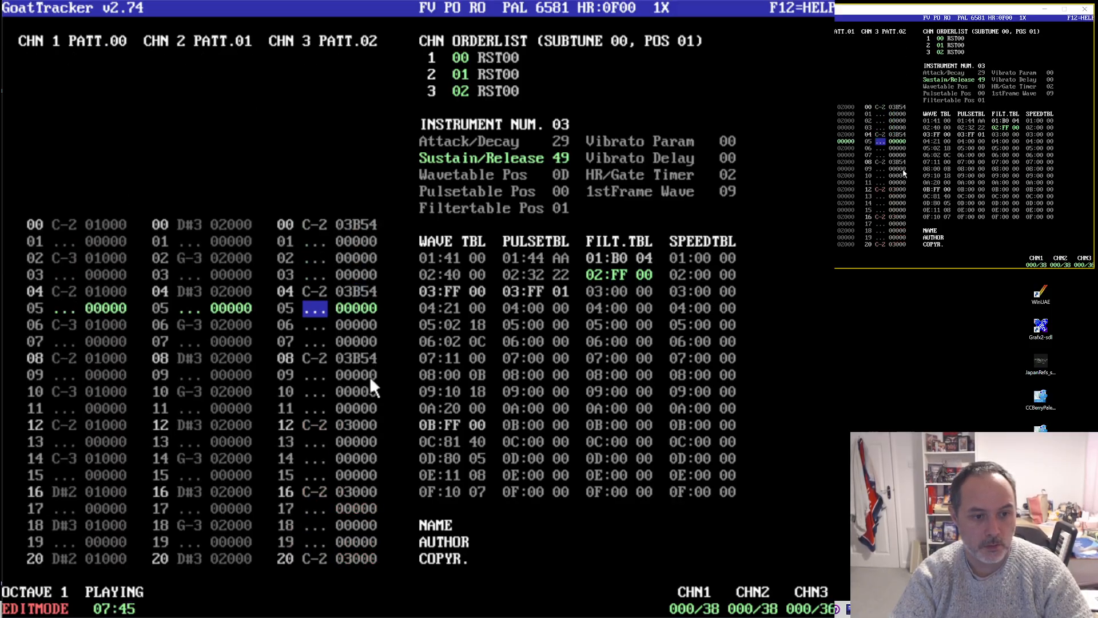
pyautogui.hotkey('shift', 'Up')
pyautogui.hotkey('shift', 'Up')
pyautogui.hotkey('shift', 'Up')
pyautogui.hotkey('shift', 'Up')
pyautogui.hotkey('shift', 'Up')
pyautogui.hotkey('shift', 'Up')
pyautogui.hotkey('shift', 'Up')
pyautogui.hotkey('shift', 'Up')
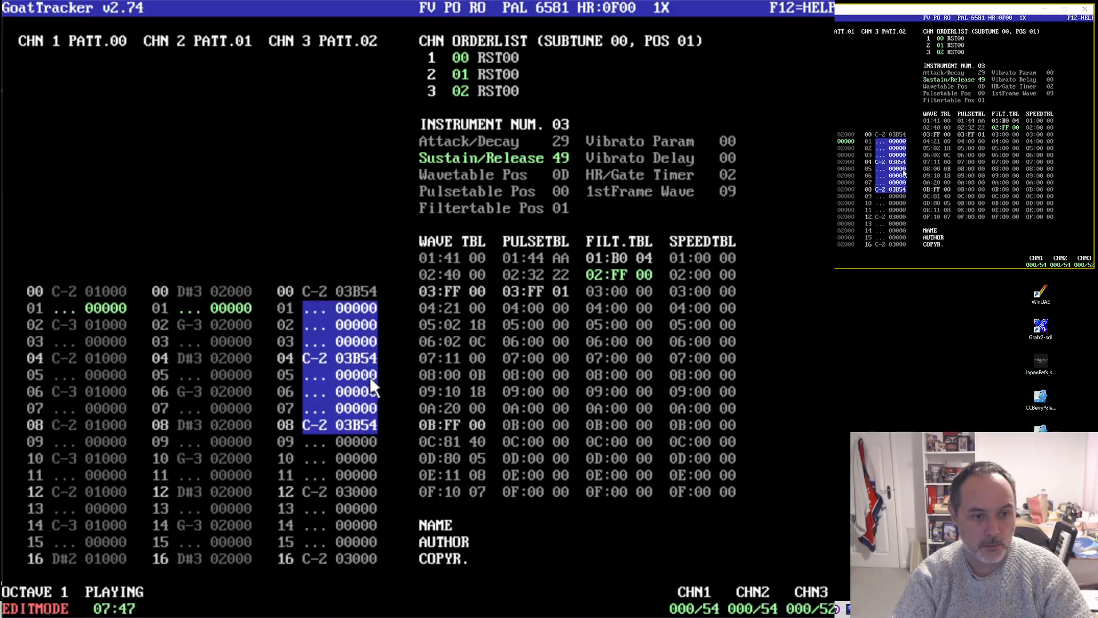
pyautogui.hotkey('ctrl', 'c')
# - Paste the copied block repeatedly down pattern 02, starting at row 12
pyautogui.press('Down')
pyautogui.press('Down')
pyautogui.press('Down')
pyautogui.press('Down')
pyautogui.press('Down')
pyautogui.press('Down')
pyautogui.press('Down')
pyautogui.press('Down')
pyautogui.press('Down')
pyautogui.press('Down')
pyautogui.press('Down')
pyautogui.press('Down')
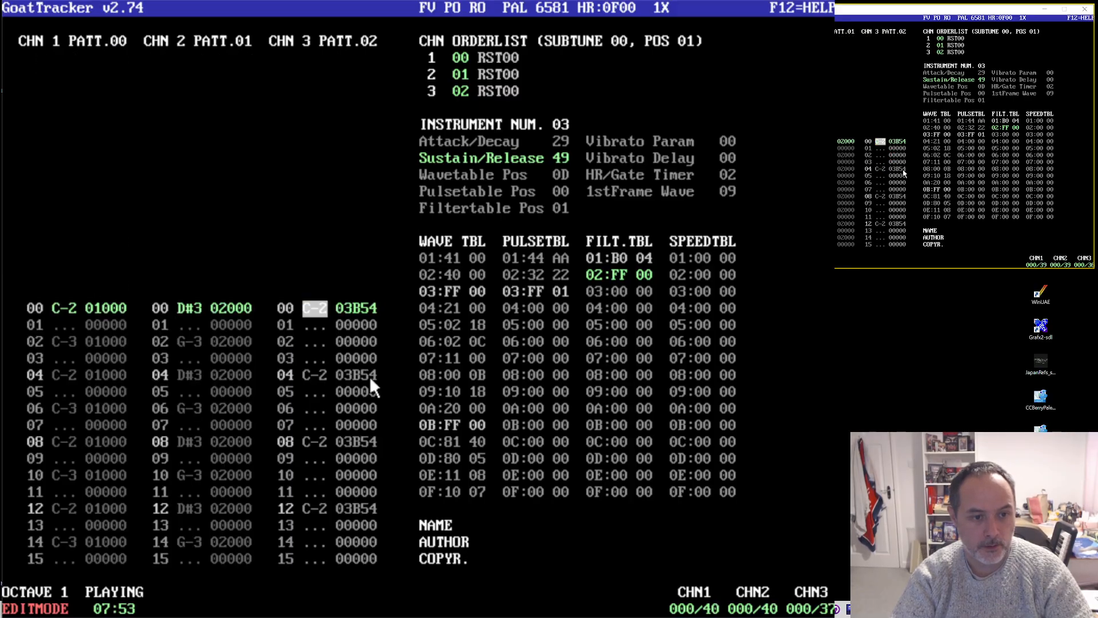
# - Change the filter commands in rows 04 and 08 of pattern 02 to B24
pyautogui.press('Right')
pyautogui.press('Right')
pyautogui.press('Right')
pyautogui.press('Right')
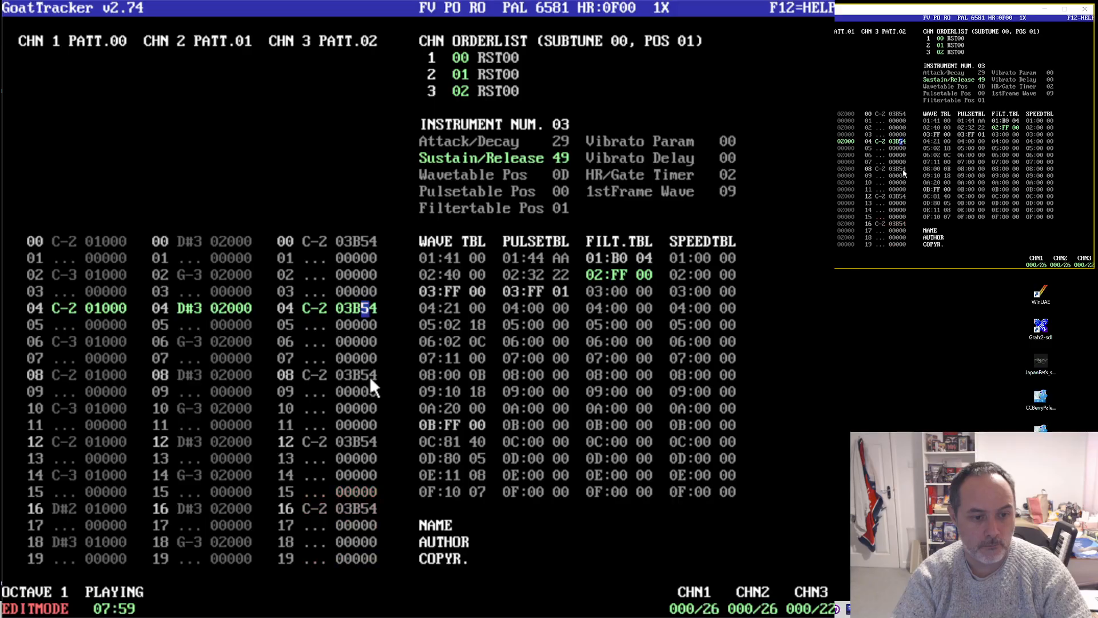
pyautogui.write('2')
pyautogui.press('Down')
pyautogui.write('2')
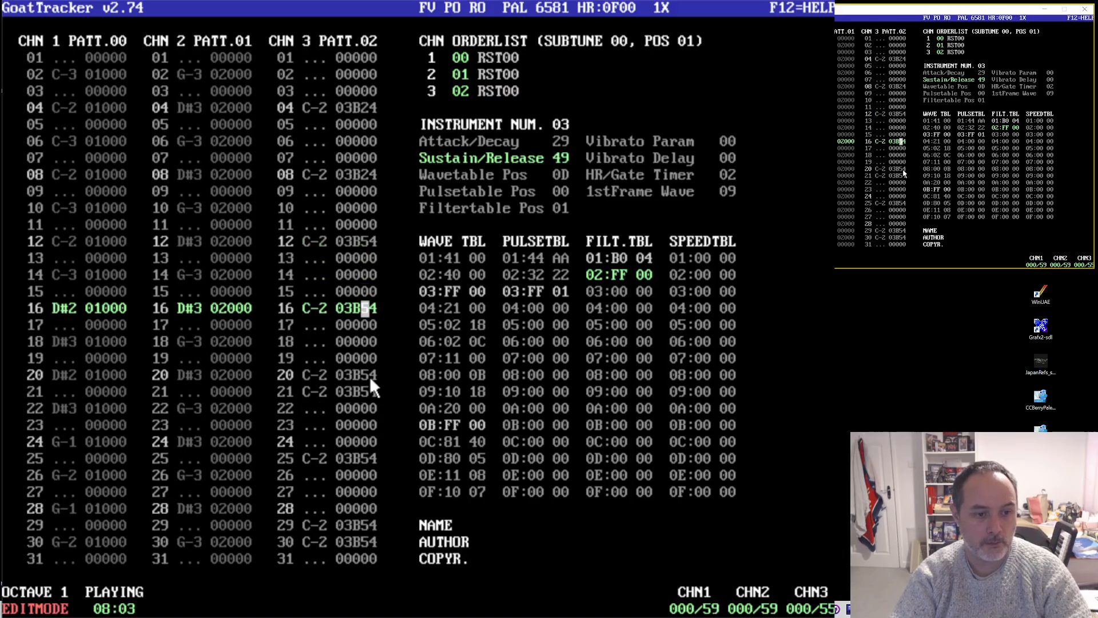
# - Mark and copy the first 16 rows of pattern 02, ending at row 15
pyautogui.press('Left')
pyautogui.press('Left')
pyautogui.press('Left')
pyautogui.press('Left')
pyautogui.press('Up')
pyautogui.press('Up')
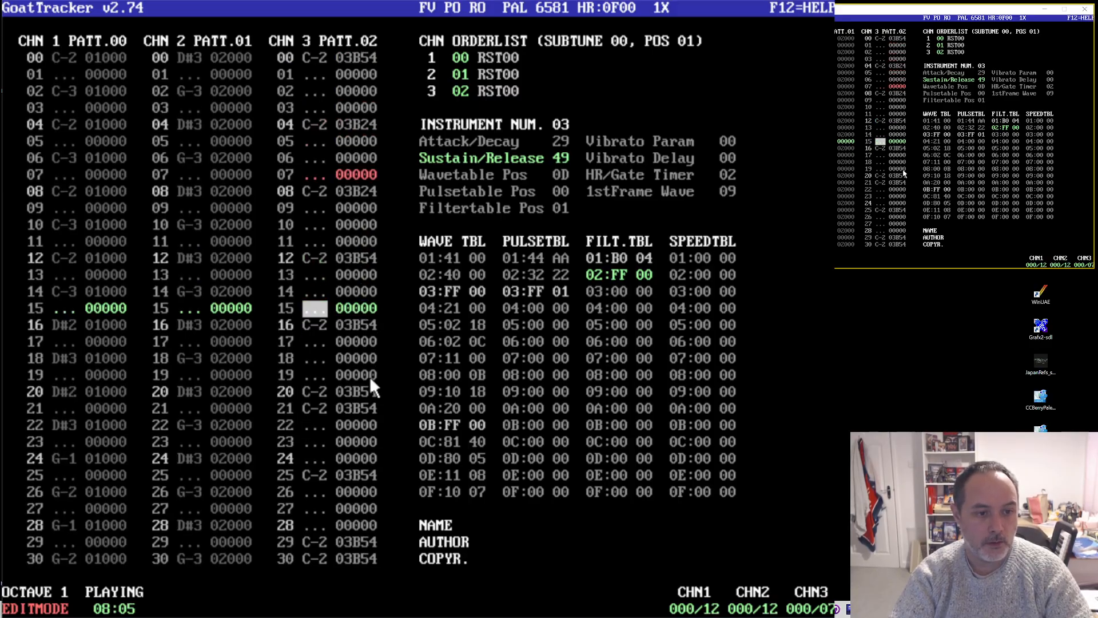
pyautogui.hotkey('shift', 'Up')
pyautogui.hotkey('shift', 'Up')
pyautogui.hotkey('shift', 'Up')
pyautogui.hotkey('shift', 'Up')
pyautogui.hotkey('shift', 'Up')
pyautogui.hotkey('shift', 'Up')
pyautogui.hotkey('shift', 'Up')
pyautogui.hotkey('shift', 'Up')
pyautogui.hotkey('shift', 'Up')
pyautogui.hotkey('shift', 'Up')
pyautogui.hotkey('shift', 'Up')
pyautogui.hotkey('shift', 'Up')
pyautogui.hotkey('shift', 'Up')
pyautogui.hotkey('shift', 'Up')
pyautogui.hotkey('shift', 'Up')
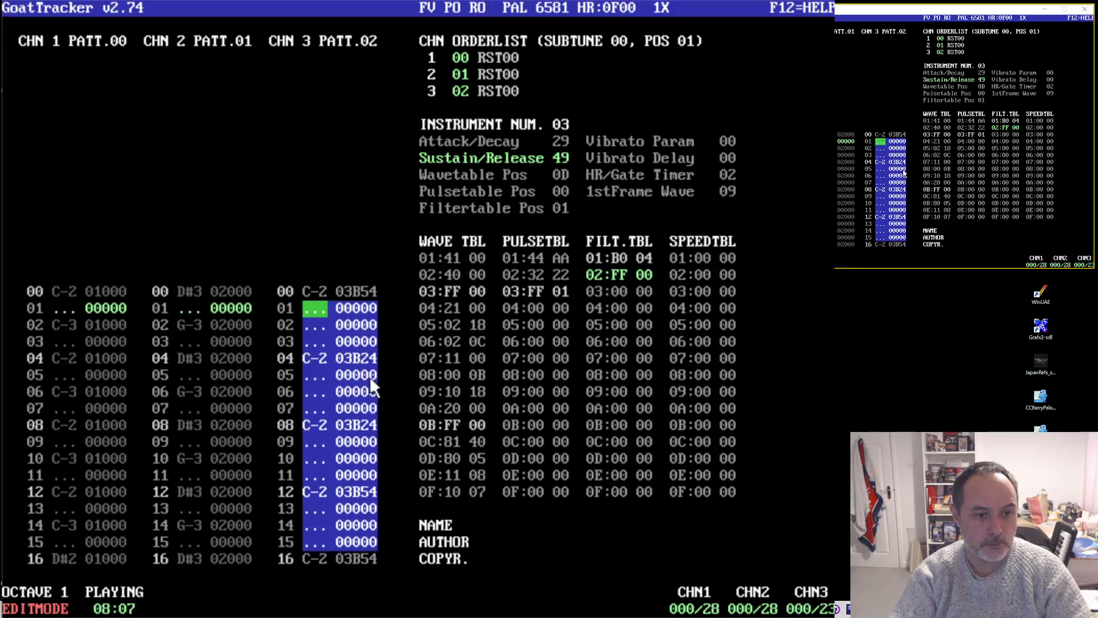
pyautogui.hotkey('shift', 'c')
# - Paste the 16-row block over the rest of pattern 02, starting at row 16
pyautogui.press('Down')
pyautogui.press('Down')
pyautogui.press('Down')
pyautogui.press('Down')
pyautogui.press('Down')
pyautogui.press('Down')
pyautogui.press('Down')
pyautogui.press('Down')
pyautogui.press('Down')
pyautogui.press('Down')
pyautogui.press('Down')
pyautogui.press('Down')
pyautogui.press('Down')
pyautogui.press('Down')
pyautogui.press('Down')
pyautogui.press('Down')
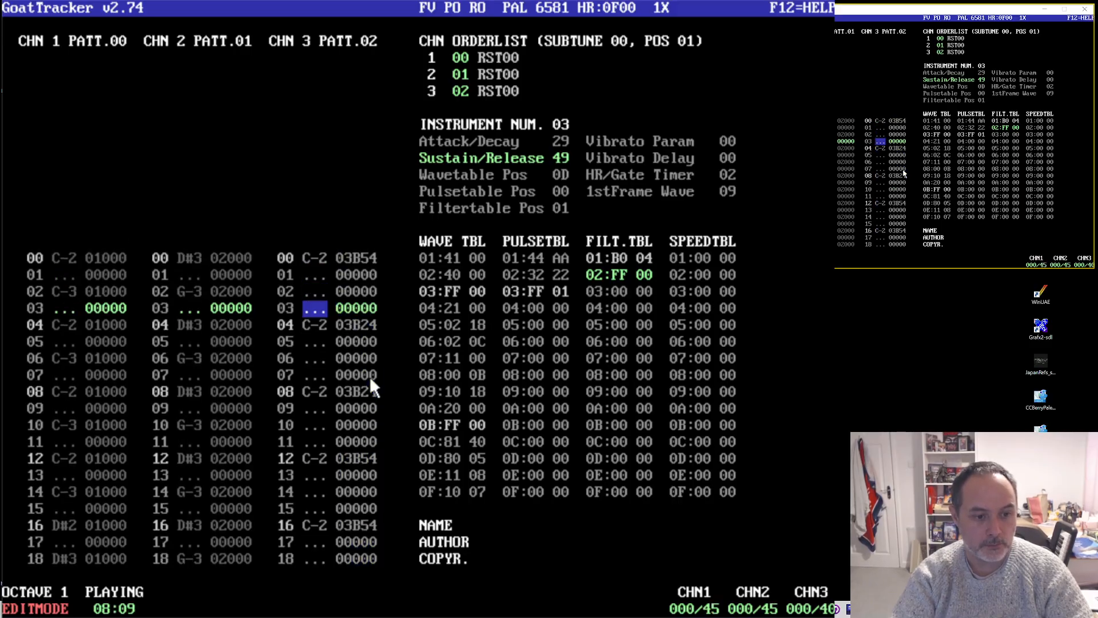
pyautogui.hotkey('shift', 'v')
pyautogui.hotkey('shift', 'v')
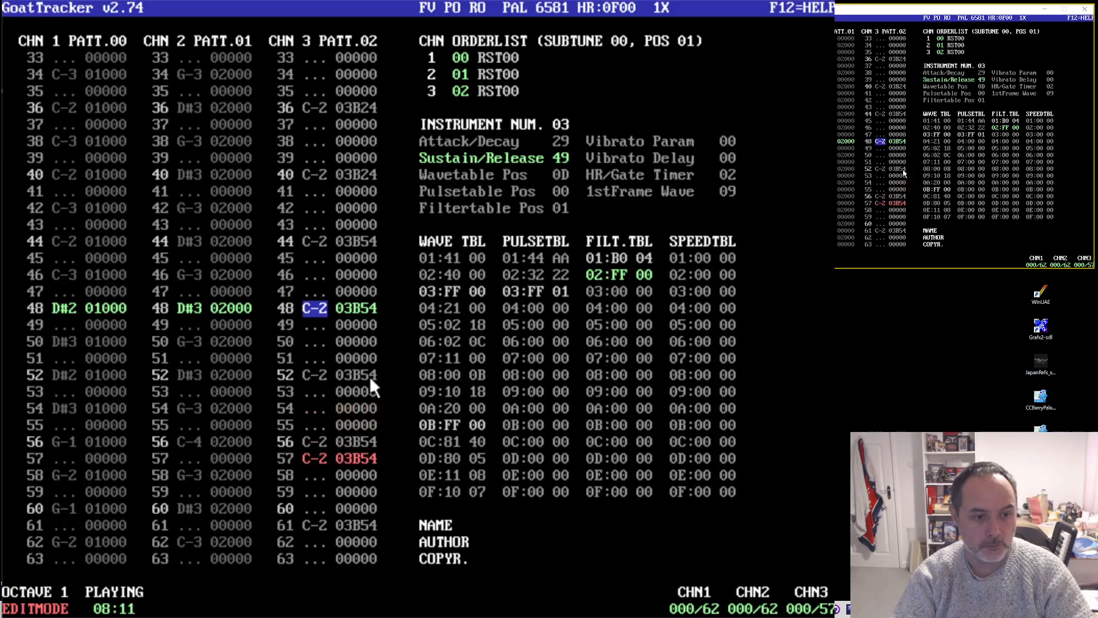
pyautogui.hotkey('shift', 'v')
pyautogui.press('Down')
pyautogui.press('Down')
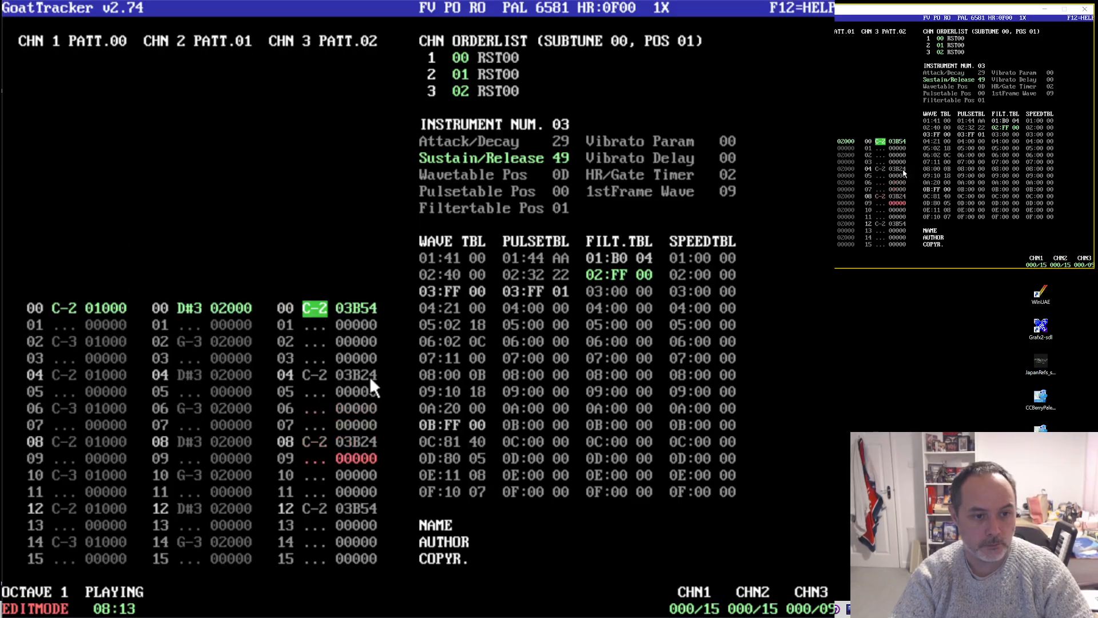
# - Change the filter commands in pattern 02 to B22 in rows 04 and 08, and to B52 in rows 12 and 16
pyautogui.press('Right')
pyautogui.press('Right')
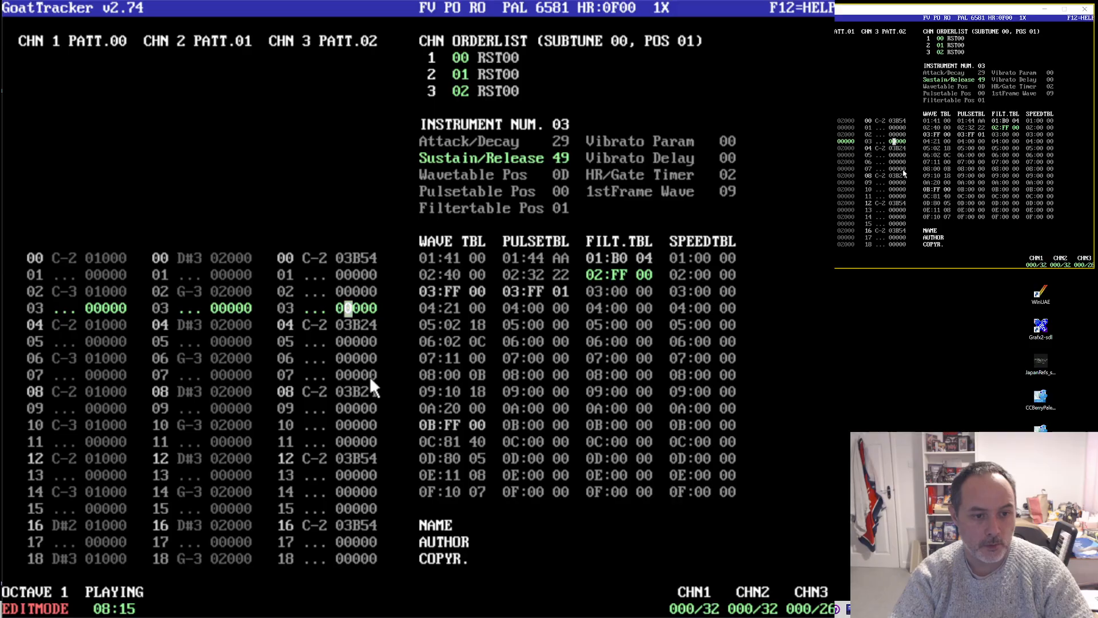
pyautogui.press('Right')
pyautogui.press('Right')
pyautogui.press('Right')
pyautogui.press('2')
pyautogui.press('2')
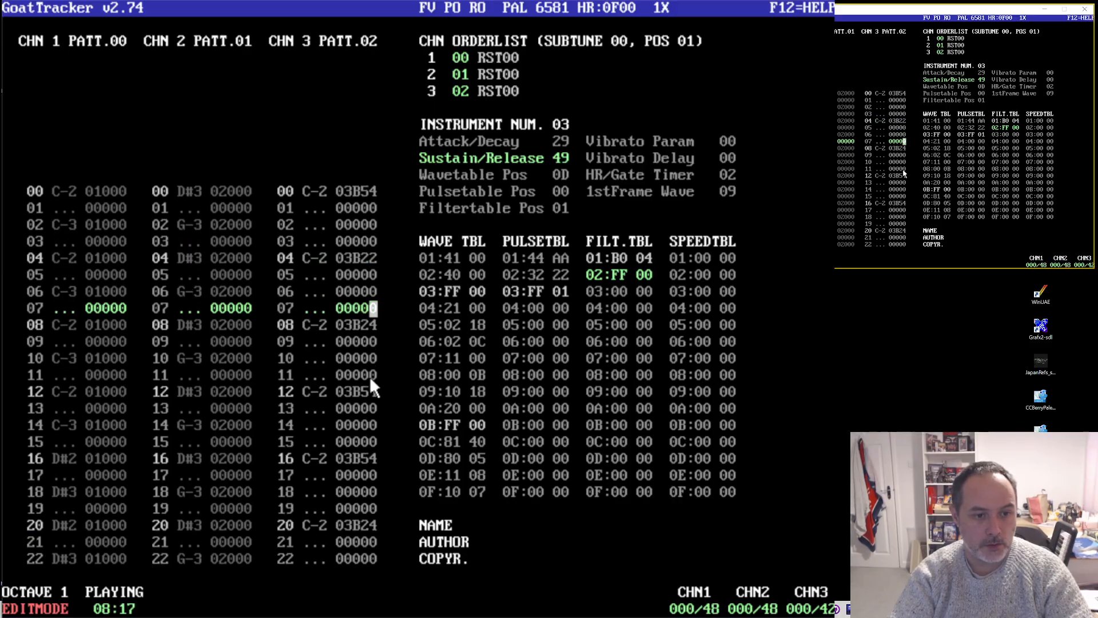
pyautogui.press('2')
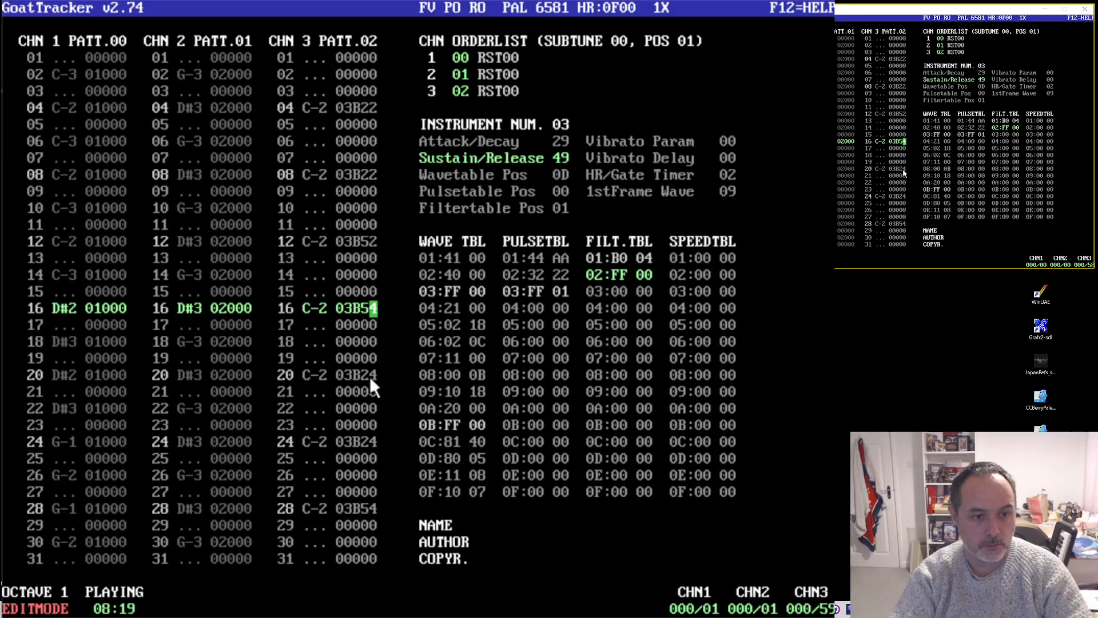
pyautogui.press('2')
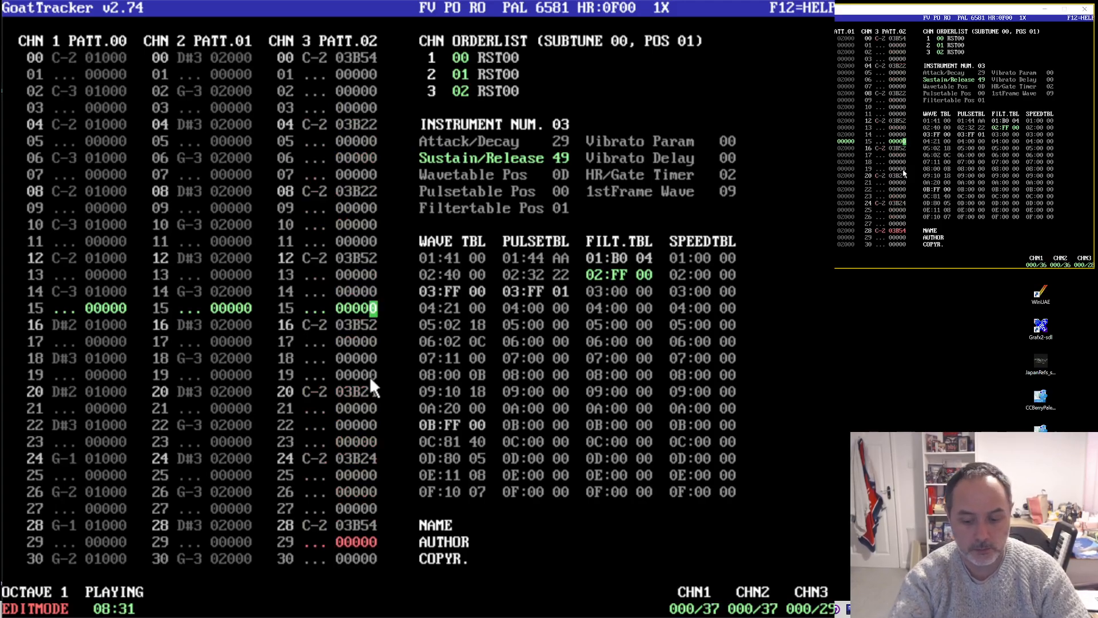
# - Look up the filter control command BXY and its neighbours among the pattern commands in the online help
pyautogui.press('F12')
pyautogui.press('Down')
pyautogui.press('Down')
pyautogui.press('Down')
pyautogui.press('Down')
pyautogui.press('Down')
pyautogui.press('Down')
pyautogui.press('Down')
pyautogui.press('Down')
pyautogui.press('Down')
pyautogui.press('Down')
pyautogui.press('Down')
pyautogui.press('Down')
pyautogui.press('Down')
pyautogui.press('Down')
pyautogui.press('Down')
pyautogui.press('Down')
pyautogui.press('Down')
pyautogui.press('Down')
pyautogui.press('Down')
pyautogui.press('Down')
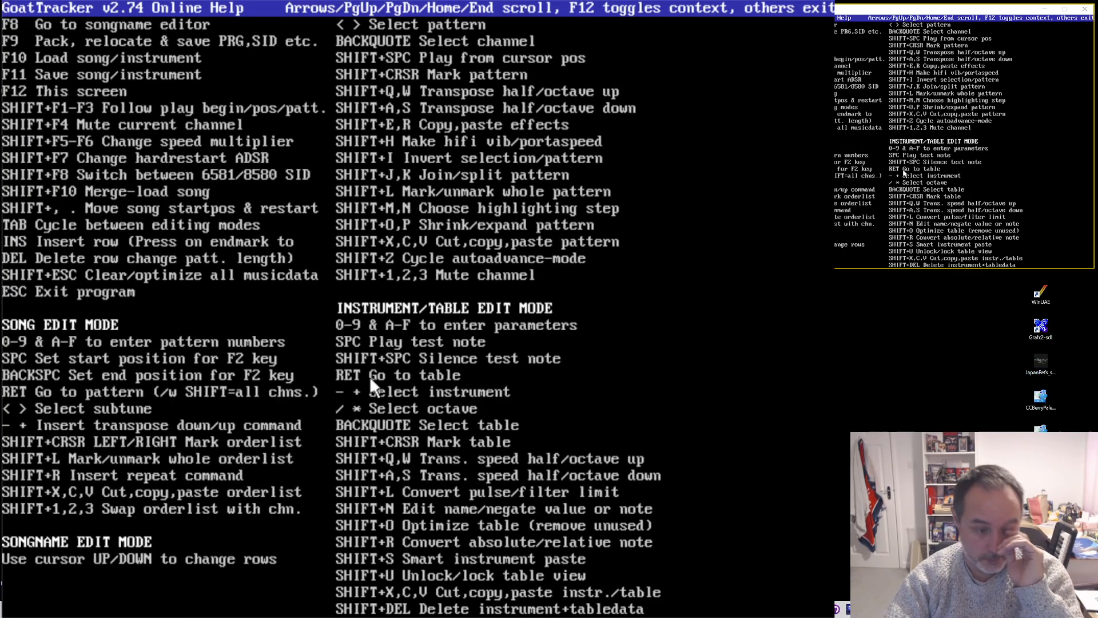
pyautogui.press('Down')
pyautogui.press('Down')
pyautogui.press('Down')
pyautogui.press('Down')
pyautogui.press('Down')
pyautogui.press('Down')
pyautogui.press('Down')
pyautogui.press('Down')
pyautogui.press('Down')
pyautogui.press('Down')
pyautogui.press('Down')
pyautogui.press('Down')
pyautogui.press('Down')
pyautogui.press('Down')
pyautogui.press('Down')
pyautogui.press('Down')
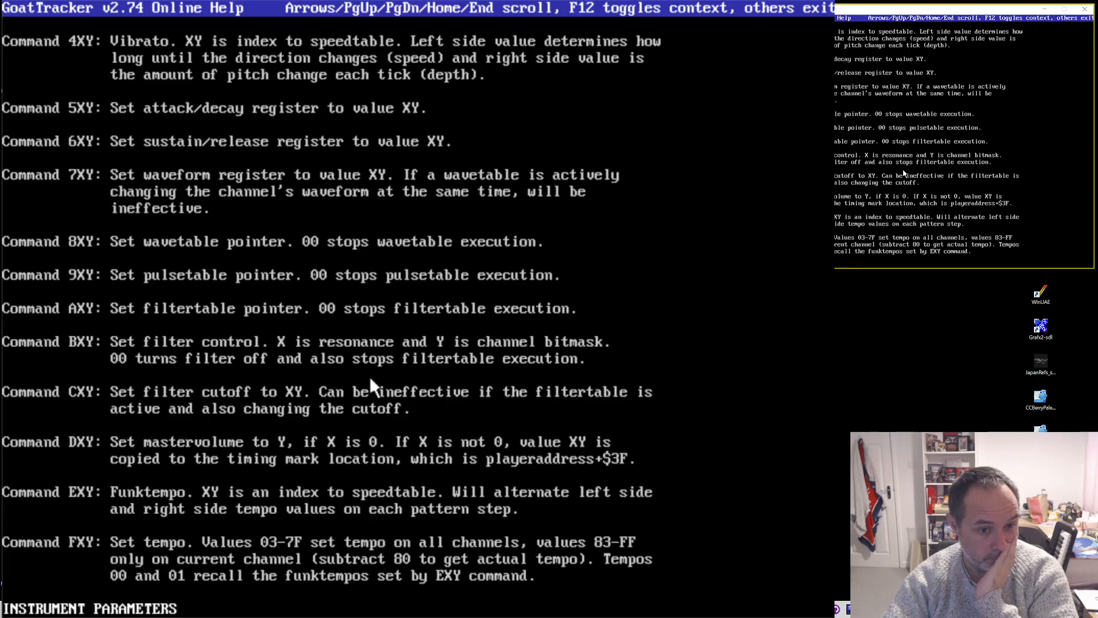
pyautogui.press('Escape')
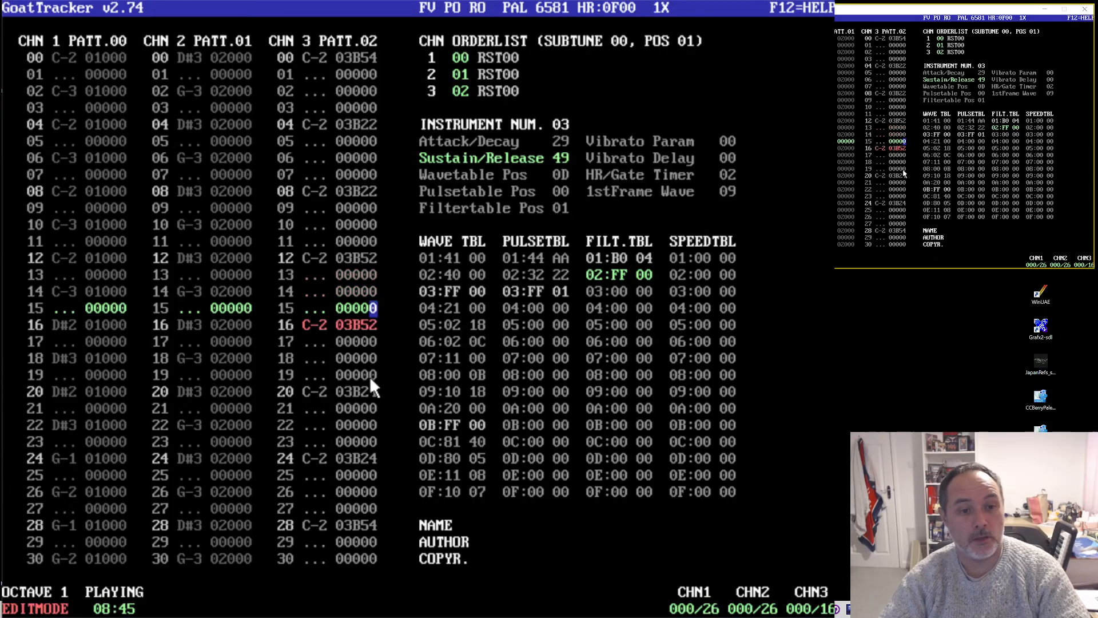
# - Set the filter command in row 16 of pattern 02 to B14, trying B00 first
pyautogui.press('Left')
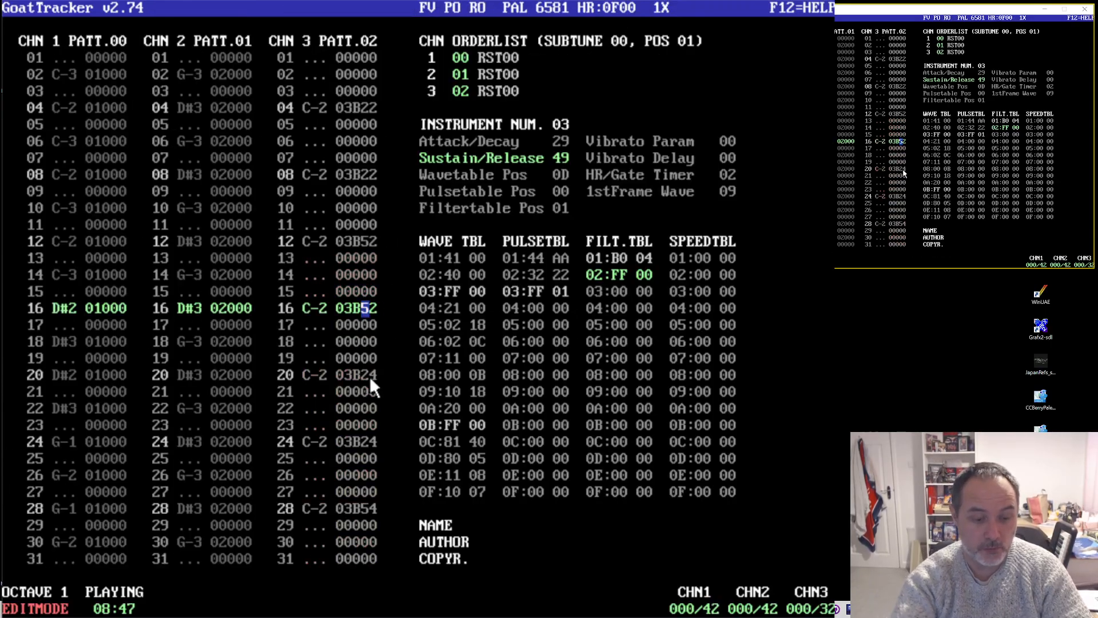
pyautogui.write('00')
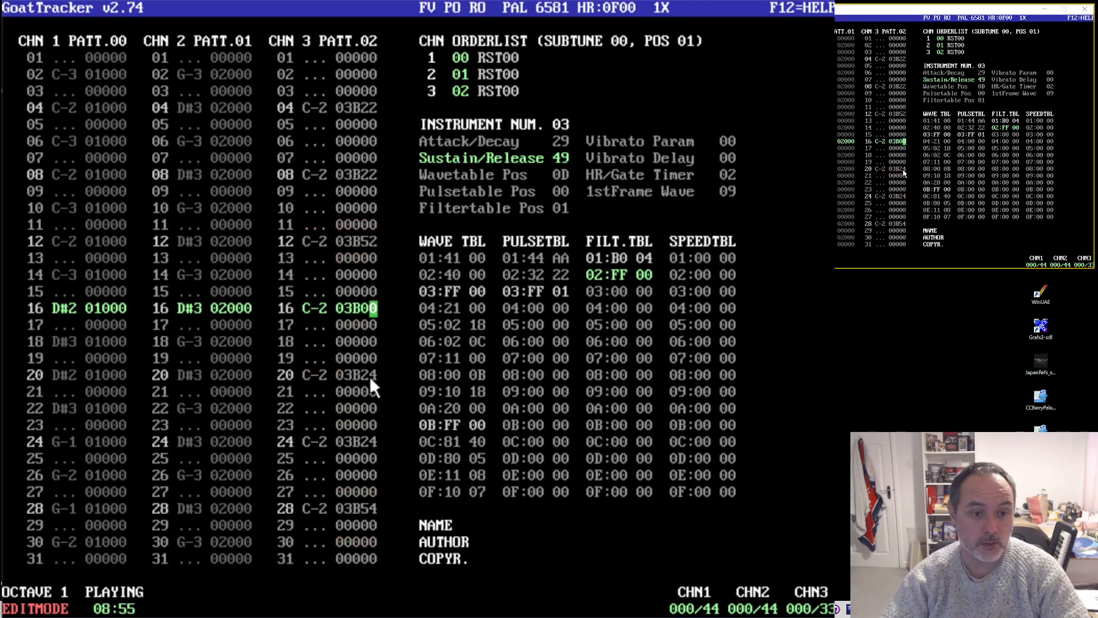
pyautogui.press('Left')
pyautogui.write('2')
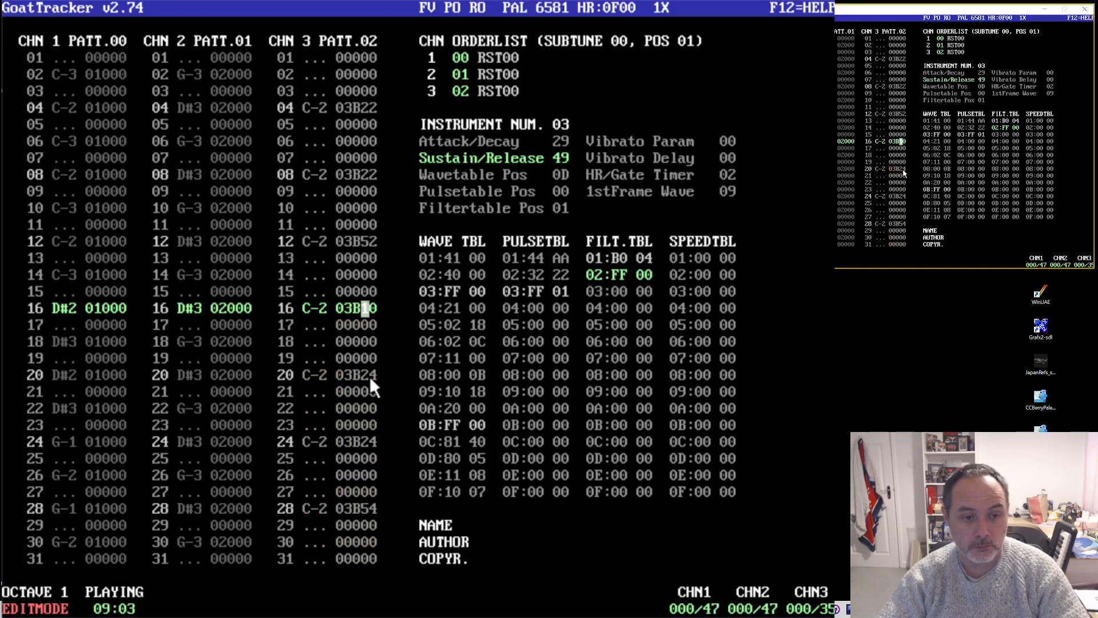
pyautogui.write('14')
# - Change the filter commands in pattern 02 to B54 in row 12 and to B24 in rows 04 and 08
pyautogui.press('Up')
pyautogui.press('Up')
pyautogui.press('Up')
pyautogui.press('Up')
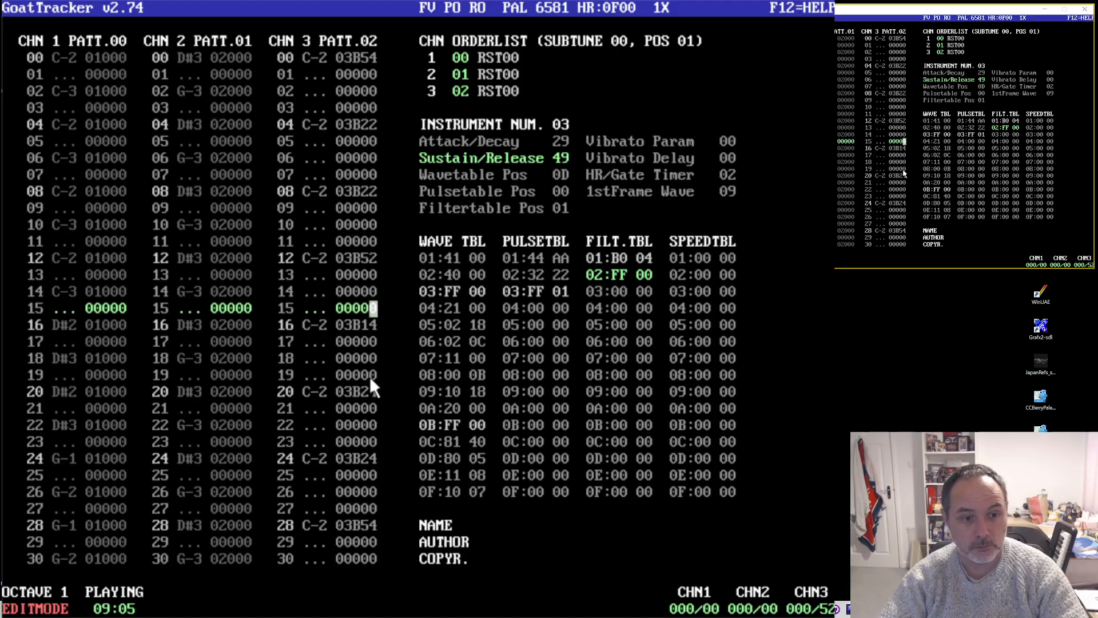
pyautogui.write('4')
pyautogui.press('Up')
pyautogui.press('Up')
pyautogui.press('Up')
pyautogui.press('Up')
pyautogui.press('Up')
pyautogui.press('Up')
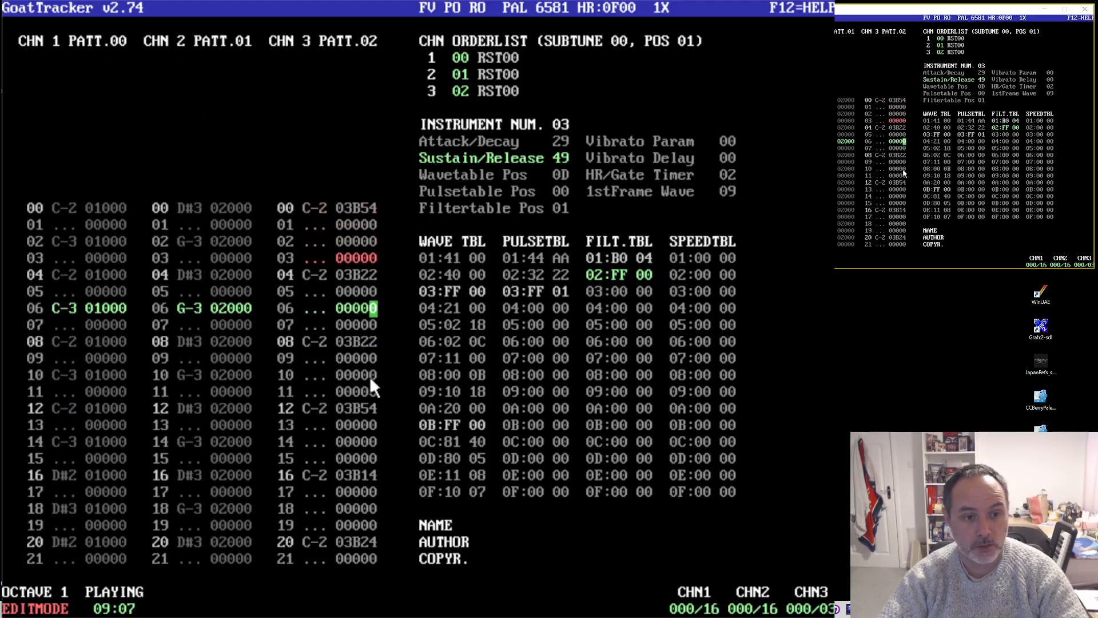
pyautogui.press('Down')
pyautogui.press('Down')
pyautogui.write('4')
# - Raise the filter resonance in pattern 02 with BA4 in row 08, BD4 in row 12 and BF4 in row 16
pyautogui.press('Left')
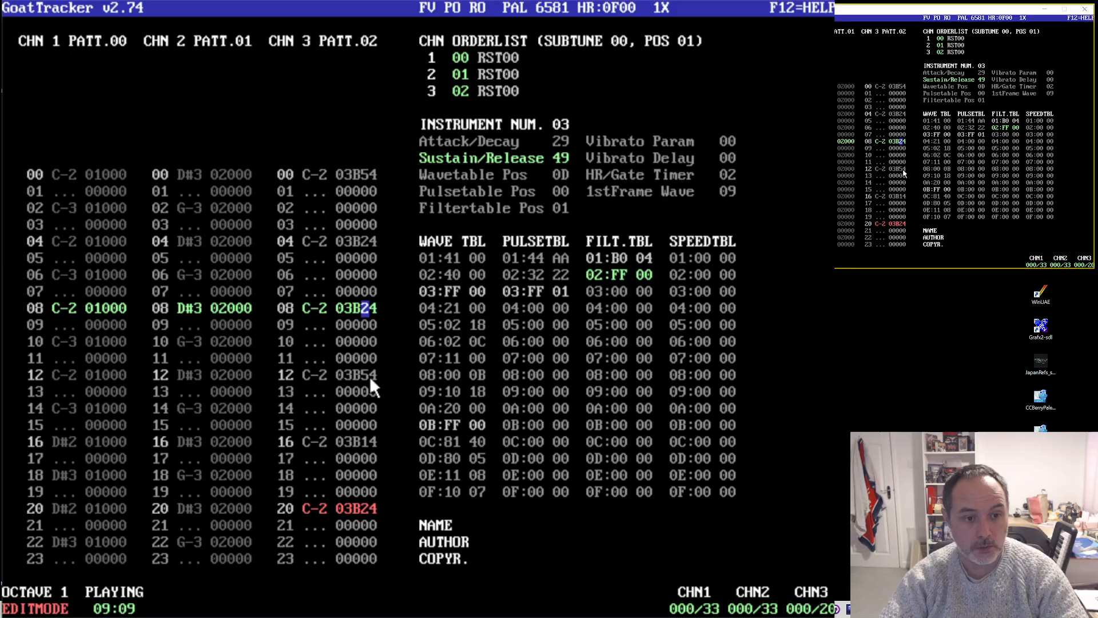
pyautogui.write('A')
pyautogui.press('Down')
pyautogui.press('Down')
pyautogui.press('Down')
pyautogui.press('Down')
pyautogui.write('D')
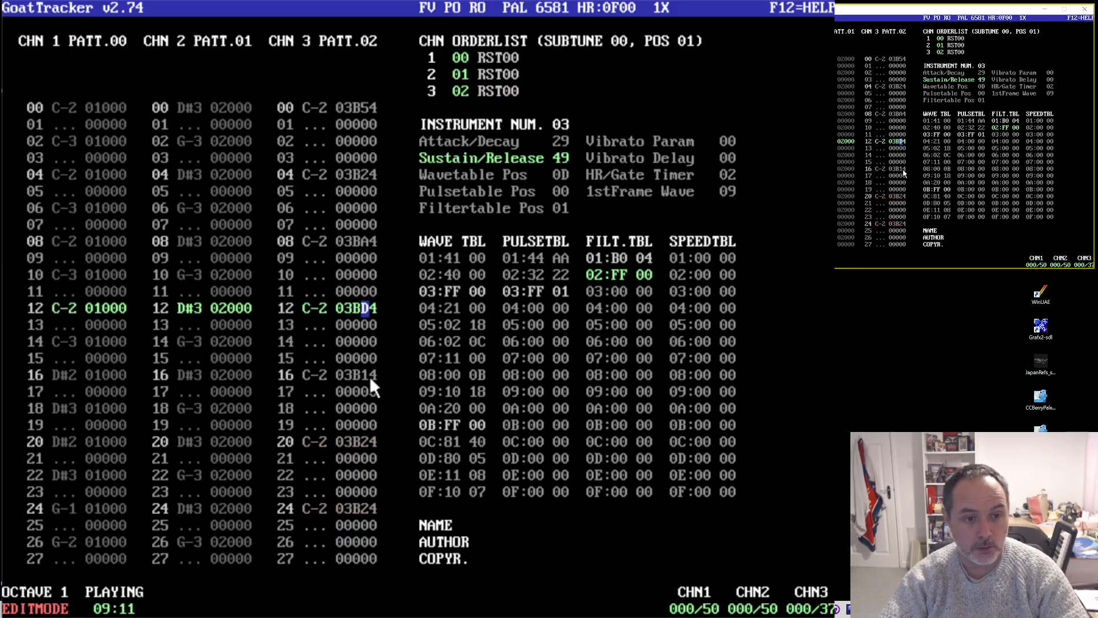
pyautogui.press('Down')
pyautogui.press('Down')
pyautogui.press('Down')
pyautogui.press('Down')
pyautogui.write('F')
# - Set the filter commands in pattern 02 to B14 in rows 20 and 28, and to BF4 in row 24
pyautogui.press('Down')
pyautogui.press('Down')
pyautogui.press('Down')
pyautogui.press('Down')
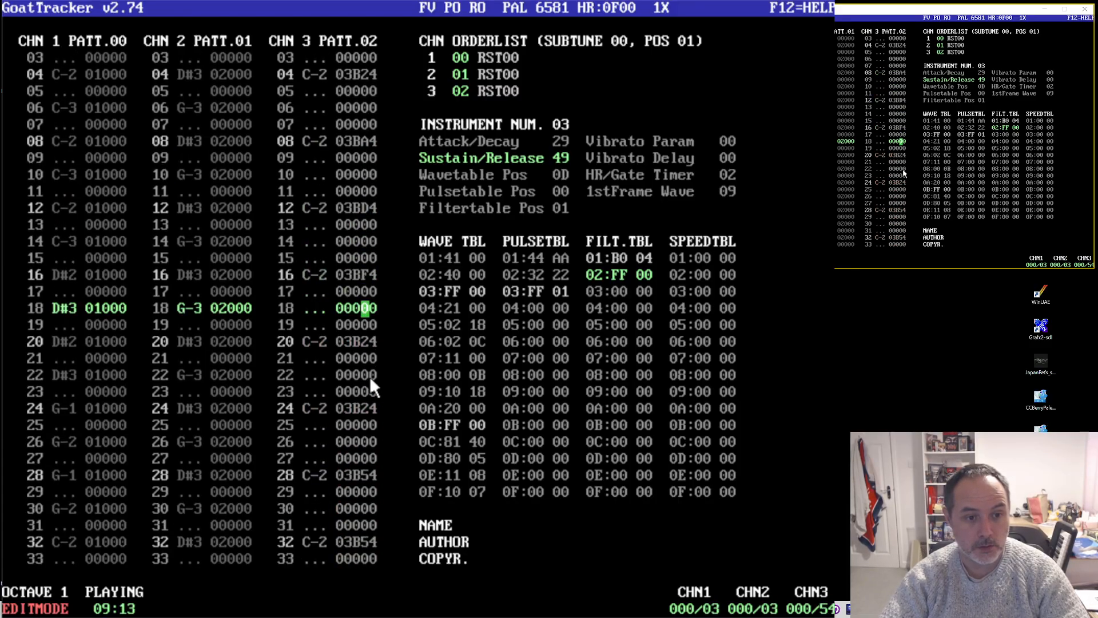
pyautogui.write('1')
pyautogui.press('Down')
pyautogui.press('Down')
pyautogui.press('Down')
pyautogui.press('Down')
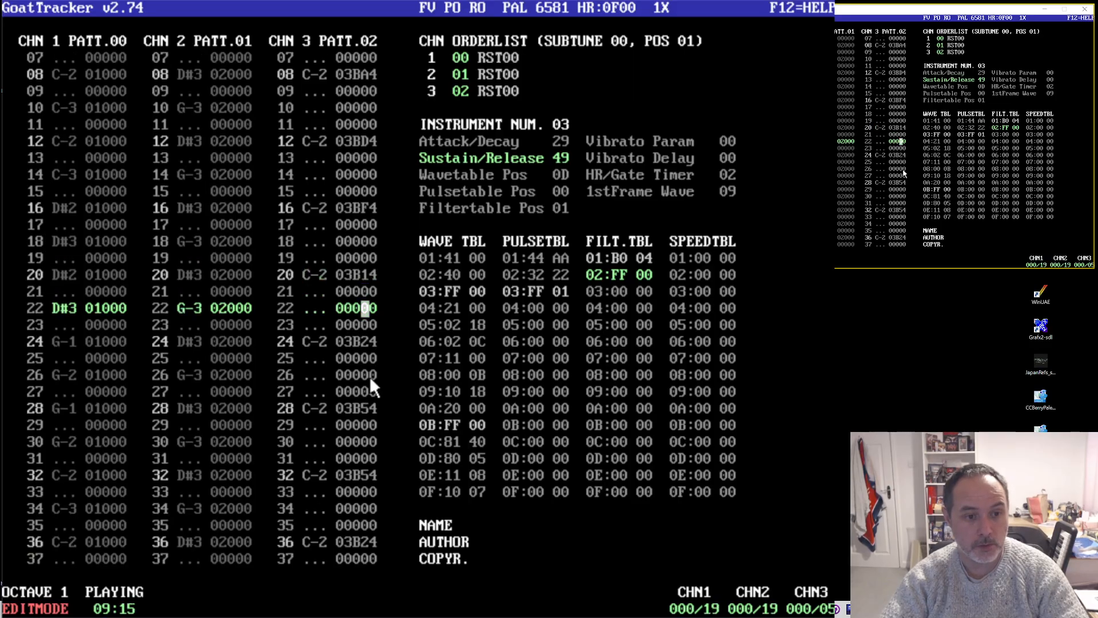
pyautogui.write('F')
pyautogui.press('Down')
pyautogui.press('Down')
pyautogui.press('Down')
pyautogui.press('Down')
pyautogui.write('1')
# - Set the filter commands in rows 32 and 36 of pattern 02 to BF4
pyautogui.press('Down')
pyautogui.press('Down')
pyautogui.press('Down')
pyautogui.press('Down')
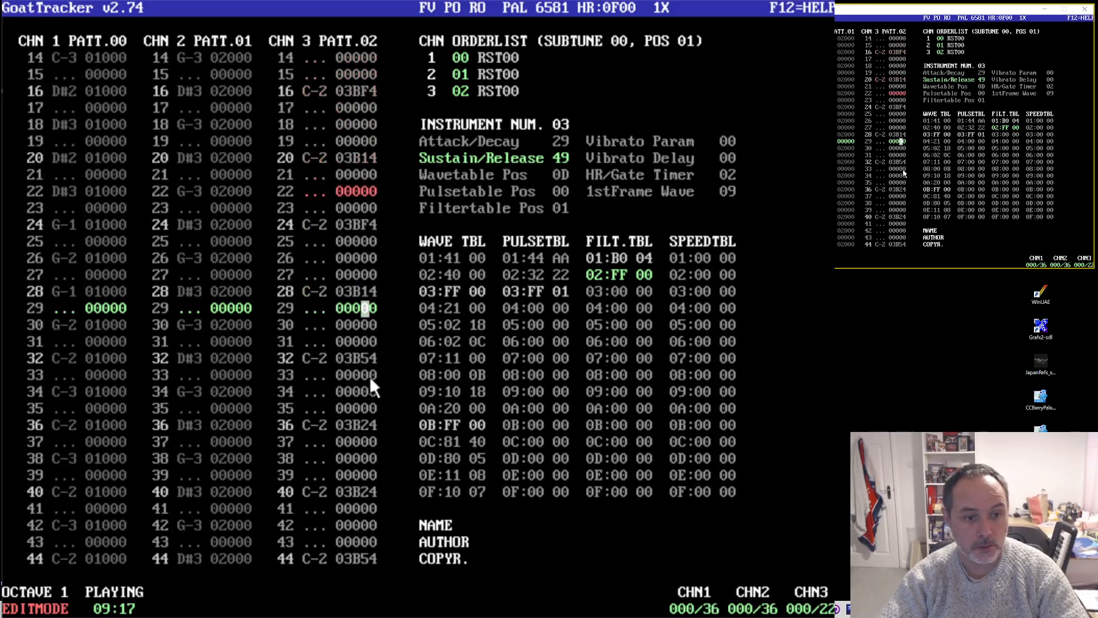
pyautogui.write('F')
pyautogui.press('Down')
pyautogui.press('Down')
pyautogui.press('Down')
pyautogui.press('Down')
pyautogui.write('F')
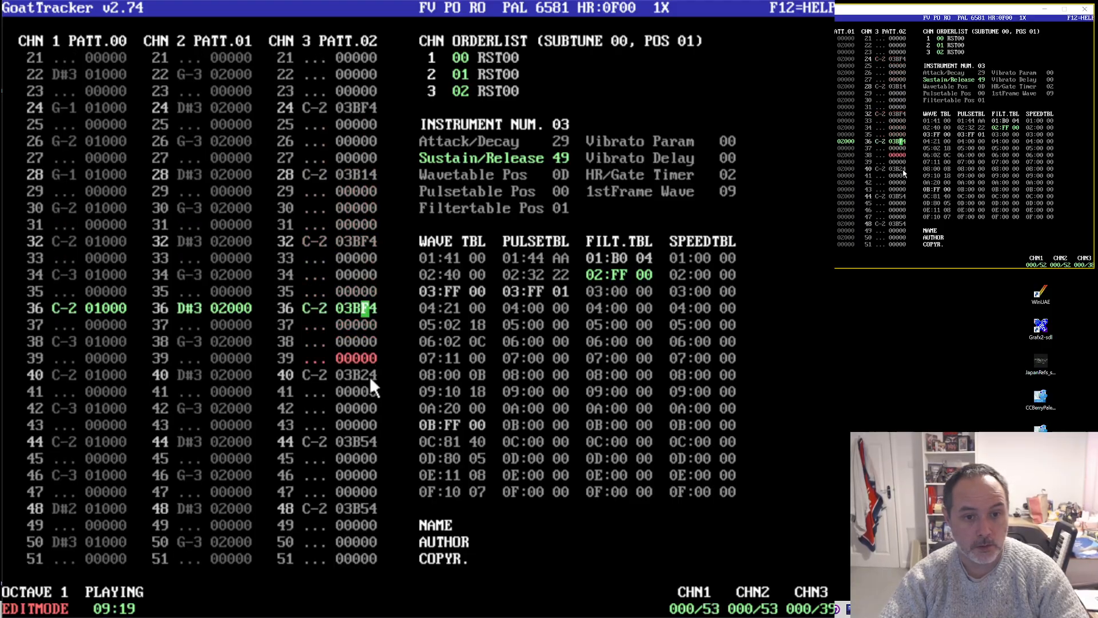
# - Set row 02 of the filter table to FF 01, then return to row 36 of pattern 02
pyautogui.click(619, 273)
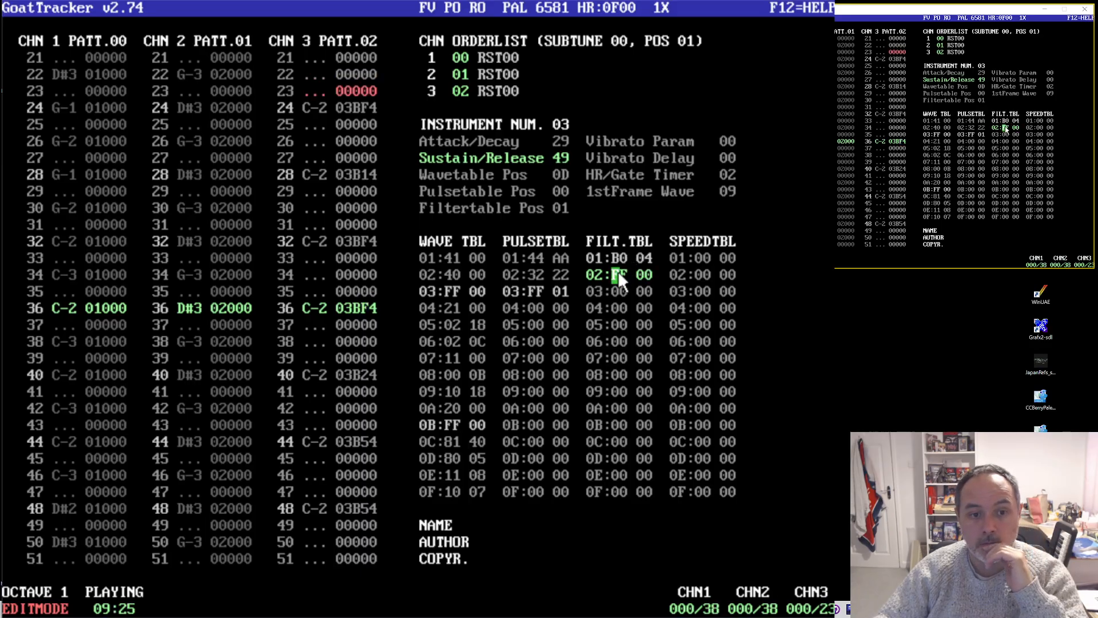
pyautogui.click(648, 273)
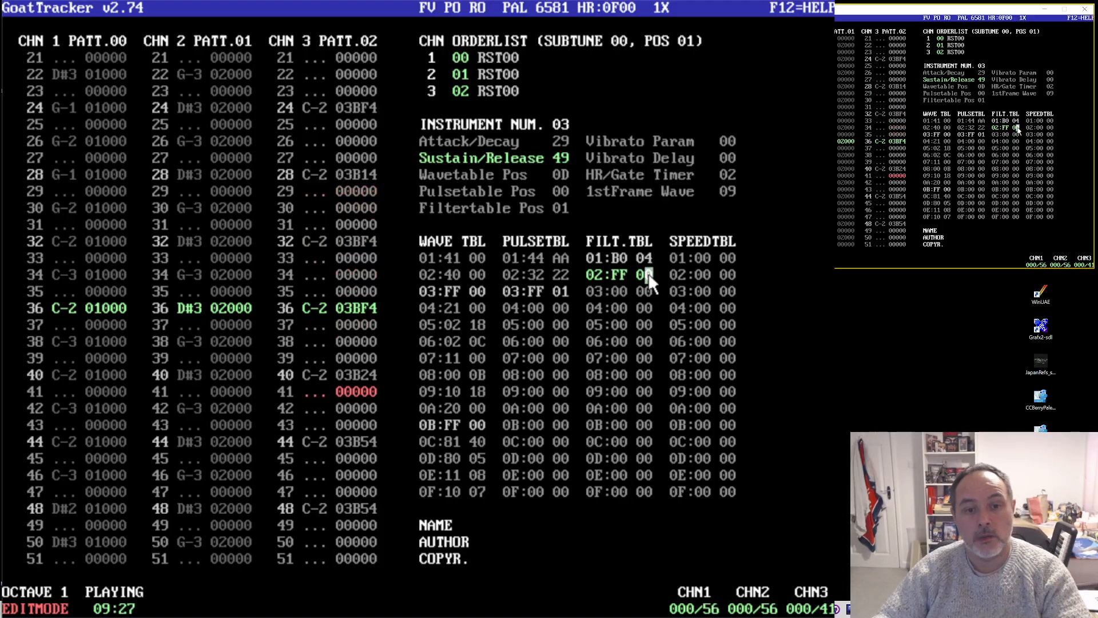
pyautogui.write('1')
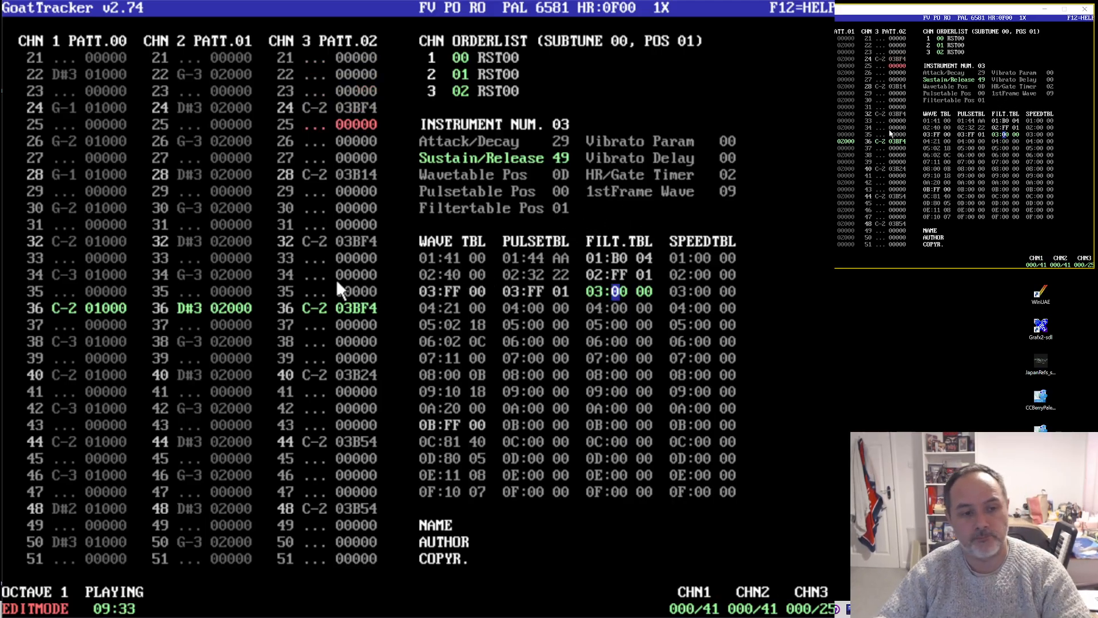
pyautogui.click(312, 306)
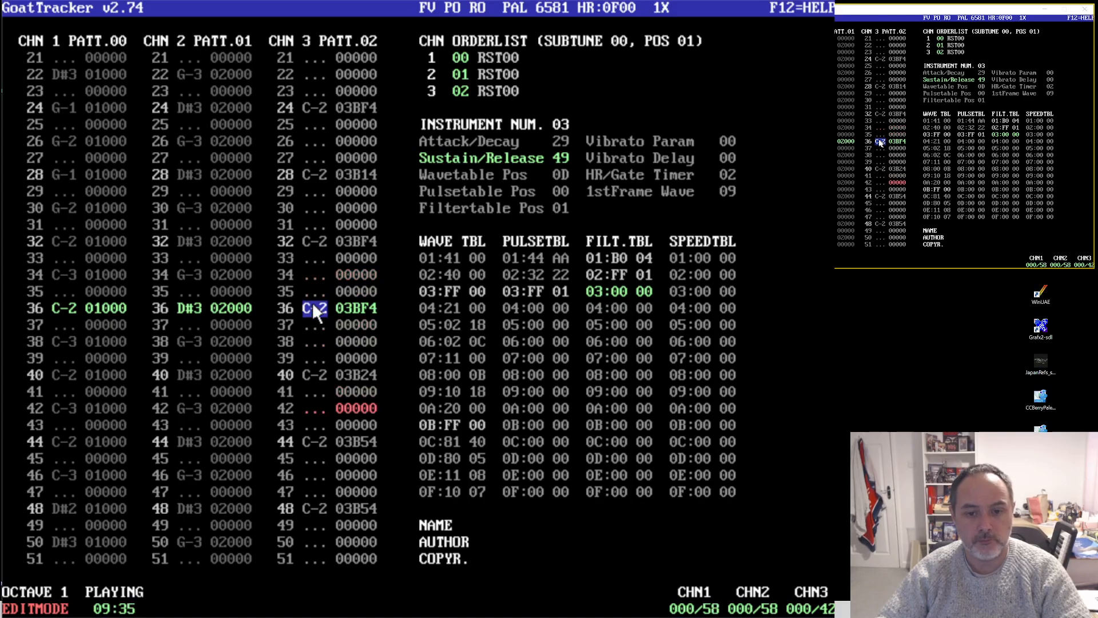
# - Check the help descriptions of the filtertable pointer, filter control and filter cutoff commands
pyautogui.press('F12')
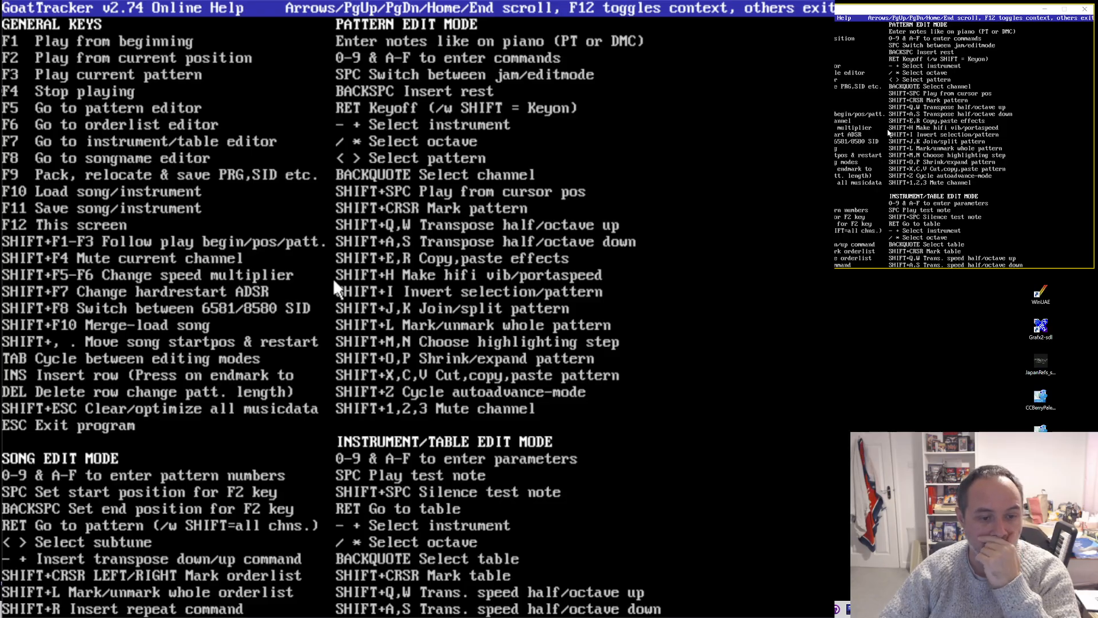
pyautogui.scroll(-15, 353, 283)
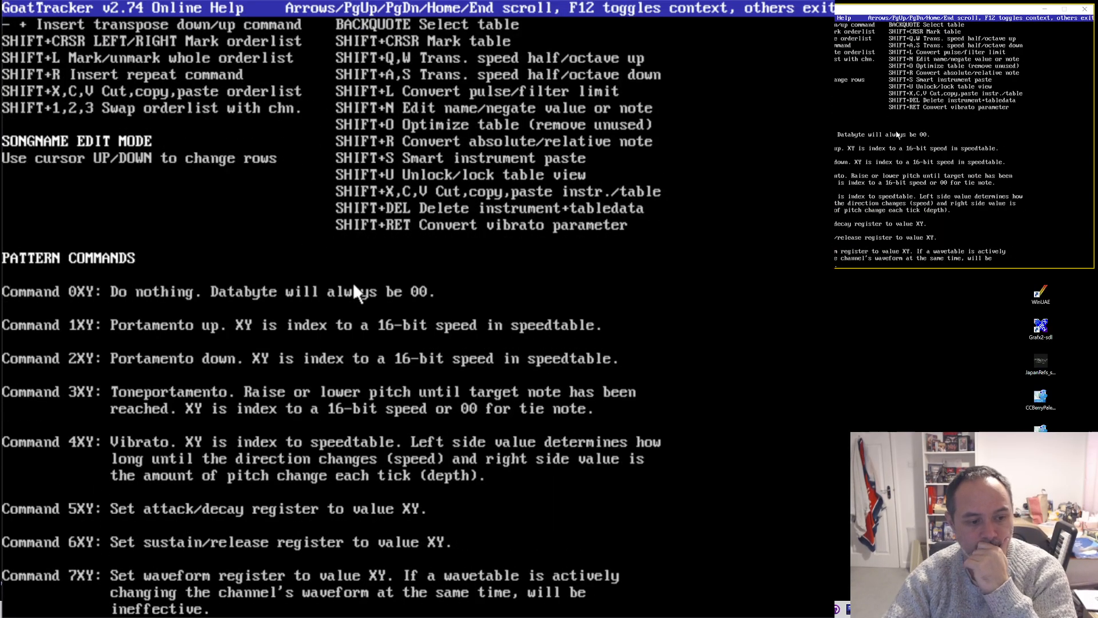
pyautogui.scroll(-5, 353, 283)
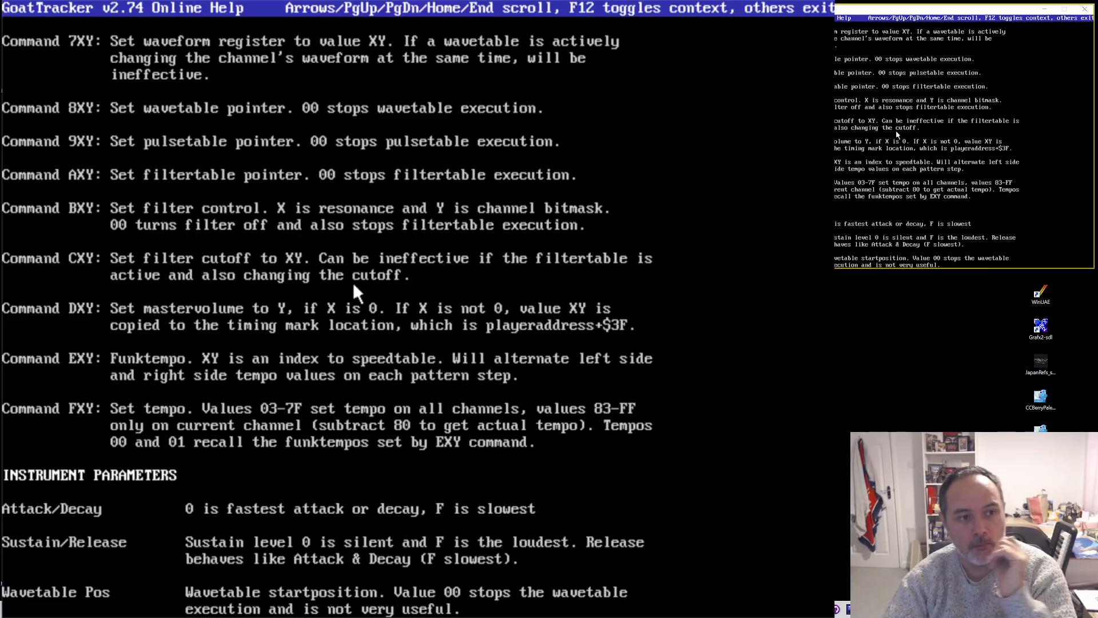
pyautogui.press('pageup')
pyautogui.press('pageup')
pyautogui.press('pageup')
pyautogui.press('pagedown')
pyautogui.press('Escape')
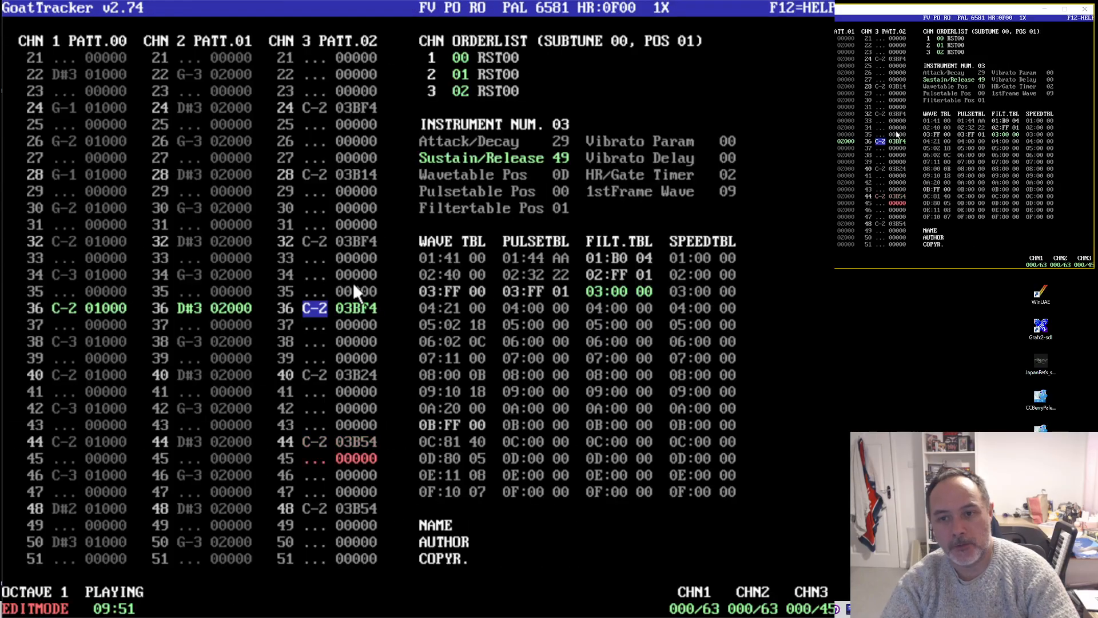
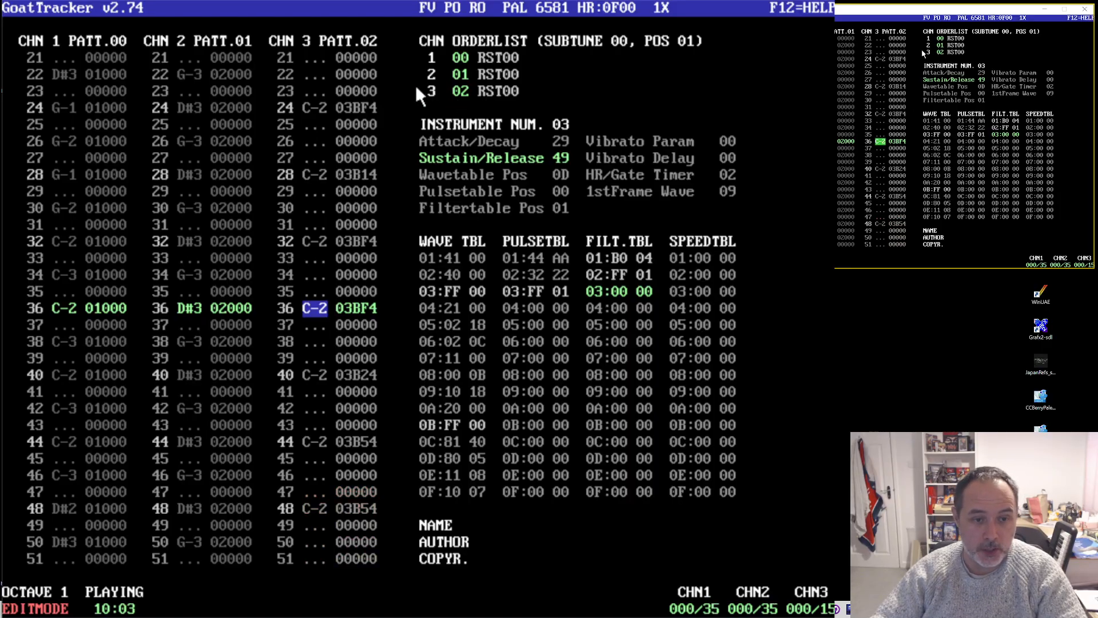
pyautogui.press('F10')
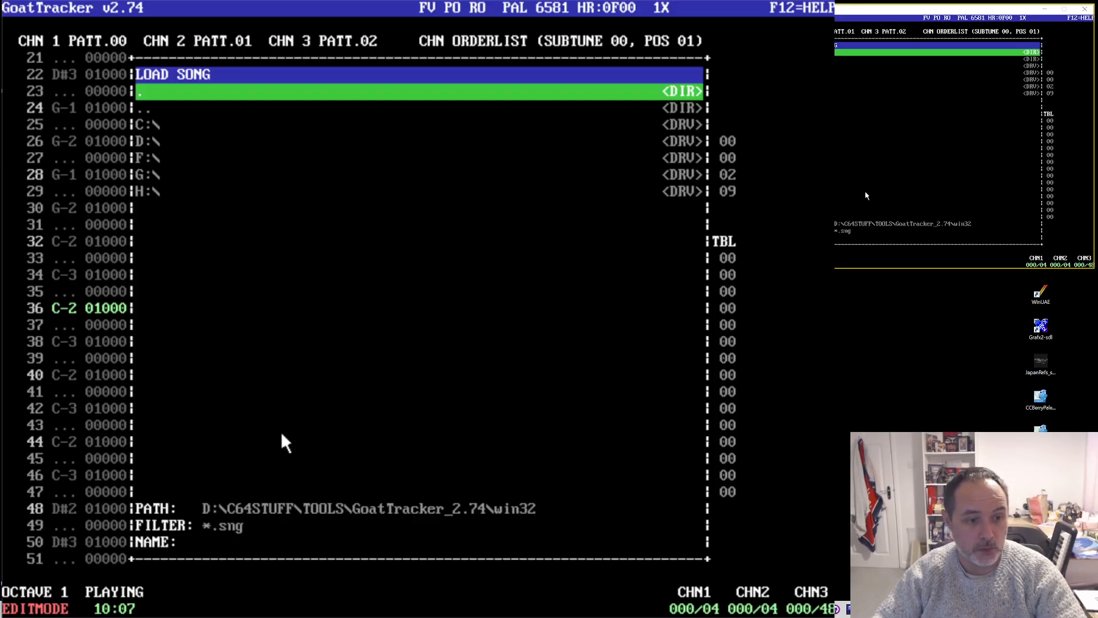
pyautogui.click(157, 111)
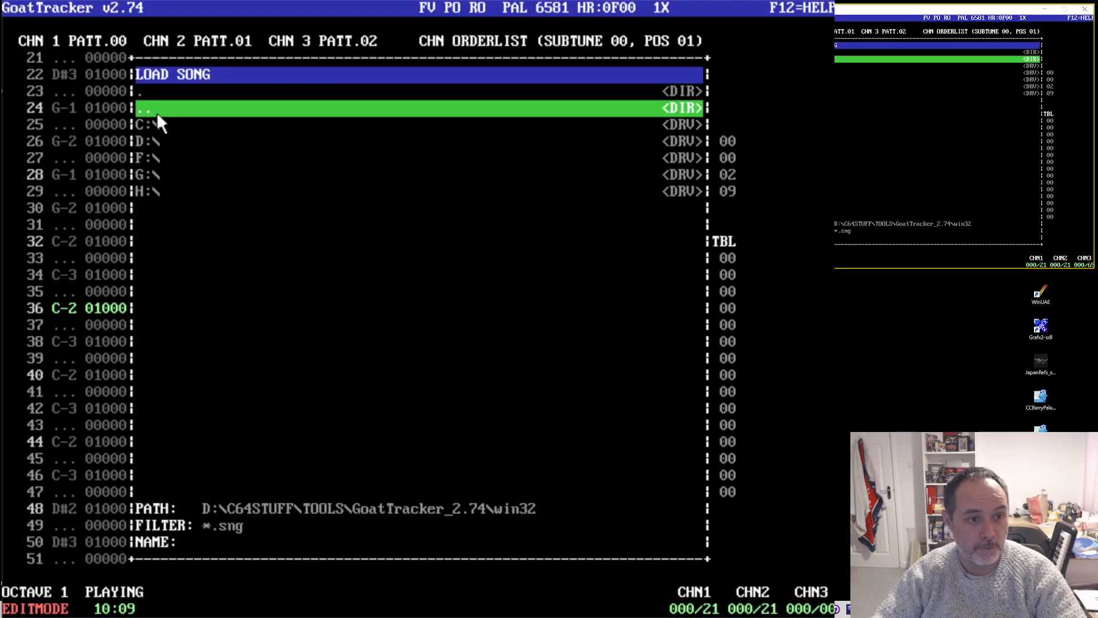
pyautogui.doubleClick(155, 124)
pyautogui.press('Escape')
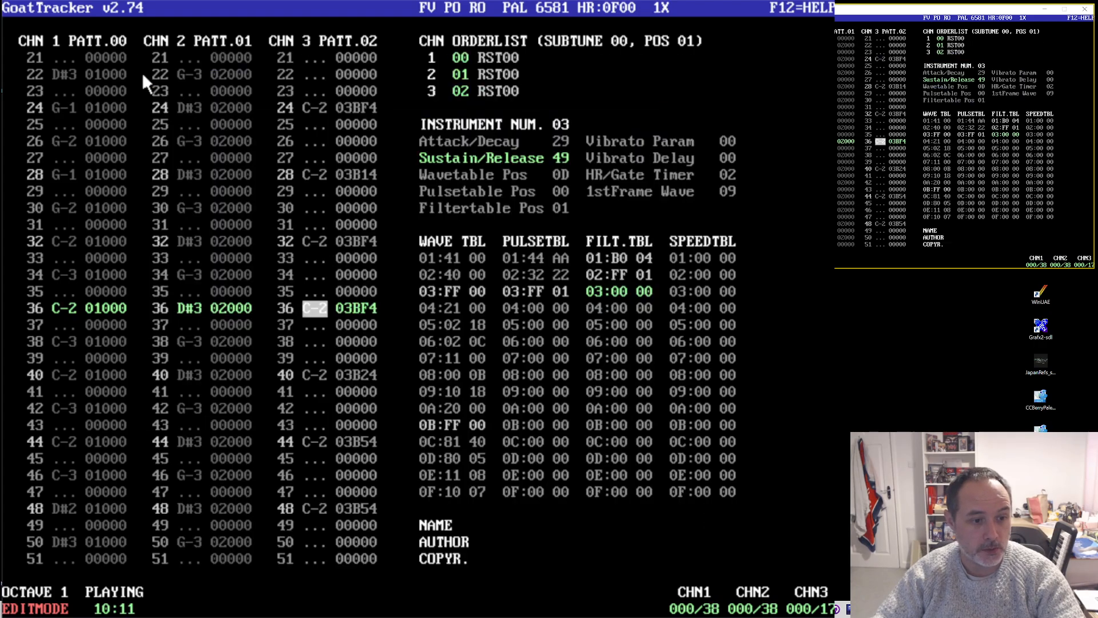
pyautogui.press('F11')
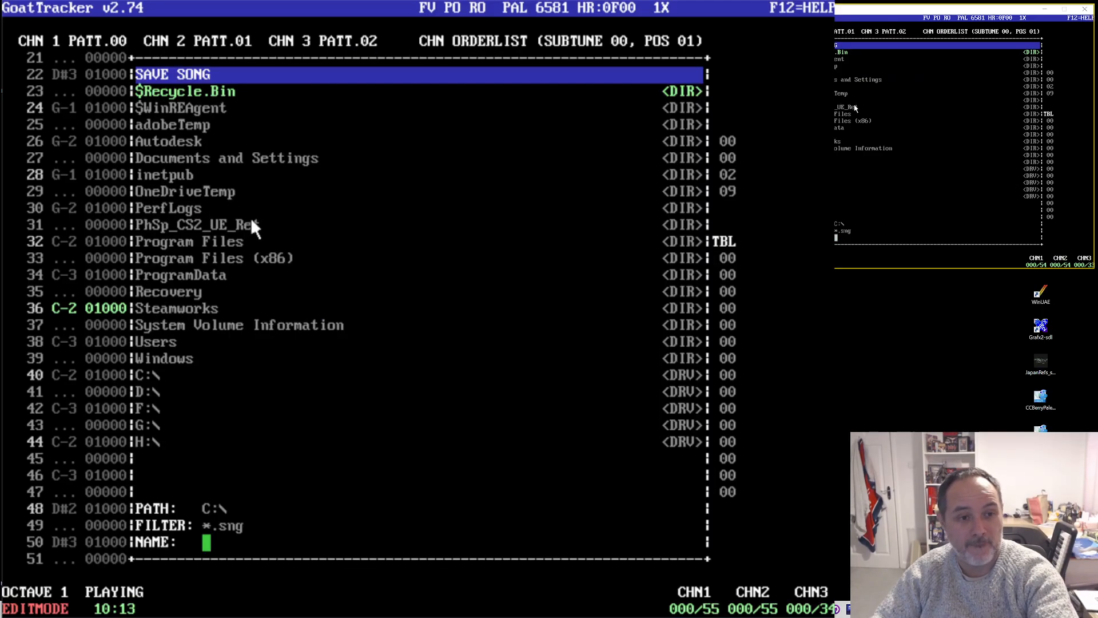
pyautogui.press('Escape')
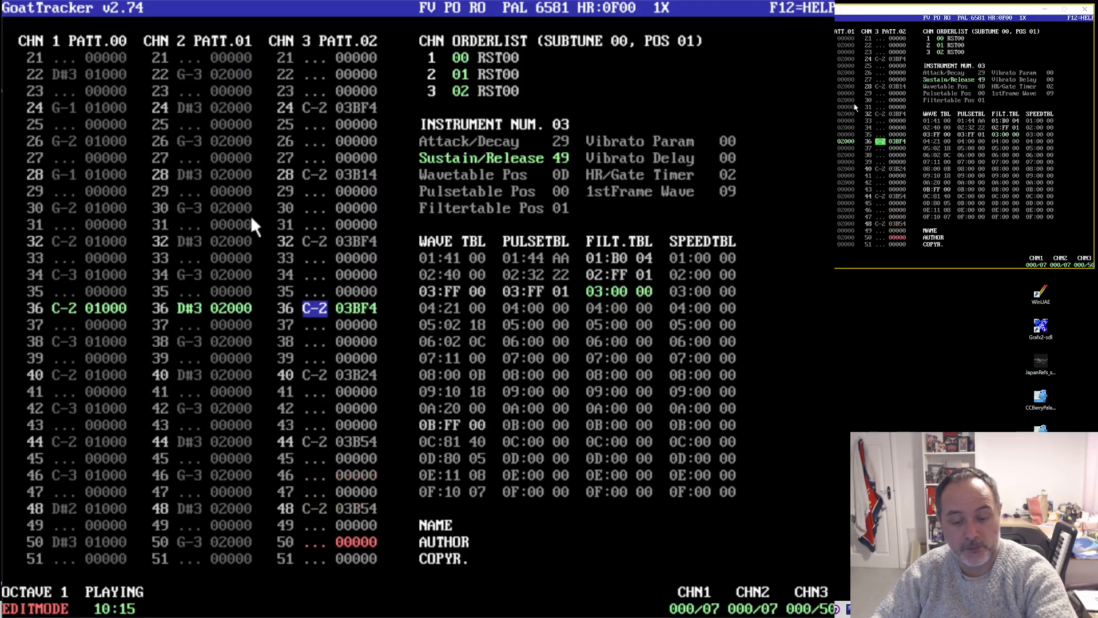
# - Load the song CityCatOriginal.sng from D:\MEGASTYLE\CITYCAT and play it from the beginning
pyautogui.press('F10')
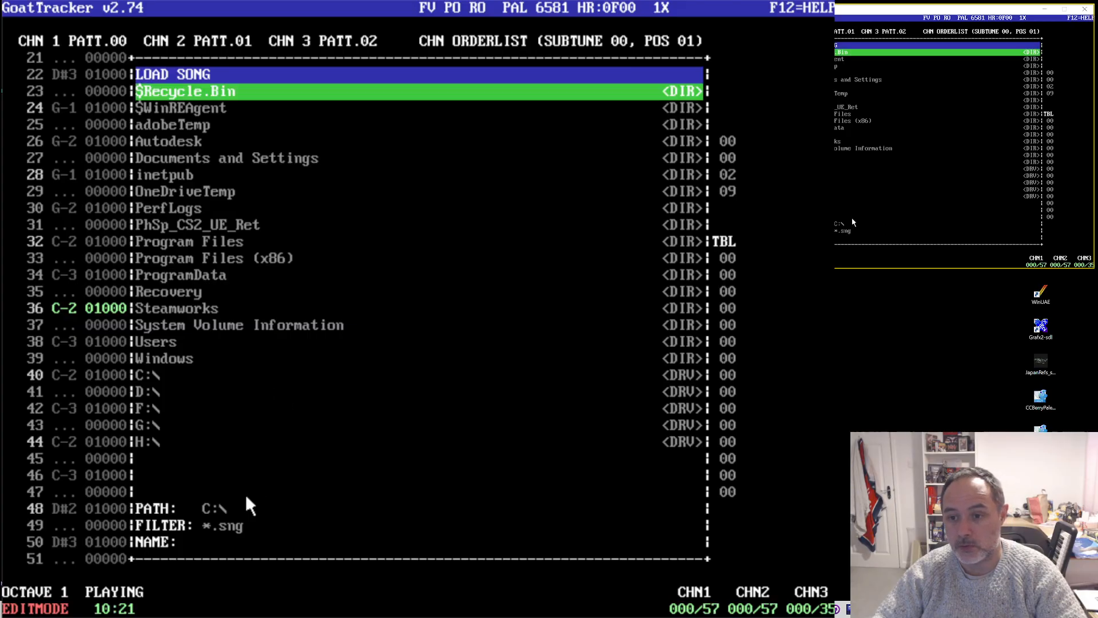
pyautogui.doubleClick(154, 390)
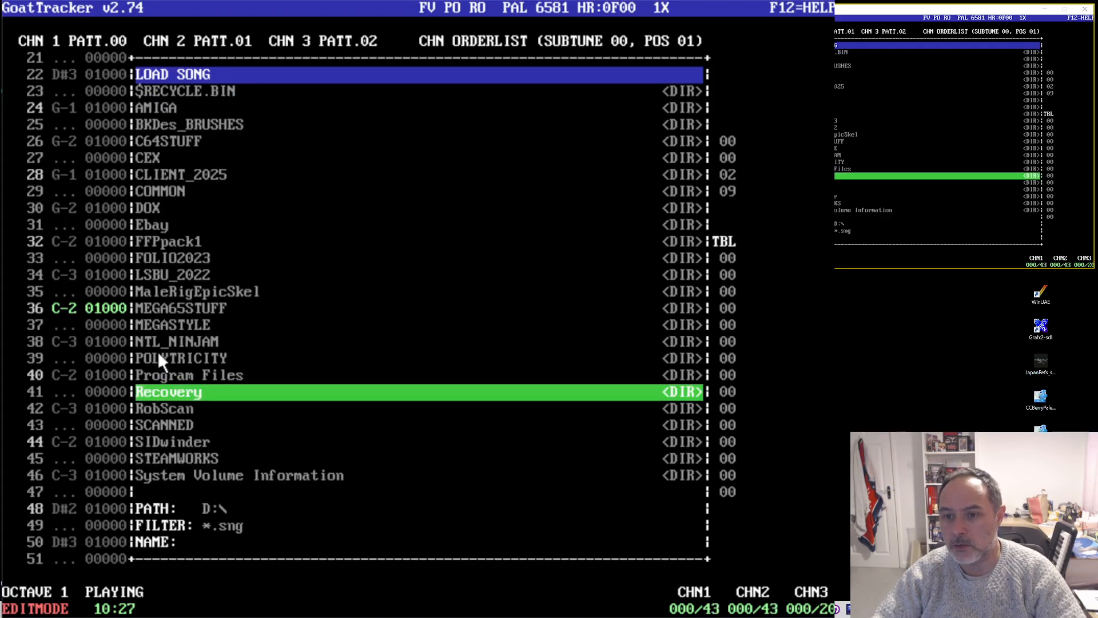
pyautogui.doubleClick(170, 323)
pyautogui.click(177, 123)
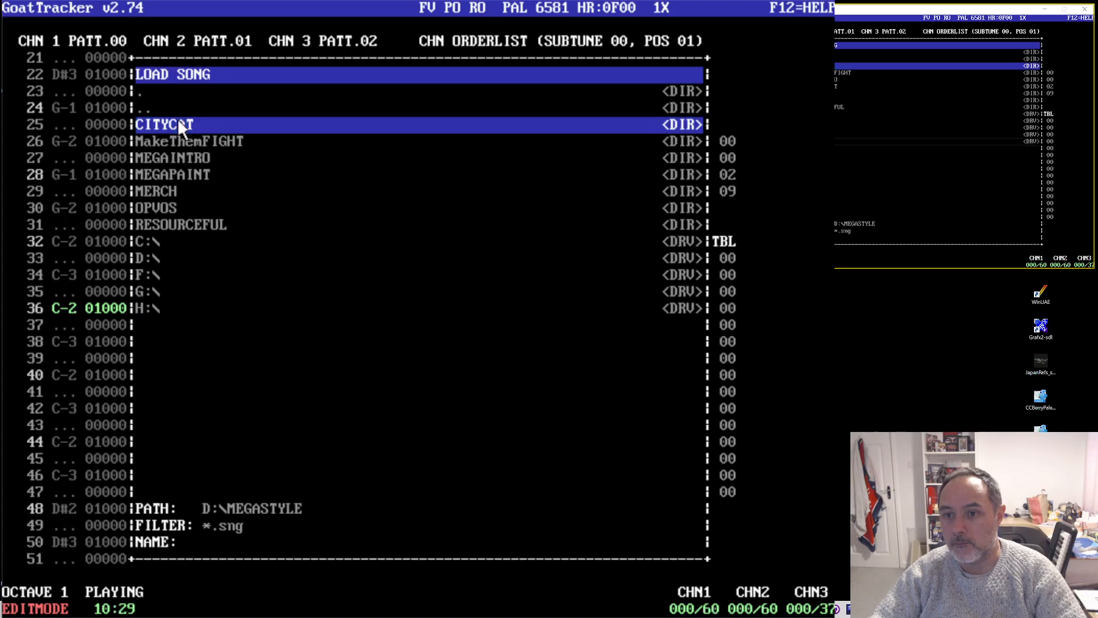
pyautogui.doubleClick(178, 123)
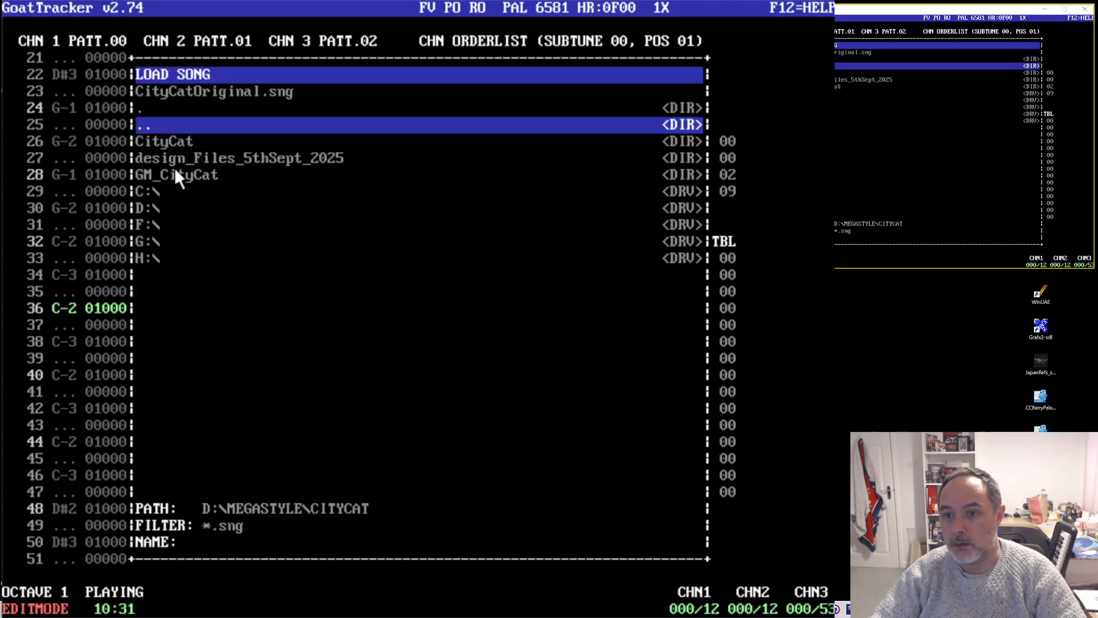
pyautogui.click(170, 140)
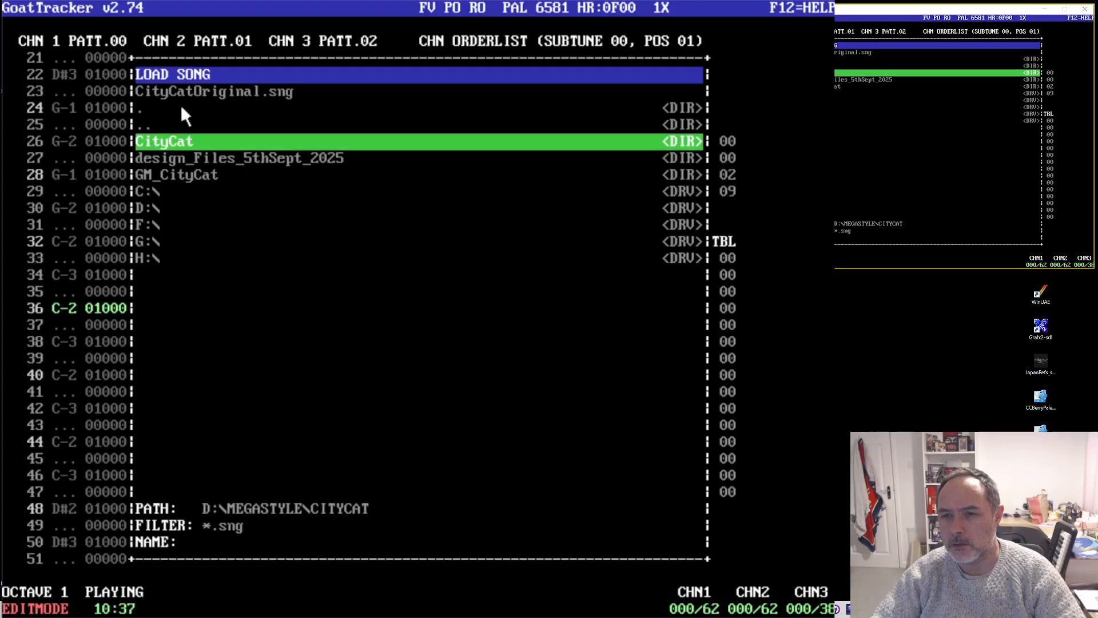
pyautogui.click(197, 93)
pyautogui.click(197, 92)
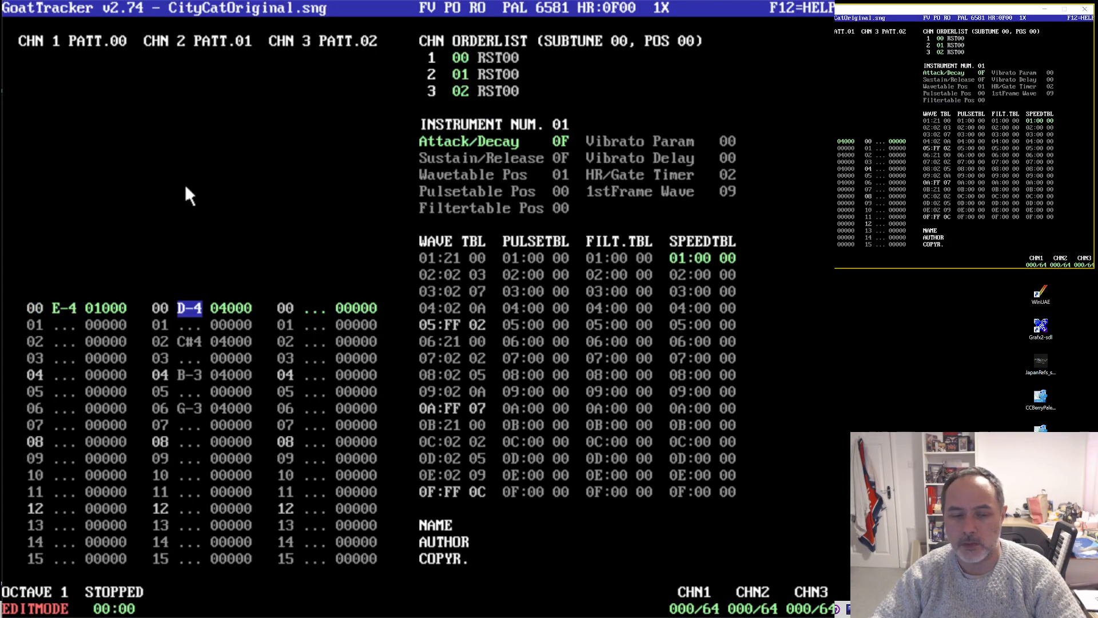
pyautogui.press('F1')
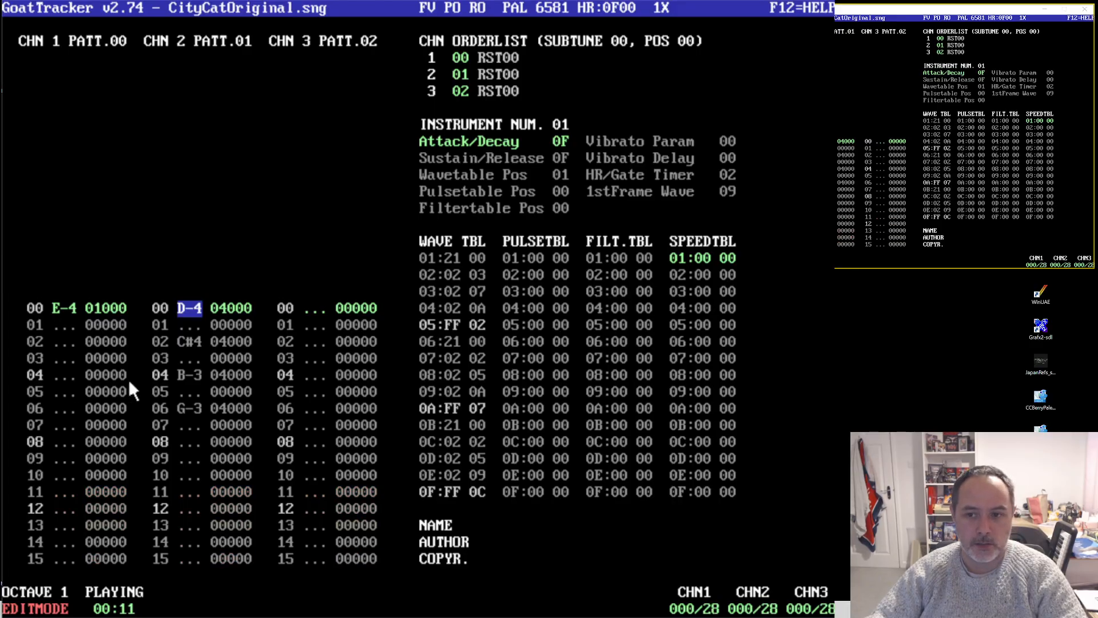
# - Copy the notes in rows 32 to 38 of pattern 01 in channel 2
pyautogui.click(198, 409)
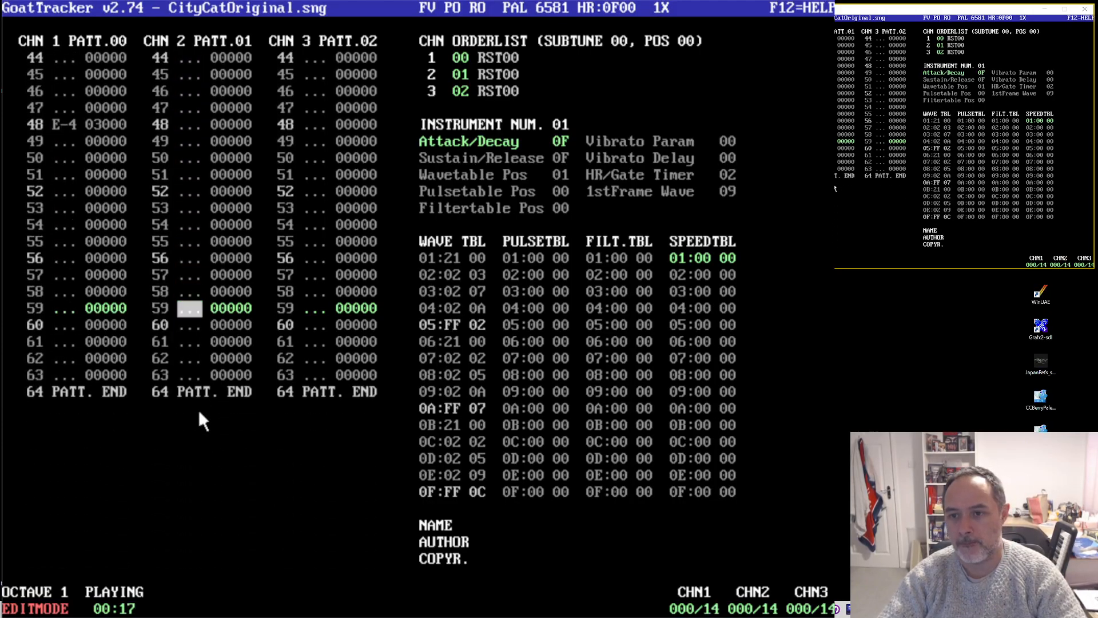
pyautogui.press('Up')
pyautogui.press('Up')
pyautogui.press('Up')
pyautogui.press('Up')
pyautogui.press('Up')
pyautogui.press('Up')
pyautogui.press('Up')
pyautogui.press('Up')
pyautogui.press('Up')
pyautogui.press('Up')
pyautogui.press('Down')
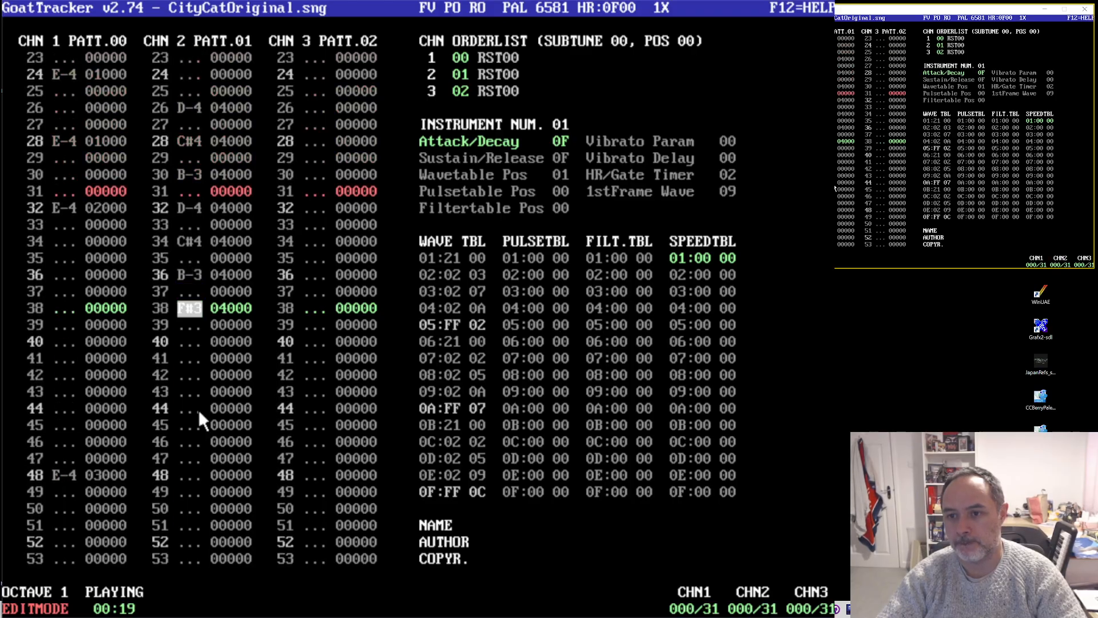
pyautogui.press('Up')
pyautogui.press('Up')
pyautogui.press('Up')
pyautogui.press('Up')
pyautogui.press('Up')
pyautogui.press('Up')
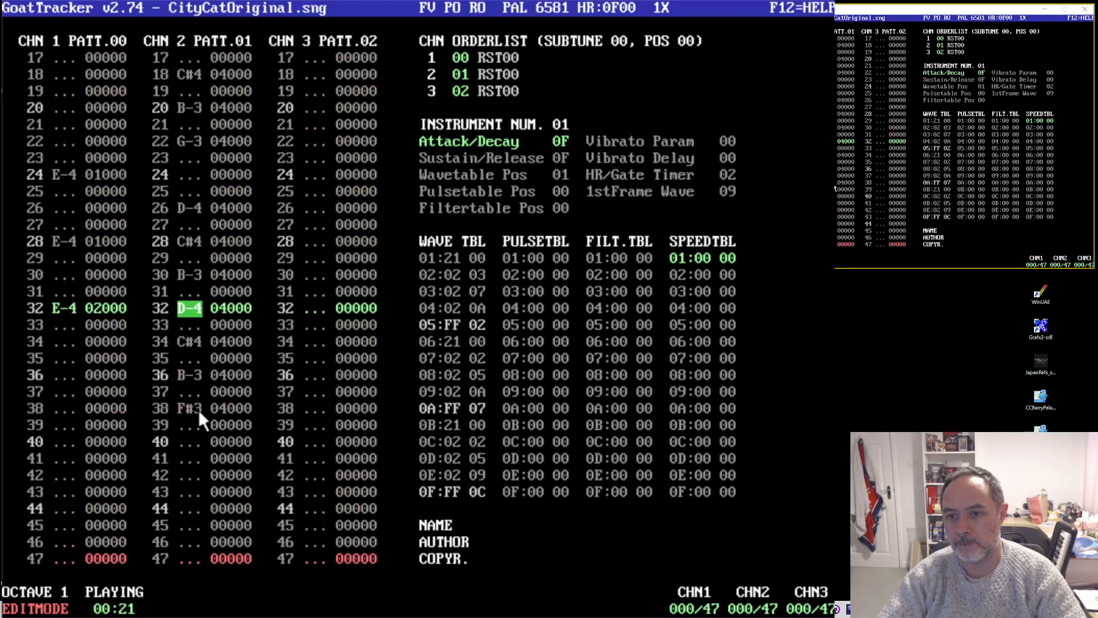
pyautogui.hotkey('shift', 'Down')
pyautogui.hotkey('shift', 'Down')
pyautogui.hotkey('shift', 'Down')
pyautogui.hotkey('shift', 'Down')
pyautogui.hotkey('shift', 'Down')
pyautogui.hotkey('shift', 'Down')
pyautogui.hotkey('shift', 'Down')
pyautogui.hotkey('shift', 'c')
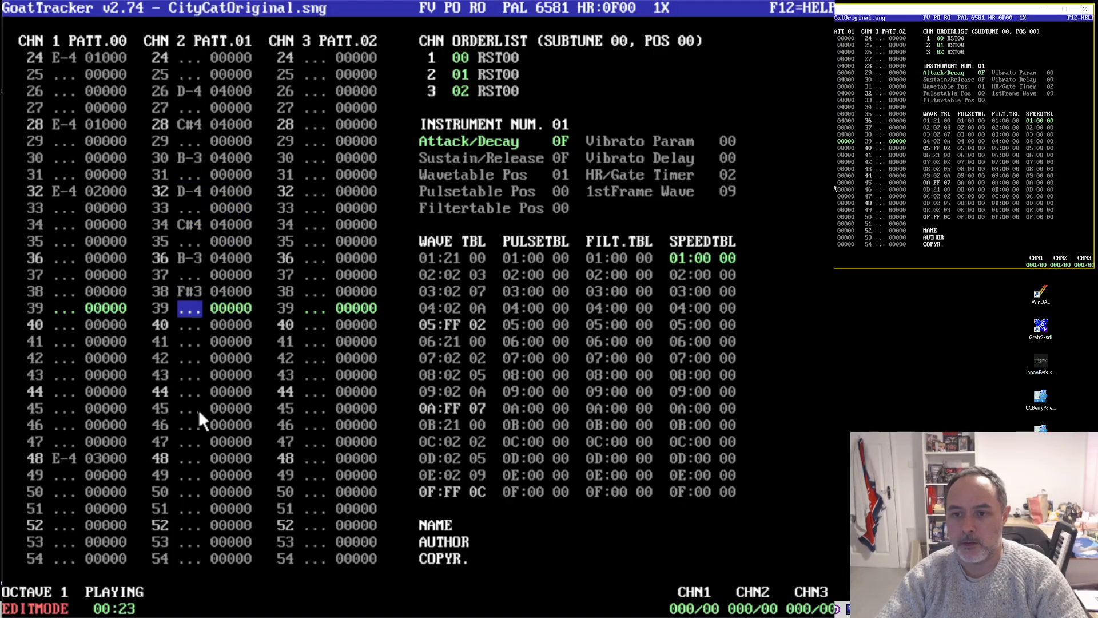
# - Paste the copied notes into pattern 01 starting at row 48
pyautogui.press('Down')
pyautogui.press('Down')
pyautogui.press('Down')
pyautogui.press('Down')
pyautogui.press('Down')
pyautogui.press('Down')
pyautogui.press('Down')
pyautogui.press('Down')
pyautogui.press('Down')
pyautogui.press('Down')
pyautogui.press('Down')
pyautogui.press('Down')
pyautogui.press('Down')
pyautogui.press('Down')
pyautogui.press('Down')
pyautogui.press('Down')
pyautogui.press('Down')
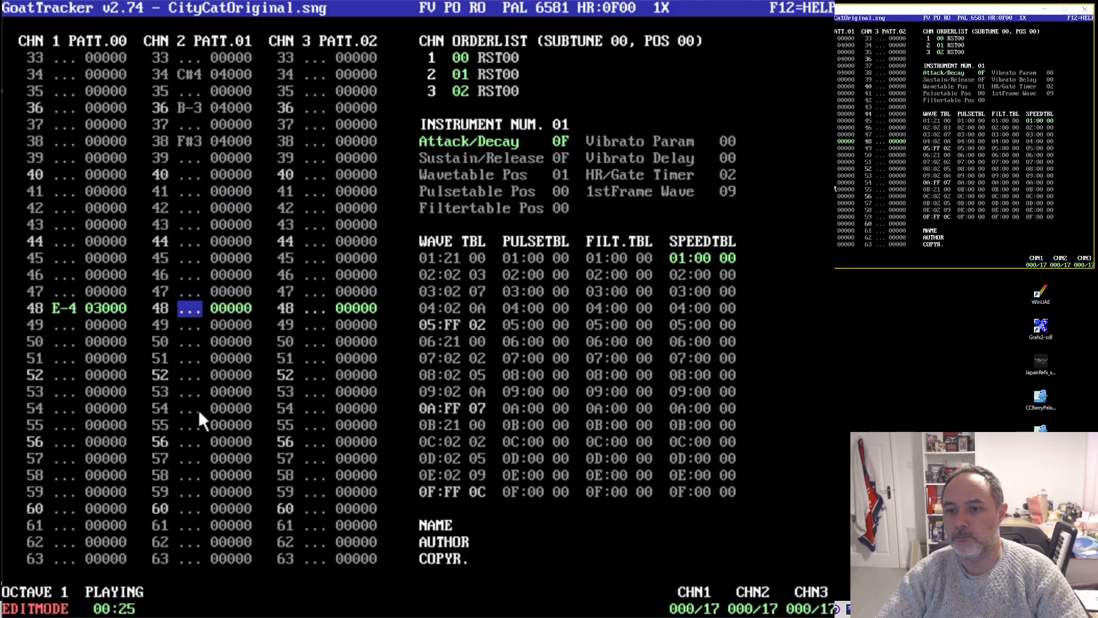
pyautogui.press('Up')
pyautogui.press('Up')
pyautogui.press('Up')
pyautogui.press('Up')
pyautogui.press('Up')
pyautogui.press('Up')
pyautogui.press('Up')
pyautogui.press('Up')
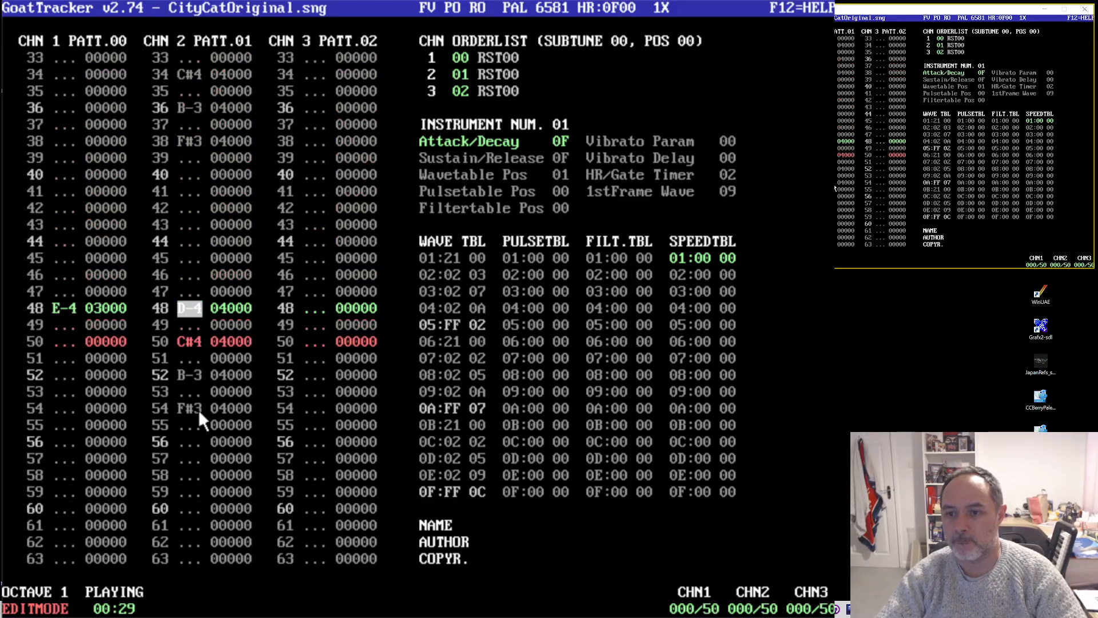
# - Stop the song's playback
pyautogui.press('Down')
pyautogui.press('Down')
pyautogui.press('Down')
pyautogui.press('Down')
pyautogui.press('Down')
pyautogui.press('Down')
pyautogui.press('Down')
pyautogui.press('Down')
pyautogui.press('Down')
pyautogui.press('Down')
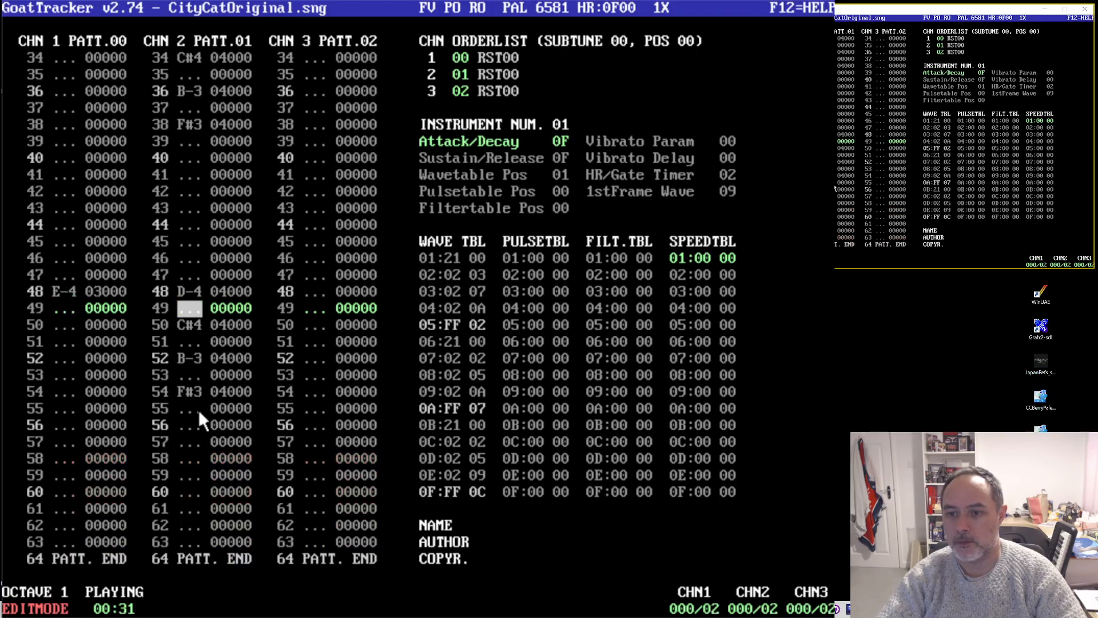
pyautogui.press('Right')
pyautogui.press('Right')
pyautogui.press('Right')
pyautogui.press('Right')
pyautogui.press('Right')
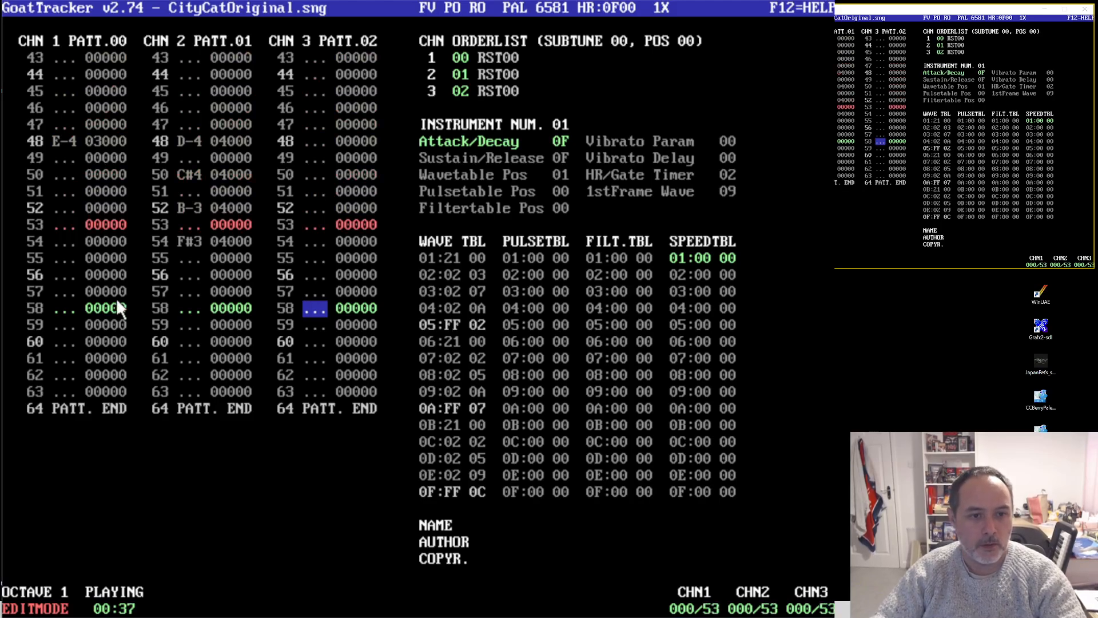
pyautogui.click(231, 332)
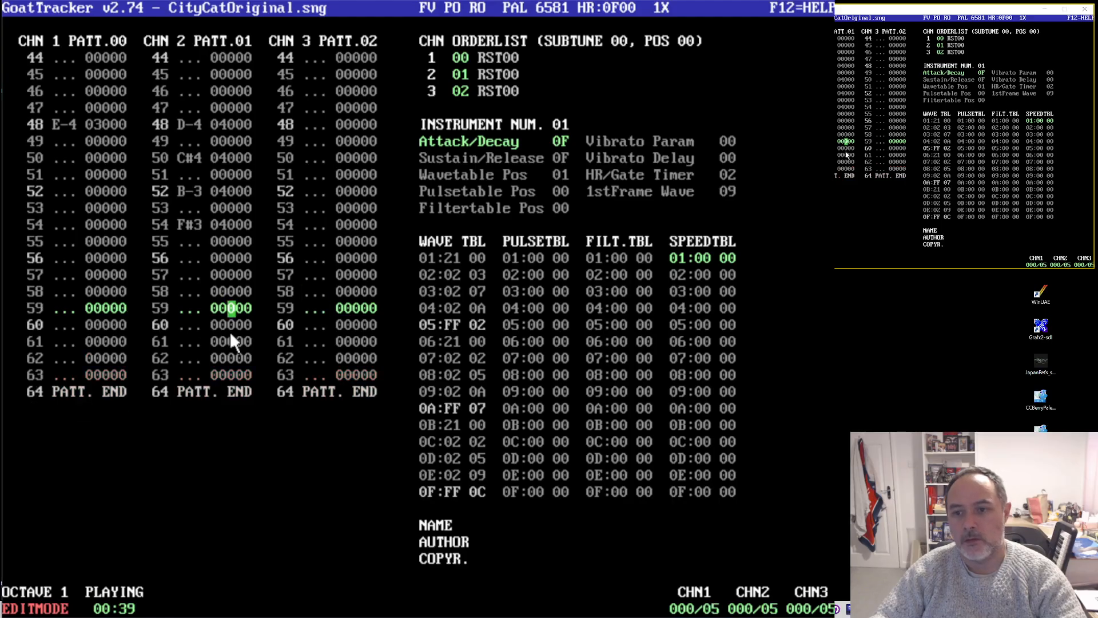
pyautogui.press('F4')
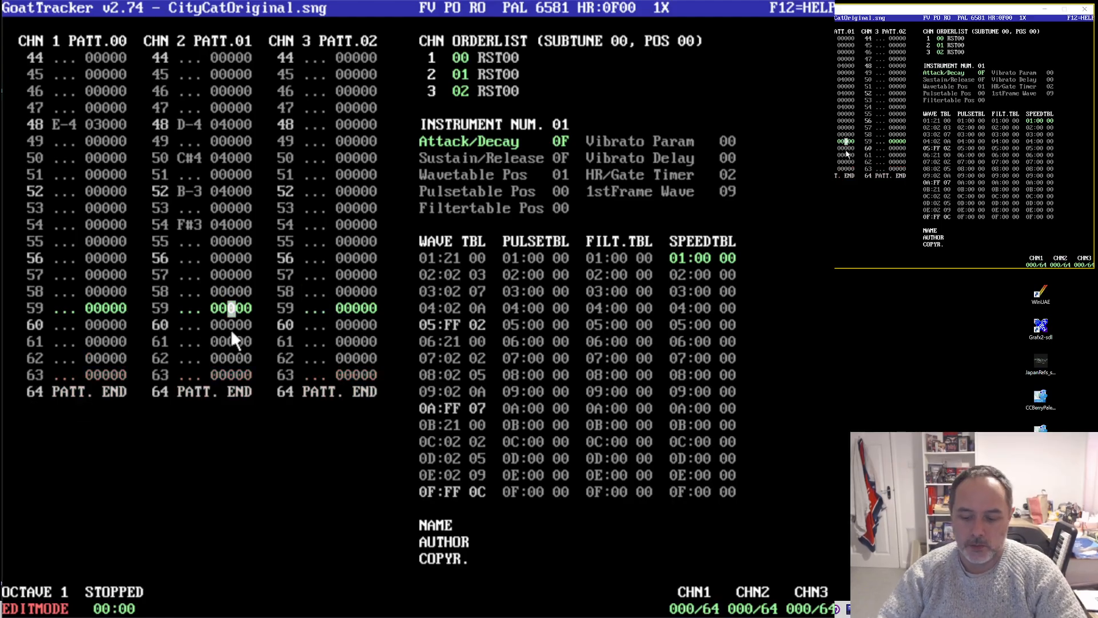
# - Return to the note in row 00 of pattern 00 in channel 1
pyautogui.press('Down')
pyautogui.press('Down')
pyautogui.press('Down')
pyautogui.press('Down')
pyautogui.press('Down')
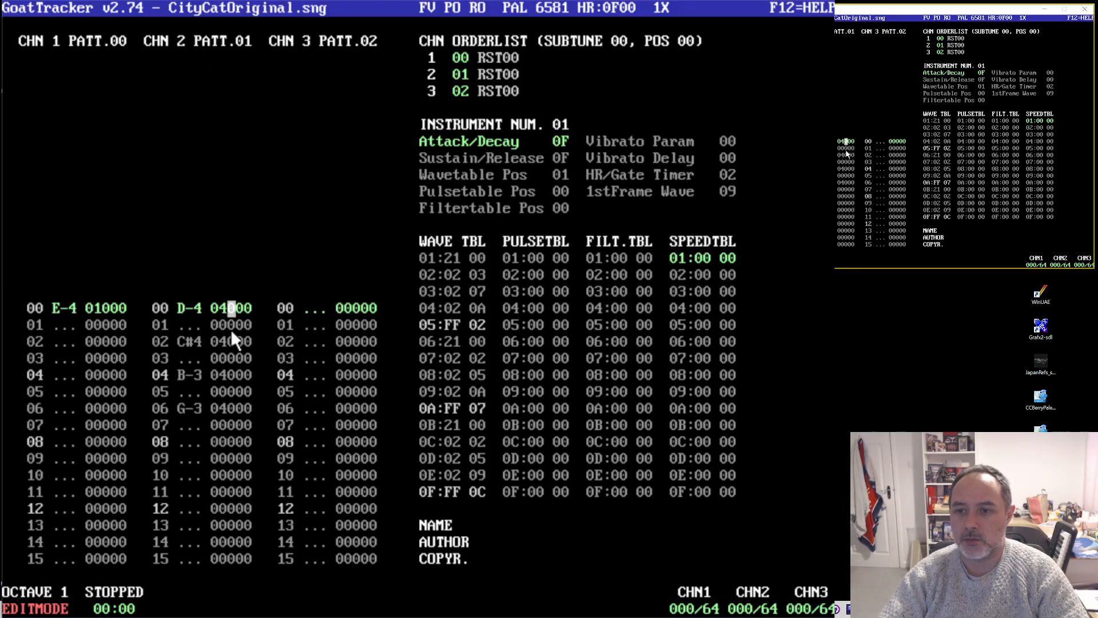
pyautogui.press('Left')
pyautogui.press('Left')
pyautogui.press('Left')
pyautogui.press('Left')
pyautogui.press('Left')
pyautogui.press('Left')
pyautogui.press('Left')
pyautogui.press('Left')
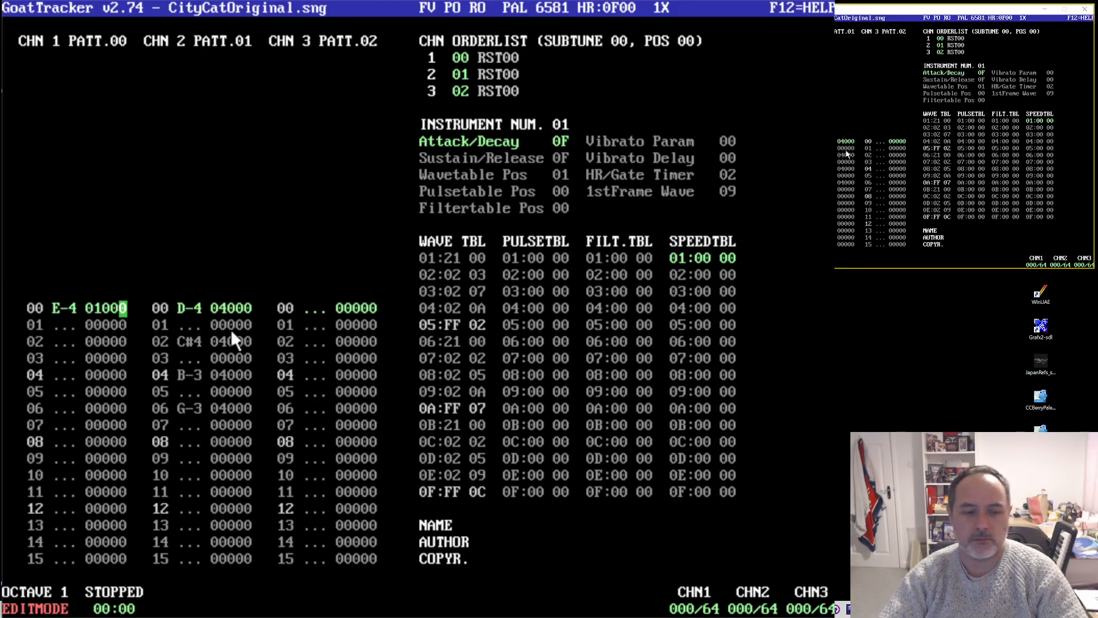
pyautogui.press('Left')
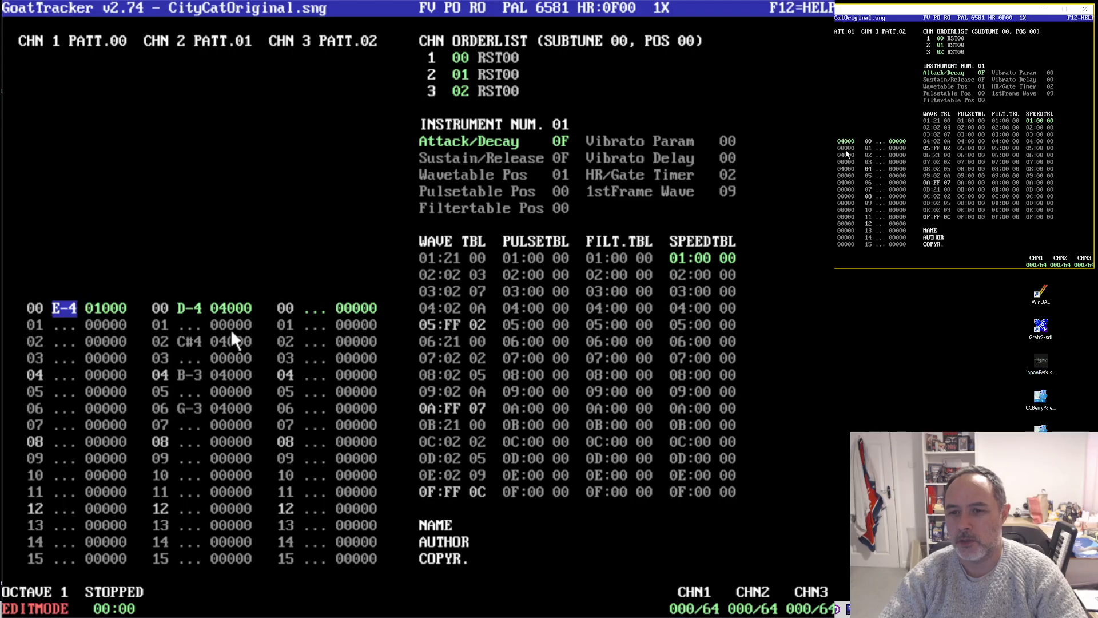
# - Enter the test note E-4 with instrument 01 in row 03 of pattern 02 in channel 3
pyautogui.press('Down')
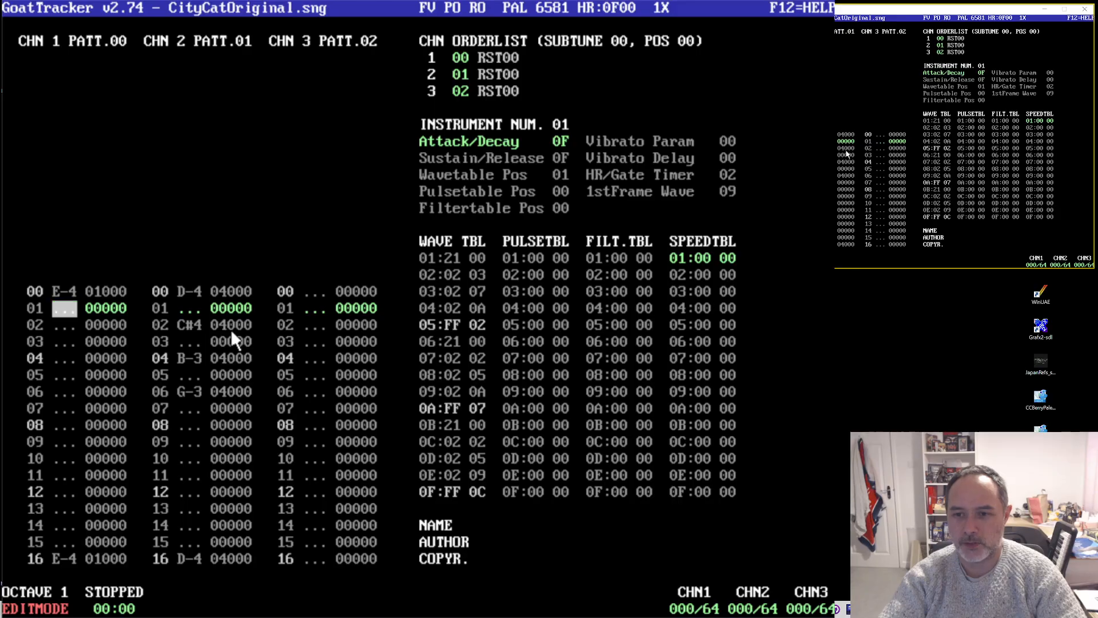
pyautogui.press('Down')
pyautogui.press('Down')
pyautogui.press('Right')
pyautogui.press('Right')
pyautogui.press('Right')
pyautogui.press('Right')
pyautogui.press('Right')
pyautogui.press('Right')
pyautogui.press('Right')
pyautogui.press('Right')
pyautogui.press('Right')
pyautogui.press('Right')
pyautogui.press('Right')
pyautogui.press('Right')
pyautogui.press('Right')
pyautogui.press('Right')
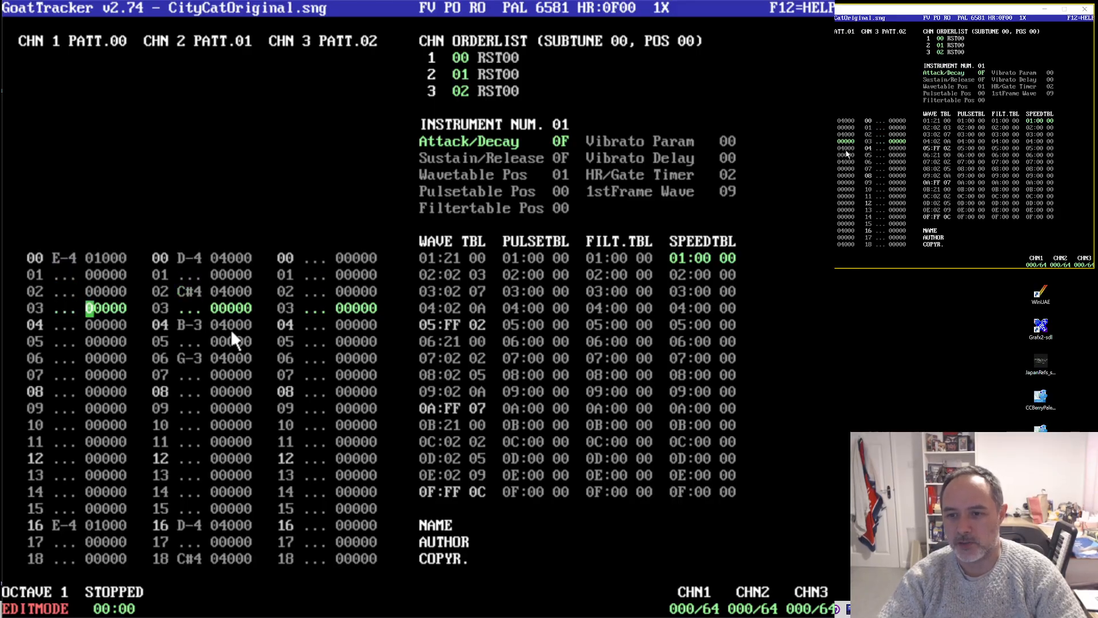
pyautogui.press('Left')
pyautogui.press('Left')
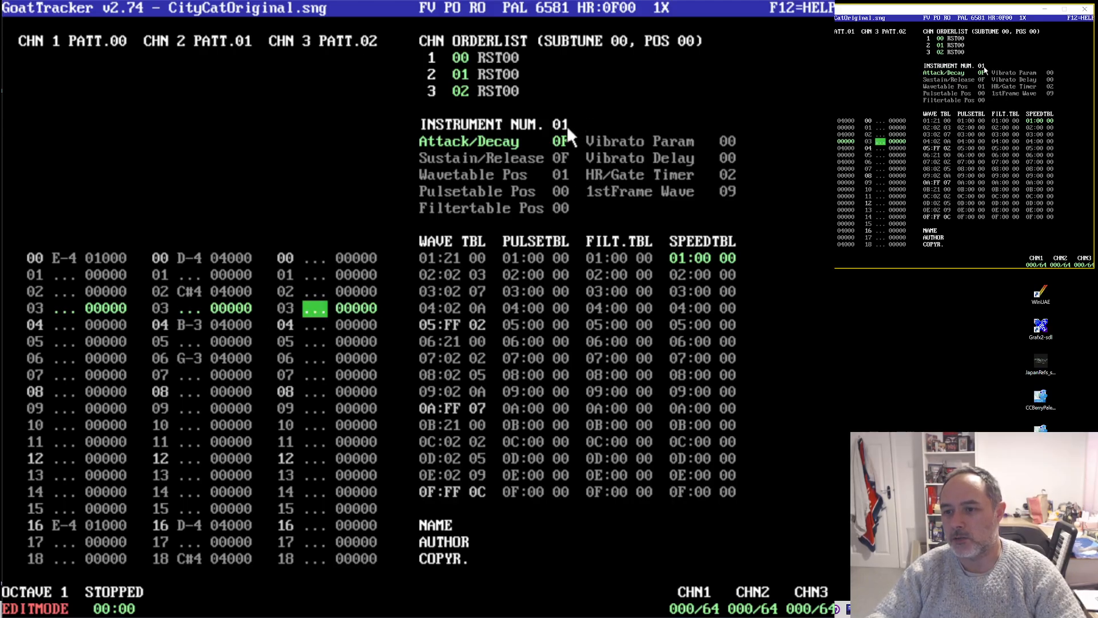
pyautogui.press('w')
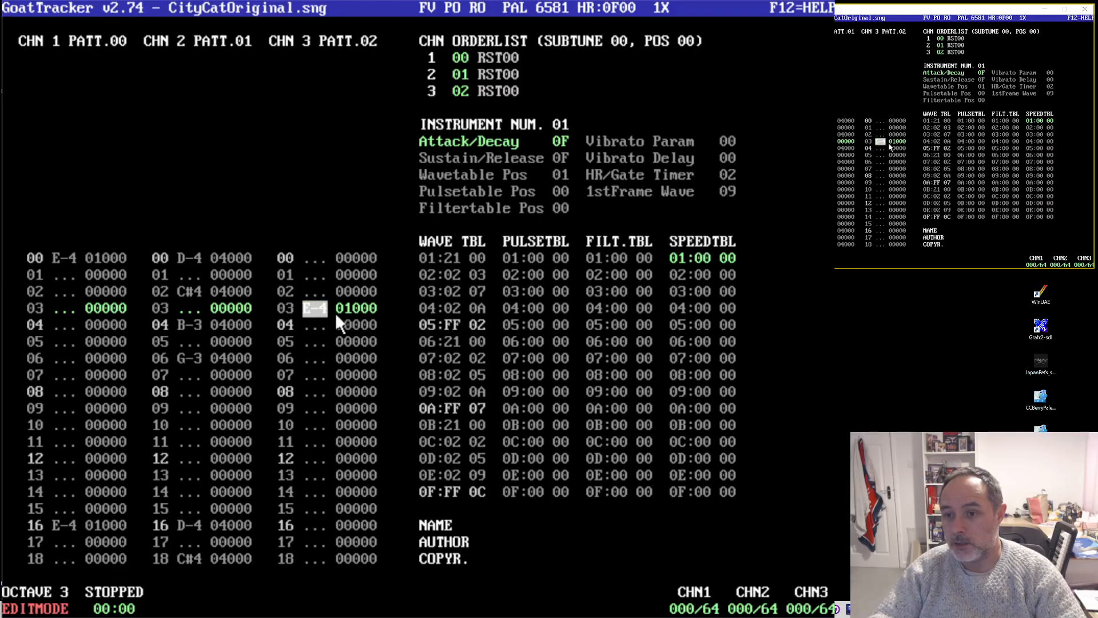
# - Audition instruments 02, 03 and 04 one after another in row 03 of pattern 02
pyautogui.click(562, 125)
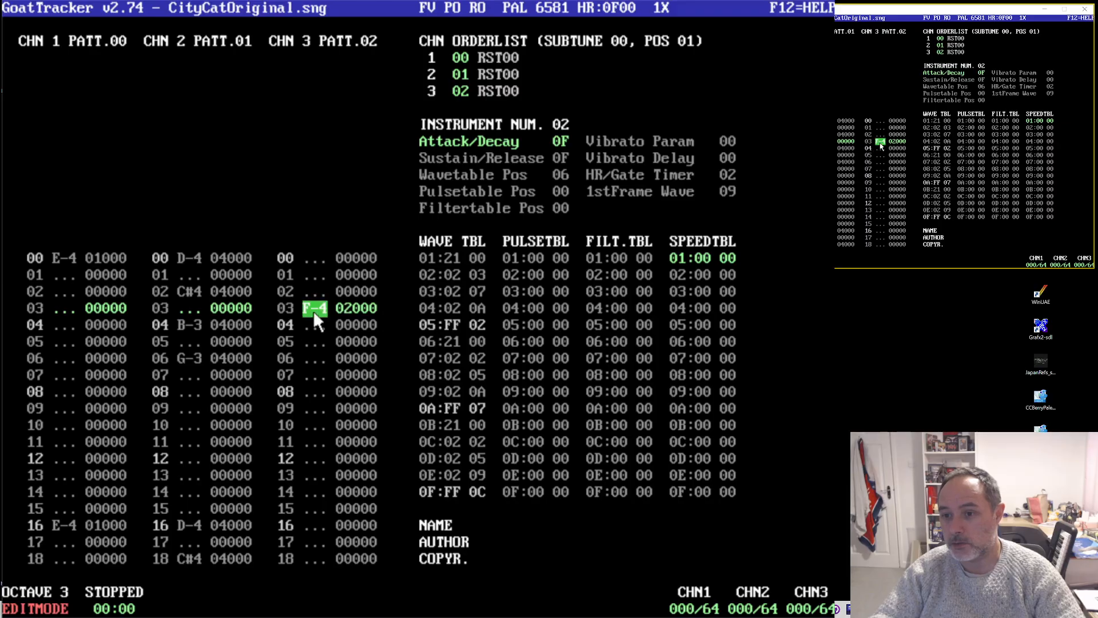
pyautogui.click(561, 125)
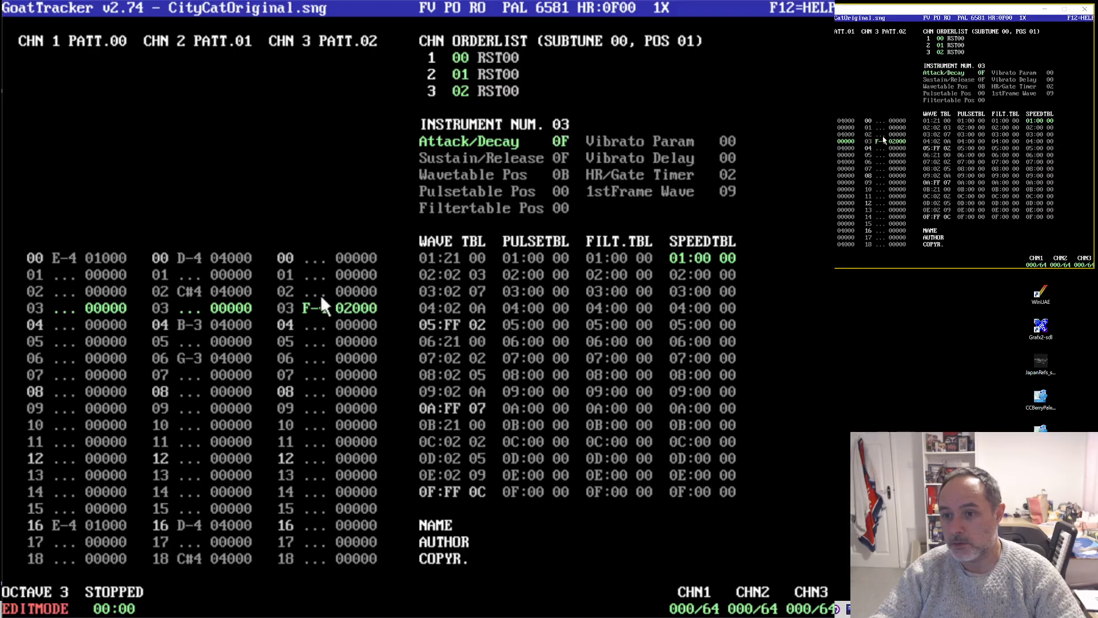
pyautogui.click(565, 121)
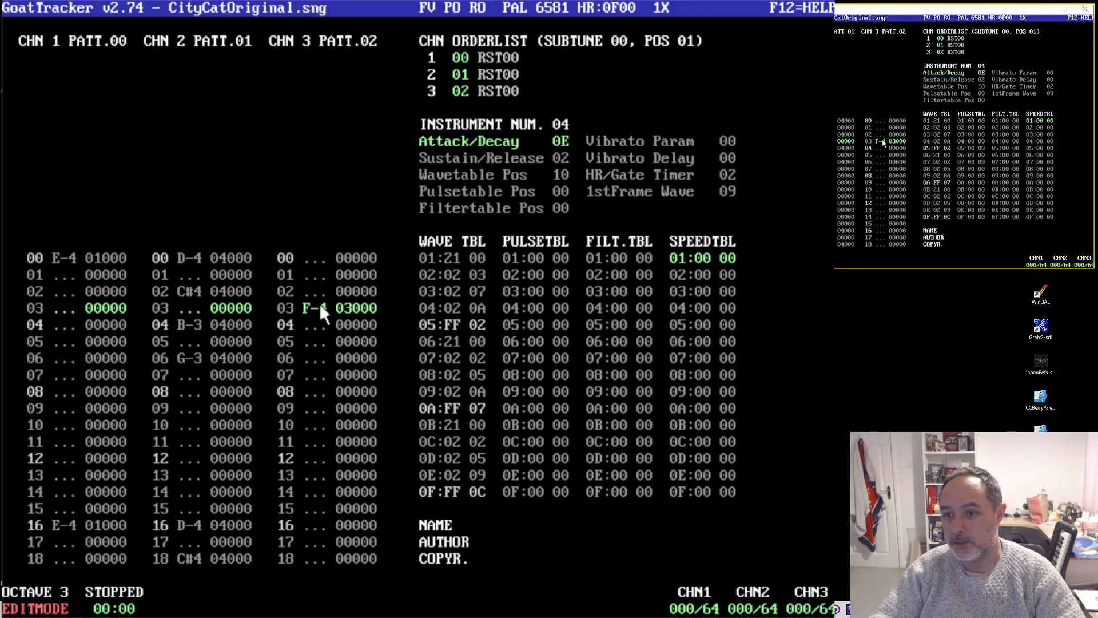
pyautogui.press('n')
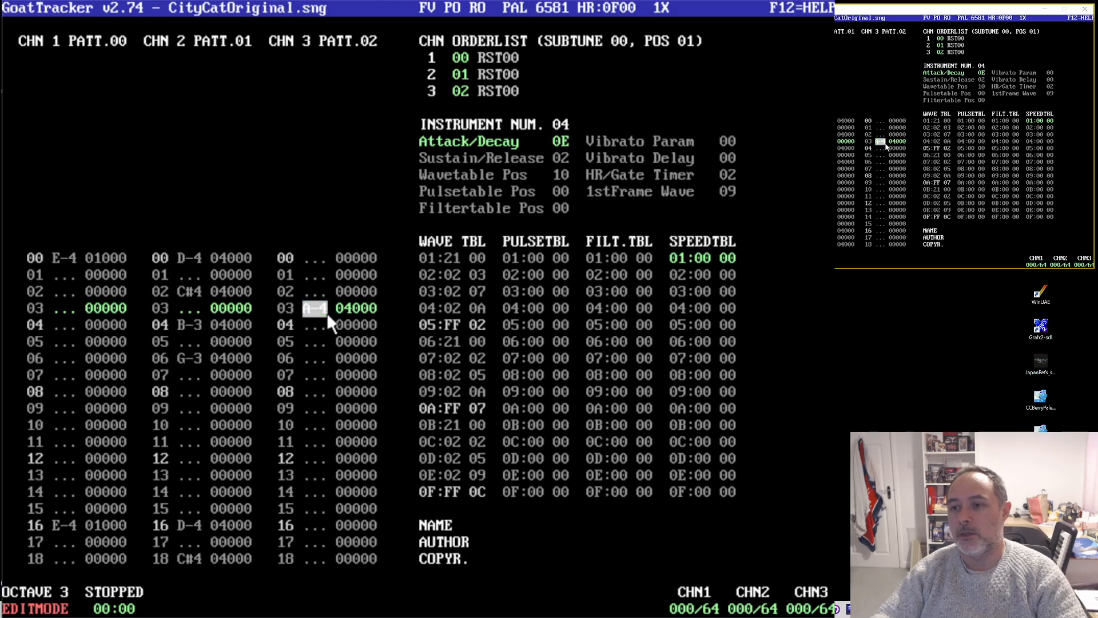
# - Clear the test note from row 03 of pattern 02 and enter E-3 with instrument 05 in row 00
pyautogui.click(566, 119)
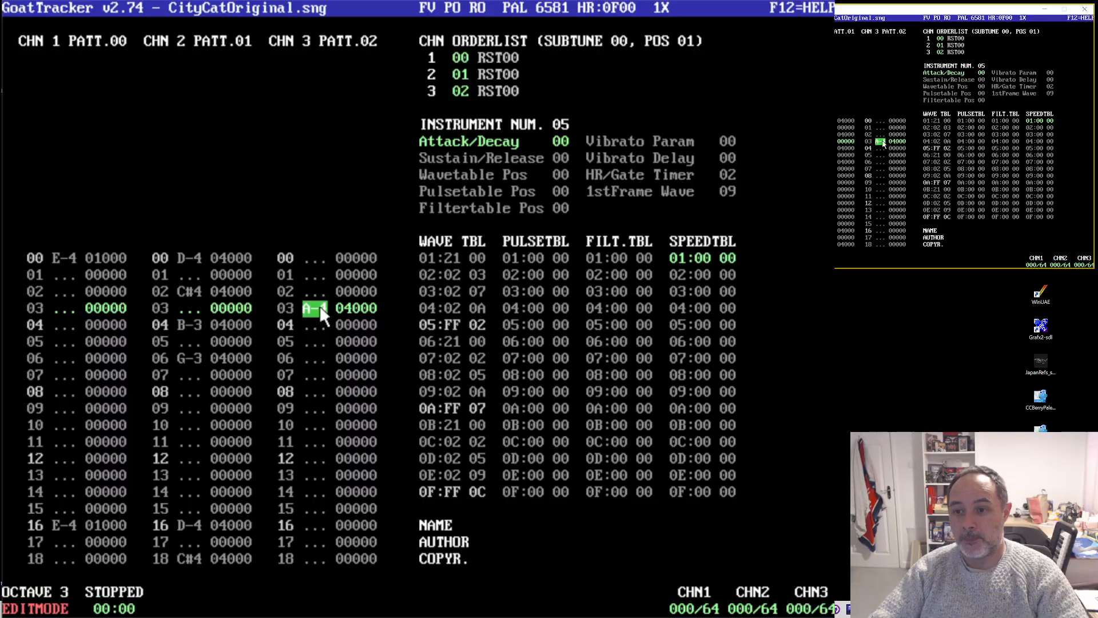
pyautogui.press('Delete')
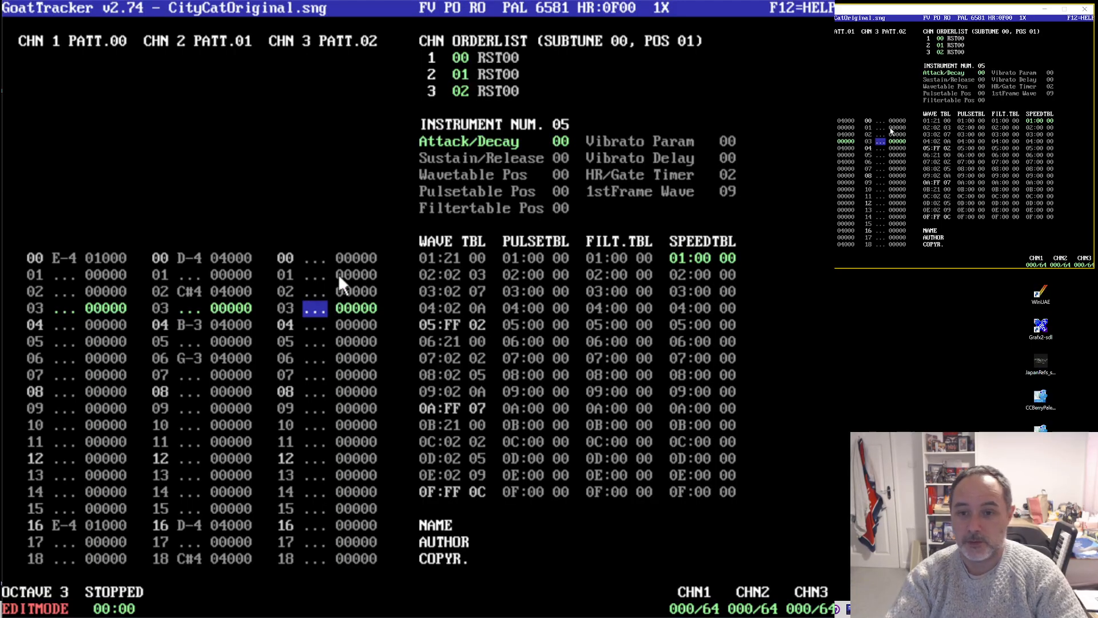
pyautogui.press('Up')
pyautogui.press('Up')
pyautogui.press('Up')
pyautogui.press('v')
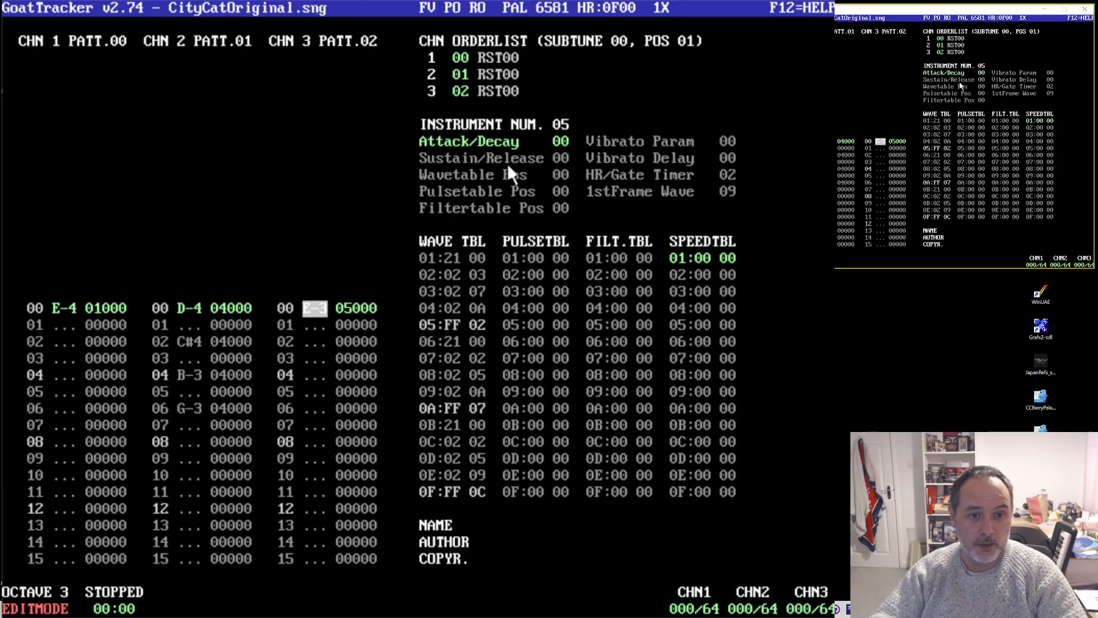
# - Set instrument 05's Attack/Decay and Sustain/Release to 0F and its Wavetable Pos to 16, the first free wavetable row
pyautogui.write('f')
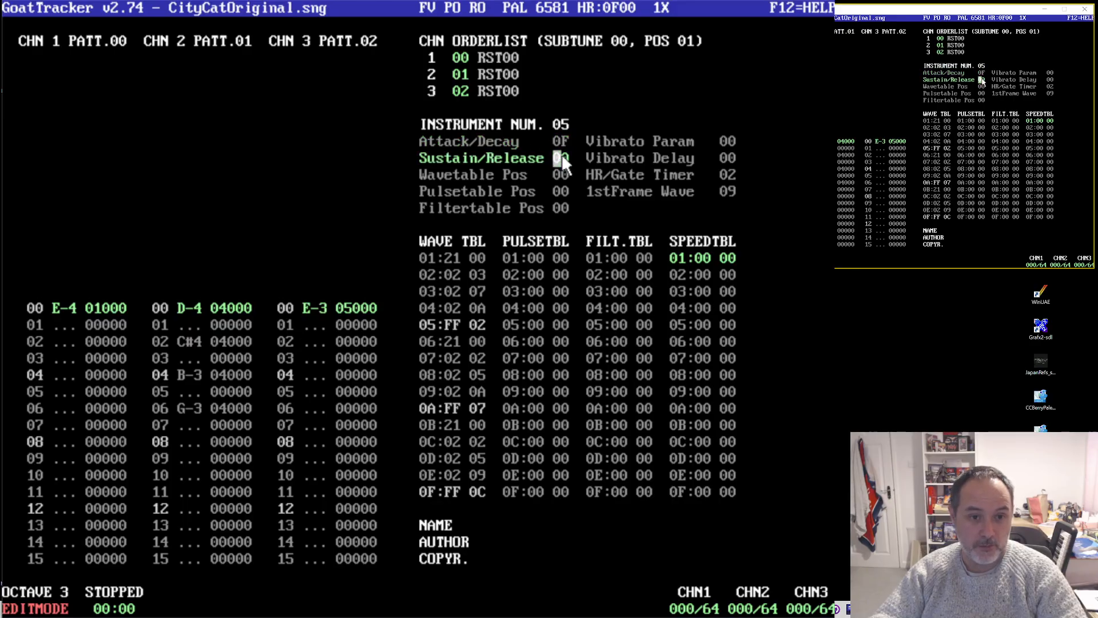
pyautogui.write('f')
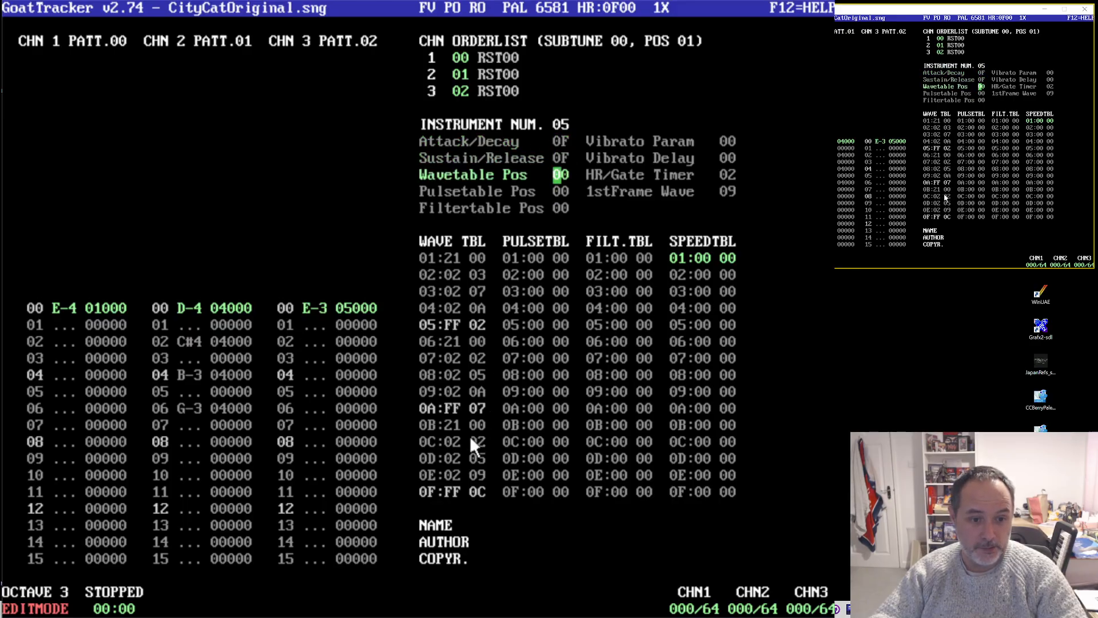
pyautogui.click(462, 436)
pyautogui.press('Down')
pyautogui.press('Down')
pyautogui.press('Down')
pyautogui.press('Down')
pyautogui.press('Down')
pyautogui.press('Down')
pyautogui.press('Down')
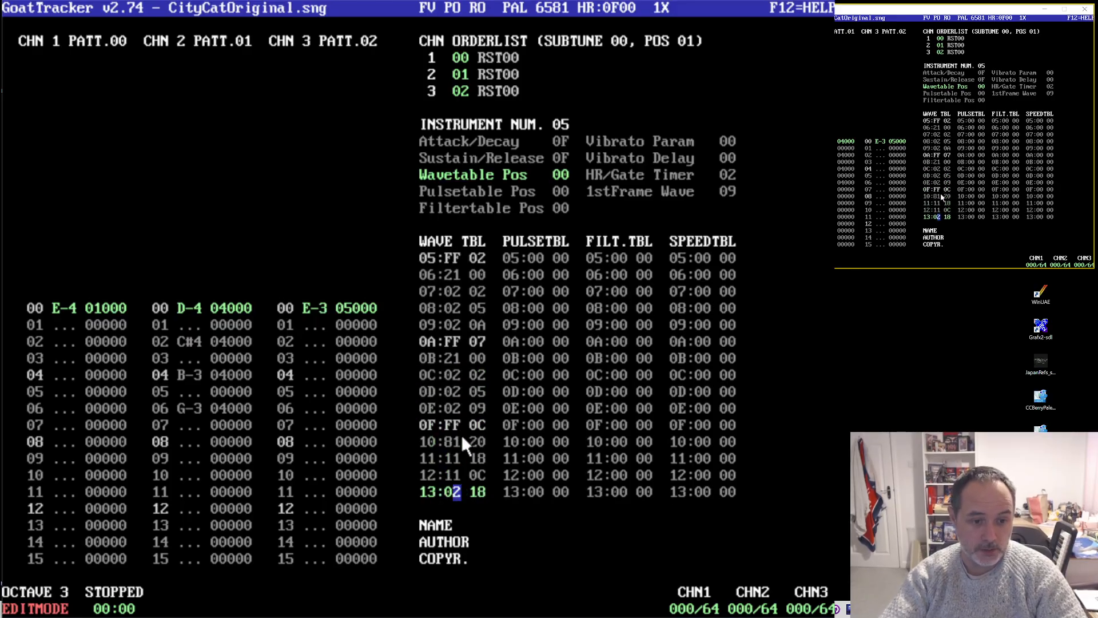
pyautogui.press('Down')
pyautogui.press('Down')
pyautogui.press('Down')
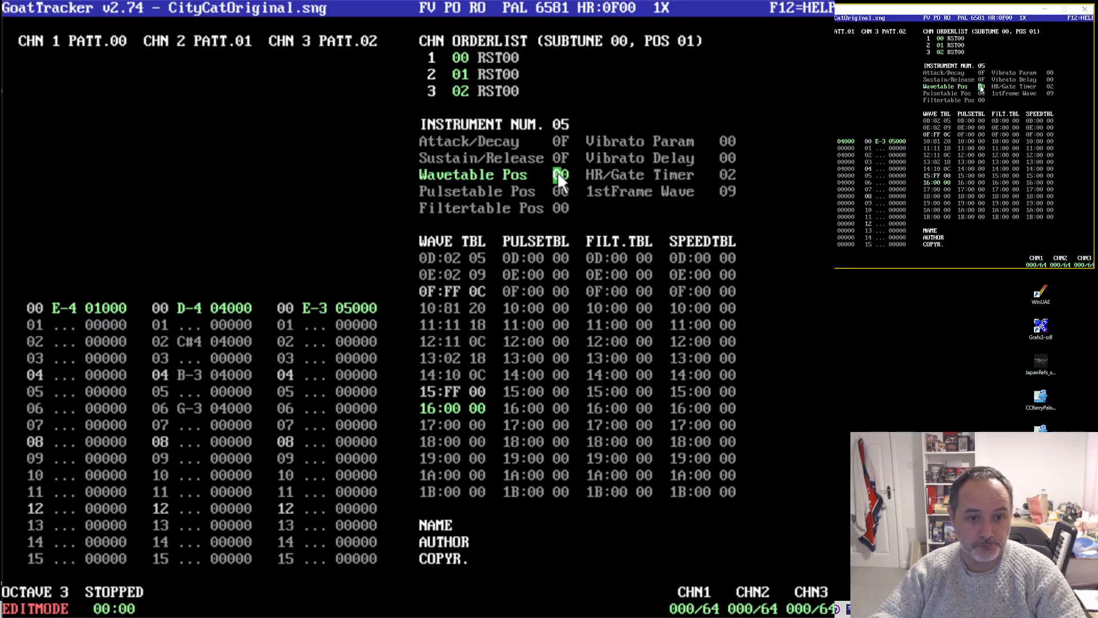
pyautogui.write('16')
pyautogui.press('Down')
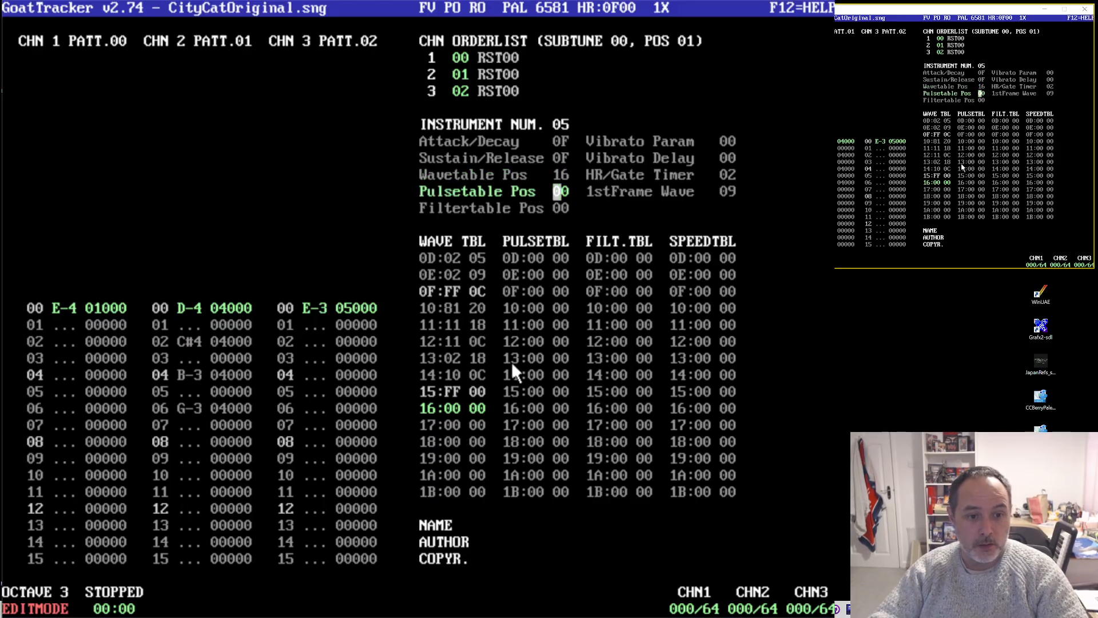
# - Fill wavetable rows 16 to 18 with 21 00, 20 00 and FF 00
pyautogui.click(449, 409)
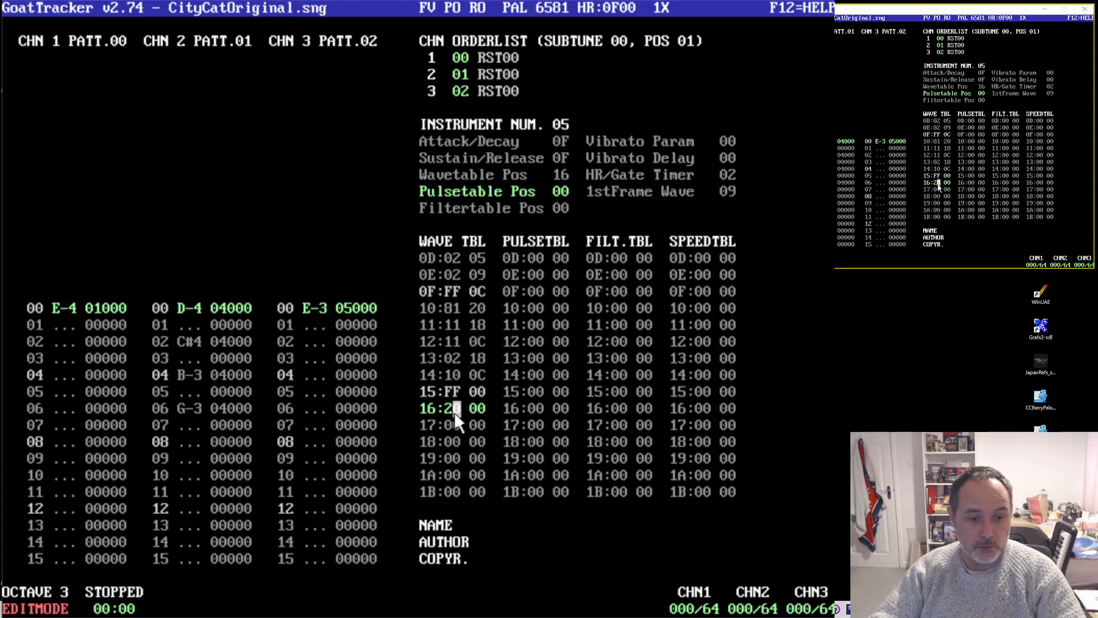
pyautogui.write('21')
pyautogui.click(448, 421)
pyautogui.write('20')
pyautogui.click(448, 439)
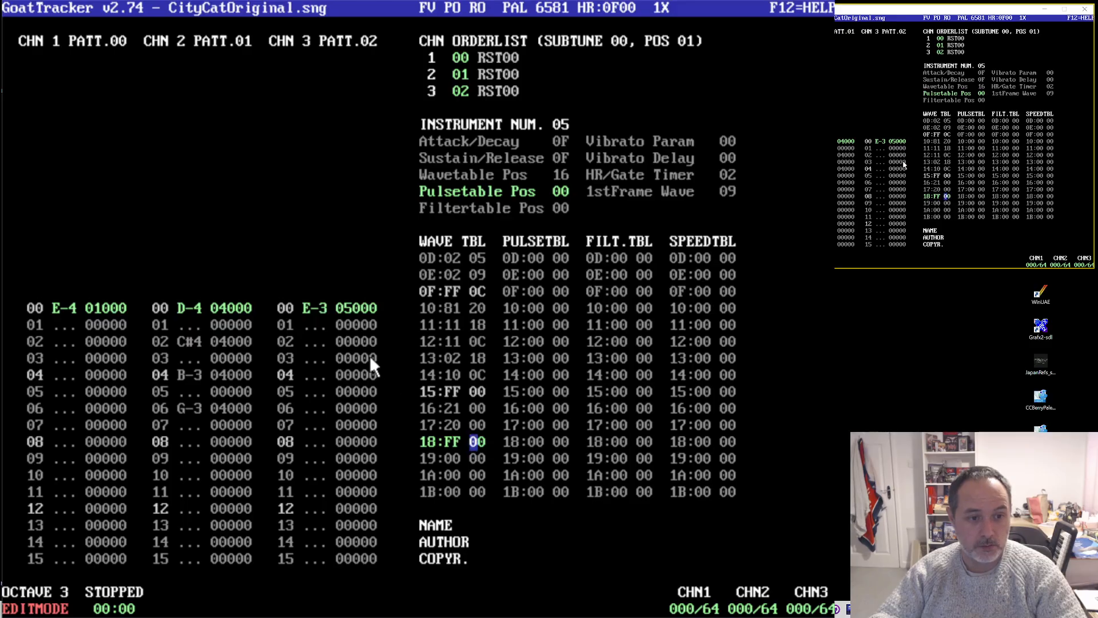
# - Play the song from the beginning while trying E-2, A-2 and A-1 with instrument 05 in row 00 of pattern 02
pyautogui.click(320, 311)
pyautogui.press('r')
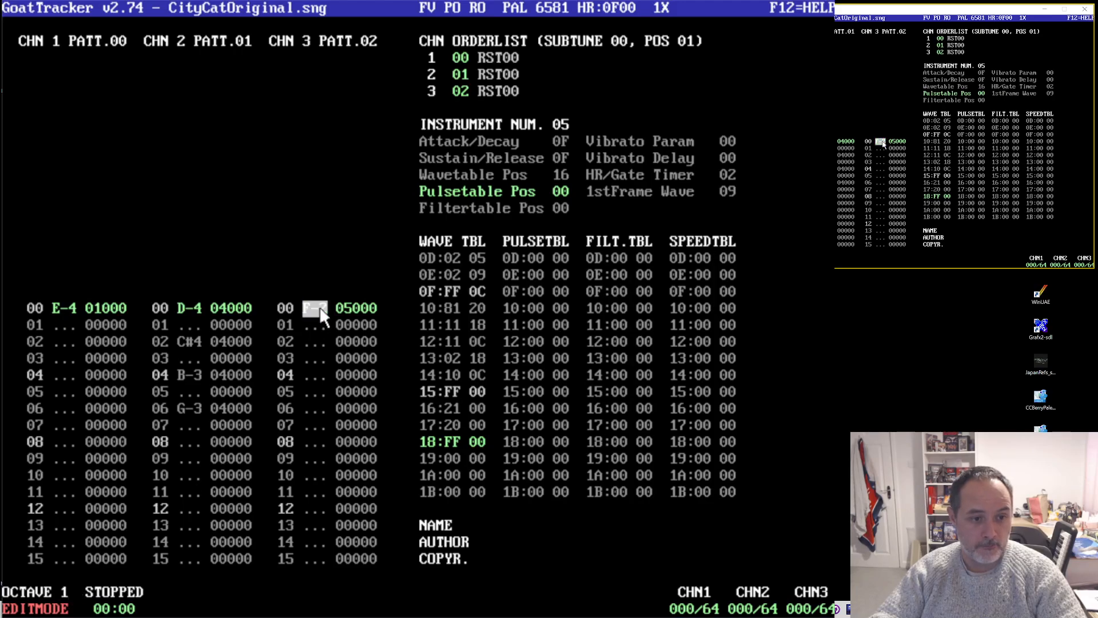
pyautogui.press('F1')
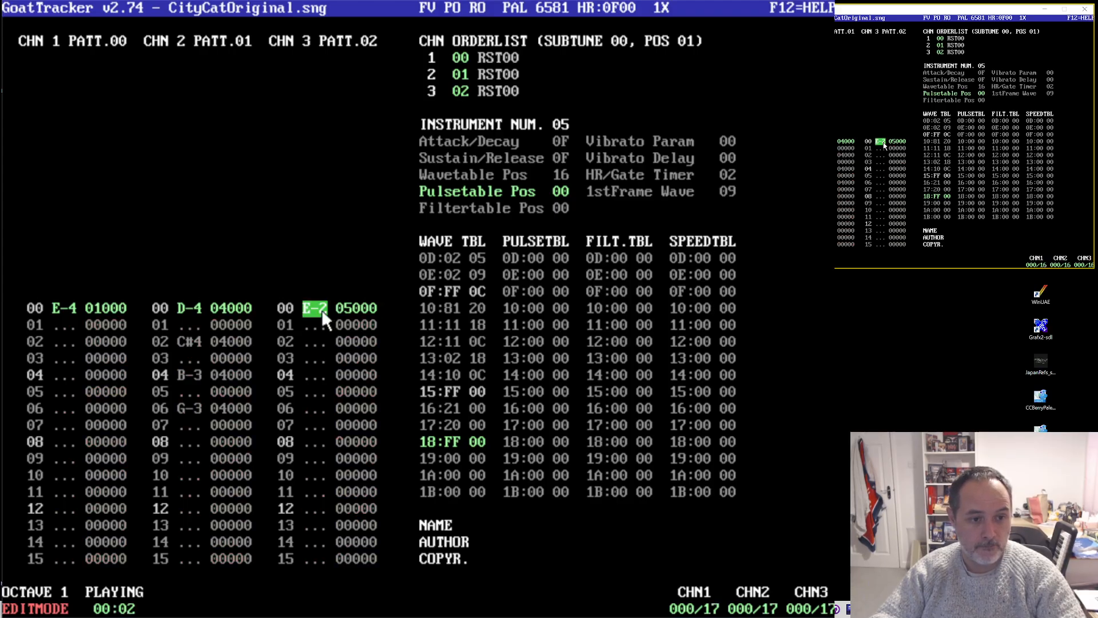
pyautogui.press('t')
pyautogui.press('y')
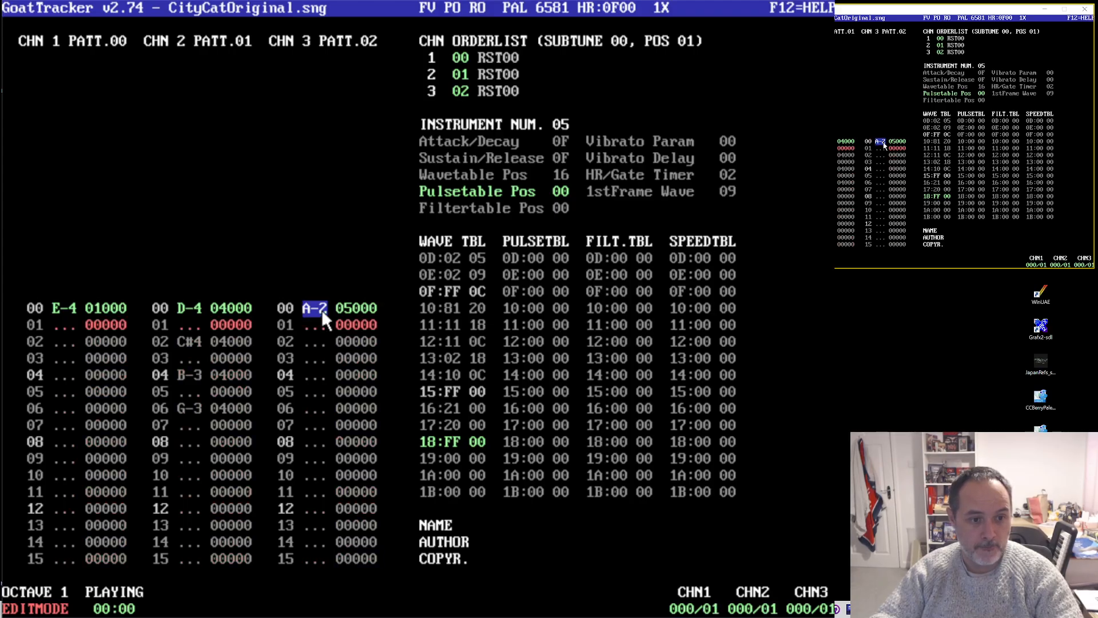
pyautogui.press('b')
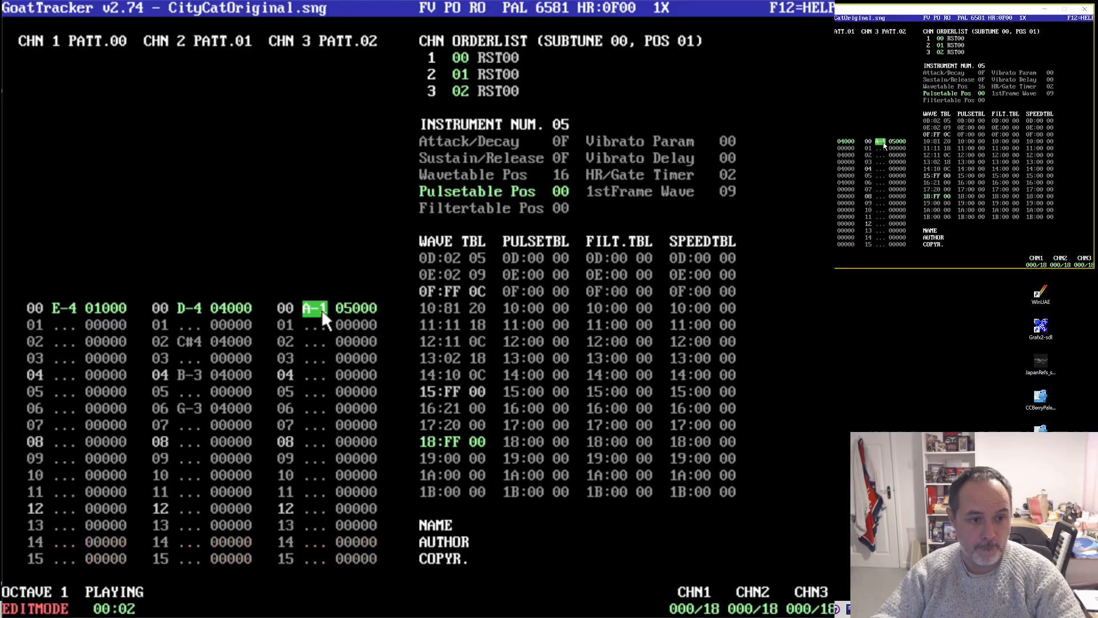
# - Play the song from the beginning while trying D-1, B-2, E-3, B-1 and C-2 with instrument 05 in row 00 of pattern 02
pyautogui.press('v')
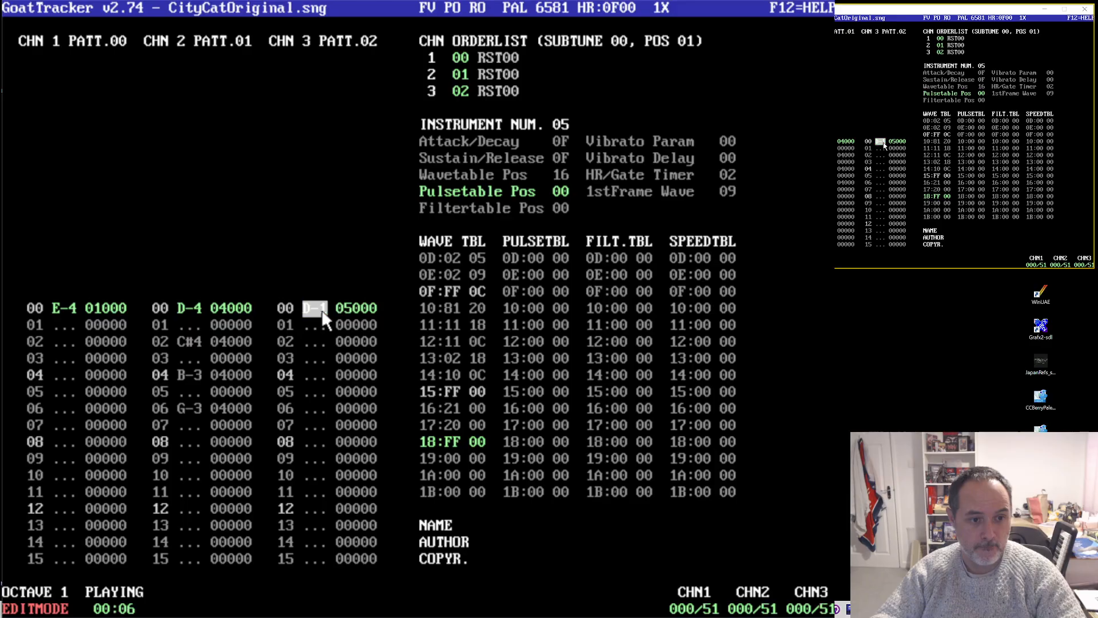
pyautogui.press('F1')
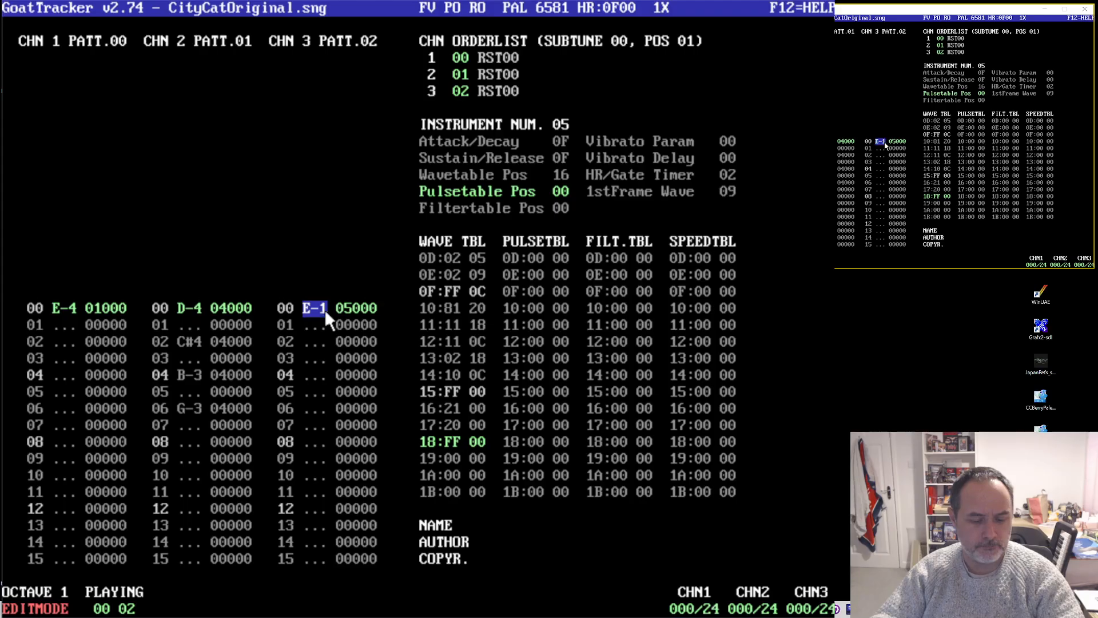
pyautogui.press('u')
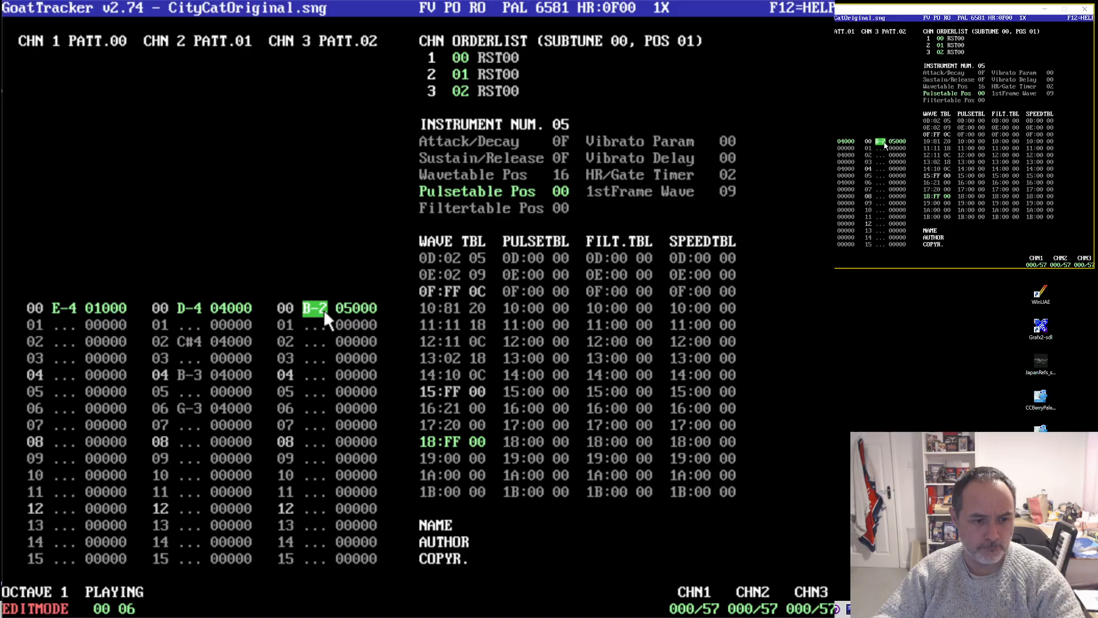
pyautogui.press('p')
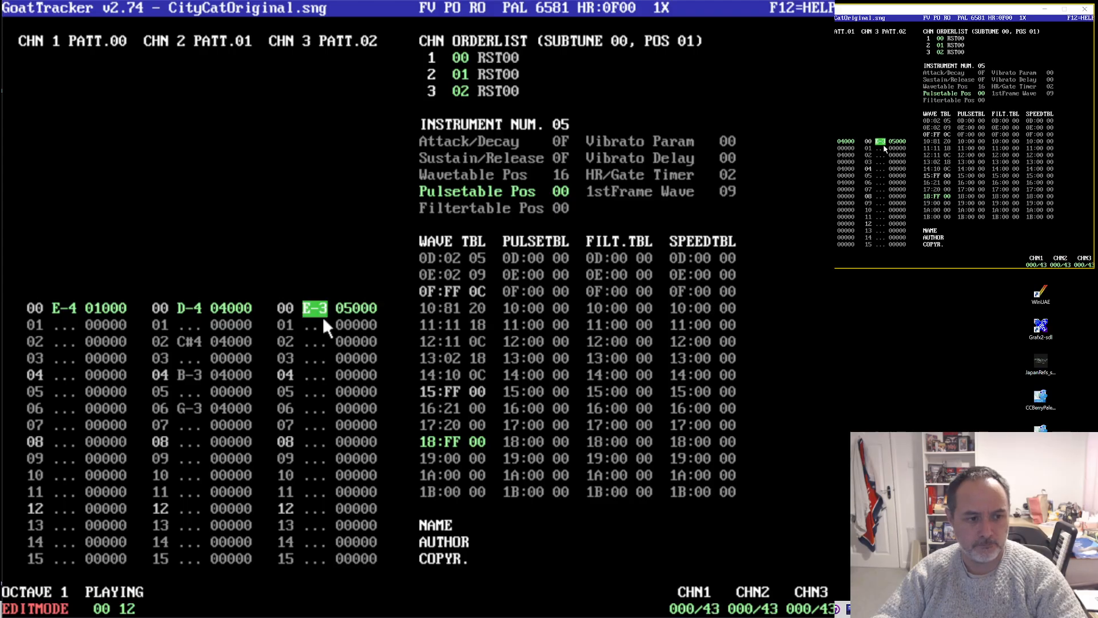
pyautogui.press('F4')
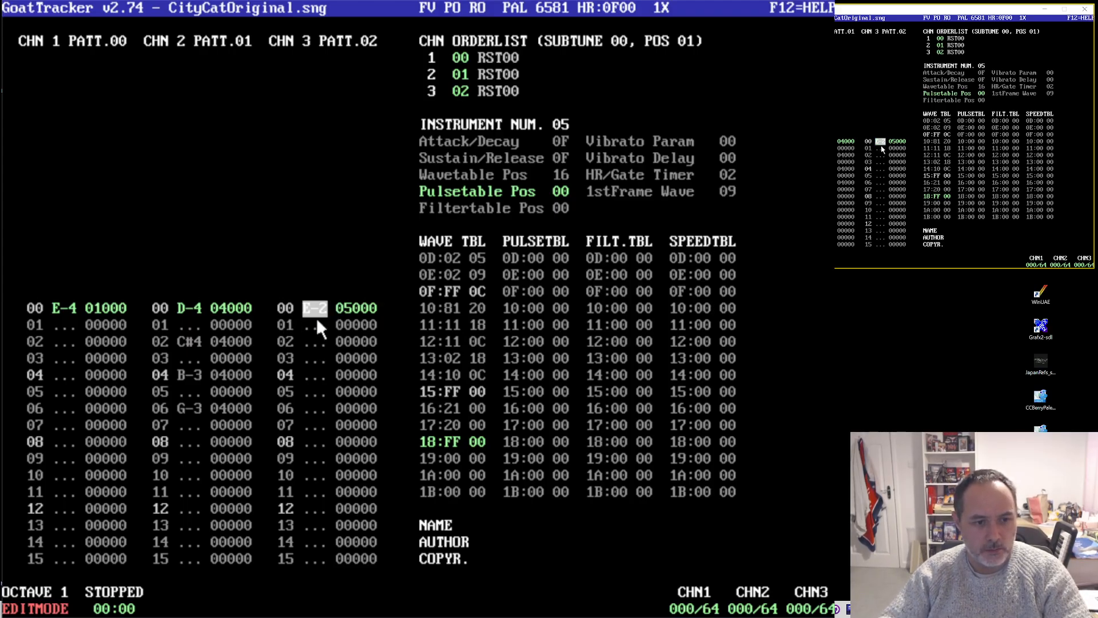
pyautogui.press('t')
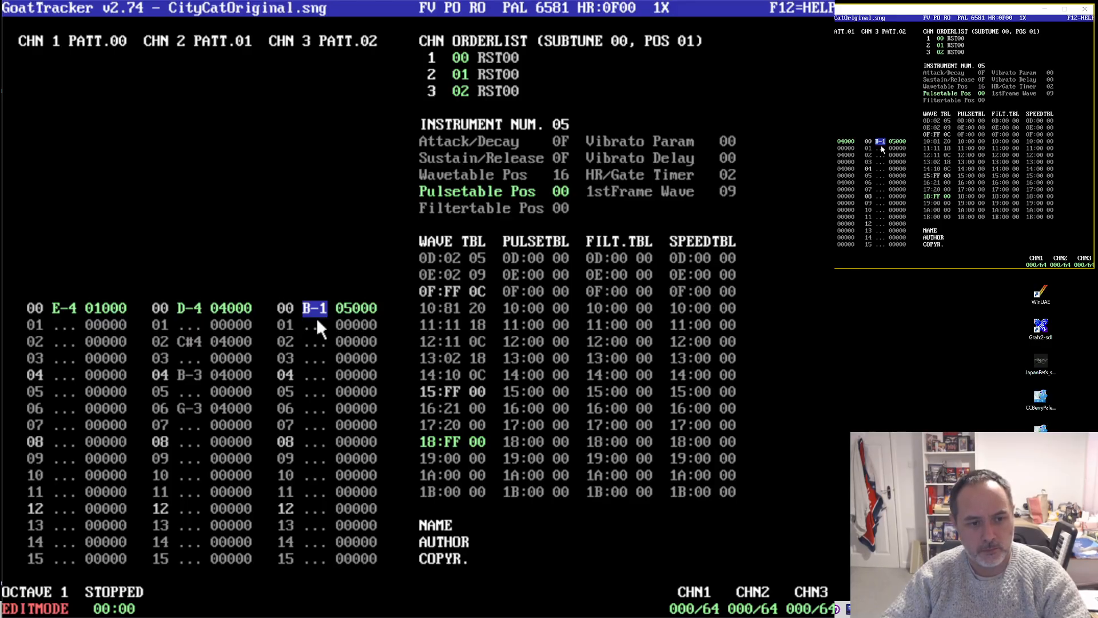
pyautogui.press('F1')
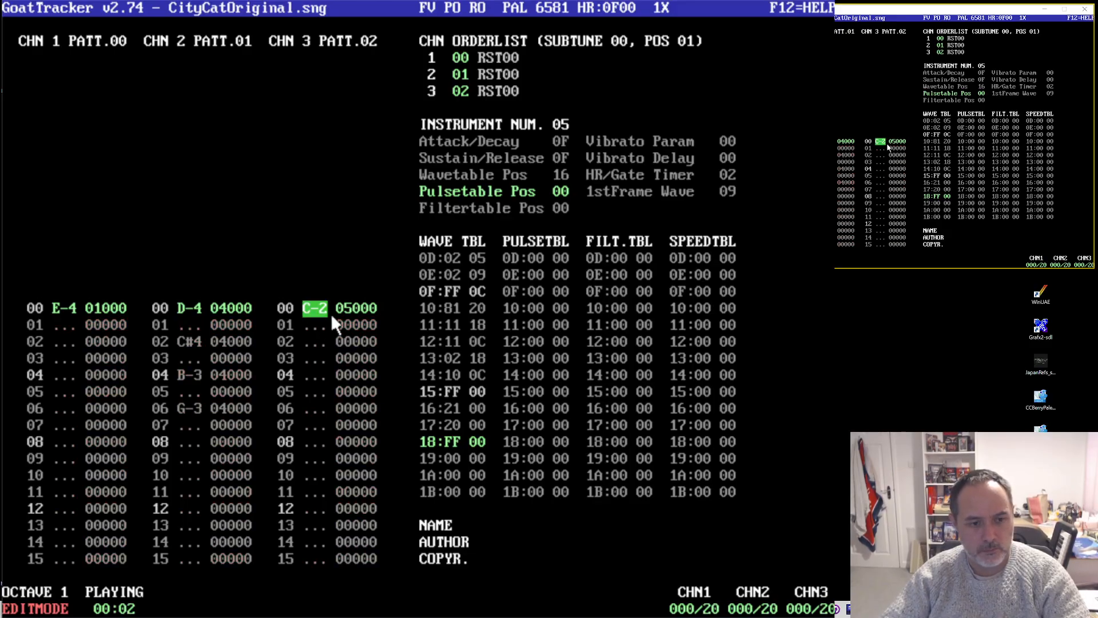
pyautogui.press('e')
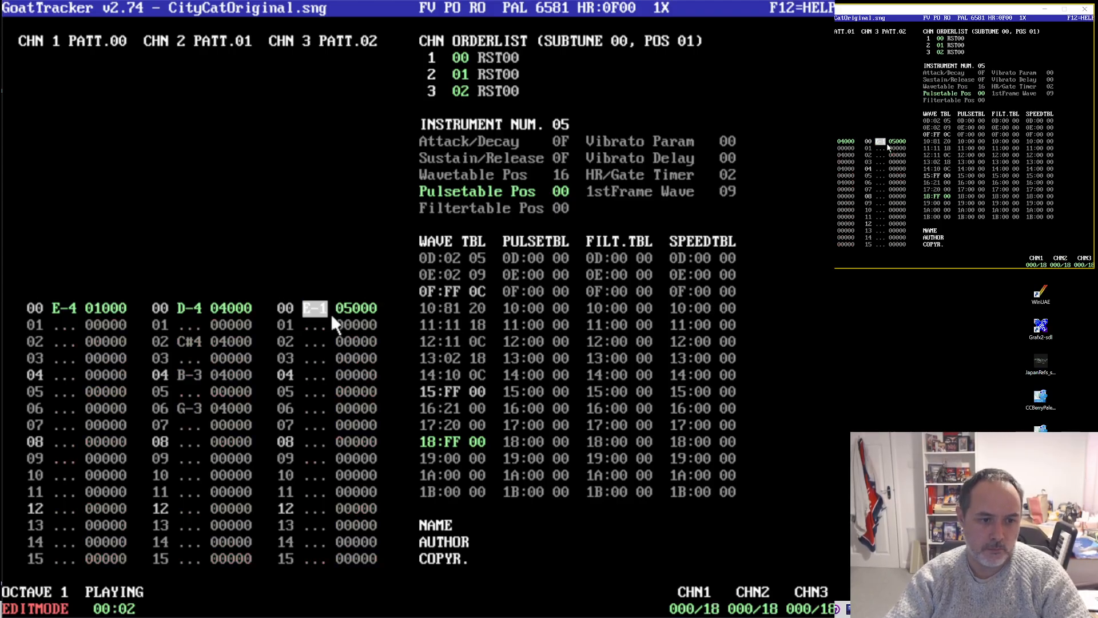
# - Enter E-1 in row 00 and B-1 in row 32 of pattern 02, both with instrument 05
pyautogui.press('c')
pyautogui.press('Down')
pyautogui.press('Down')
pyautogui.press('Down')
pyautogui.press('Down')
pyautogui.press('Down')
pyautogui.press('Down')
pyautogui.press('Down')
pyautogui.press('Down')
pyautogui.press('Down')
pyautogui.press('Down')
pyautogui.press('Down')
pyautogui.press('Down')
pyautogui.press('Down')
pyautogui.press('Down')
pyautogui.press('Down')
pyautogui.press('Down')
pyautogui.press('Down')
pyautogui.press('Down')
pyautogui.press('Down')
pyautogui.press('Down')
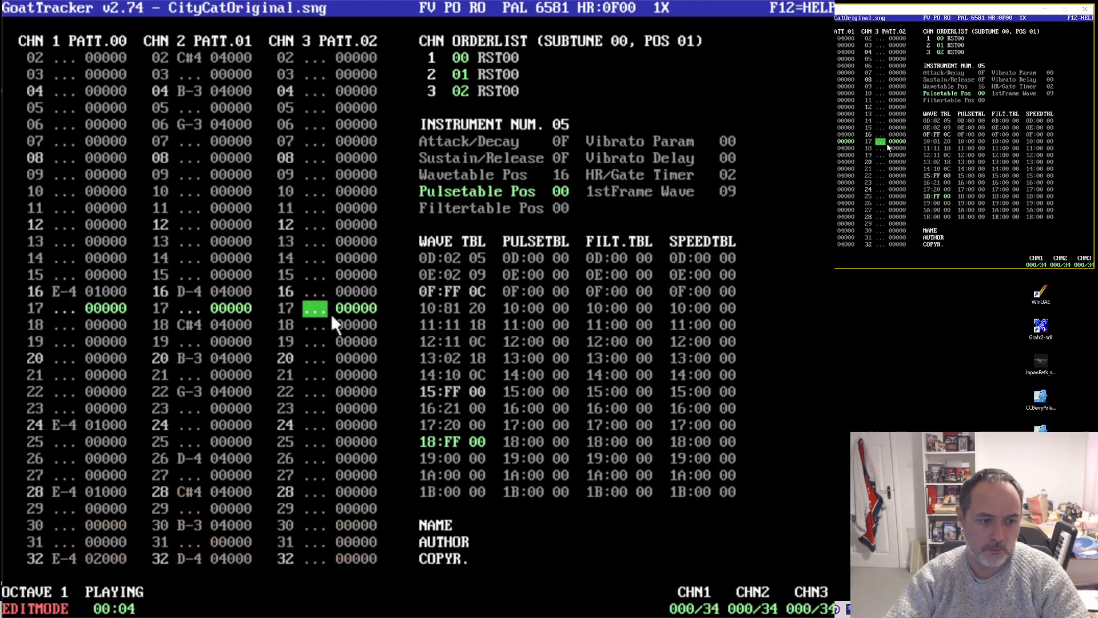
pyautogui.press('Down')
pyautogui.press('Down')
pyautogui.press('Down')
pyautogui.press('Down')
pyautogui.press('Down')
pyautogui.press('Down')
pyautogui.press('Down')
pyautogui.press('Down')
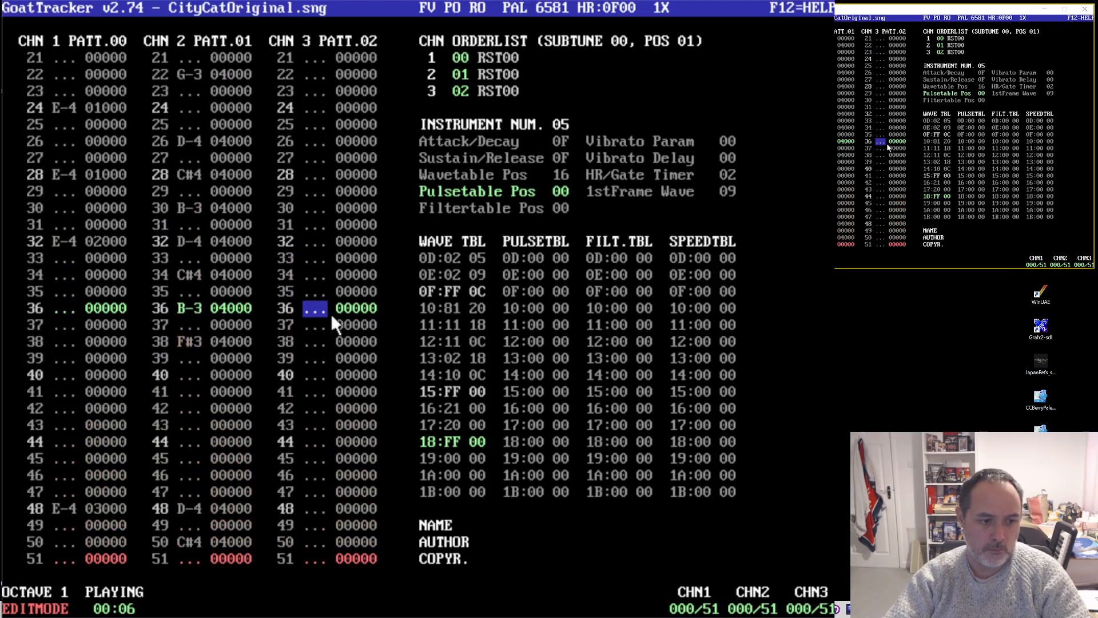
pyautogui.press('Down')
pyautogui.press('Up')
pyautogui.press('Up')
pyautogui.press('Up')
pyautogui.press('Up')
pyautogui.press('Up')
pyautogui.press('Up')
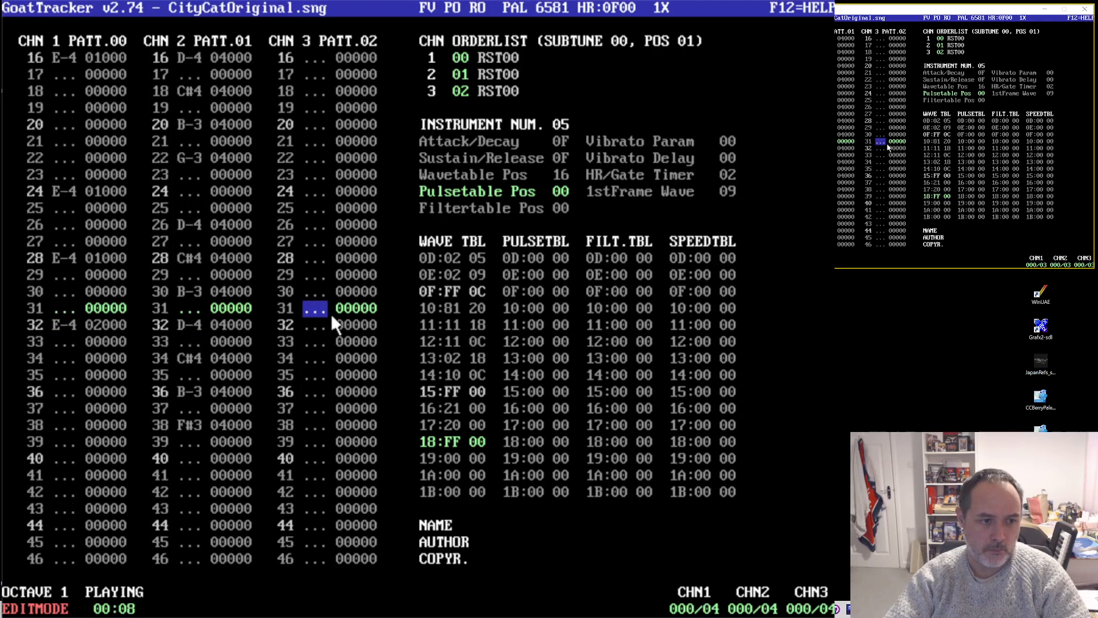
pyautogui.press('Down')
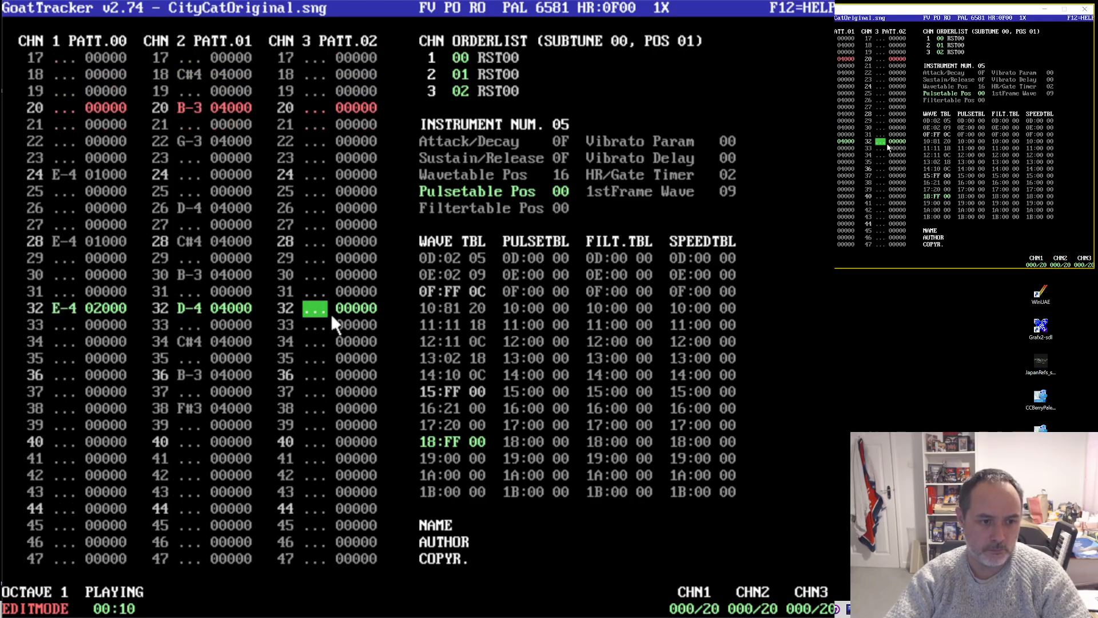
pyautogui.press('m')
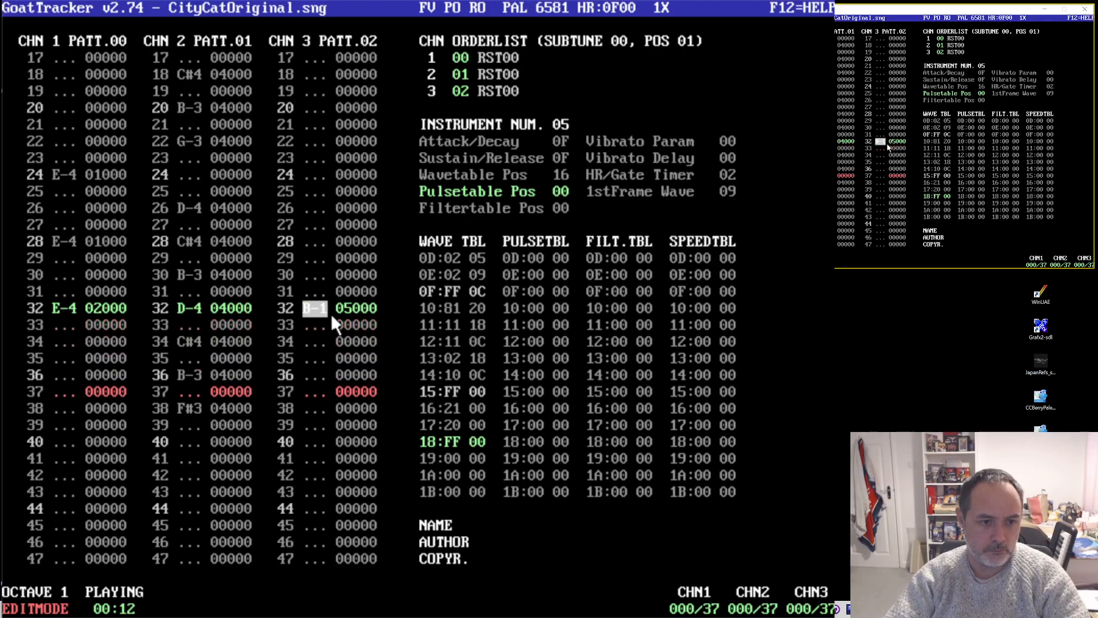
# - Enter F#1 with instrument 05 in row 48 of pattern 02 and stop the playback
pyautogui.press('Down')
pyautogui.press('Down')
pyautogui.press('Down')
pyautogui.press('Down')
pyautogui.press('Down')
pyautogui.press('Down')
pyautogui.press('Down')
pyautogui.press('Down')
pyautogui.press('Down')
pyautogui.press('Down')
pyautogui.press('Down')
pyautogui.press('Down')
pyautogui.press('Down')
pyautogui.press('Down')
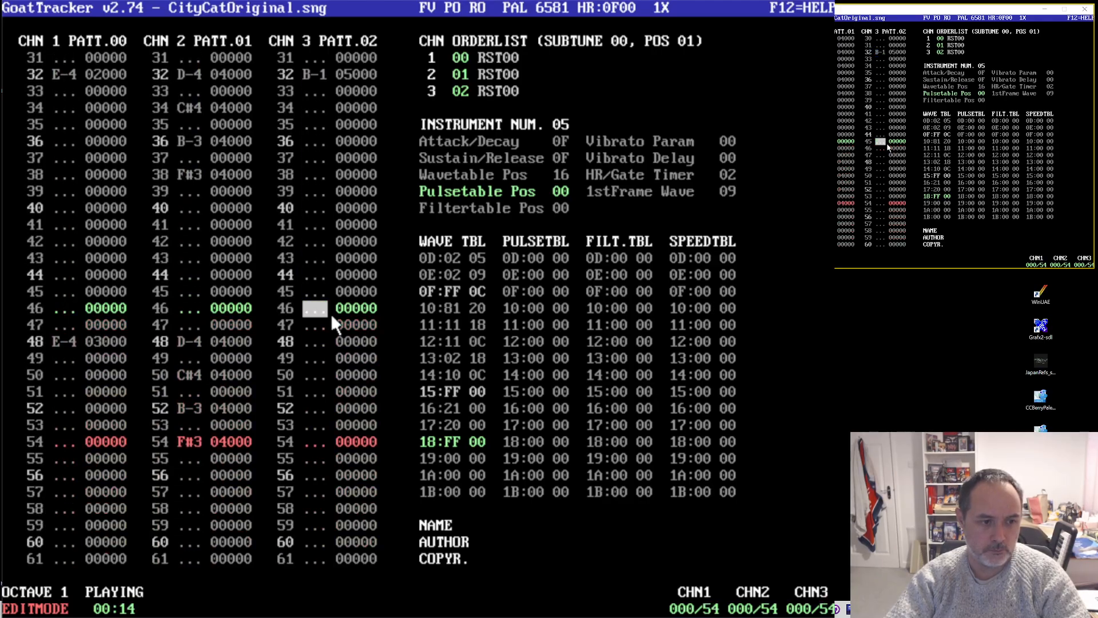
pyautogui.press('Down')
pyautogui.press('Down')
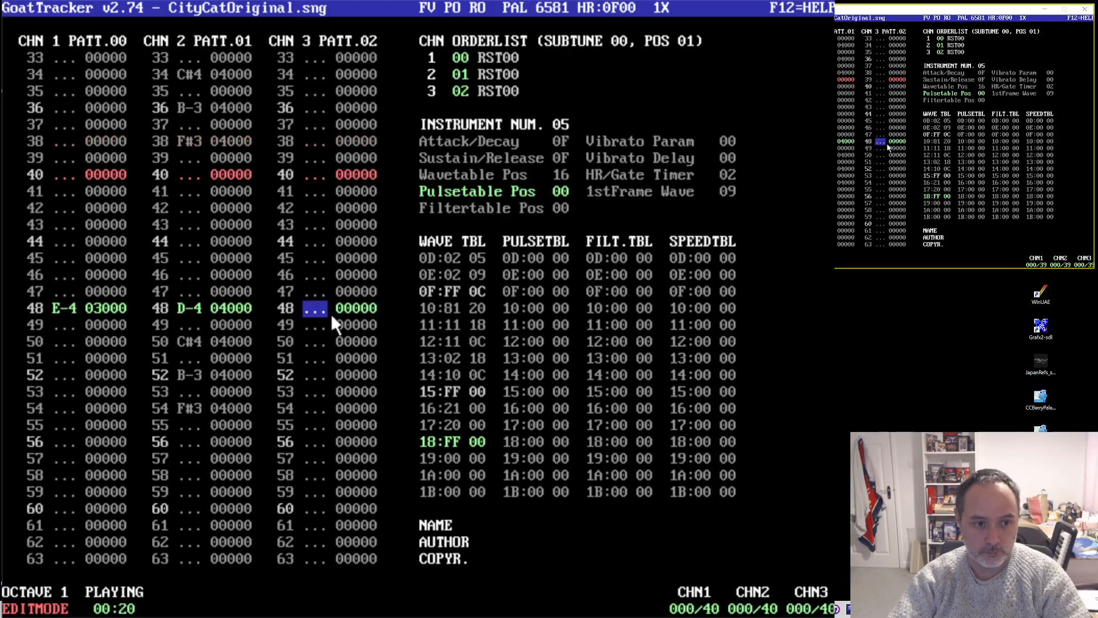
pyautogui.press('g')
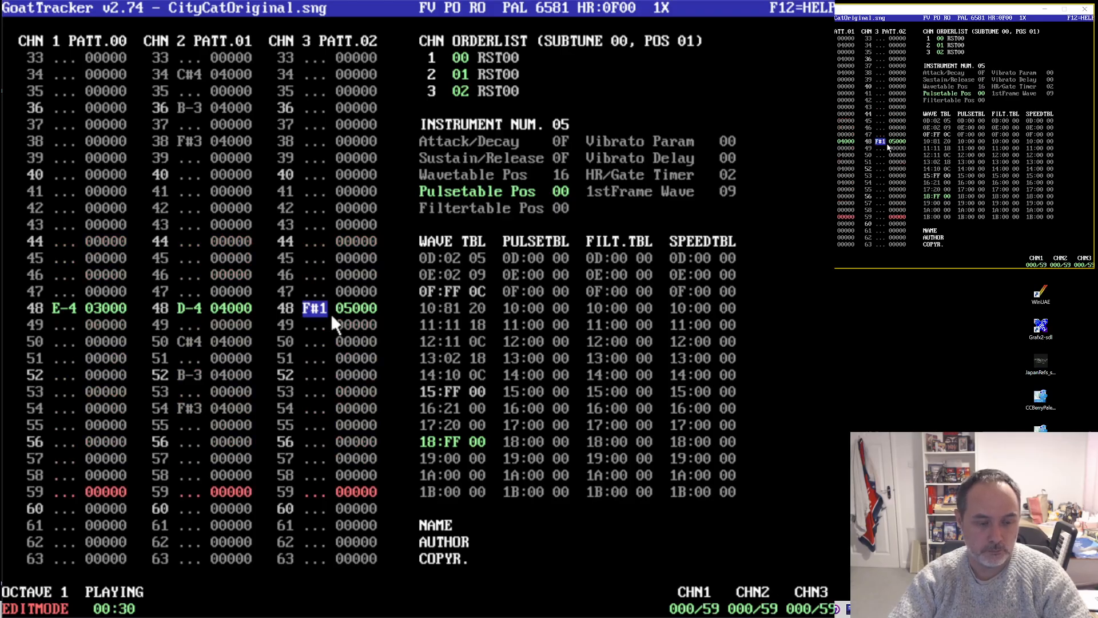
pyautogui.press('Down')
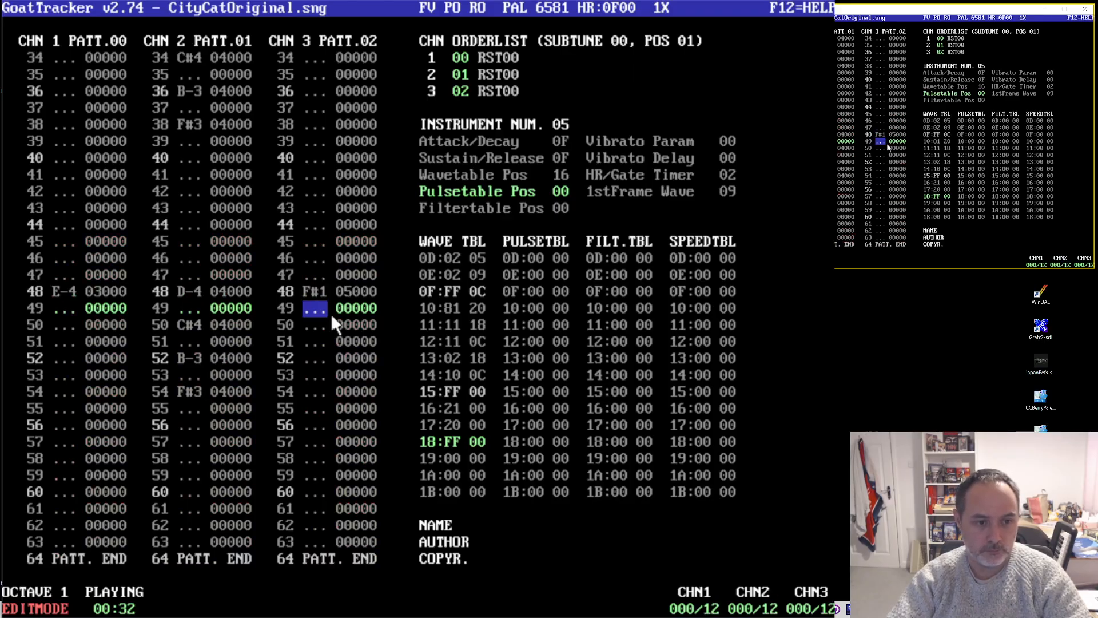
pyautogui.press('Up')
pyautogui.press('F4')
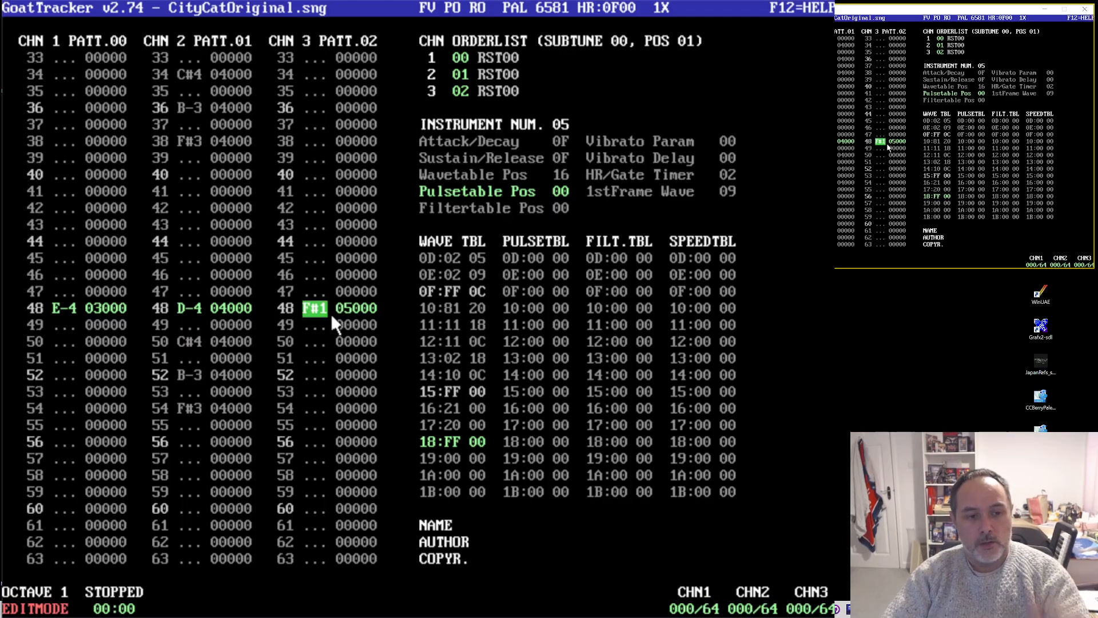
# - Compare E-1 and E-2 in row 00 of pattern 02 during playback, then stop the song with E-2 entered
pyautogui.press('Up')
pyautogui.press('Up')
pyautogui.press('Up')
pyautogui.press('Up')
pyautogui.press('Up')
pyautogui.press('Up')
pyautogui.press('Up')
pyautogui.press('Up')
pyautogui.press('Up')
pyautogui.press('Up')
pyautogui.press('Up')
pyautogui.press('Up')
pyautogui.press('Up')
pyautogui.press('Up')
pyautogui.press('Up')
pyautogui.press('Up')
pyautogui.press('Up')
pyautogui.press('Up')
pyautogui.press('Up')
pyautogui.press('Up')
pyautogui.press('Up')
pyautogui.press('Up')
pyautogui.press('Up')
pyautogui.press('Up')
pyautogui.press('Up')
pyautogui.press('Up')
pyautogui.press('Up')
pyautogui.press('Up')
pyautogui.press('Up')
pyautogui.press('Up')
pyautogui.press('Up')
pyautogui.press('Up')
pyautogui.press('Up')
pyautogui.press('Up')
pyautogui.press('Up')
pyautogui.press('Up')
pyautogui.press('Up')
pyautogui.press('Up')
pyautogui.press('Up')
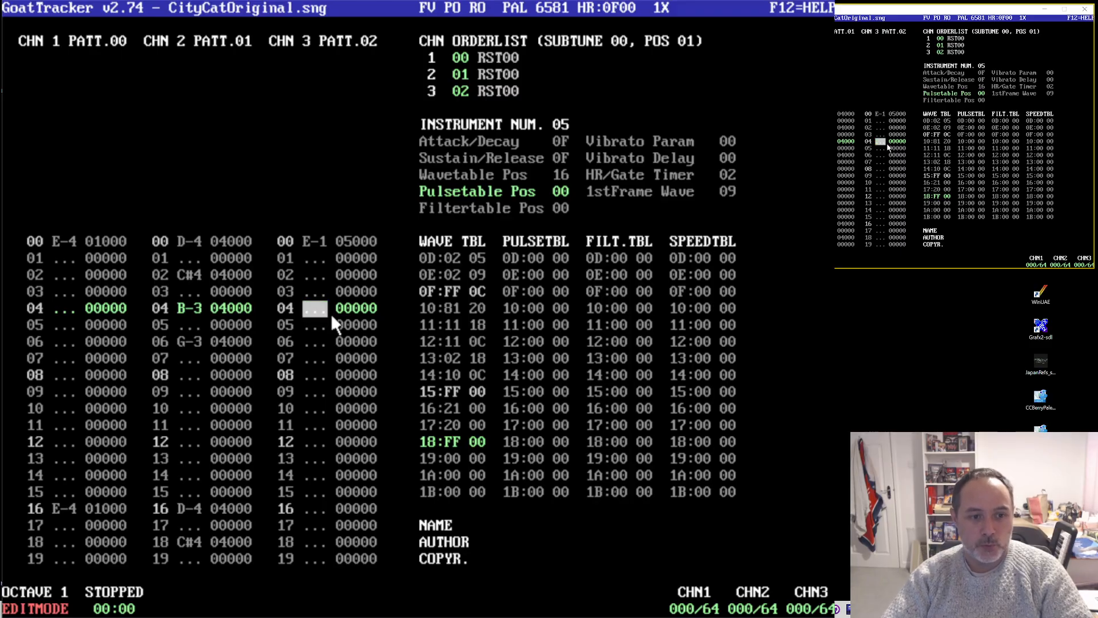
pyautogui.press('Up')
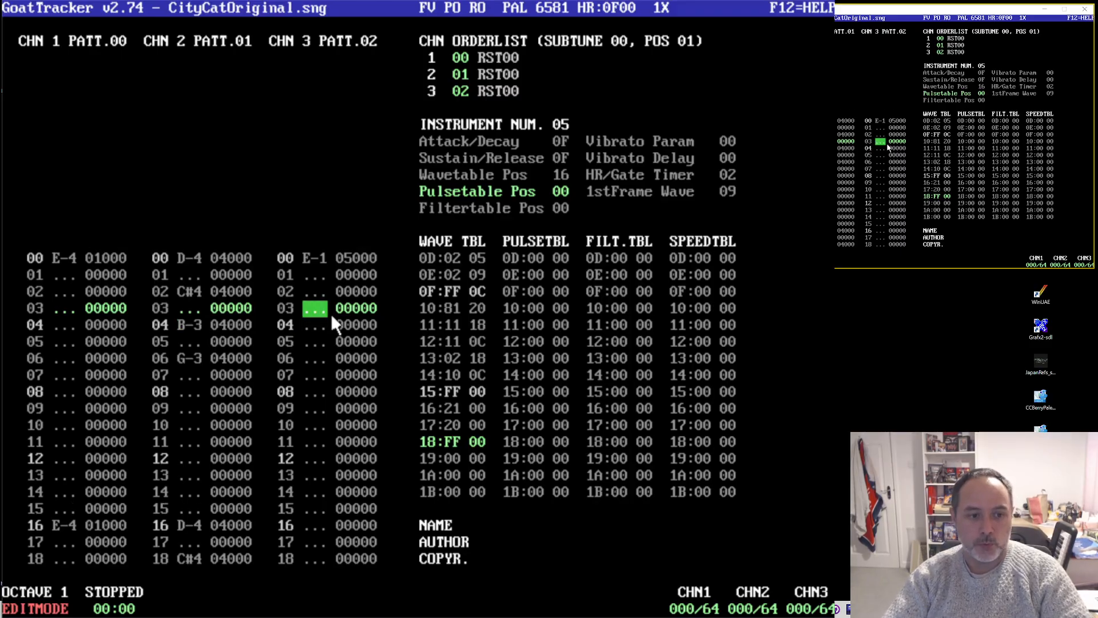
pyautogui.press('Up')
pyautogui.press('Up')
pyautogui.press('Up')
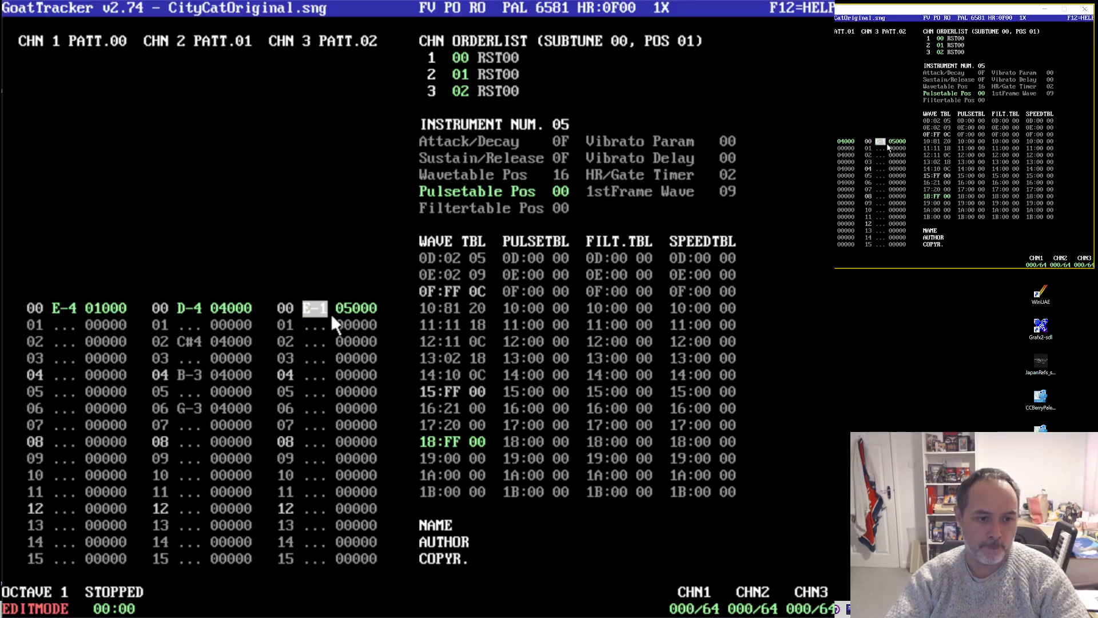
pyautogui.press('c')
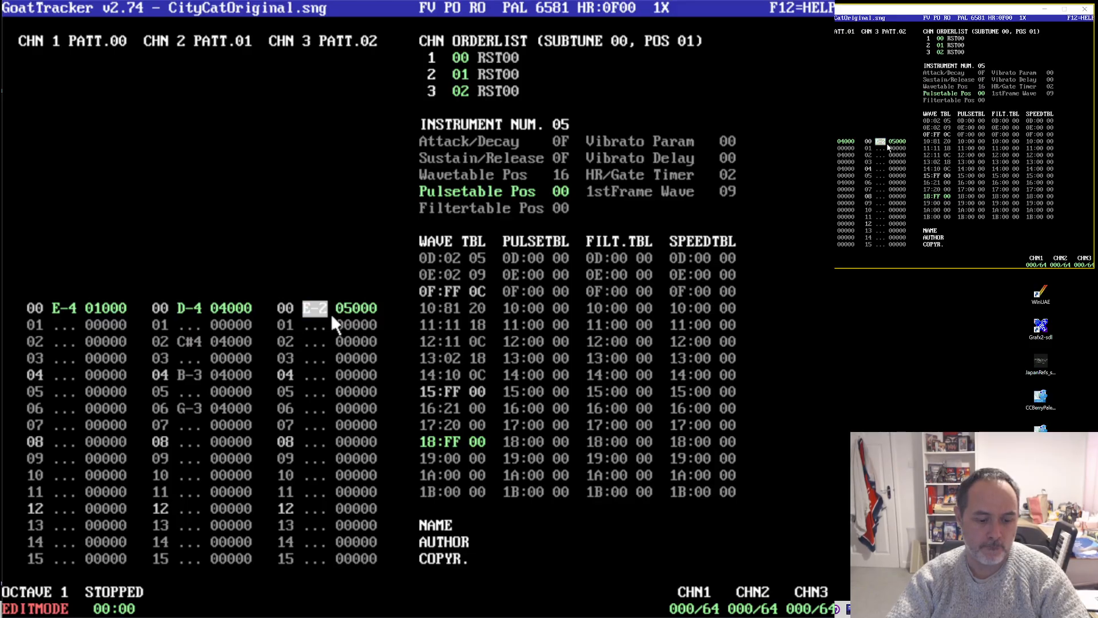
pyautogui.press('c')
pyautogui.press('F1')
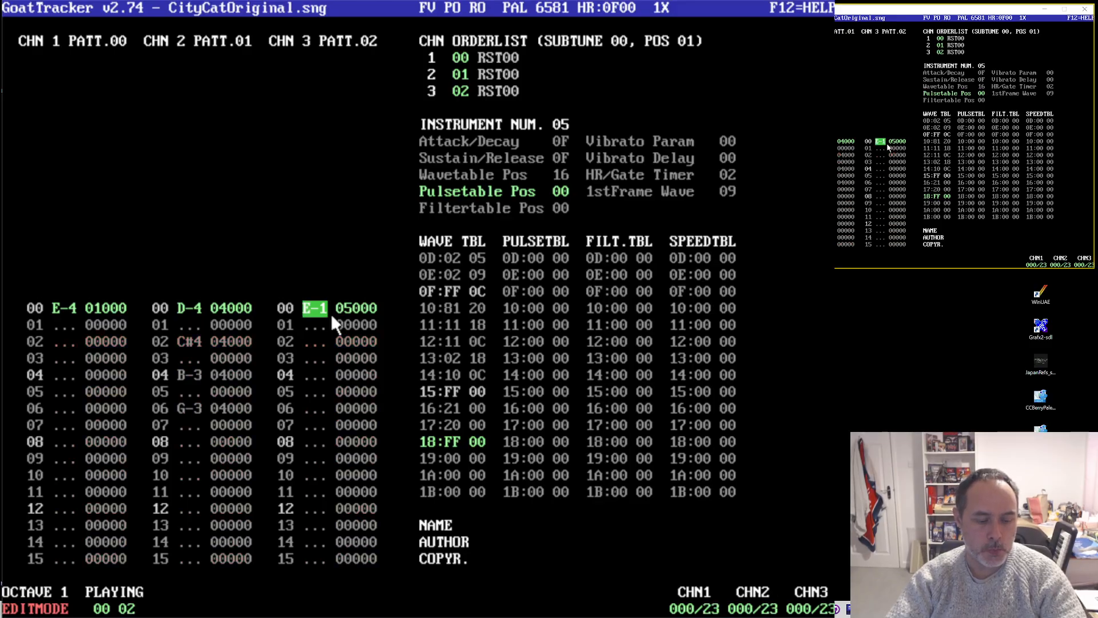
pyautogui.press('F4')
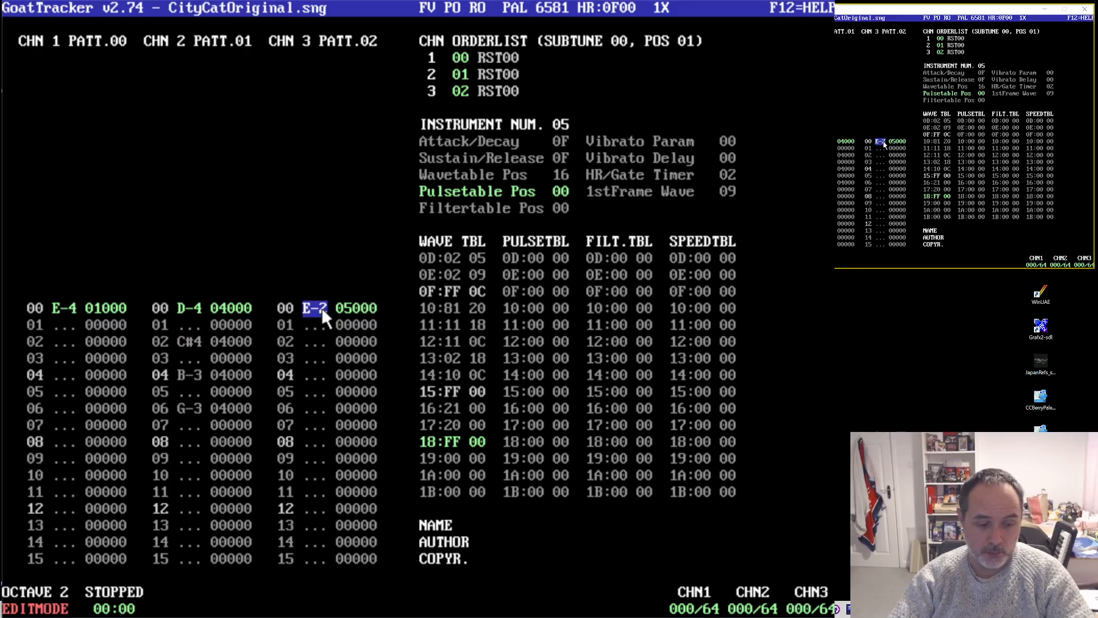
# - Set instrument 05's Sustain/Release to 04 and return to row 00 of pattern 02
pyautogui.press('Down')
pyautogui.press('Down')
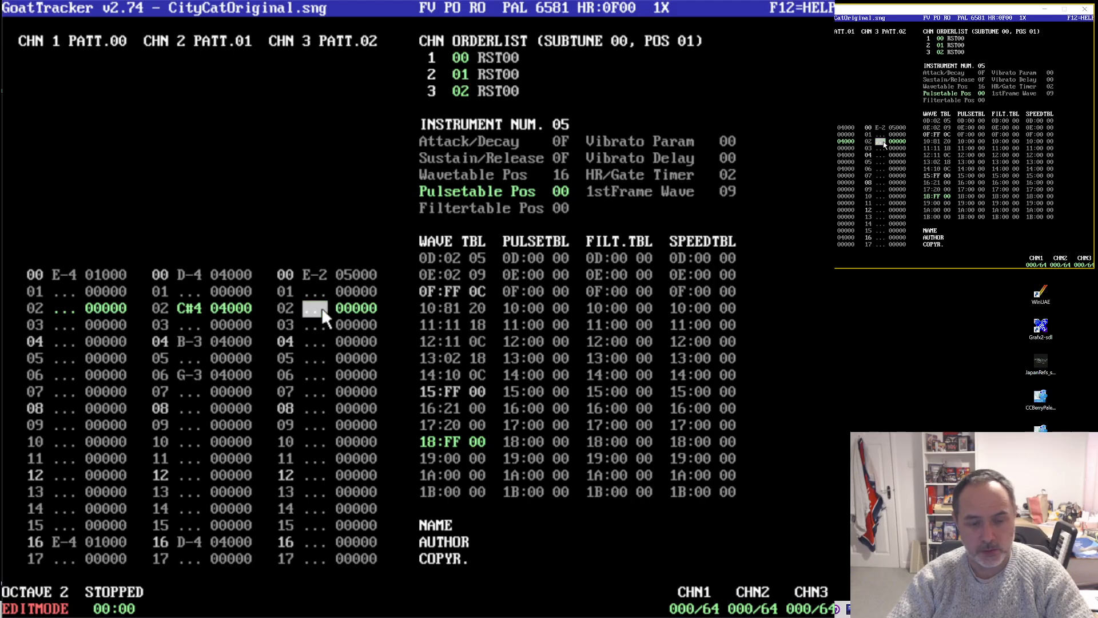
pyautogui.click(554, 159)
pyautogui.write('04')
pyautogui.click(330, 270)
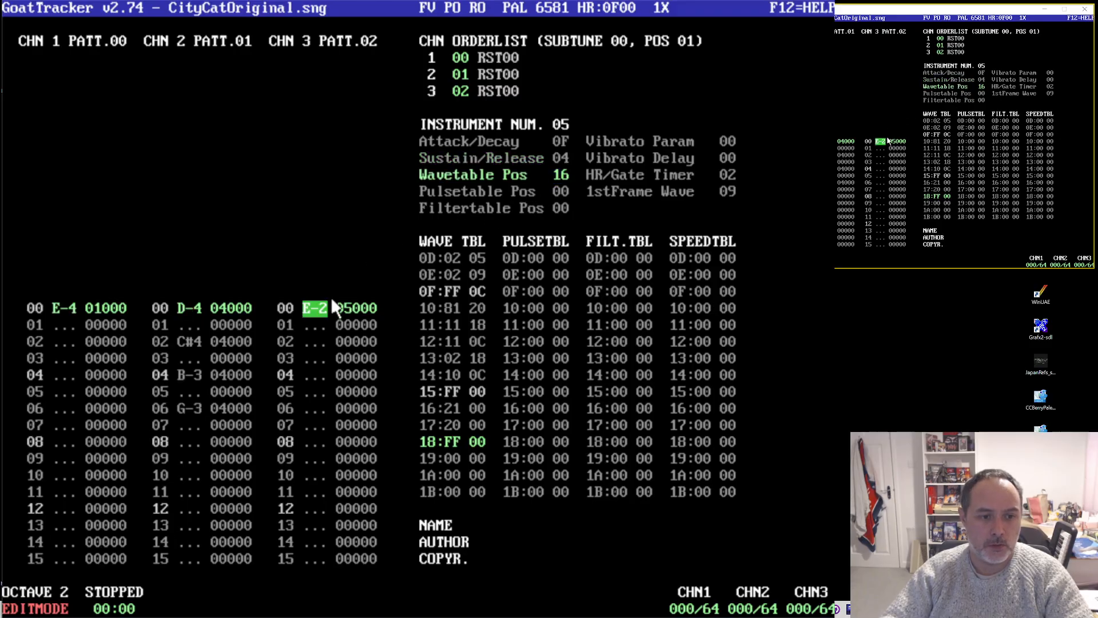
# - Enter E-2 in row 02 and, after lowering the octave to 1, B-1 in row 06 of pattern 02
pyautogui.press('Down')
pyautogui.press('Down')
pyautogui.press('c')
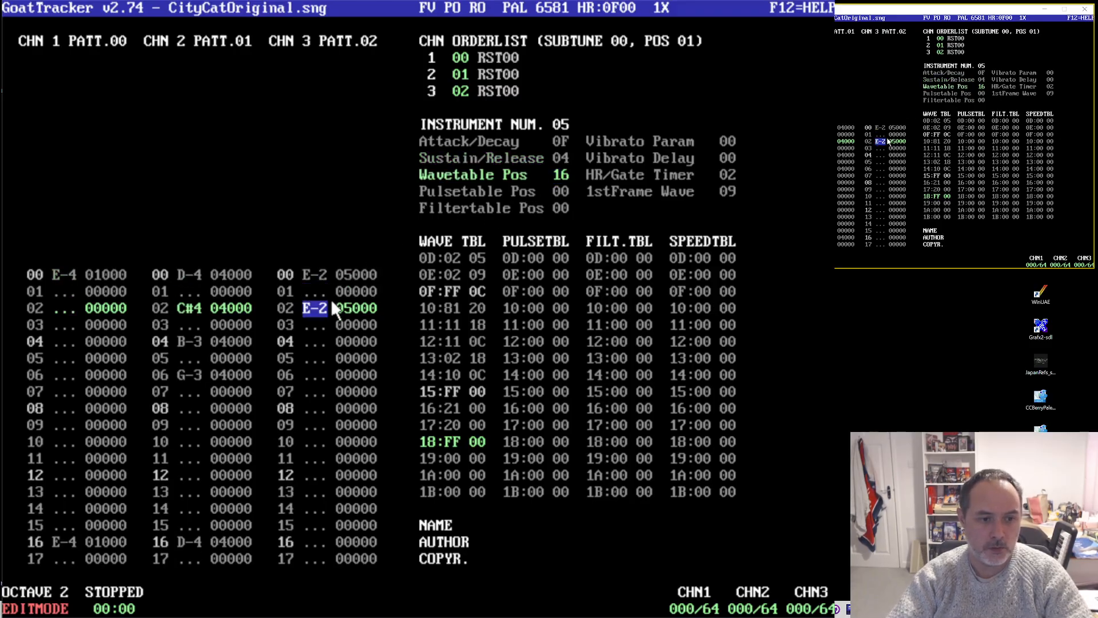
pyautogui.press('Down')
pyautogui.press('Down')
pyautogui.press('Down')
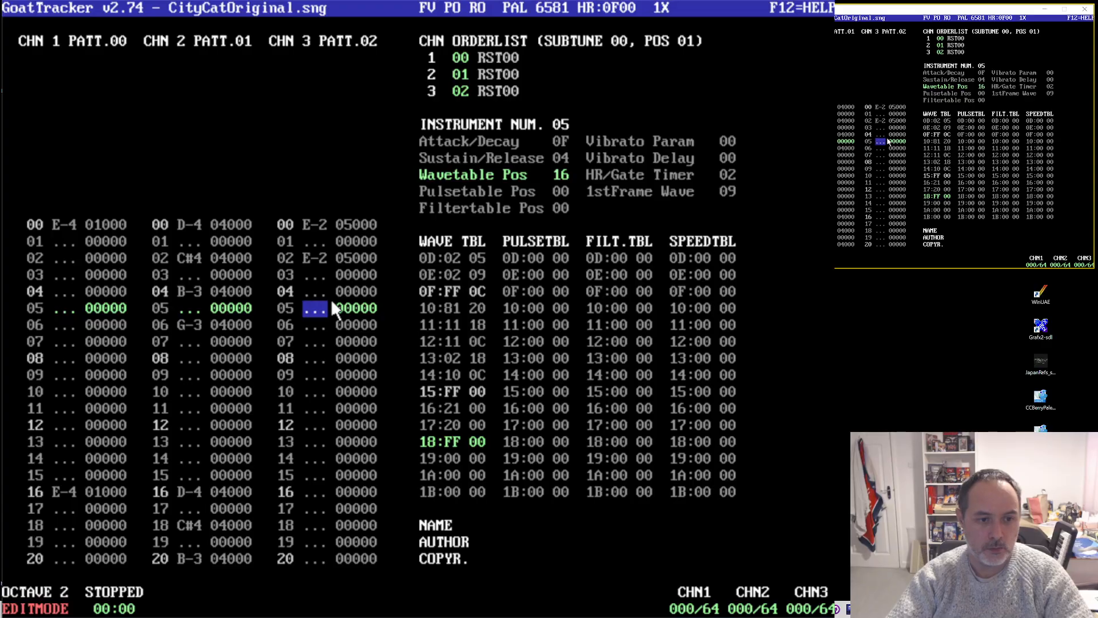
pyautogui.press('Down')
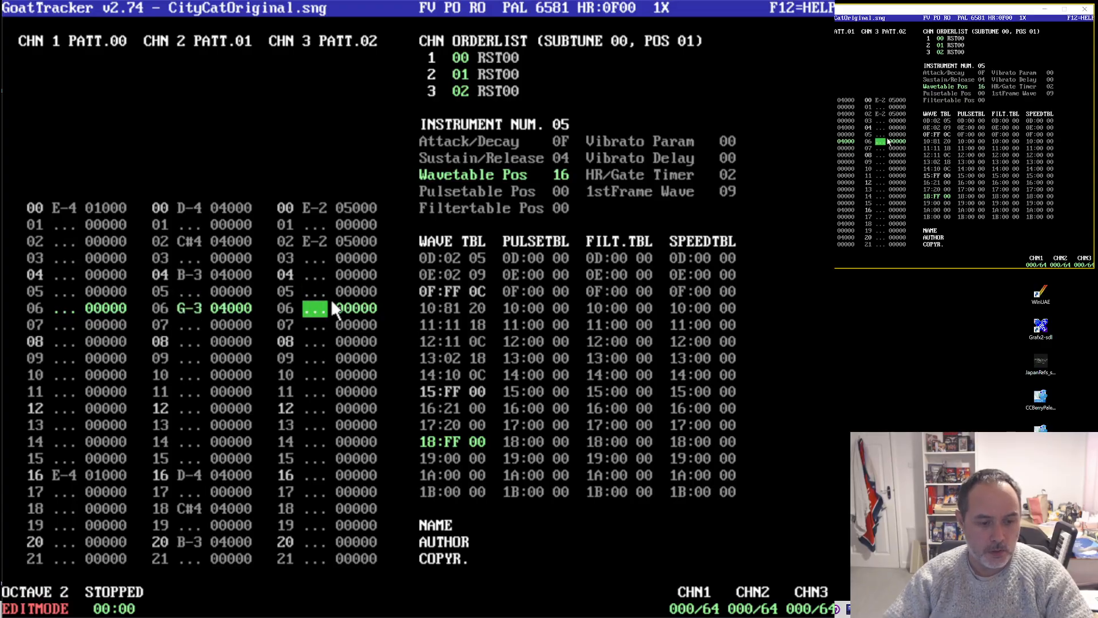
pyautogui.click(67, 589)
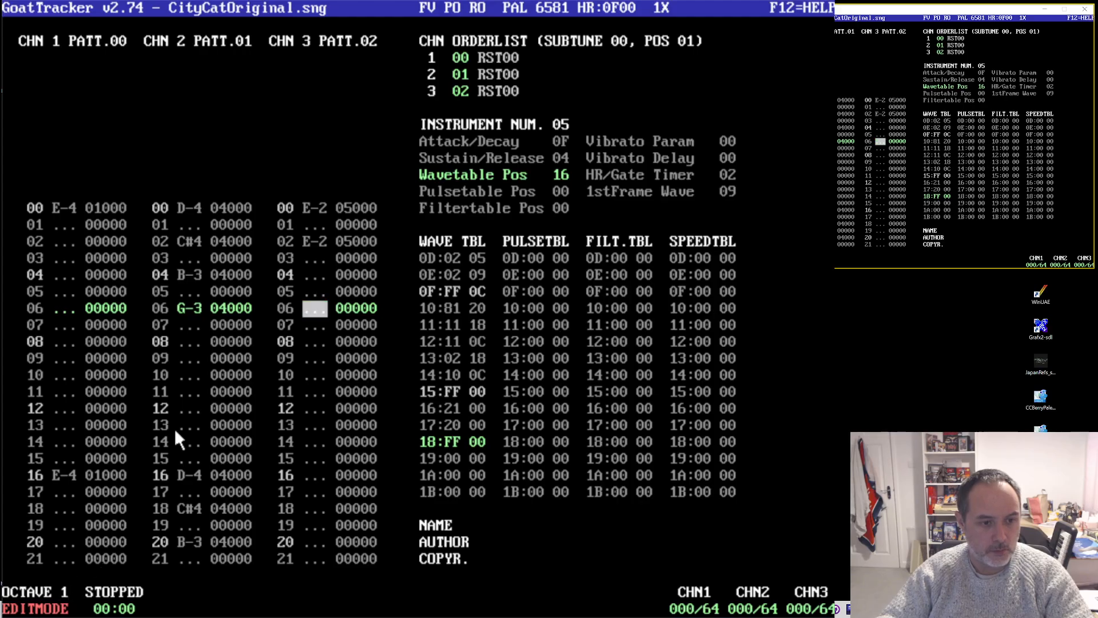
pyautogui.press('q')
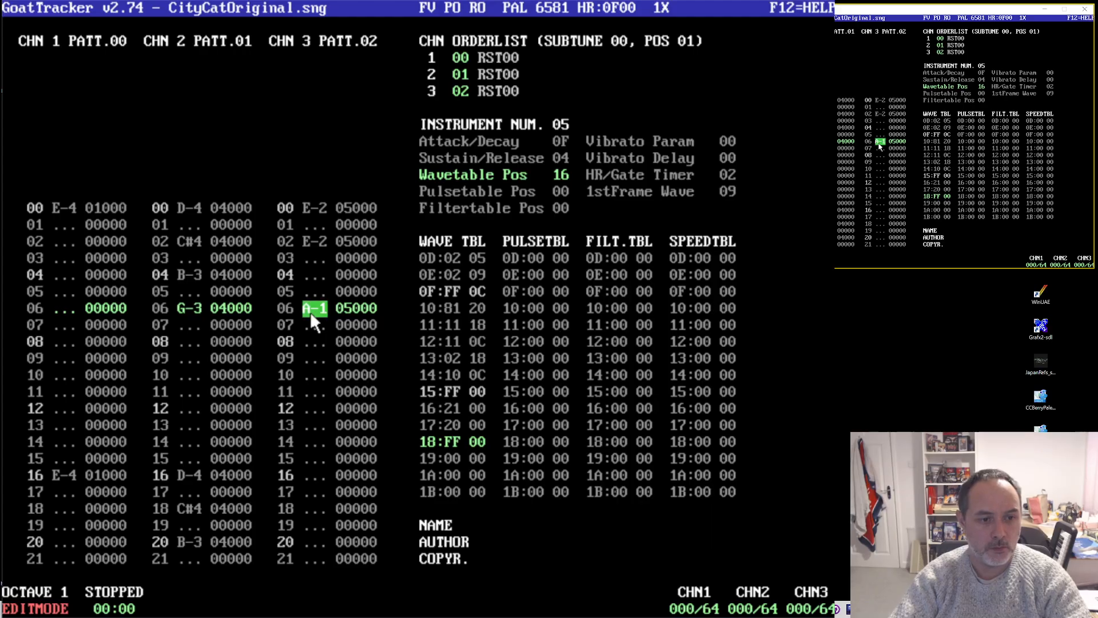
pyautogui.press('Down')
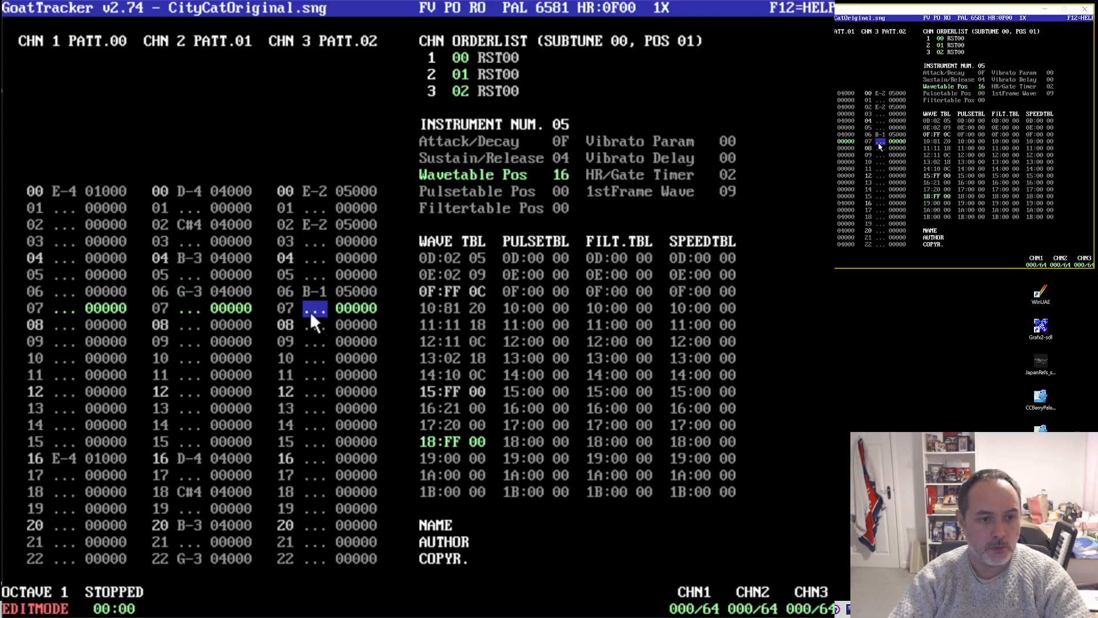
# - Enter D-2 in row 08 and E-2 in row 10 of pattern 02 with instrument 05
pyautogui.press('Down')
pyautogui.press('w')
pyautogui.press('Down')
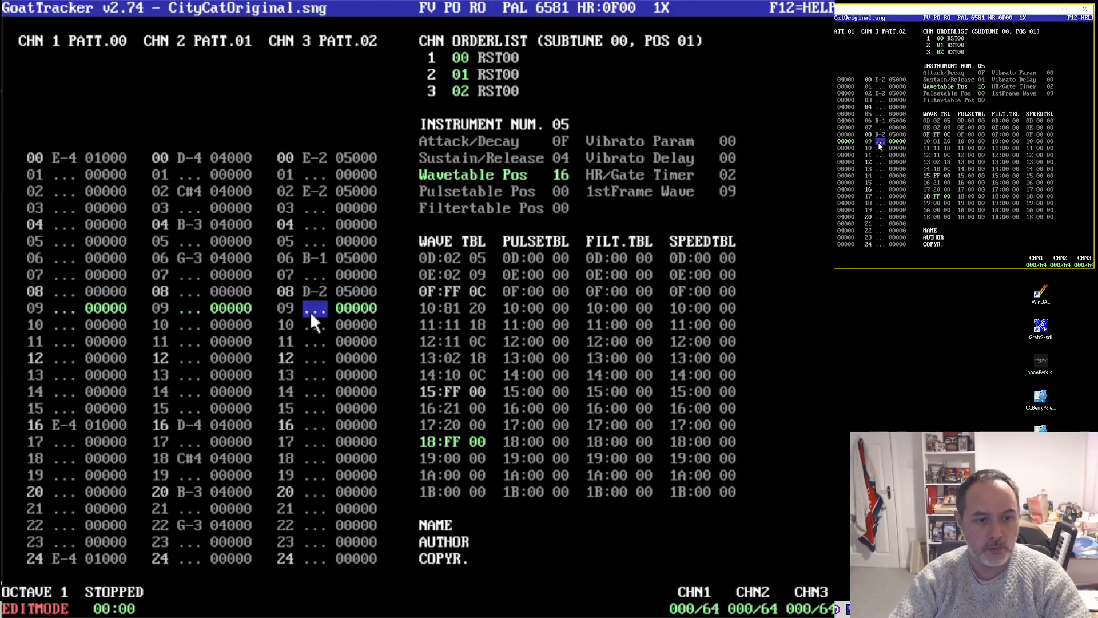
pyautogui.press('Down')
pyautogui.press('r')
# - While the song plays, shift the channel 3 notes up in pattern 02 so D-2 sits in row 07 and E-2 in row 08
pyautogui.press('F1')
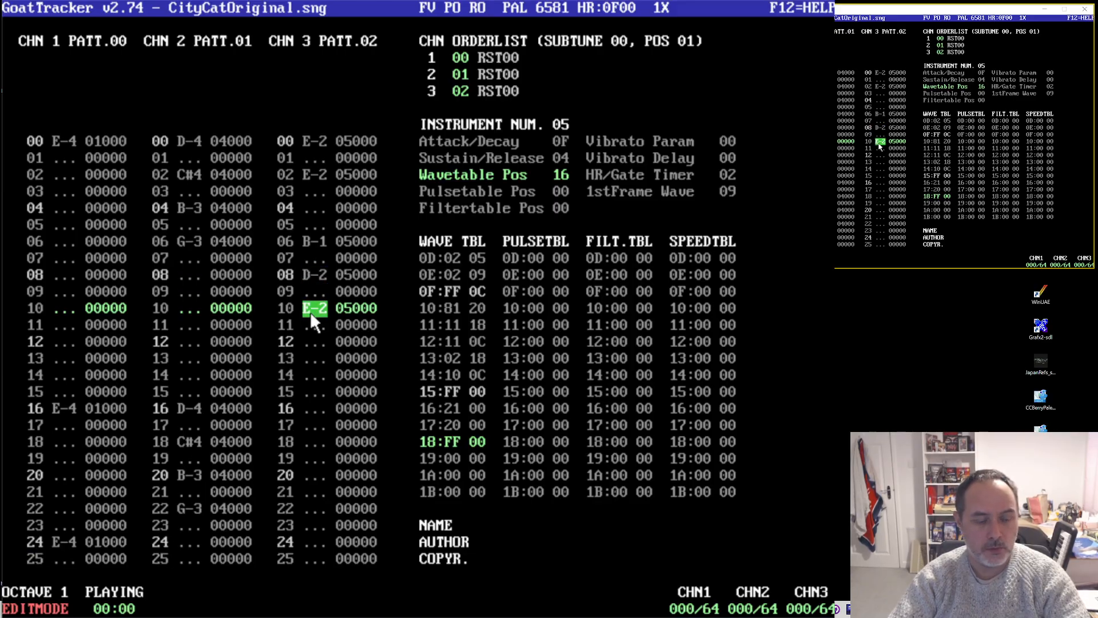
pyautogui.press('Up')
pyautogui.press('Up')
pyautogui.press('Up')
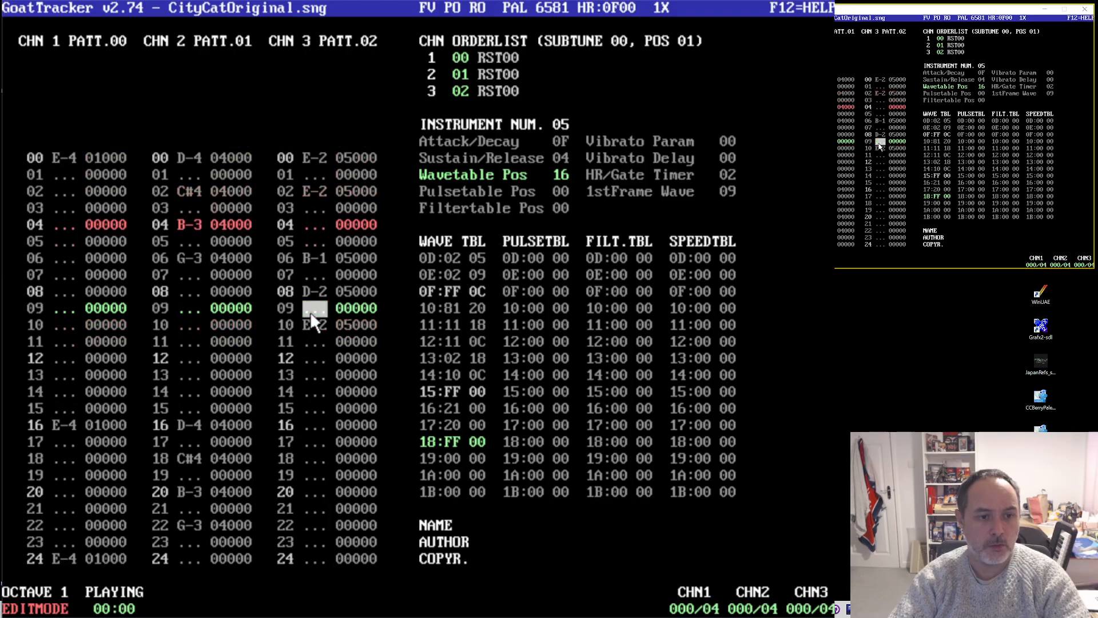
pyautogui.press('Delete')
pyautogui.press('Down')
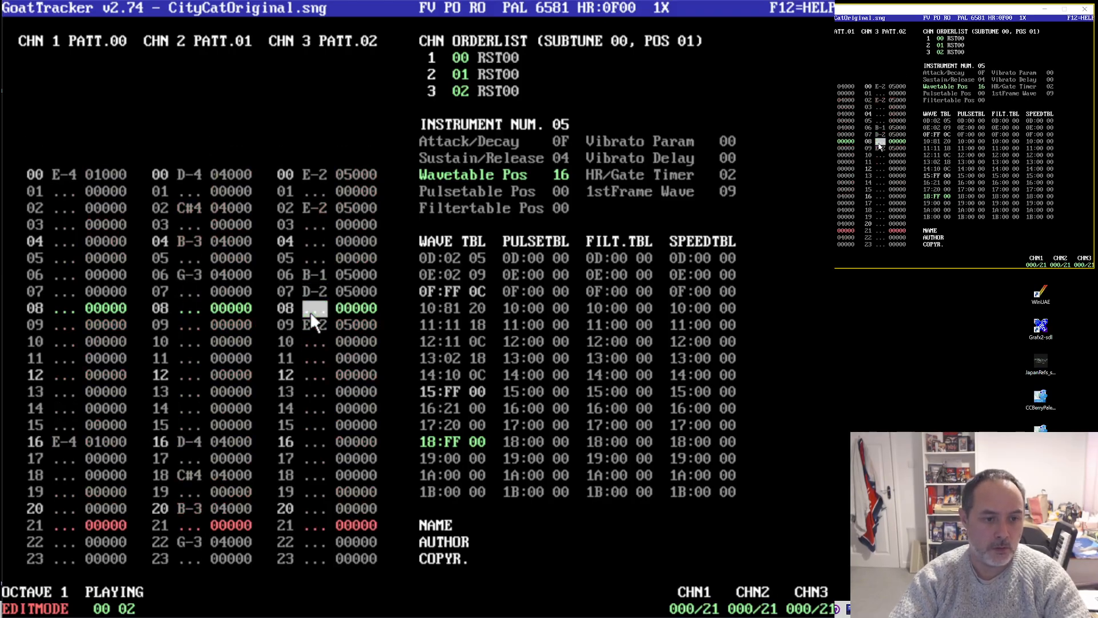
pyautogui.press('Delete')
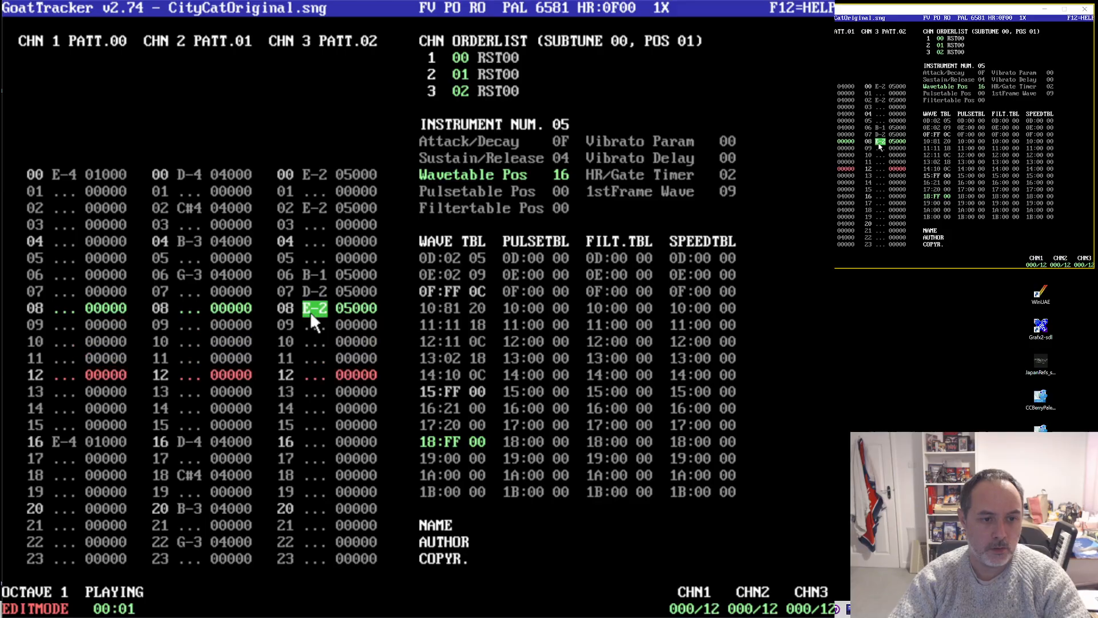
# - Enter E-2 in row 10 of pattern 02 with instrument 05 and restart playback from the beginning
pyautogui.press('Down')
pyautogui.press('Down')
pyautogui.press('r')
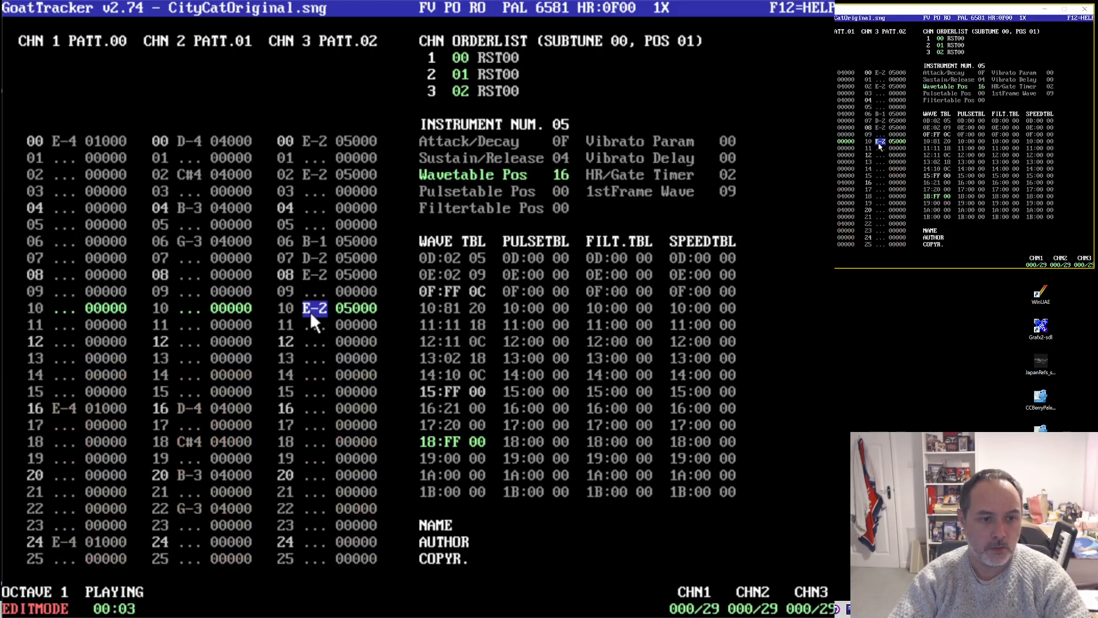
pyautogui.press('e')
pyautogui.press('Down')
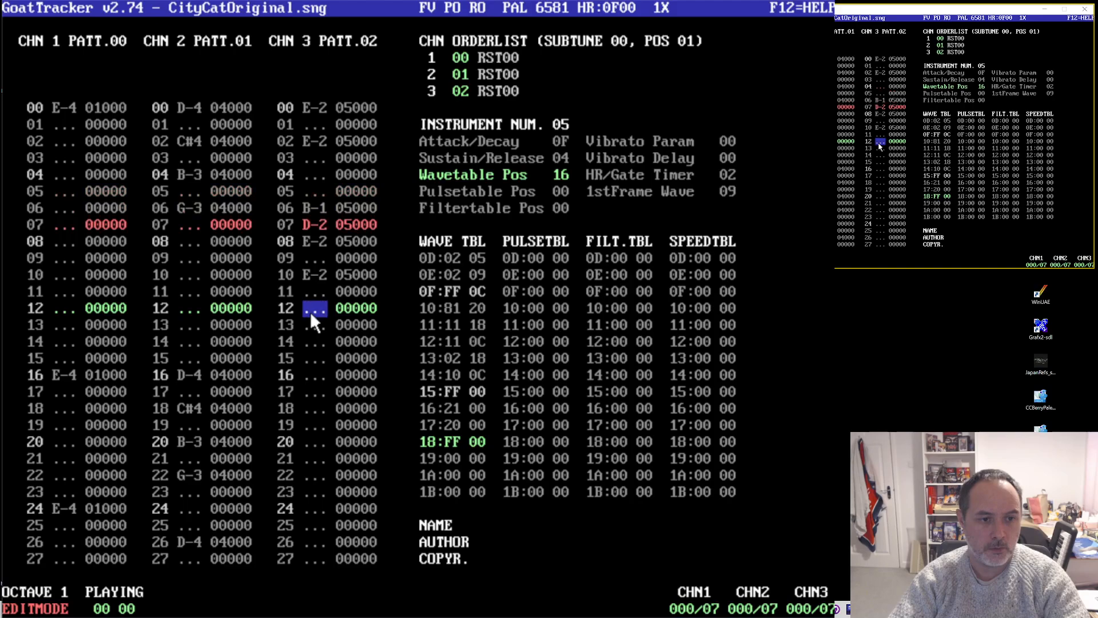
pyautogui.press('F1')
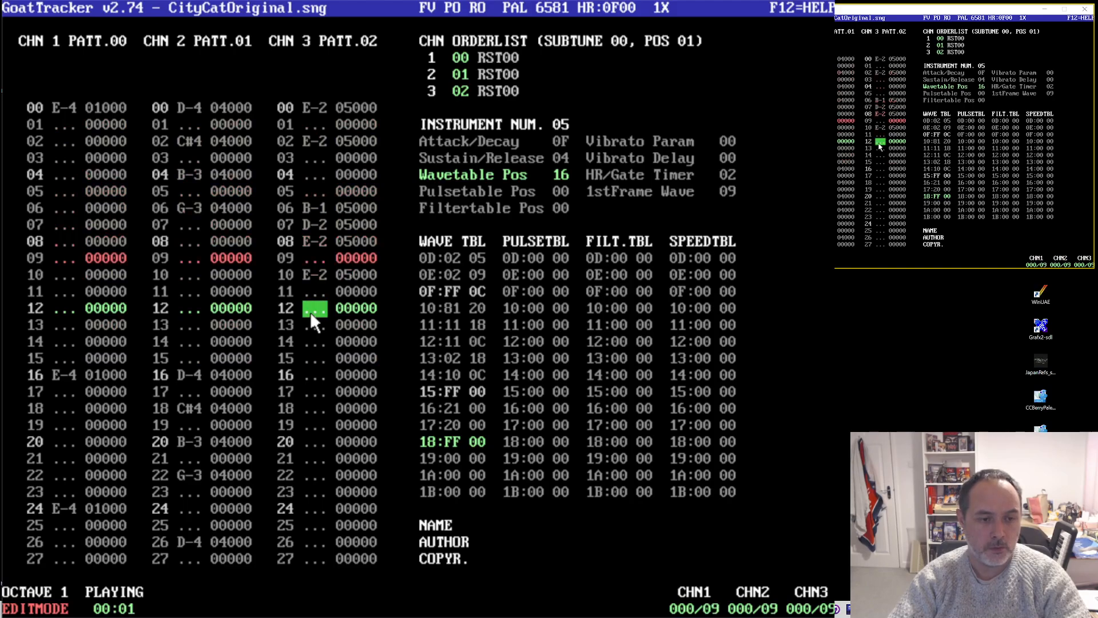
pyautogui.press('r')
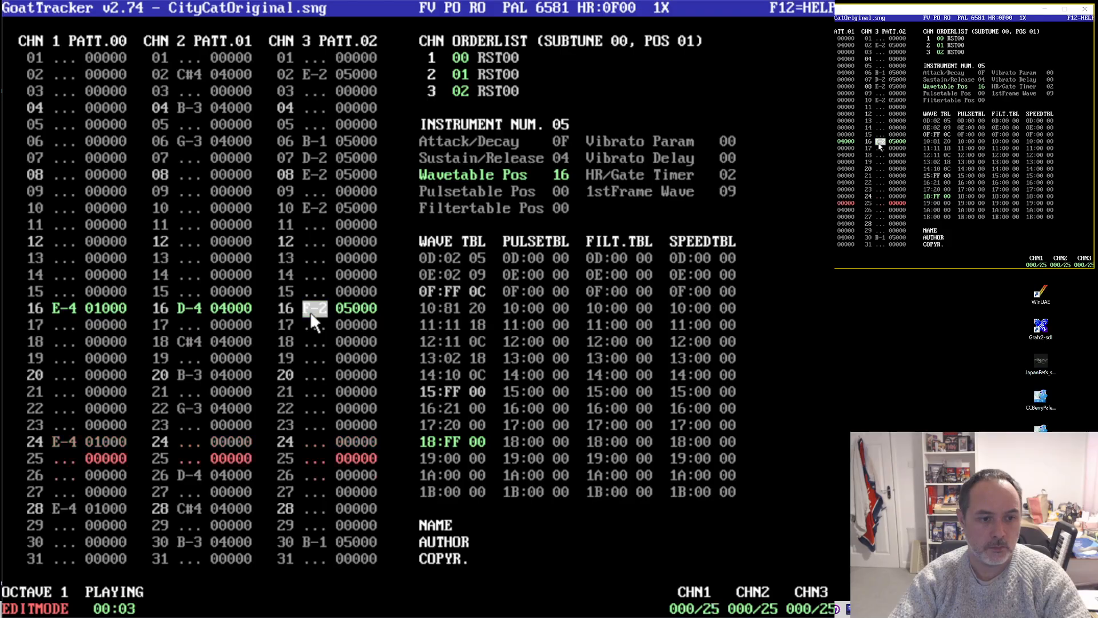
pyautogui.press('Up')
pyautogui.press('e')
pyautogui.press('Delete')
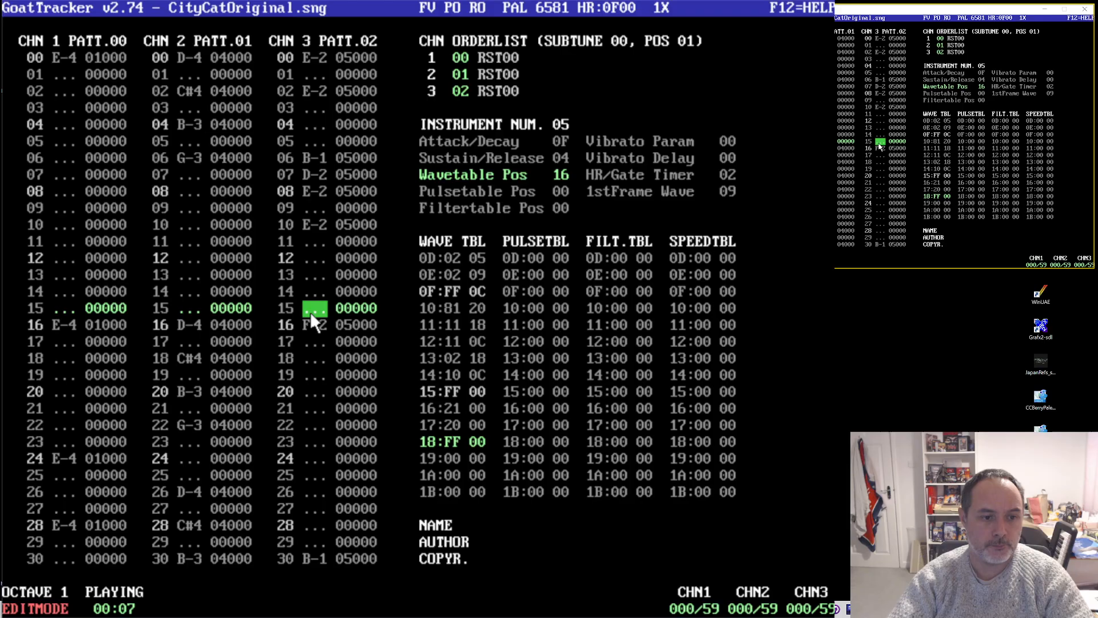
pyautogui.press('Insert')
# - Copy rows 00 to 10 of channel 3's pattern 02 and paste them starting at row 16
pyautogui.press('Up')
pyautogui.press('Up')
pyautogui.press('Up')
pyautogui.press('Up')
pyautogui.press('Up')
pyautogui.hotkey('shift', 'Up')
pyautogui.hotkey('shift', 'Up')
pyautogui.hotkey('shift', 'Up')
pyautogui.hotkey('shift', 'Up')
pyautogui.hotkey('shift', 'Up')
pyautogui.hotkey('shift', 'Up')
pyautogui.hotkey('shift', 'Up')
pyautogui.hotkey('shift', 'Up')
pyautogui.hotkey('shift', 'Up')
pyautogui.hotkey('shift', 'Up')
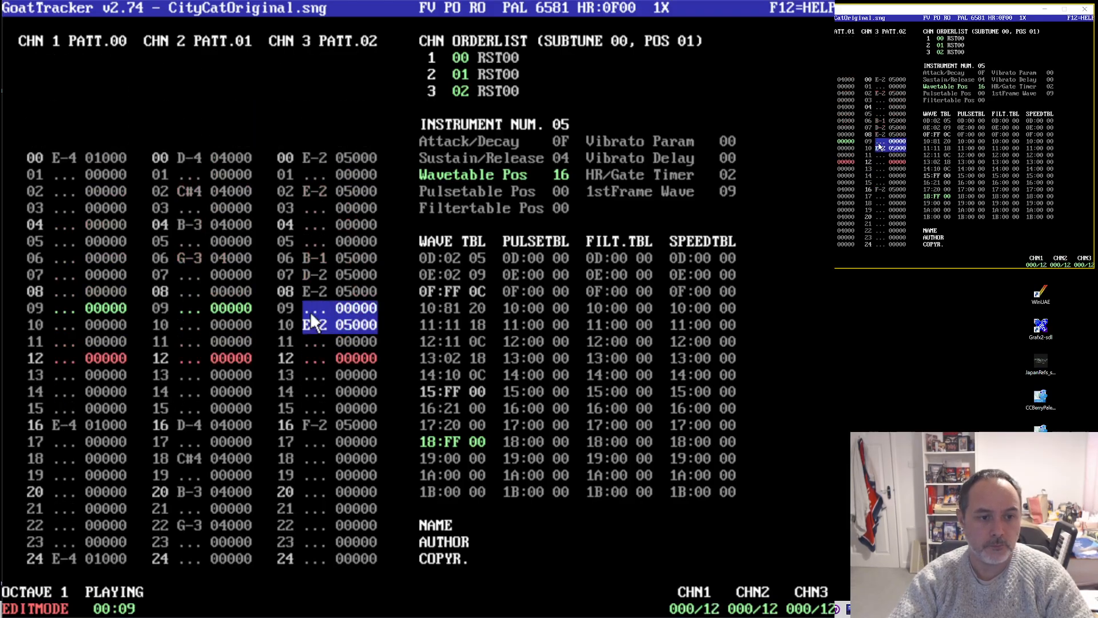
pyautogui.hotkey('shift', 'c')
pyautogui.press('Down')
pyautogui.press('Down')
pyautogui.press('Down')
pyautogui.press('Down')
pyautogui.press('Down')
pyautogui.press('Down')
pyautogui.press('Down')
pyautogui.press('Down')
pyautogui.press('Down')
pyautogui.press('Down')
pyautogui.press('Down')
pyautogui.press('Down')
pyautogui.press('Down')
pyautogui.press('Down')
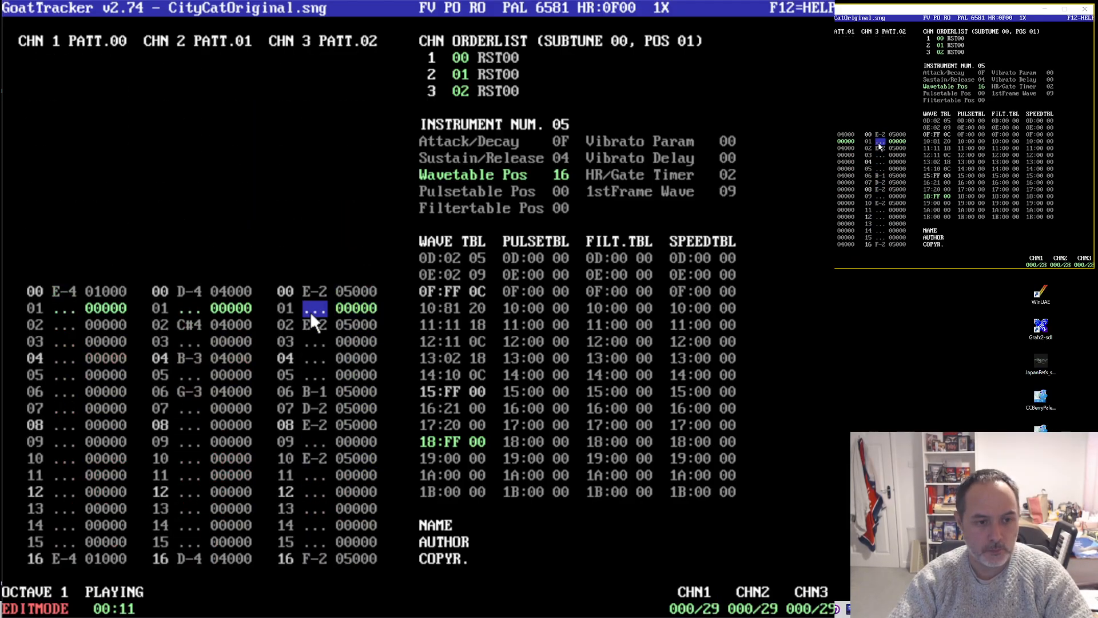
pyautogui.press('Down')
pyautogui.press('Down')
pyautogui.hotkey('shift', 'v')
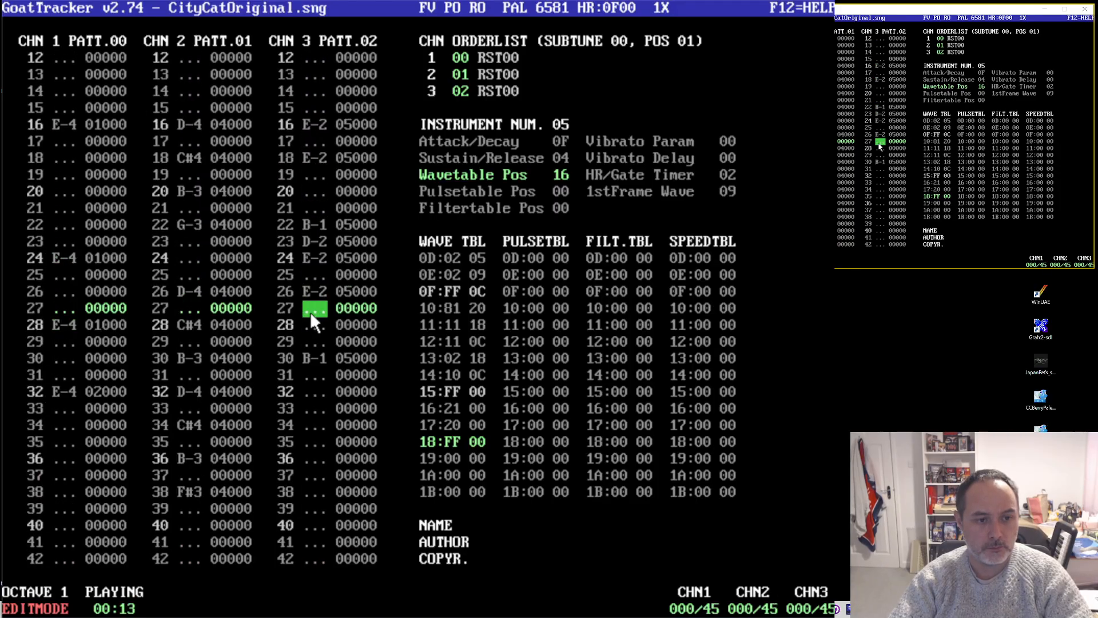
# - Play the song from the start in jam mode to audition the bass line against the other channels, then stop playback
pyautogui.press('Down')
pyautogui.press('Down')
pyautogui.press('Up')
pyautogui.press('Up')
pyautogui.press('Up')
pyautogui.press('Up')
pyautogui.press('Up')
pyautogui.press('Up')
pyautogui.press('Up')
pyautogui.press('Up')
pyautogui.press('Up')
pyautogui.press('Up')
pyautogui.press('Up')
pyautogui.press('Up')
pyautogui.press('Up')
pyautogui.press('Up')
pyautogui.press('Up')
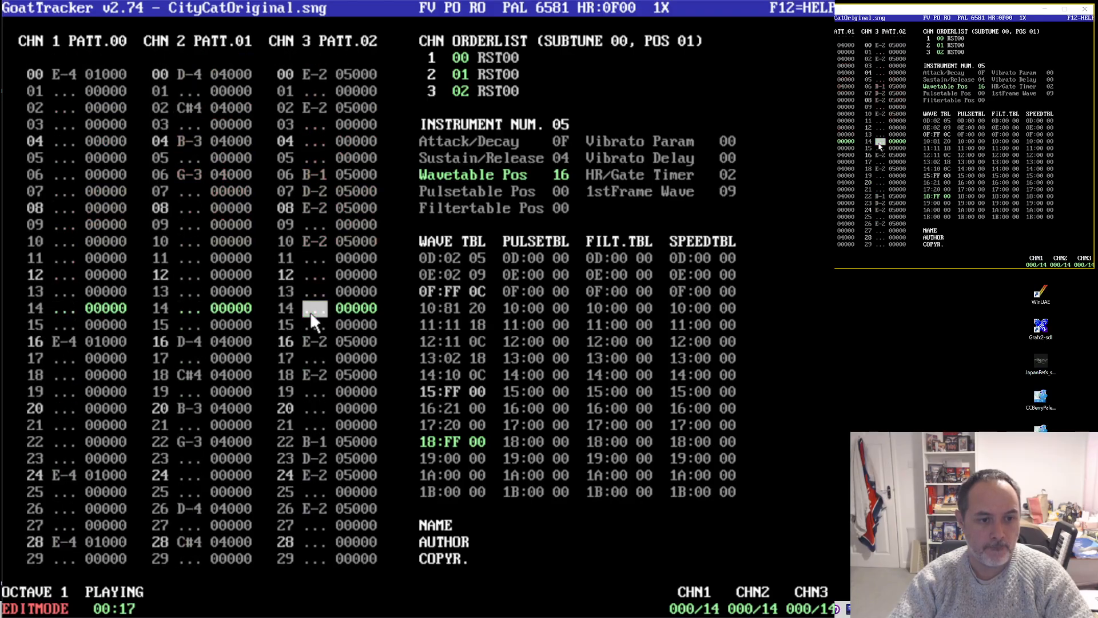
pyautogui.press('Up')
pyautogui.press('Up')
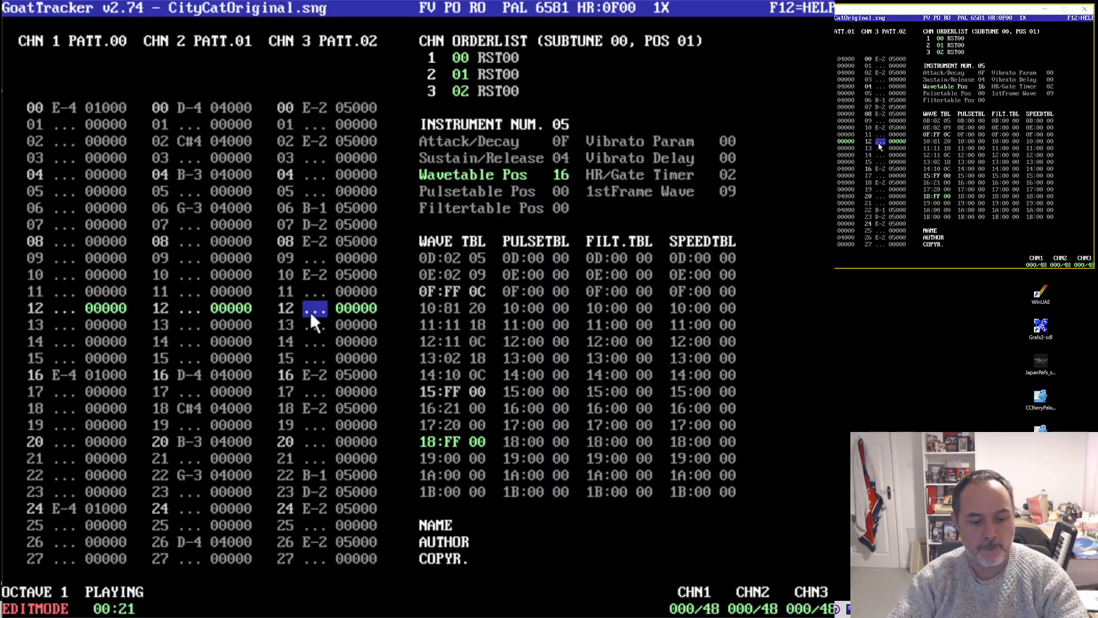
pyautogui.press('F1')
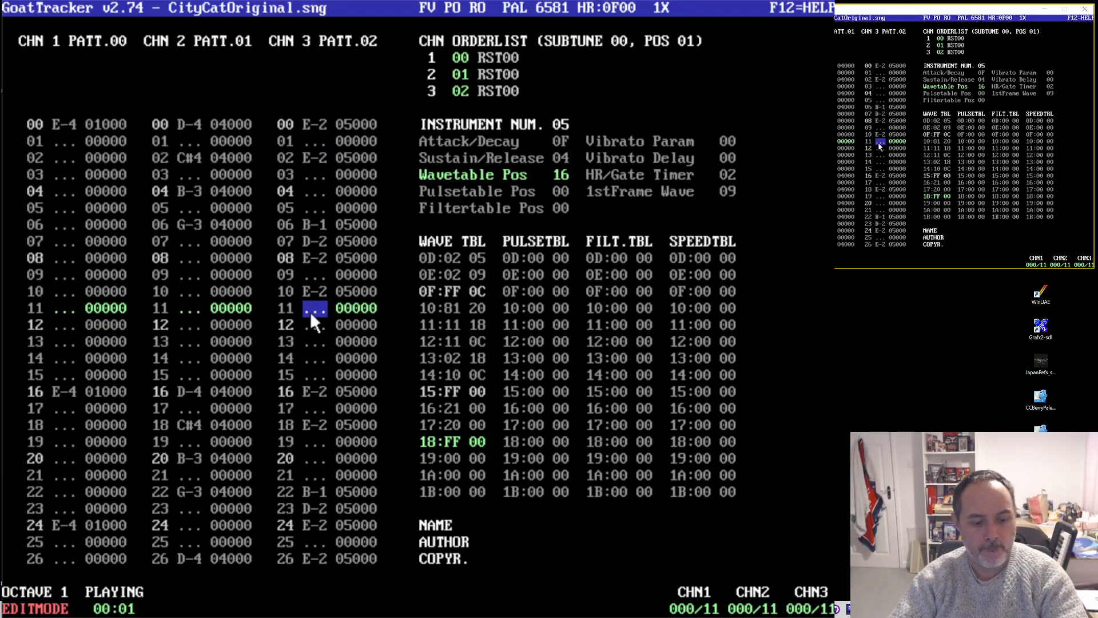
pyautogui.press('space')
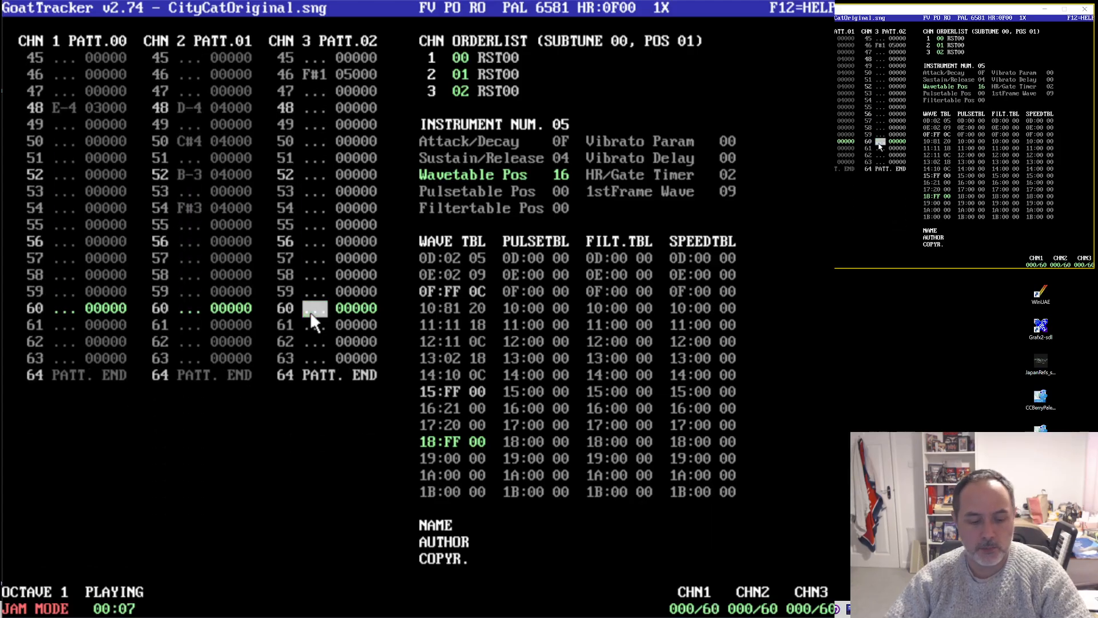
pyautogui.press('F4')
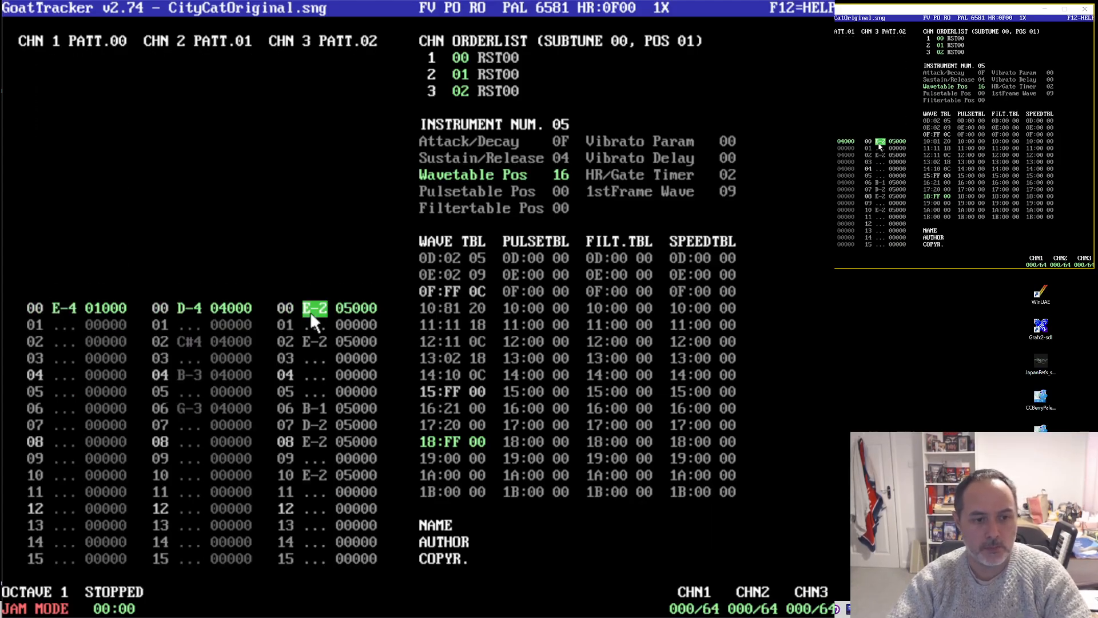
pyautogui.press('F1')
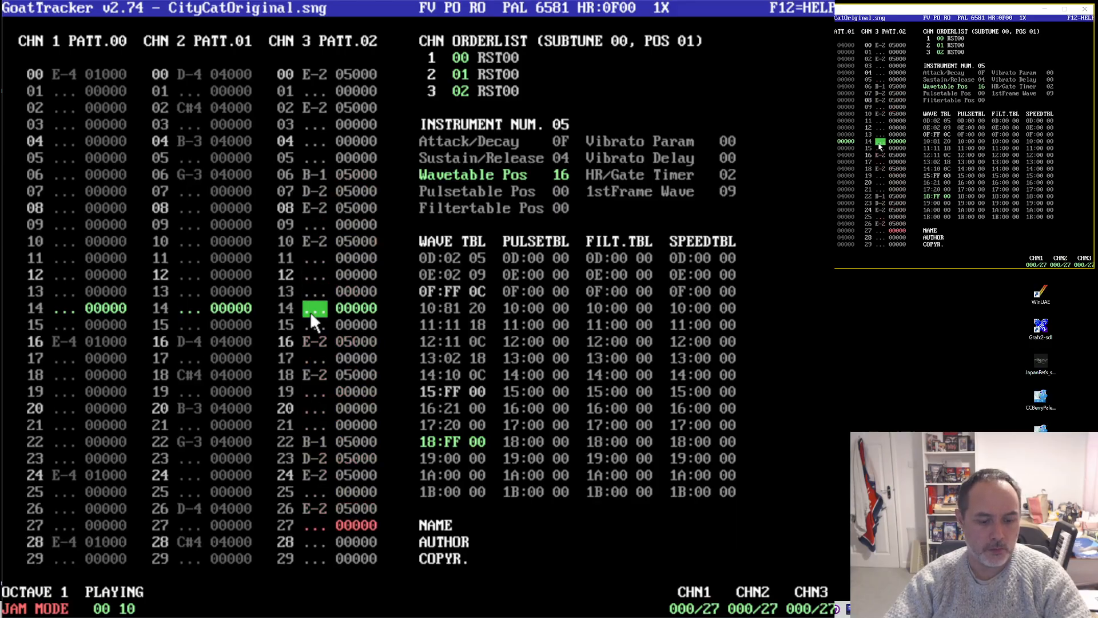
pyautogui.press('F4')
# - Return to edit mode and enter B-1 in row 14 and D-2 in row 15 of pattern 02
pyautogui.press('space')
pyautogui.press('e')
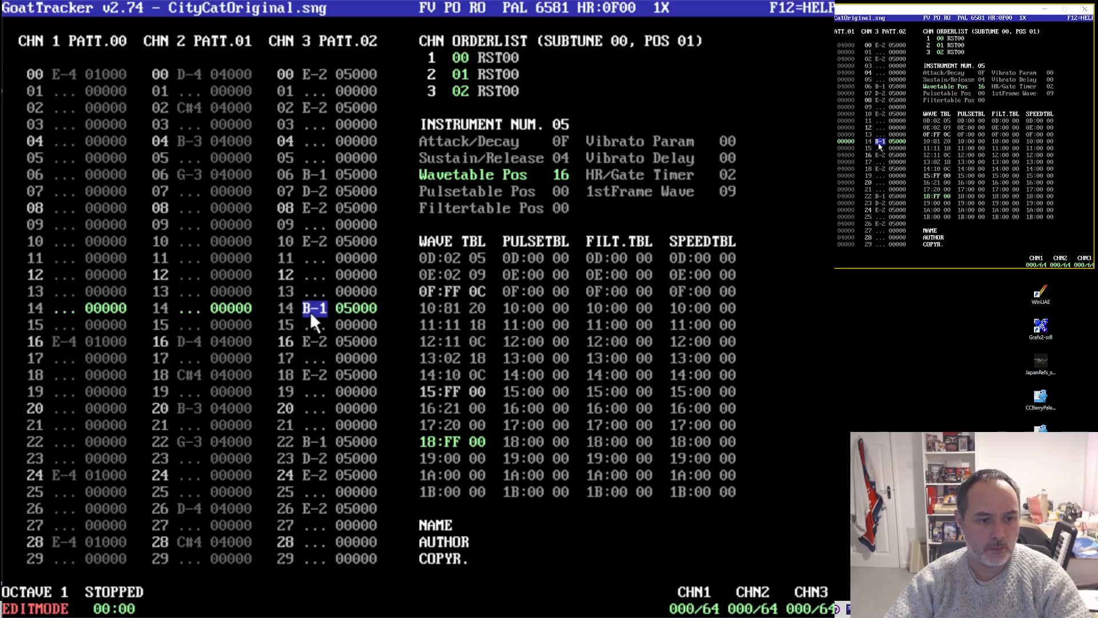
pyautogui.press('Down')
pyautogui.press('q')
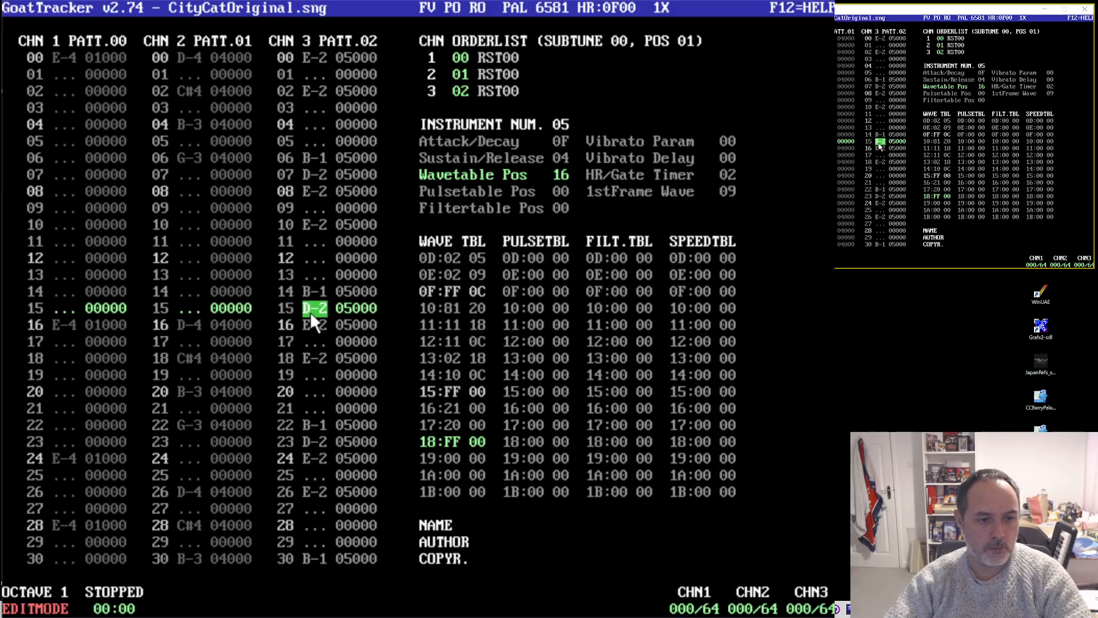
pyautogui.press('w')
# - Enter E-2 in row 30, replacing the existing note, and D-2 in row 31 of pattern 02
pyautogui.press('Down')
pyautogui.press('Down')
pyautogui.press('Down')
pyautogui.press('Down')
pyautogui.press('Down')
pyautogui.press('Down')
pyautogui.press('Down')
pyautogui.press('Down')
pyautogui.press('Down')
pyautogui.press('Down')
pyautogui.press('Down')
pyautogui.press('Down')
pyautogui.press('Down')
pyautogui.press('Down')
pyautogui.press('Down')
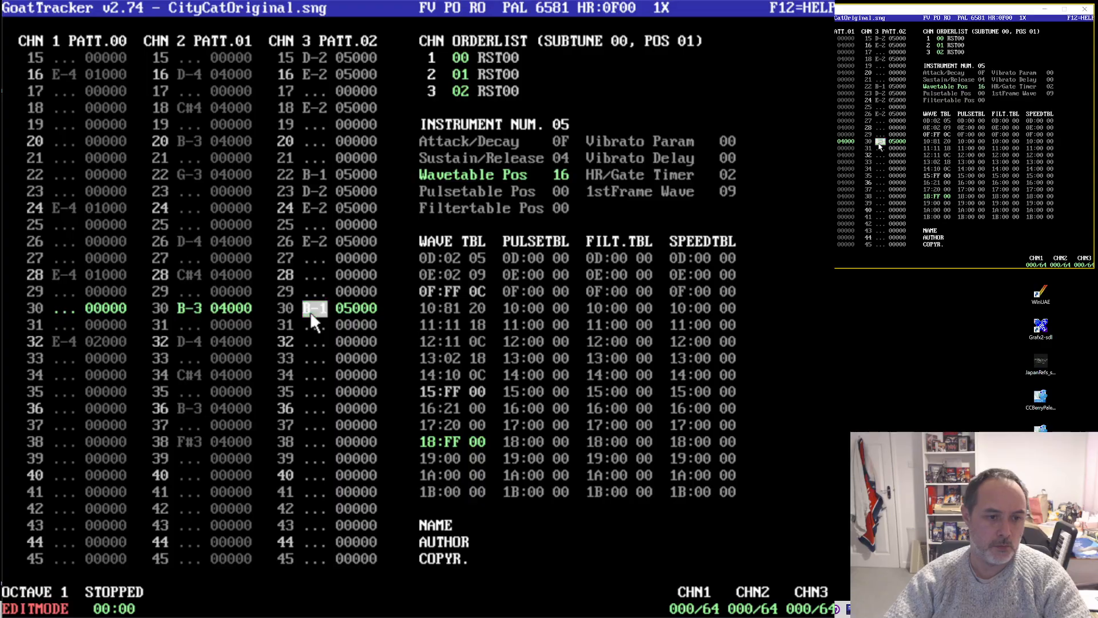
pyautogui.press('e')
pyautogui.press('Down')
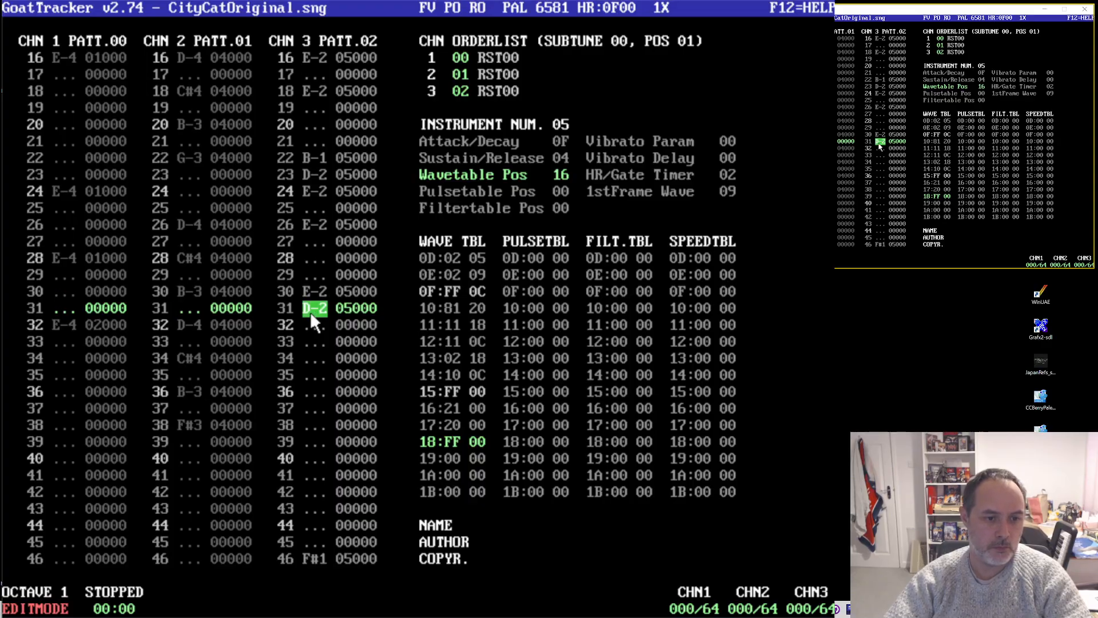
pyautogui.press('w')
# - Enter B-1 in rows 32 and 34 of pattern 02 with instrument 05
pyautogui.press('Down')
pyautogui.press('n')
pyautogui.press('m')
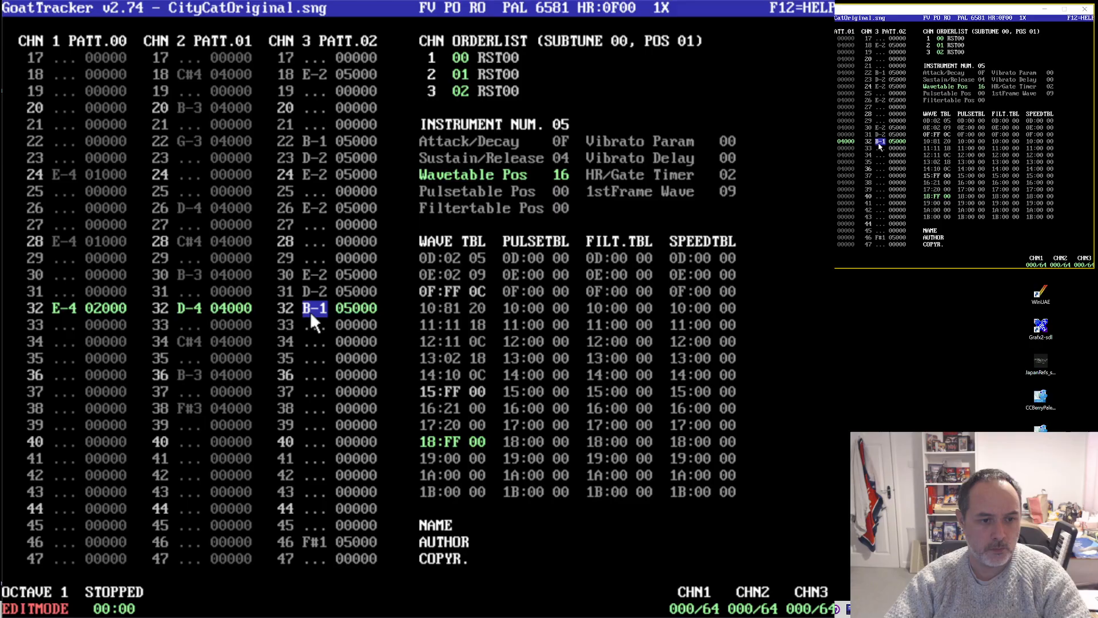
pyautogui.press('Down')
pyautogui.press('Down')
pyautogui.press('m')
pyautogui.press('Down')
pyautogui.press('Down')
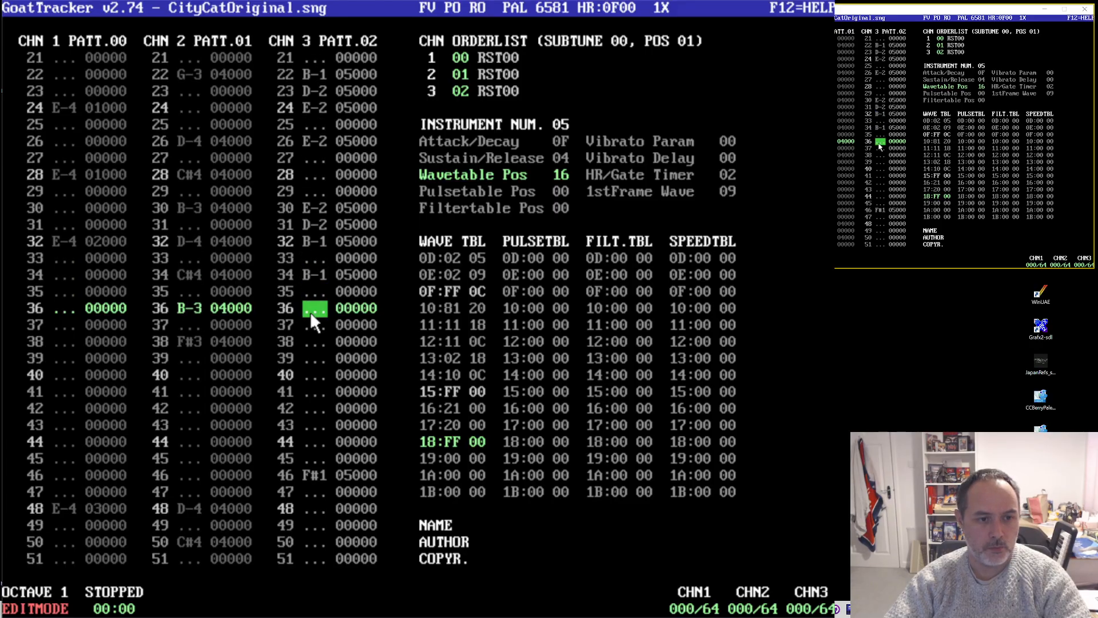
# - Examine the note spacing of the preceding bass phrase from row 36 back to about row 22 of pattern 02
pyautogui.press('Down')
pyautogui.press('Up')
pyautogui.press('Up')
pyautogui.press('Up')
pyautogui.press('Up')
pyautogui.press('Up')
pyautogui.press('Up')
pyautogui.press('Up')
pyautogui.press('Up')
pyautogui.press('Up')
pyautogui.press('Up')
pyautogui.press('Up')
pyautogui.press('Up')
pyautogui.press('Up')
pyautogui.press('Up')
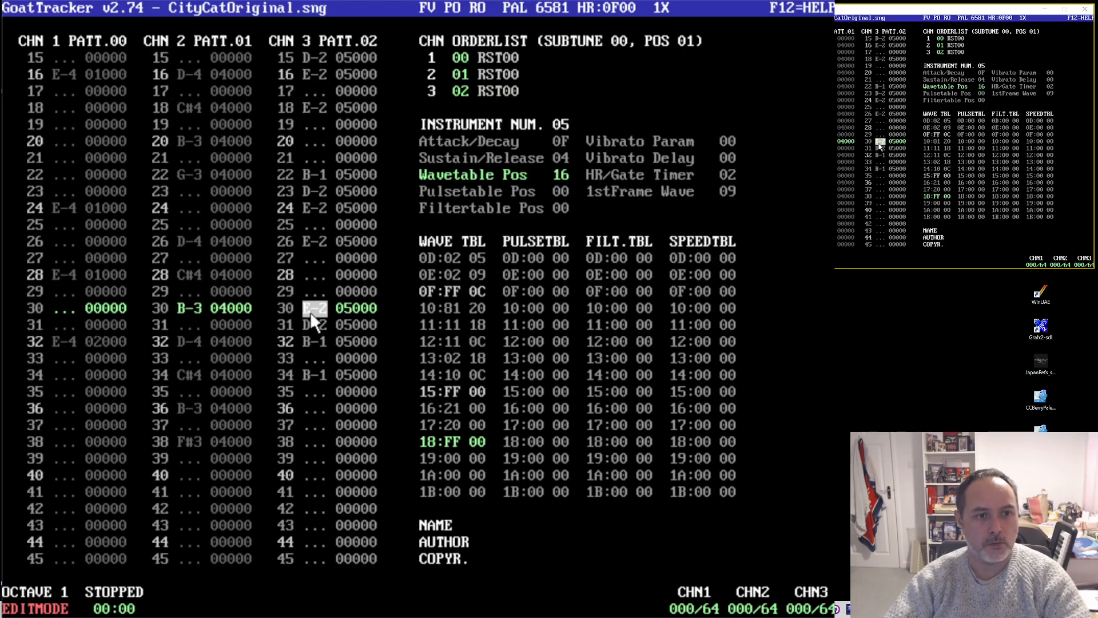
# - Enter F#1 in row 38, A-1 in row 39, and B-1 in rows 40 and 42 of pattern 02
pyautogui.press('Down')
pyautogui.press('Down')
pyautogui.press('Down')
pyautogui.press('Down')
pyautogui.press('Down')
pyautogui.press('Down')
pyautogui.press('Down')
pyautogui.press('Down')
pyautogui.press('Down')
pyautogui.press('Down')
pyautogui.press('Down')
pyautogui.press('Down')
pyautogui.press('Down')
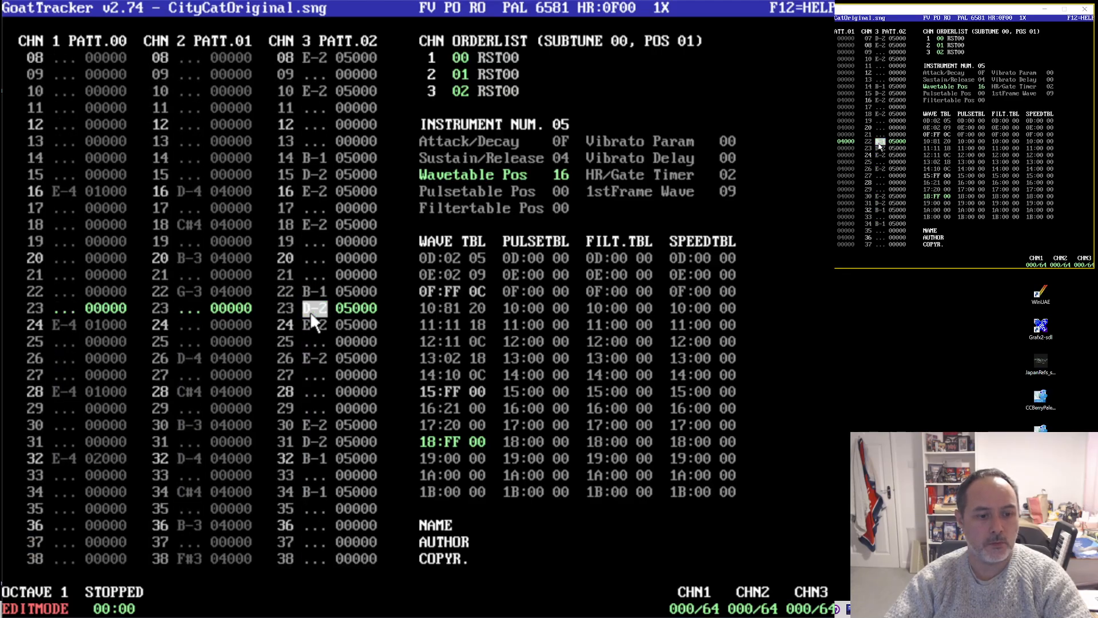
pyautogui.press('Down')
pyautogui.press('Down')
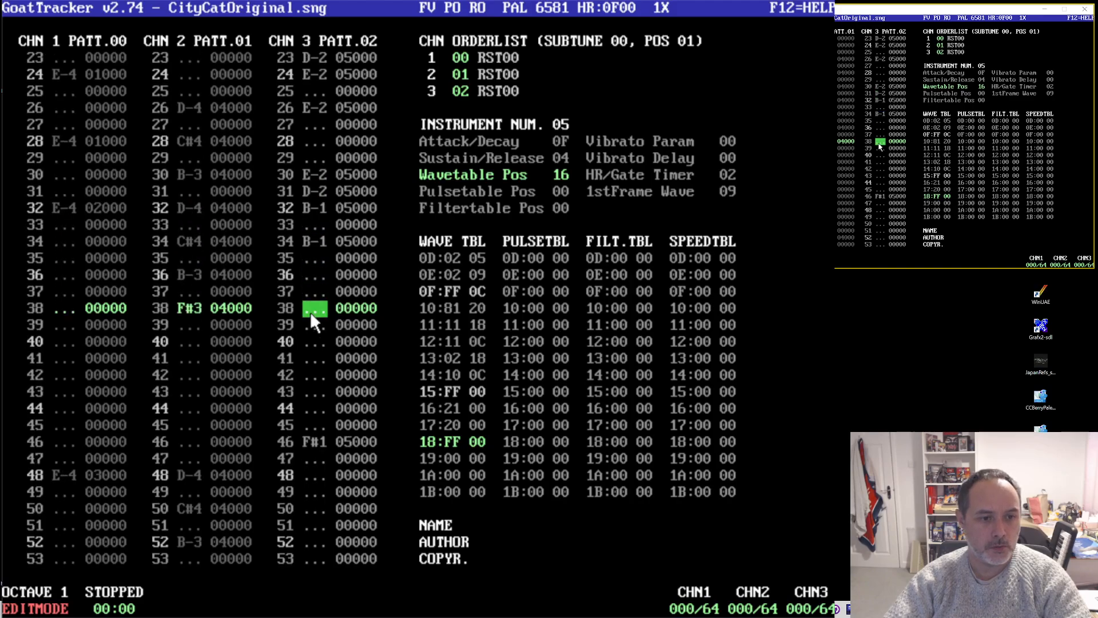
pyautogui.press('c')
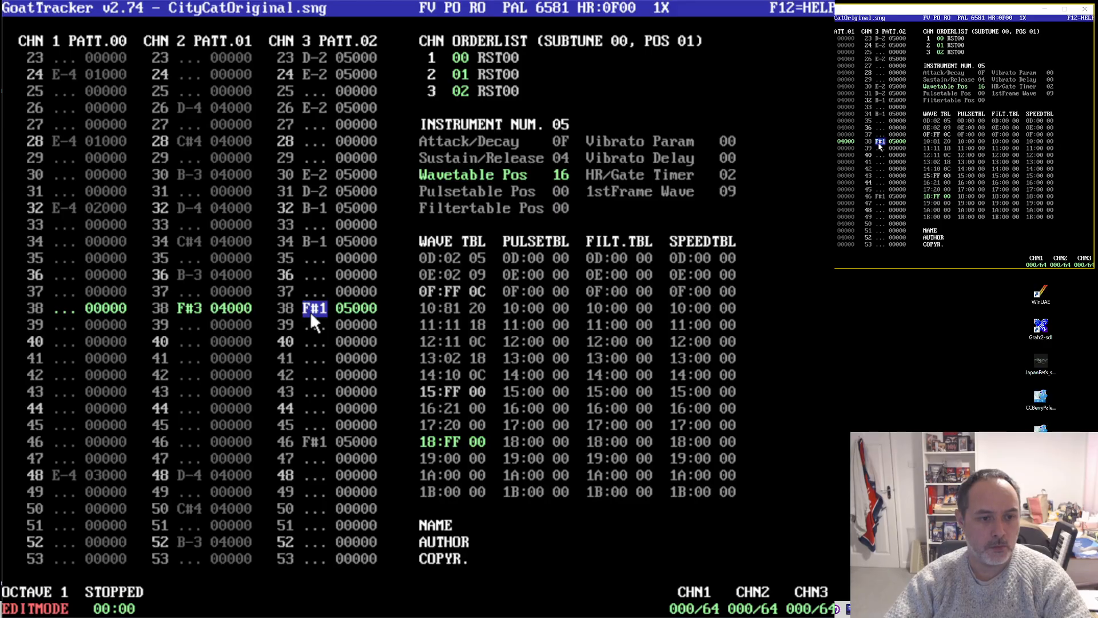
pyautogui.press('Down')
pyautogui.press('n')
pyautogui.press('Down')
pyautogui.press('m')
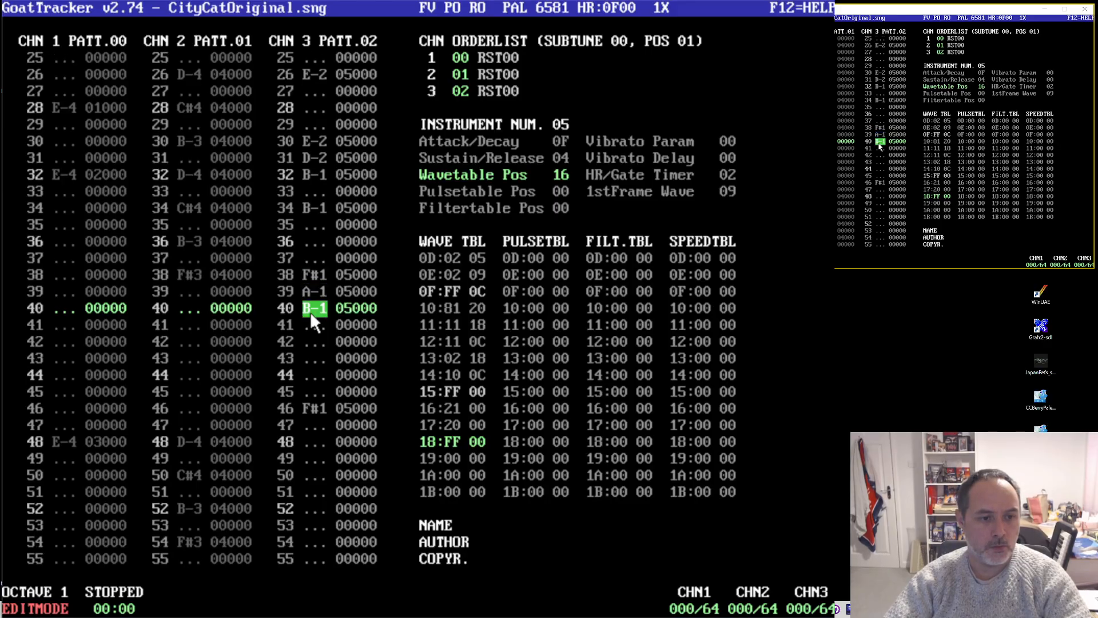
pyautogui.press('Down')
pyautogui.press('Down')
pyautogui.press('m')
# - Enter A-1 in row 47 and B-1 in row 48 of pattern 02 with instrument 05
pyautogui.press('Down')
pyautogui.press('Down')
pyautogui.press('Down')
pyautogui.press('Down')
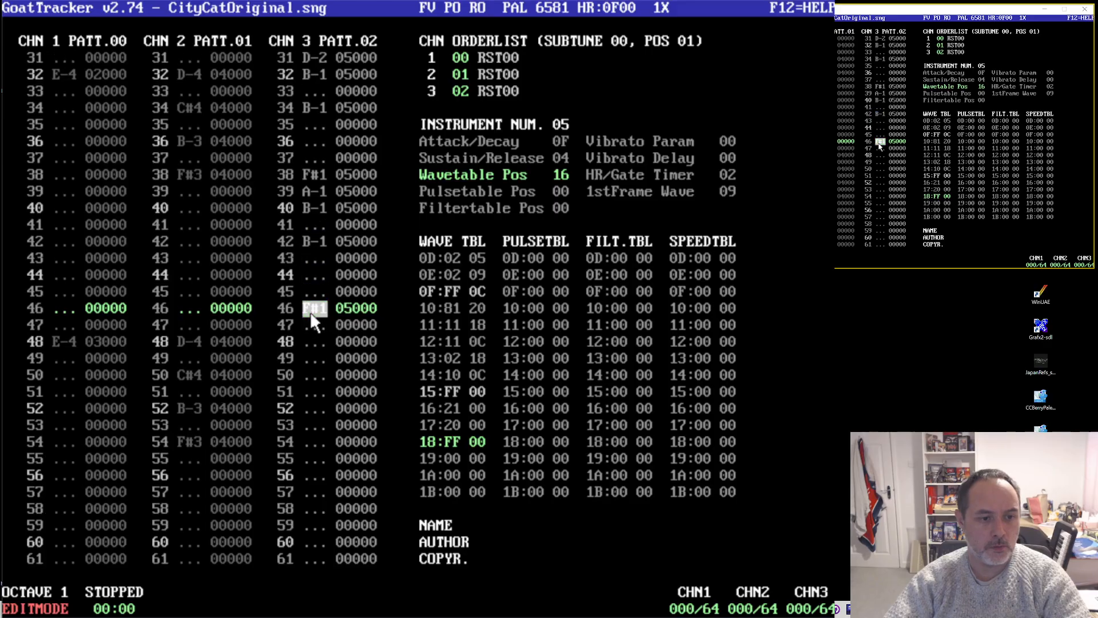
pyautogui.press('Down')
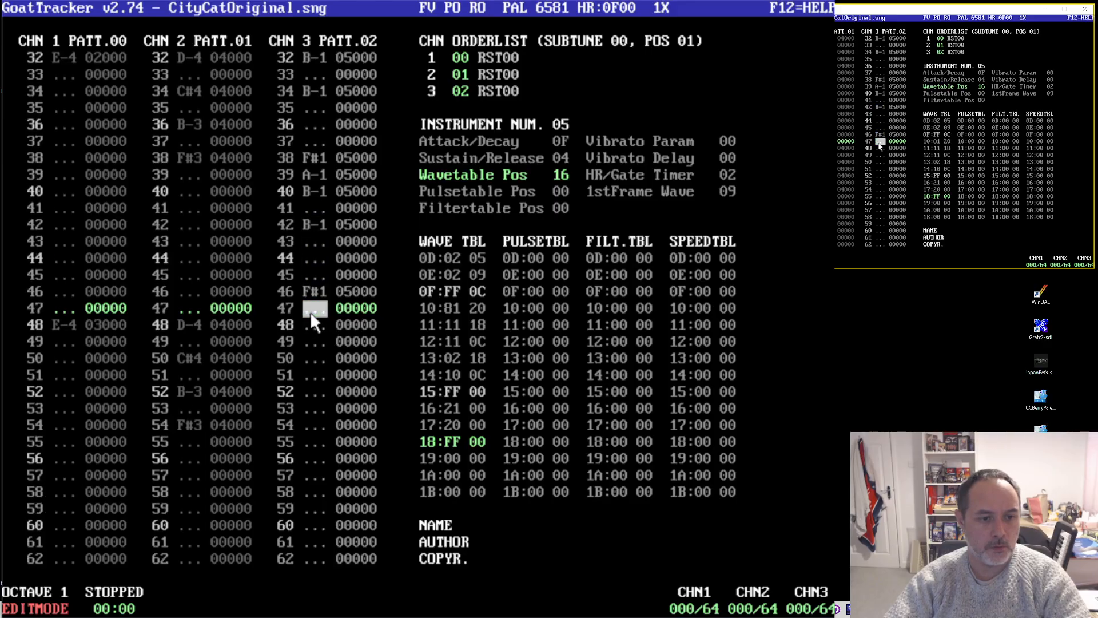
pyautogui.press('n')
pyautogui.press('Down')
pyautogui.press('m')
pyautogui.press('Down')
pyautogui.press('Down')
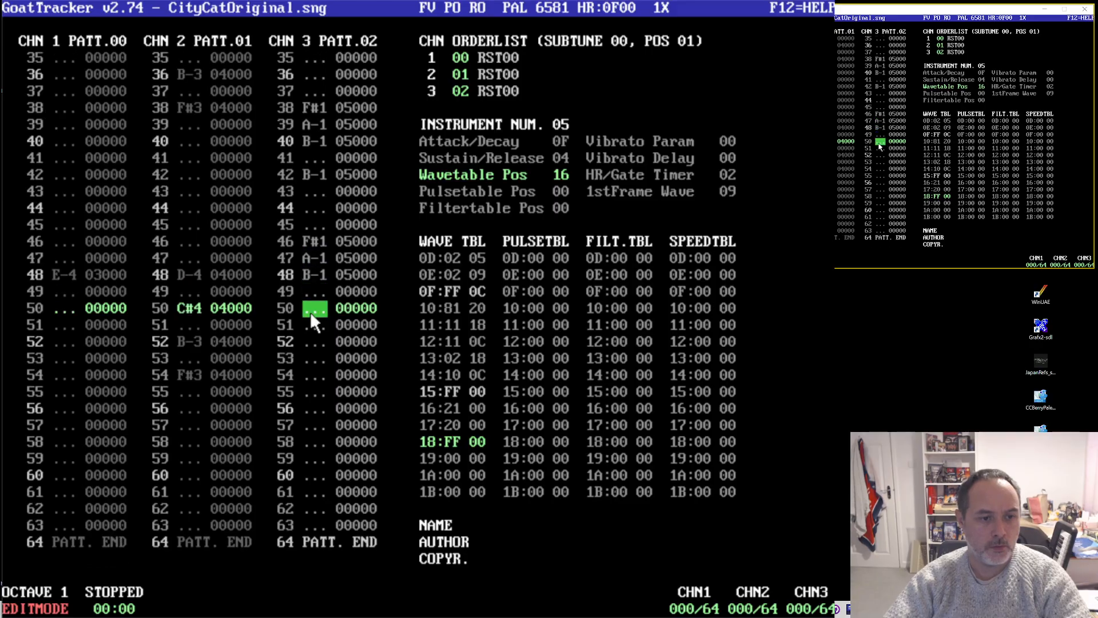
# - Enter B-1 in row 50 of pattern 02 and play the tune to check the bass line
pyautogui.press('m')
pyautogui.press('Down')
pyautogui.press('Down')
pyautogui.press('Down')
pyautogui.press('Down')
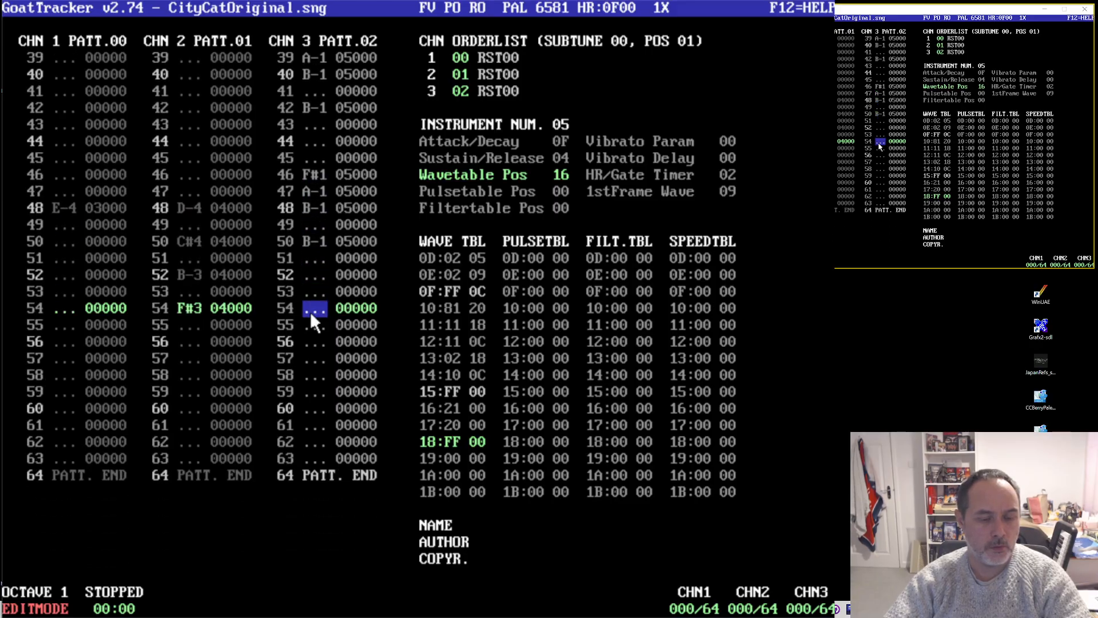
pyautogui.press('F1')
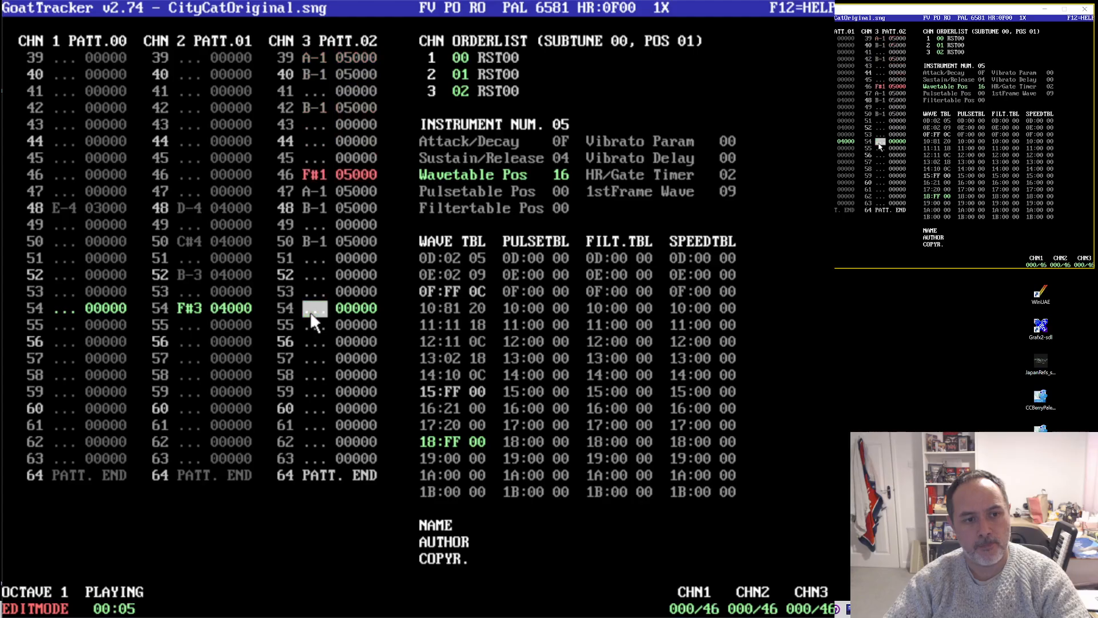
pyautogui.press('F1')
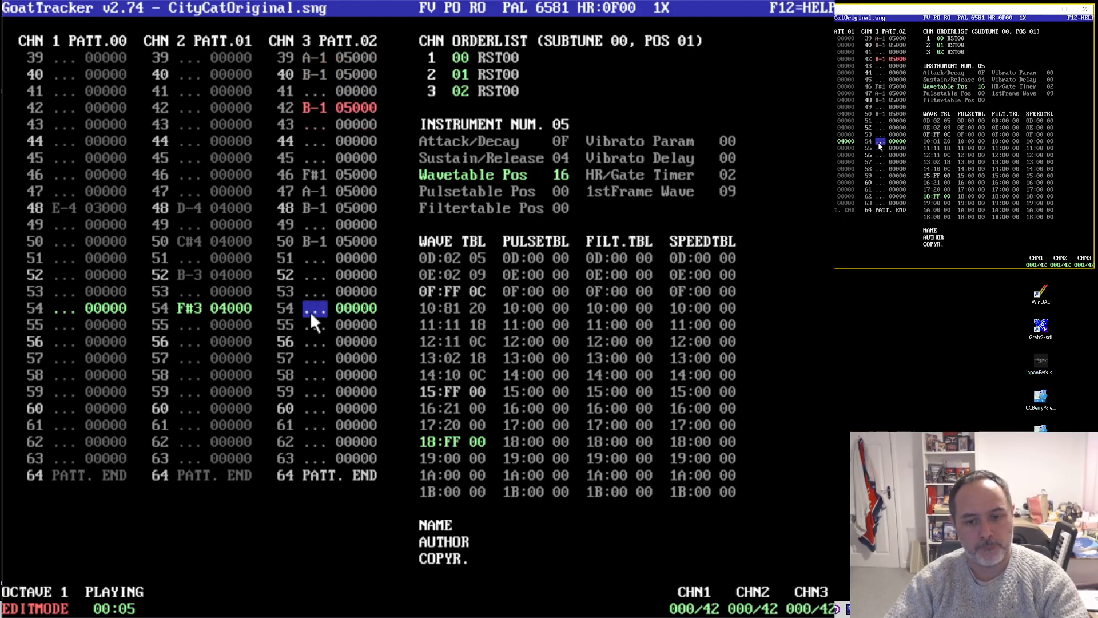
pyautogui.press('F4')
# - Change the note in row 46 of pattern 02 to B-1
pyautogui.press('Up')
pyautogui.press('Up')
pyautogui.press('Up')
pyautogui.press('Up')
pyautogui.press('Up')
pyautogui.press('Up')
pyautogui.press('Up')
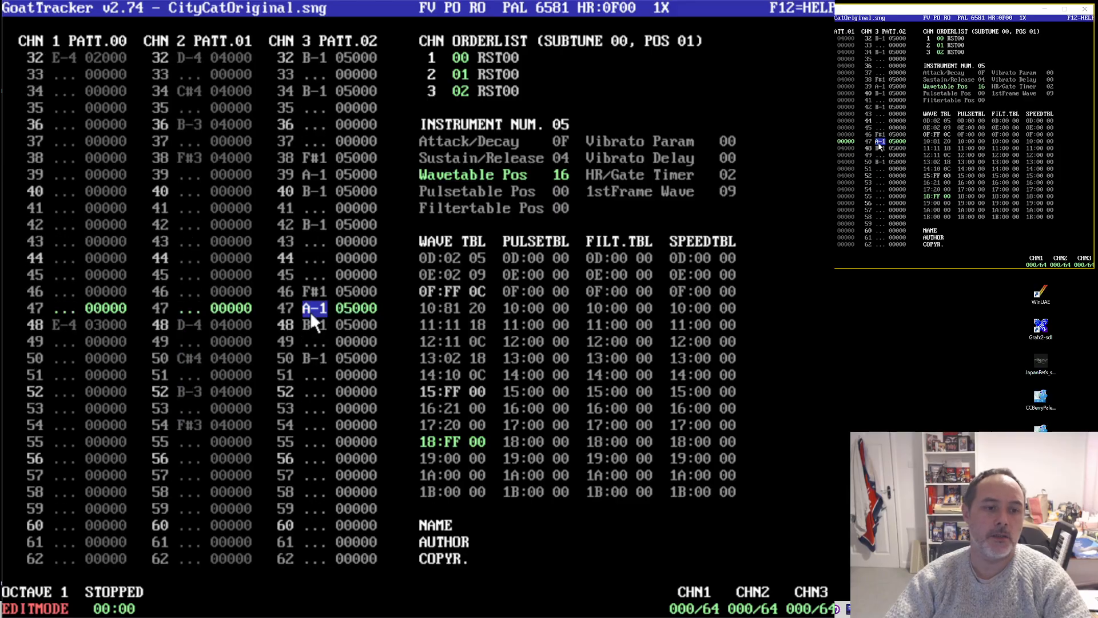
pyautogui.press('Up')
pyautogui.press('Down')
pyautogui.press('Down')
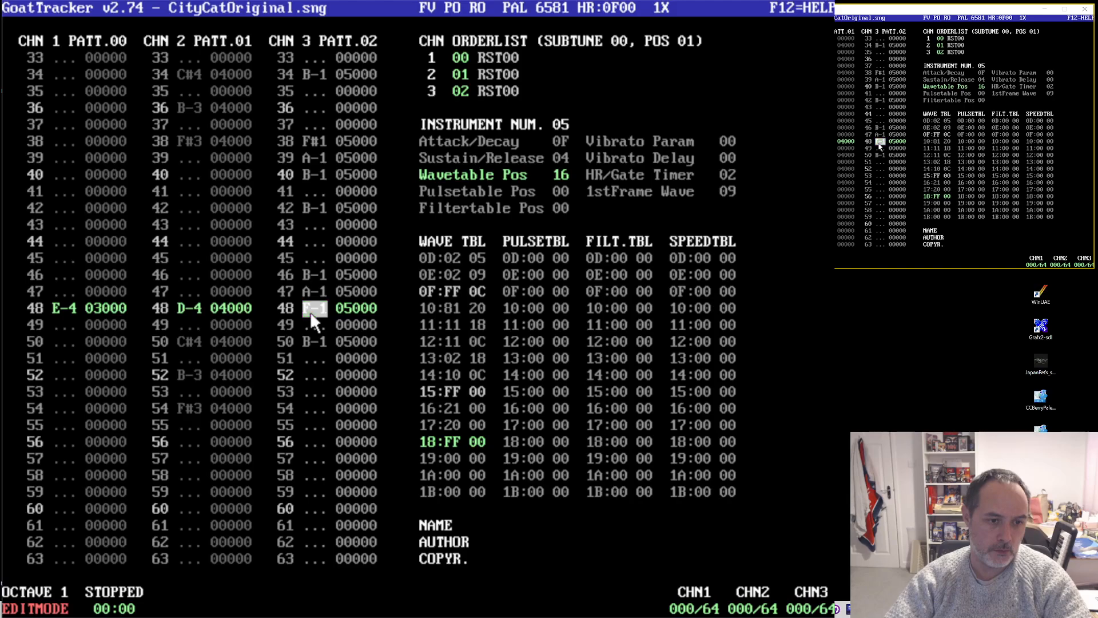
# - Change the notes in rows 48 and 50 of pattern 02 to F#1
pyautogui.press('g')
pyautogui.press('Down')
pyautogui.press('g')
pyautogui.press('Down')
# - Enter C#1 in row 54, E-1 in row 55, and F#1 in rows 56 and 58 of pattern 02 with instrument 05
pyautogui.press('Down')
pyautogui.press('Down')
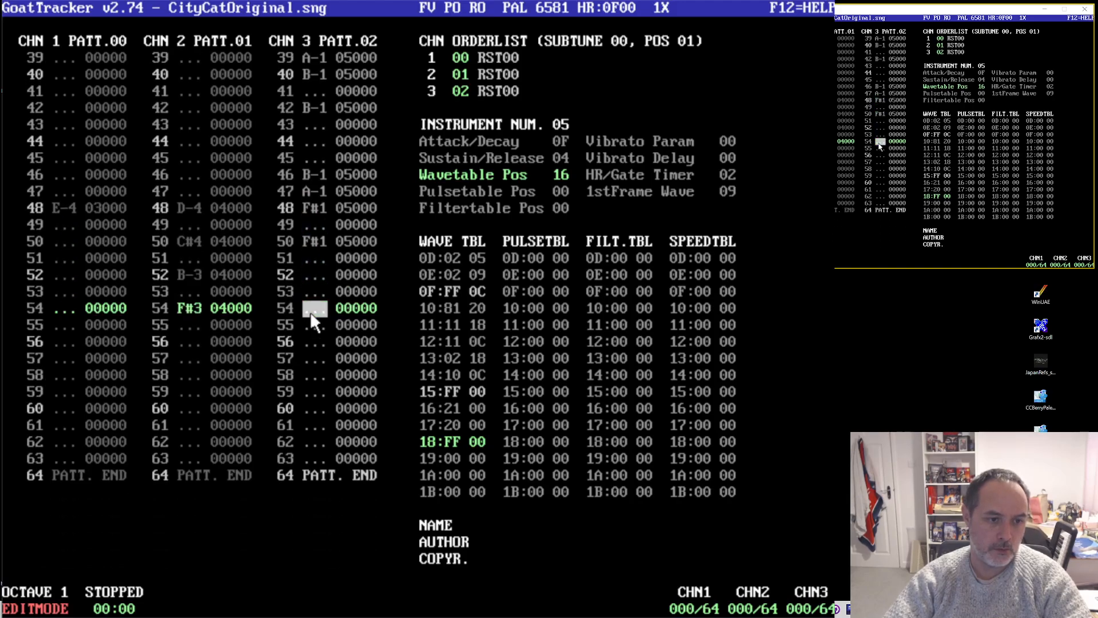
pyautogui.press('Down')
pyautogui.press('Up')
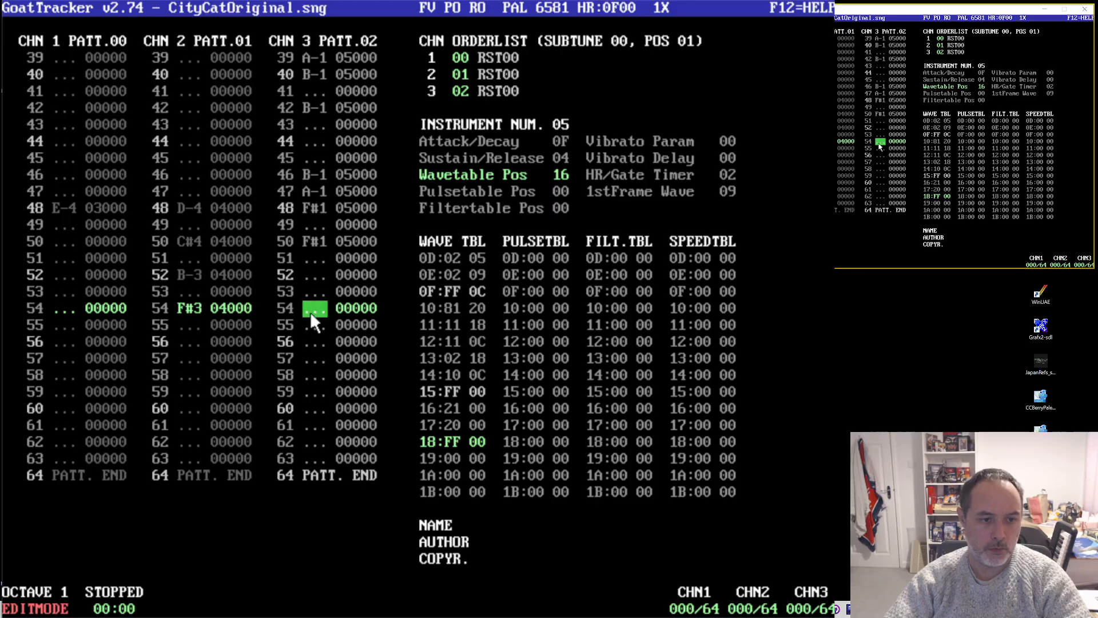
pyautogui.press('c')
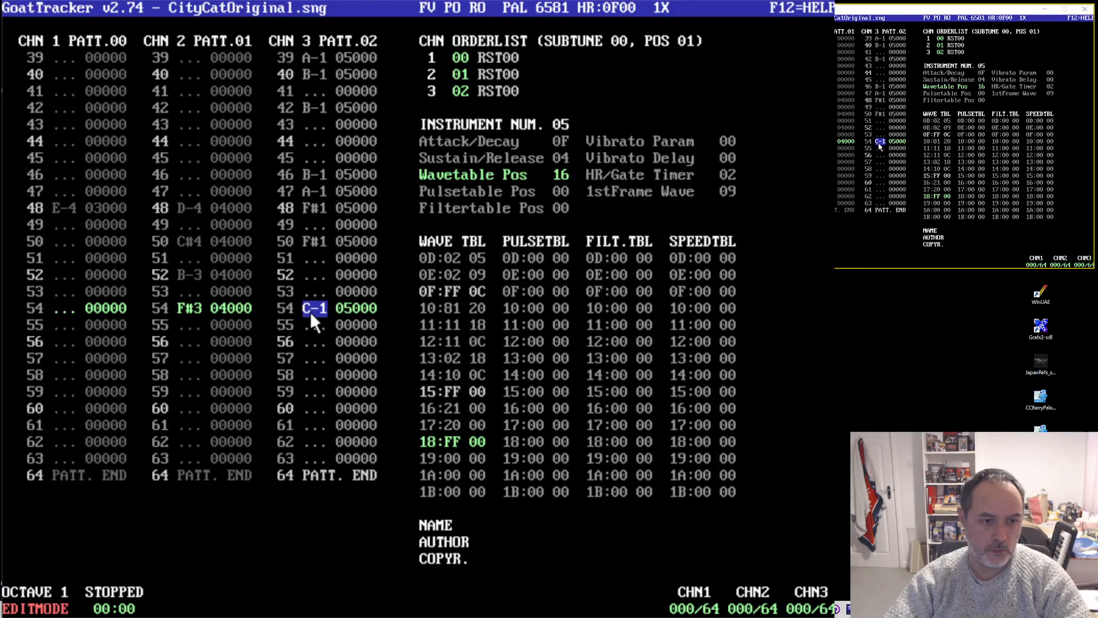
pyautogui.press('s')
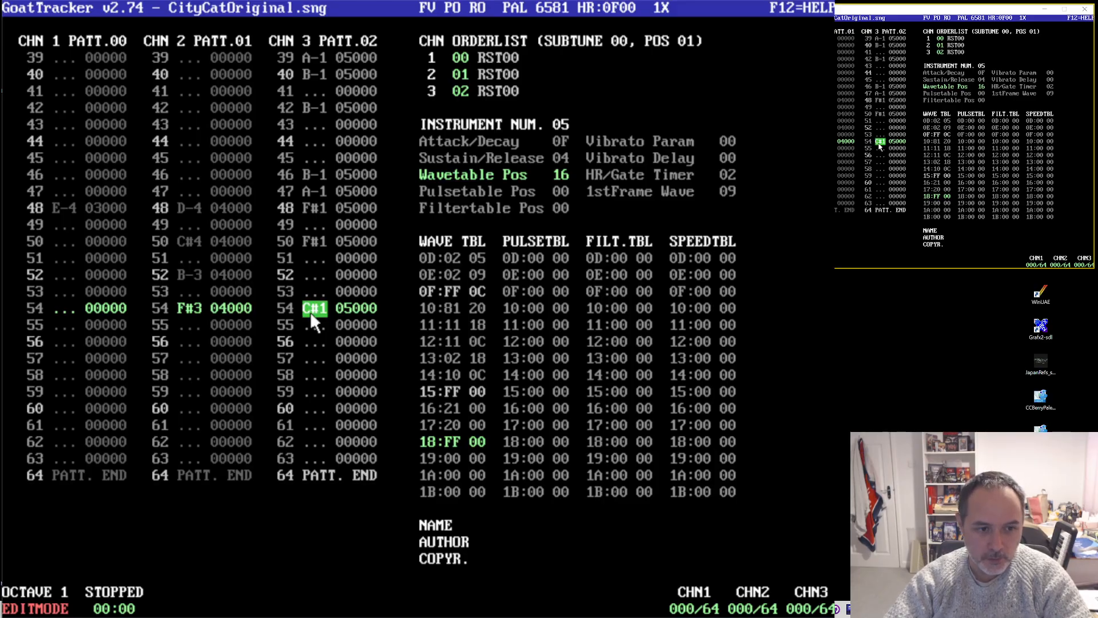
pyautogui.press('Down')
pyautogui.press('v')
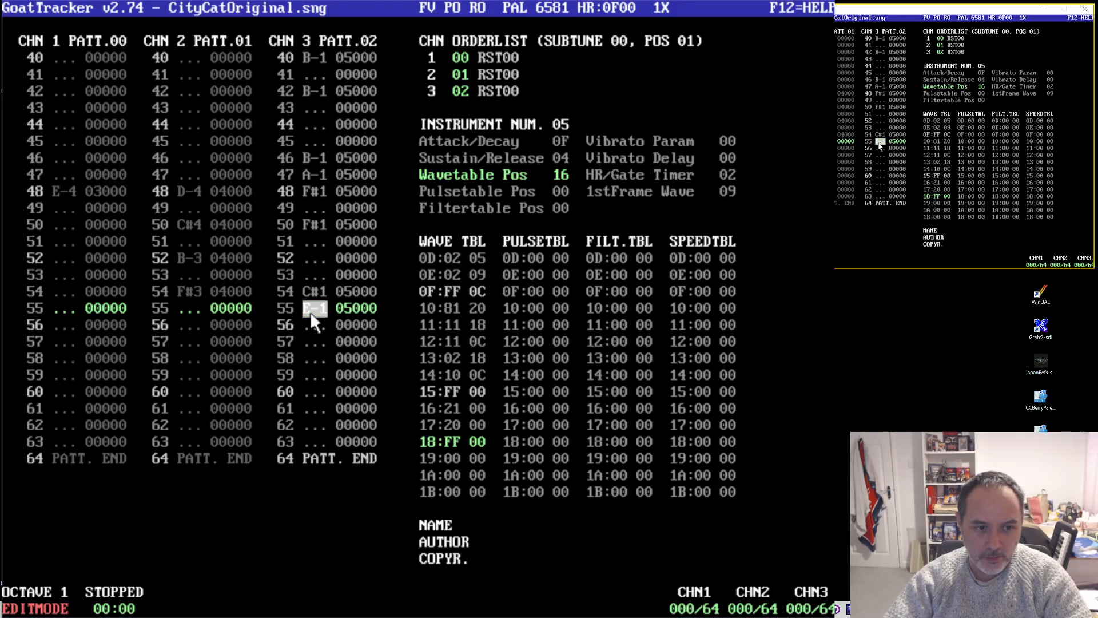
pyautogui.press('Down')
pyautogui.press('b')
pyautogui.press('Down')
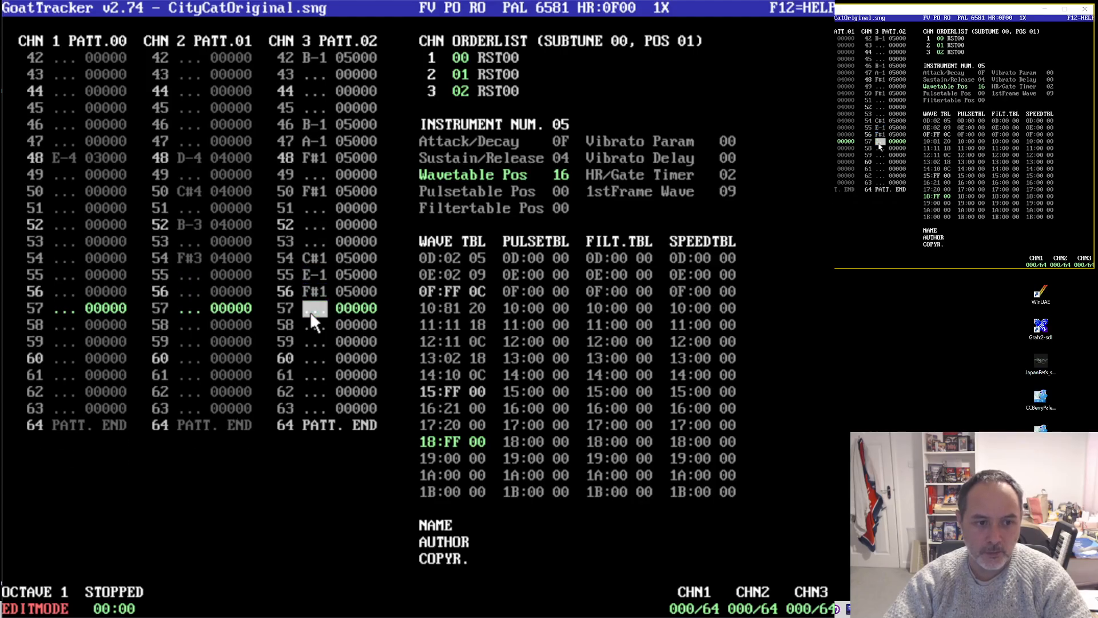
pyautogui.press('Down')
pyautogui.press('g')
# - Enter C#1 in row 62 and E-1 in row 63 of pattern 02 with instrument 05
pyautogui.press('Down')
pyautogui.press('Down')
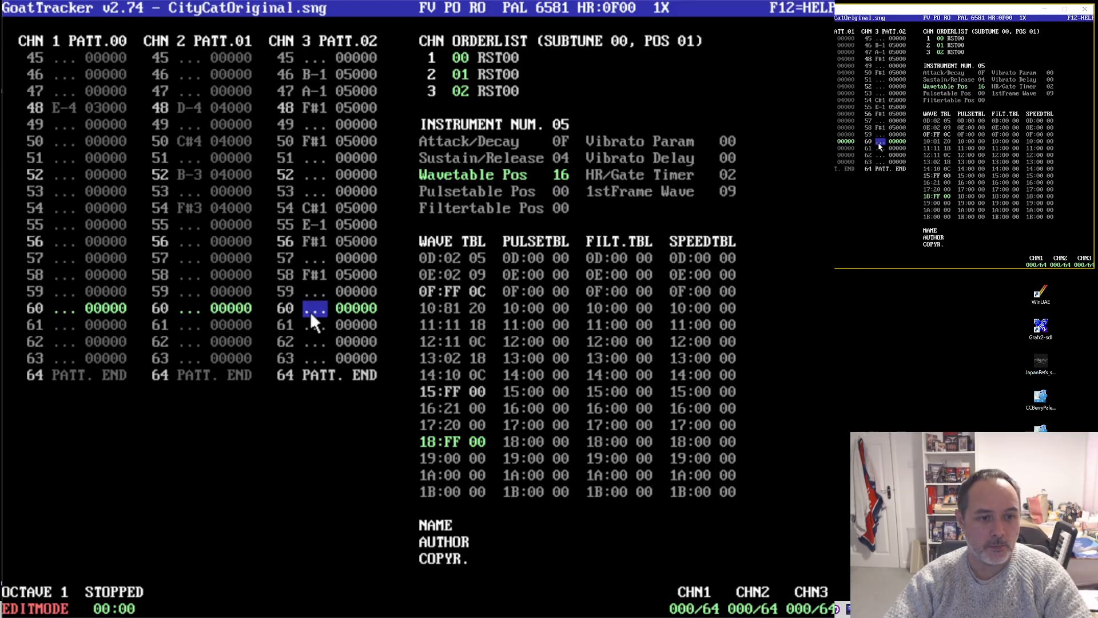
pyautogui.press('Down')
pyautogui.press('Down')
pyautogui.press('x')
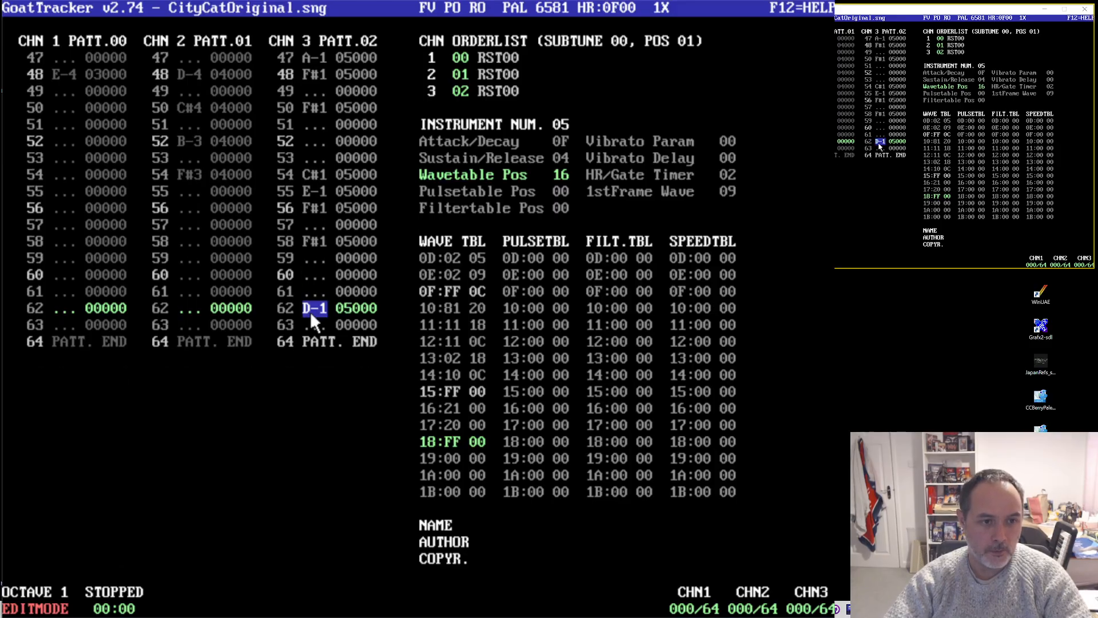
pyautogui.press('s')
pyautogui.press('Down')
pyautogui.press('c')
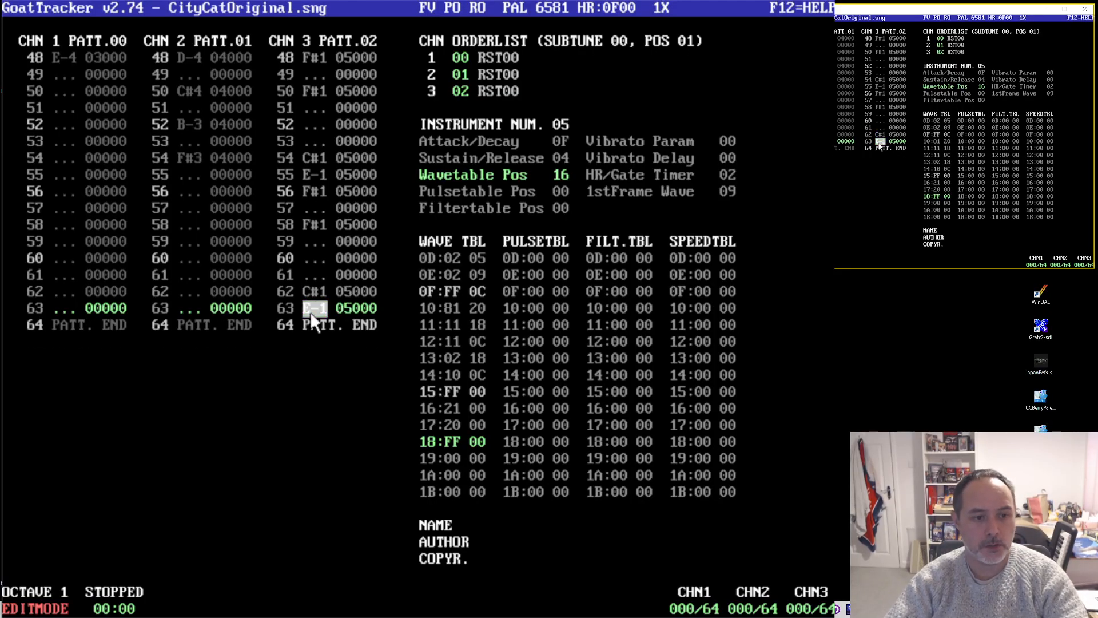
# - Play the tune and set instrument 05's Attack/Decay to 3F and Sustain/Release to 07
pyautogui.press('F1')
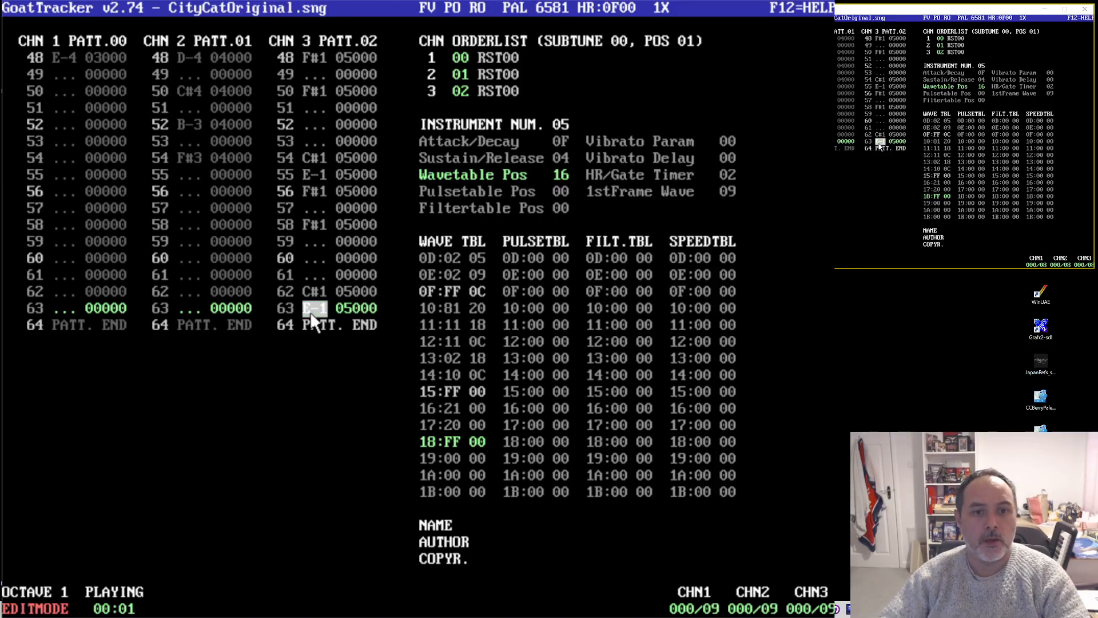
pyautogui.click(556, 141)
pyautogui.write('3')
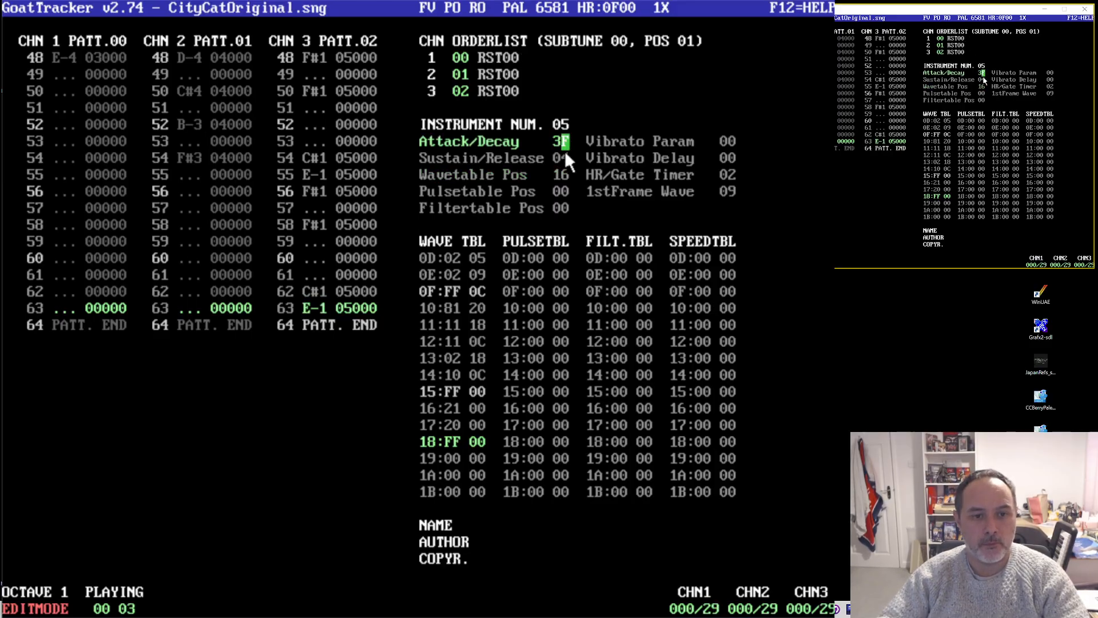
pyautogui.click(565, 161)
pyautogui.write('7')
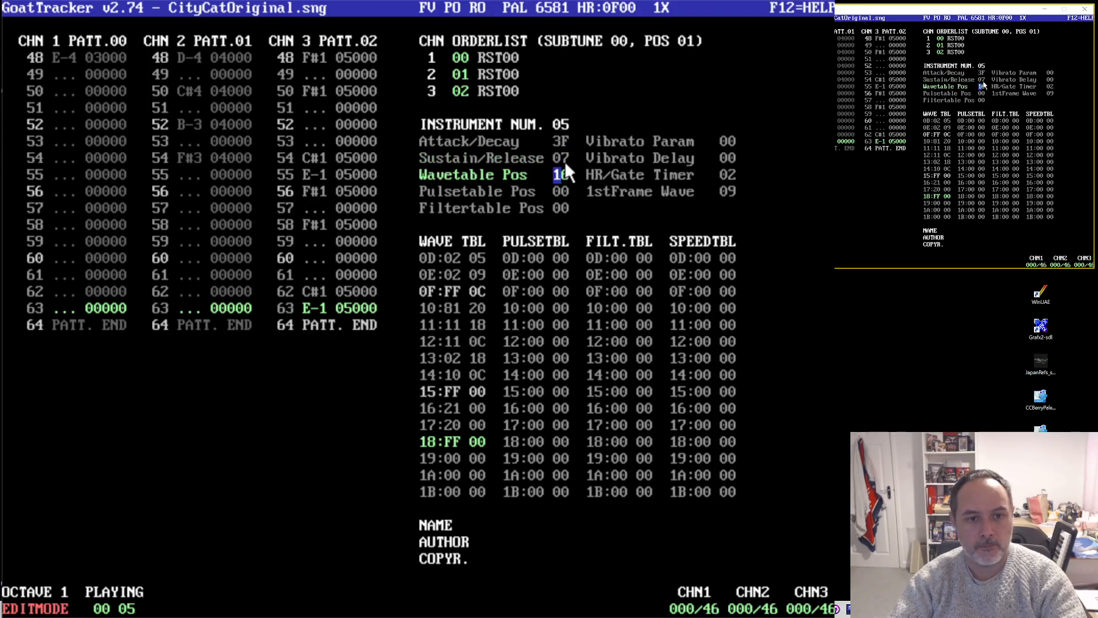
pyautogui.press('Up')
pyautogui.press('Up')
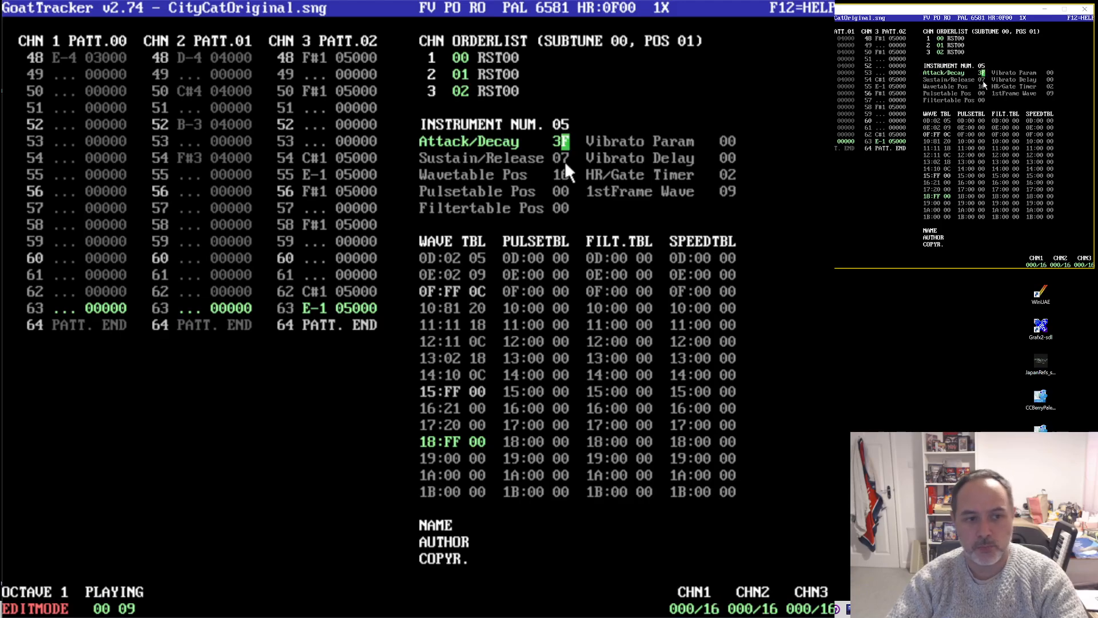
pyautogui.press('Down')
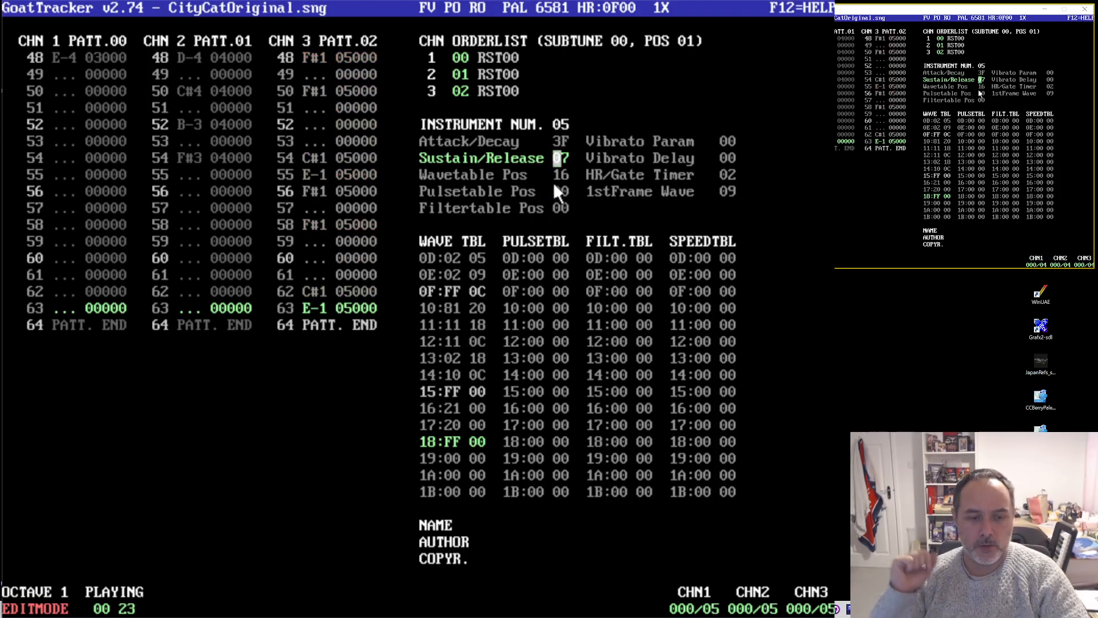
# - Audition waveforms 81, 51, 31, and 11 in wavetable row 16, and settle on 41
pyautogui.click(451, 407)
pyautogui.write('4')
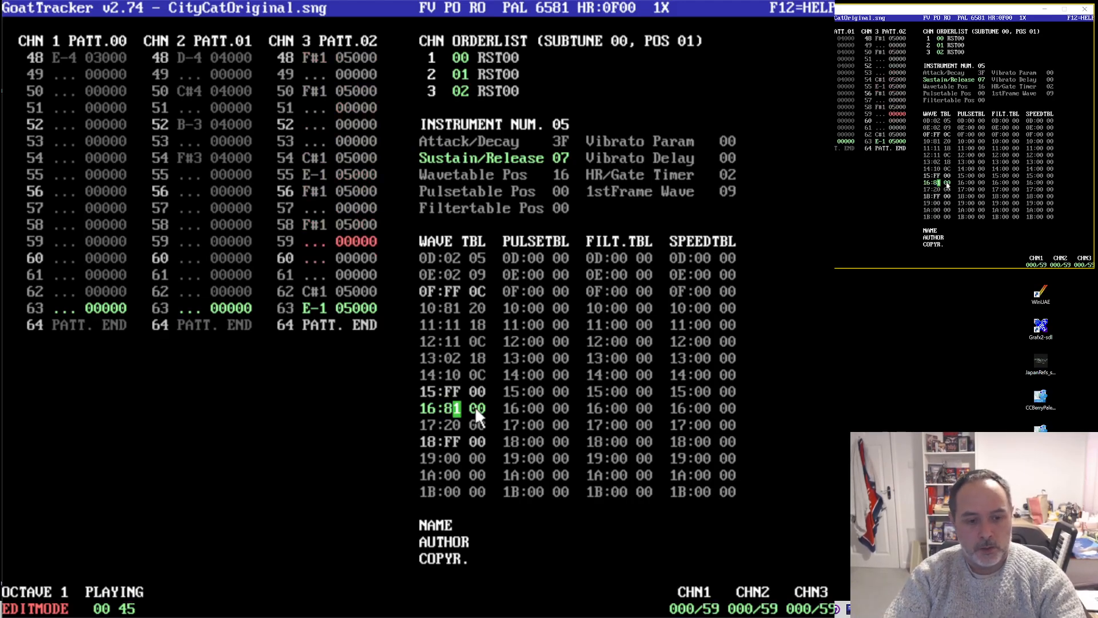
pyautogui.write('5')
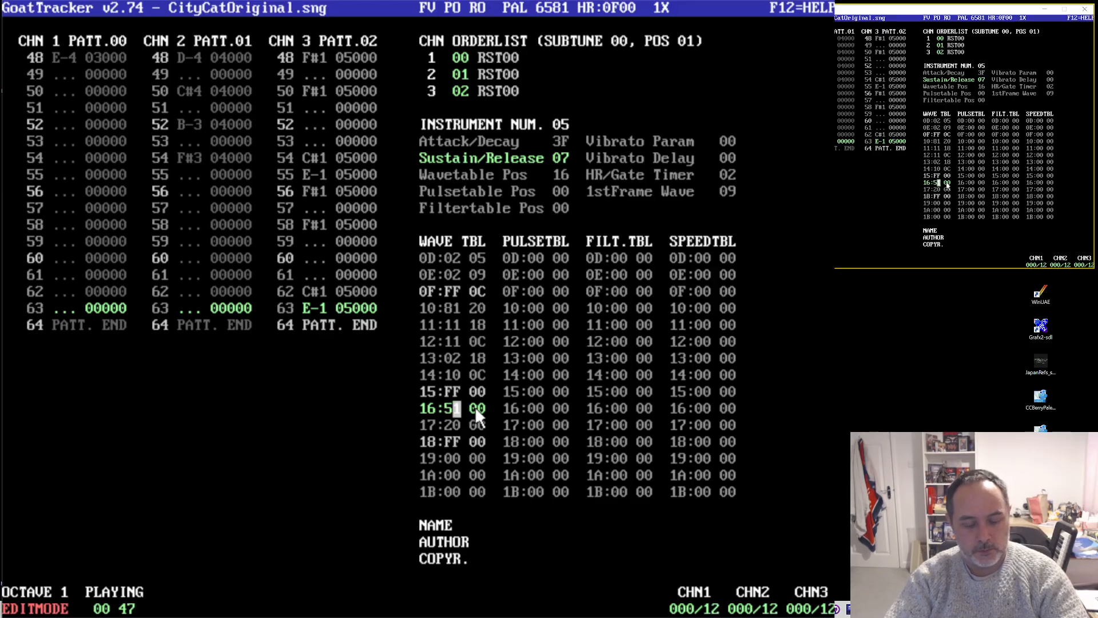
pyautogui.press('Left')
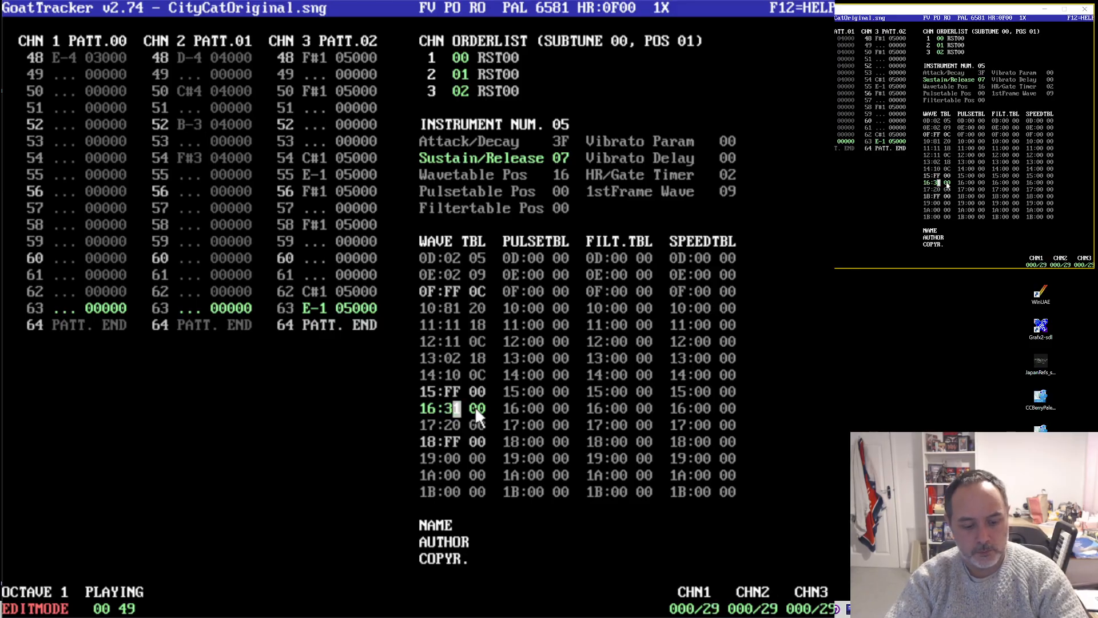
pyautogui.press('Left')
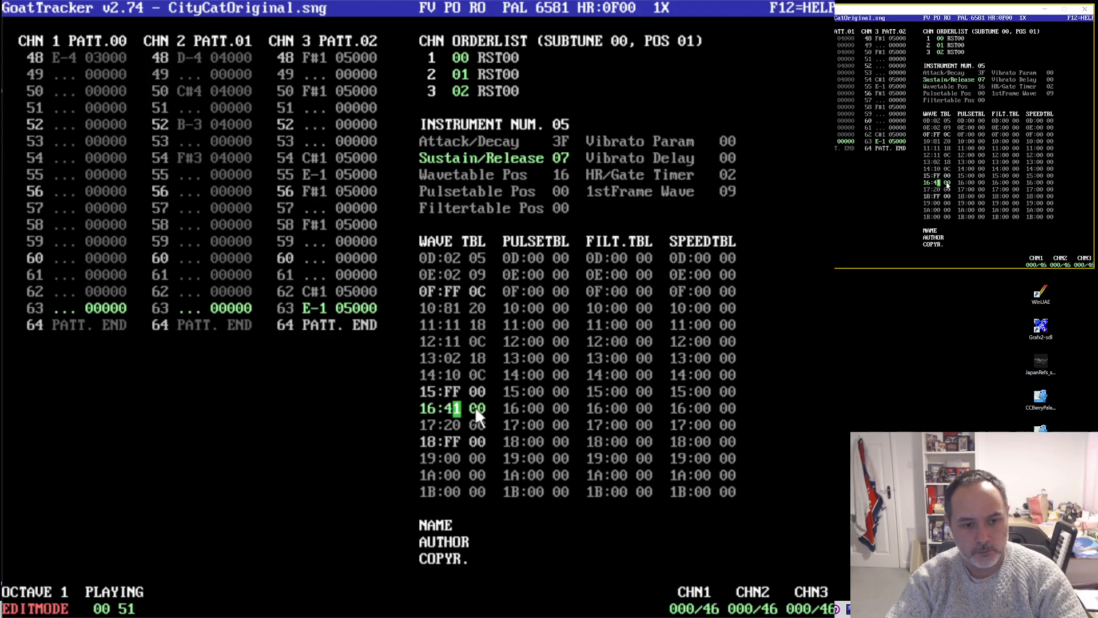
pyautogui.press('Left')
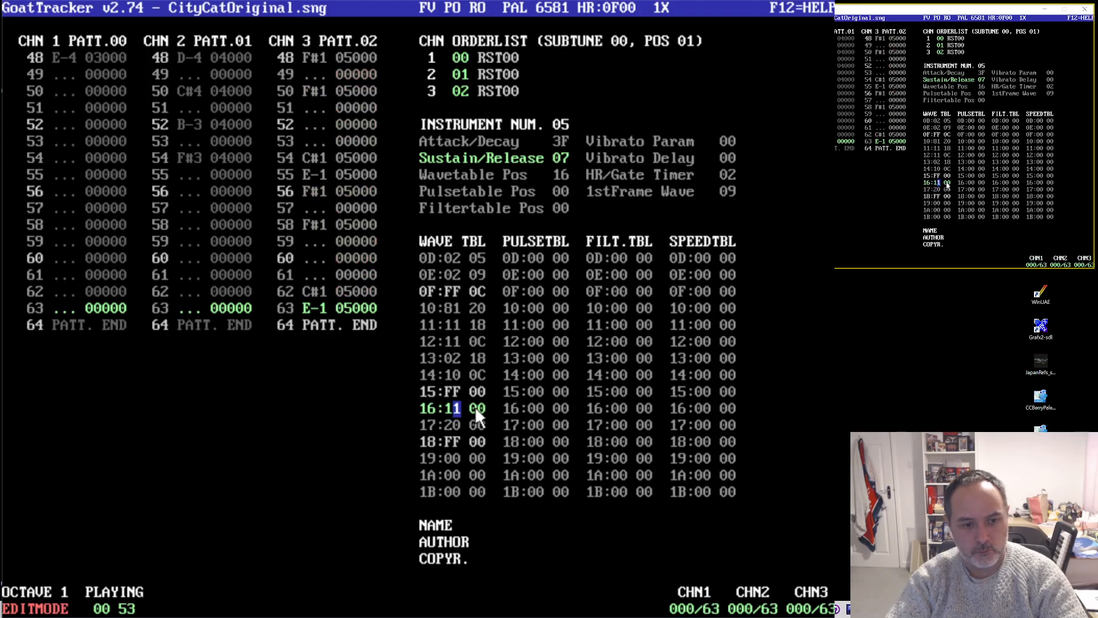
pyautogui.write('4')
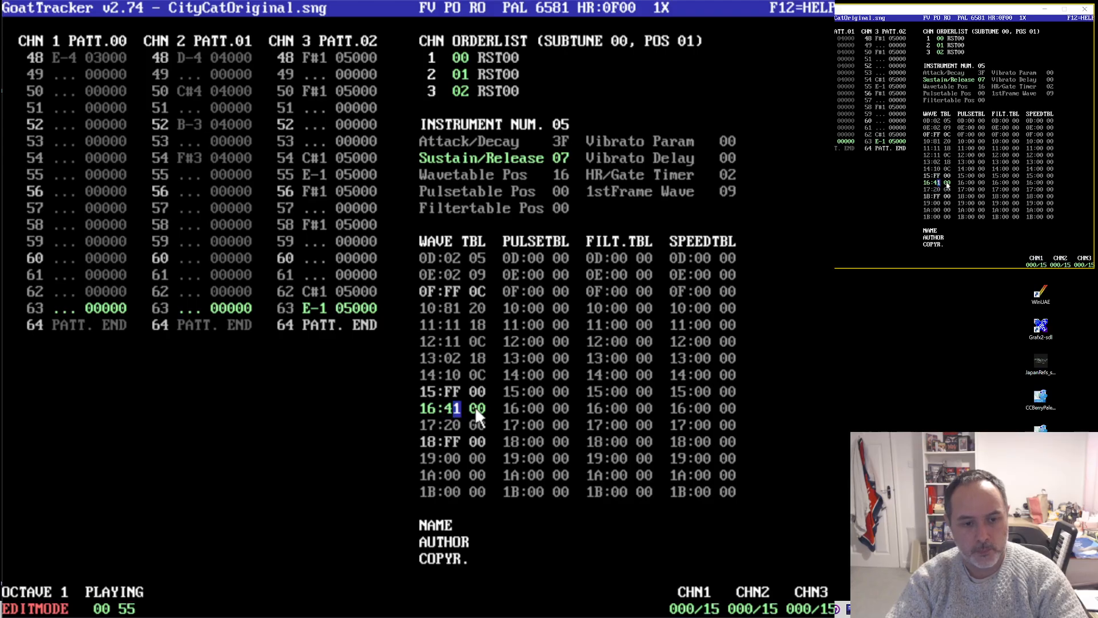
# - Try note values 0C and 07 in wavetable row 16, and reset the note value to 00
pyautogui.write('0c')
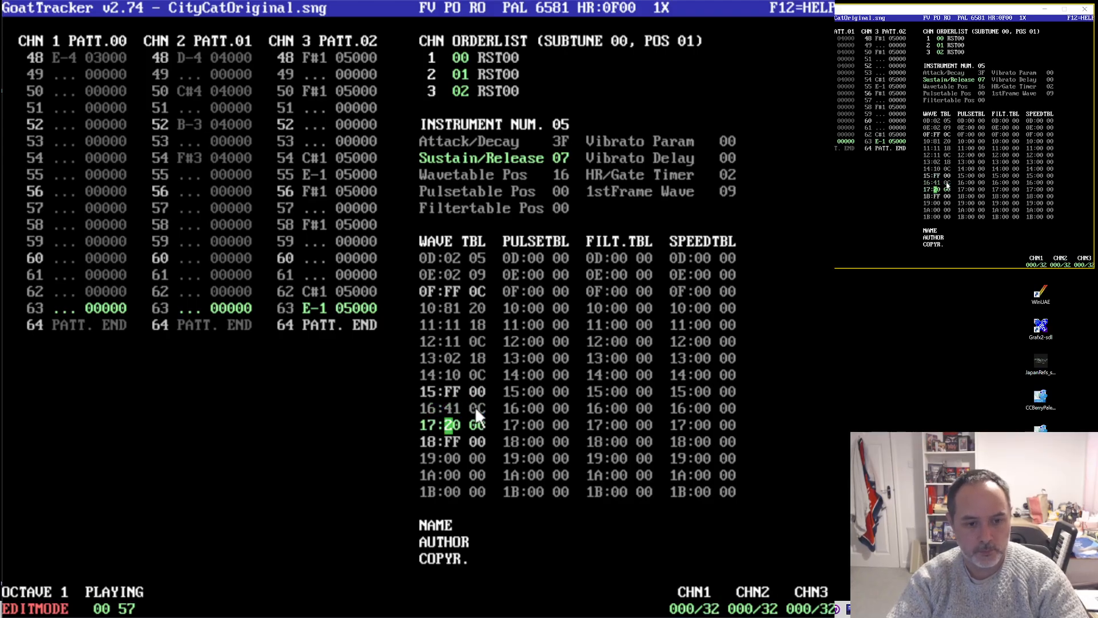
pyautogui.click(474, 407)
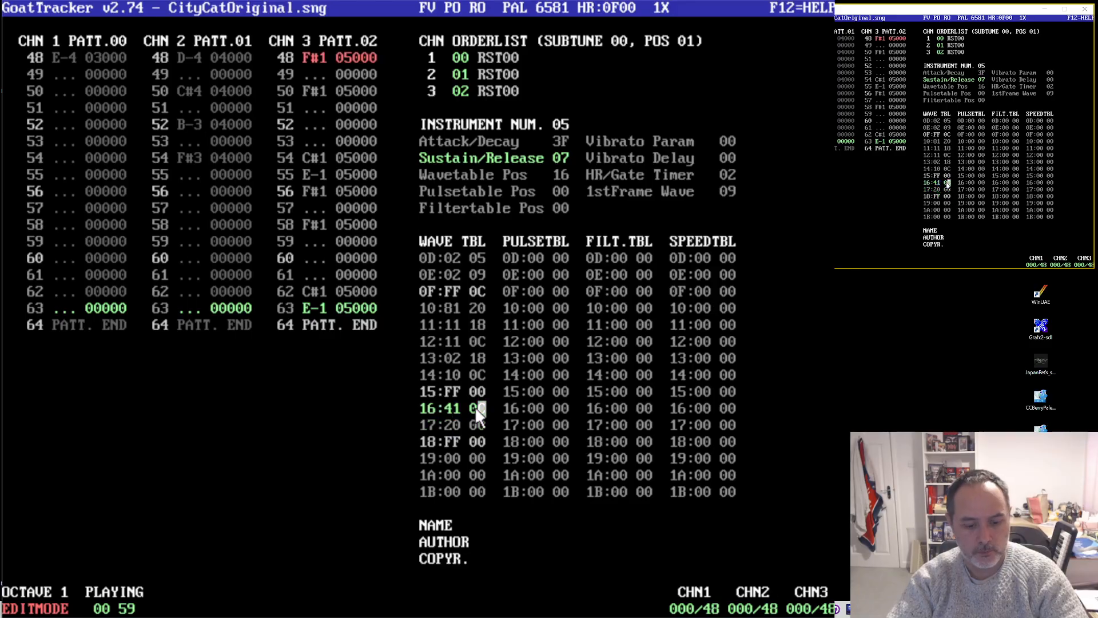
pyautogui.write('7')
pyautogui.press('Up')
pyautogui.press('Right')
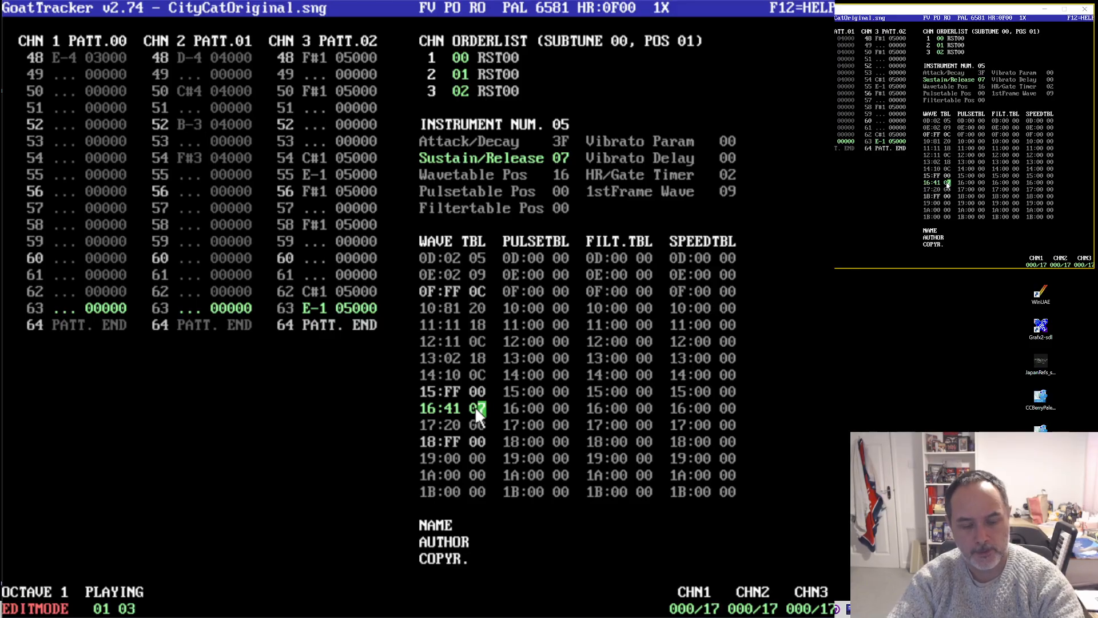
pyautogui.write('00')
pyautogui.press('Down')
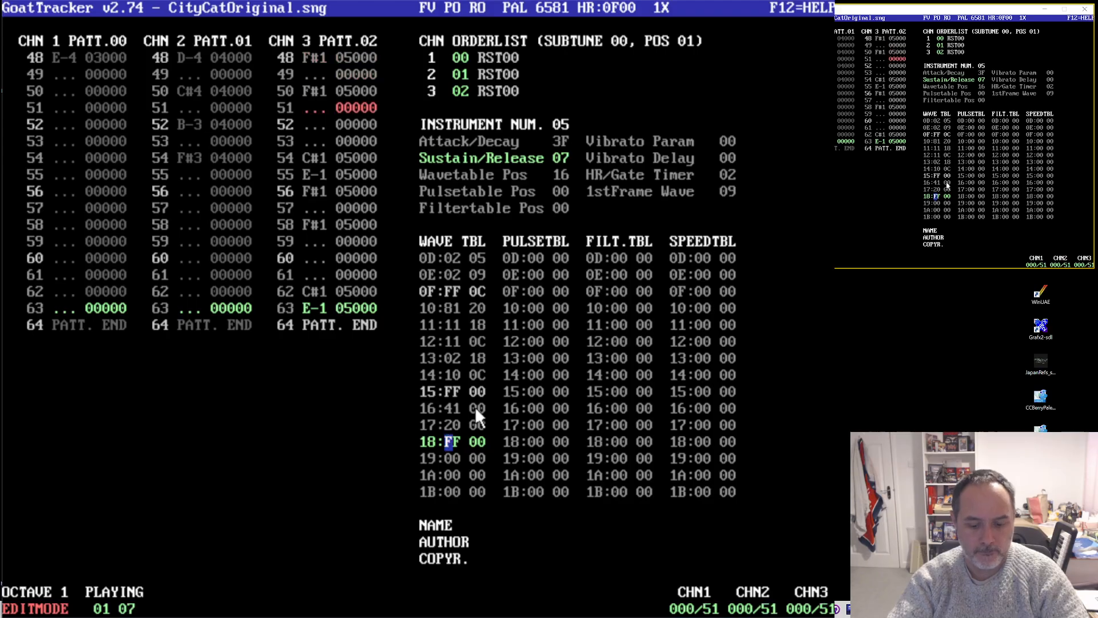
# - Insert two wavetable rows at position 18 and set the first value of rows 18 and 19 to 01
pyautogui.press('Insert')
pyautogui.press('Insert')
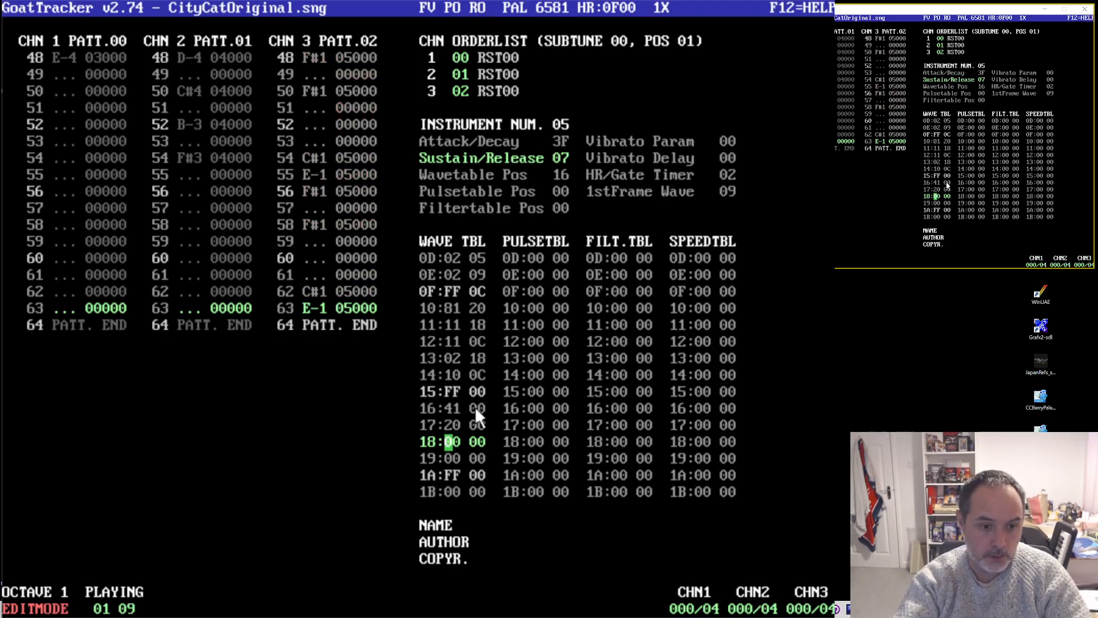
pyautogui.press('Down')
pyautogui.press('Right')
pyautogui.press('Up')
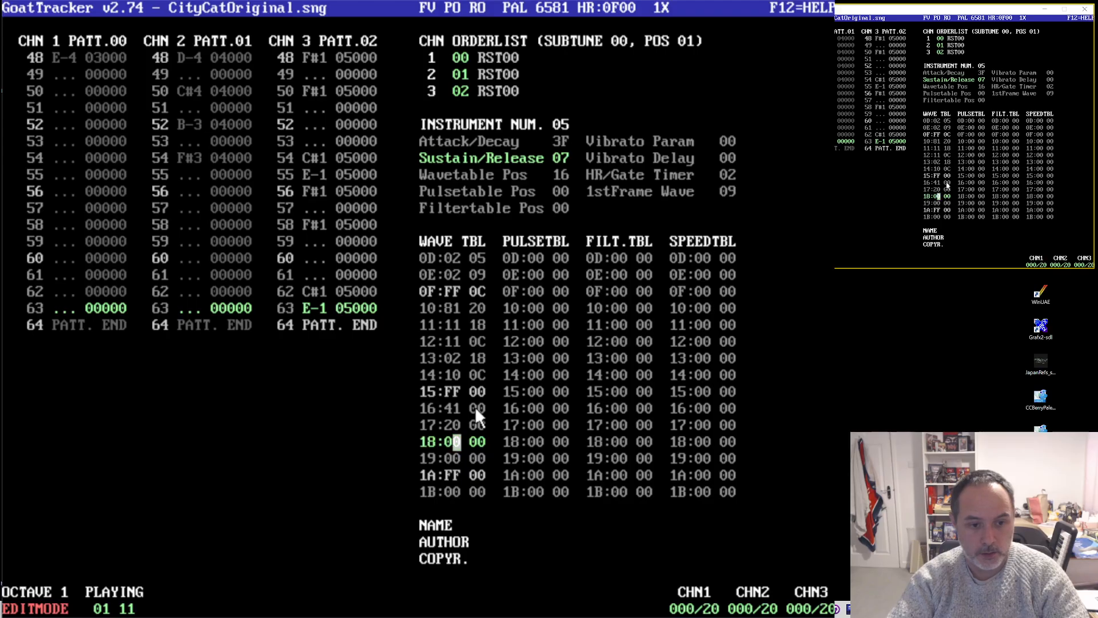
pyautogui.write('1')
pyautogui.press('Down')
pyautogui.press('Left')
pyautogui.write('1')
# - Set the note value of wavetable row 18 to 07
pyautogui.press('Right')
pyautogui.press('Right')
pyautogui.press('Up')
pyautogui.press('Left')
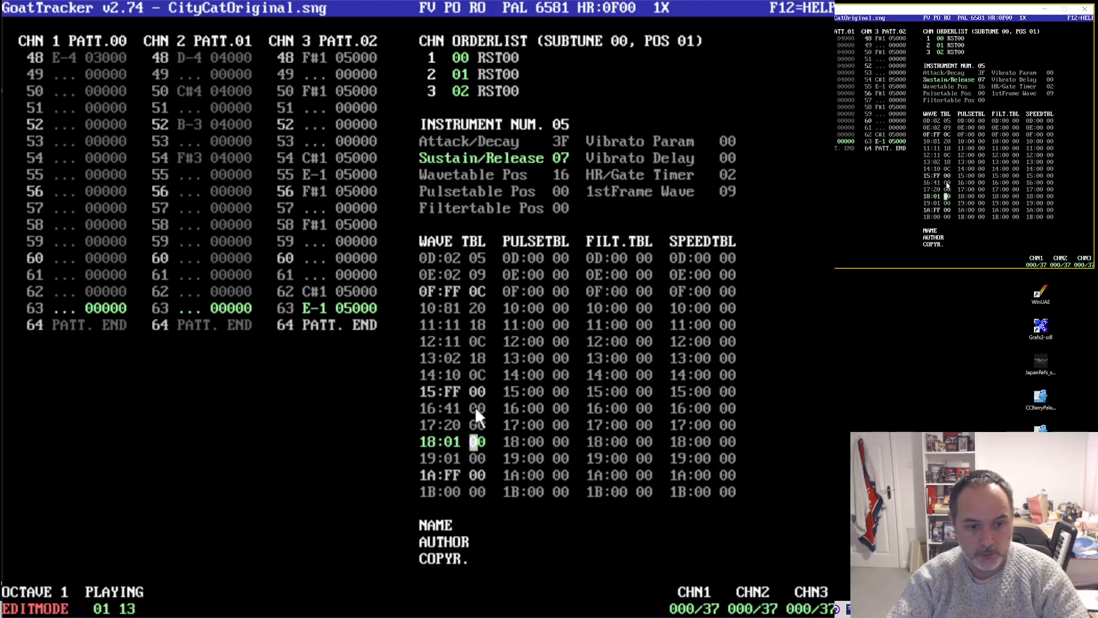
pyautogui.write('7')
pyautogui.press('Down')
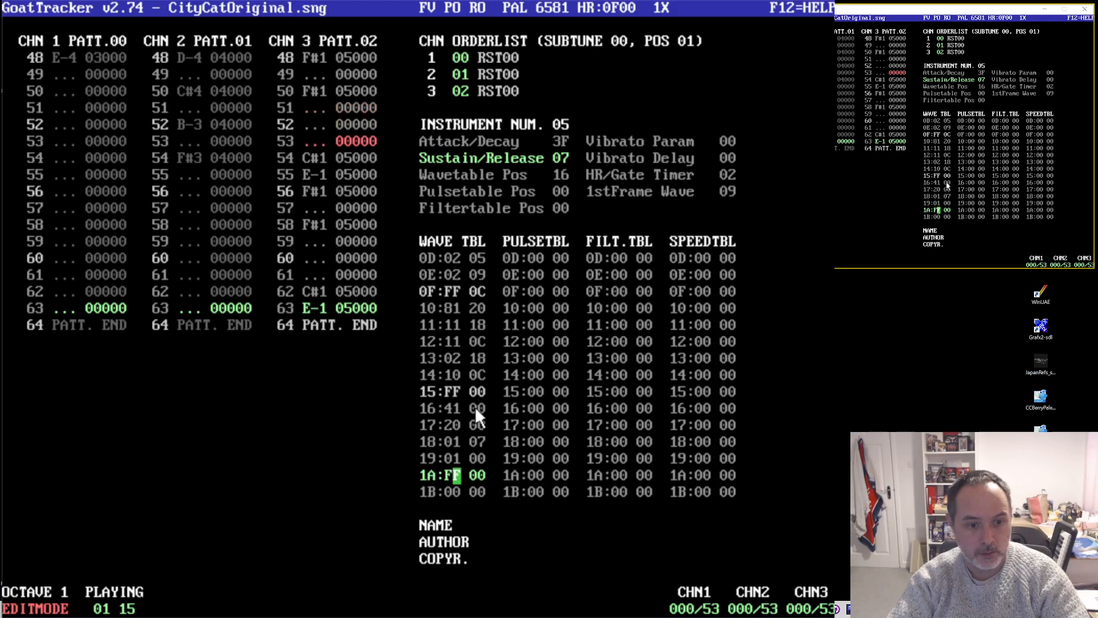
# - Set the note value of wavetable row 19 to 0C
pyautogui.press('Up')
pyautogui.press('Right')
pyautogui.press('Right')
pyautogui.write('0C')
pyautogui.press('Up')
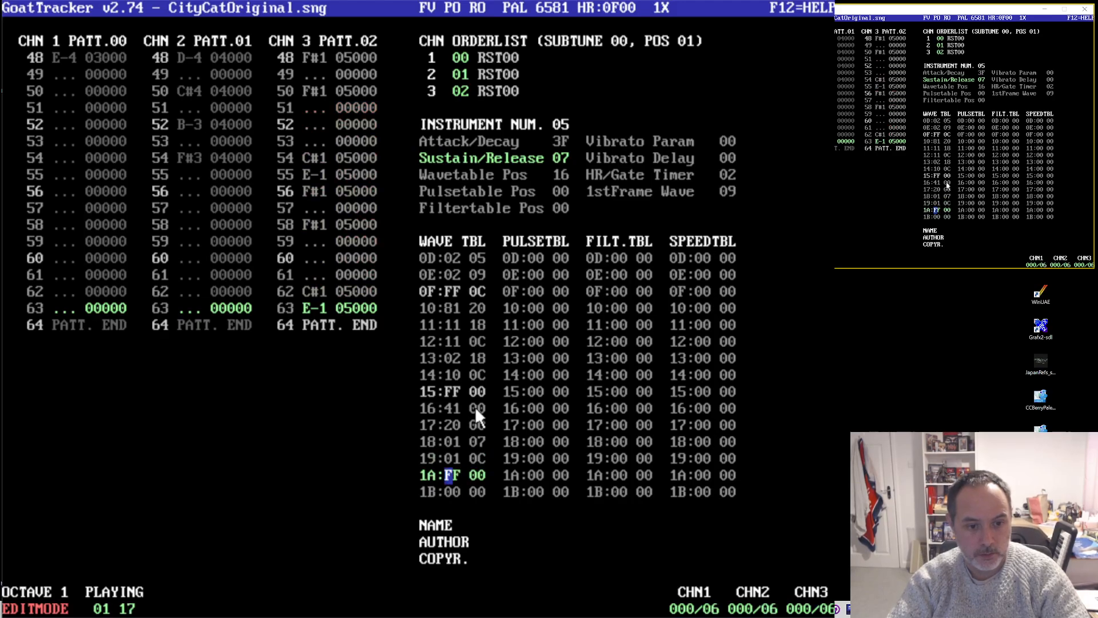
pyautogui.press('Up')
pyautogui.press('Right')
pyautogui.press('Right')
pyautogui.write('0C')
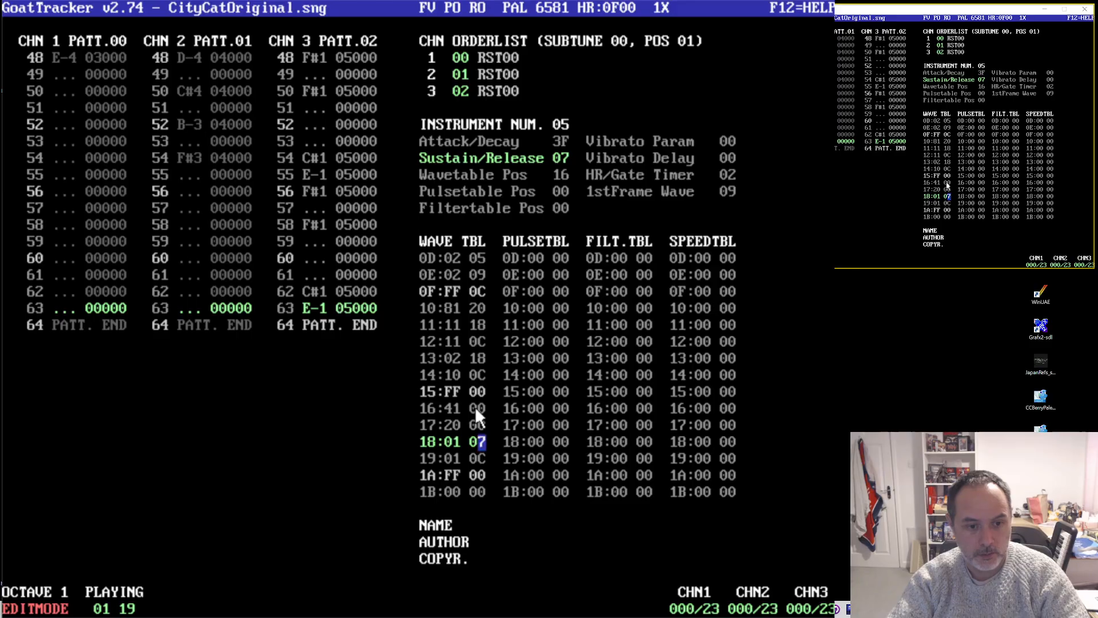
# - Try note value 0C in wavetable row 18 and note value 18 in row 19
pyautogui.press('Right')
pyautogui.press('Right')
pyautogui.write('18')
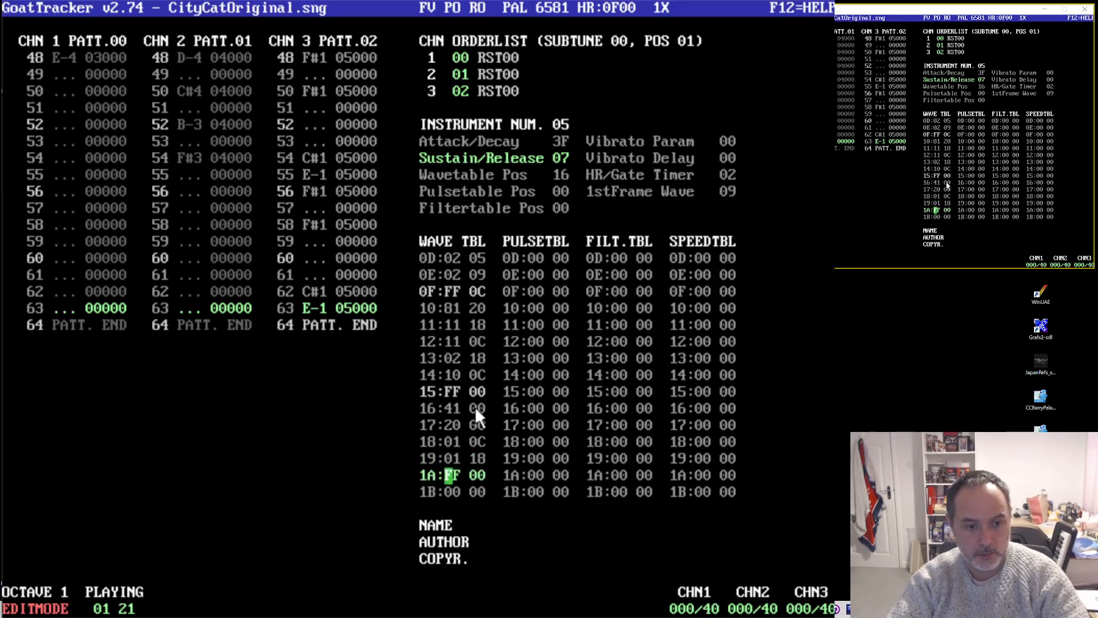
pyautogui.press('Up')
pyautogui.press('Right')
pyautogui.press('Right')
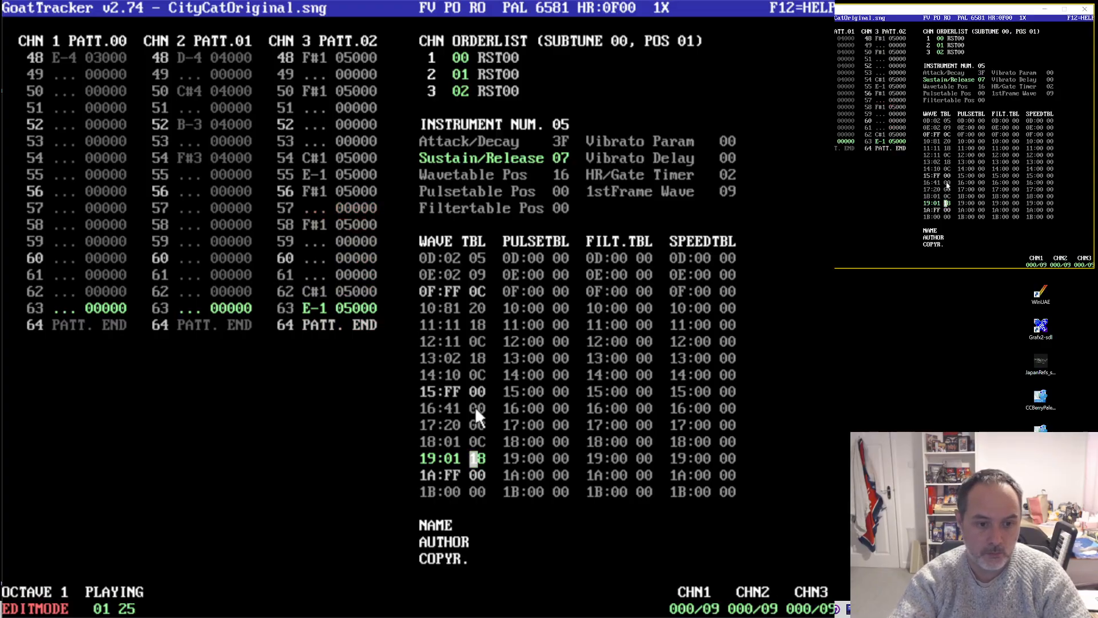
pyautogui.press('Down')
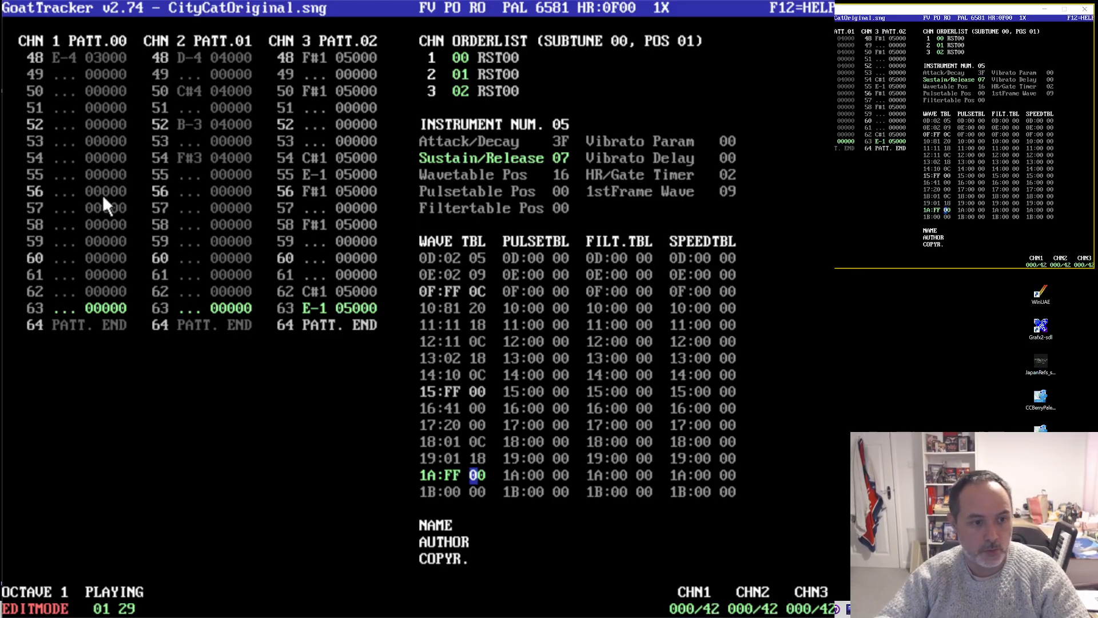
# - Set the Attack/Decay of instrument 04 to 0A and replay the song from the beginning
pyautogui.click(67, 241)
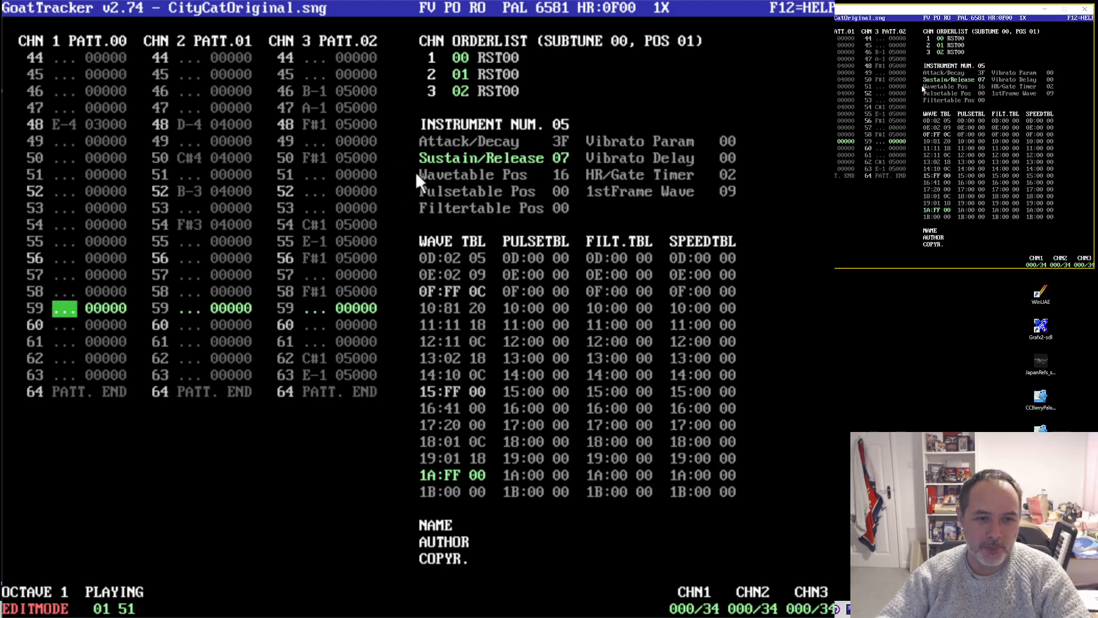
pyautogui.click(564, 123)
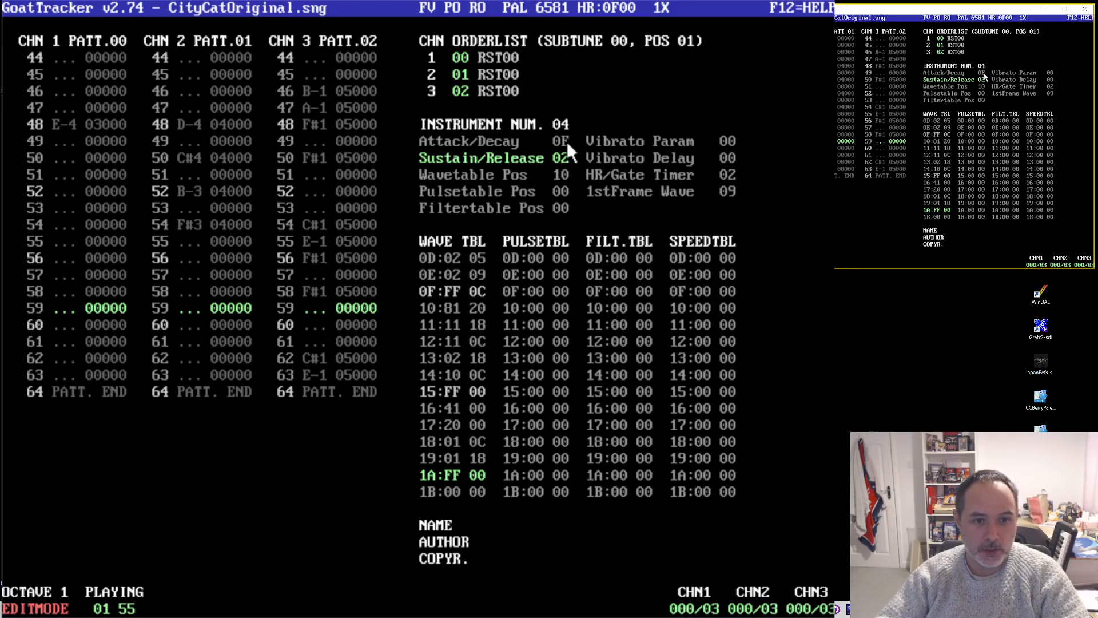
pyautogui.click(568, 142)
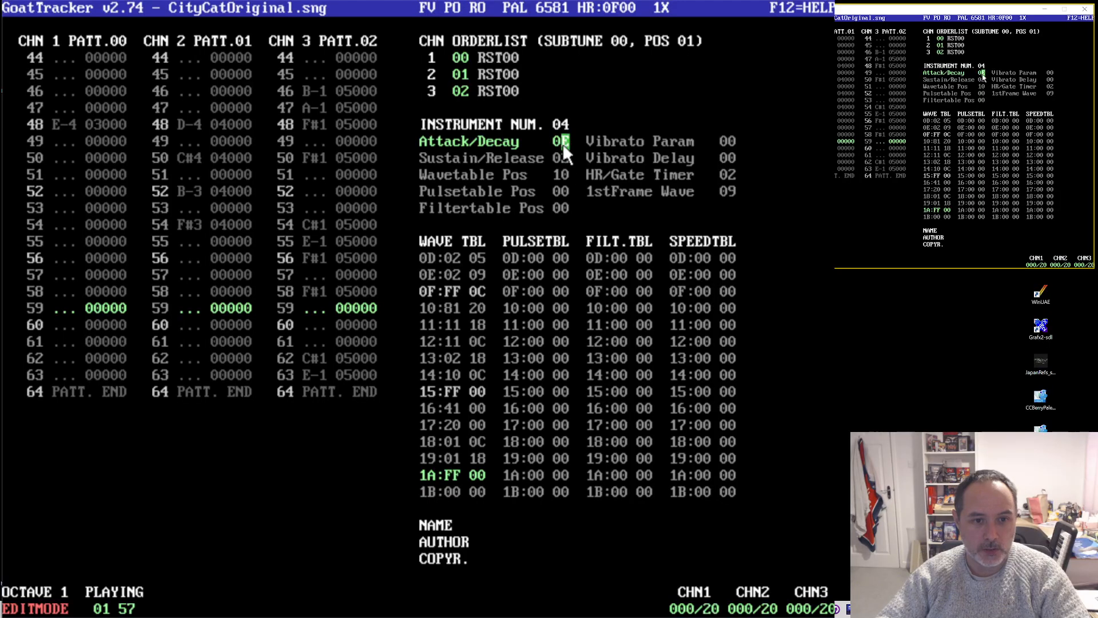
pyautogui.write('a')
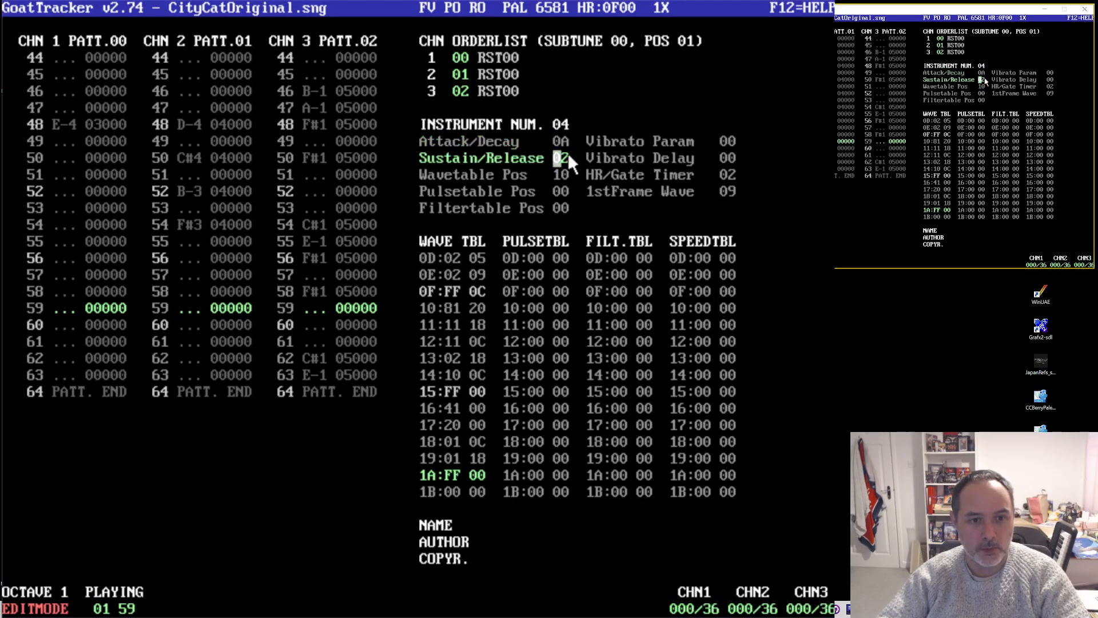
pyautogui.press('F1')
pyautogui.click(199, 290)
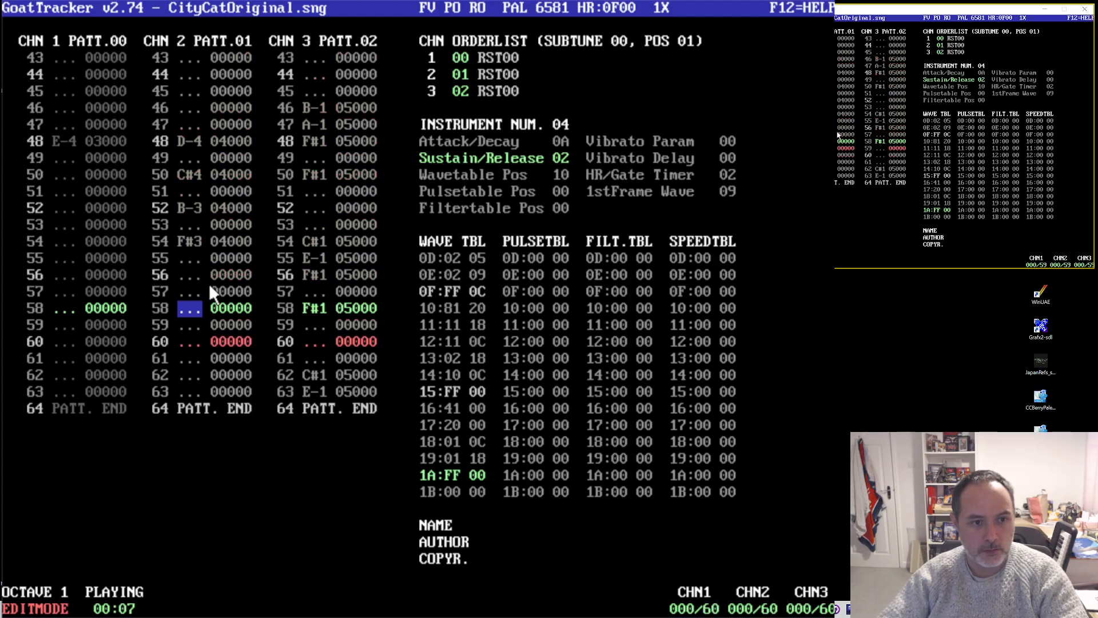
# - Return to instrument 05 and reset the note values of wavetable rows 19 and 18 to 00
pyautogui.click(564, 120)
pyautogui.click(564, 125)
pyautogui.click(564, 125)
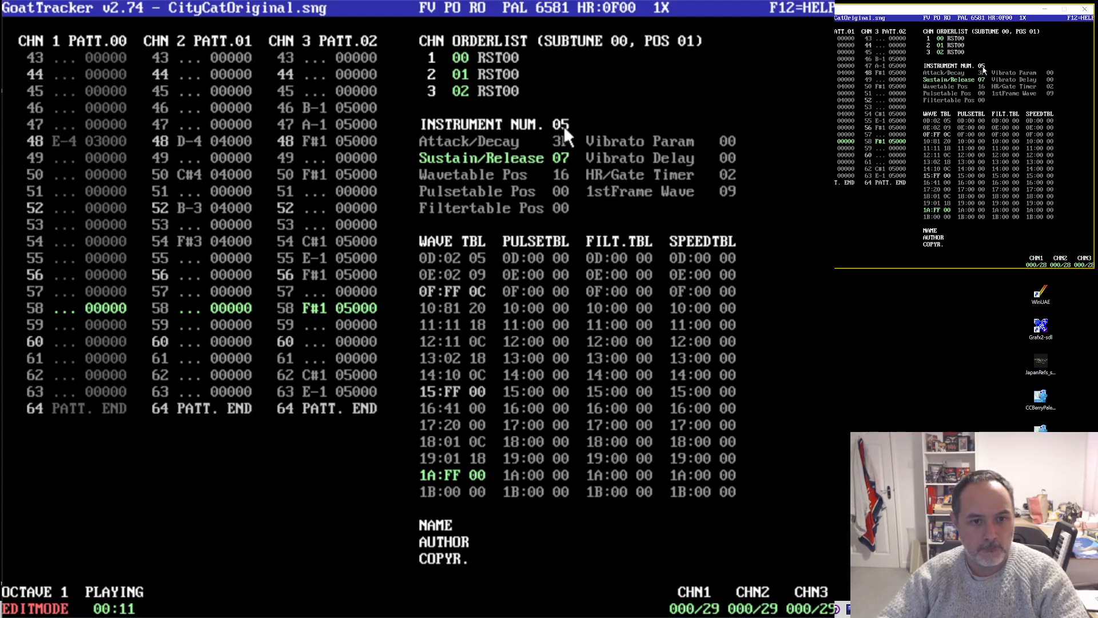
pyautogui.click(482, 442)
pyautogui.click(477, 455)
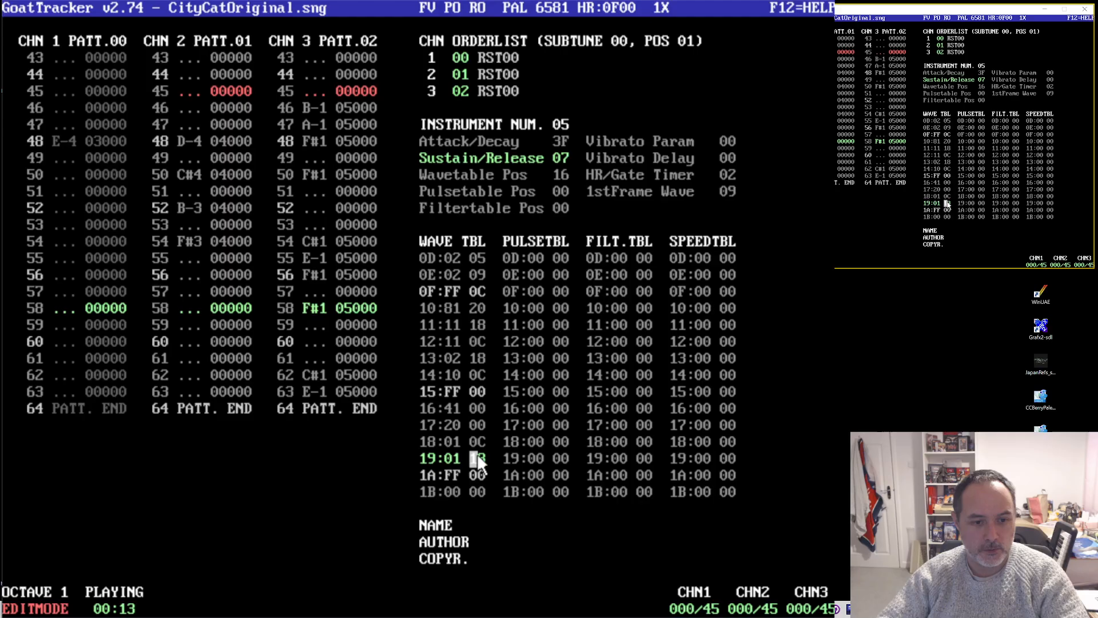
pyautogui.write('00')
pyautogui.press('Up')
pyautogui.press('Up')
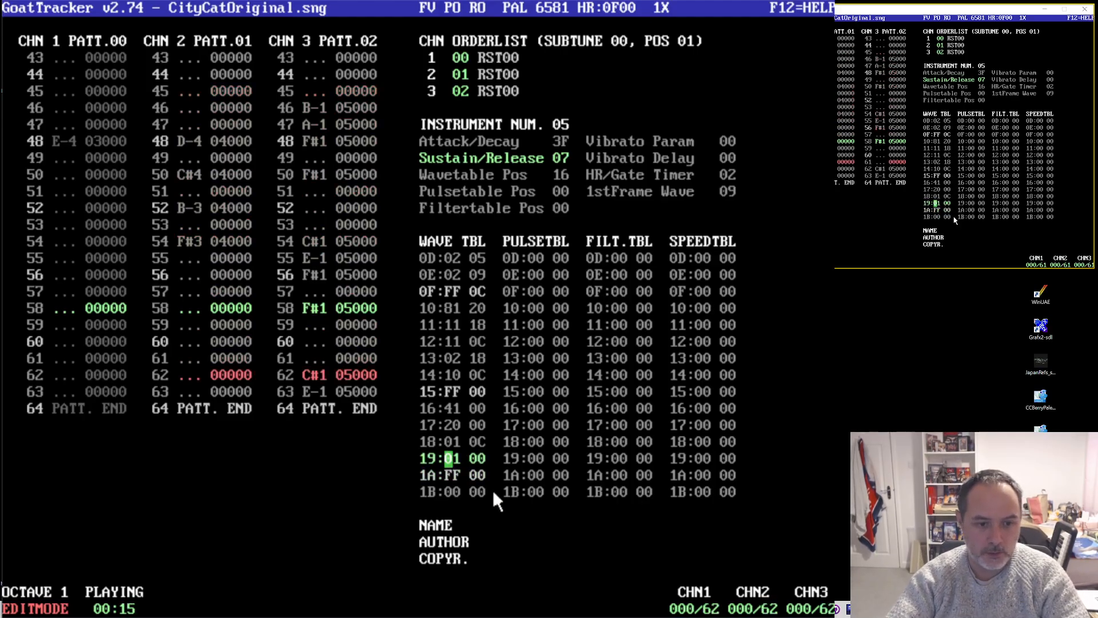
pyautogui.press('Right')
pyautogui.press('Right')
pyautogui.press('Right')
pyautogui.write('0')
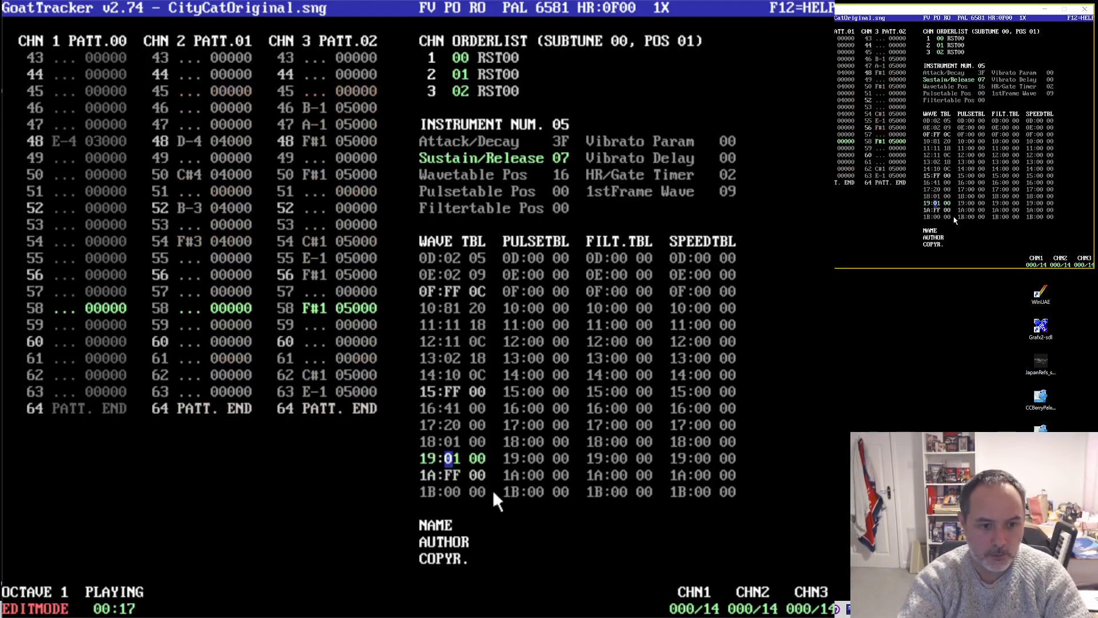
# - Try note values 0C and 07 in wavetable row 16
pyautogui.press('Up')
pyautogui.press('Up')
pyautogui.press('Up')
pyautogui.press('Right')
pyautogui.press('Right')
pyautogui.write('0C')
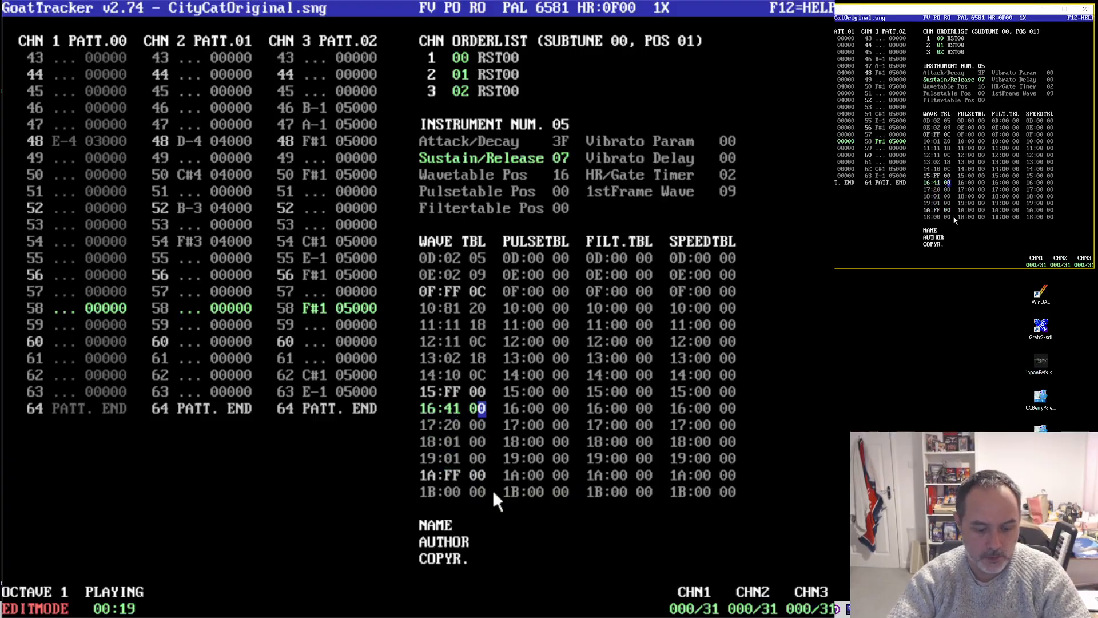
pyautogui.press('Up')
pyautogui.press('Right')
pyautogui.press('Right')
pyautogui.write('07')
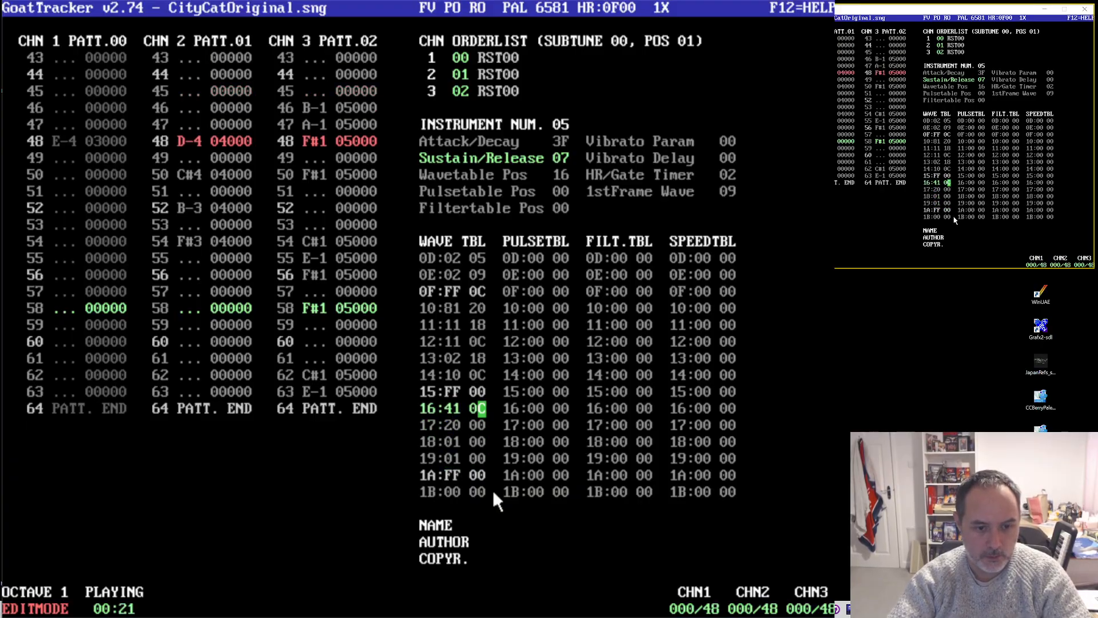
# - Try note values 01 and 21 in wavetable row 16, and reset the note value to 00
pyautogui.press('Up')
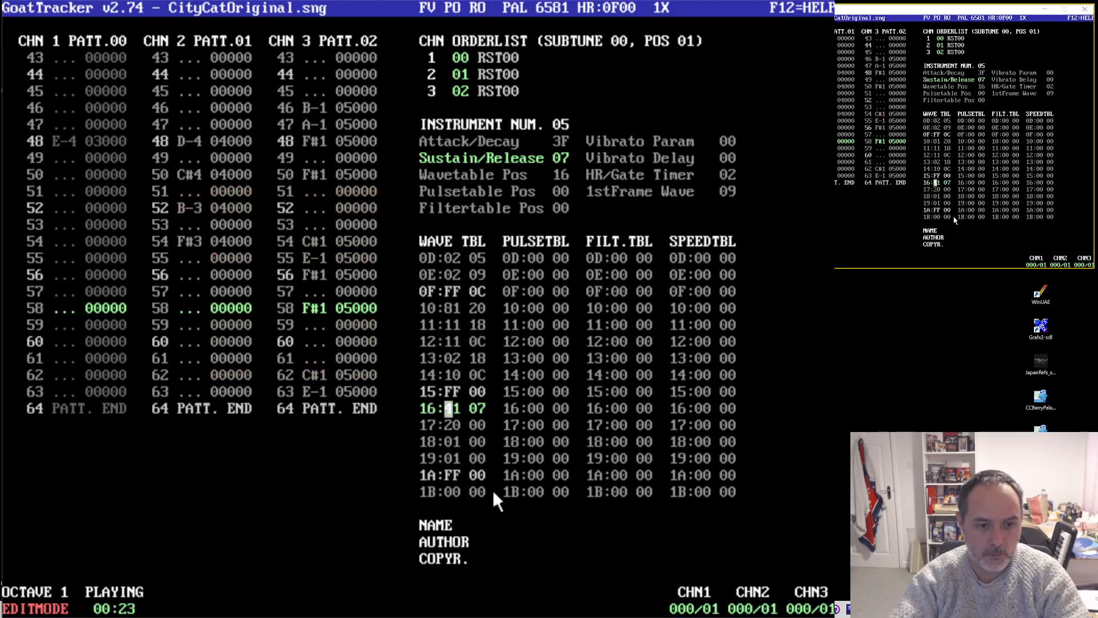
pyautogui.press('Right')
pyautogui.press('Right')
pyautogui.write('01')
pyautogui.press('Up')
pyautogui.press('Right')
pyautogui.press('Right')
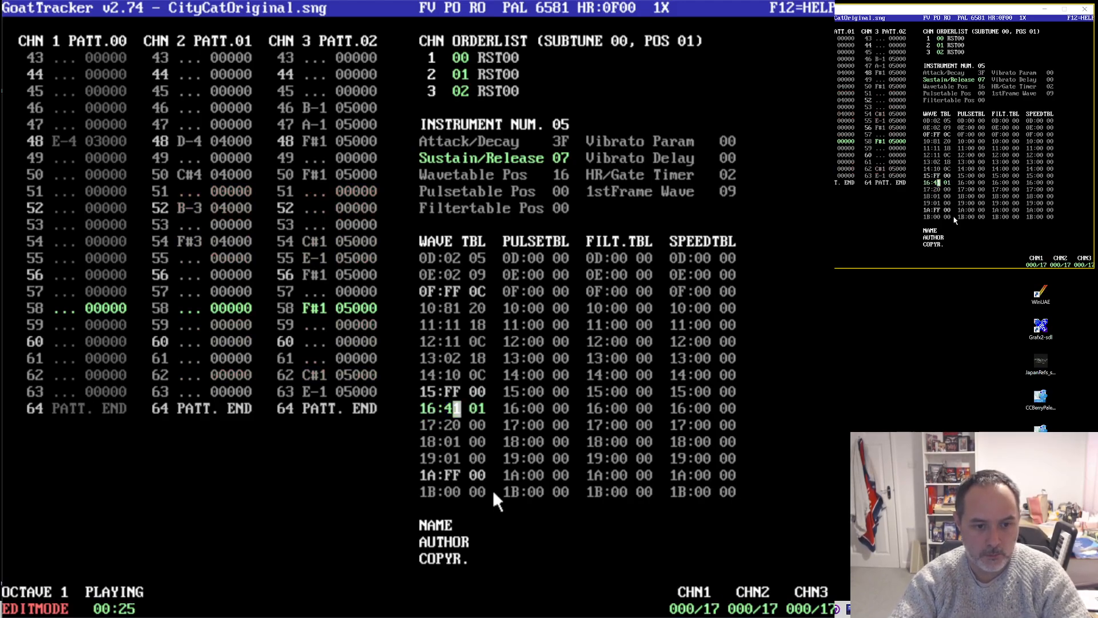
pyautogui.write('2')
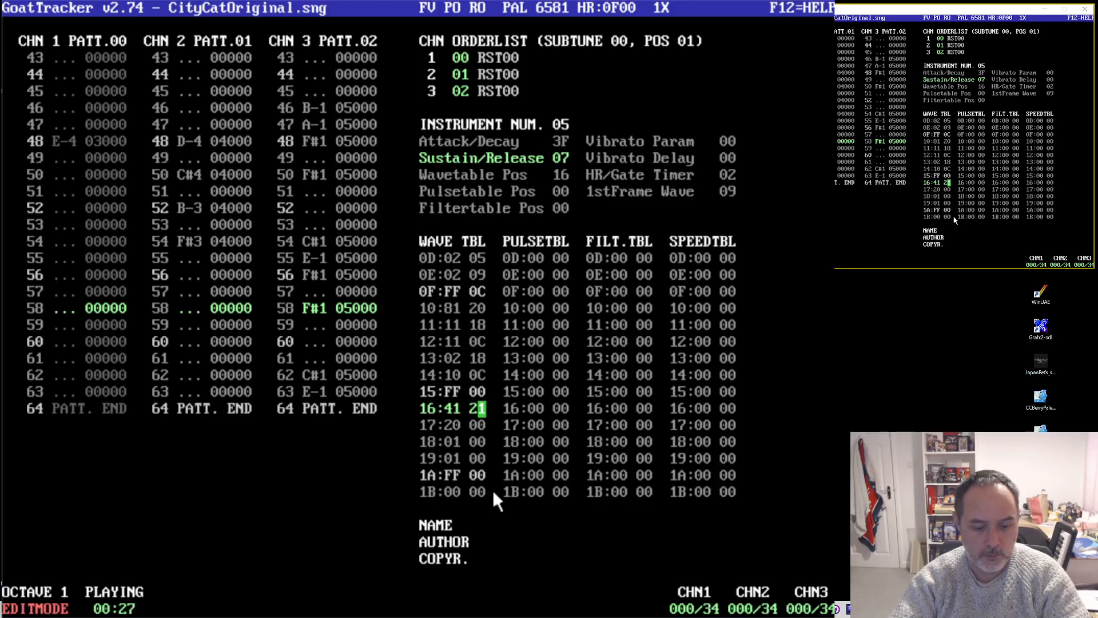
pyautogui.press('Left')
pyautogui.write('00')
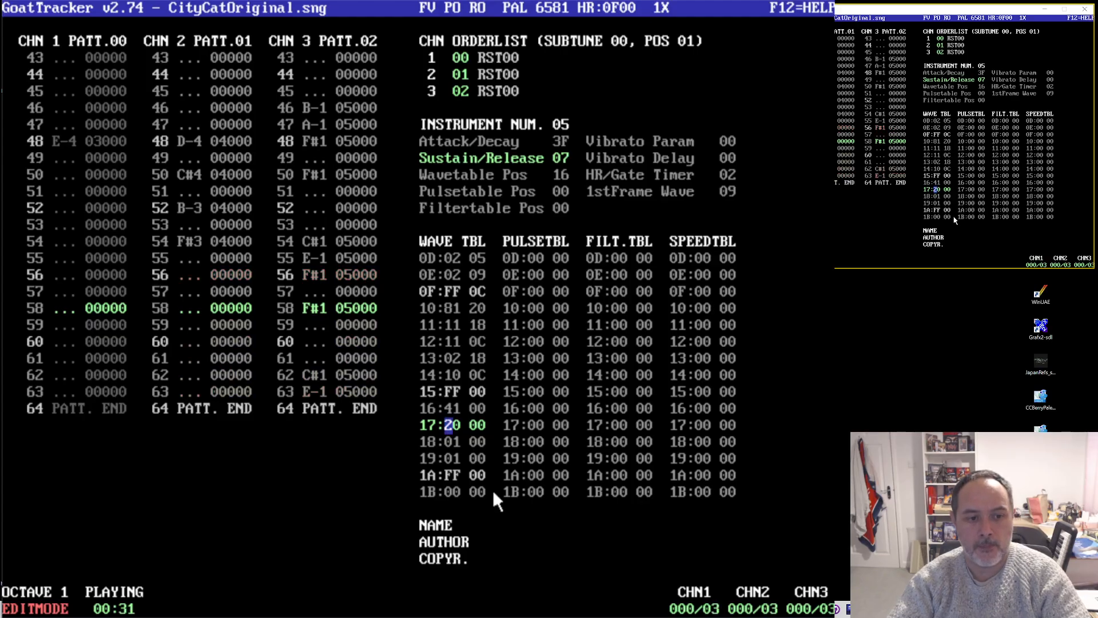
# - Set the Sustain/Release of instrument 05 to 0A
pyautogui.click(566, 147)
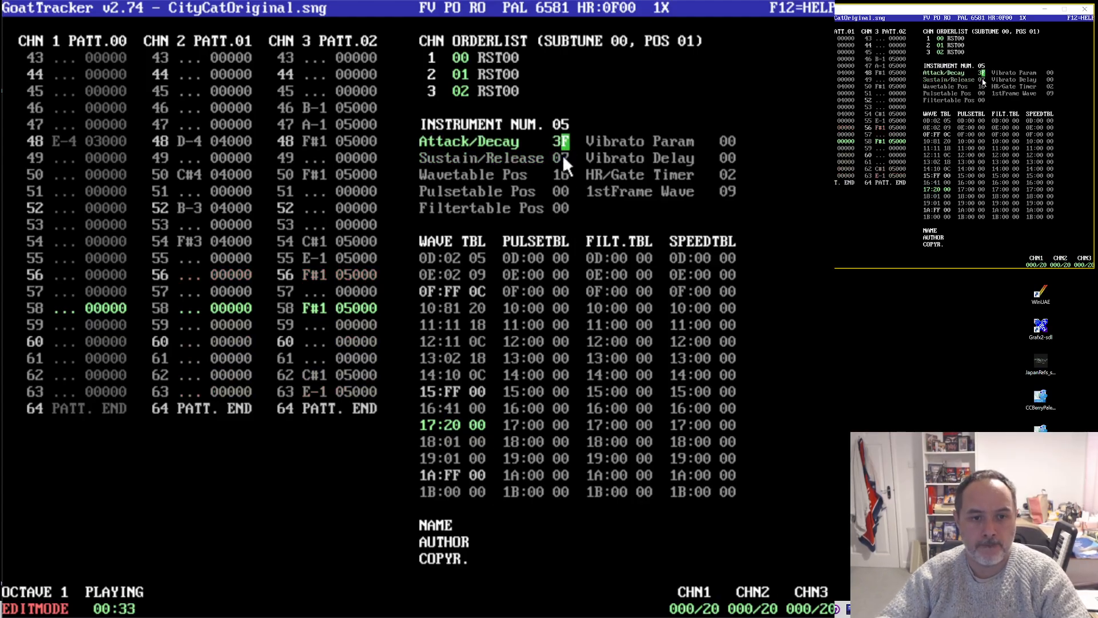
pyautogui.click(564, 156)
pyautogui.write('a')
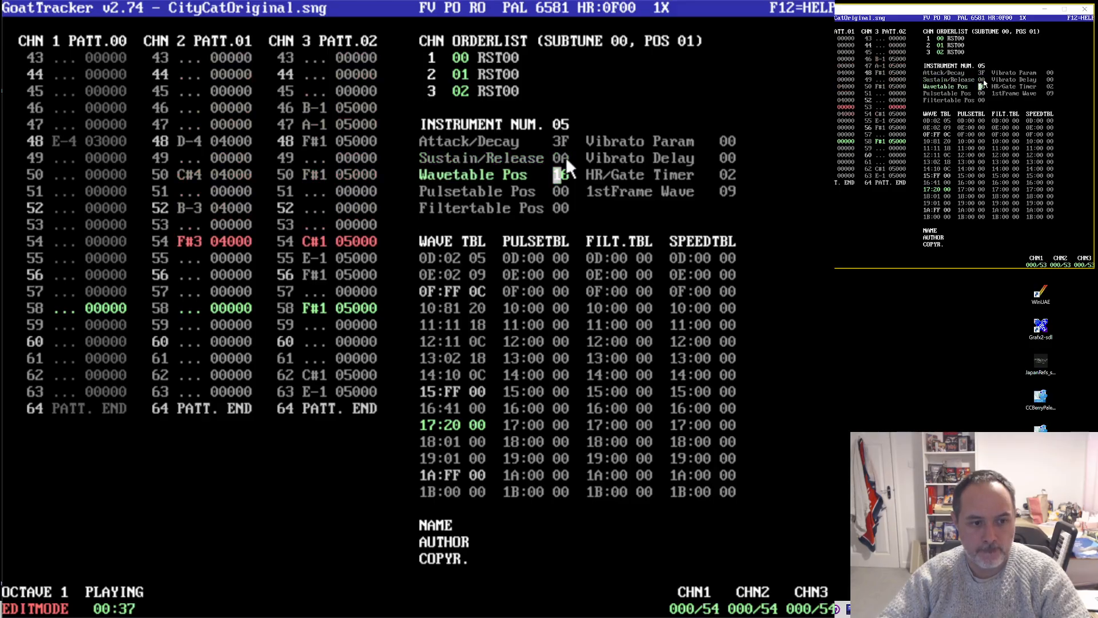
# - Set instrument 05's Sustain/Release to 0A and its Filtertable Pos to 01
pyautogui.click(566, 160)
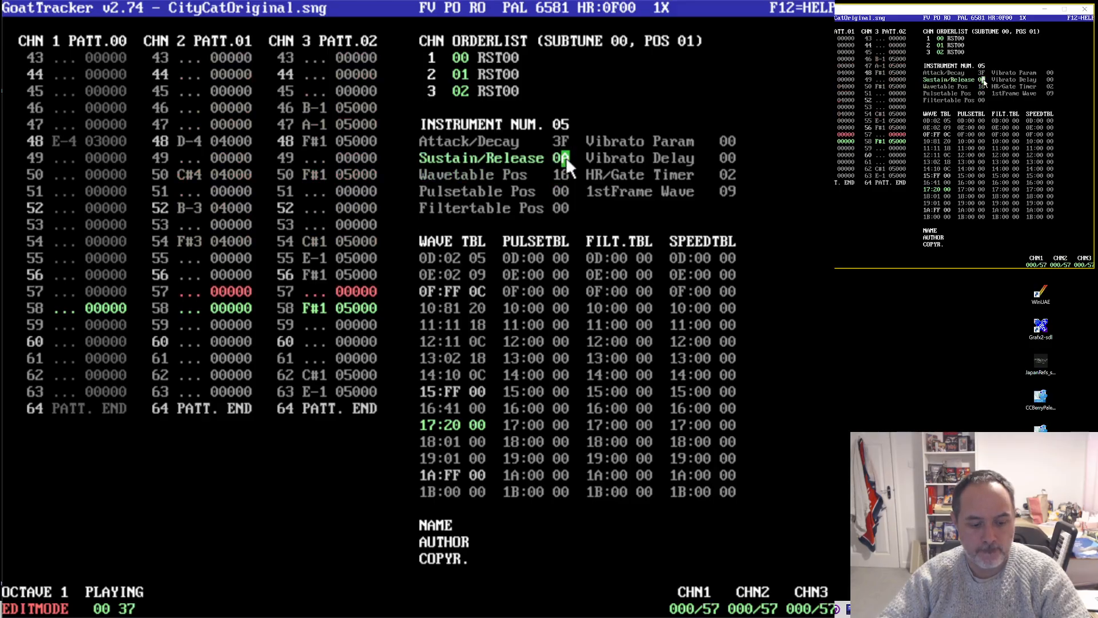
pyautogui.click(66, 287)
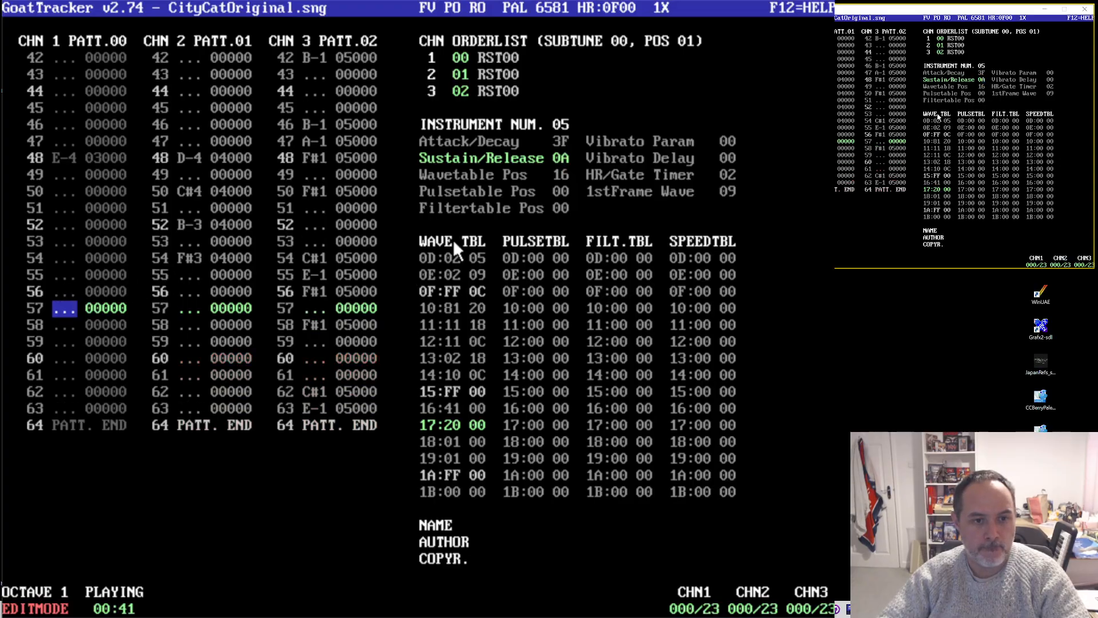
pyautogui.click(617, 260)
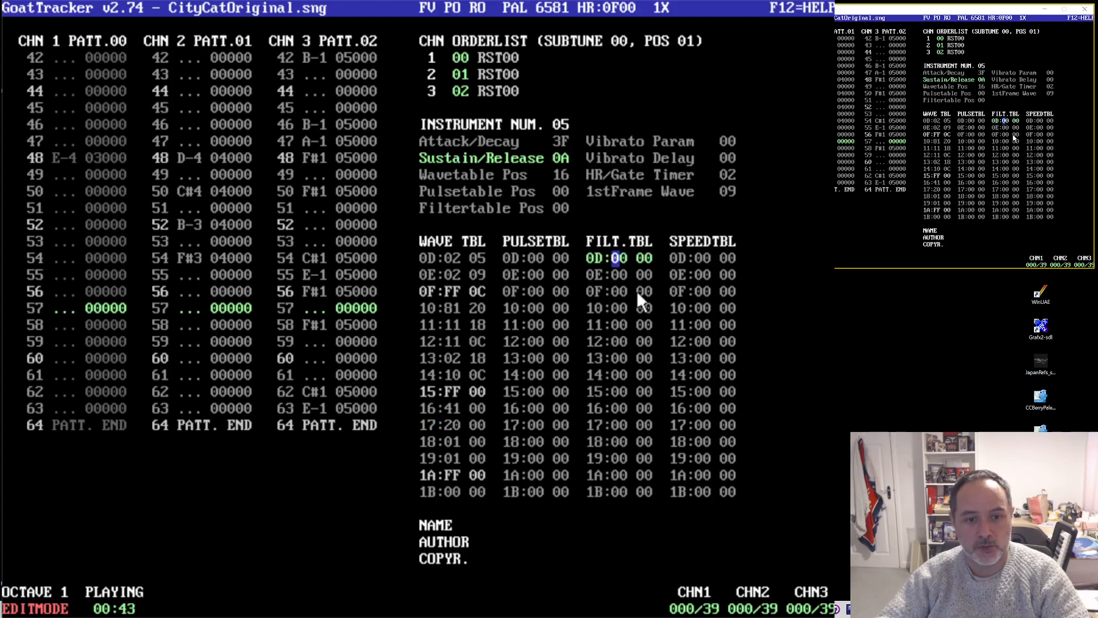
pyautogui.press('Up')
pyautogui.press('Up')
pyautogui.press('Up')
pyautogui.press('Up')
pyautogui.press('Up')
pyautogui.press('Up')
pyautogui.press('Up')
pyautogui.press('Up')
pyautogui.press('Up')
pyautogui.press('Up')
pyautogui.press('Up')
pyautogui.press('Up')
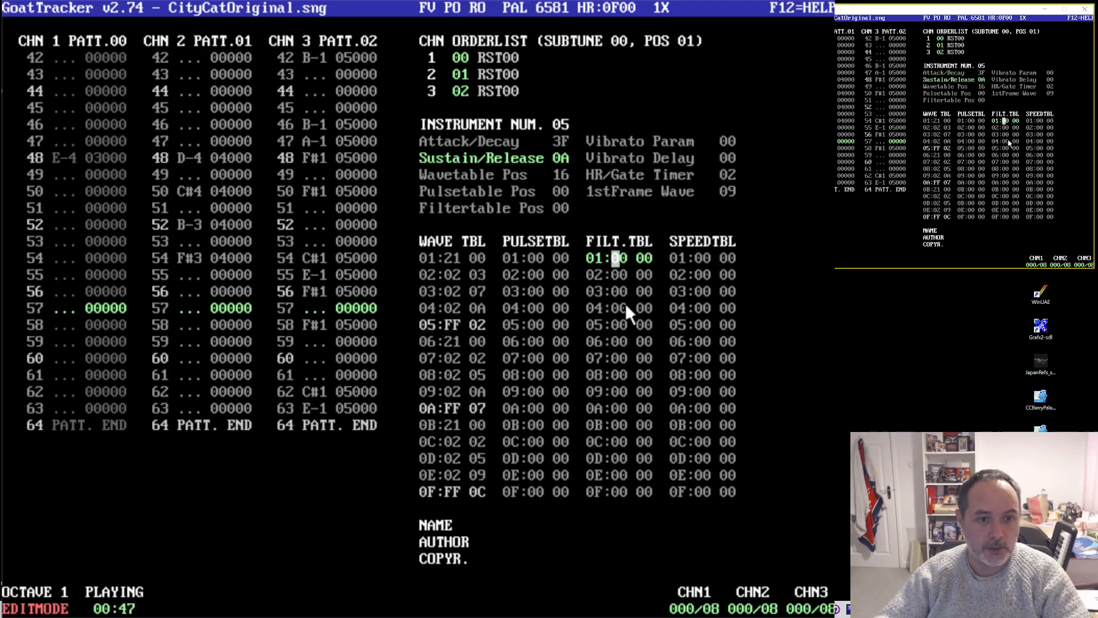
pyautogui.click(568, 204)
pyautogui.write('1')
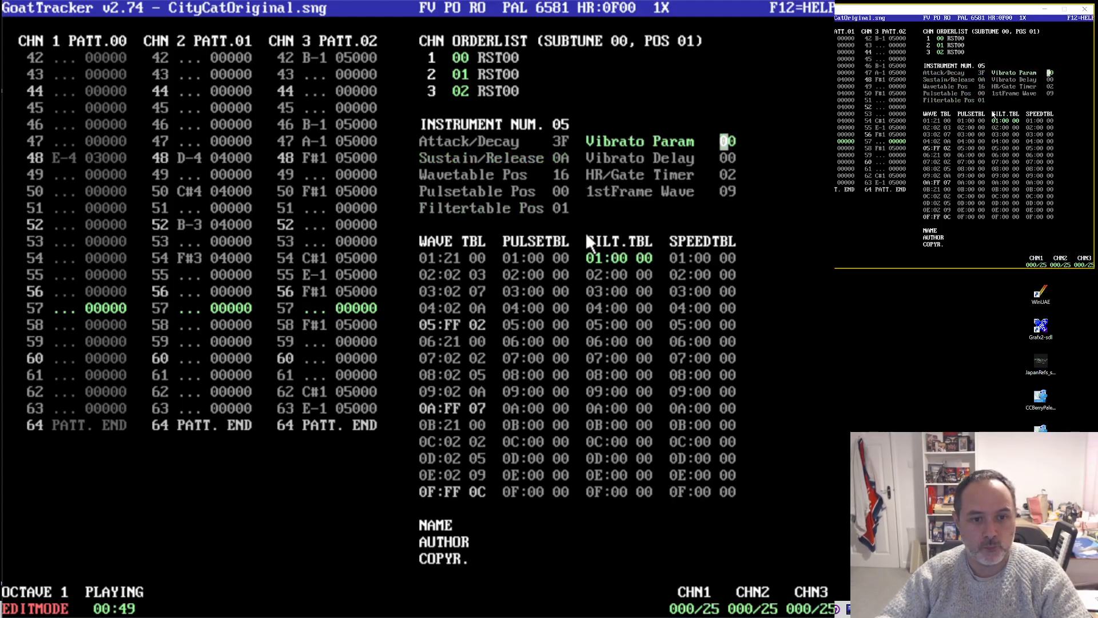
# - Fill in the filter table with B0 04 in row 01, 07 77 in row 02 and FF 02 in row 03
pyautogui.write('b')
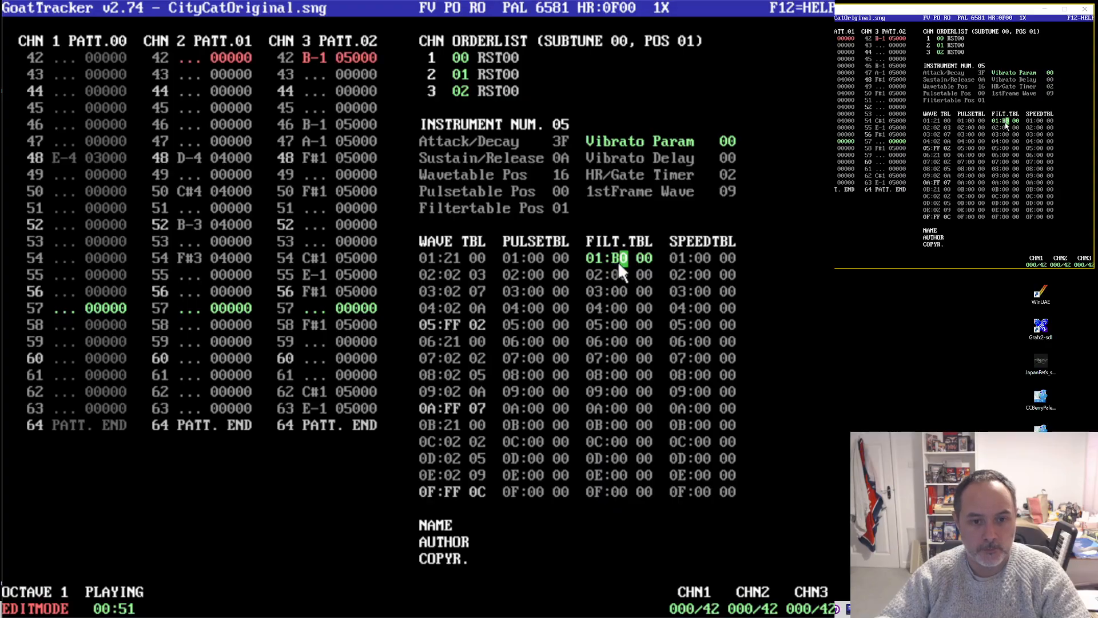
pyautogui.write('004')
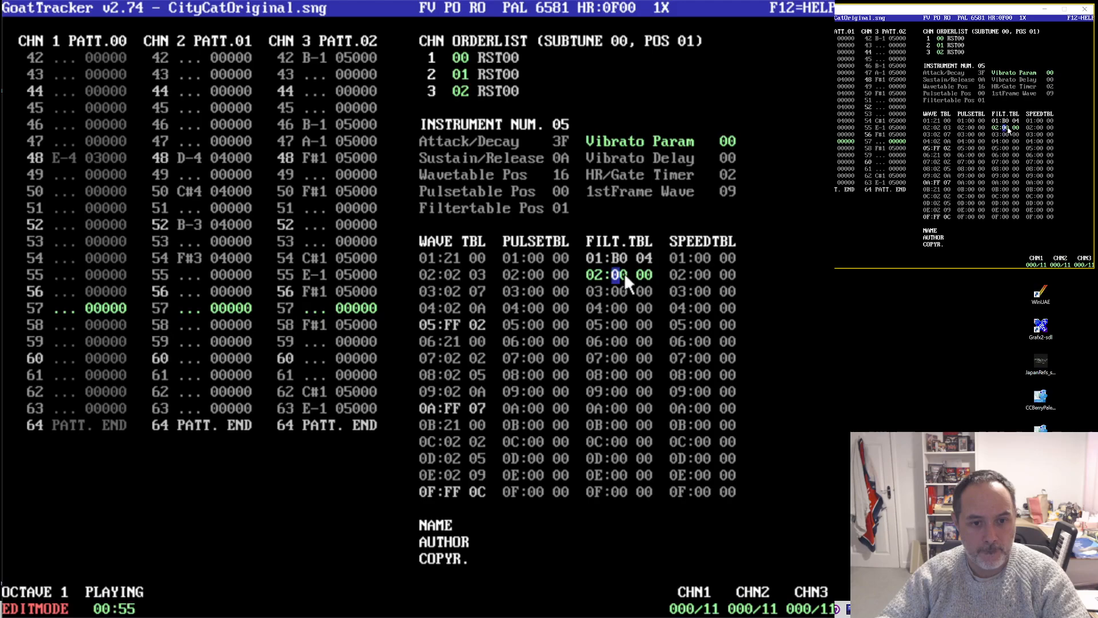
pyautogui.write('77')
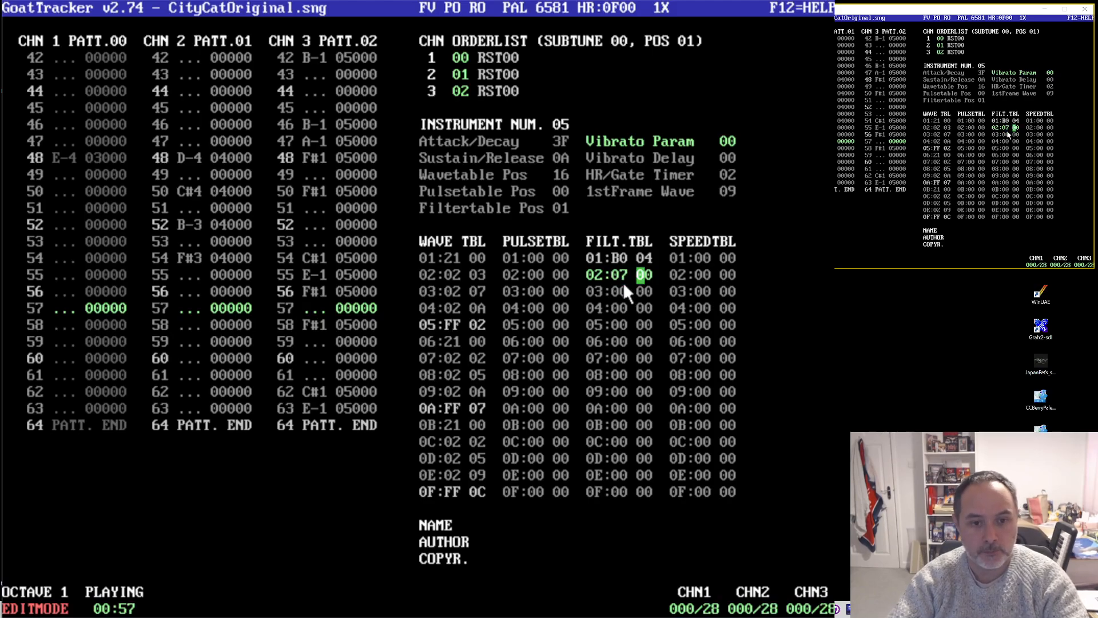
pyautogui.write('7')
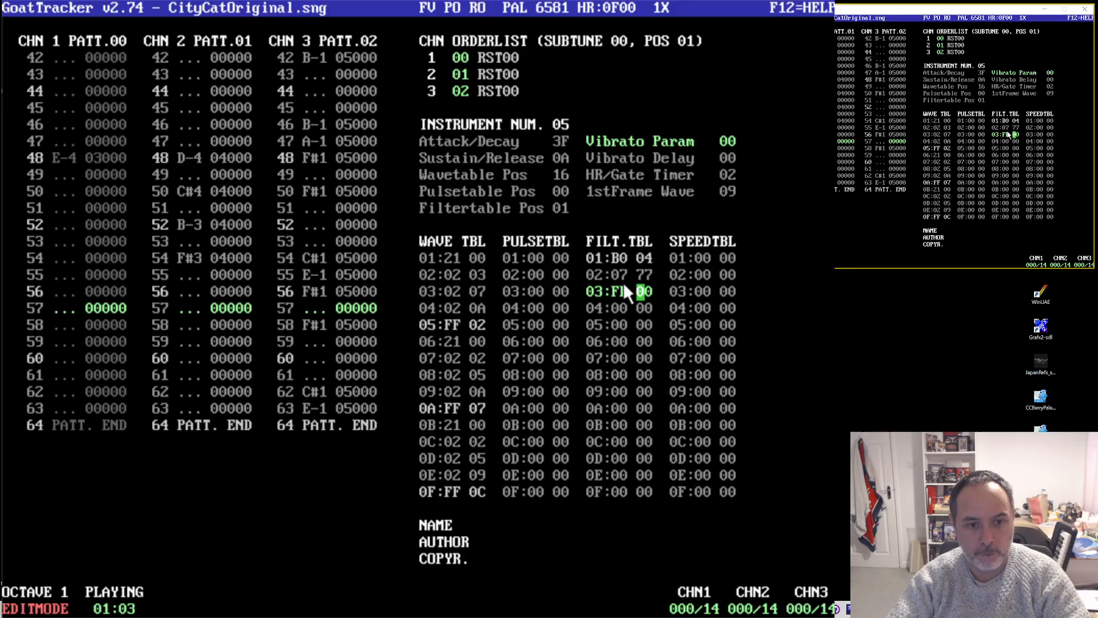
pyautogui.write('272')
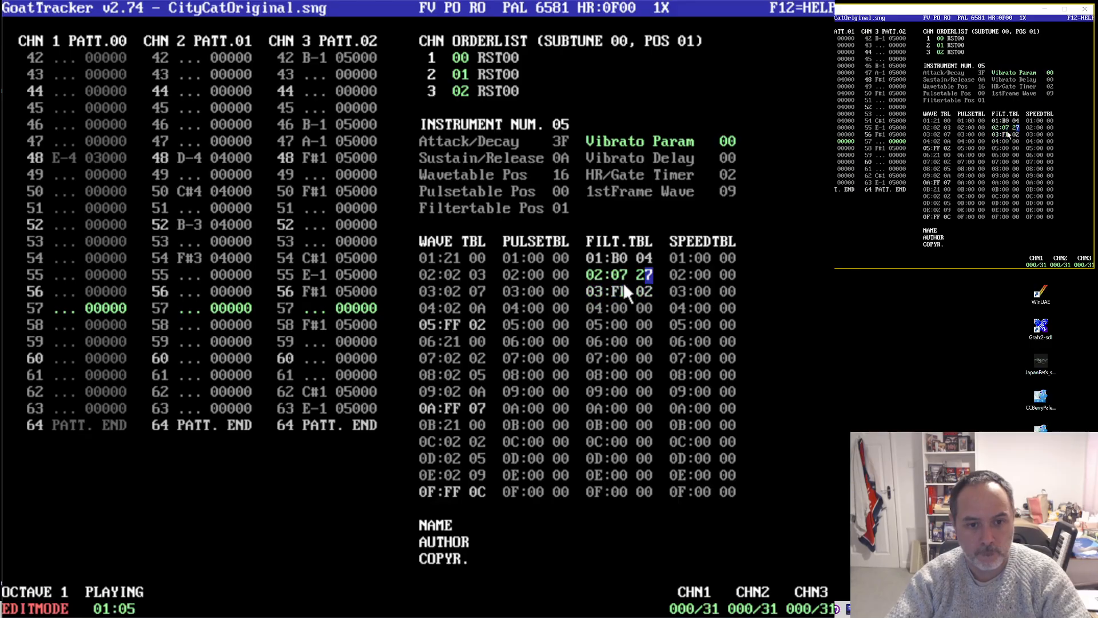
# - Try filter table row 02 with 07 02, followed by 00 5A
pyautogui.write('02')
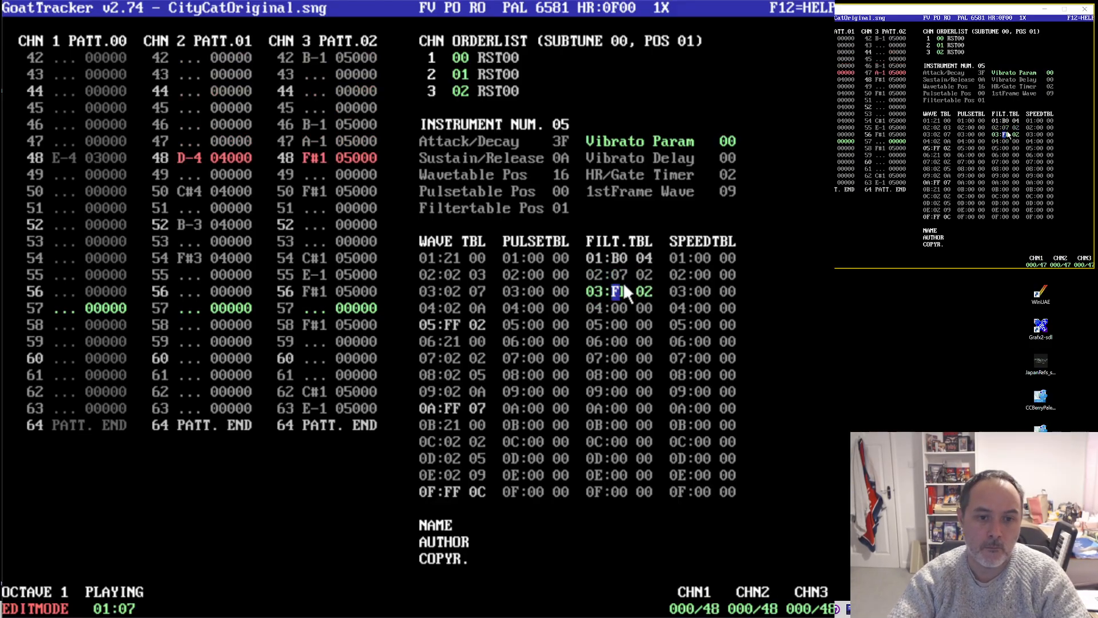
pyautogui.press('Up')
pyautogui.press('Right')
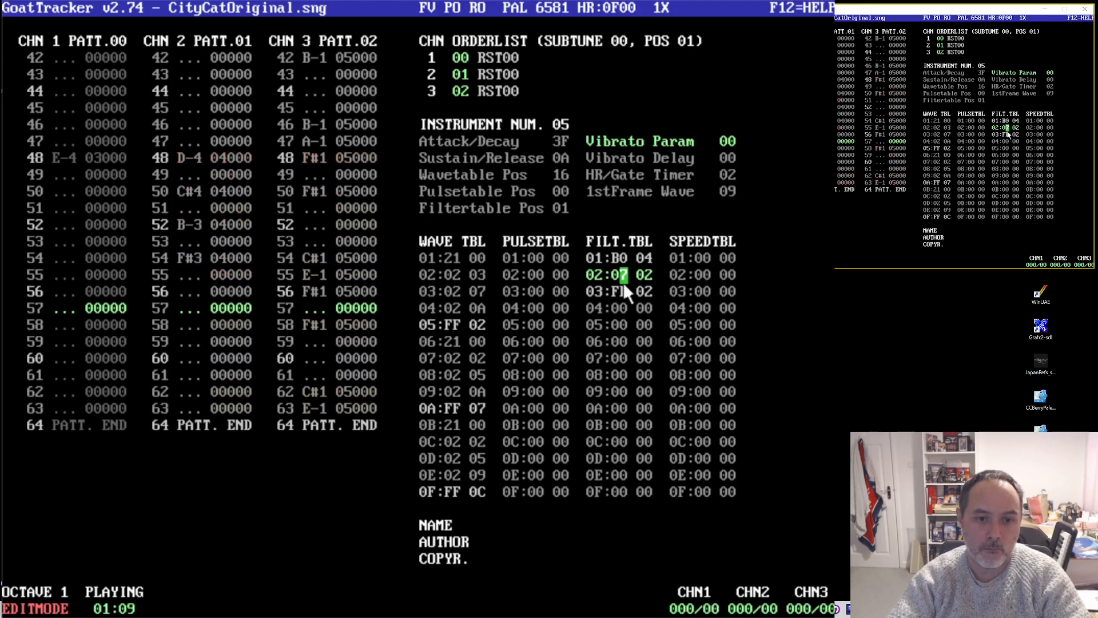
pyautogui.write('0 ')
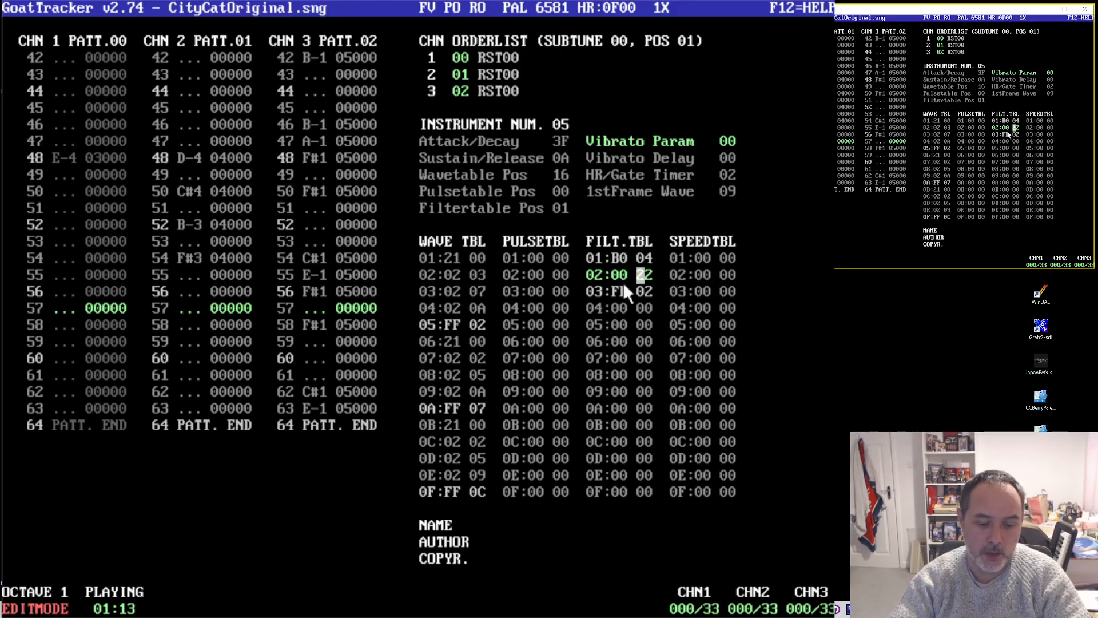
pyautogui.write('5')
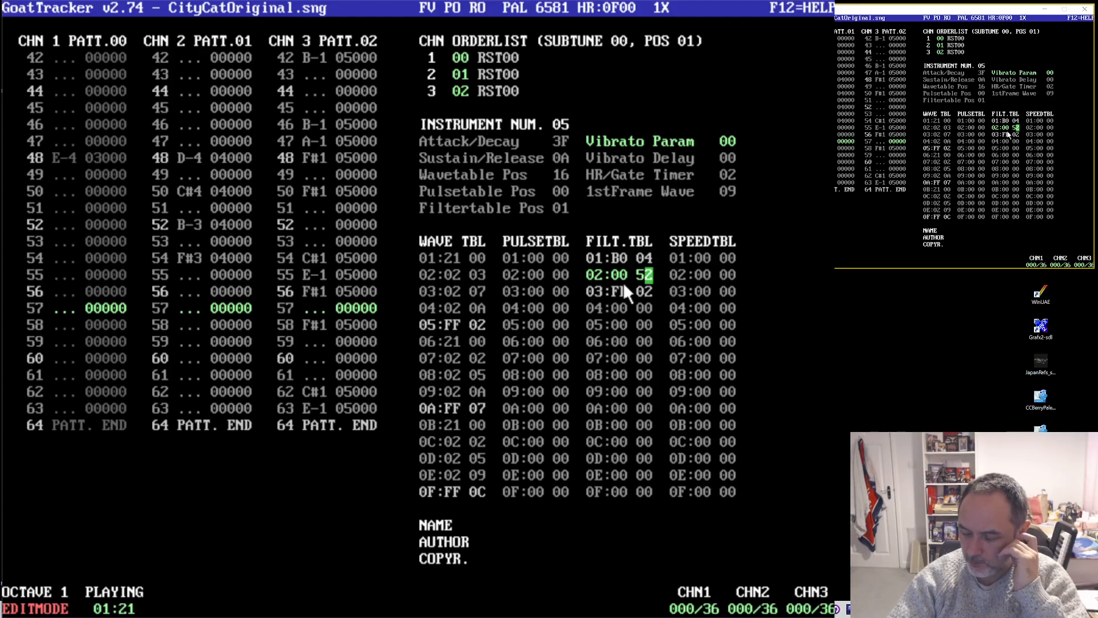
pyautogui.write('A')
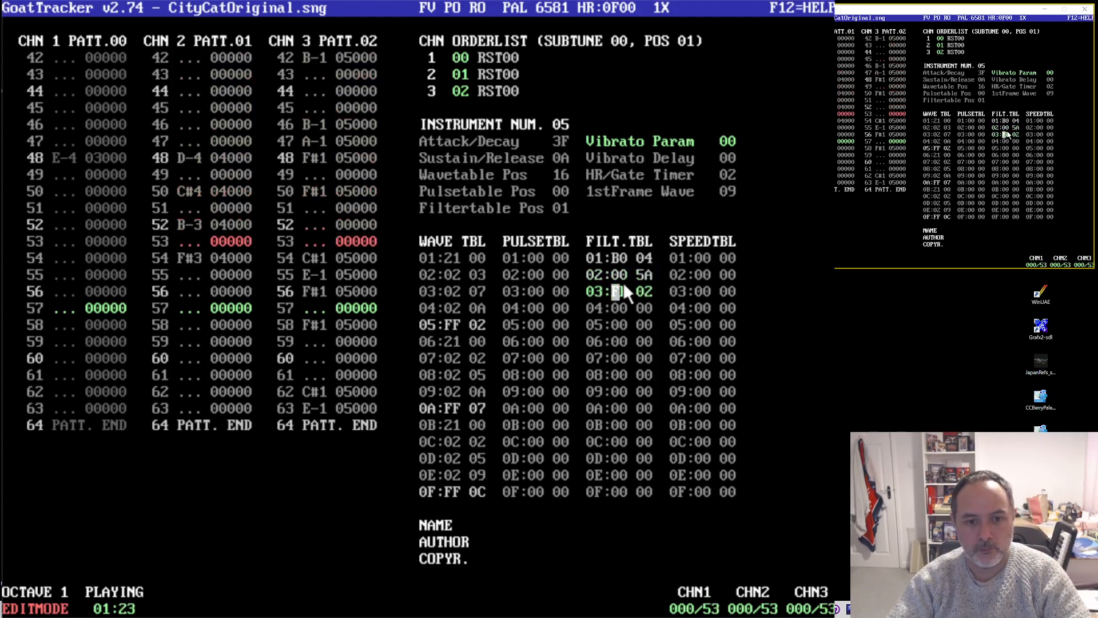
# - Try 01 5A, 21 5A and 00 7A as the values of filter table row 02
pyautogui.press('Up')
pyautogui.press('Right')
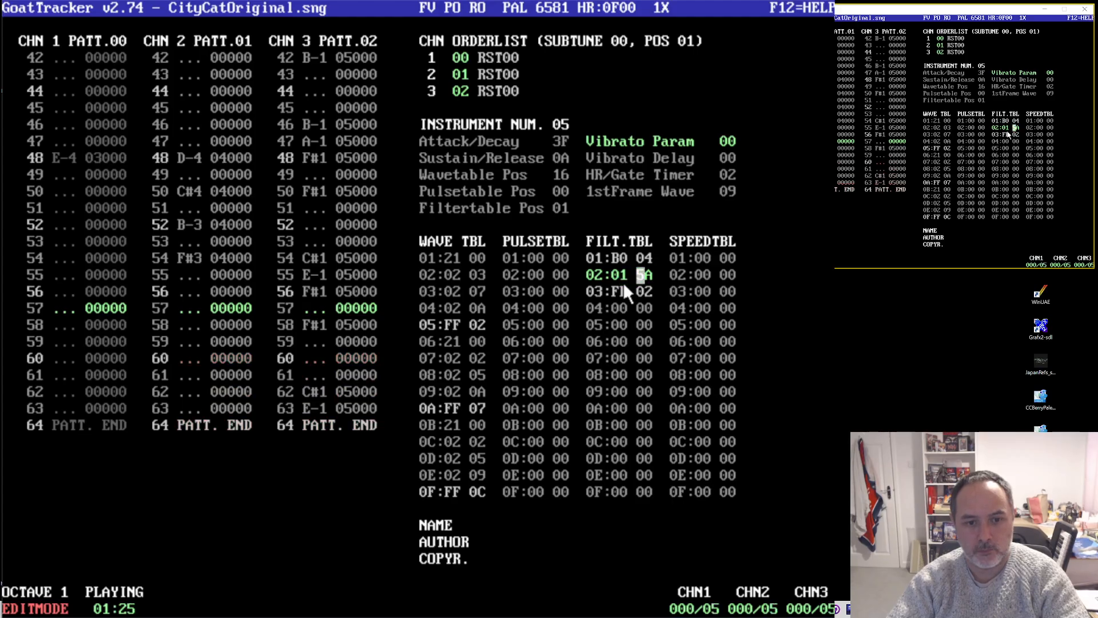
pyautogui.press('Left')
pyautogui.press('Left')
pyautogui.press('Right')
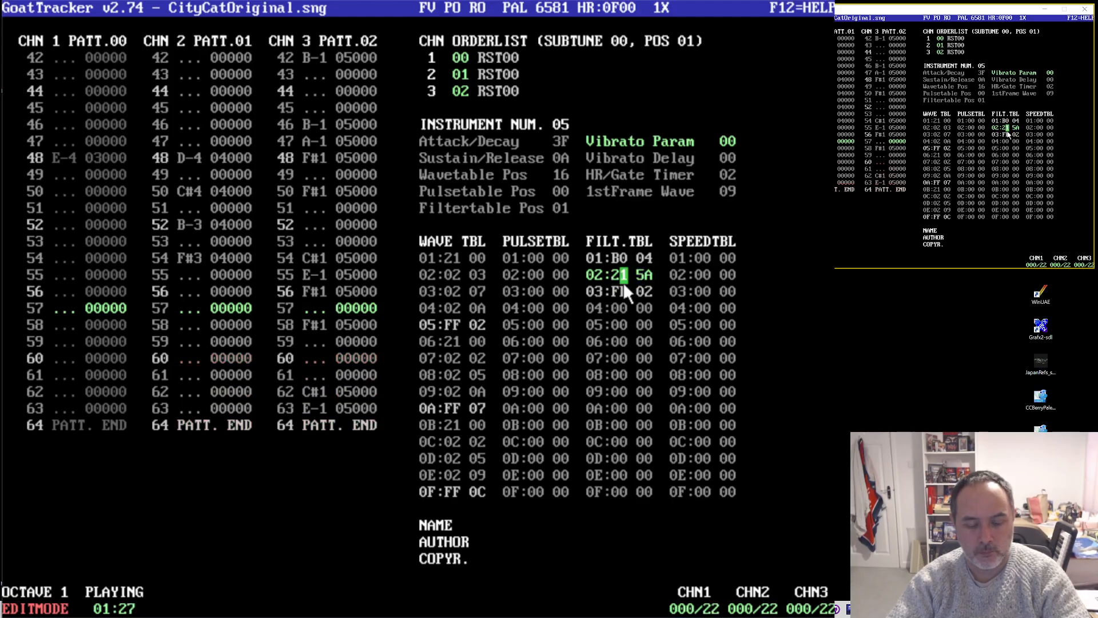
pyautogui.write('07')
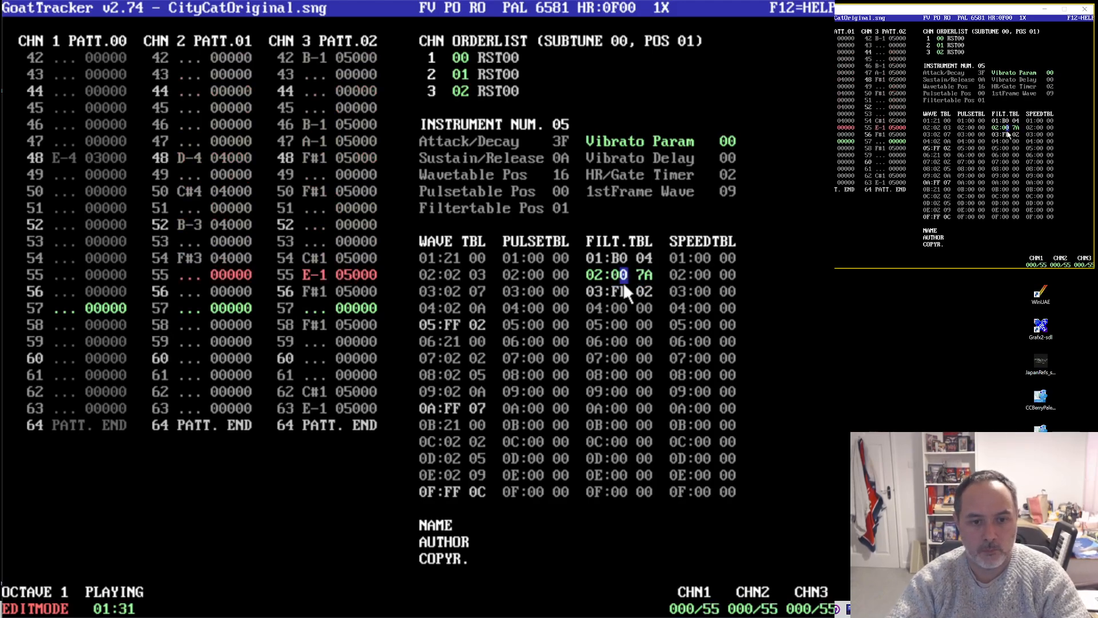
# - Try 78 7A and 82 7A as the values of filter table row 02
pyautogui.press('Left')
pyautogui.write('78')
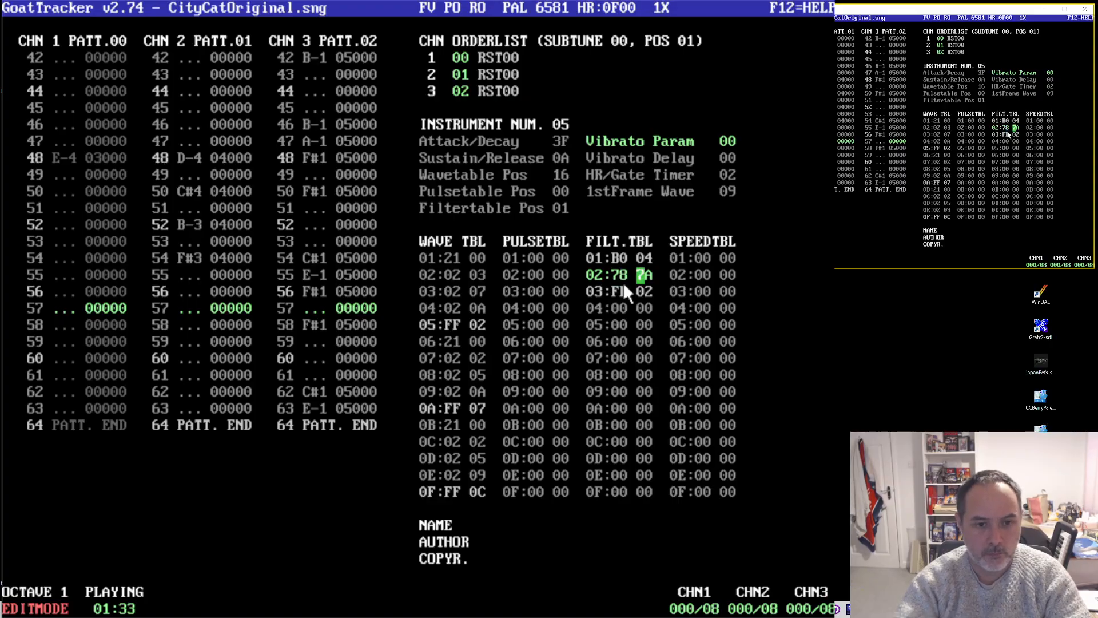
pyautogui.press('Left')
pyautogui.press('Left')
pyautogui.write('8')
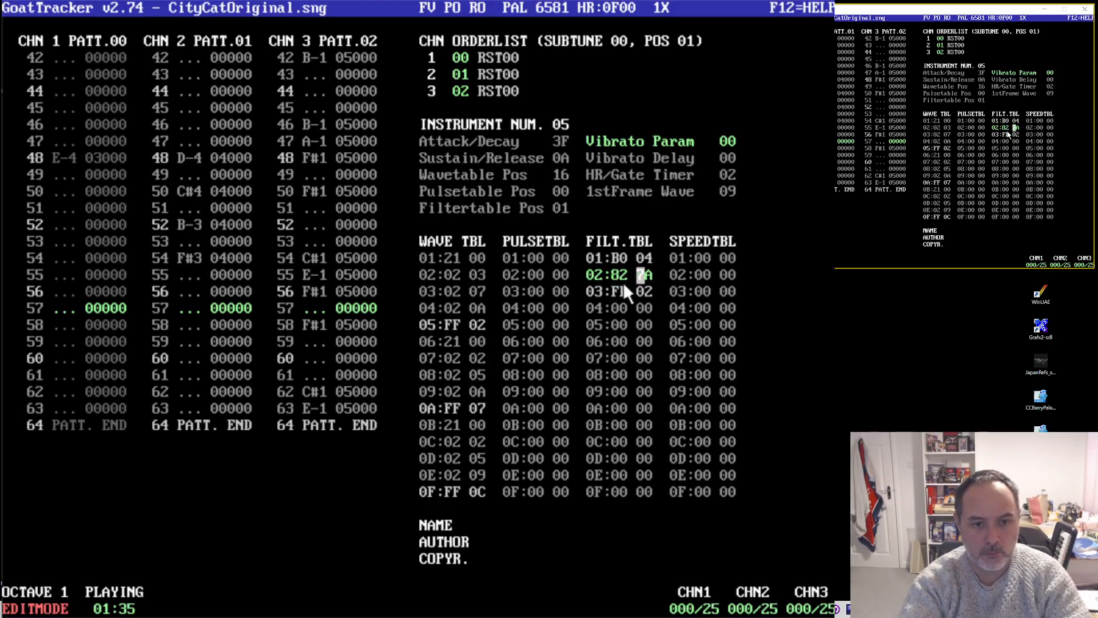
# - Try 8F 2A and 9F 1A as the values of filter table row 02
pyautogui.press('Left')
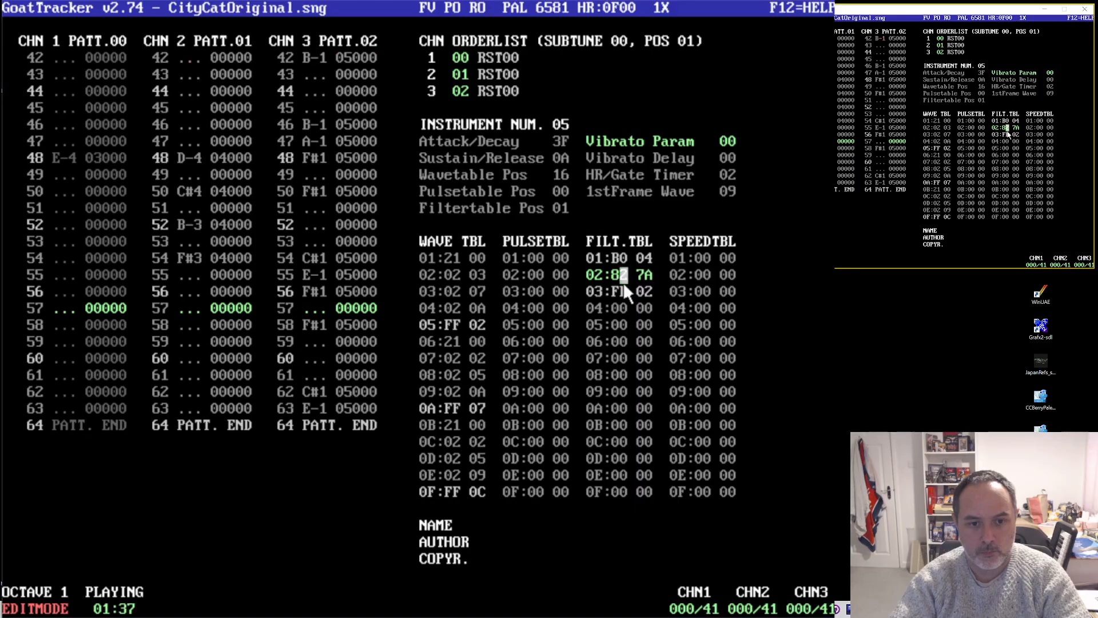
pyautogui.write('f')
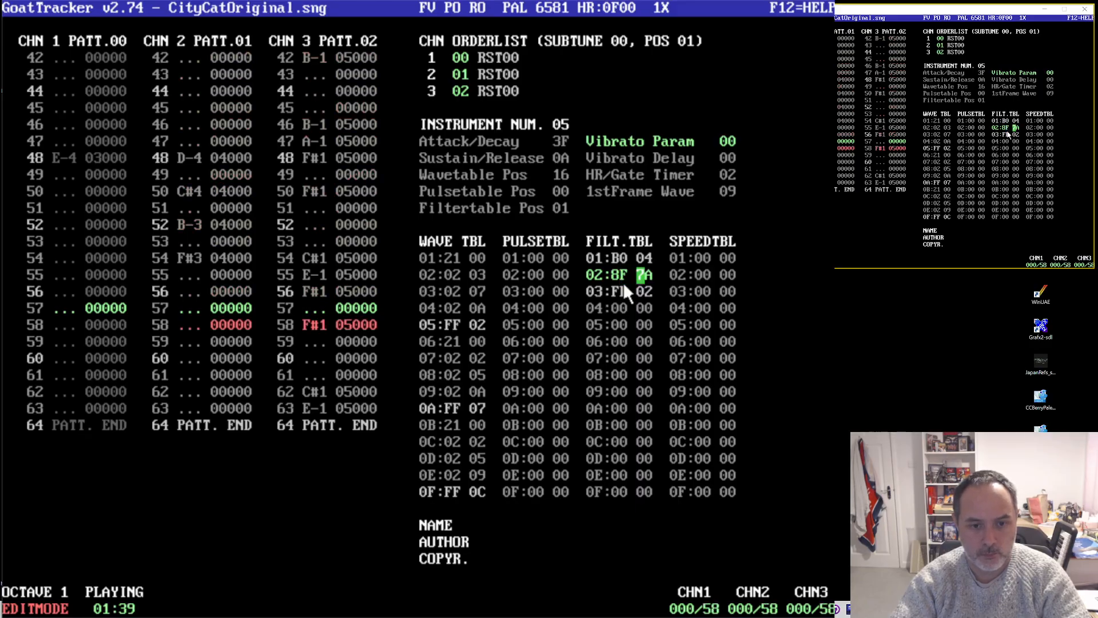
pyautogui.write('2')
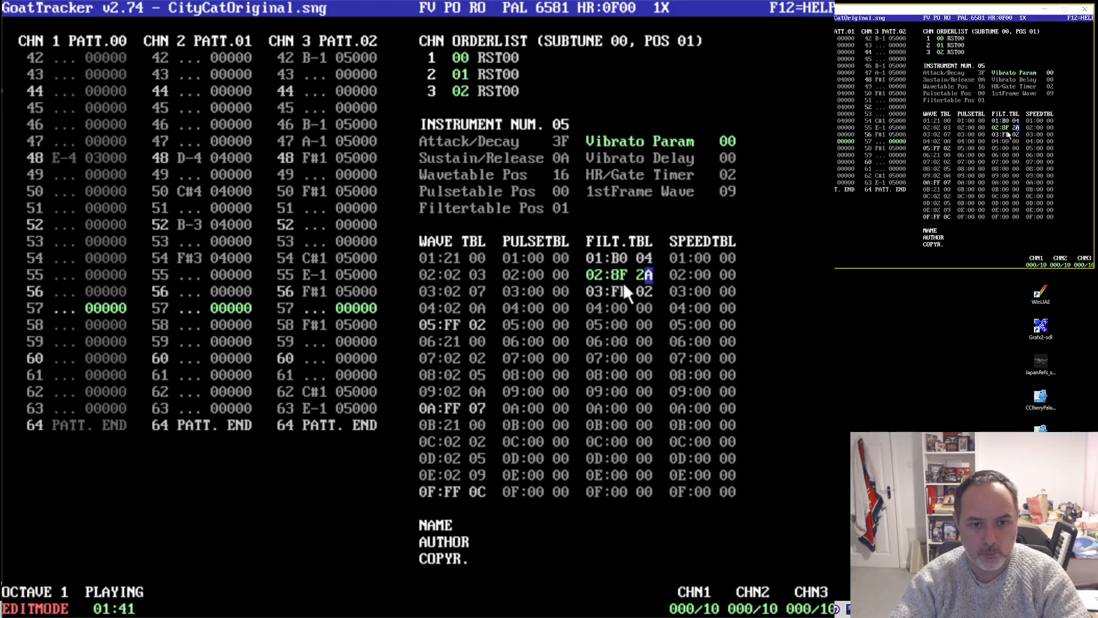
pyautogui.press('Left')
pyautogui.press('Left')
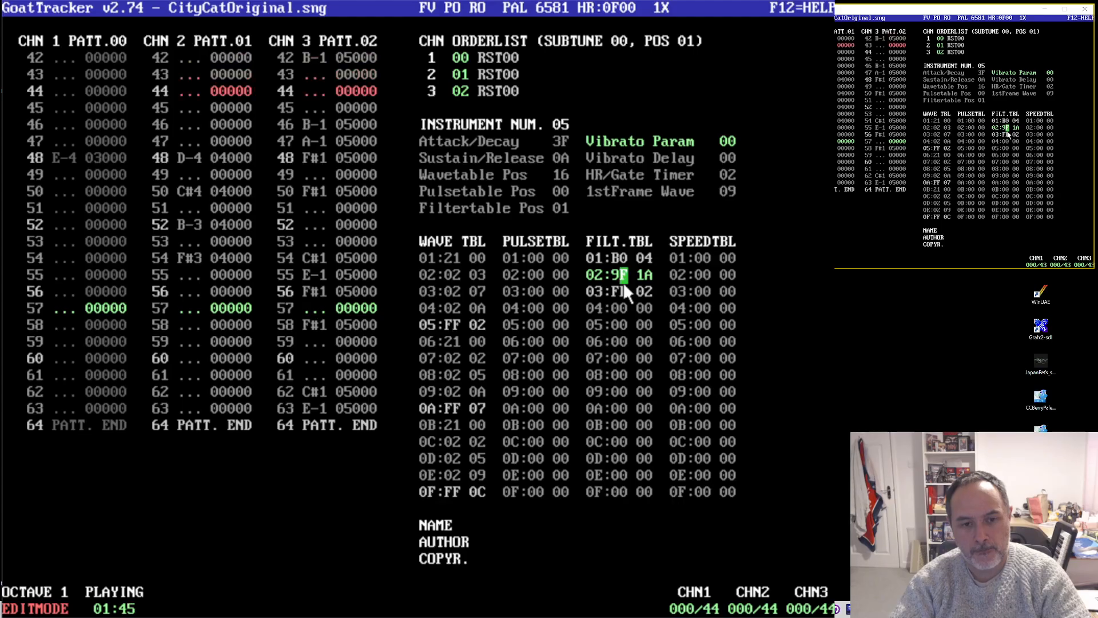
# - Try 90 and 0F as the first value of filter table row 02, keeping 1A as the second
pyautogui.write('0')
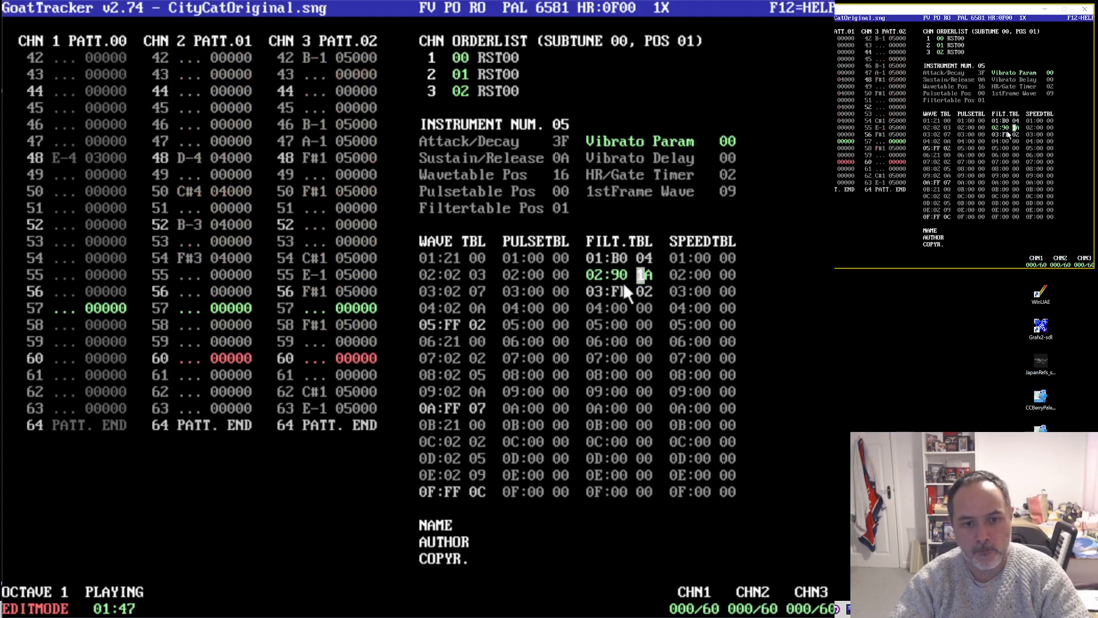
pyautogui.press('Left')
pyautogui.press('Left')
pyautogui.write('0F')
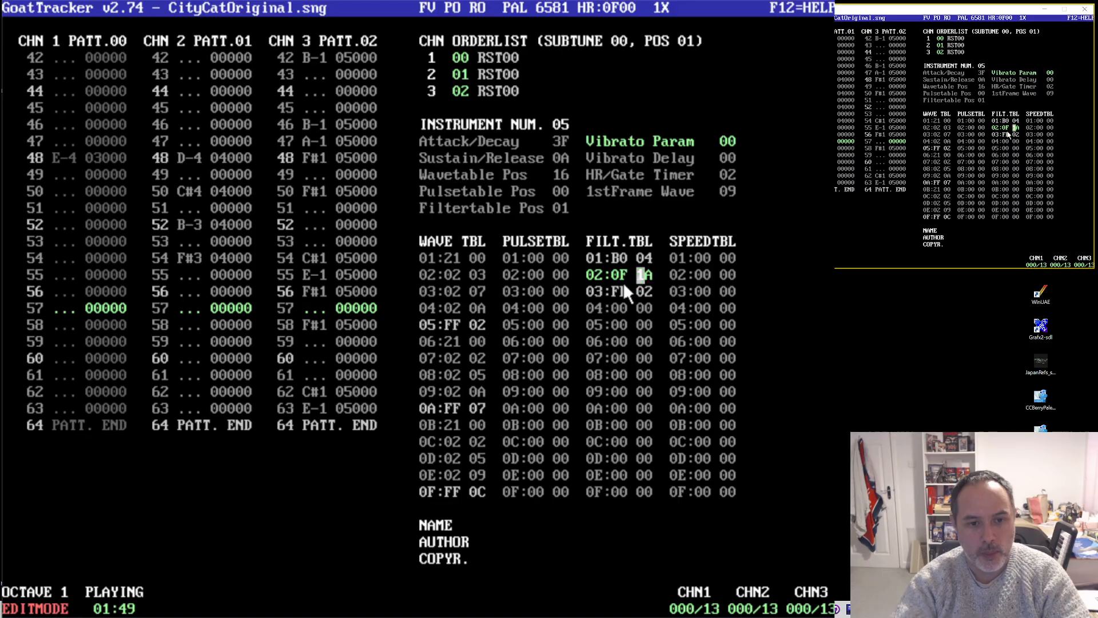
# - Try the lower first values 05, 04 and 01 in filter table row 02
pyautogui.press('Left')
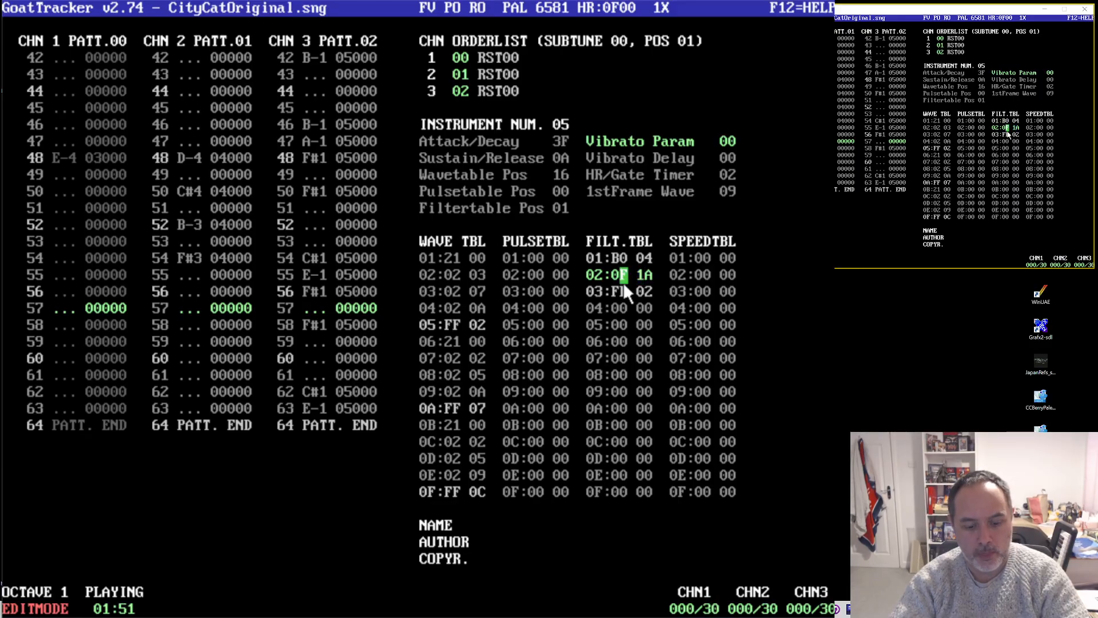
pyautogui.press('Left')
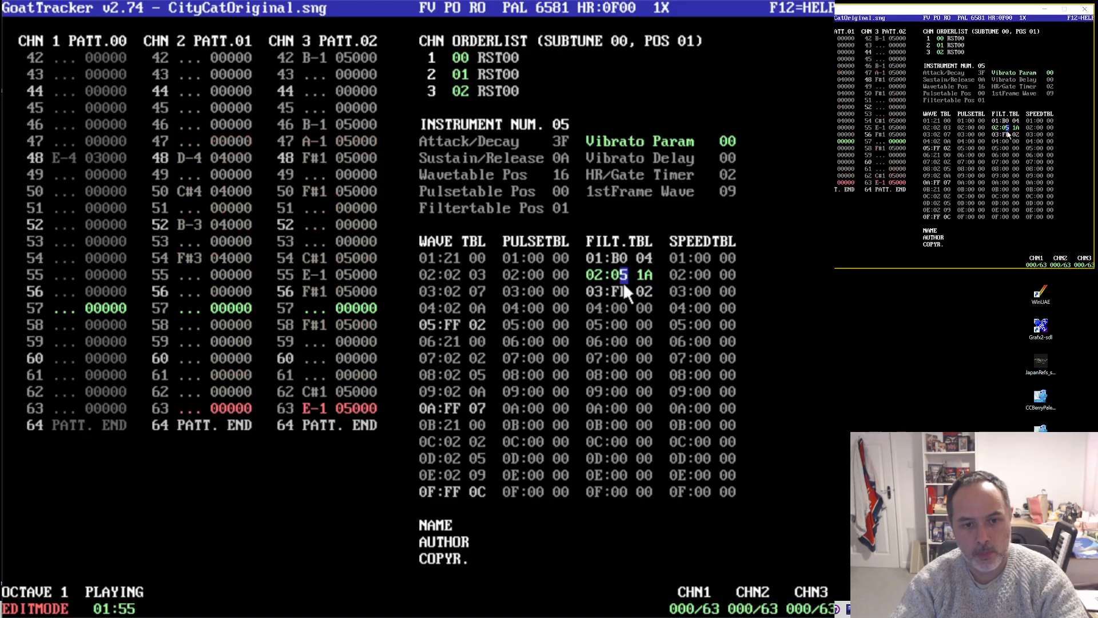
pyautogui.press('Left')
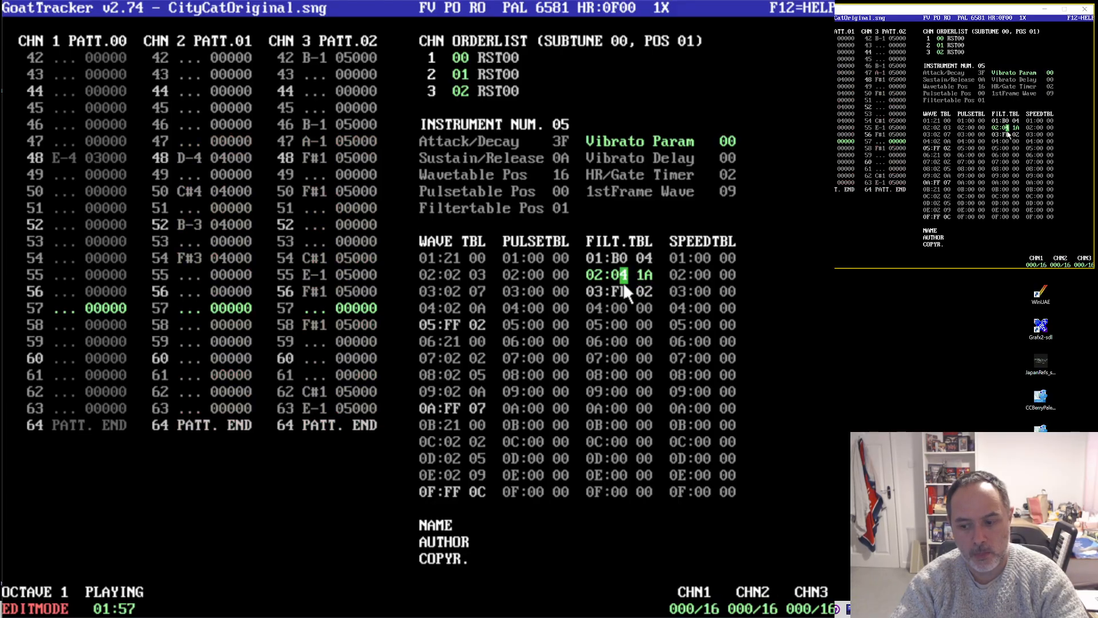
pyautogui.write('3')
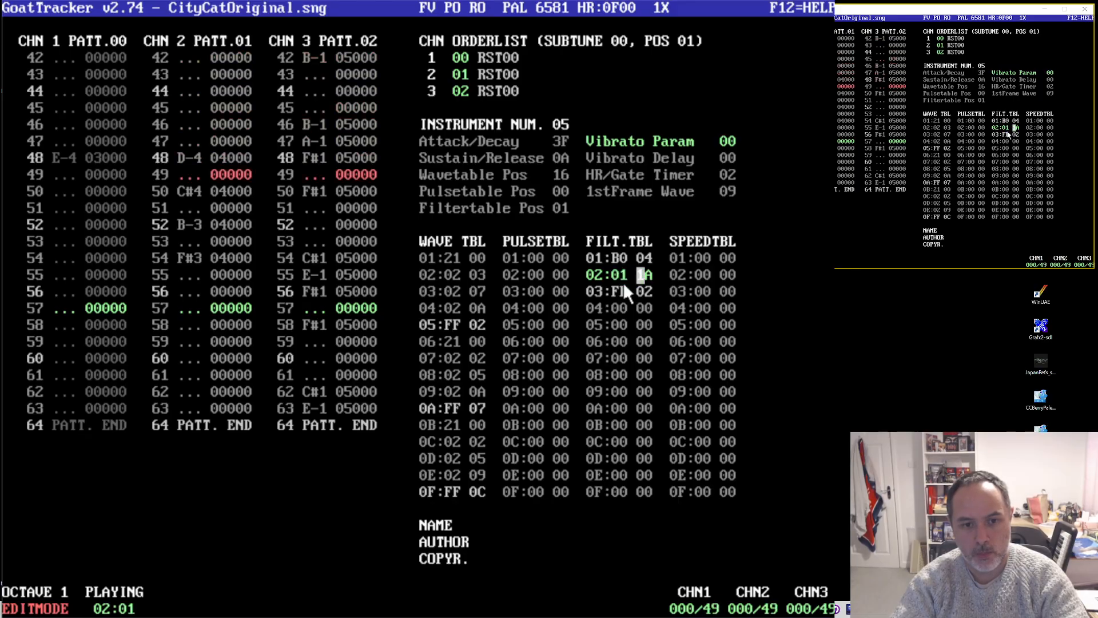
# - Set filter table row 02 to 06 08
pyautogui.write('6')
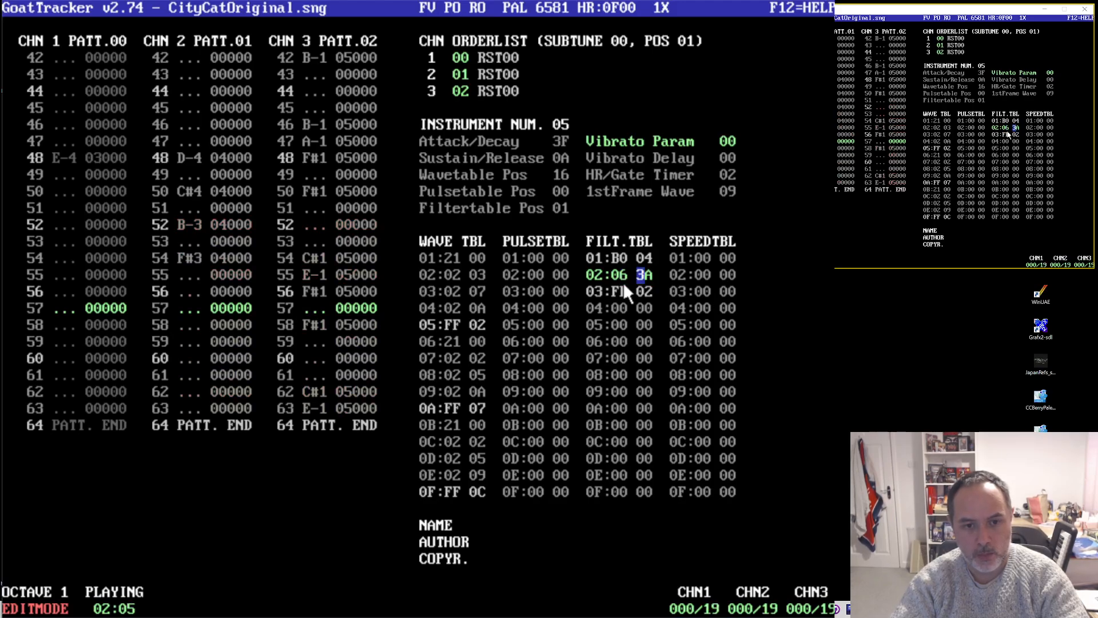
pyautogui.write('0')
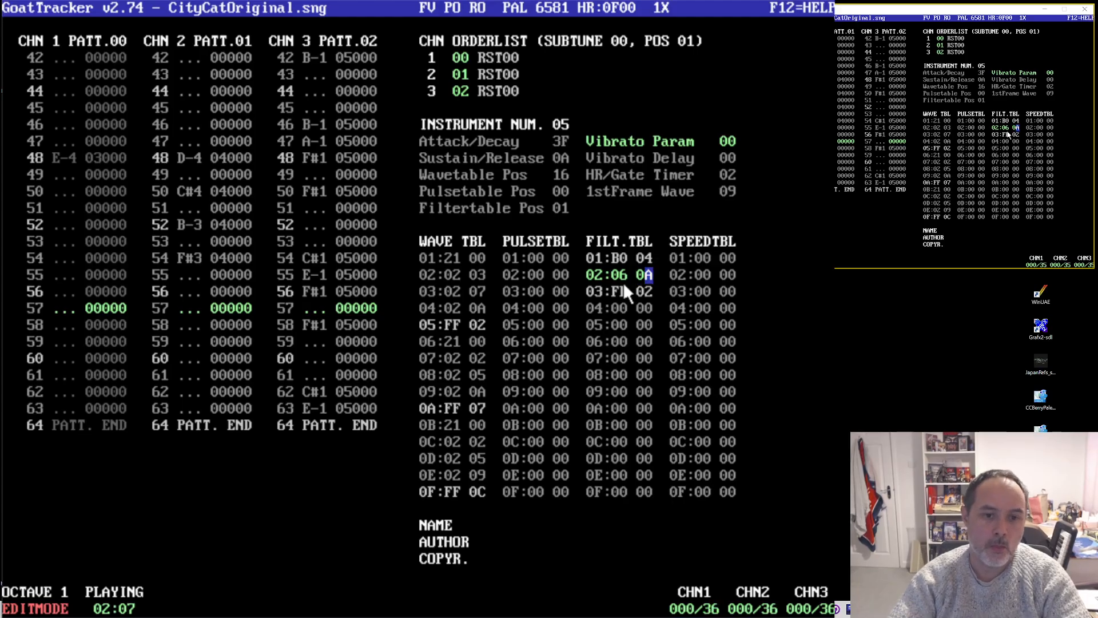
pyautogui.write('8')
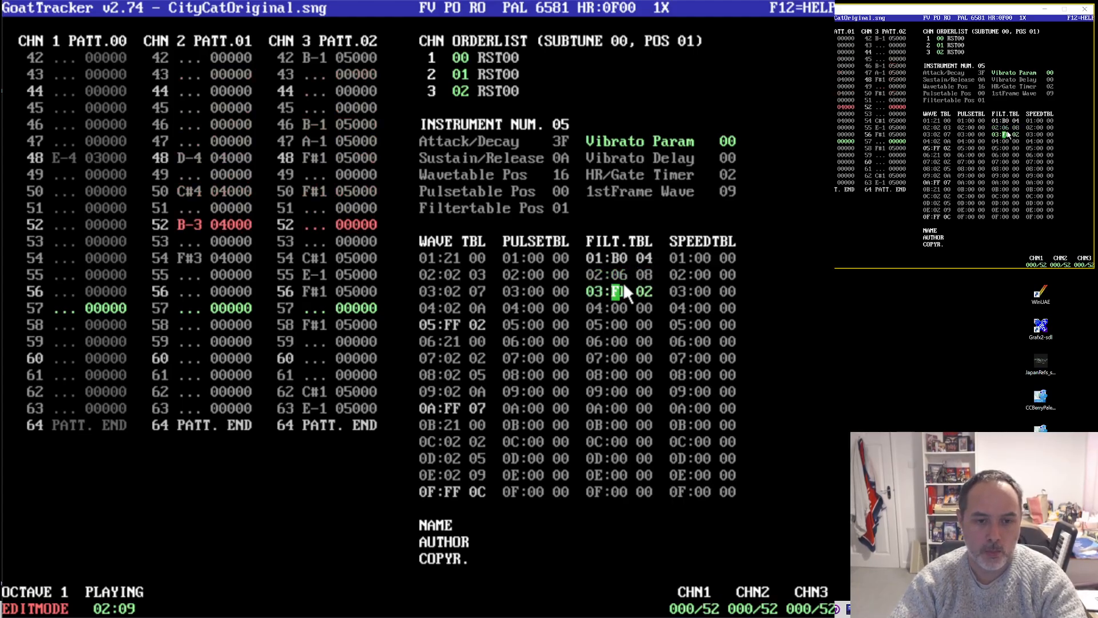
# - Change the second value of filter table row 02 to 02 and then to 89
pyautogui.write('ff')
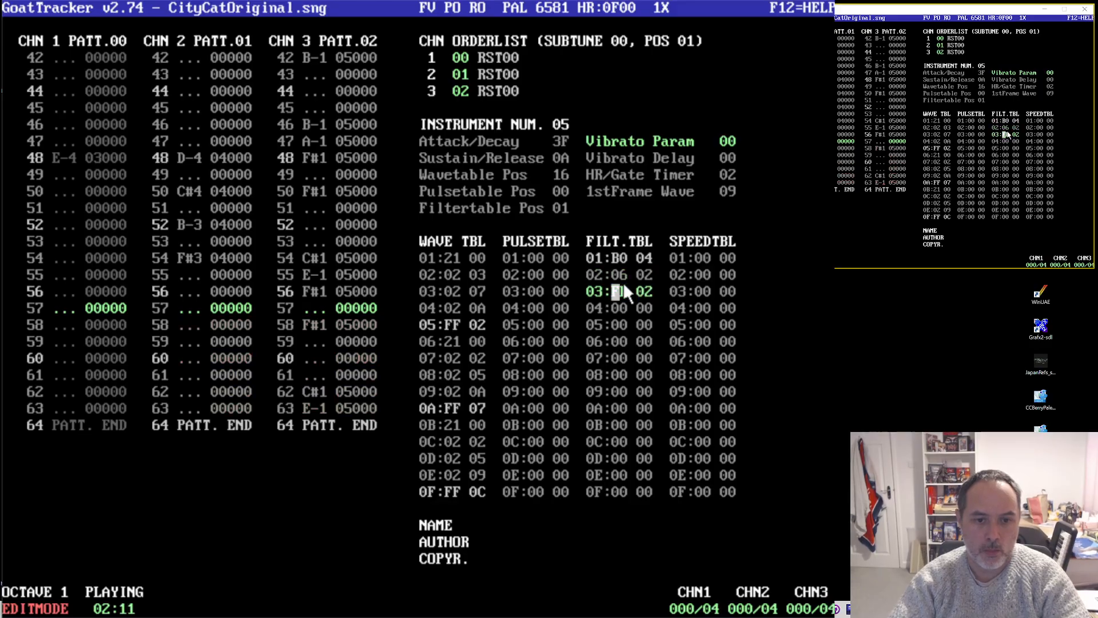
pyautogui.press('Right')
pyautogui.press('Right')
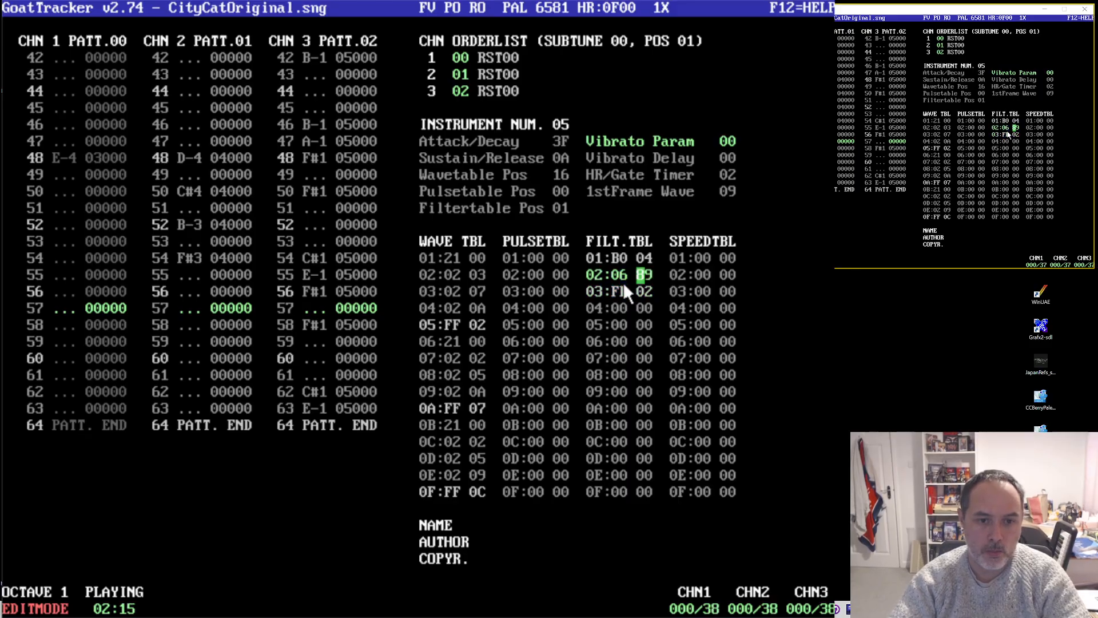
# - Try F3 and then 00 as the second value of filter table row 02
pyautogui.write('f')
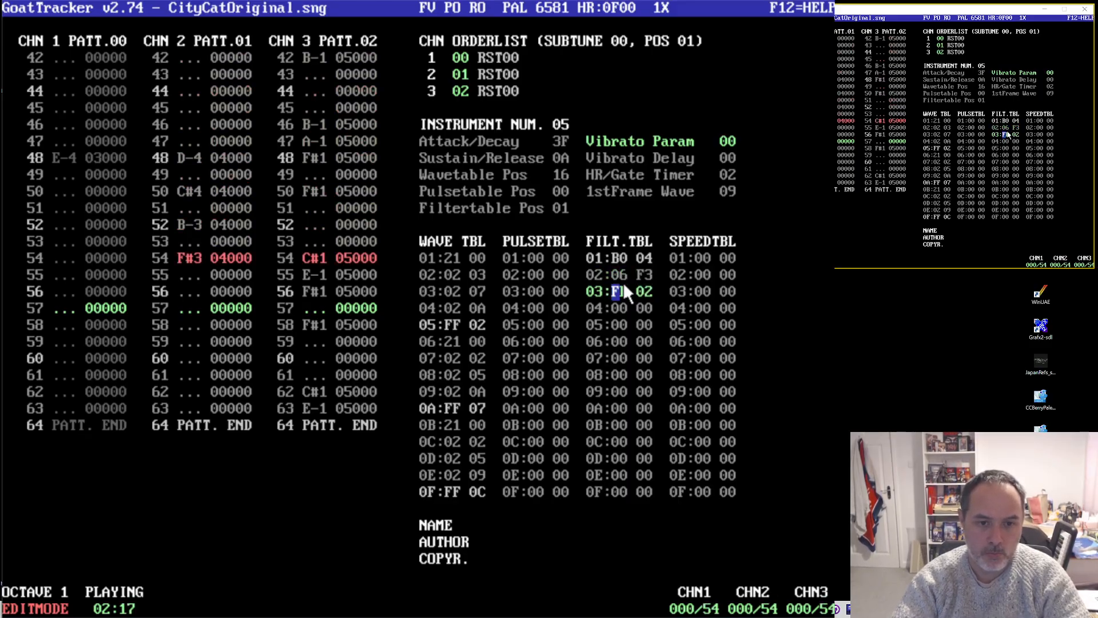
pyautogui.press('Up')
pyautogui.press('Right')
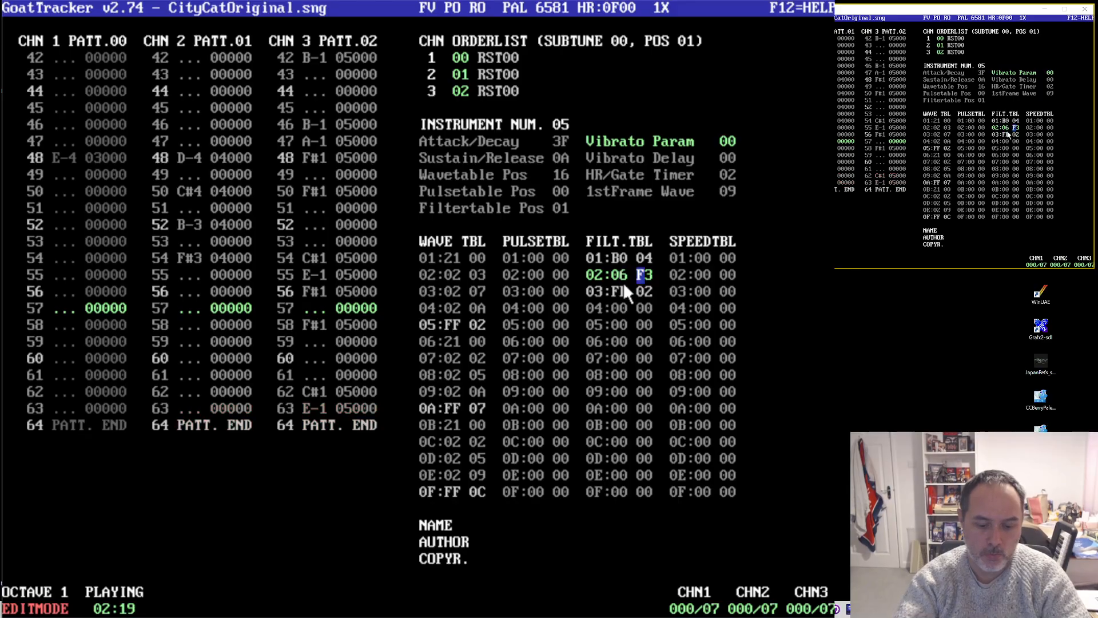
pyautogui.write('00')
# - Set the second value of filter table row 03 to 00 and the second value of row 02 to 68
pyautogui.press('Right')
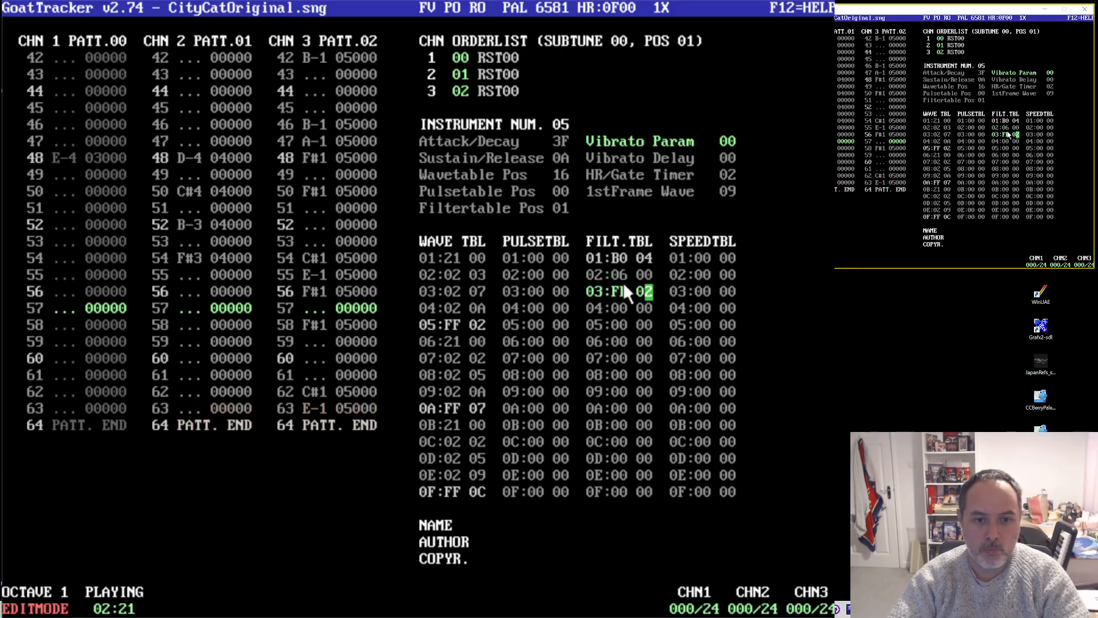
pyautogui.write('0')
pyautogui.press('Up')
pyautogui.press('Up')
pyautogui.press('Right')
pyautogui.press('Right')
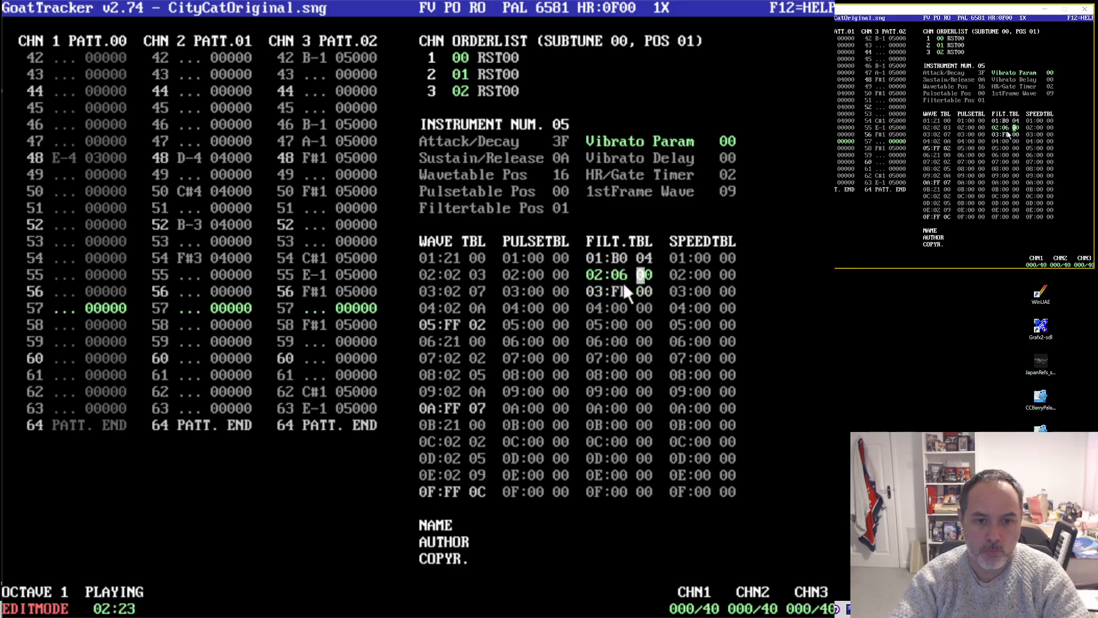
pyautogui.write('68')
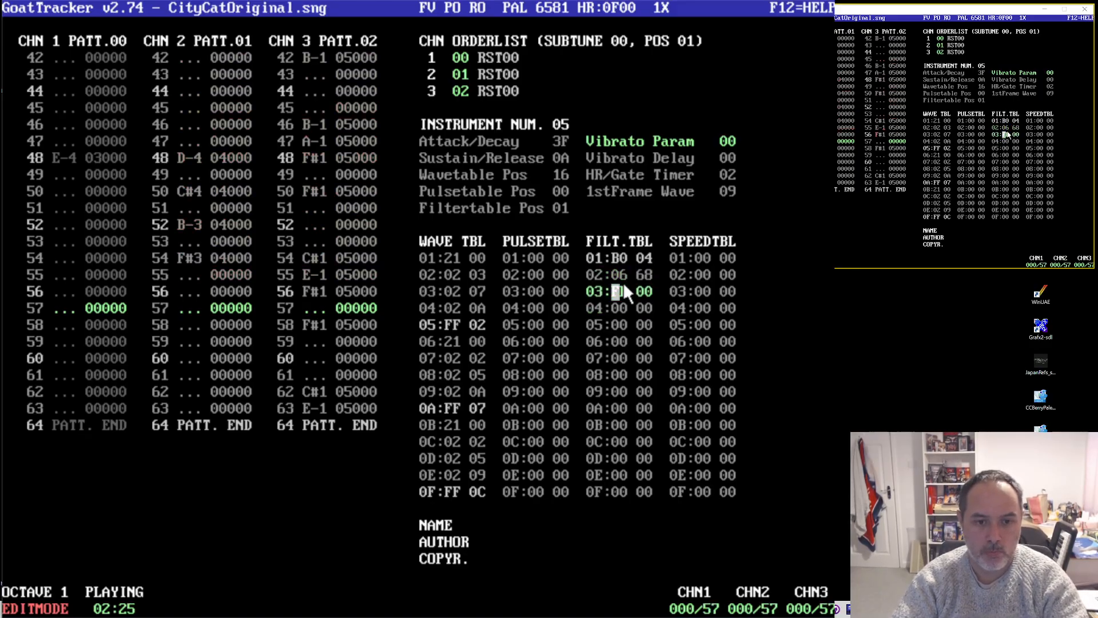
# - Try first values 05 and 00 in filter table row 02, restoring 68 as the second value
pyautogui.press('Right')
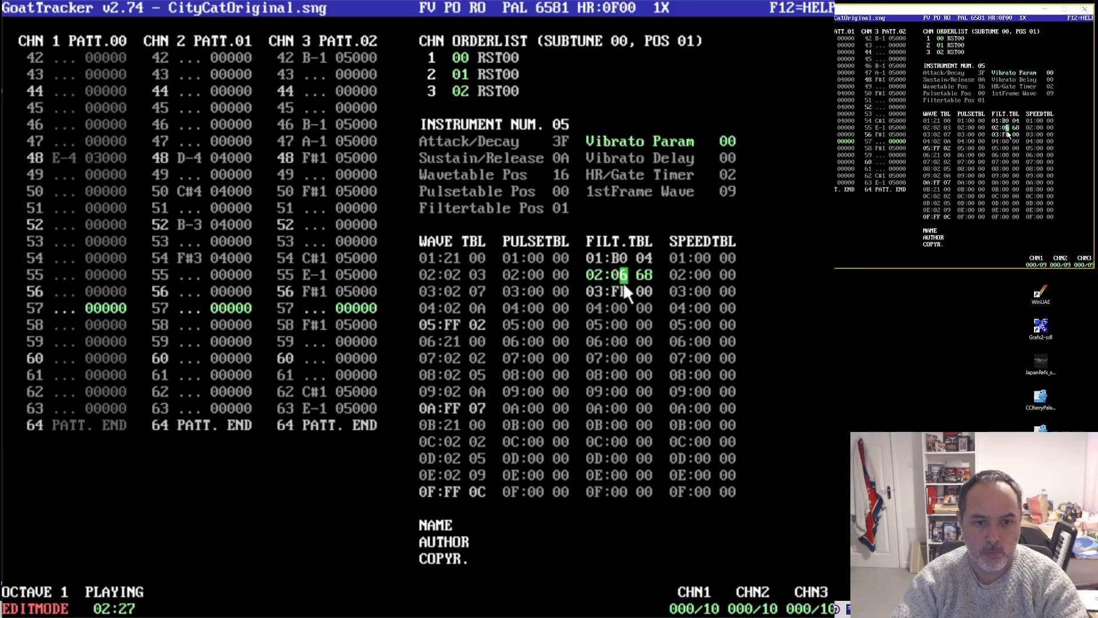
pyautogui.press('Left')
pyautogui.press('Left')
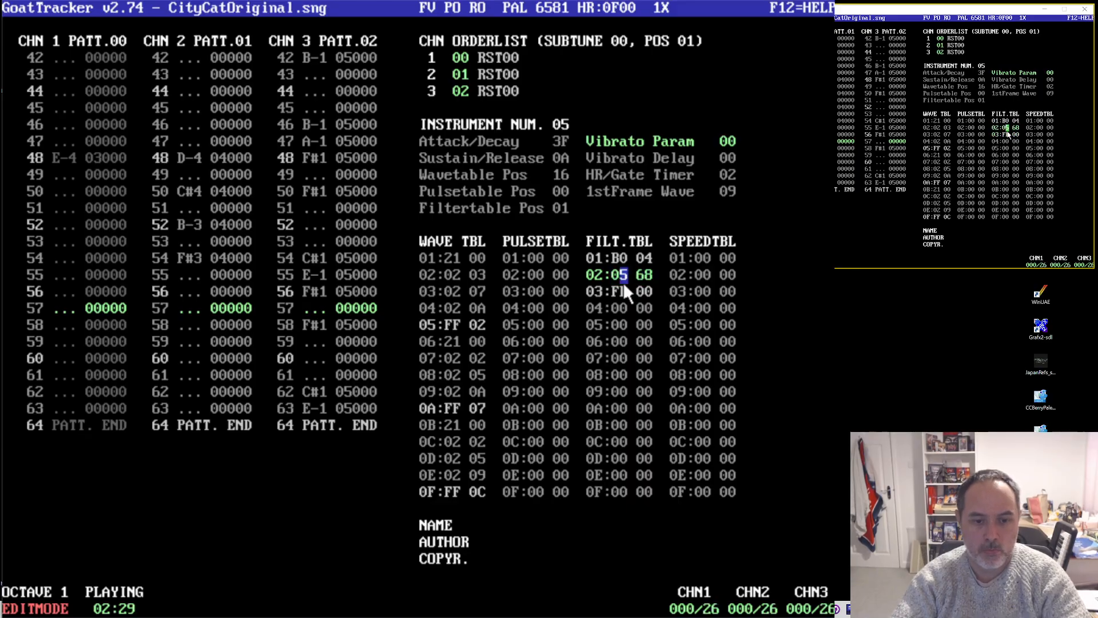
pyautogui.write('00')
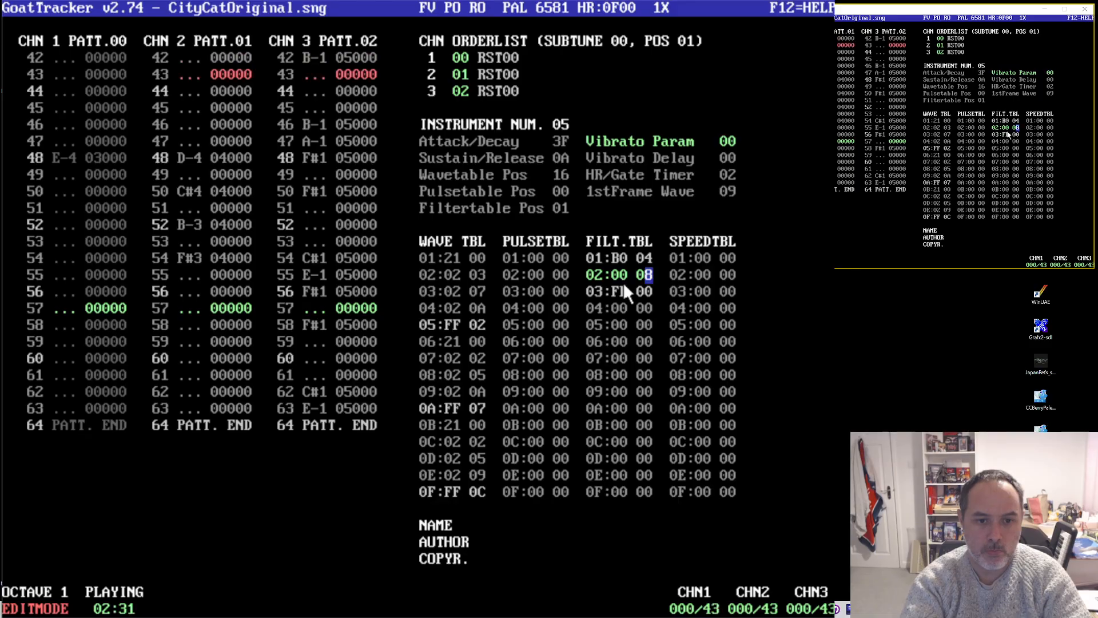
pyautogui.press('Left')
pyautogui.write('4')
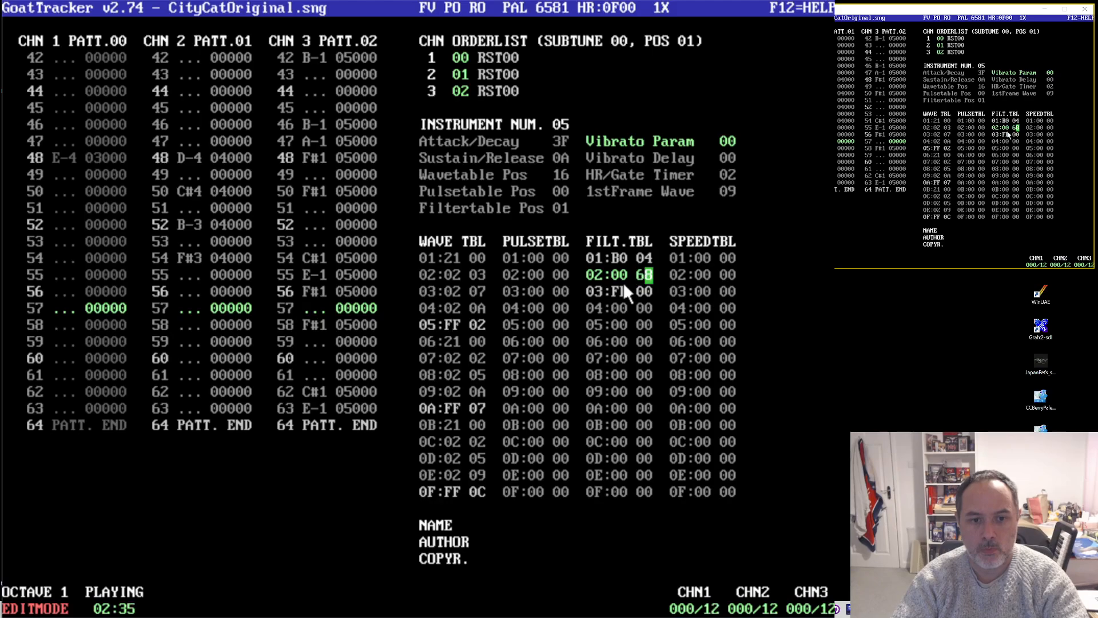
pyautogui.press('Left')
pyautogui.write('6')
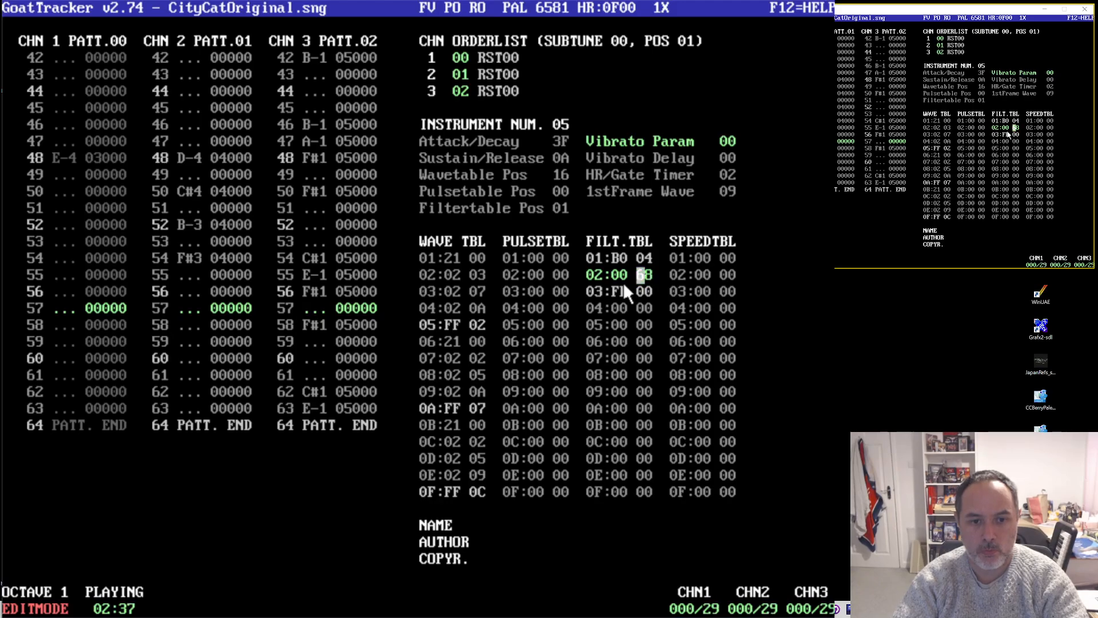
# - Try first values 01 and F4 in filter table row 02, settling on E4
pyautogui.press('Left')
pyautogui.write('1')
pyautogui.press('Left')
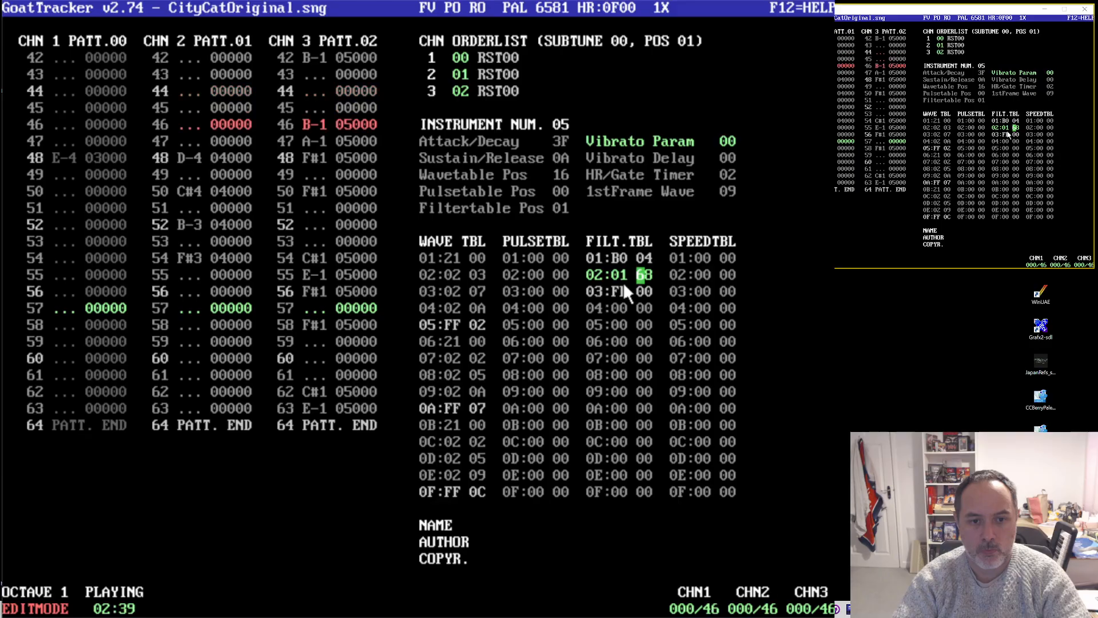
pyautogui.press('Left')
pyautogui.write('F')
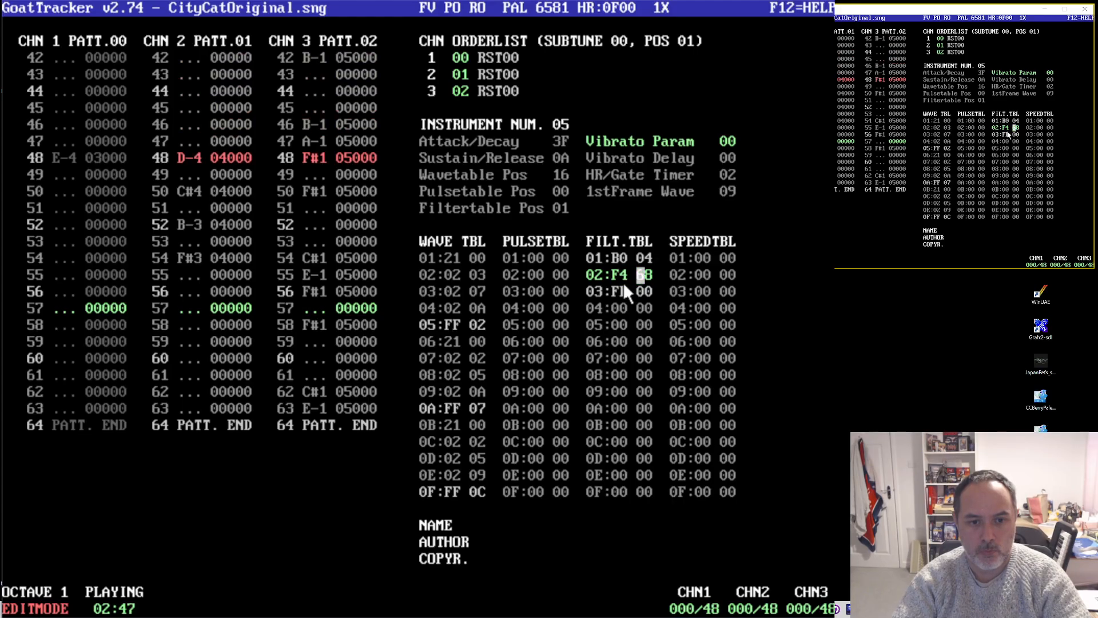
pyautogui.press('Left')
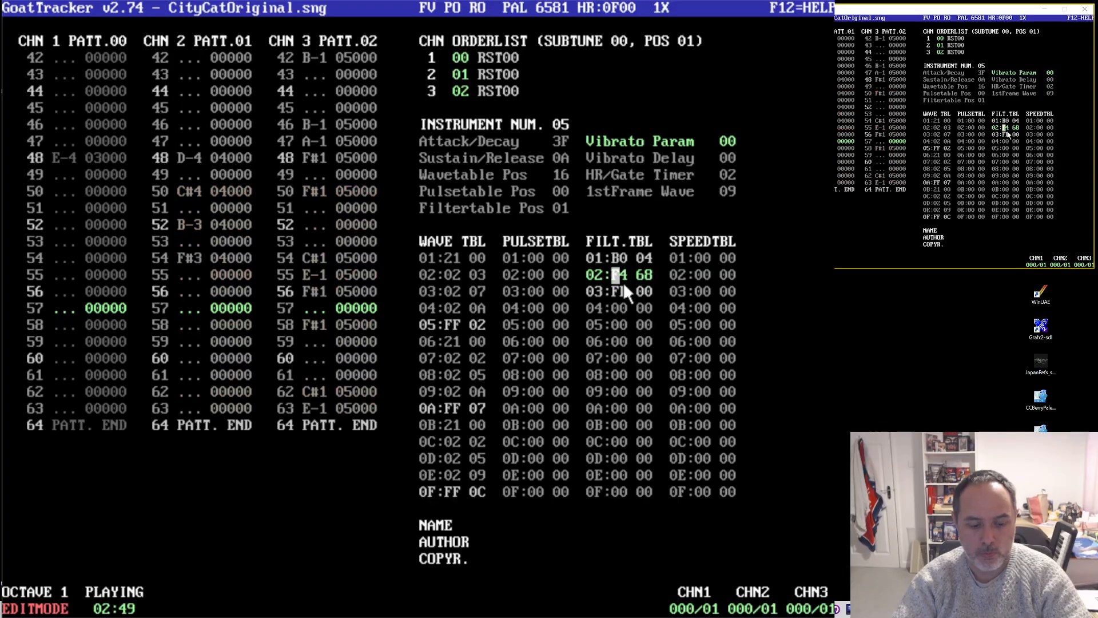
pyautogui.press('Left')
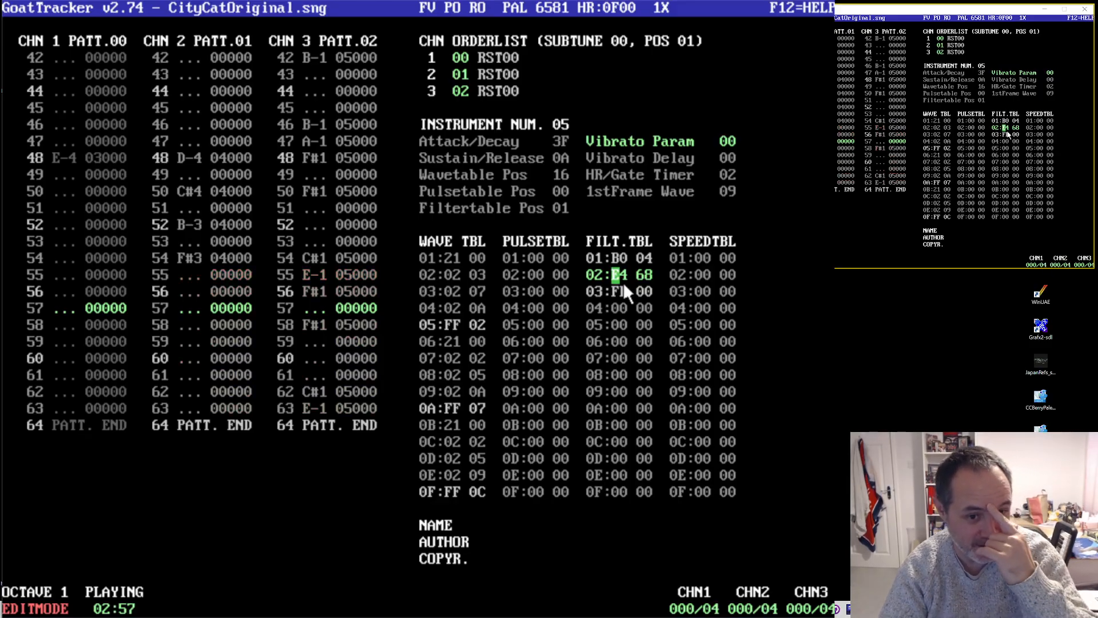
# - Try 01 as the second value of filter table row 03, and return it to 00
pyautogui.press('Right')
pyautogui.press('Down')
pyautogui.write('01')
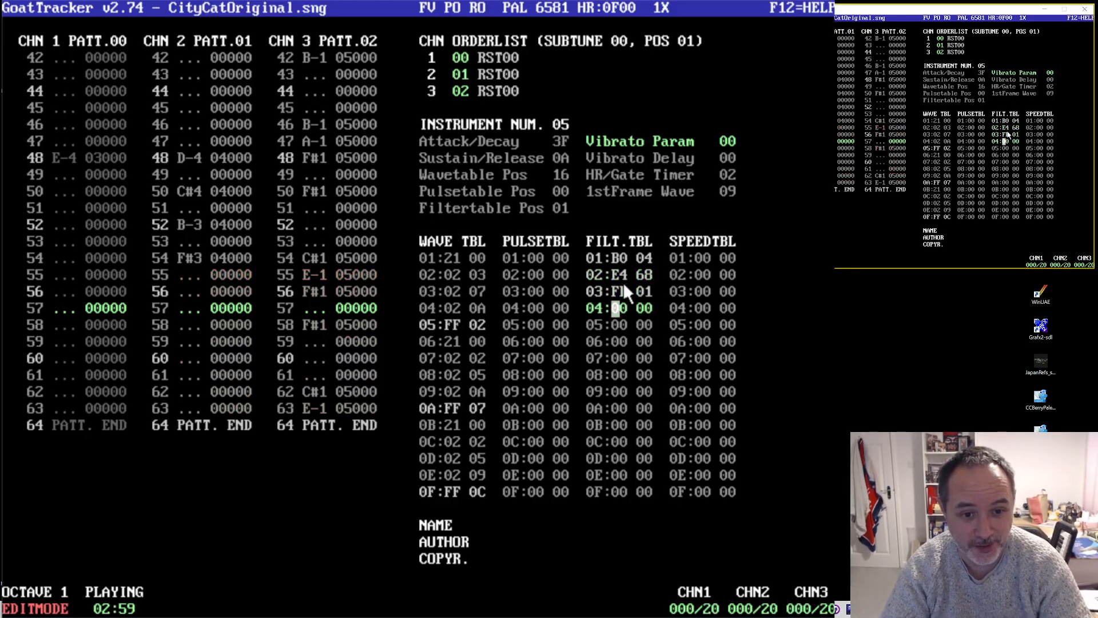
pyautogui.press('Up')
pyautogui.press('Right')
pyautogui.press('Right')
pyautogui.press('Right')
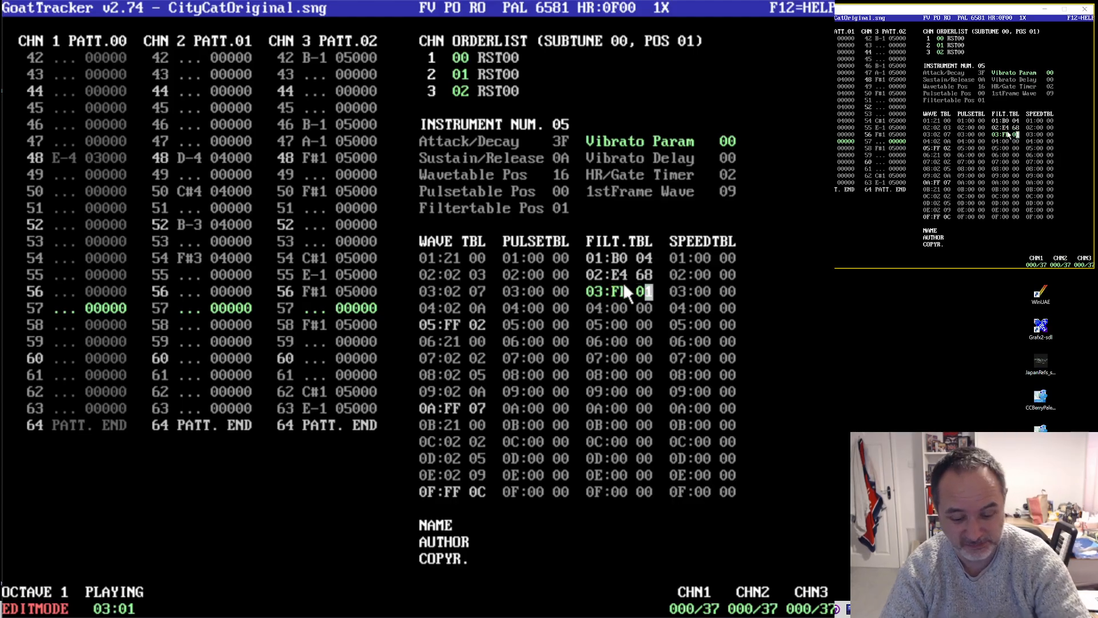
pyautogui.write('0')
pyautogui.press('Left')
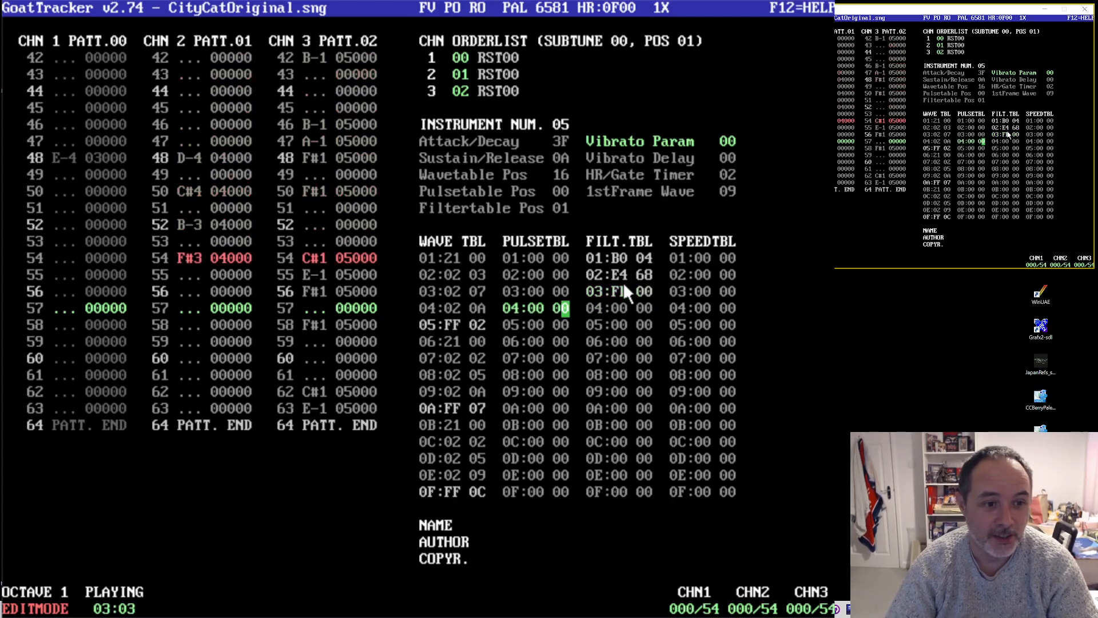
# - Stop the song playback and switch to instrument 06
pyautogui.click(67, 328)
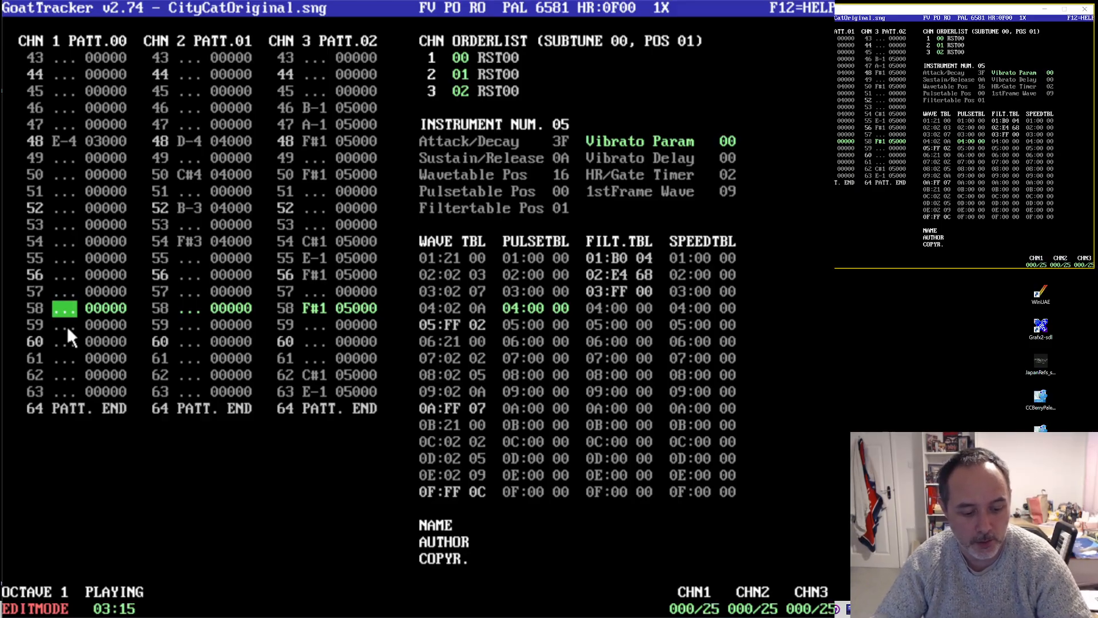
pyautogui.press('F4')
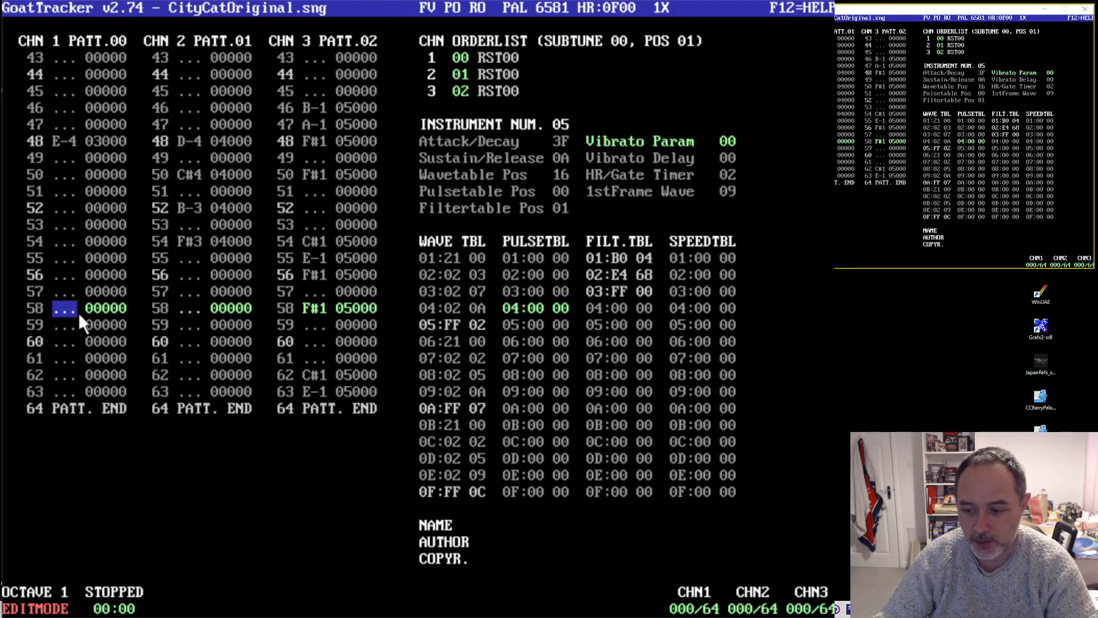
pyautogui.click(566, 123)
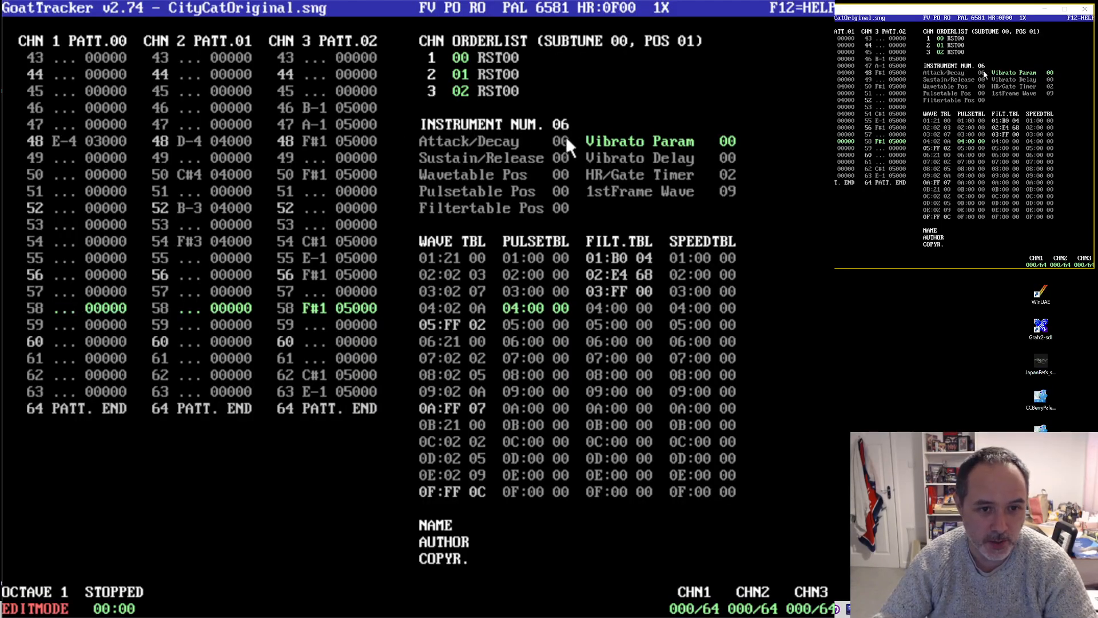
# - Find the first free row of the wave table and set instrument 06's wavetable position to 1B
pyautogui.click(475, 442)
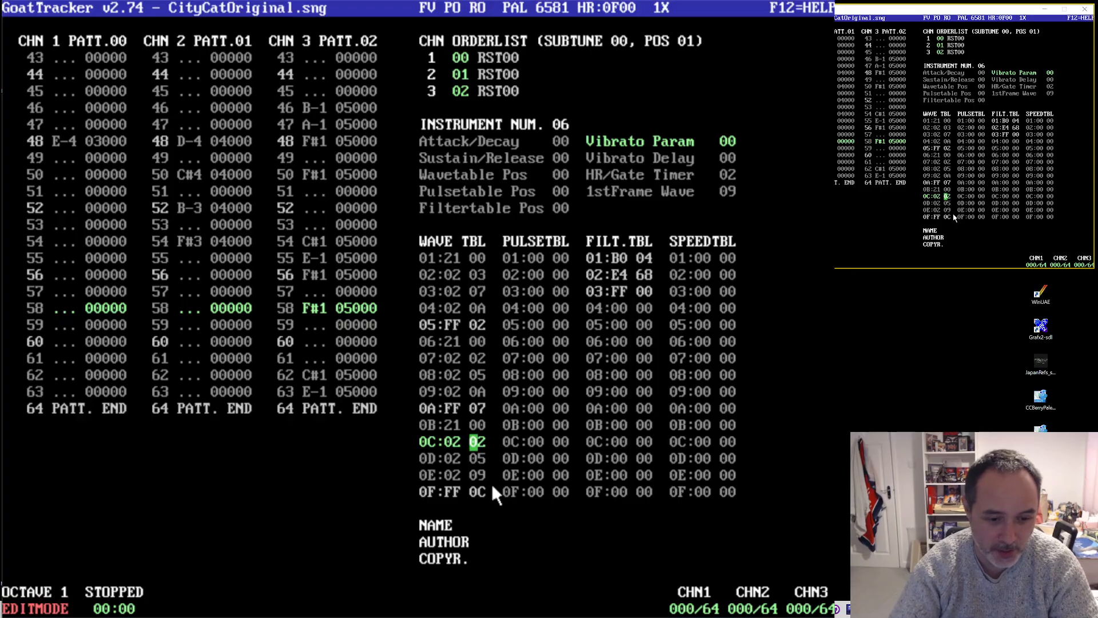
pyautogui.press('Down')
pyautogui.press('Down')
pyautogui.press('Down')
pyautogui.press('Down')
pyautogui.press('Down')
pyautogui.press('Down')
pyautogui.press('Down')
pyautogui.press('Down')
pyautogui.press('Down')
pyautogui.press('Down')
pyautogui.press('Down')
pyautogui.press('Down')
pyautogui.press('Down')
pyautogui.press('Down')
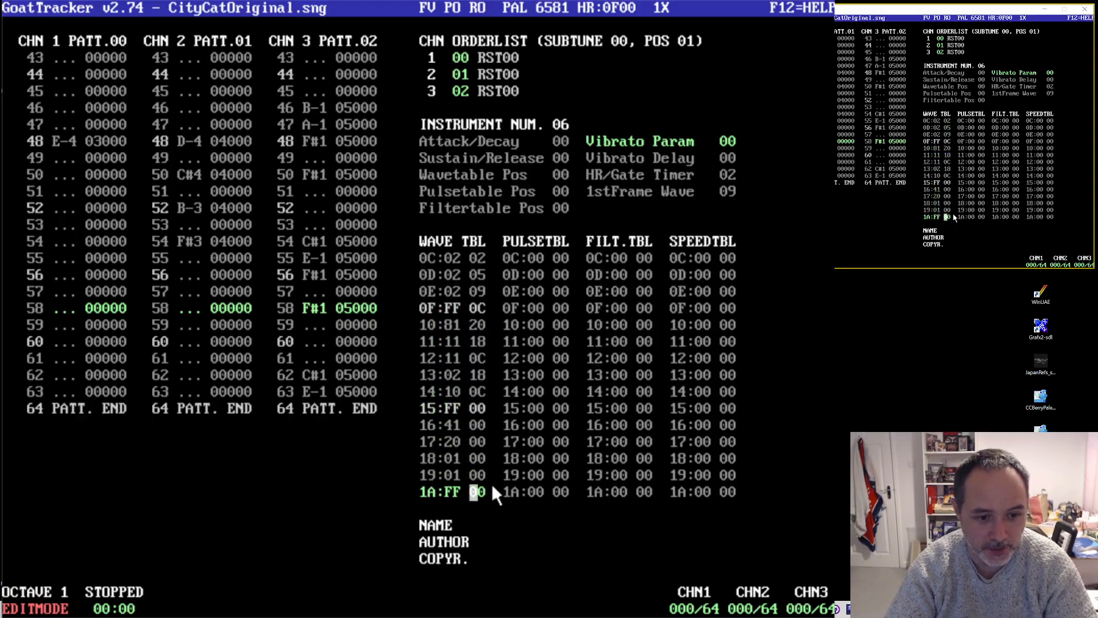
pyautogui.press('Down')
pyautogui.press('Down')
pyautogui.press('Down')
pyautogui.press('Down')
pyautogui.press('Down')
pyautogui.press('Left')
pyautogui.press('Left')
pyautogui.press('Up')
pyautogui.press('Up')
pyautogui.press('Up')
pyautogui.press('Up')
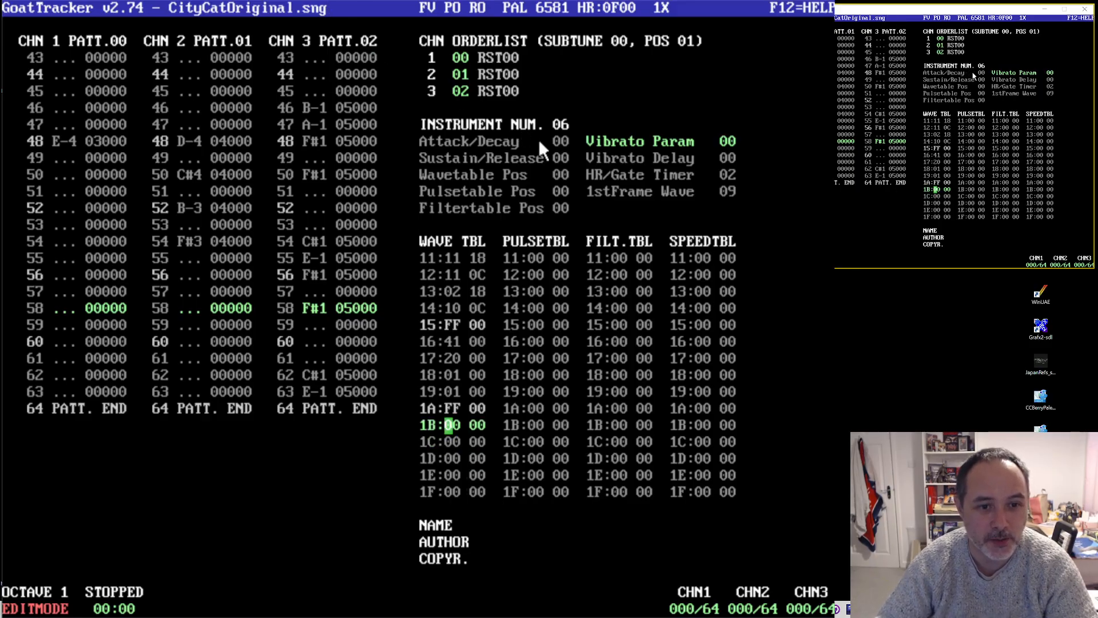
pyautogui.click(560, 175)
pyautogui.write('1')
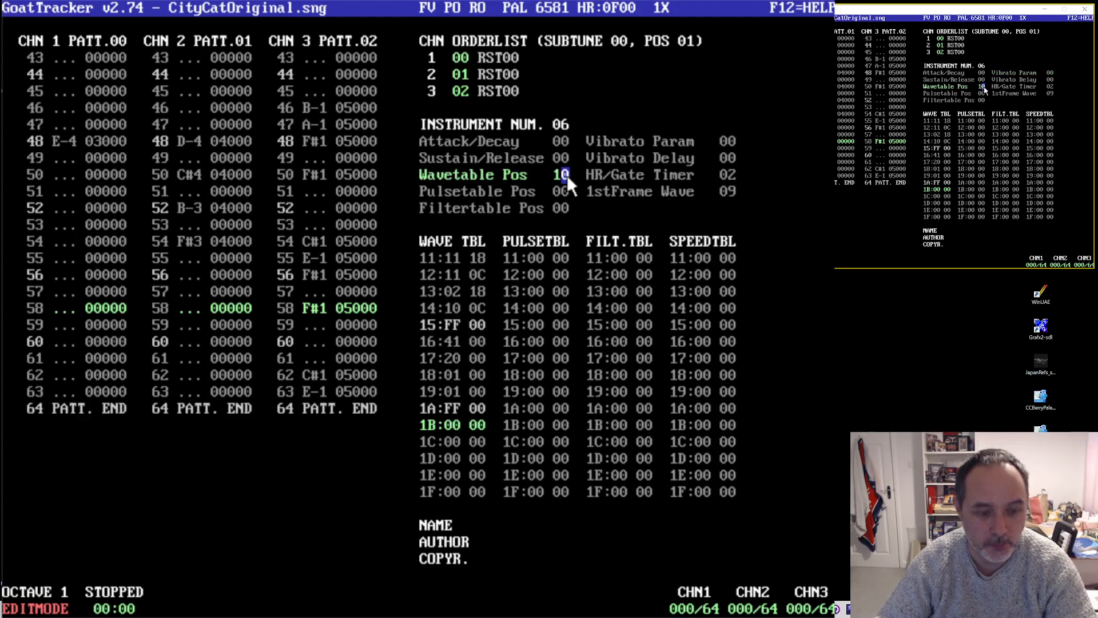
pyautogui.write('B')
# - Set both Attack/Decay and Sustain/Release of instrument 06 to 0F
pyautogui.click(565, 140)
pyautogui.write('F')
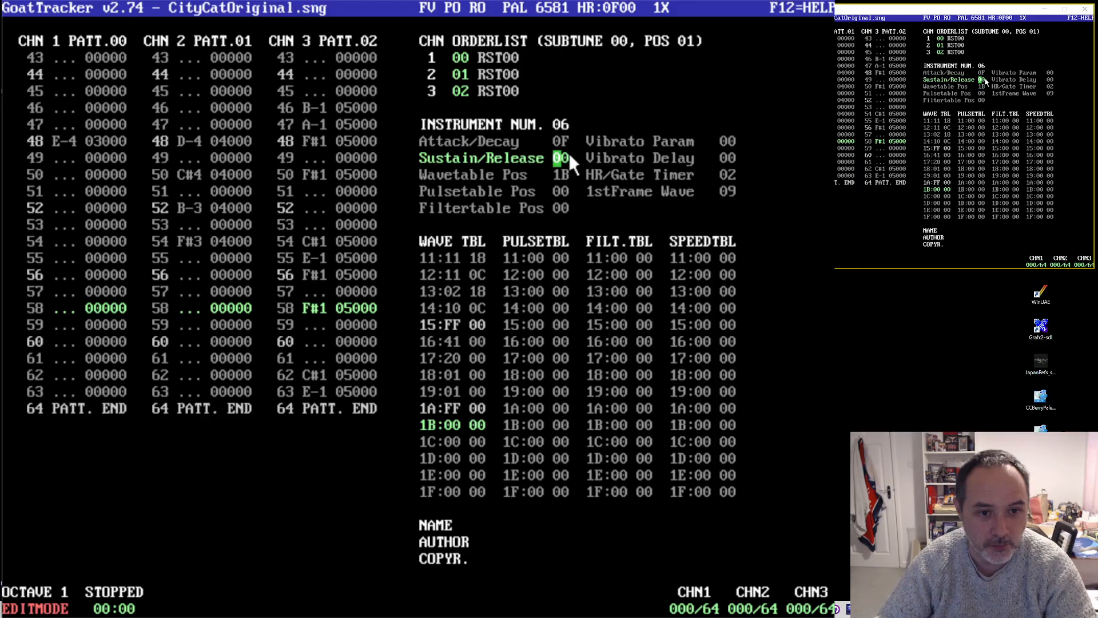
pyautogui.write('0F')
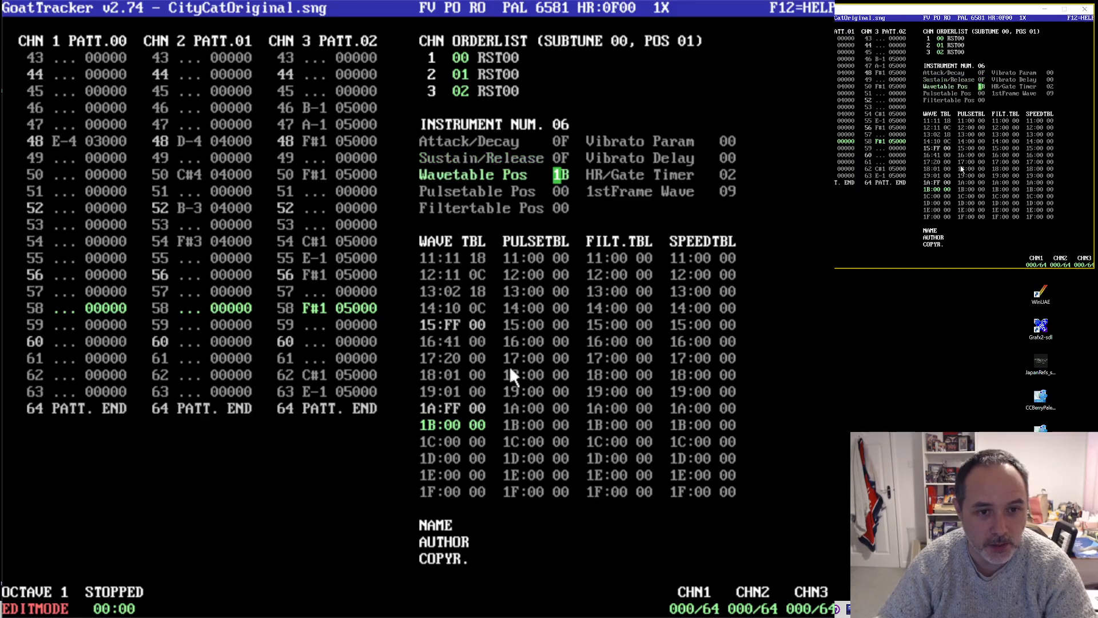
# - Enter 81, 21, 11 and 10 as the first values of wave table rows 1B to 1E
pyautogui.click(450, 425)
pyautogui.write('81')
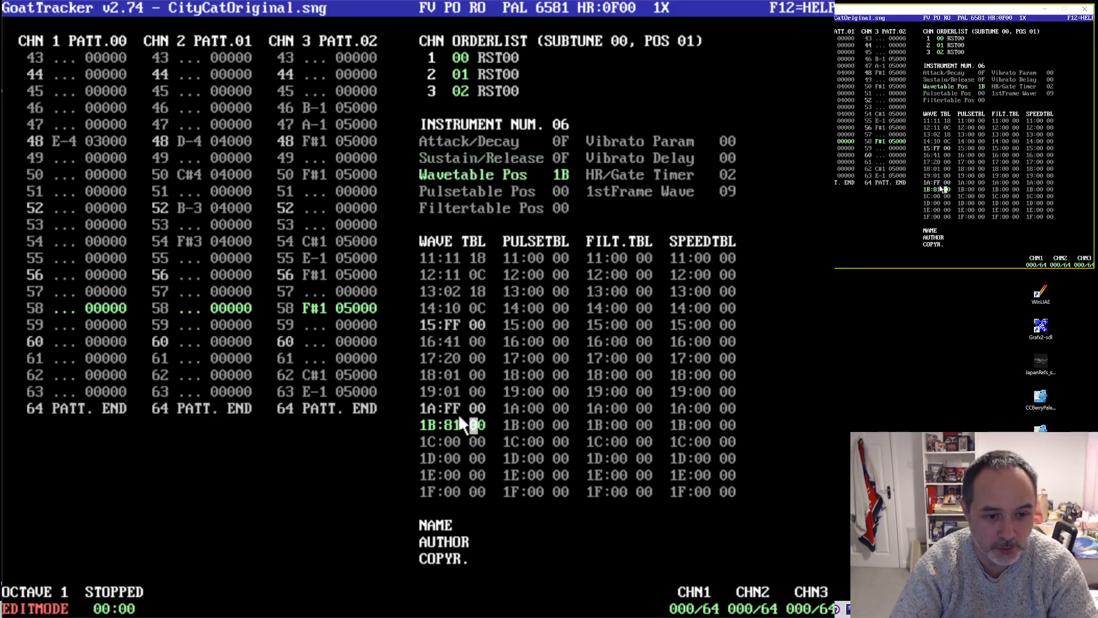
pyautogui.press('Down')
pyautogui.write('21')
pyautogui.press('Down')
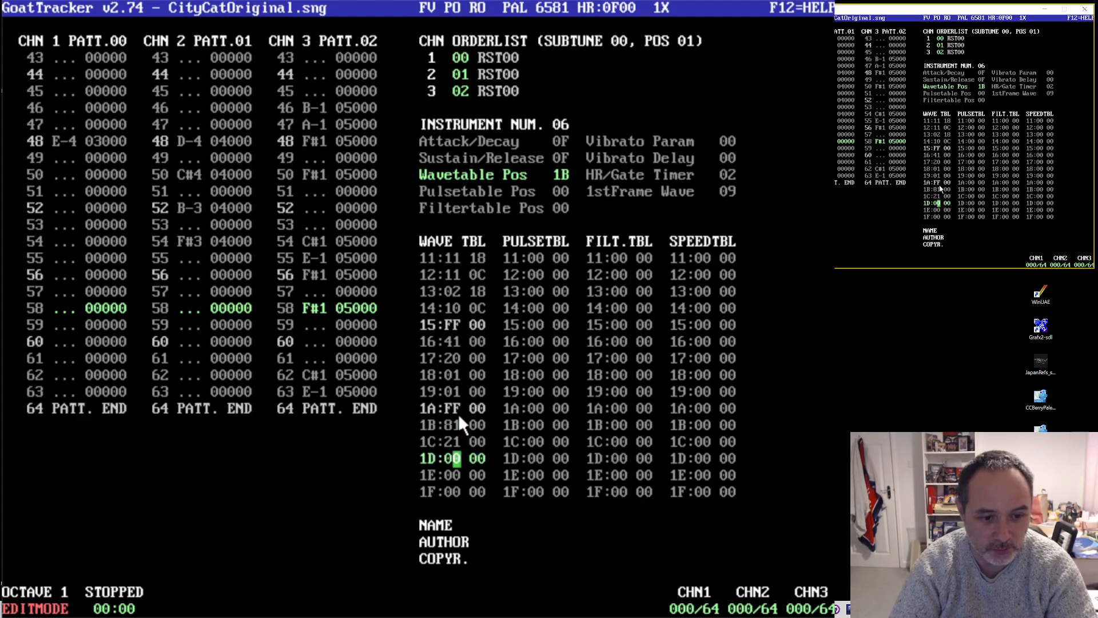
pyautogui.write('11')
pyautogui.press('Down')
pyautogui.write('10')
pyautogui.press('Down')
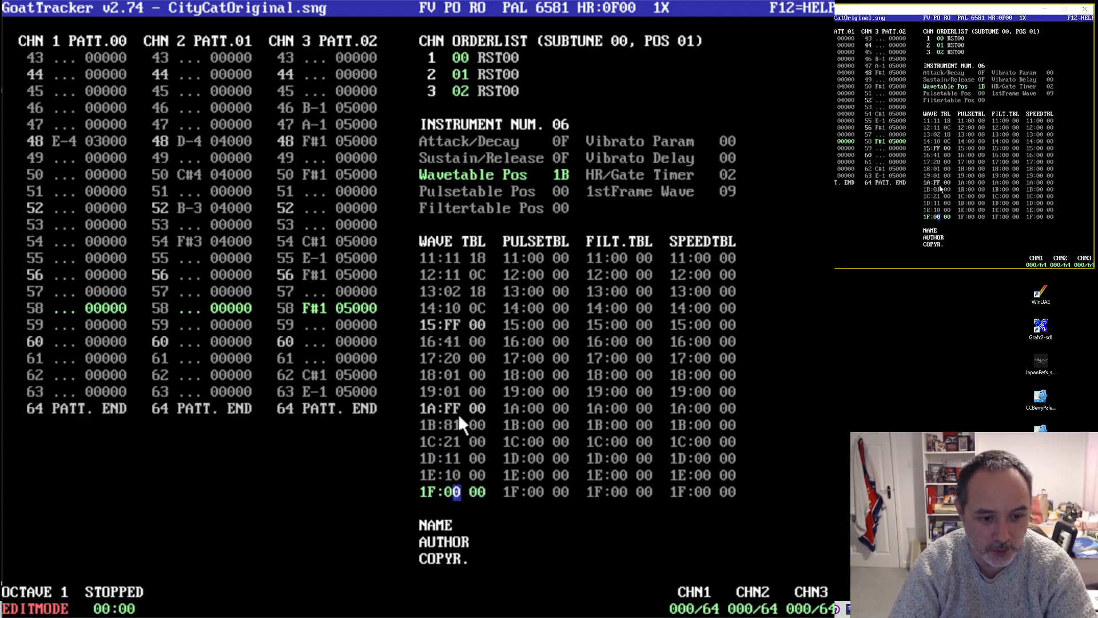
# - Enter first values 20 and 80 in wave table rows 1F and 20, and end row 21 with the jump FF 1B
pyautogui.write('20')
pyautogui.press('Down')
pyautogui.write('80')
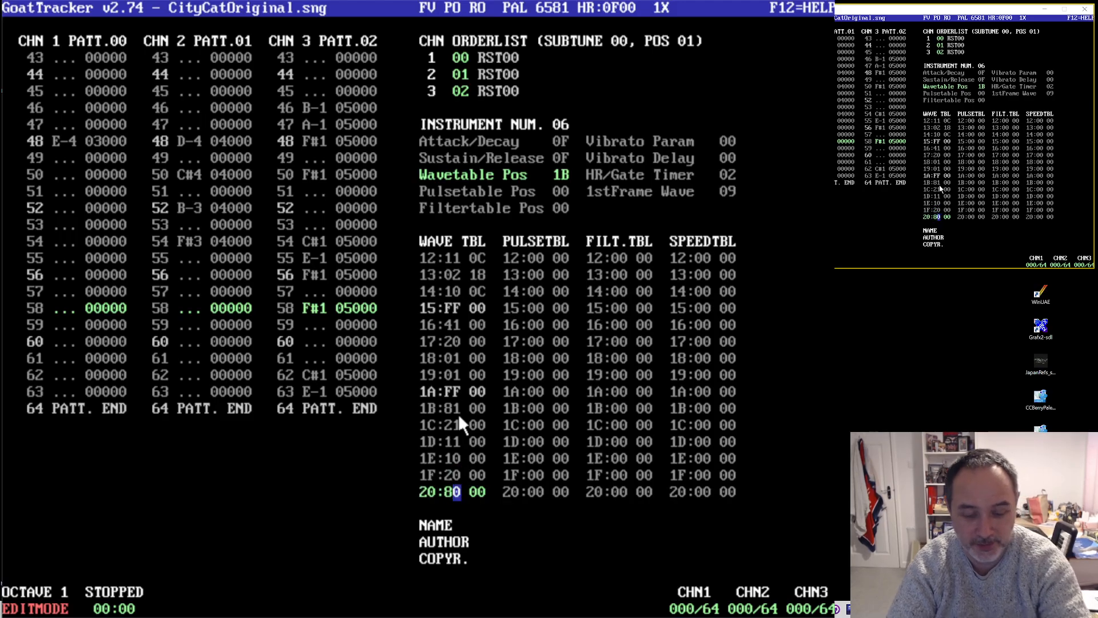
pyautogui.press('Down')
pyautogui.write('0')
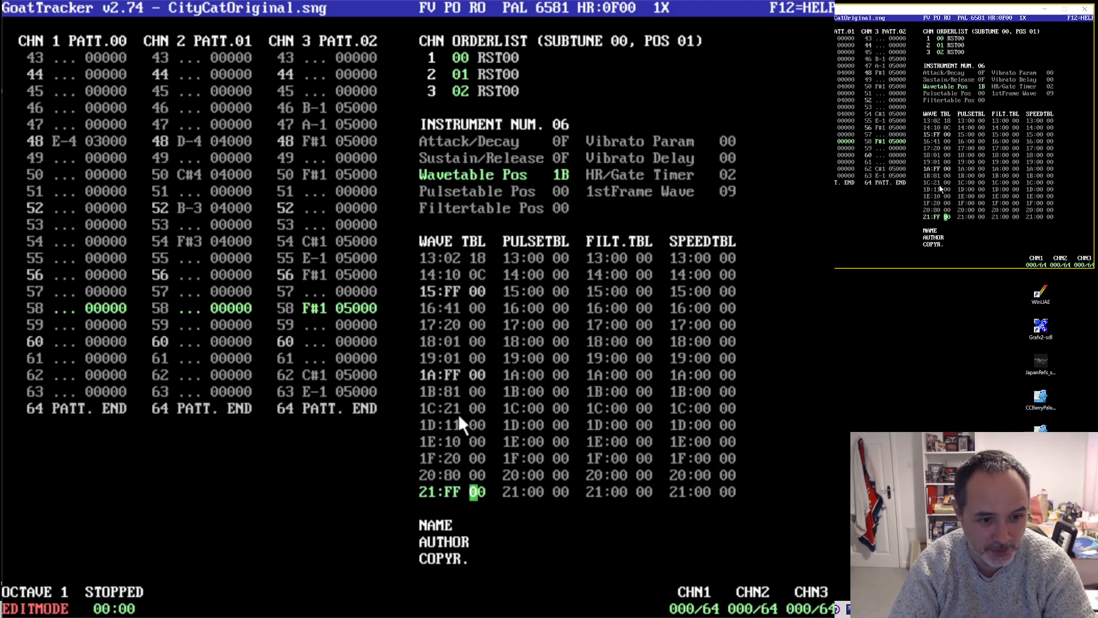
pyautogui.write('FF1B')
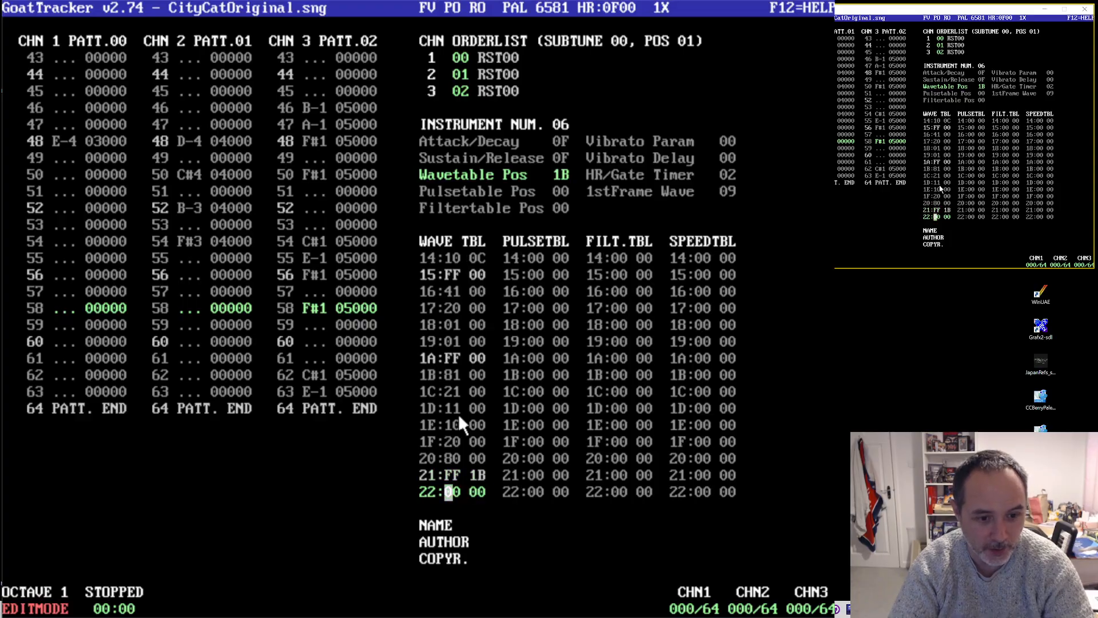
# - Set the second values of wave table rows 1C, 1E and 1F to 30, 02 and 20
pyautogui.press('Up')
pyautogui.press('Right')
pyautogui.press('Right')
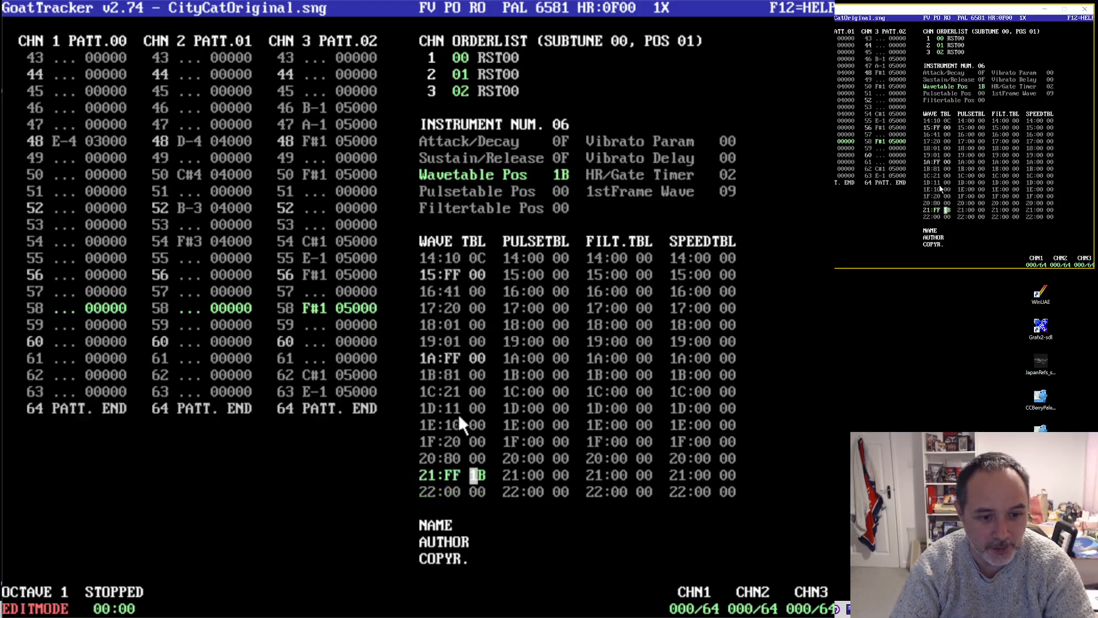
pyautogui.press('Up')
pyautogui.press('Up')
pyautogui.press('Up')
pyautogui.press('Up')
pyautogui.press('Up')
pyautogui.write('3')
pyautogui.press('Down')
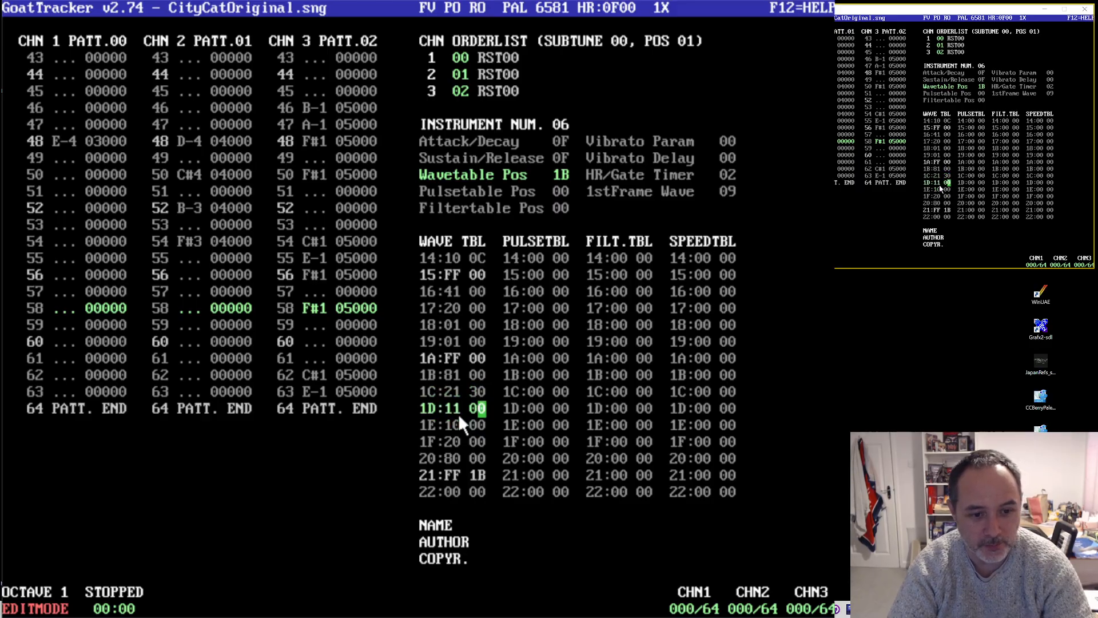
pyautogui.press('Down')
pyautogui.write('2')
pyautogui.press('Right')
pyautogui.press('Right')
pyautogui.write('2')
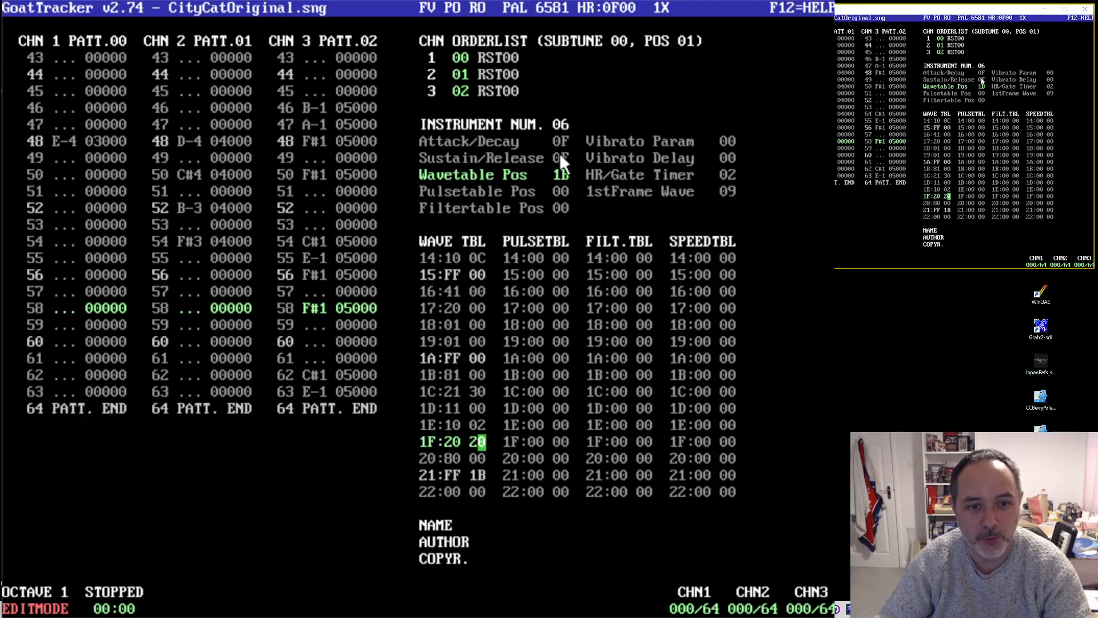
# - Set instrument 06's Sustain/Release to 03 and the jump target in wave table row 21 to 1E
pyautogui.click(558, 175)
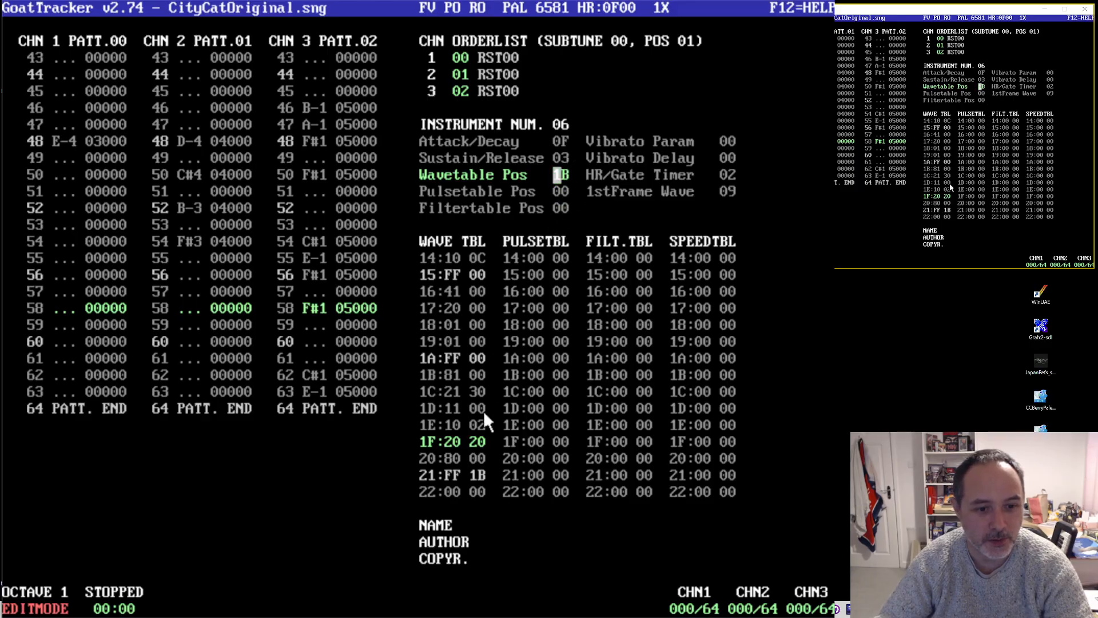
pyautogui.click(481, 476)
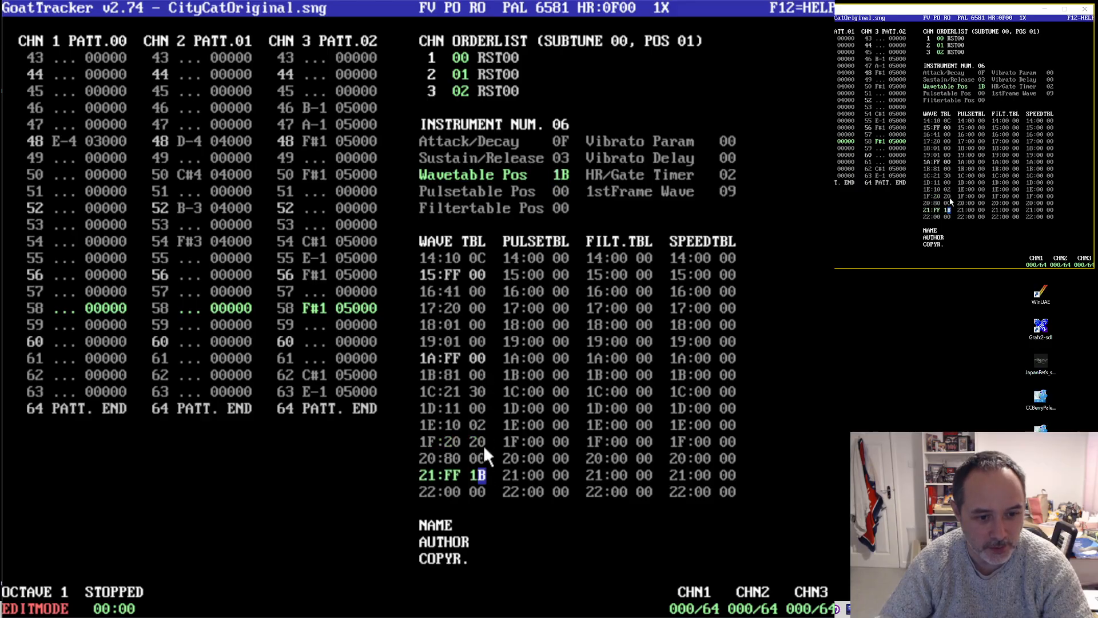
pyautogui.write('E')
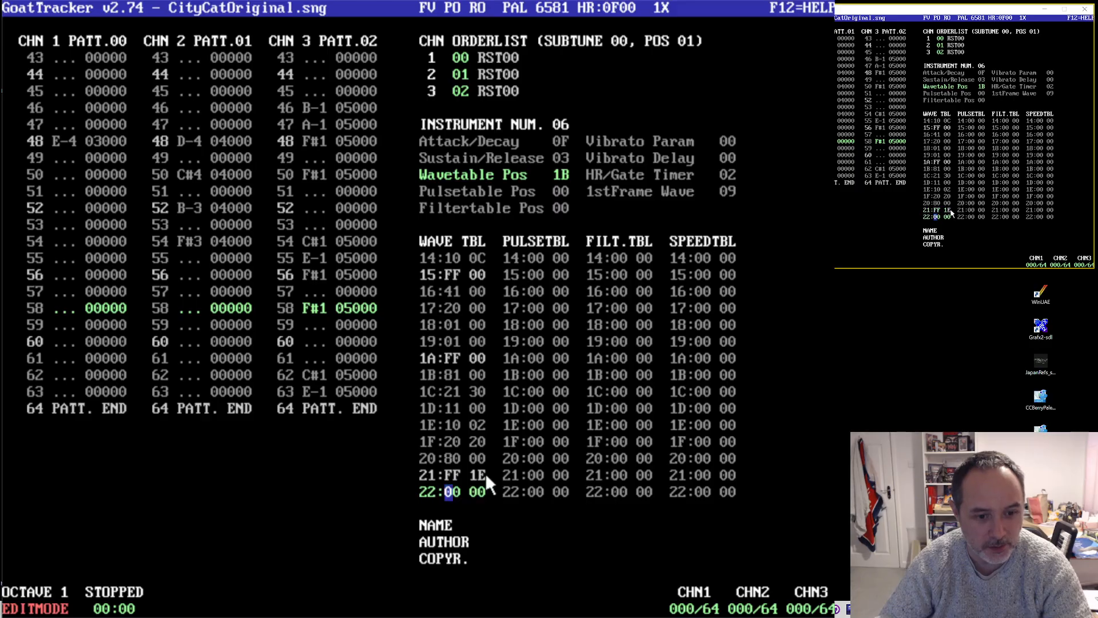
pyautogui.click(321, 341)
pyautogui.press('r')
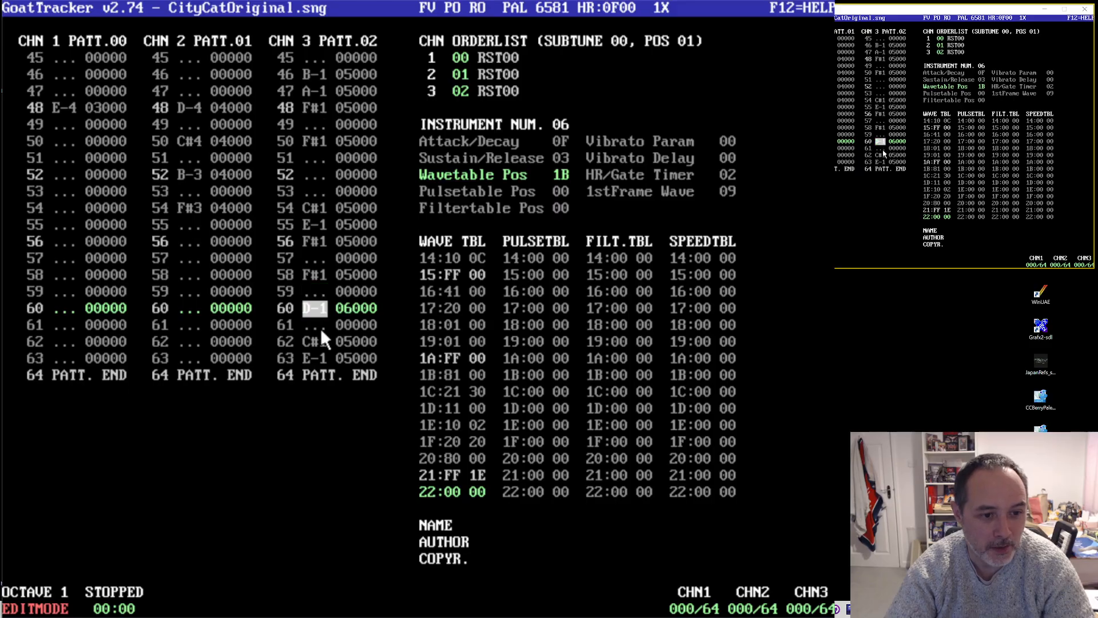
pyautogui.press('Delete')
pyautogui.press('Up')
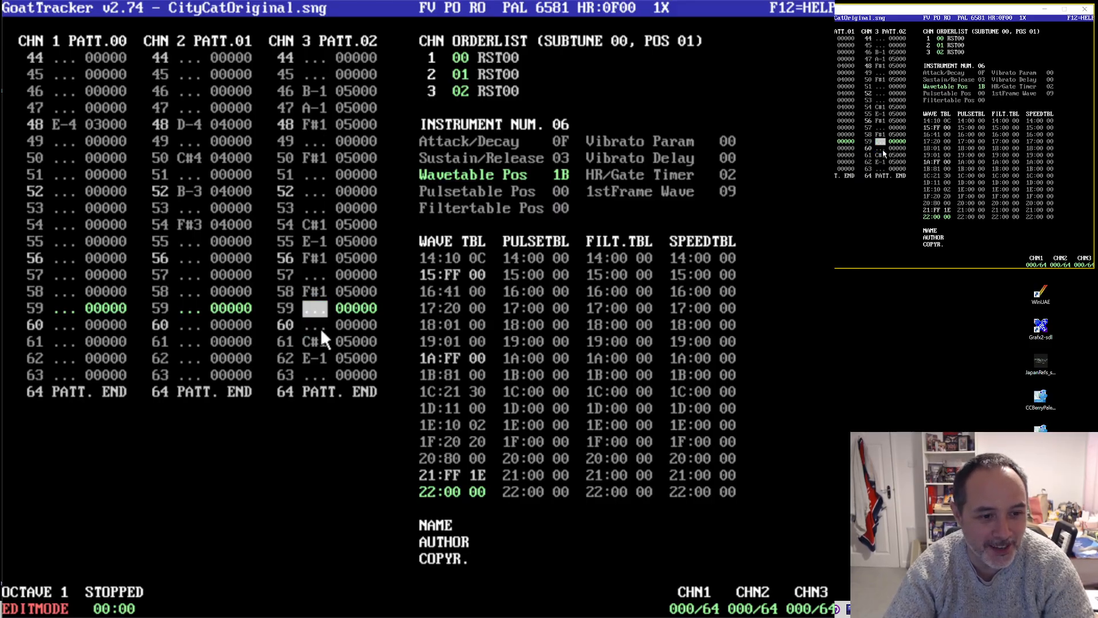
pyautogui.press('Down')
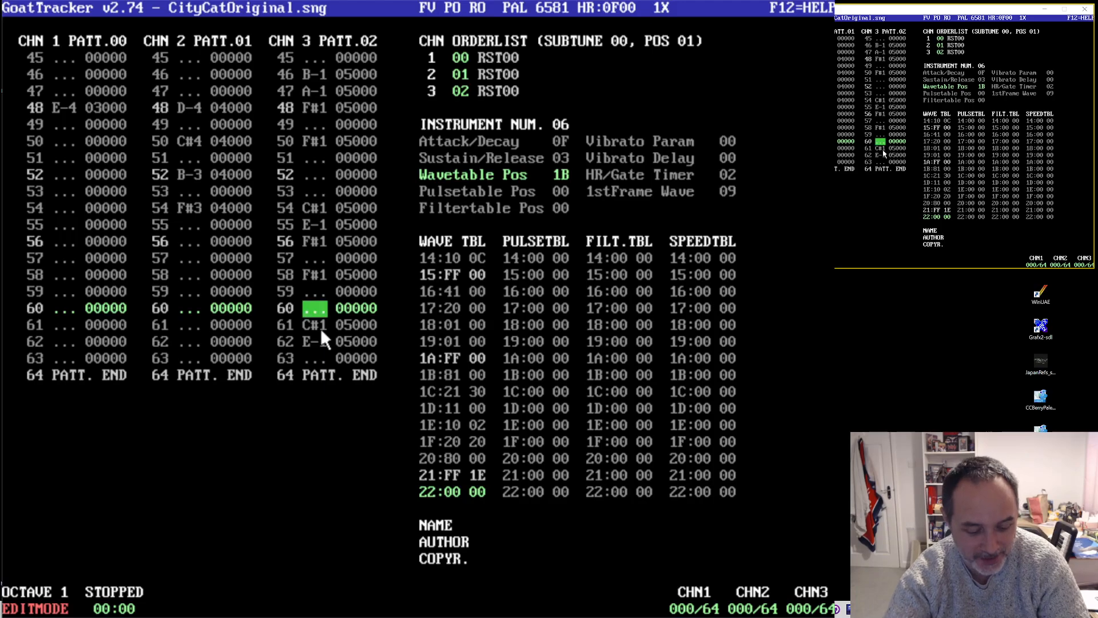
# - Audition instrument 06 with different notes and octaves at row 44 of channel 3, leaving D-5 entered there
pyautogui.press('Up')
pyautogui.press('Up')
pyautogui.press('Up')
pyautogui.press('Up')
pyautogui.press('Up')
pyautogui.press('Up')
pyautogui.press('Up')
pyautogui.press('Up')
pyautogui.press('Up')
pyautogui.press('Up')
pyautogui.press('Up')
pyautogui.press('Up')
pyautogui.press('Up')
pyautogui.press('Up')
pyautogui.press('Up')
pyautogui.press('Up')
pyautogui.press('Up')
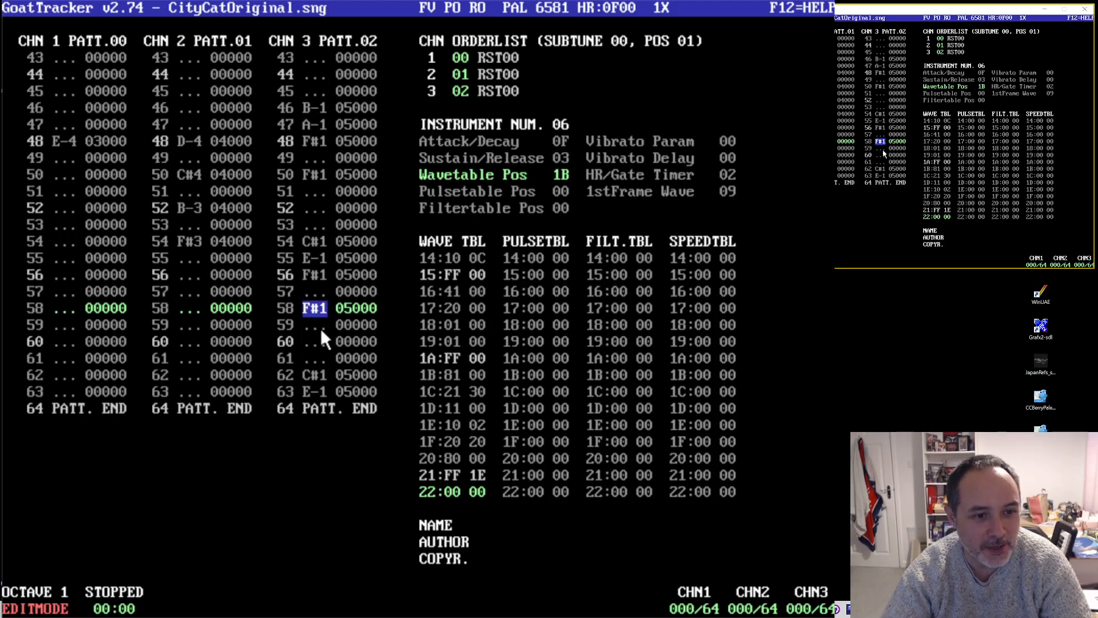
pyautogui.press('Down')
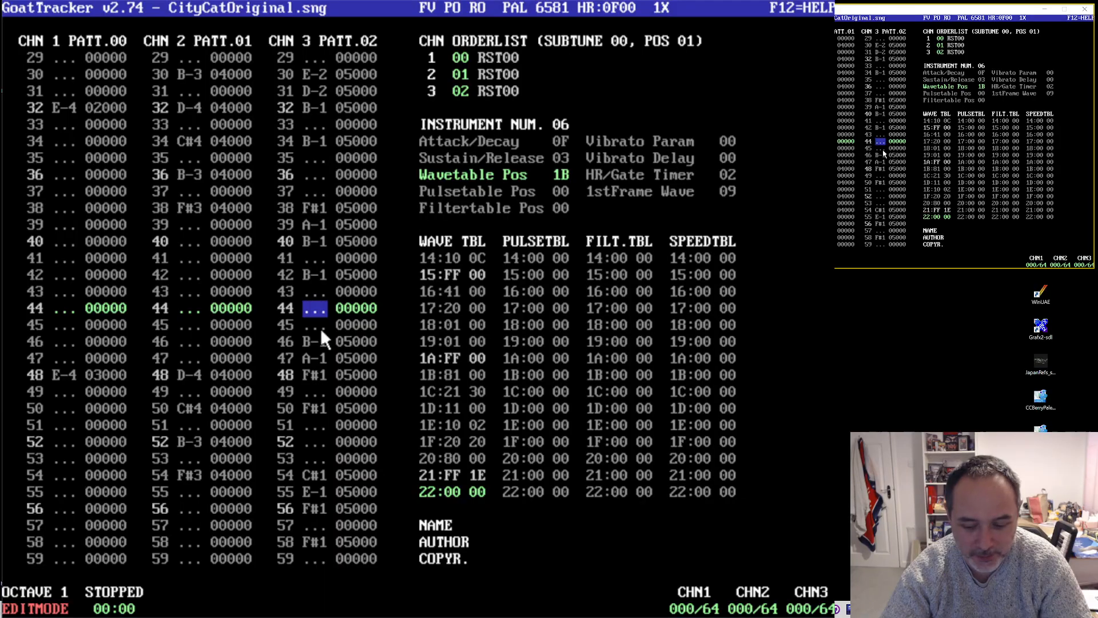
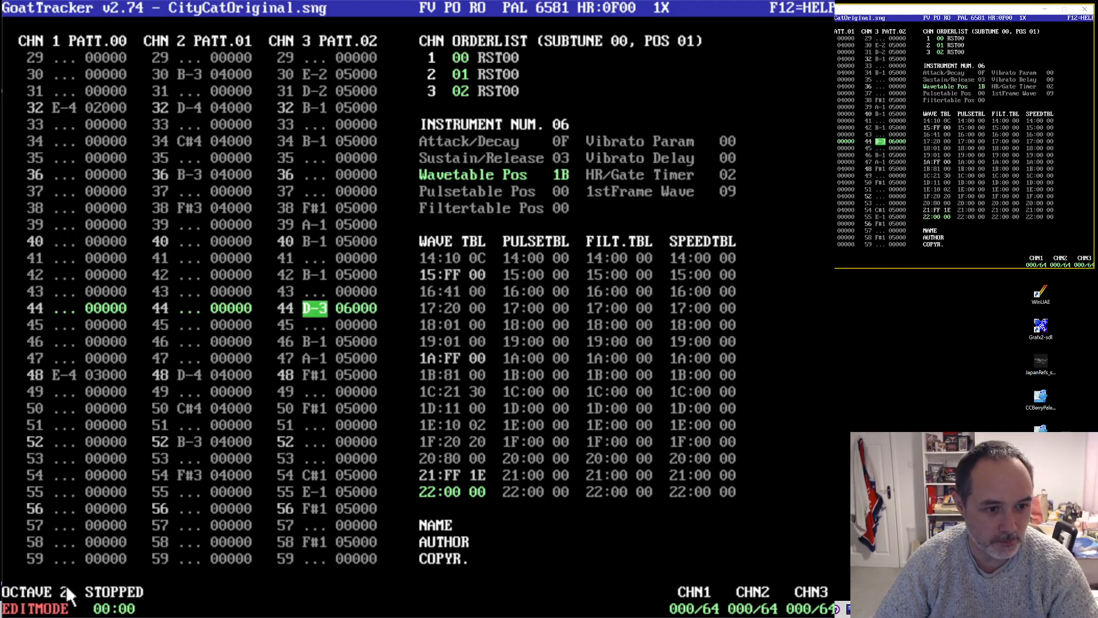
pyautogui.press('t')
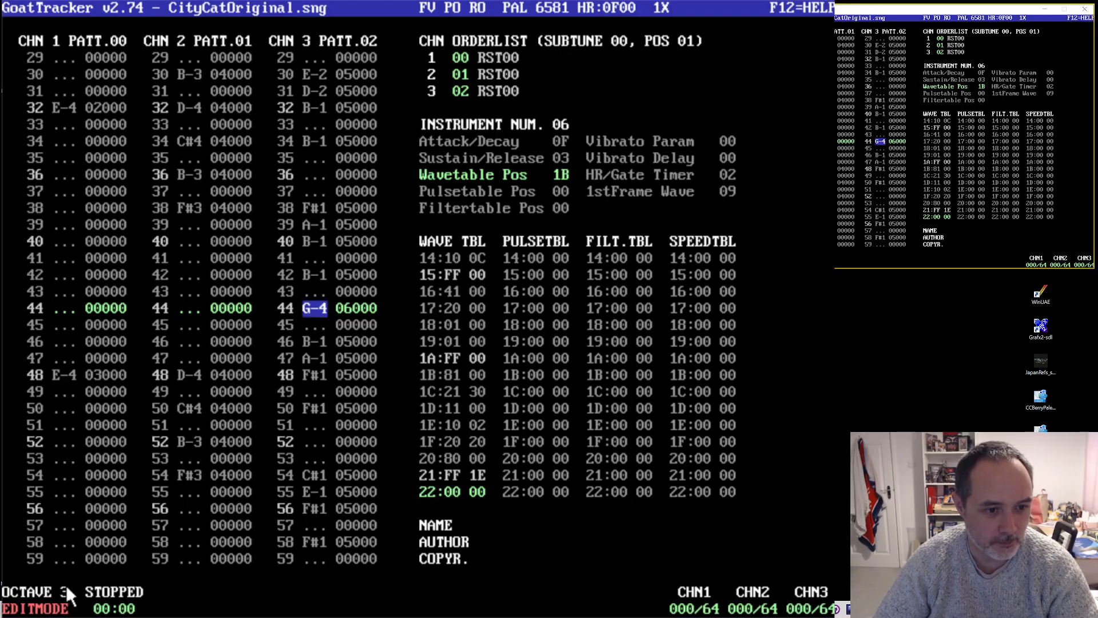
pyautogui.press('KP_Multiply')
pyautogui.press('t')
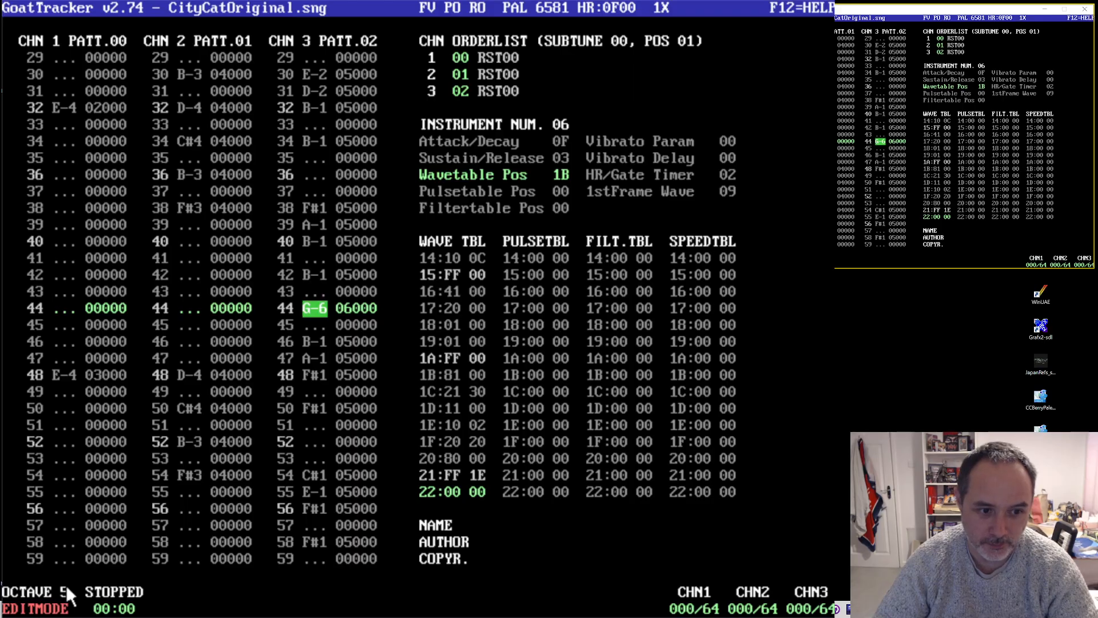
pyautogui.press('w')
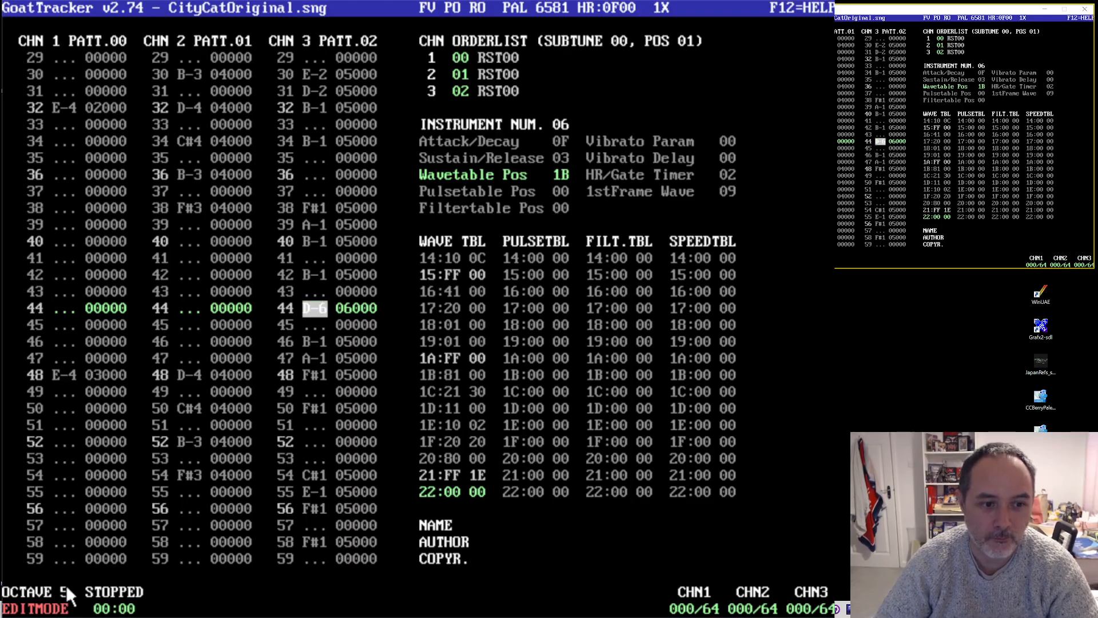
pyautogui.press('e')
pyautogui.press('KP_Multiply')
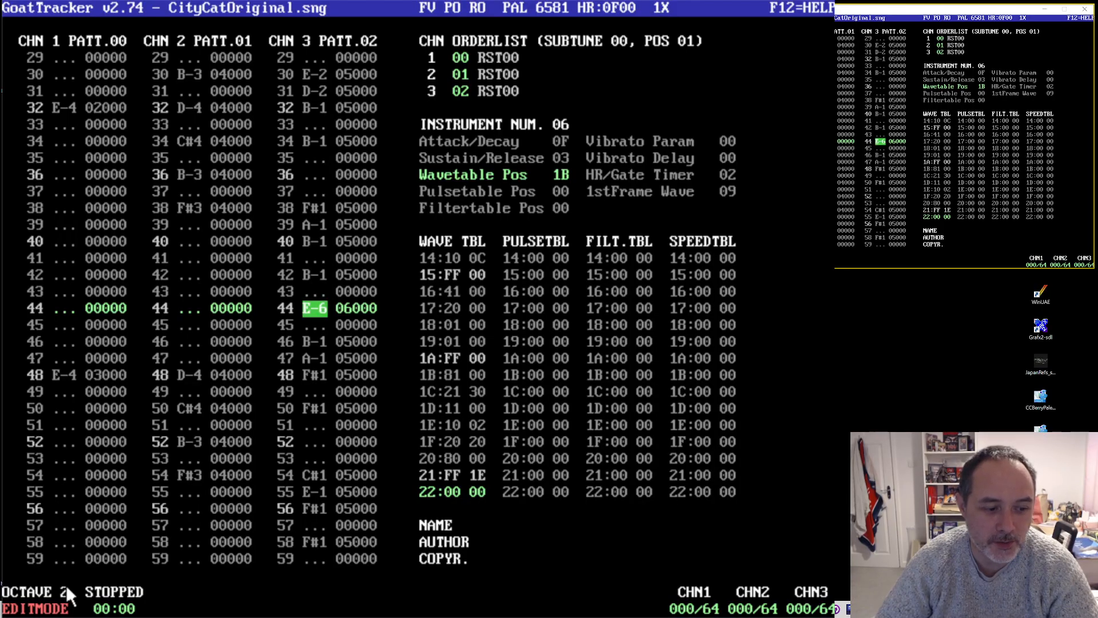
pyautogui.press('r')
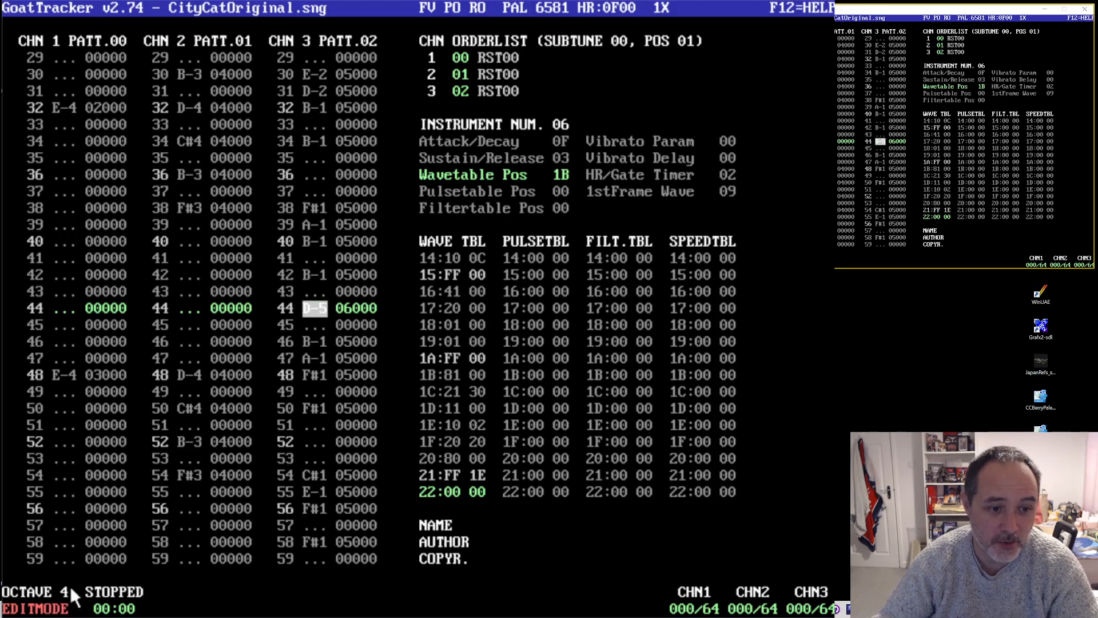
# - Enter D-5 notes of instrument 06 at rows 52 and 60 of channel 3's pattern
pyautogui.press('Down')
pyautogui.press('Down')
pyautogui.press('Down')
pyautogui.press('Down')
pyautogui.press('Down')
pyautogui.press('Down')
pyautogui.press('Down')
pyautogui.press('Down')
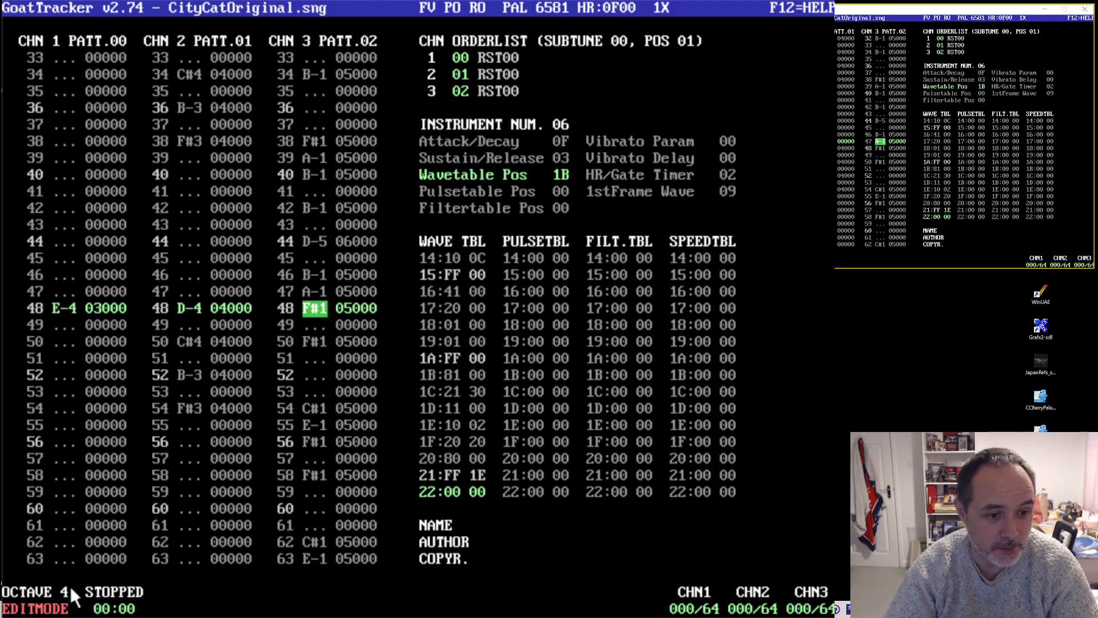
pyautogui.press('w')
pyautogui.press('Down')
pyautogui.press('Down')
pyautogui.press('Down')
pyautogui.press('Down')
pyautogui.press('Down')
pyautogui.press('Down')
pyautogui.press('Down')
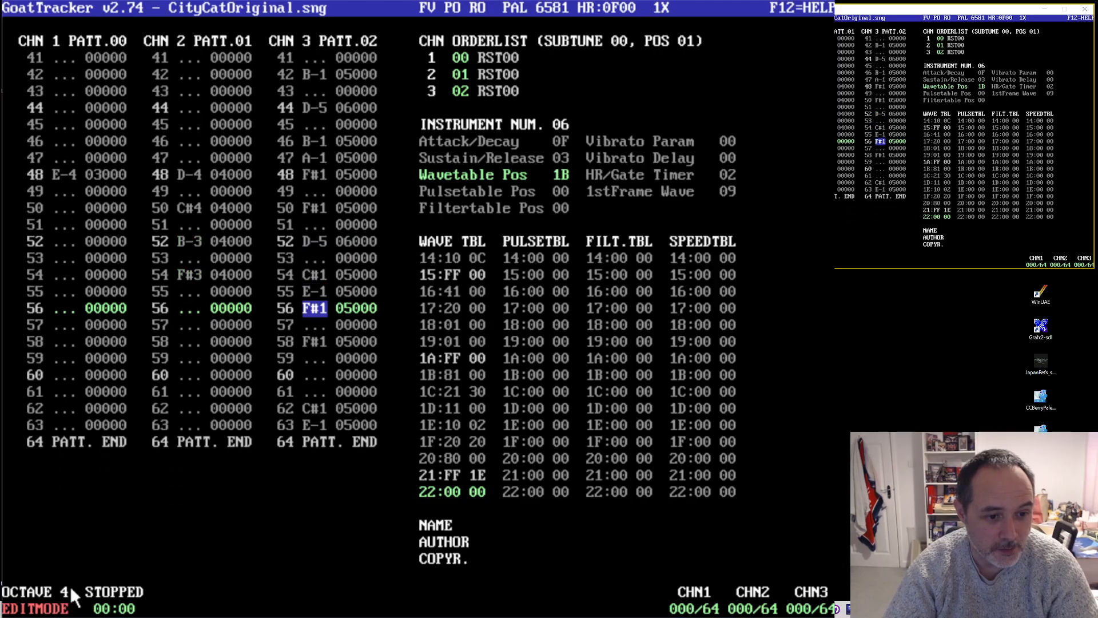
pyautogui.press('w')
# - Enter D-5 notes of instrument 06 at rows 04 and 12 of channel 3's pattern
pyautogui.press('Down')
pyautogui.press('Down')
pyautogui.press('Down')
pyautogui.press('Down')
pyautogui.press('Down')
pyautogui.press('Down')
pyautogui.press('Down')
pyautogui.press('Down')
pyautogui.press('Down')
pyautogui.press('Down')
pyautogui.press('Down')
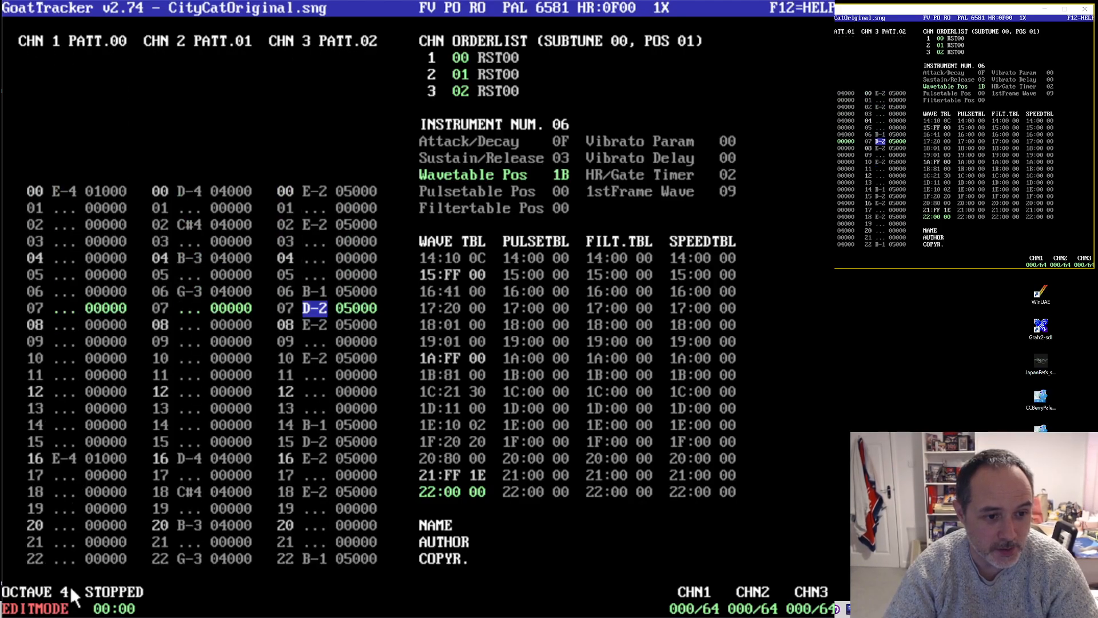
pyautogui.press('Down')
pyautogui.press('Down')
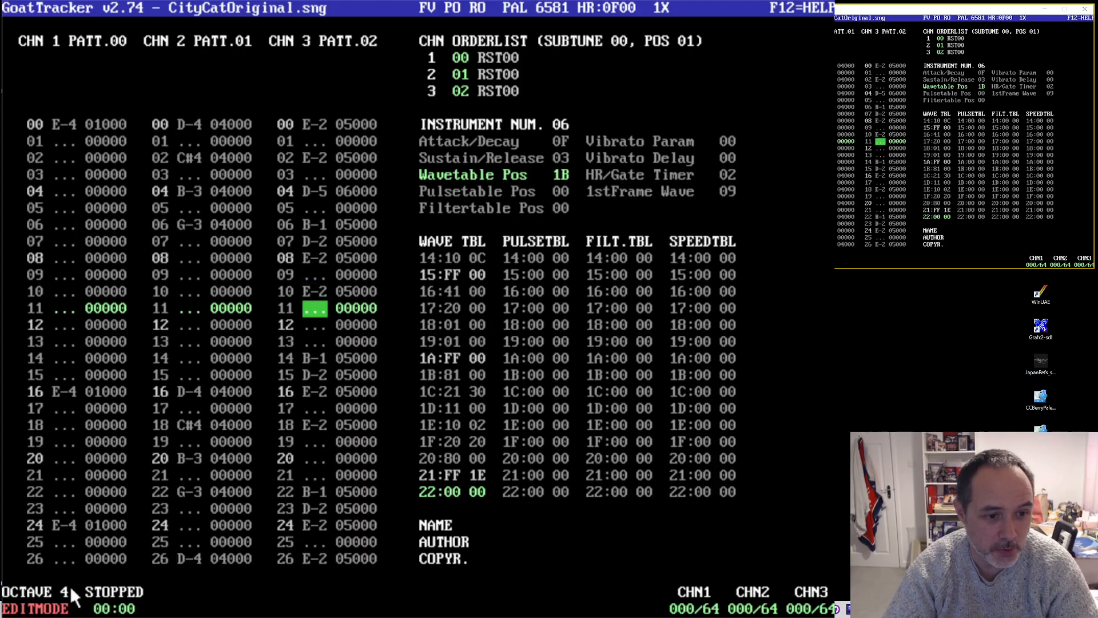
pyautogui.press('Down')
pyautogui.press('Down')
pyautogui.press('w')
# - Enter D-5 notes of instrument 06 at rows 20 and 28 of channel 3's pattern
pyautogui.press('Down')
pyautogui.press('Down')
pyautogui.press('Down')
pyautogui.press('Down')
pyautogui.press('Down')
pyautogui.press('Down')
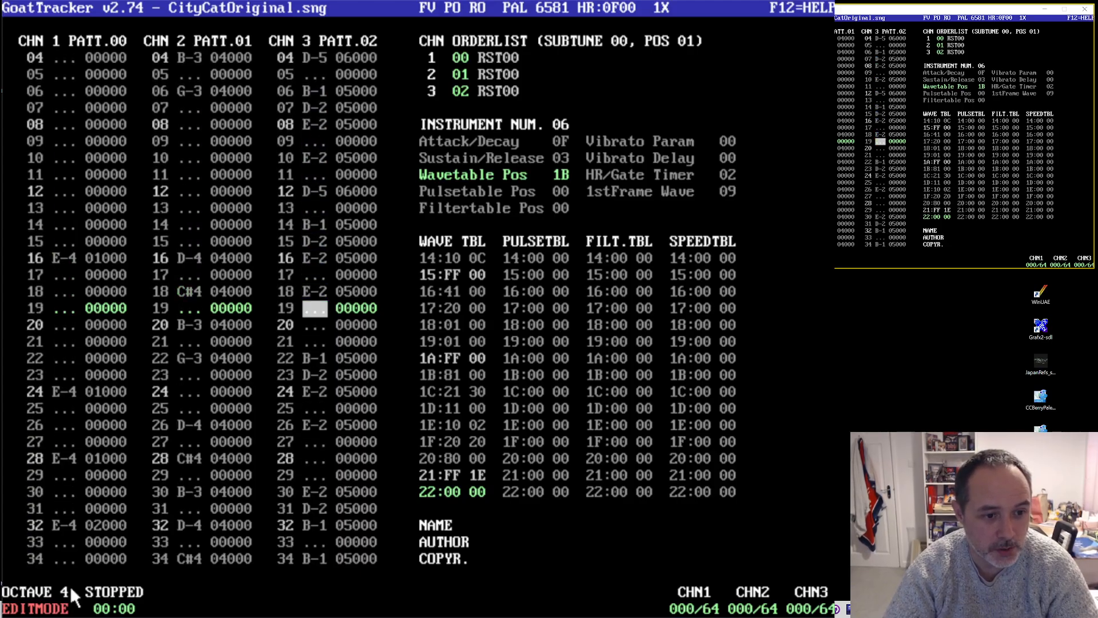
pyautogui.press('Down')
pyautogui.press('w')
pyautogui.press('Down')
pyautogui.press('Down')
pyautogui.press('Down')
pyautogui.press('Down')
pyautogui.press('Down')
pyautogui.press('Down')
pyautogui.press('Down')
pyautogui.press('w')
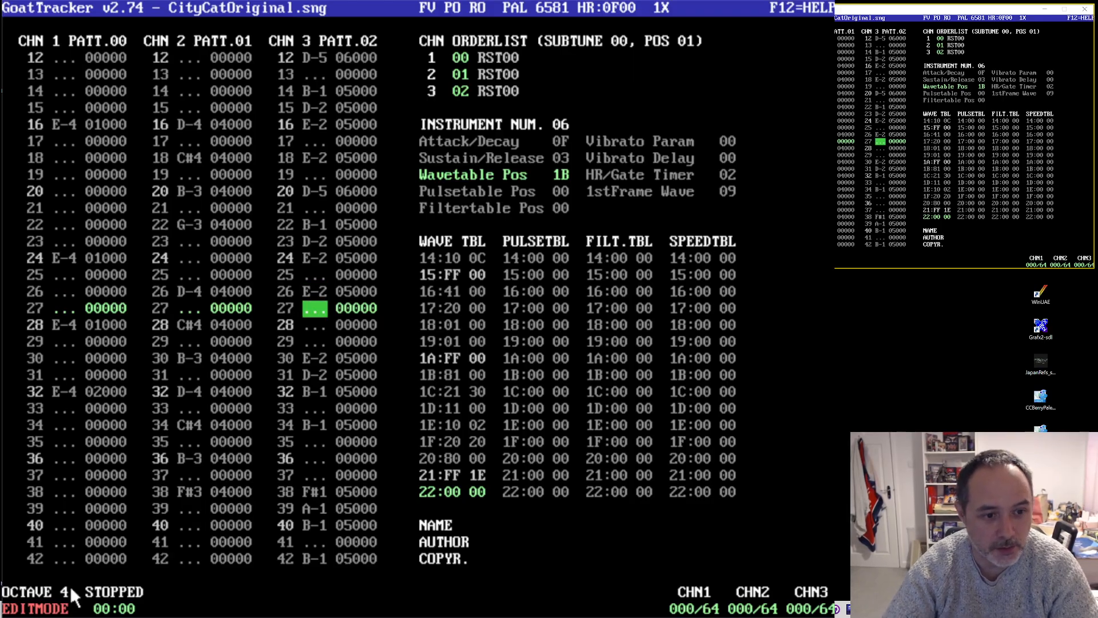
pyautogui.press('Down')
pyautogui.press('w')
# - Enter a D-5 note of instrument 06 at row 36 of channel 3 and play the song from the beginning
pyautogui.press('Down')
pyautogui.press('Down')
pyautogui.press('Down')
pyautogui.press('Down')
pyautogui.press('Down')
pyautogui.press('Down')
pyautogui.press('Down')
pyautogui.press('Down')
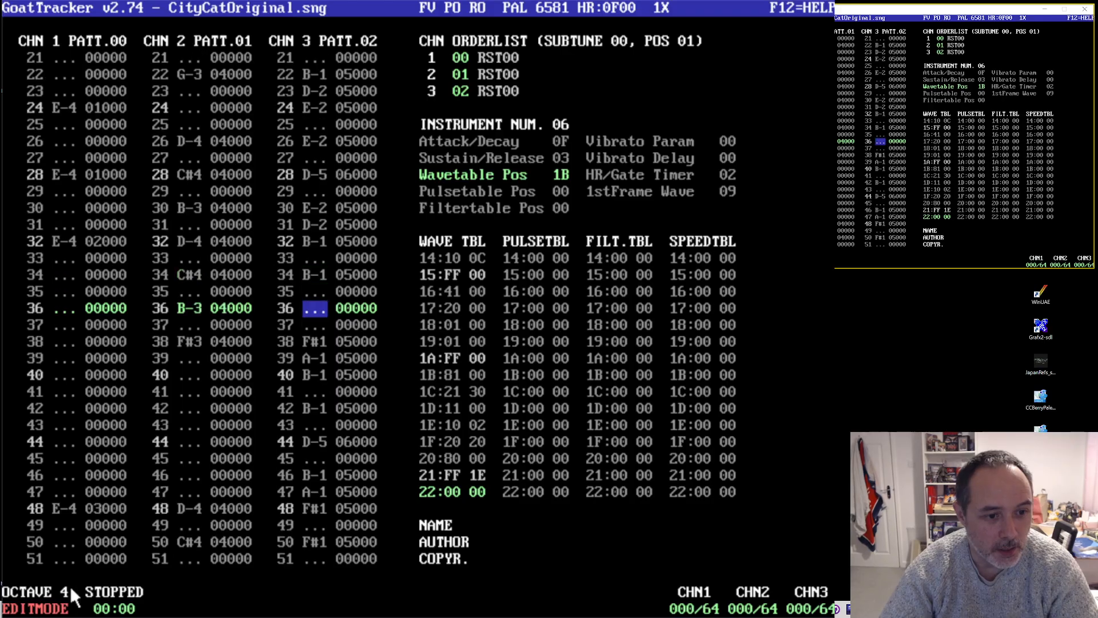
pyautogui.press('w')
pyautogui.press('Down')
pyautogui.press('Down')
pyautogui.press('Down')
pyautogui.press('Down')
pyautogui.press('Down')
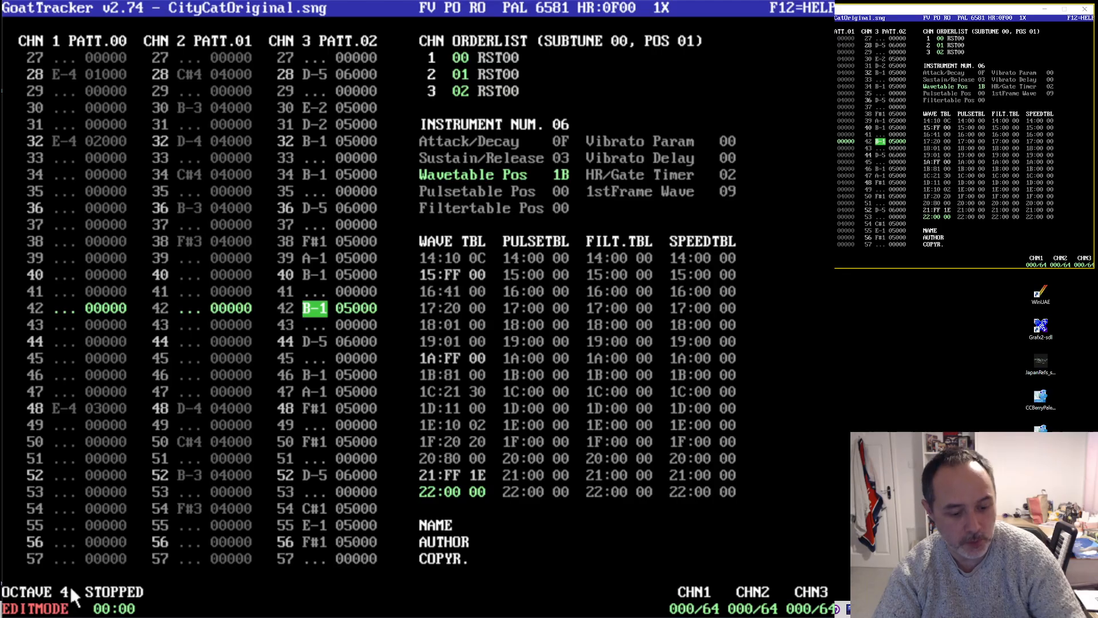
pyautogui.press('F1')
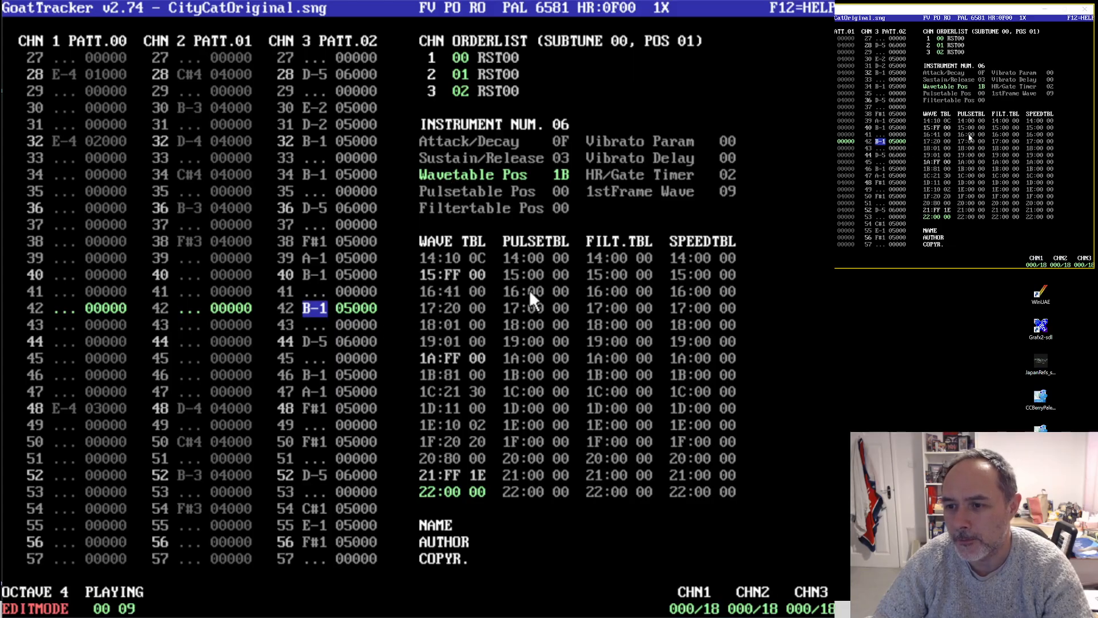
# - Set the second values of wave table rows 20 and 1B to 40 while the song plays
pyautogui.click(471, 456)
pyautogui.write('4')
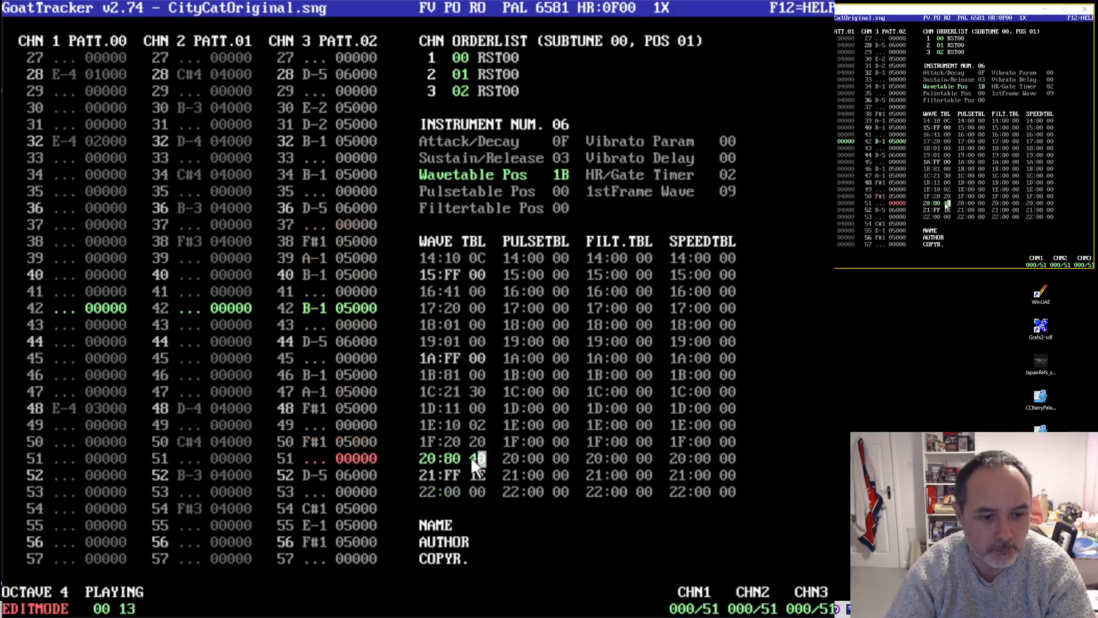
pyautogui.press('Up')
pyautogui.press('Up')
pyautogui.press('Up')
pyautogui.press('Up')
pyautogui.press('Up')
pyautogui.press('Left')
pyautogui.write('4')
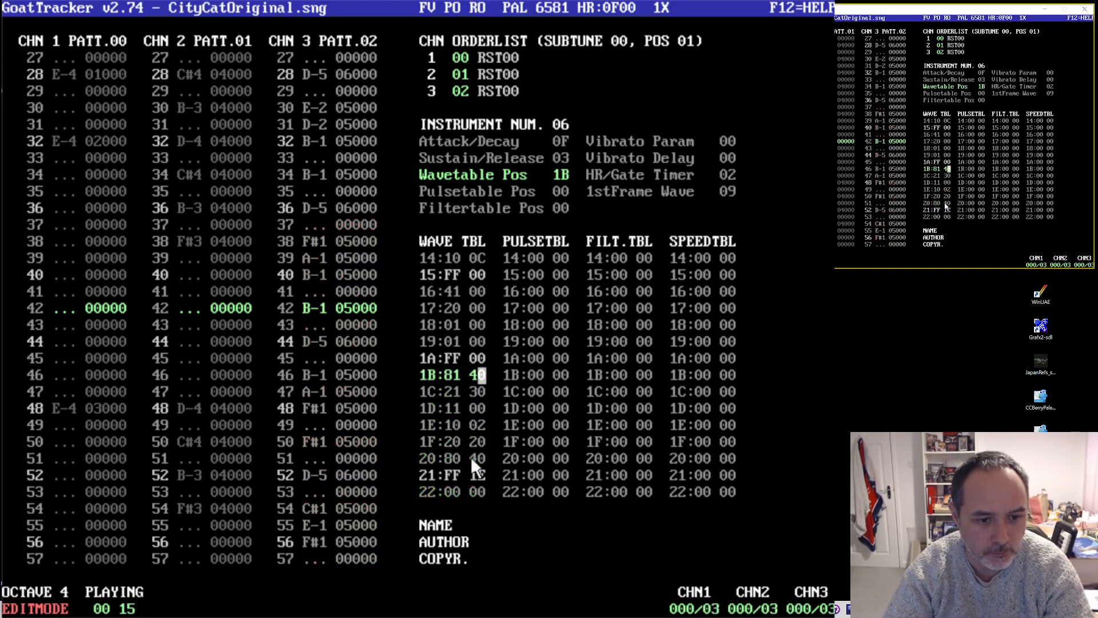
# - Set the second value of wave table row 1B to 03 and that of row 1C to 02
pyautogui.press('Left')
pyautogui.write('03')
pyautogui.press('Left')
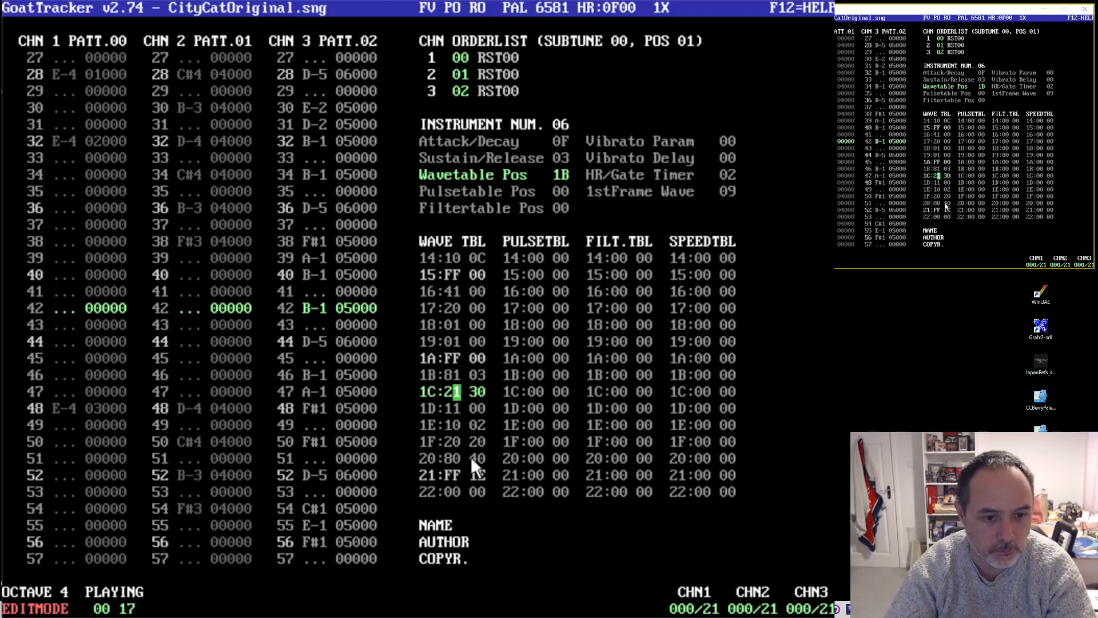
pyautogui.press('Right')
pyautogui.write('2')
pyautogui.press('Left')
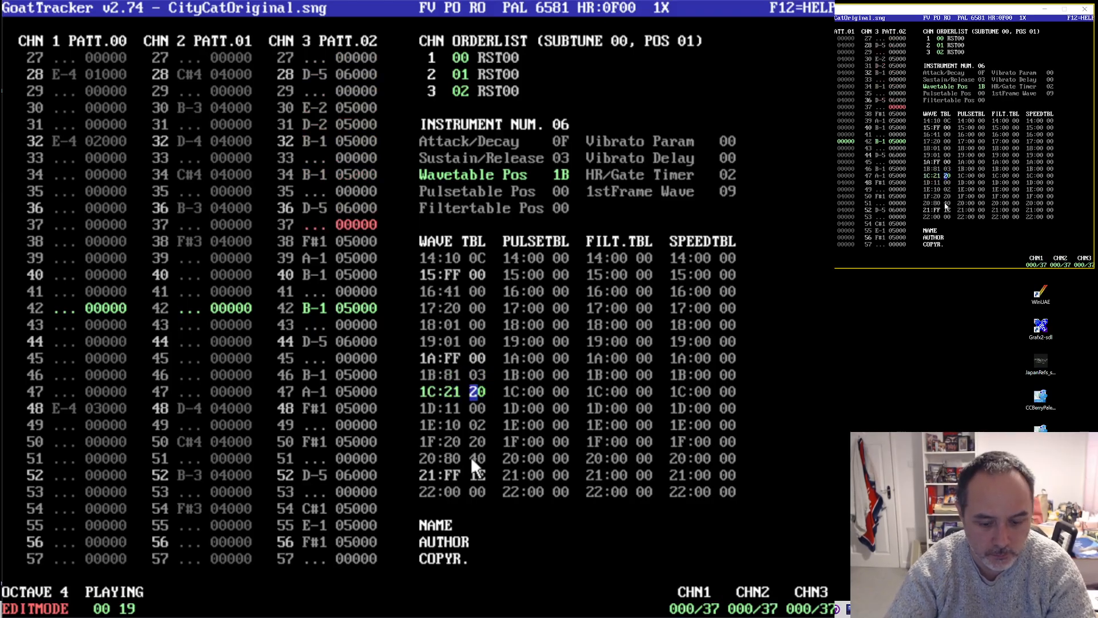
pyautogui.write('02')
pyautogui.press('Right')
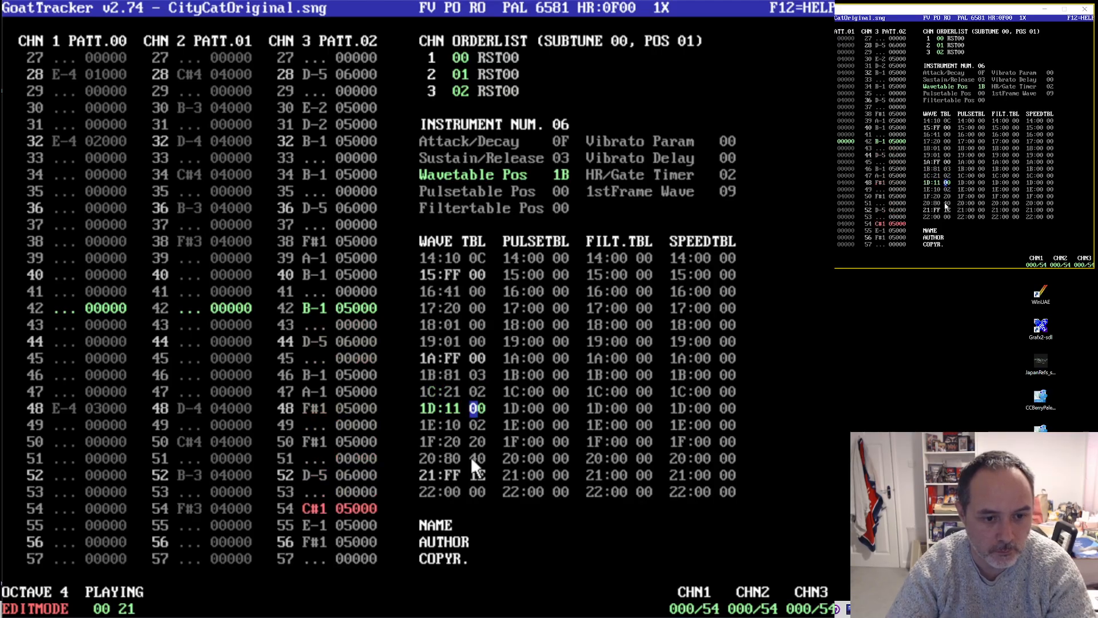
# - Set the second values of wave table rows 1D, 1E, 1F and 20 to 30, 12, F3 and F2
pyautogui.press('Up')
pyautogui.press('Down')
pyautogui.write('3')
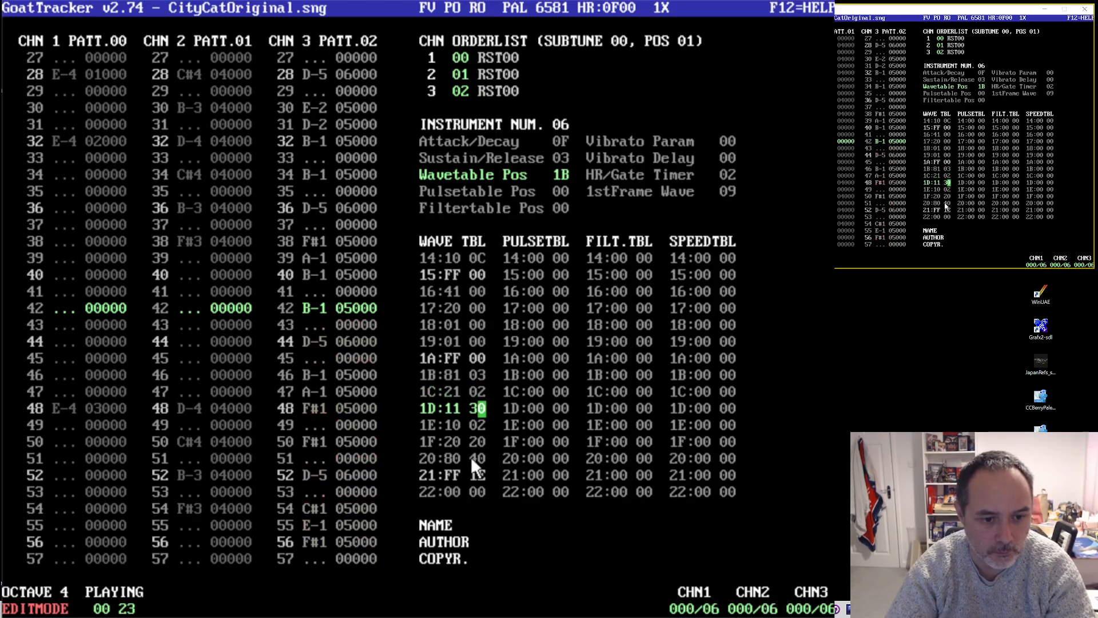
pyautogui.write('012')
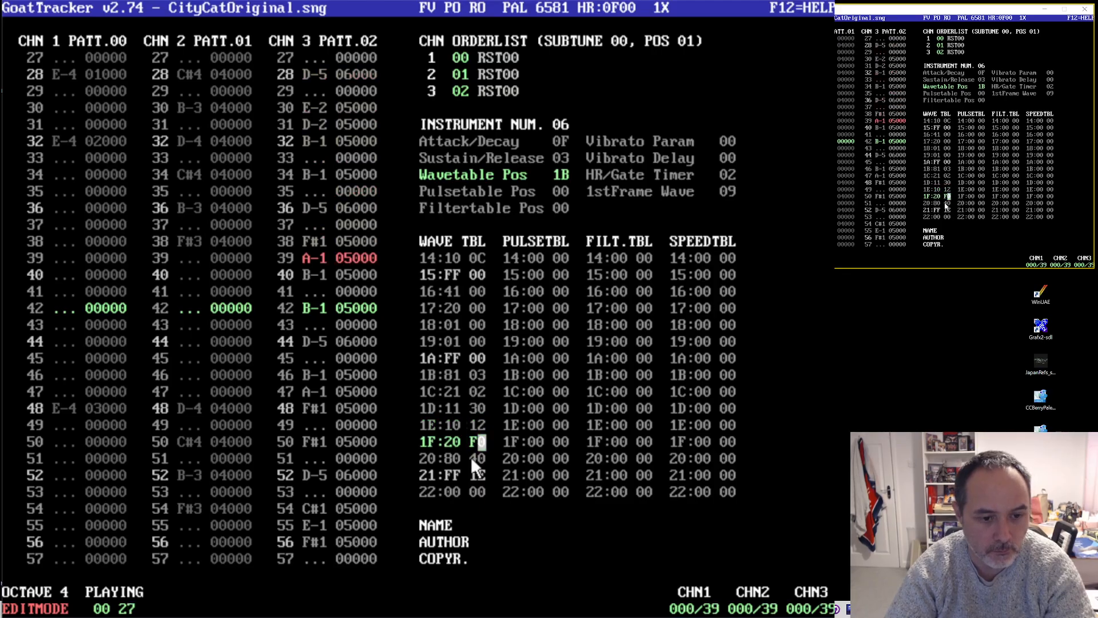
pyautogui.write('3')
pyautogui.press('Right')
pyautogui.press('Right')
pyautogui.write('F2')
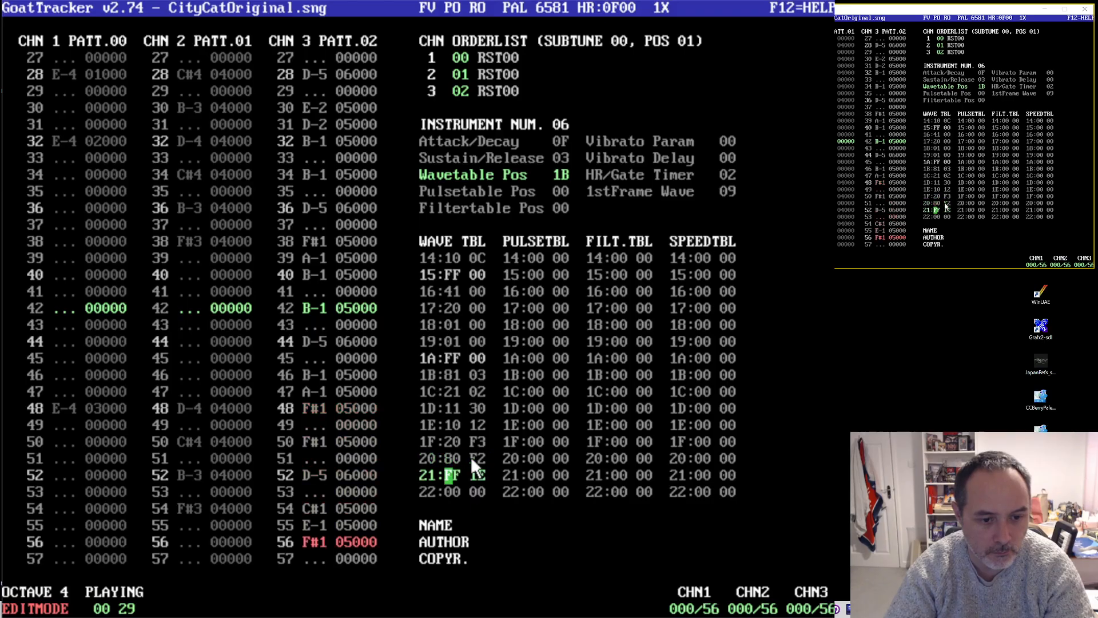
# - Set the second value of wave table row 1D to F2
pyautogui.press('Up')
pyautogui.press('Right')
pyautogui.press('Down')
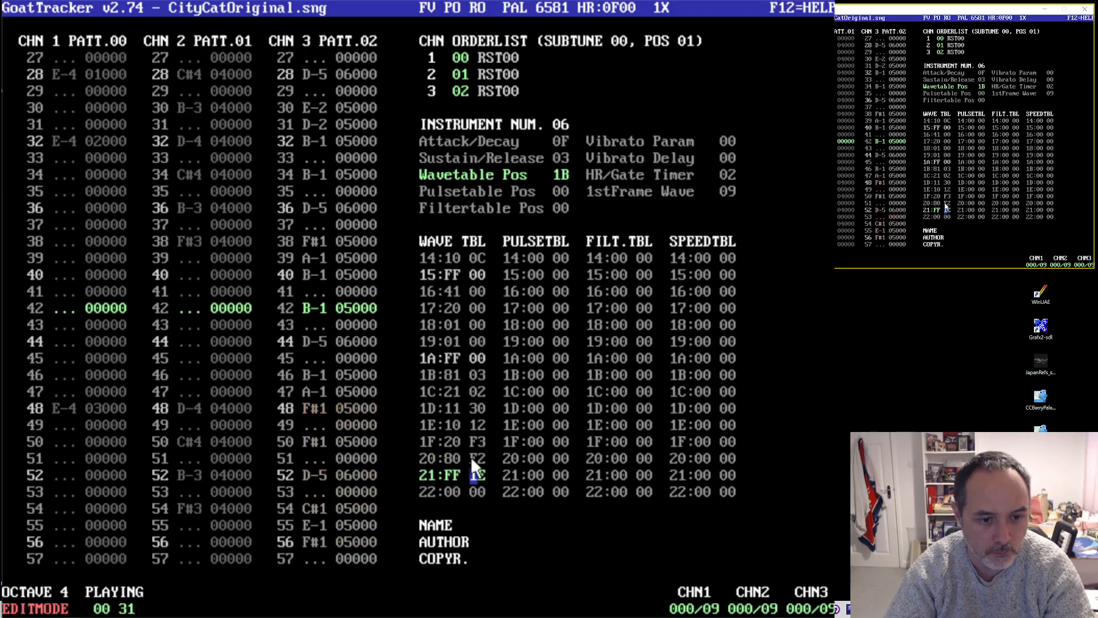
pyautogui.press('Up')
pyautogui.press('Up')
pyautogui.press('Up')
pyautogui.press('Up')
pyautogui.write('F2')
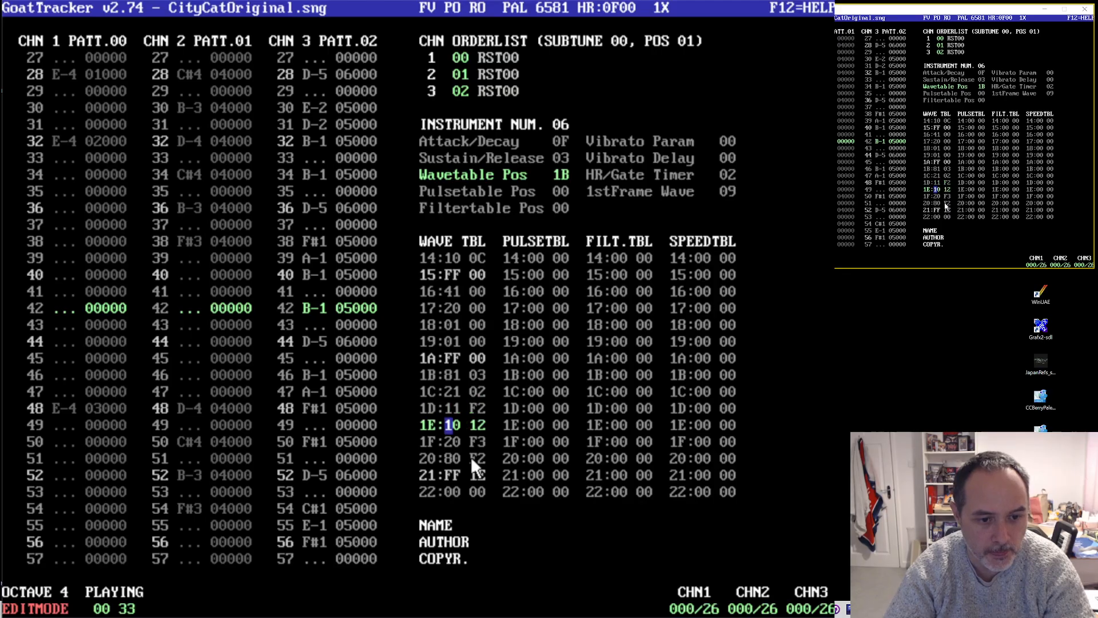
# - Set the second value of wave table row 1C to F2
pyautogui.press('Up')
pyautogui.press('Right')
pyautogui.press('Right')
pyautogui.press('Up')
pyautogui.write('F2')
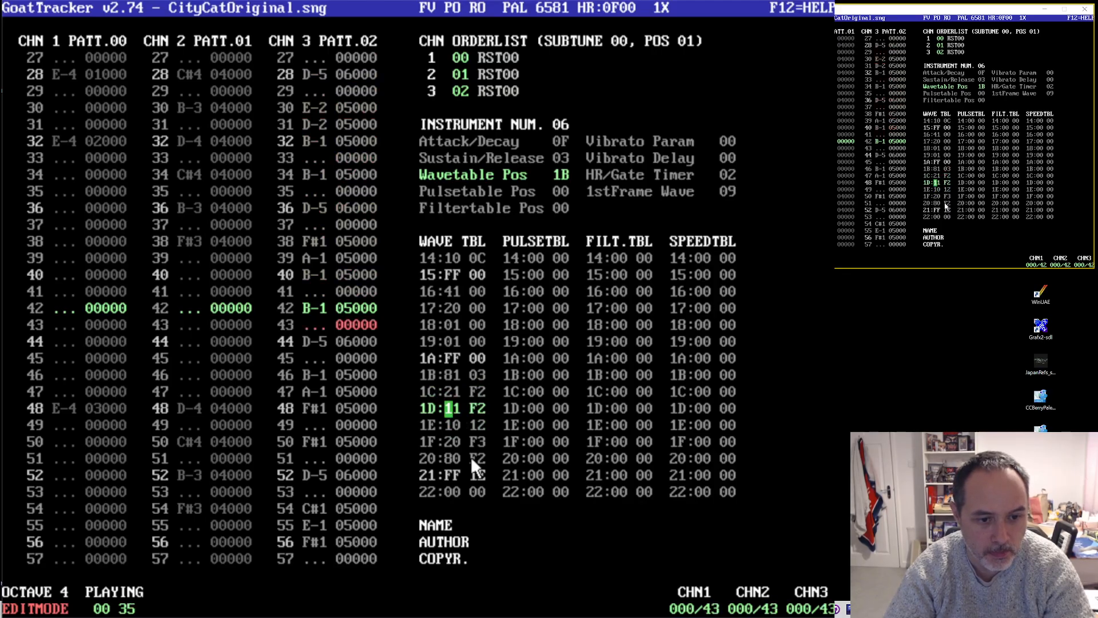
# - Set the second value of wave table row 1C to A2 and that of row 1B to A3
pyautogui.press('Up')
pyautogui.press('Right')
pyautogui.press('Right')
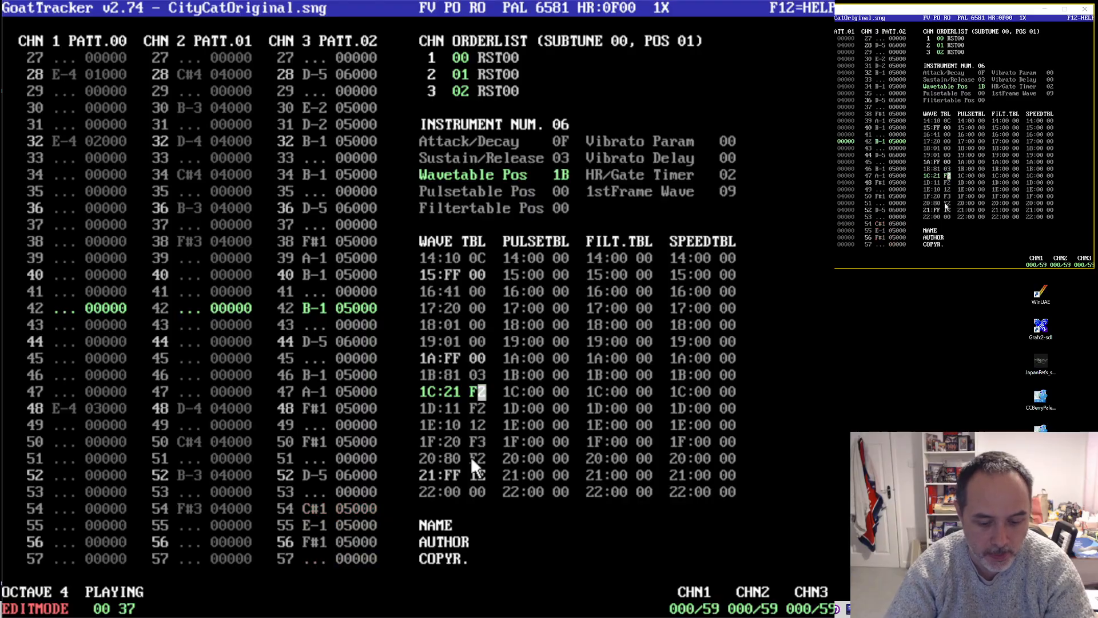
pyautogui.press('Left')
pyautogui.write('A')
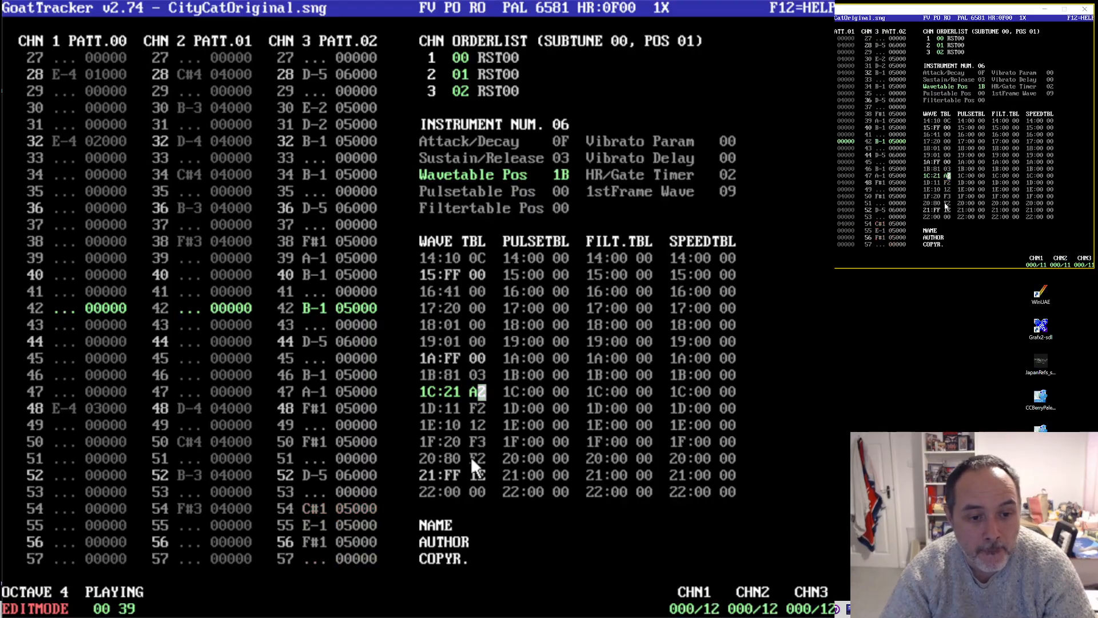
pyautogui.press('Up')
pyautogui.press('Left')
pyautogui.write('A')
pyautogui.press('Left')
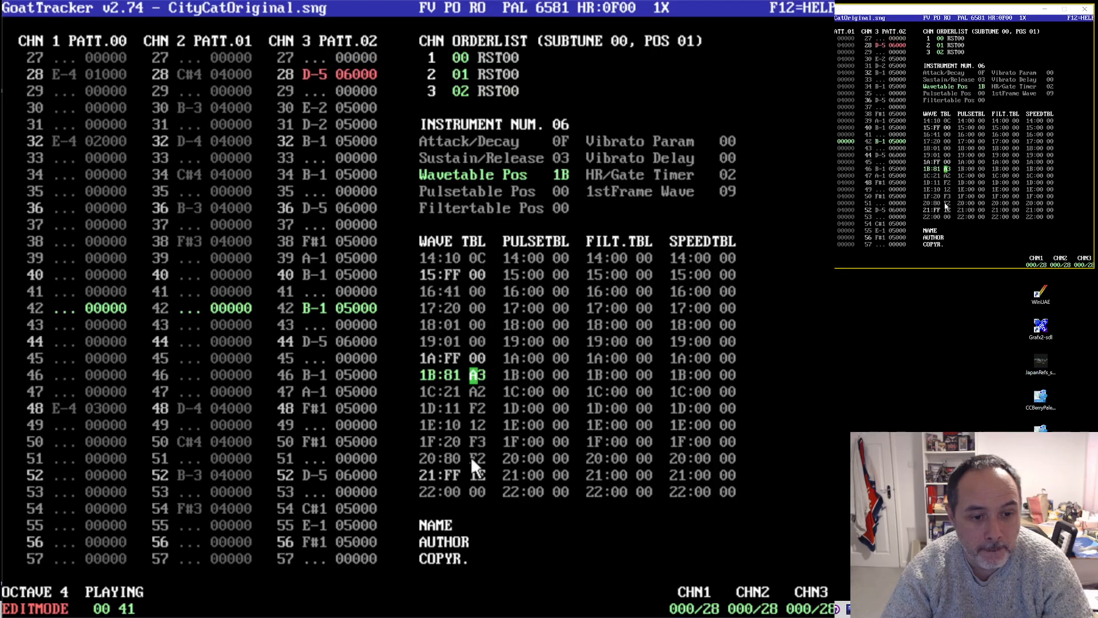
# - Set the jump target in wave table row 21 to 1D
pyautogui.press('Down')
pyautogui.press('Down')
pyautogui.press('Down')
pyautogui.press('Down')
pyautogui.press('Down')
pyautogui.press('Down')
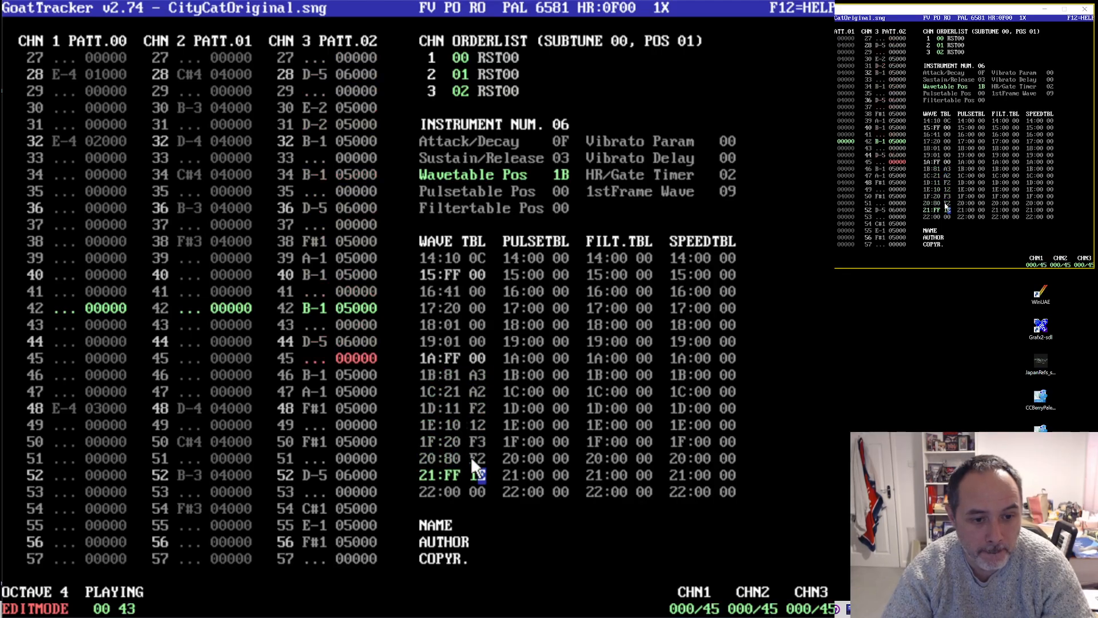
pyautogui.write('D')
pyautogui.press('Up')
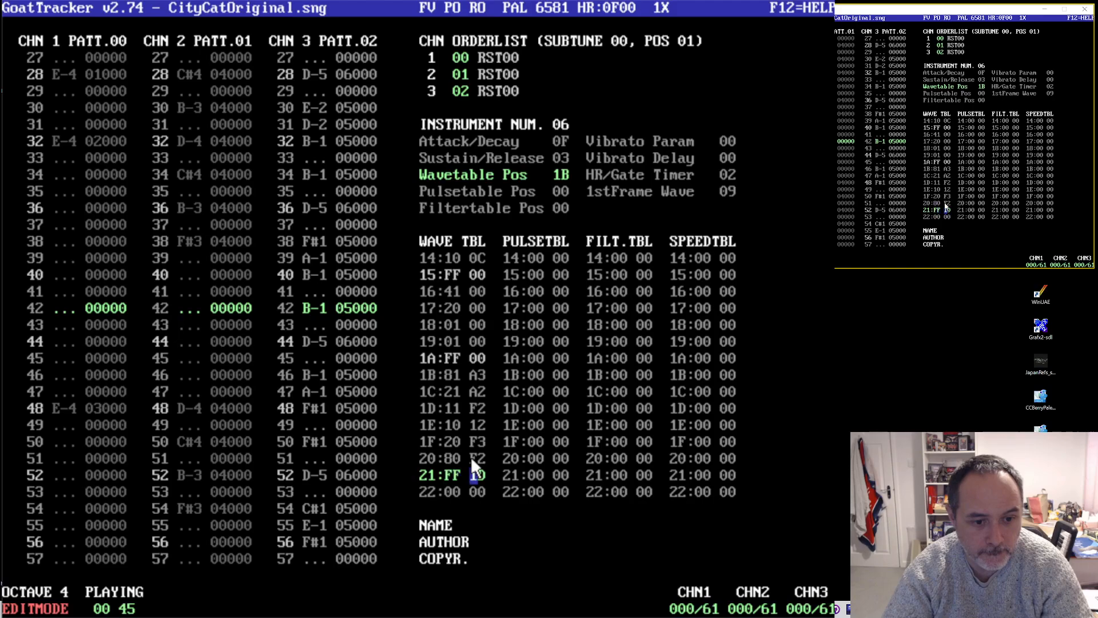
# - Try 1C and 1B as the jump target in wave table row 21
pyautogui.write('C')
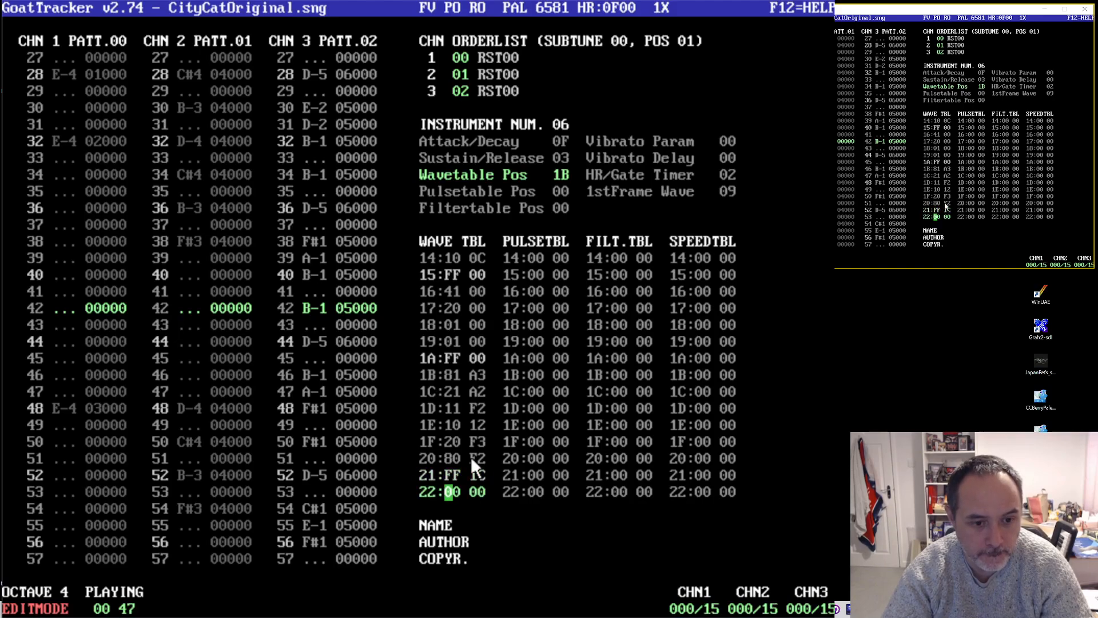
pyautogui.press('Up')
pyautogui.press('Right')
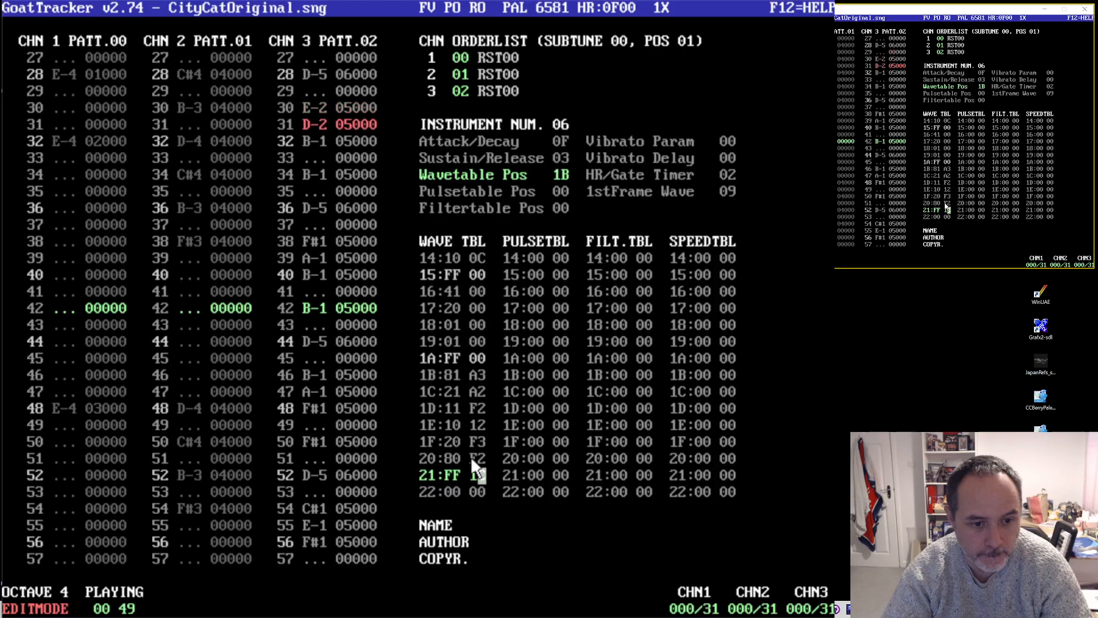
pyautogui.write('B')
pyautogui.press('Up')
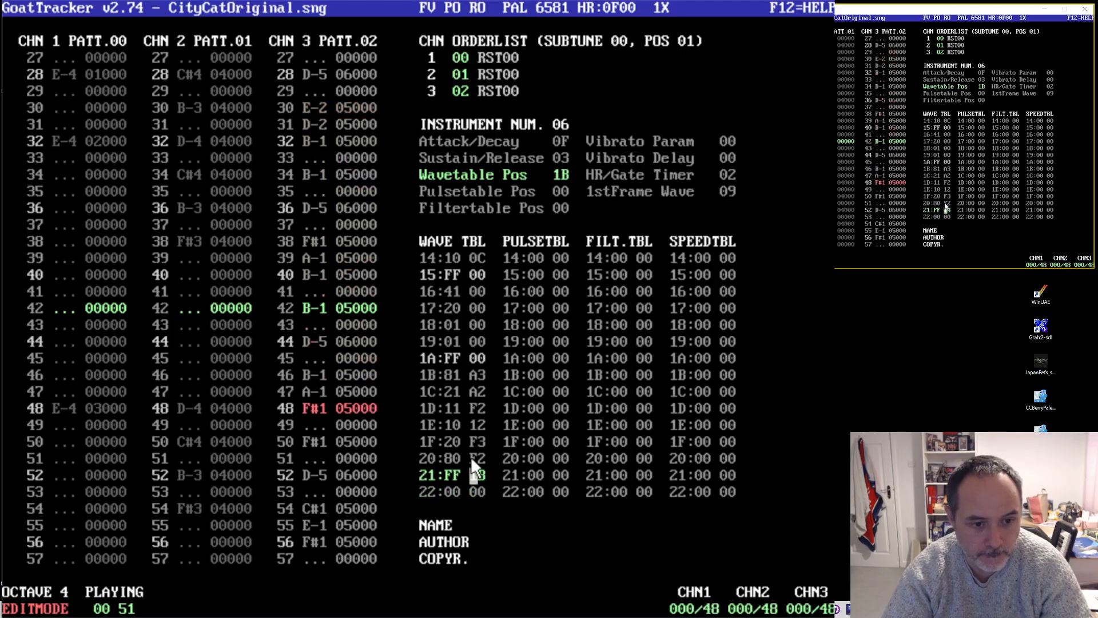
# - Try 1F as the jump target in wave table row 21, then set it to 1E
pyautogui.press('Right')
pyautogui.write('F')
pyautogui.press('Up')
pyautogui.press('Left')
pyautogui.press('Left')
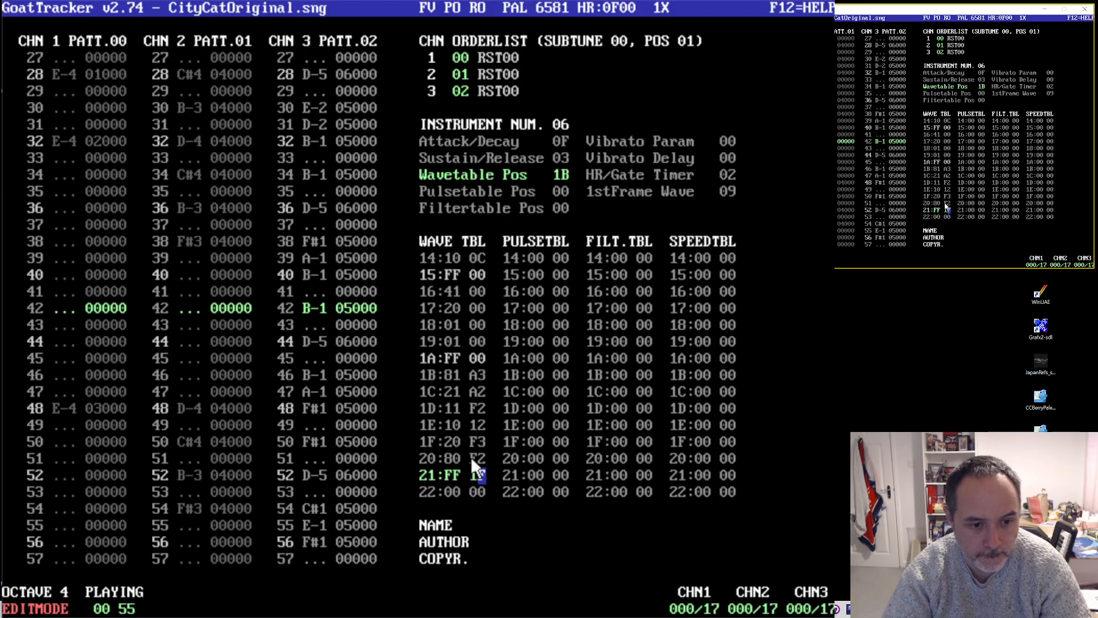
pyautogui.write('E')
# - Set the first value of wave table row 1E to 11 and that of row 20 to 81
pyautogui.press('Up')
pyautogui.press('Up')
pyautogui.press('Up')
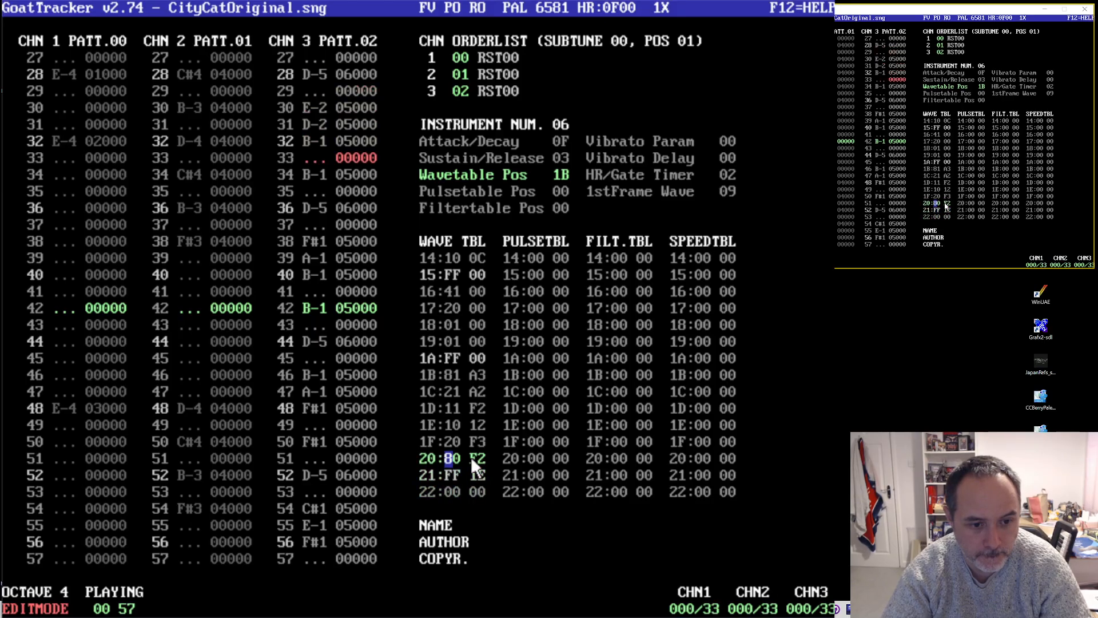
pyautogui.press('Up')
pyautogui.press('Right')
pyautogui.write('1')
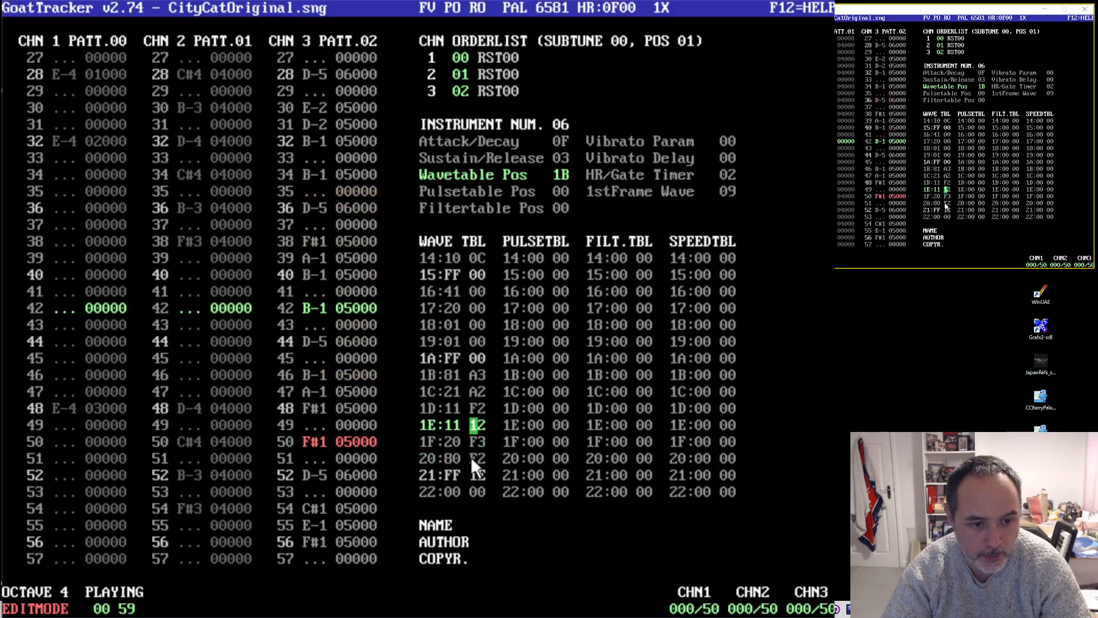
pyautogui.press('Down')
pyautogui.press('Down')
pyautogui.write('0')
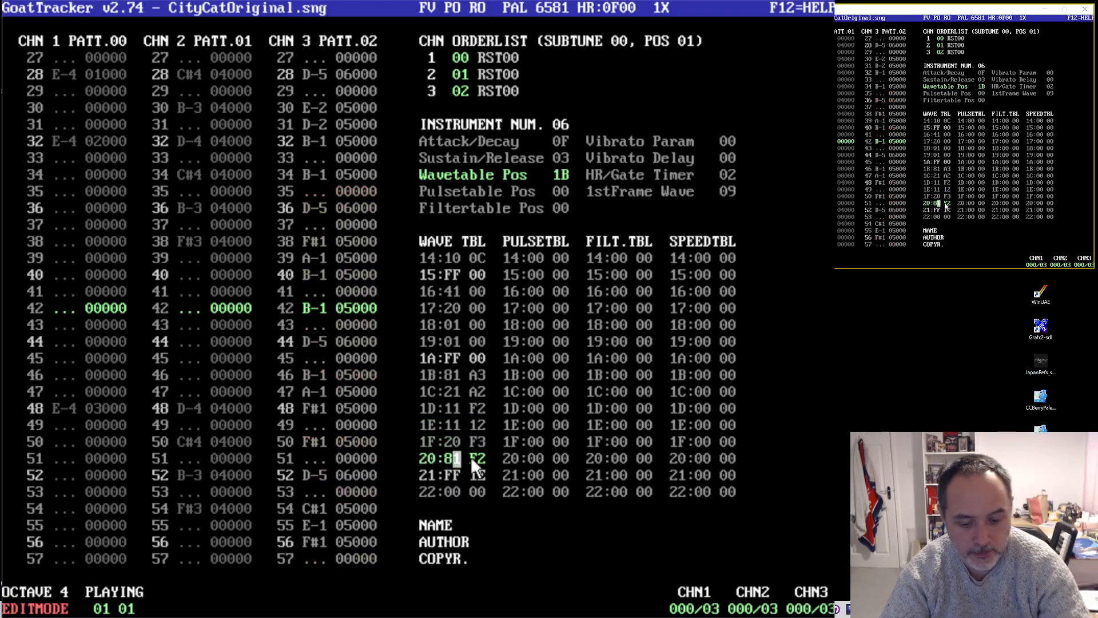
# - Return the first values of wave table rows 1E and 20 to 10 and 80, and set the second values of rows 1F and 20 to 23 and 42
pyautogui.press('Up')
pyautogui.press('Up')
pyautogui.press('Left')
pyautogui.write('0')
pyautogui.press('Down')
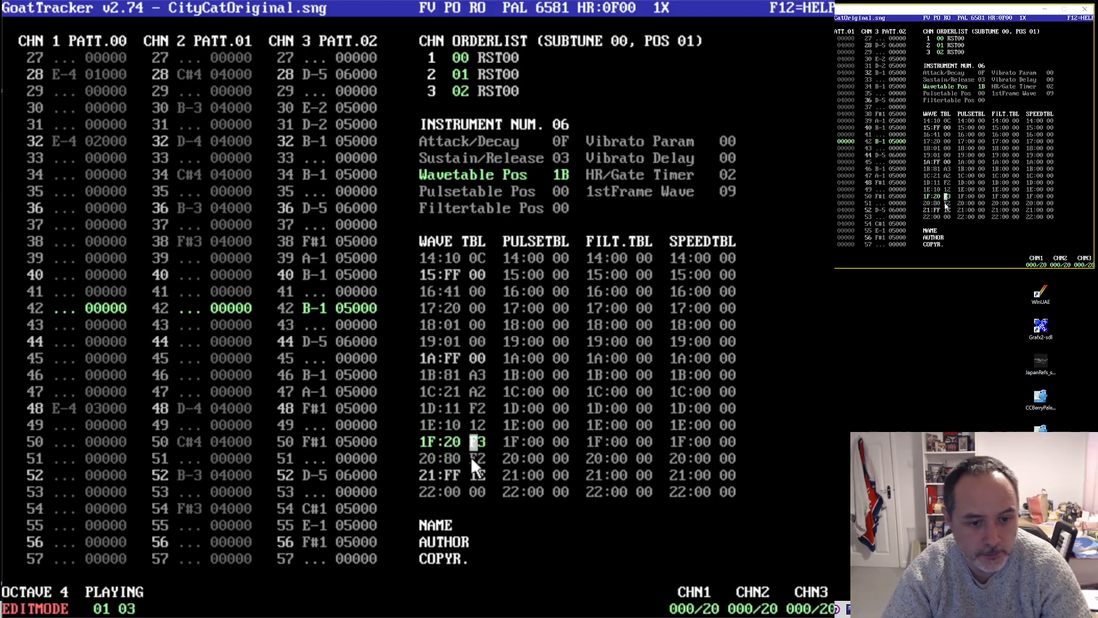
pyautogui.write('23')
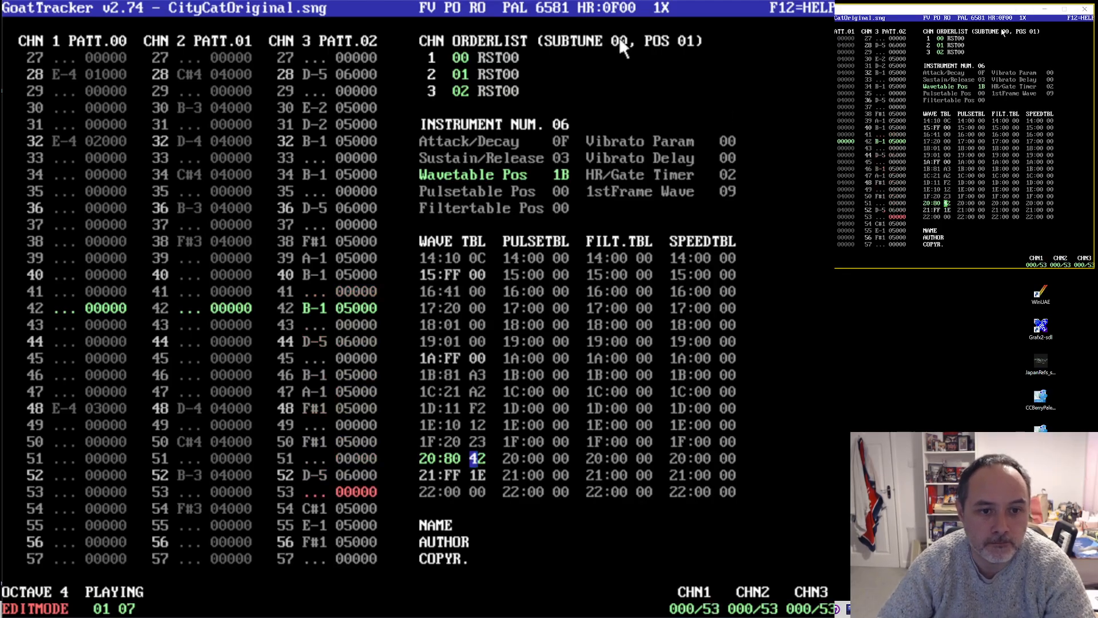
# - Set instrument 06's Attack/Decay to 2F and its Sustain/Release to 07
pyautogui.click(556, 142)
pyautogui.write('2')
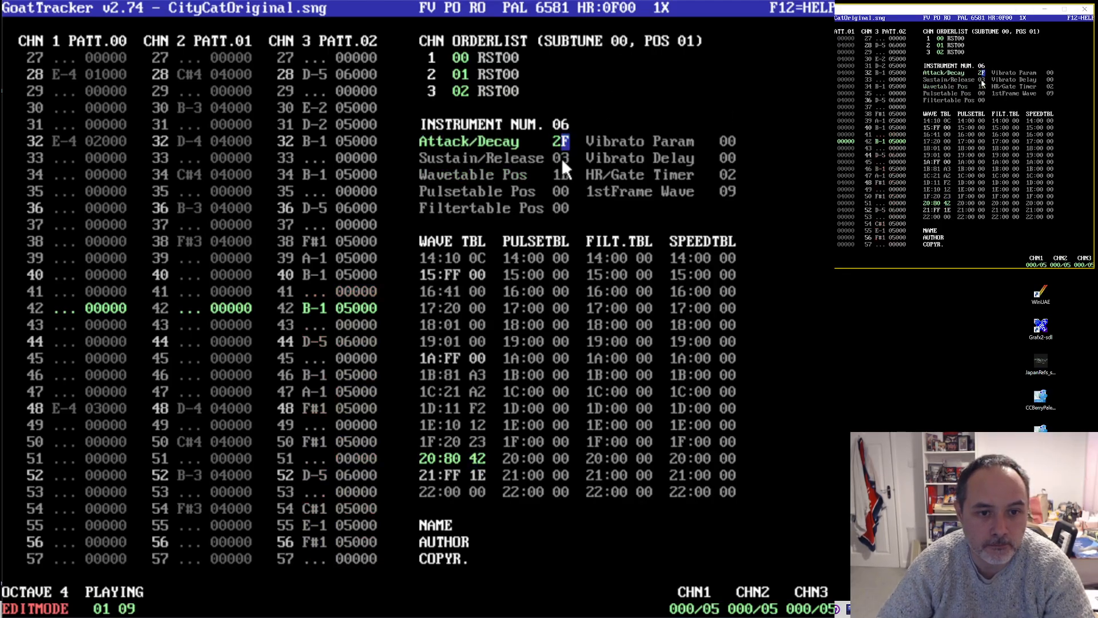
pyautogui.click(565, 158)
pyautogui.write('7')
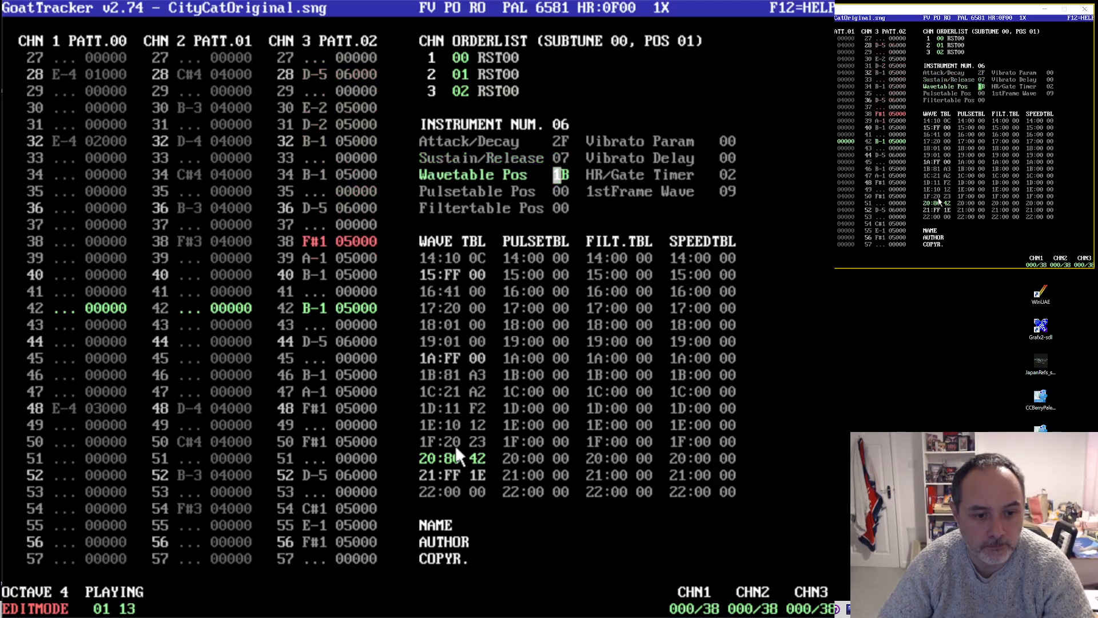
# - Set wave table row 1C to 81 22
pyautogui.click(472, 391)
pyautogui.write('2')
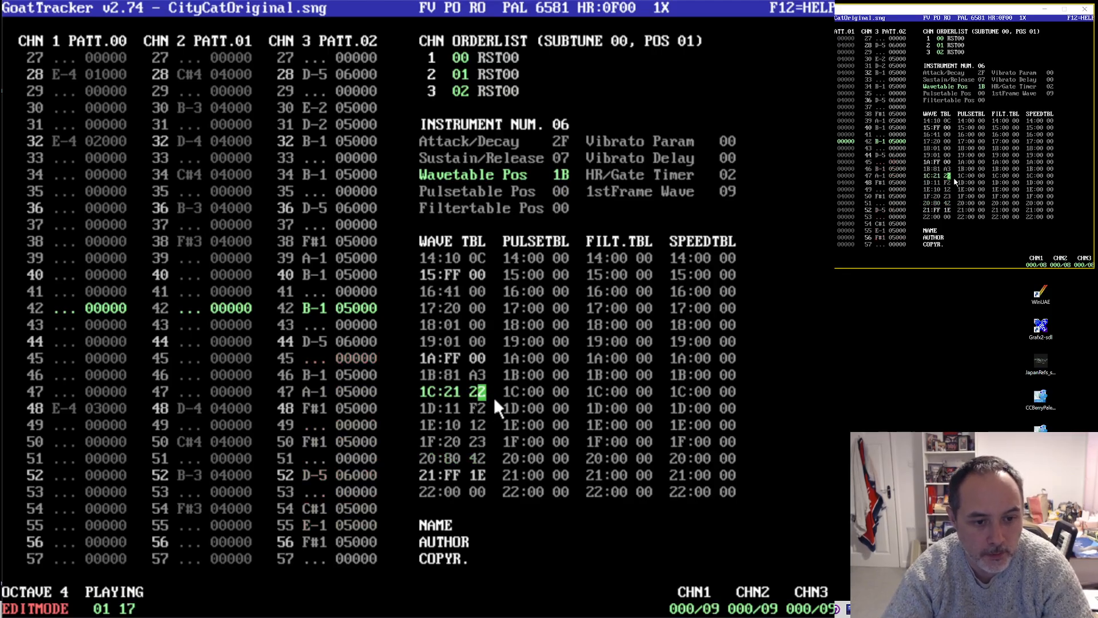
pyautogui.press('Left')
pyautogui.press('Left')
pyautogui.press('Left')
pyautogui.write('8')
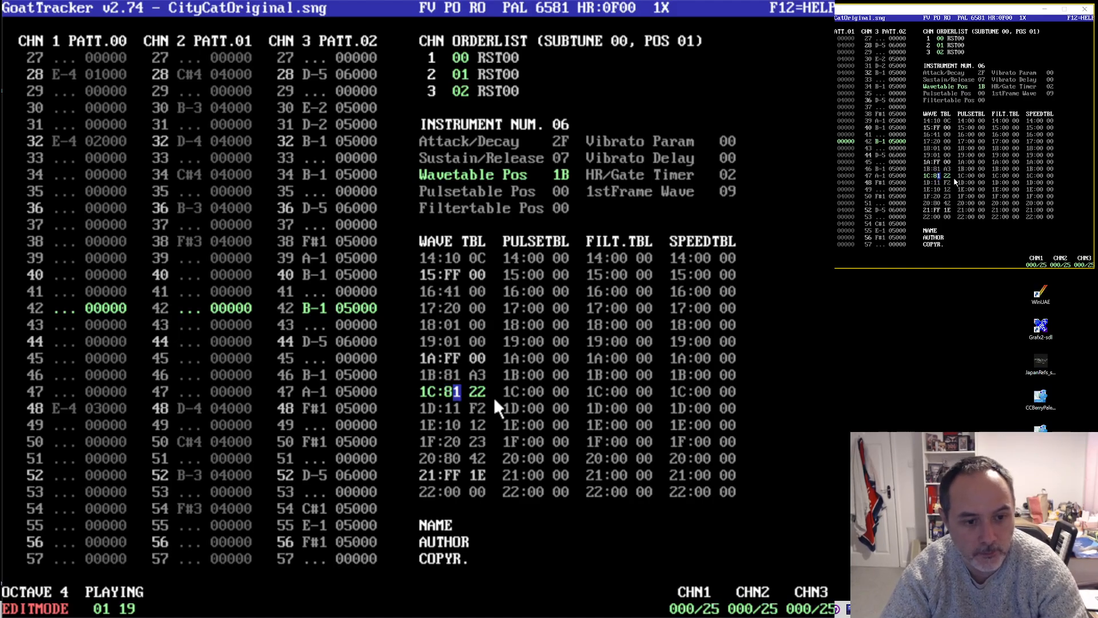
# - Set the first value of wave table row 1D to 81, and set row 1E to 80 32
pyautogui.press('Down')
pyautogui.press('Left')
pyautogui.write('8')
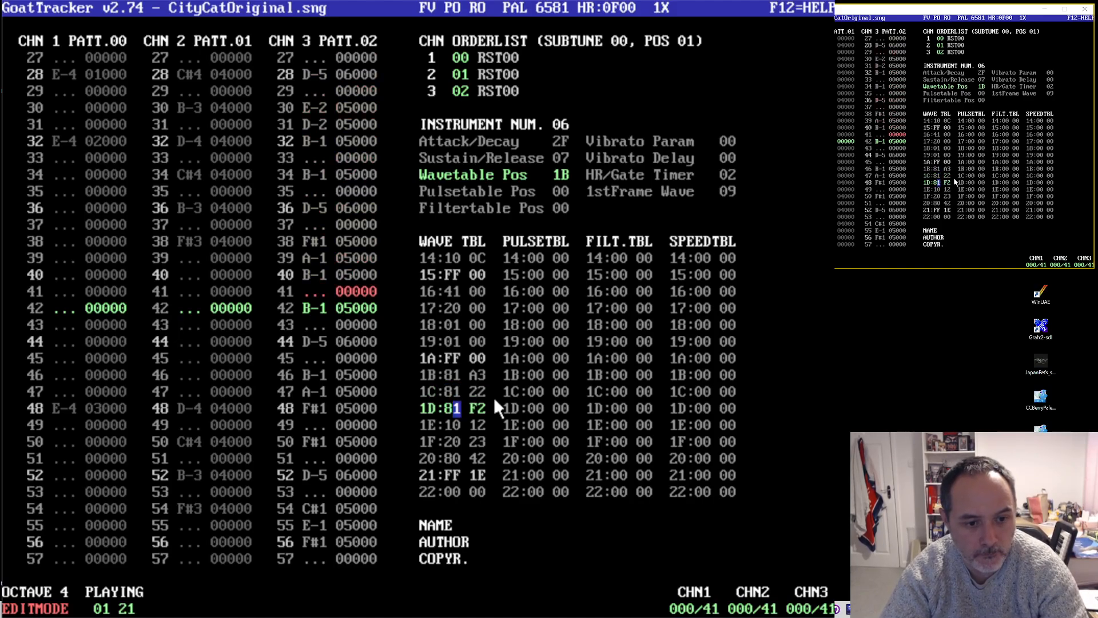
pyautogui.press('Down')
pyautogui.press('Left')
pyautogui.write('8')
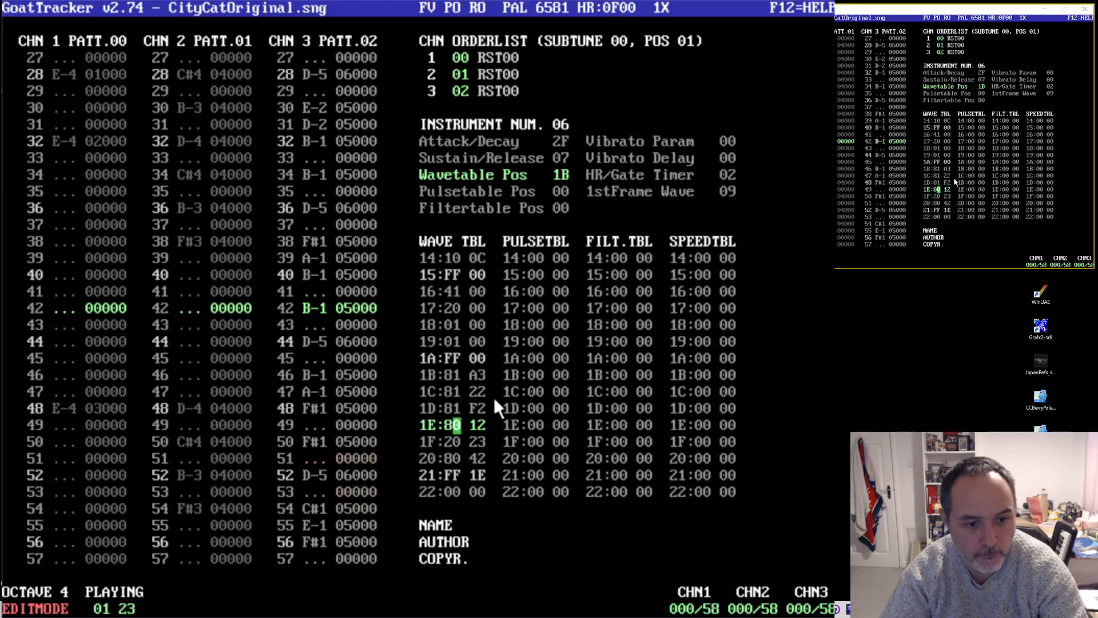
pyautogui.press('Right')
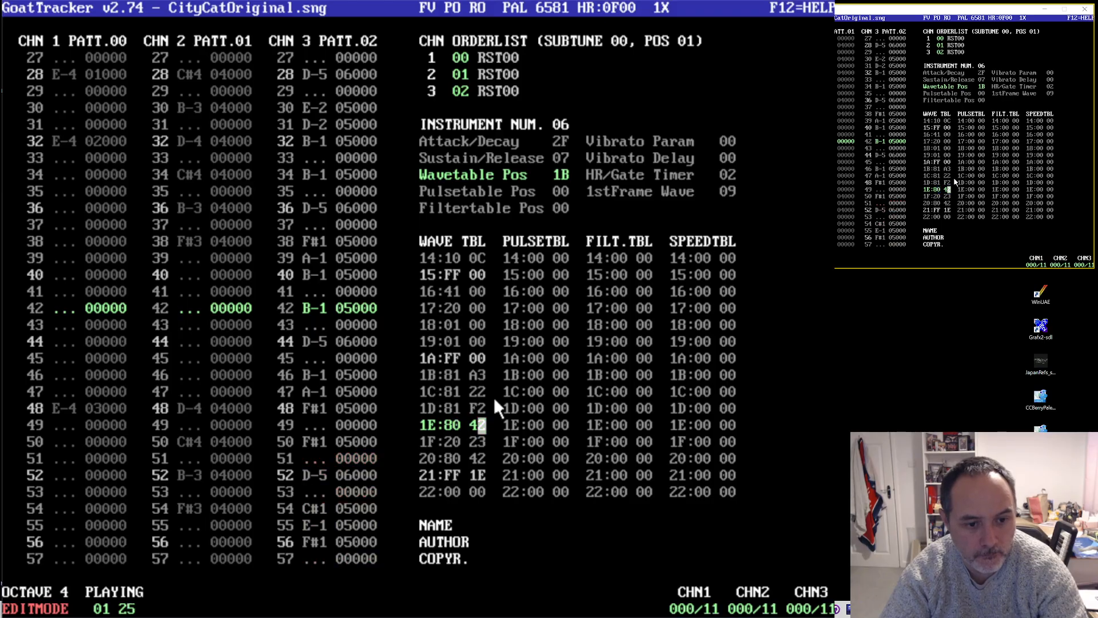
pyautogui.write('3')
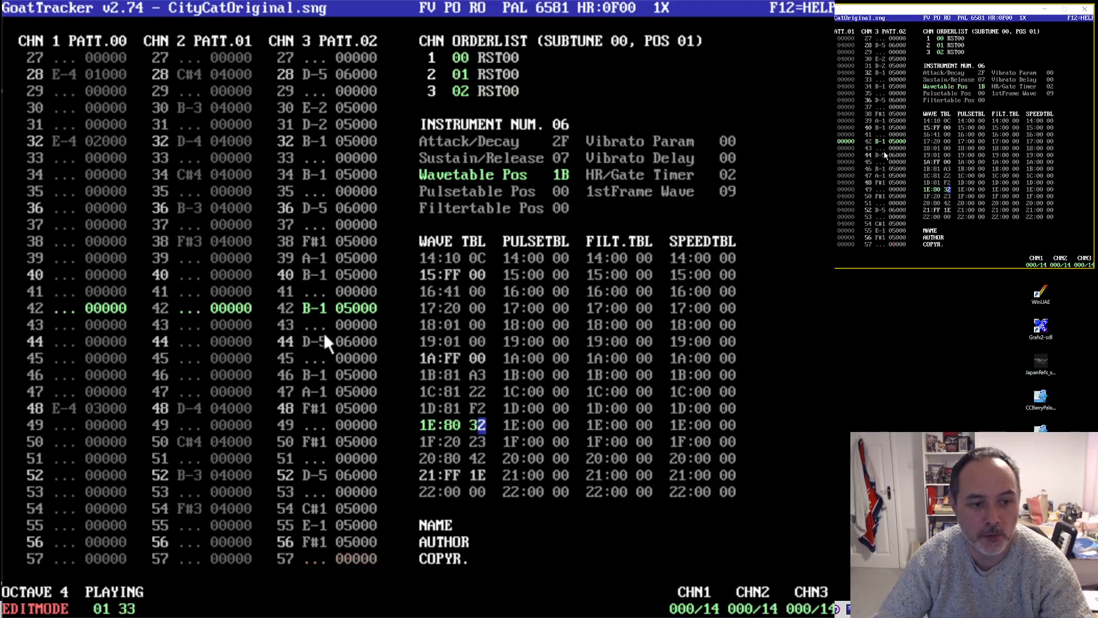
# - Add command B with parameter 00 to the instrument 06 notes in channel 3 rows 44 and 52
pyautogui.click(356, 308)
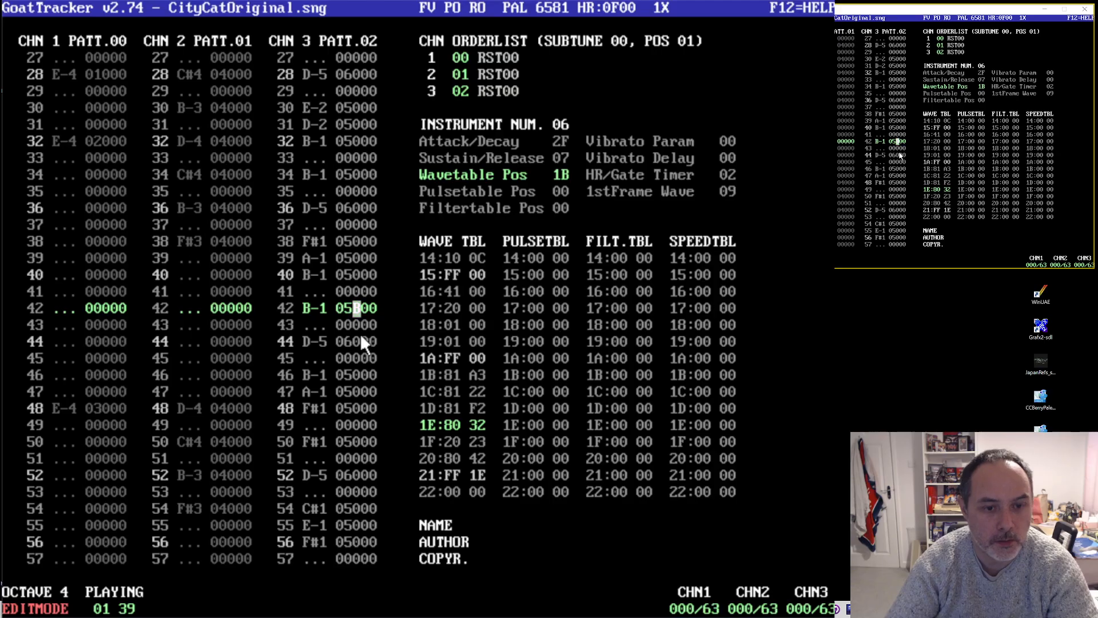
pyautogui.press('Down')
pyautogui.press('Down')
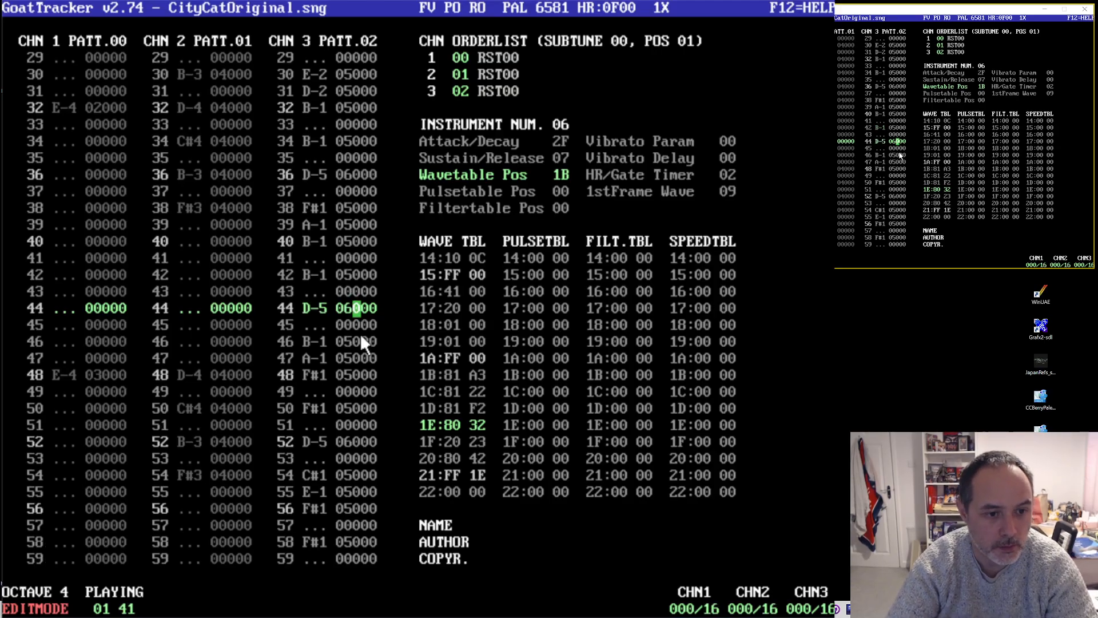
pyautogui.write('b')
pyautogui.press('Down')
pyautogui.press('Down')
pyautogui.press('Down')
pyautogui.press('Down')
pyautogui.press('Down')
pyautogui.press('Down')
pyautogui.press('Down')
pyautogui.press('Down')
pyautogui.press('Down')
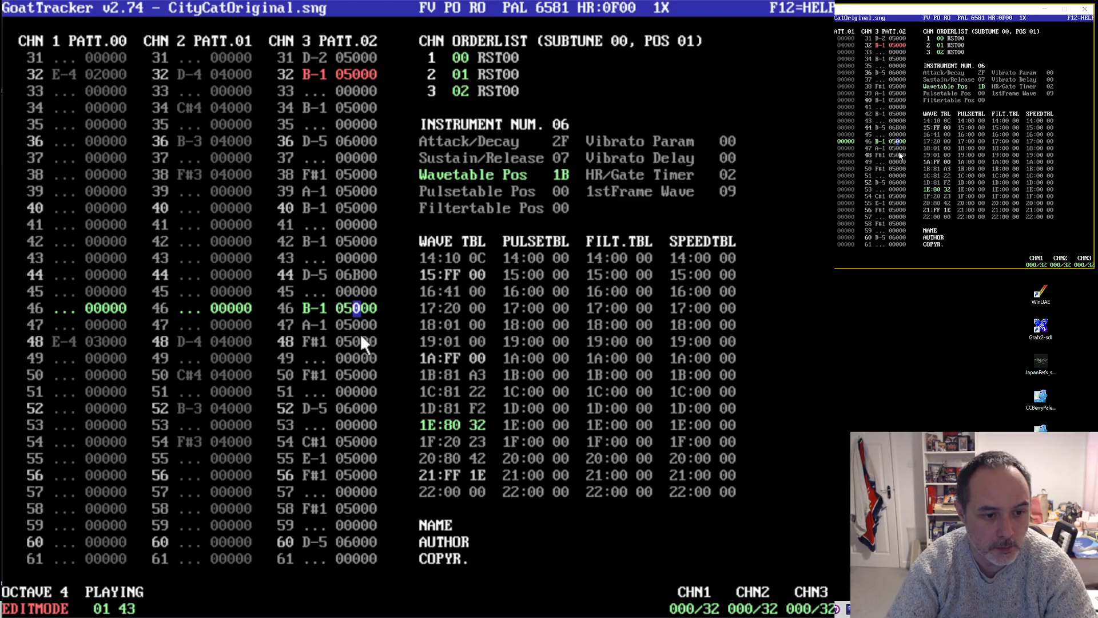
pyautogui.press('Up')
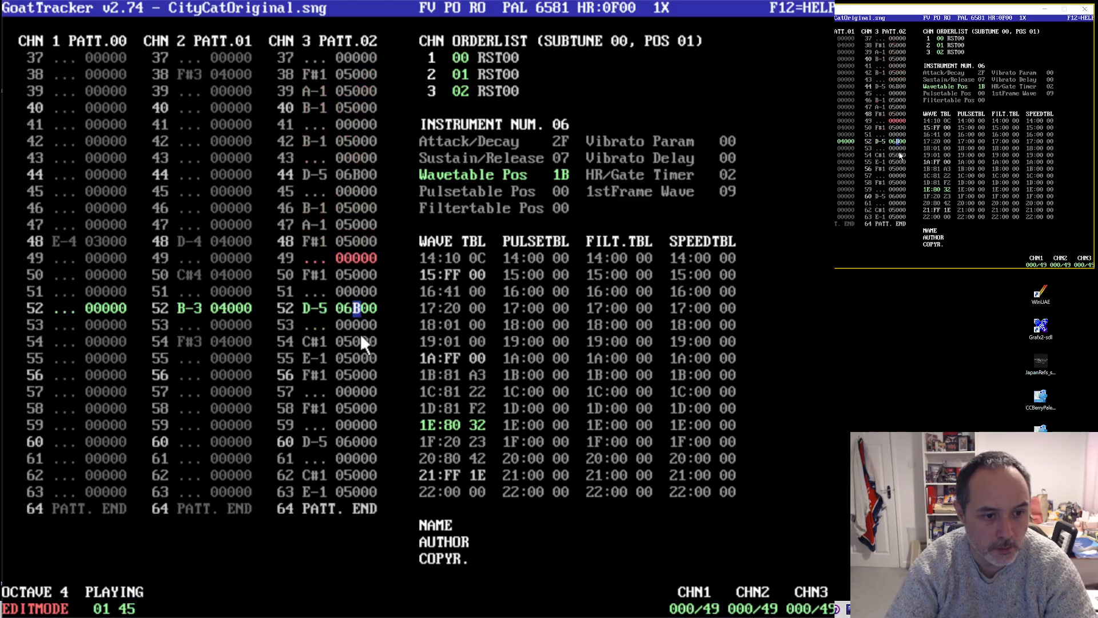
# - Add command B with parameter 00 to the instrument 06 note in channel 3 row 04
pyautogui.press('Down')
pyautogui.press('Down')
pyautogui.press('Down')
pyautogui.press('Down')
pyautogui.press('Down')
pyautogui.press('Down')
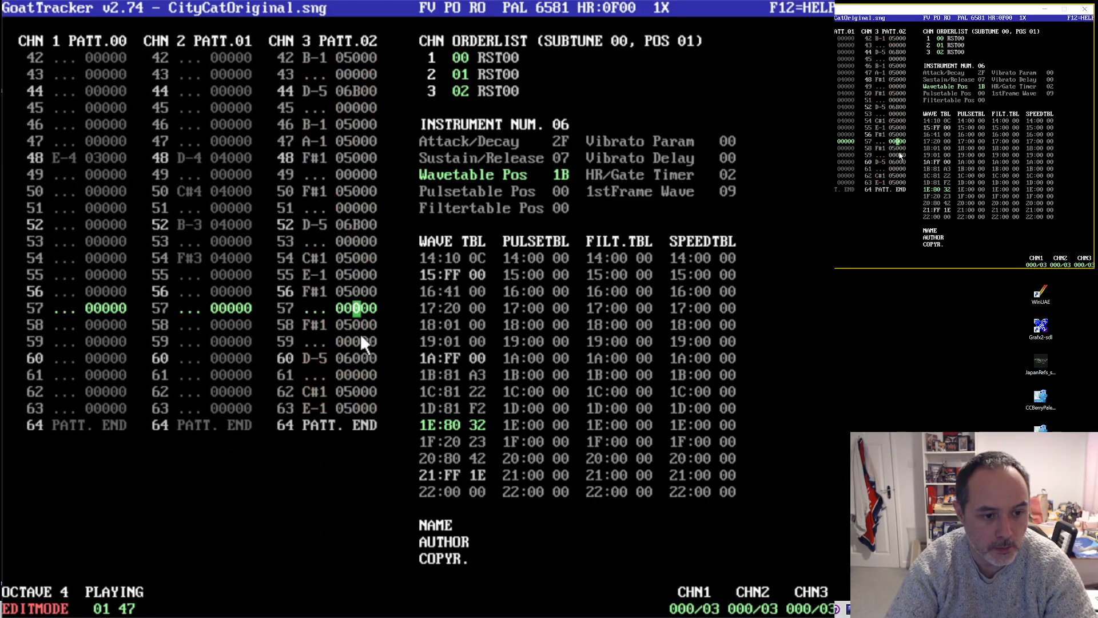
pyautogui.press('Down')
pyautogui.press('Down')
pyautogui.press('Down')
pyautogui.press('Down')
pyautogui.press('Down')
pyautogui.press('Down')
pyautogui.press('Down')
pyautogui.press('Down')
pyautogui.press('Down')
pyautogui.press('Down')
pyautogui.press('Down')
pyautogui.press('Down')
pyautogui.press('Up')
pyautogui.press('Up')
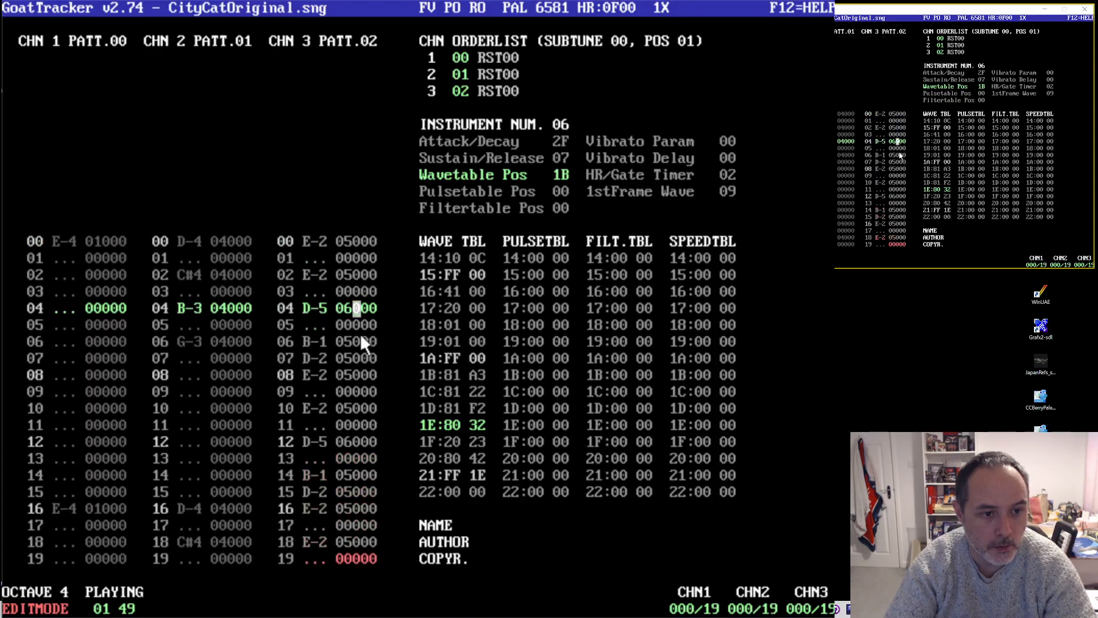
pyautogui.press('Down')
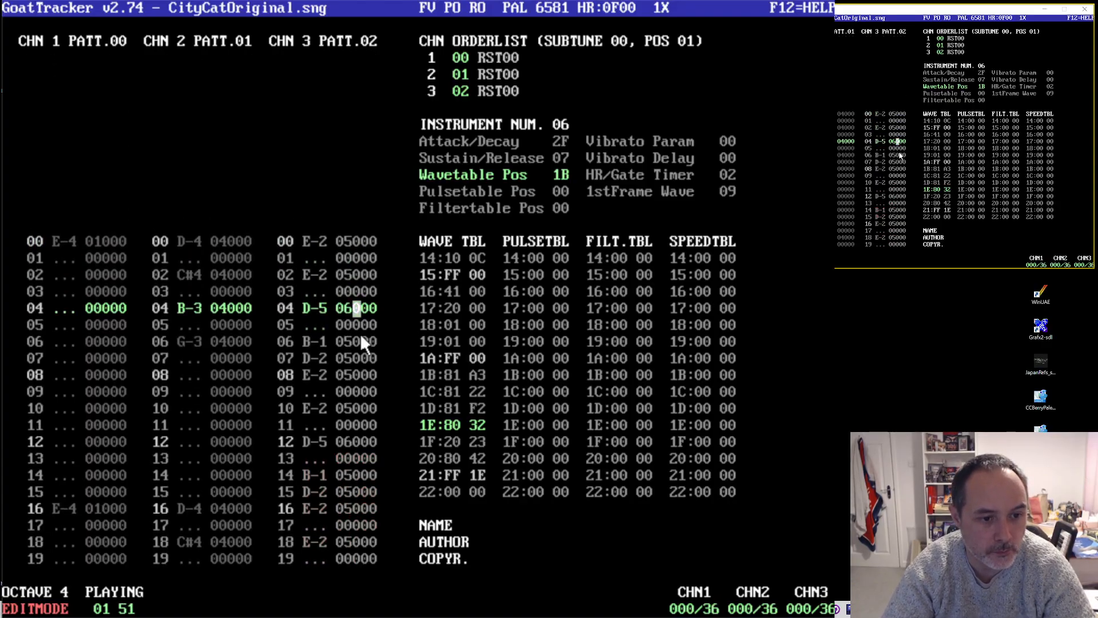
pyautogui.press('Down')
pyautogui.press('Down')
pyautogui.press('Down')
pyautogui.press('Down')
pyautogui.press('Down')
pyautogui.press('Down')
pyautogui.press('Down')
pyautogui.press('Down')
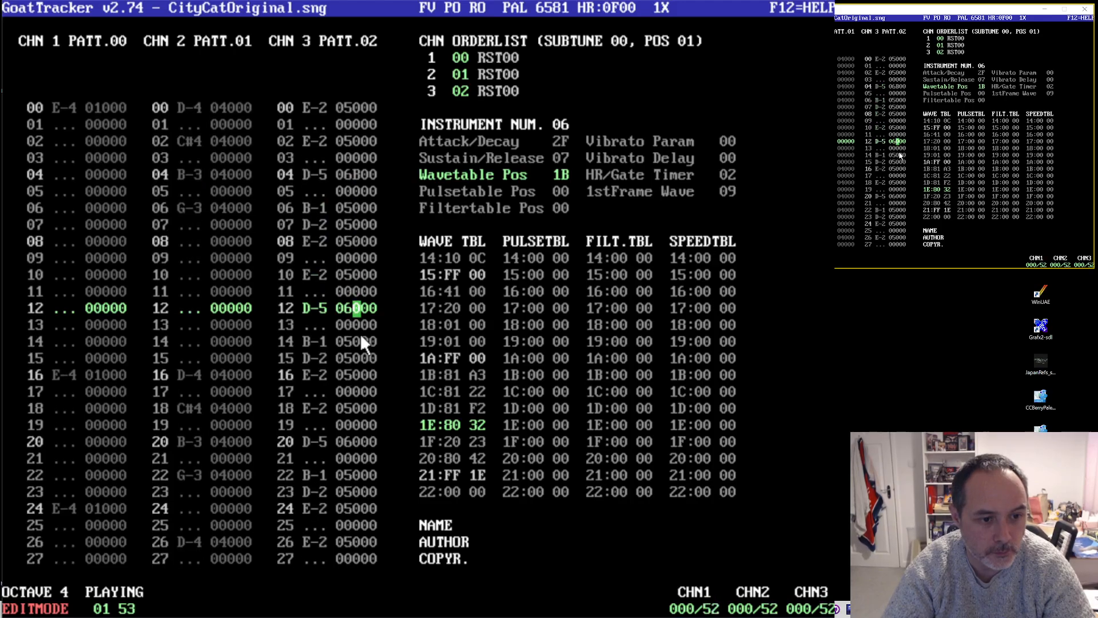
# - Add command B with parameter 00 to the instrument 06 note in channel 3 row 12
pyautogui.press('Down')
pyautogui.press('Down')
pyautogui.press('Down')
pyautogui.press('Down')
pyautogui.press('Down')
pyautogui.press('Down')
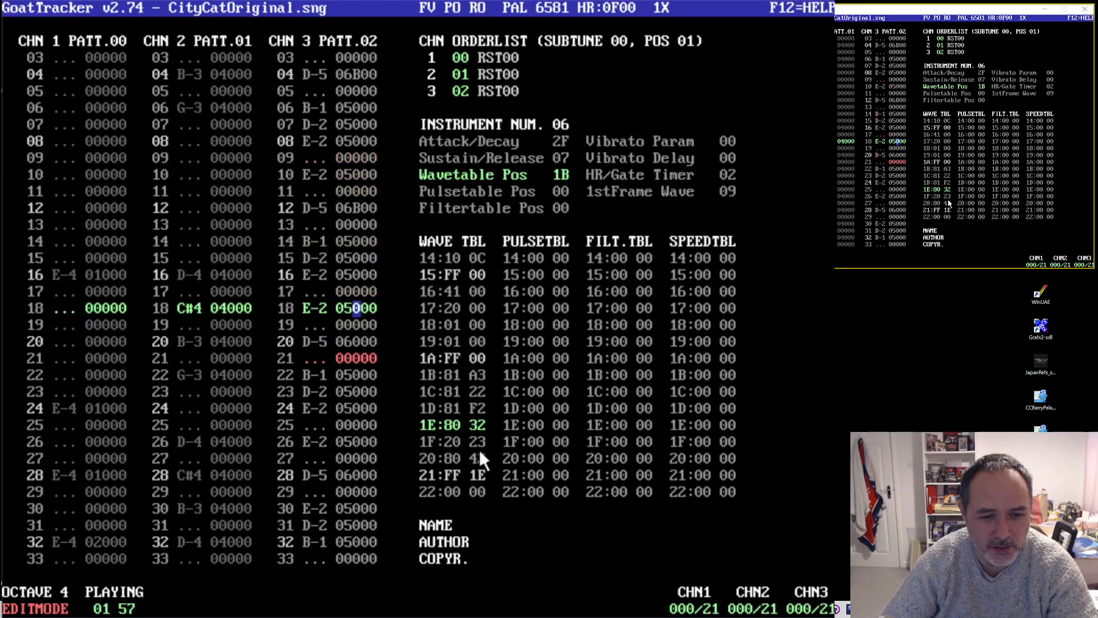
# - Set the first value of wave table row 1E to 10 and those of rows 1D, 1C and 1B to 21
pyautogui.click(457, 423)
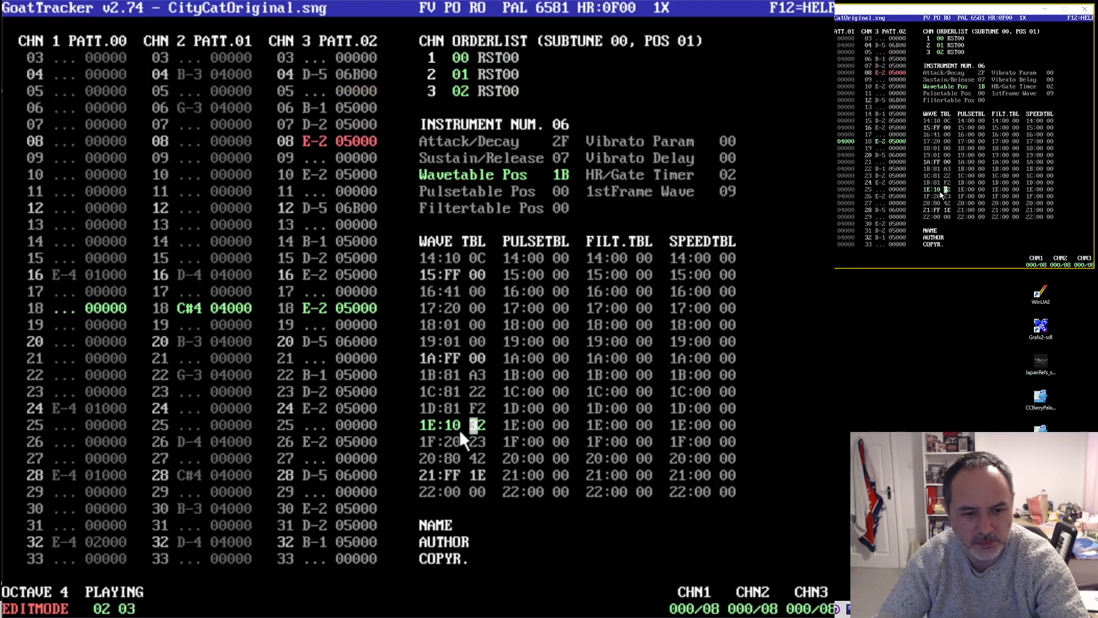
pyautogui.click(450, 408)
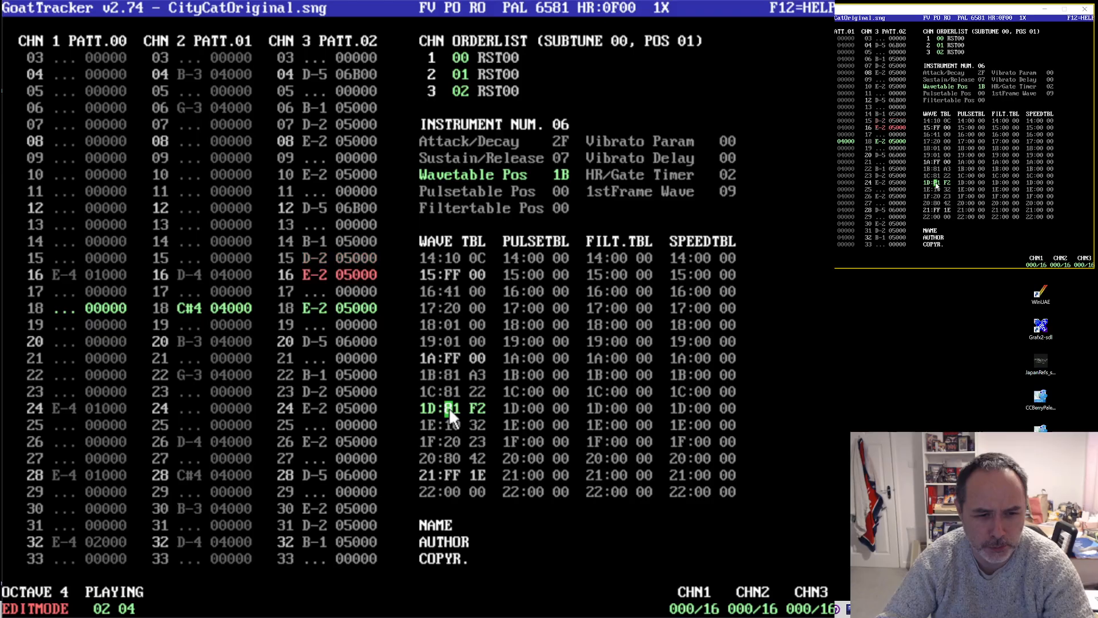
pyautogui.click(447, 373)
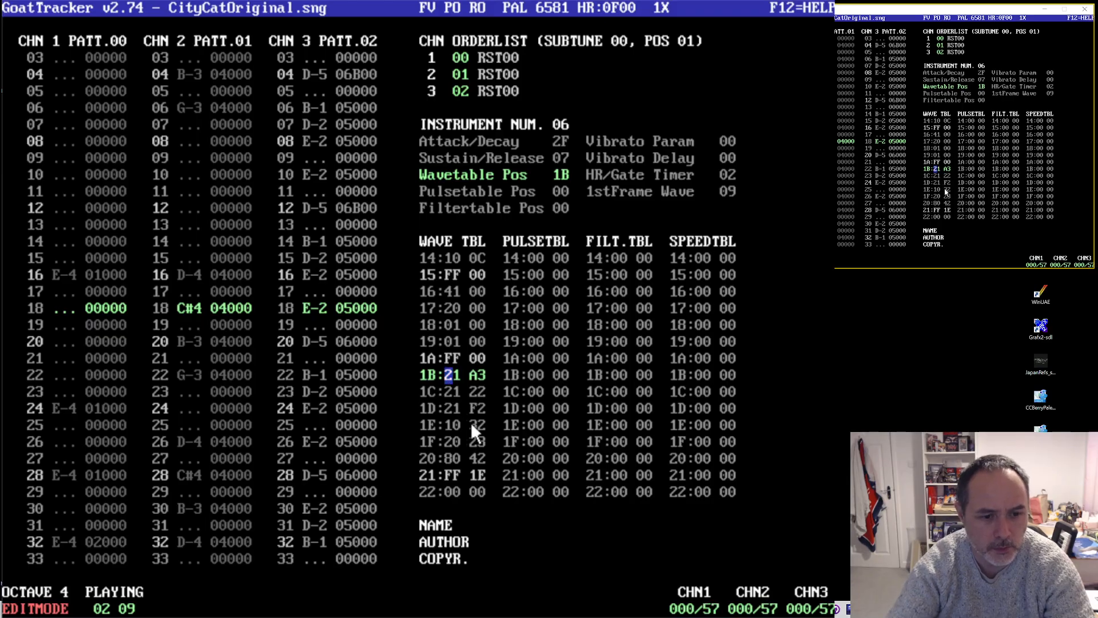
# - Set wave table row 1C of instrument 06 to 81 66
pyautogui.press('Down')
pyautogui.press('Down')
pyautogui.press('Down')
pyautogui.press('Down')
pyautogui.press('Down')
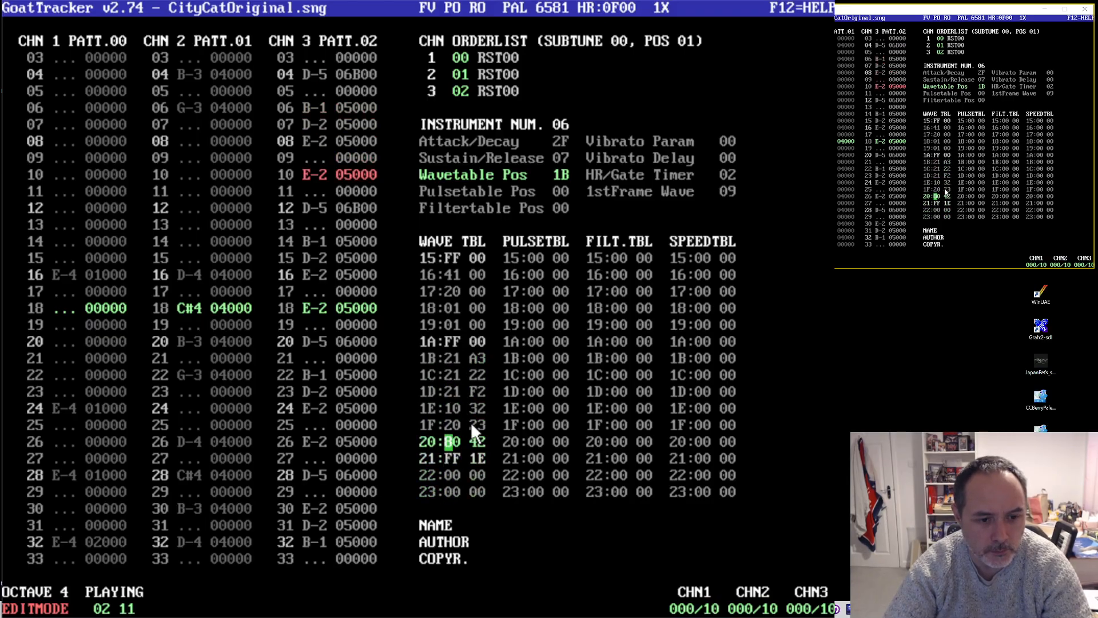
pyautogui.press('Down')
pyautogui.press('Right')
pyautogui.press('Up')
pyautogui.press('Up')
pyautogui.press('Up')
pyautogui.press('Up')
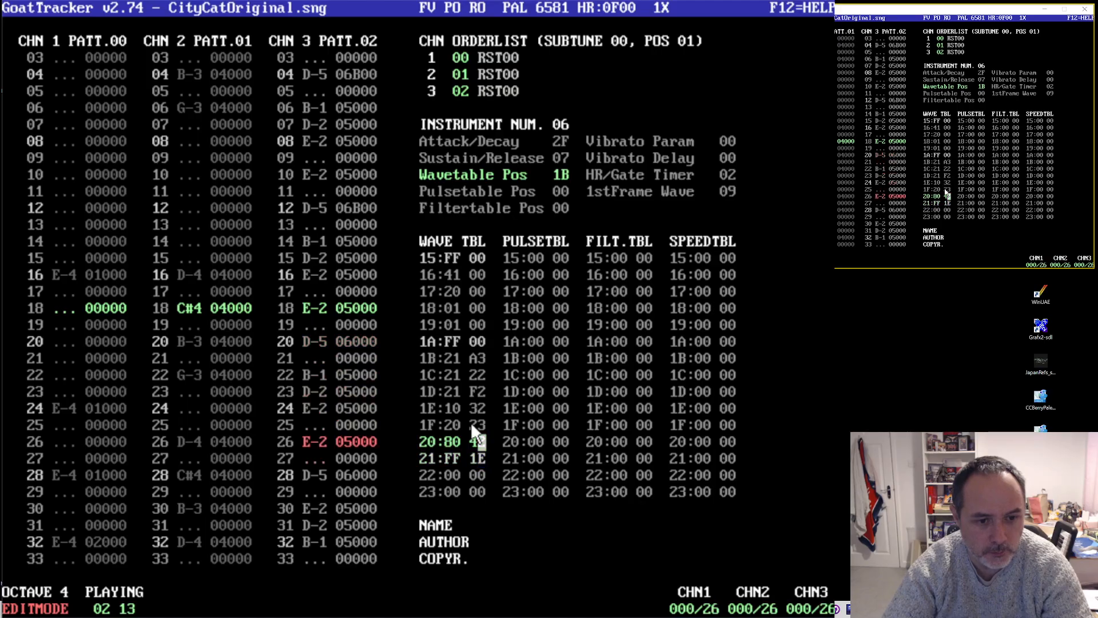
pyautogui.press('Up')
pyautogui.press('Left')
pyautogui.press('Left')
pyautogui.press('Left')
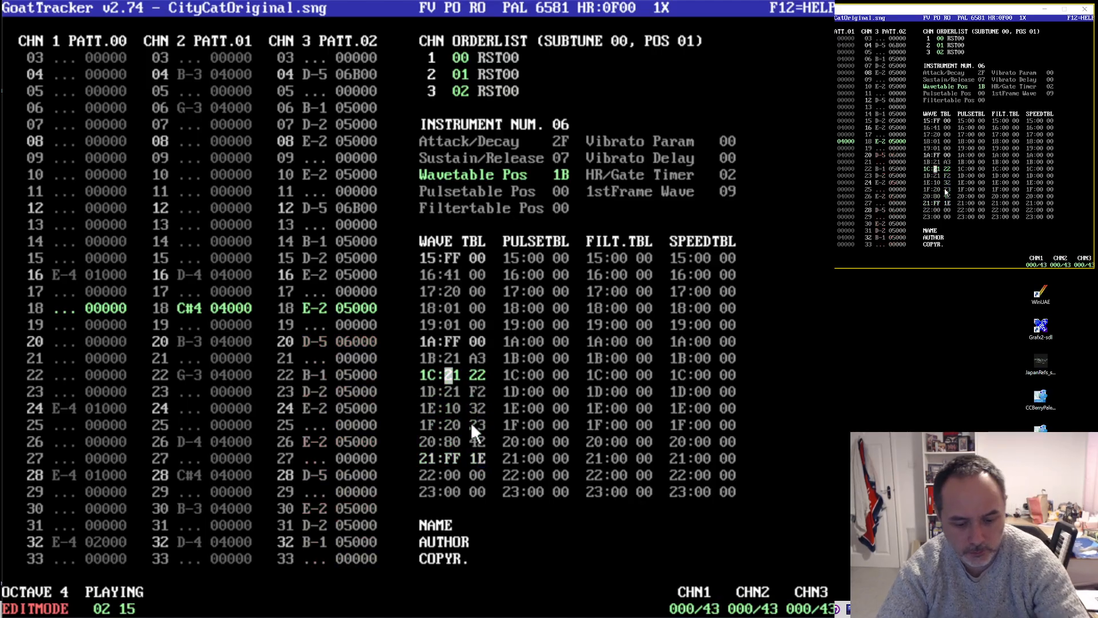
pyautogui.write('8')
pyautogui.press('Right')
pyautogui.write('3')
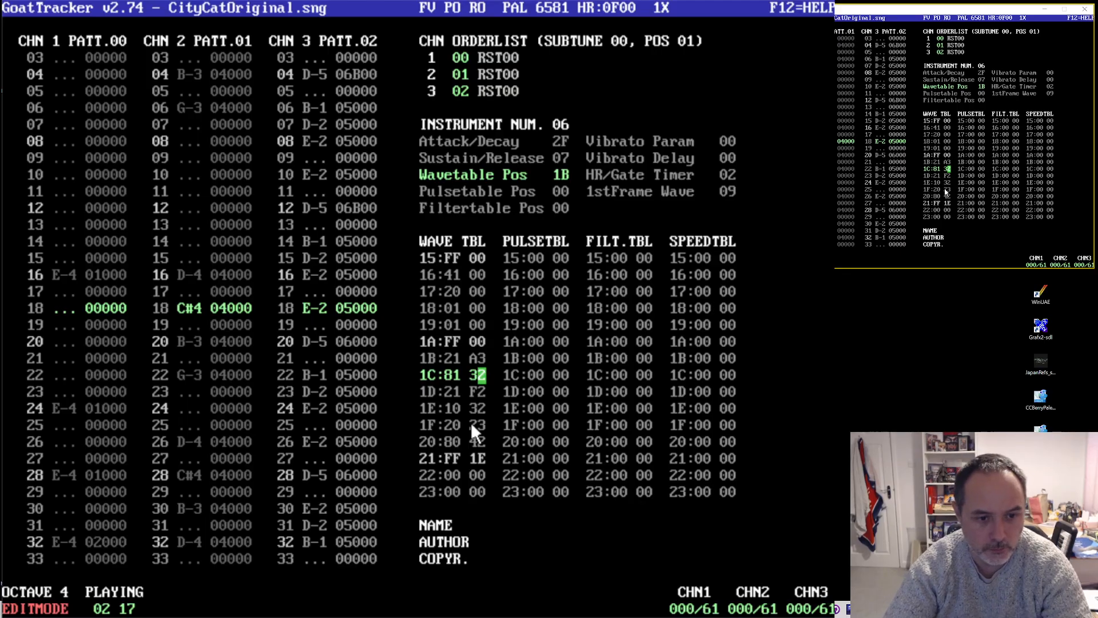
pyautogui.press('Left')
pyautogui.write('66')
# - Set the second value of wave table row 1D to 32
pyautogui.press('Down')
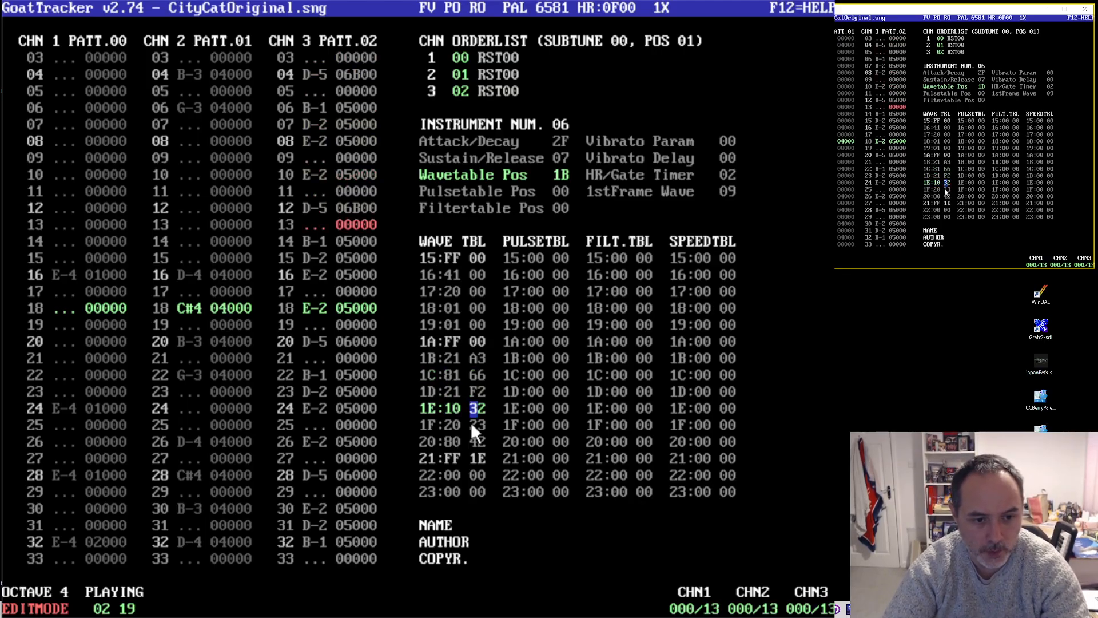
pyautogui.press('Up')
pyautogui.write('3')
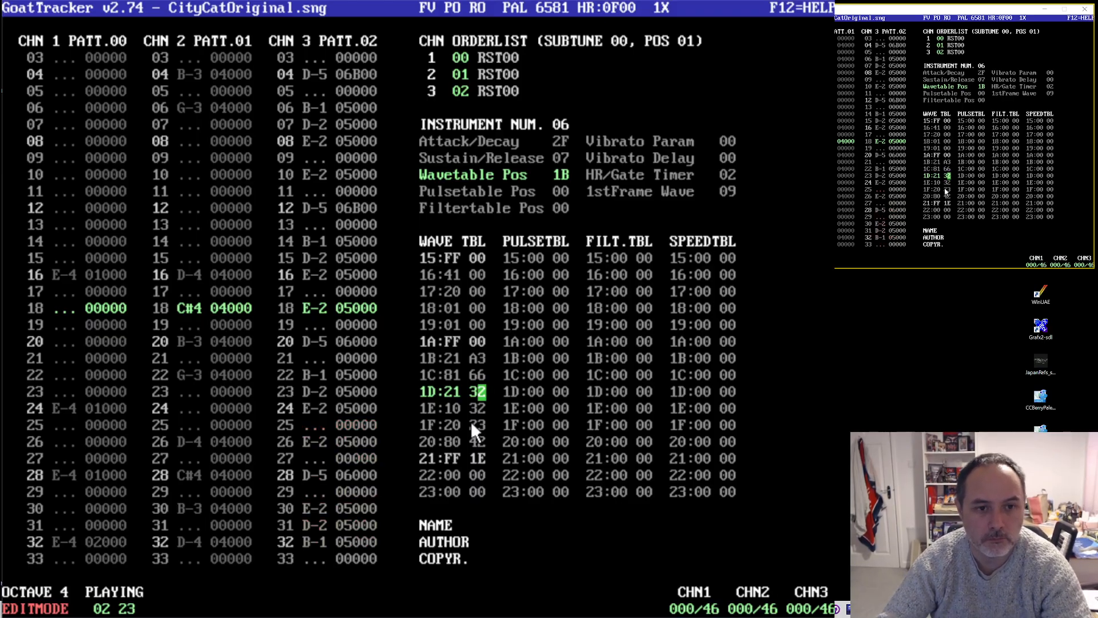
# - Set the second values of wave table rows 1C and 1D to 68 and 52, and row 1B's first value to 41
pyautogui.click(471, 376)
pyautogui.write('2')
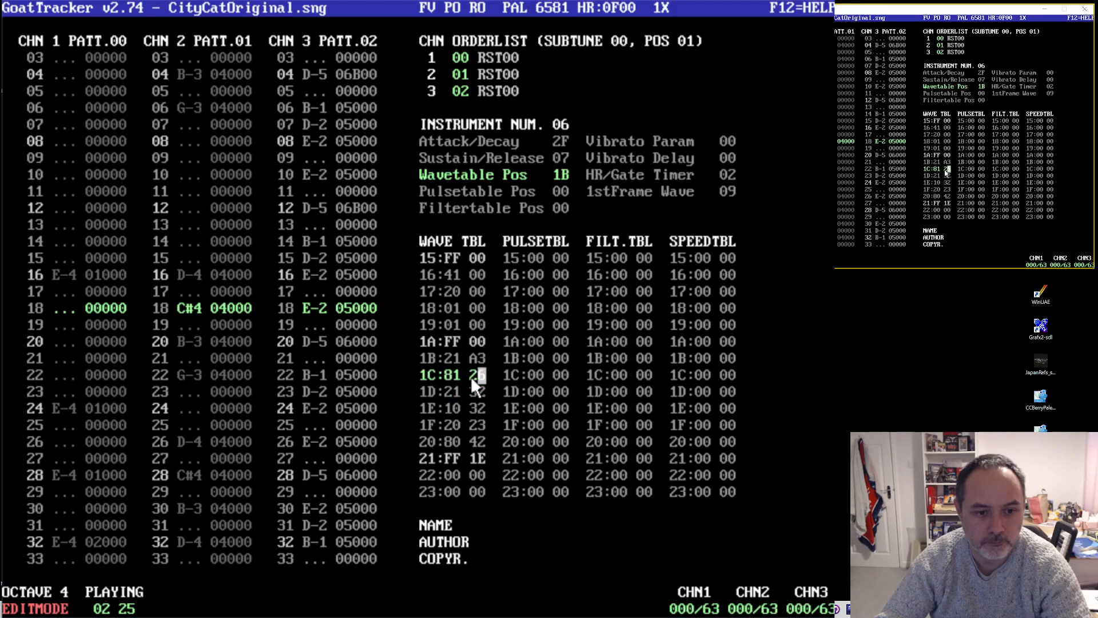
pyautogui.write('8')
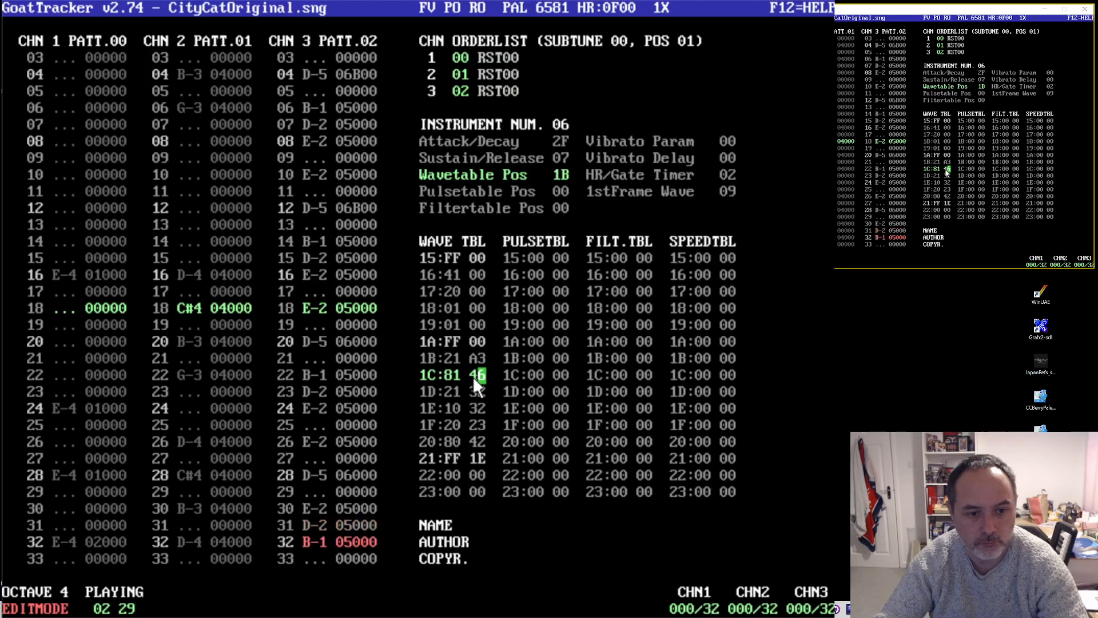
pyautogui.write('6')
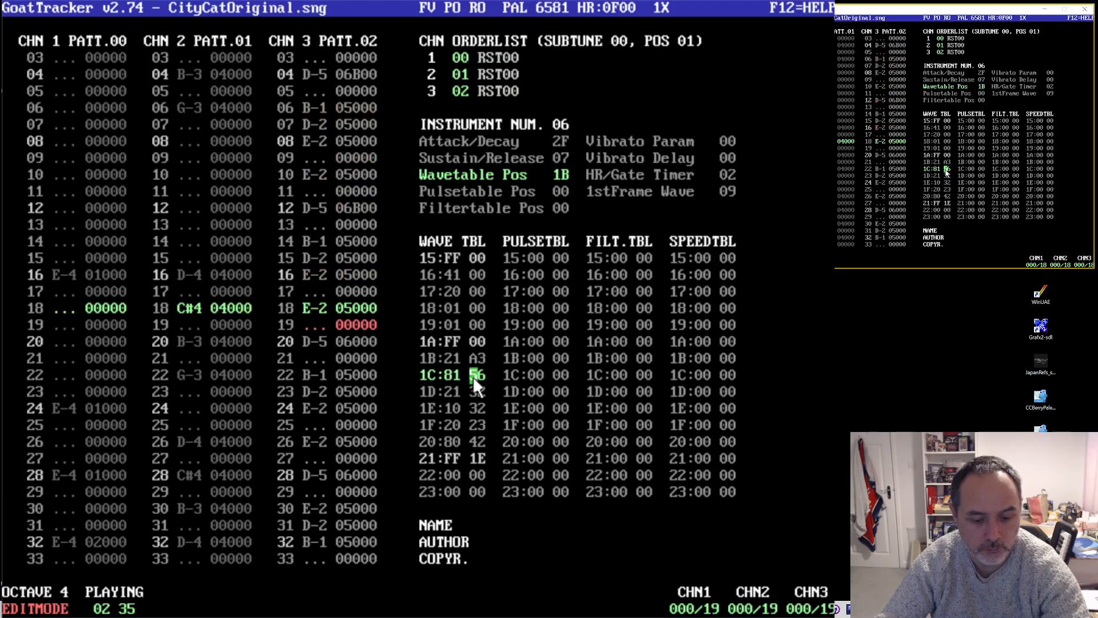
pyautogui.write('68')
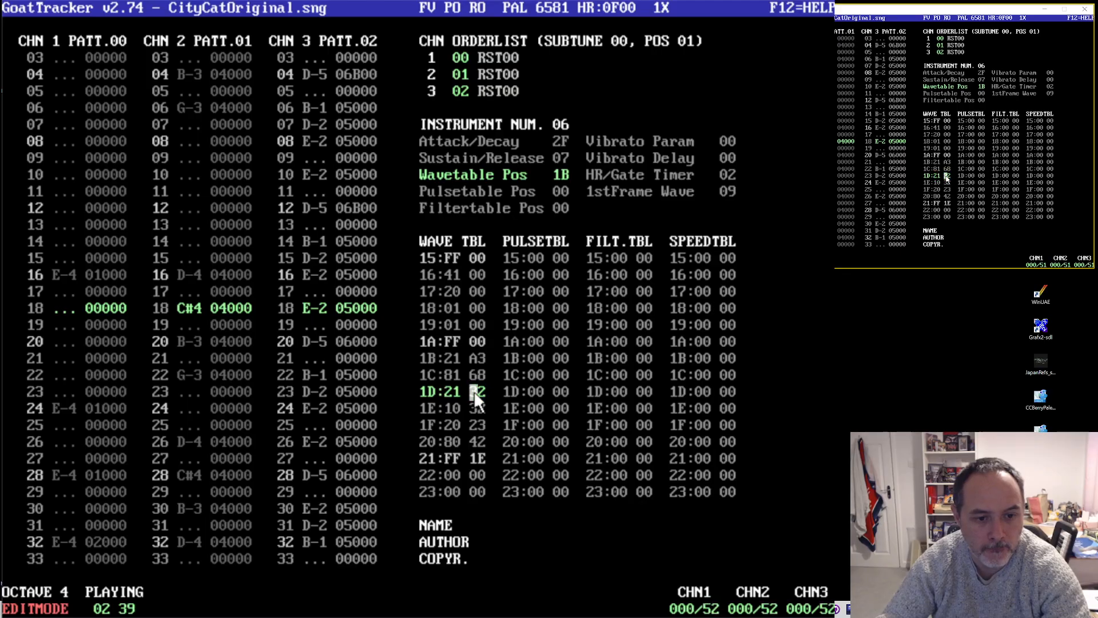
pyautogui.click(444, 355)
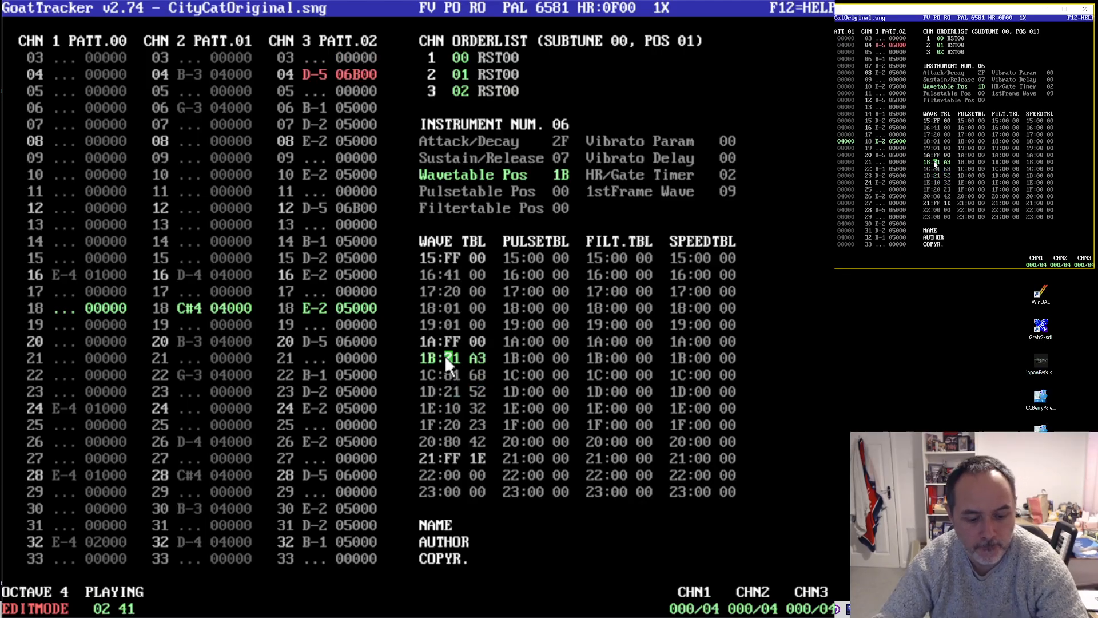
pyautogui.write('4')
# - Set instrument 06's Attack/Decay to 08 and its Sustain/Release to 02
pyautogui.click(558, 142)
pyautogui.write('1')
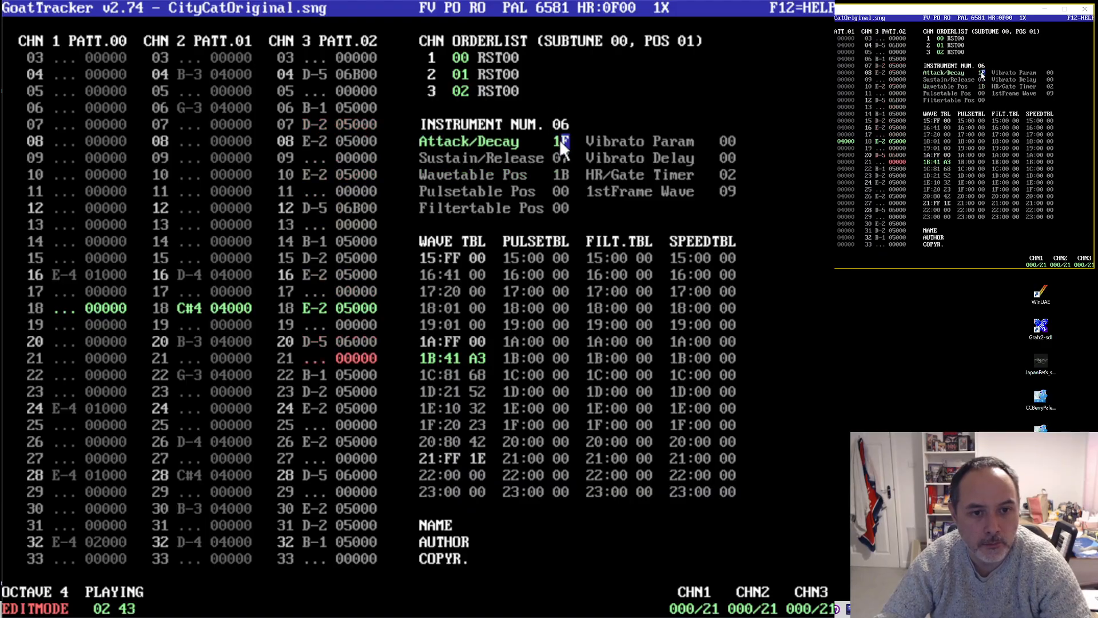
pyautogui.click(557, 142)
pyautogui.write('02')
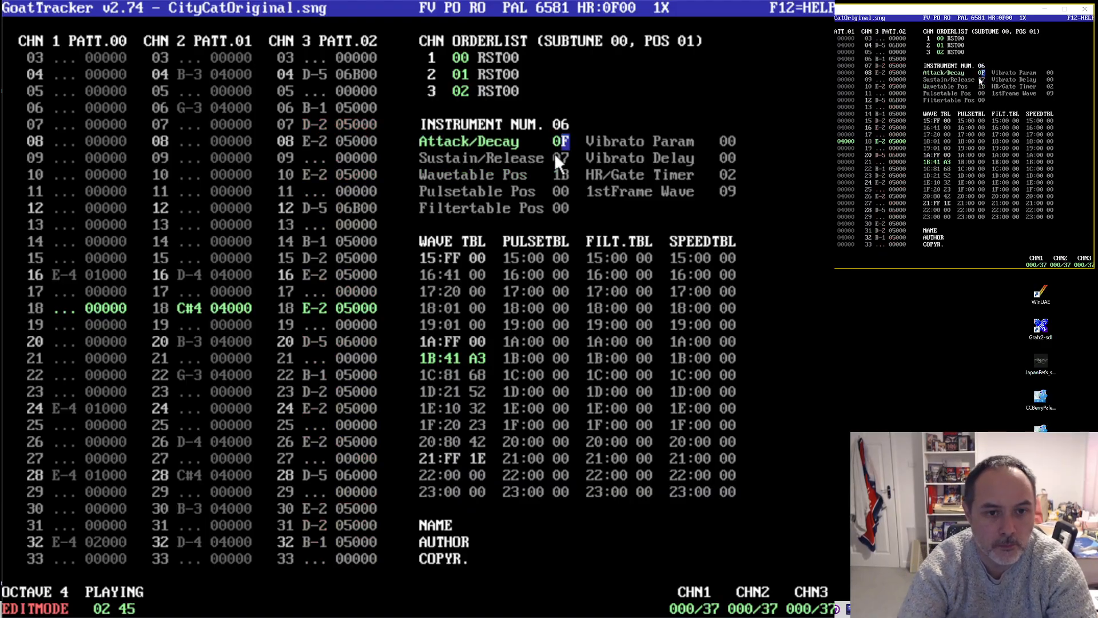
pyautogui.press('Up')
pyautogui.write('05')
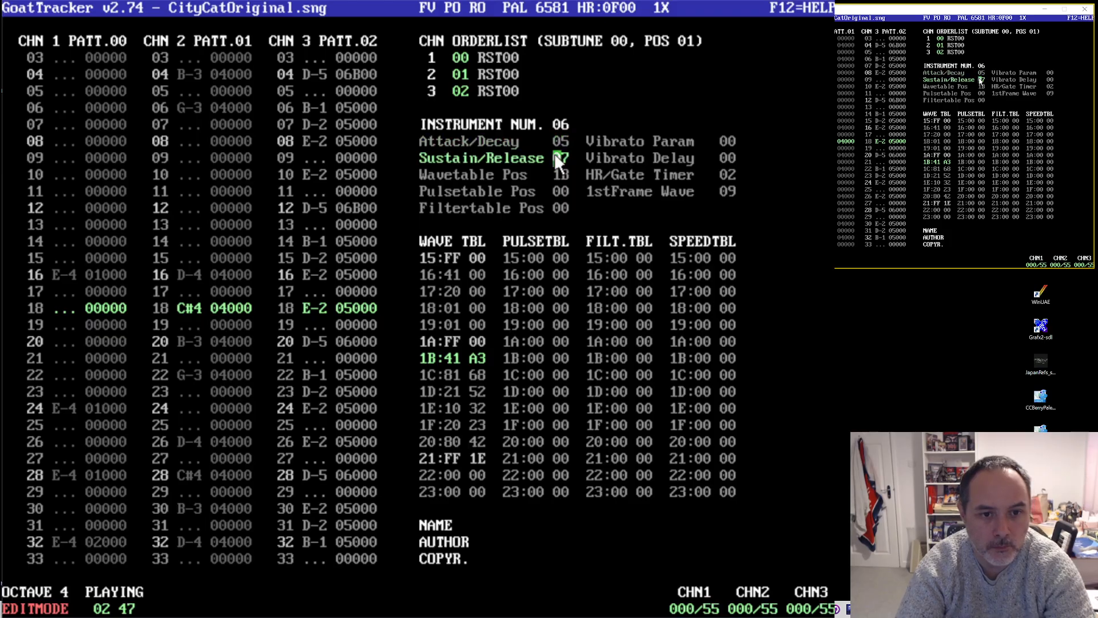
pyautogui.press('Up')
pyautogui.write('08')
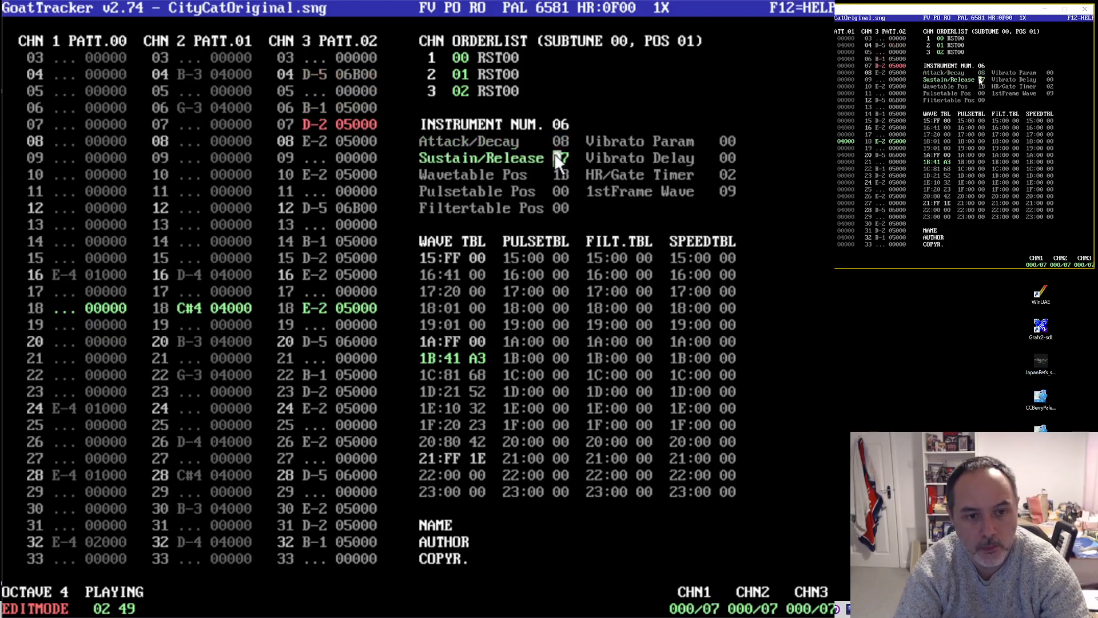
pyautogui.write('2')
pyautogui.press('Up')
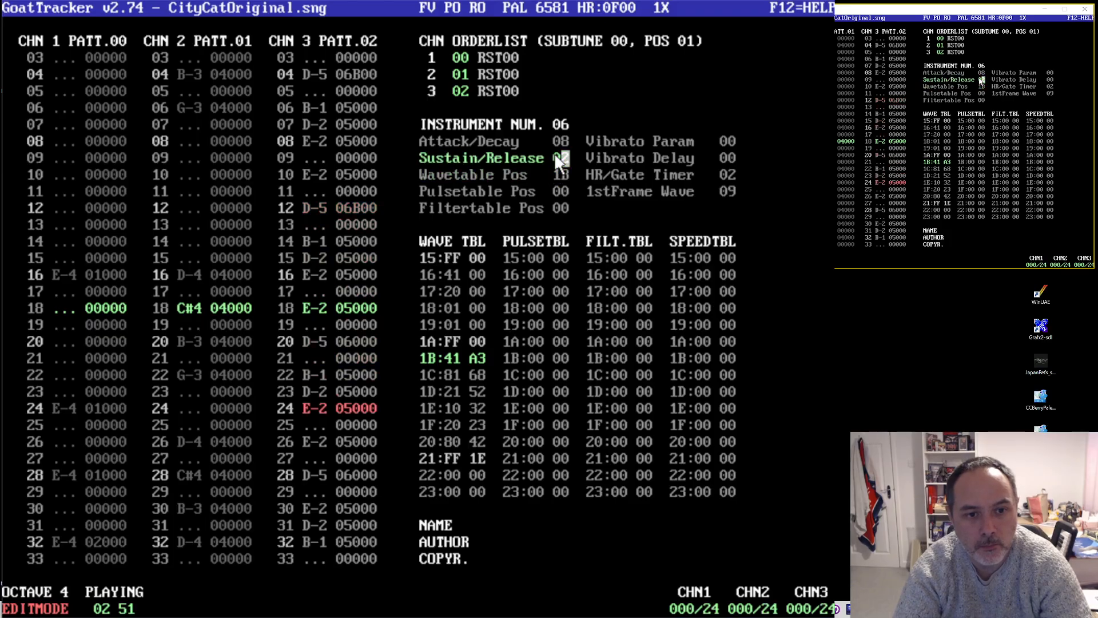
# - Set instrument 06's pulse table position to 01 and enter 22 22 in pulse table row 01 and FF 00 in row 02
pyautogui.click(565, 191)
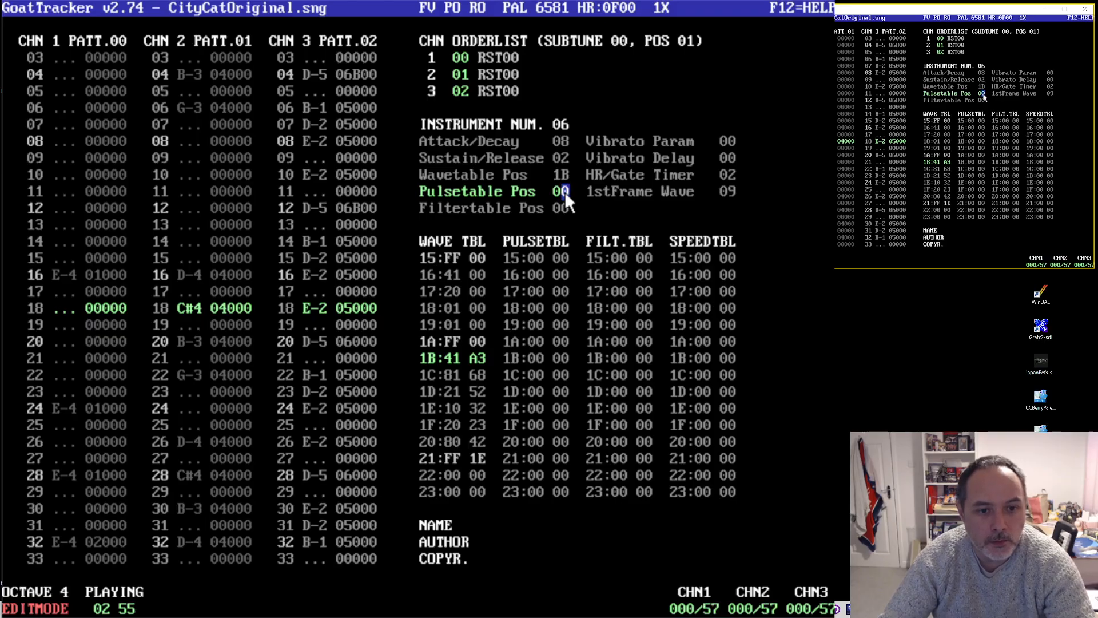
pyautogui.write('1')
pyautogui.click(536, 276)
pyautogui.press('Up')
pyautogui.press('Up')
pyautogui.press('Up')
pyautogui.press('Up')
pyautogui.press('Up')
pyautogui.press('Up')
pyautogui.press('Up')
pyautogui.press('Up')
pyautogui.press('Up')
pyautogui.press('Up')
pyautogui.press('Up')
pyautogui.press('Up')
pyautogui.press('Up')
pyautogui.press('Up')
pyautogui.press('Up')
pyautogui.press('Up')
pyautogui.press('Up')
pyautogui.press('Up')
pyautogui.press('Up')
pyautogui.press('Up')
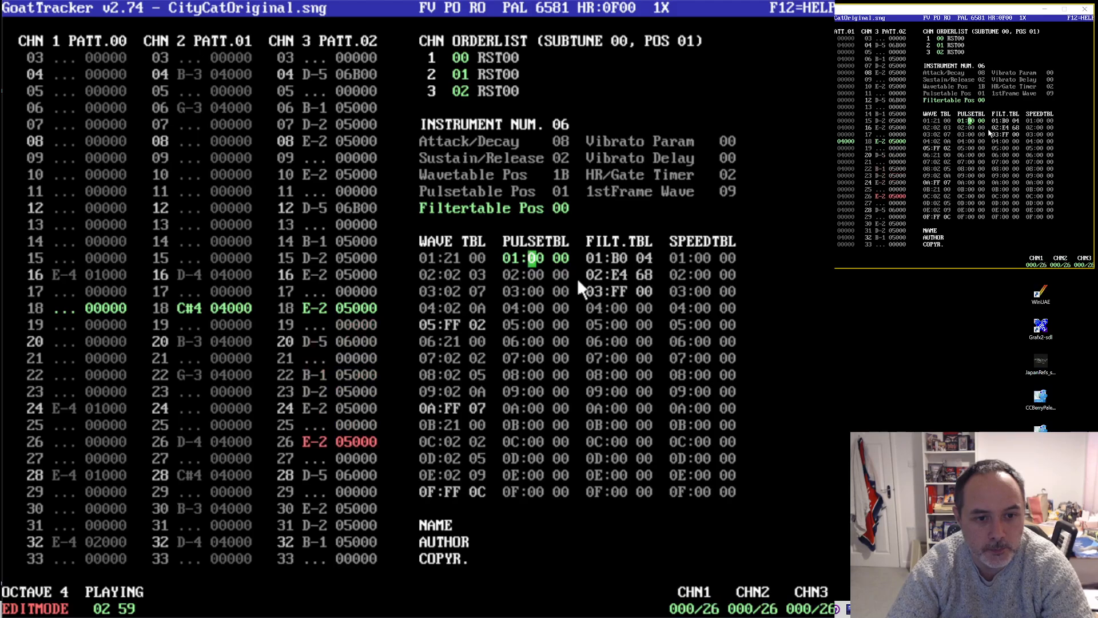
pyautogui.write('2 22 02:')
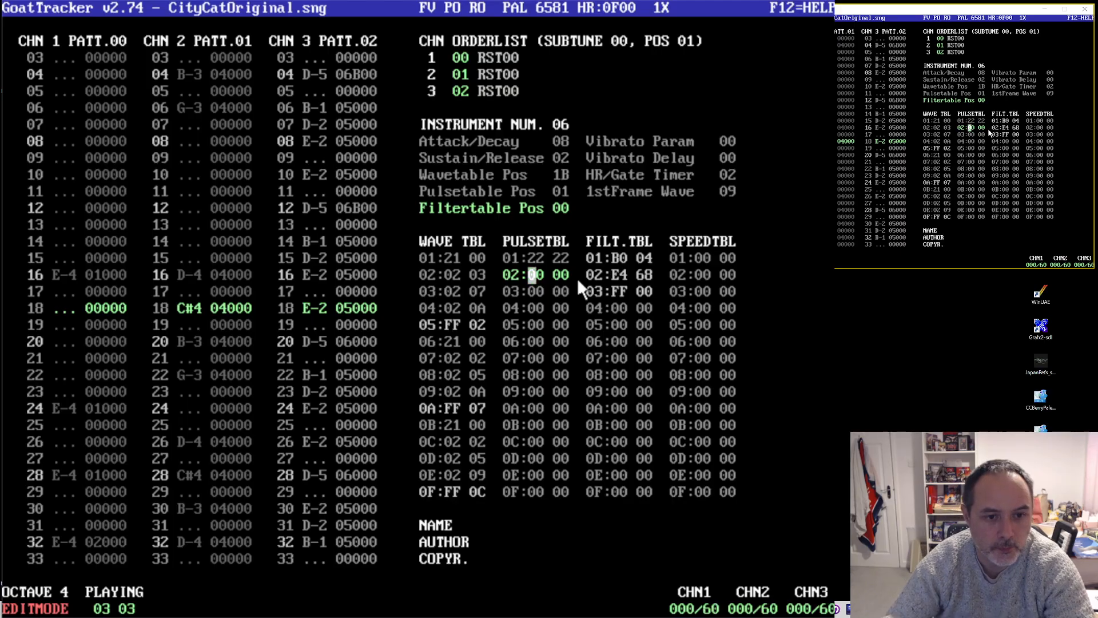
pyautogui.write('FF 00')
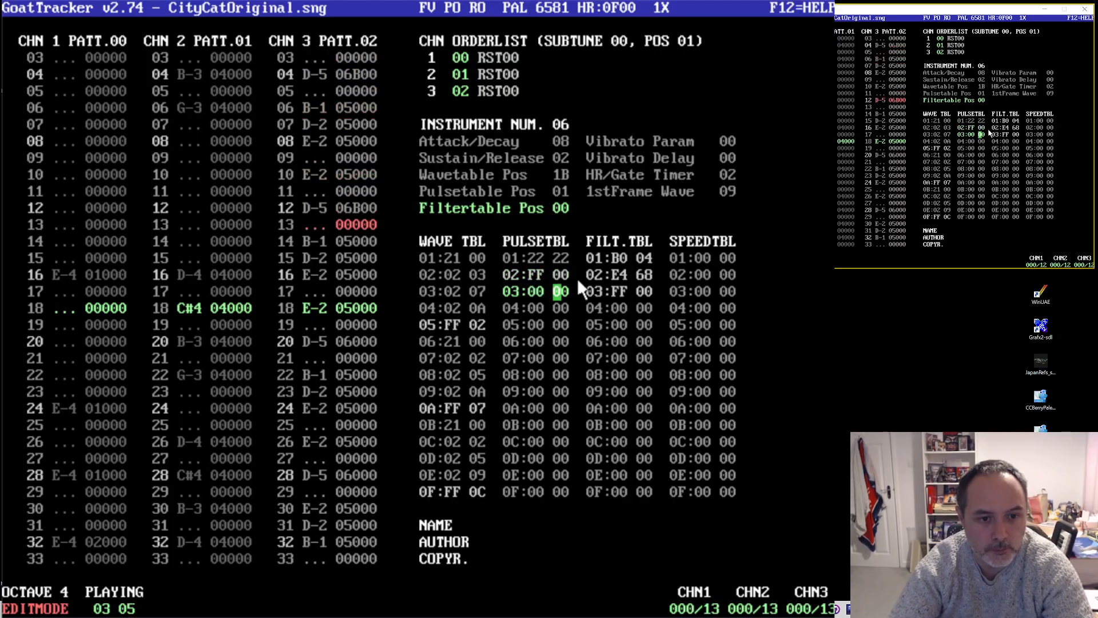
# - Set the first value of wave table row 1D to 41 and that of row 1F to 40
pyautogui.press('Left')
pyautogui.press('Left')
pyautogui.press('Down')
pyautogui.press('Down')
pyautogui.press('Down')
pyautogui.press('Down')
pyautogui.press('Down')
pyautogui.press('Down')
pyautogui.press('Down')
pyautogui.press('Down')
pyautogui.press('Down')
pyautogui.press('Down')
pyautogui.press('Down')
pyautogui.press('Down')
pyautogui.press('Down')
pyautogui.press('Down')
pyautogui.press('Down')
pyautogui.press('Down')
pyautogui.press('Down')
pyautogui.press('Down')
pyautogui.press('Down')
pyautogui.press('Down')
pyautogui.press('Down')
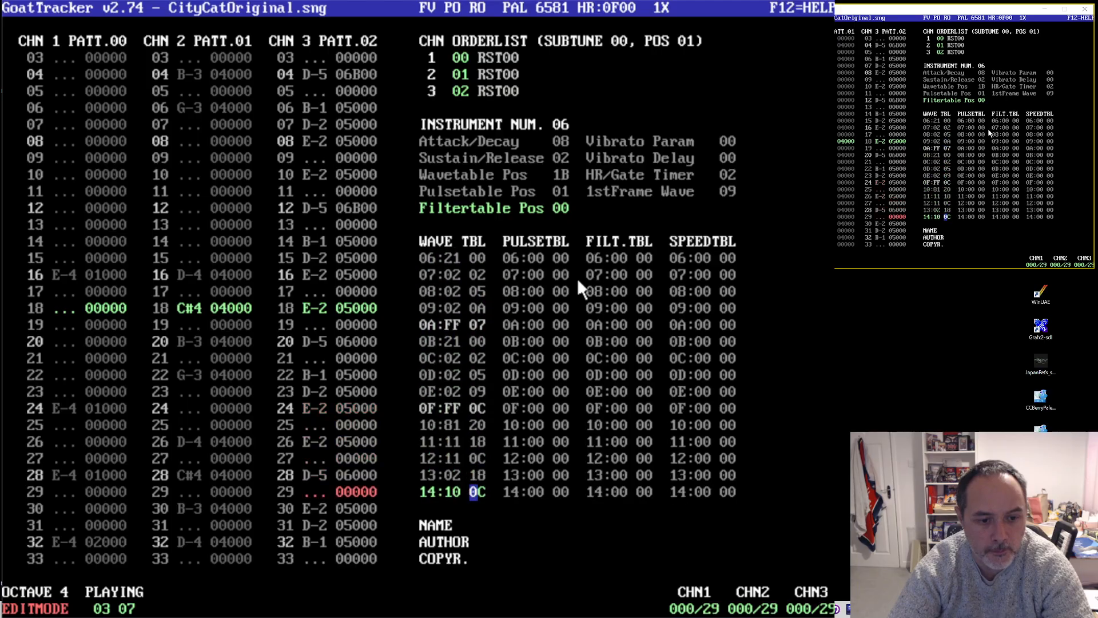
pyautogui.press('Left')
pyautogui.press('Up')
pyautogui.press('Up')
pyautogui.press('Up')
pyautogui.press('Up')
pyautogui.press('Up')
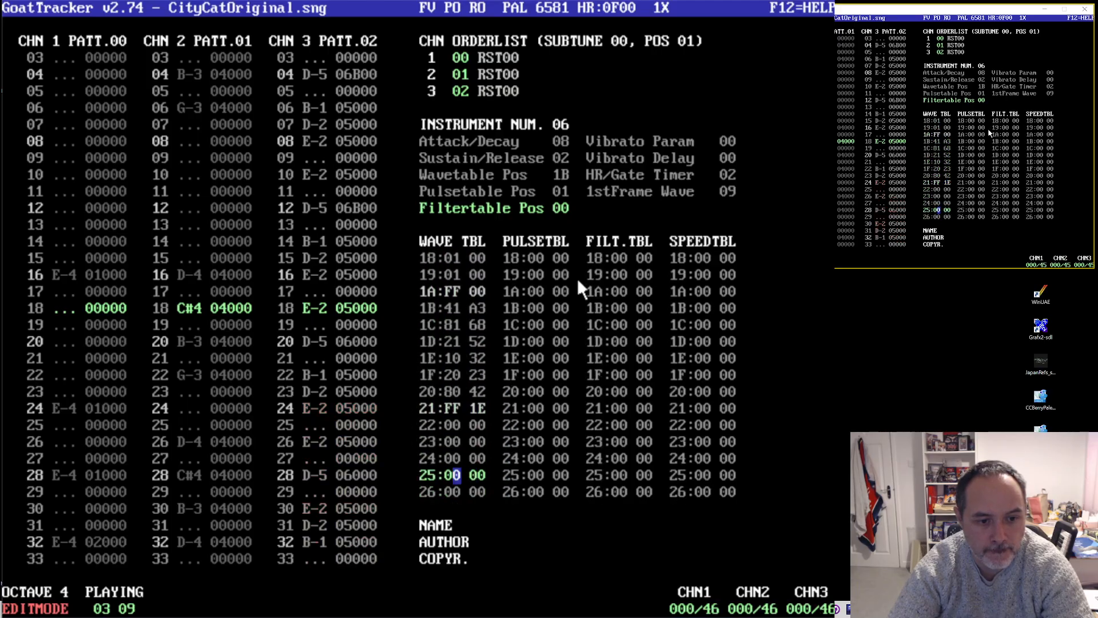
pyautogui.press('Up')
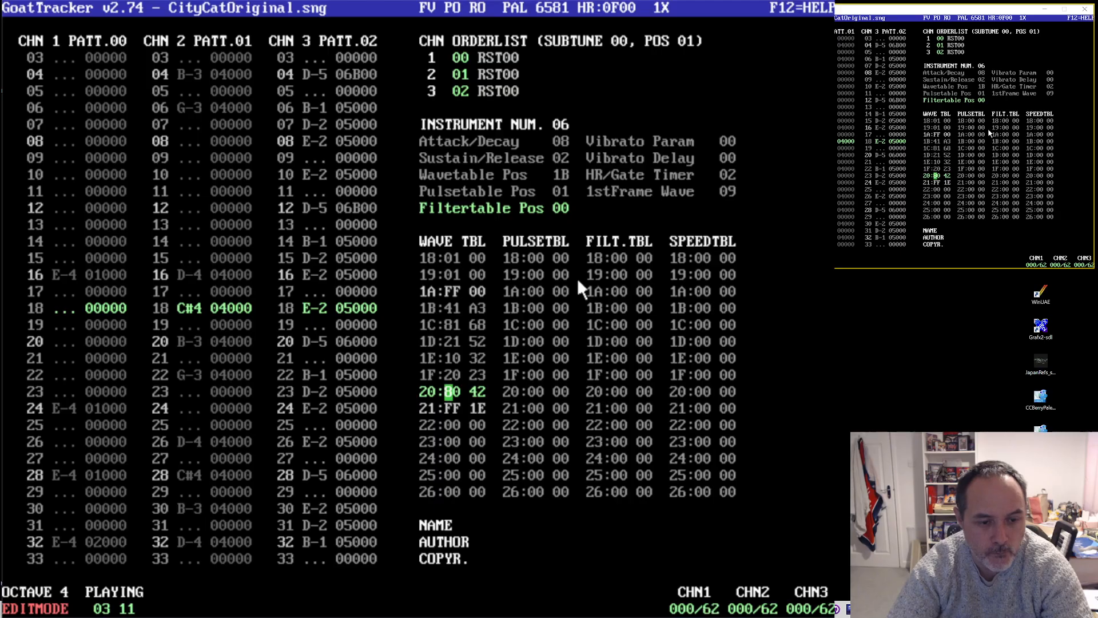
pyautogui.press('Up')
pyautogui.press('Up')
pyautogui.press('Up')
pyautogui.press('Left')
pyautogui.write('4')
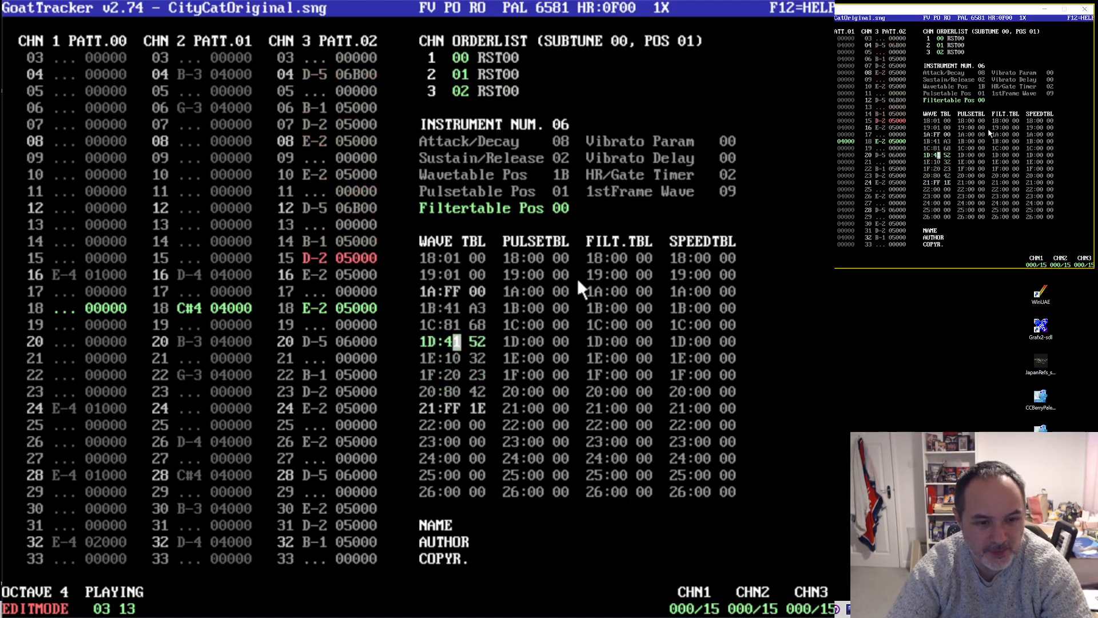
pyautogui.press('Down')
pyautogui.press('Down')
pyautogui.press('Left')
pyautogui.write('4')
# - Set the first value of wave table row 1B to 81 and stop the playback
pyautogui.press('Up')
pyautogui.press('Left')
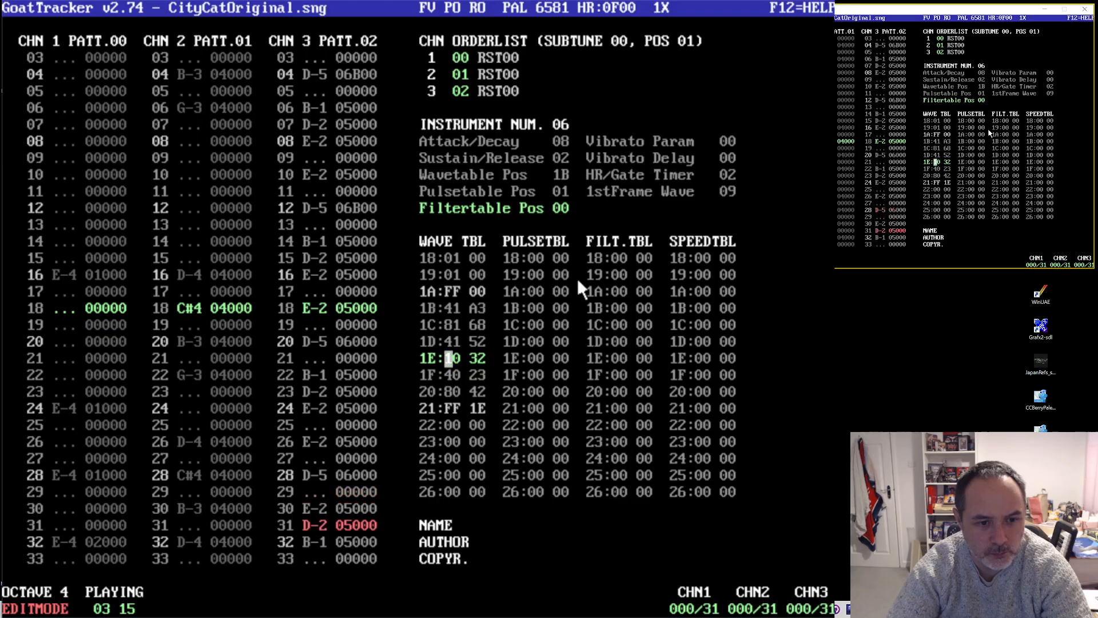
pyautogui.press('Up')
pyautogui.press('Up')
pyautogui.press('Up')
pyautogui.write('8')
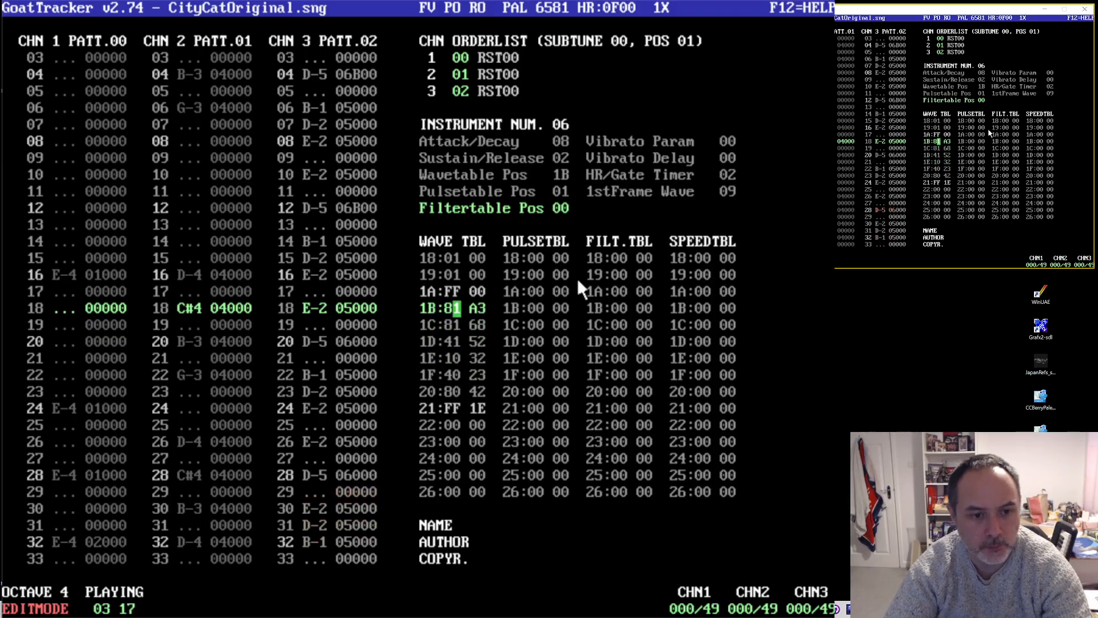
pyautogui.press('Right')
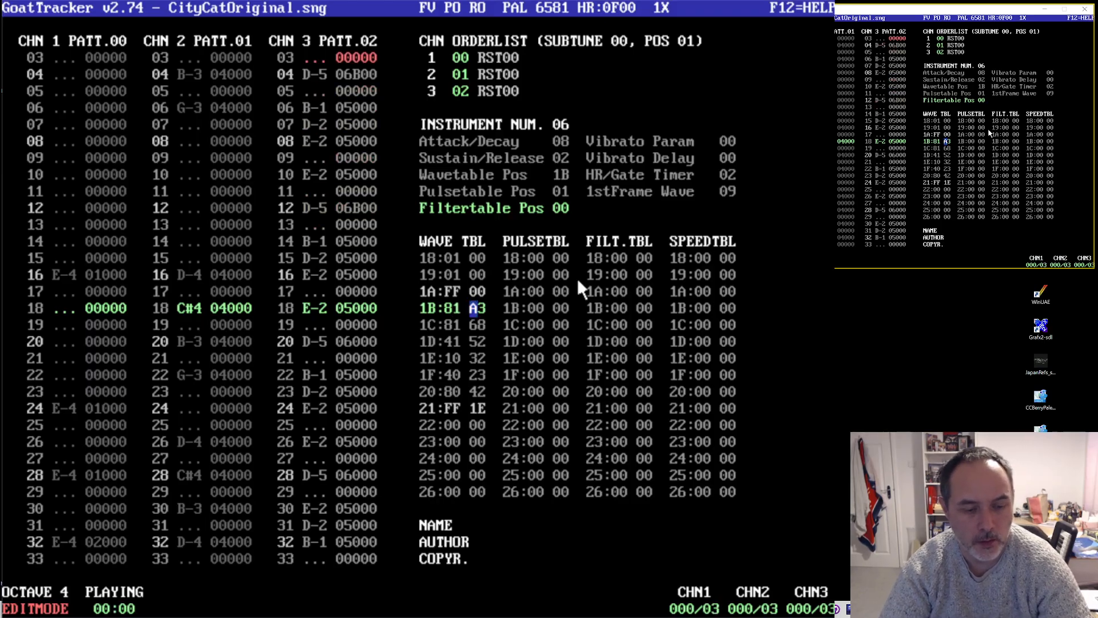
pyautogui.press('F4')
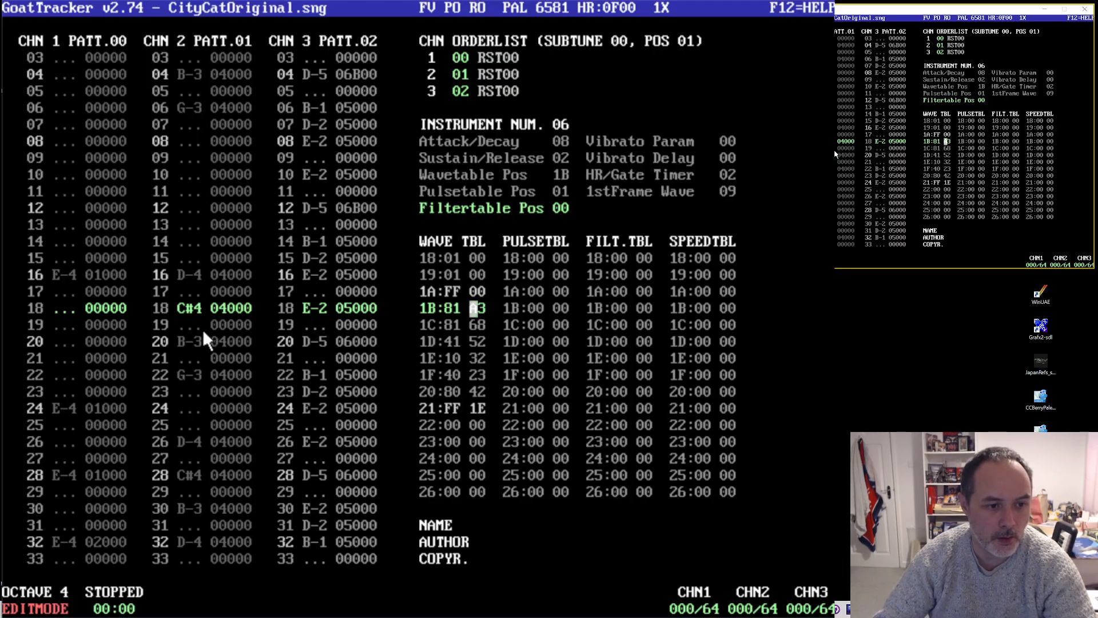
pyautogui.click(59, 341)
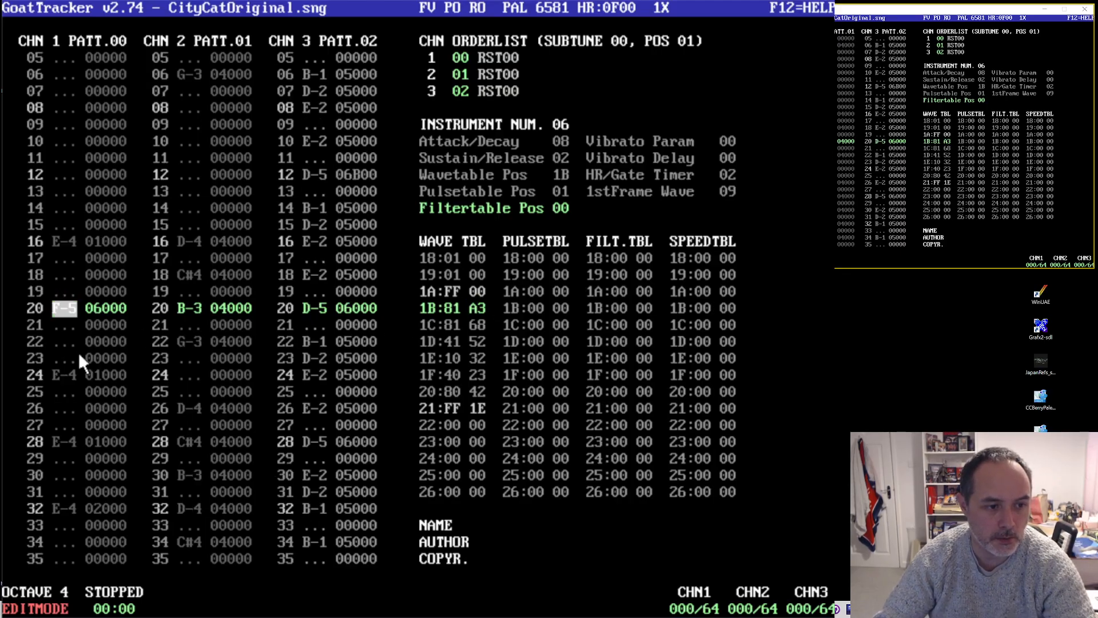
pyautogui.press('e')
pyautogui.press('BackSpace')
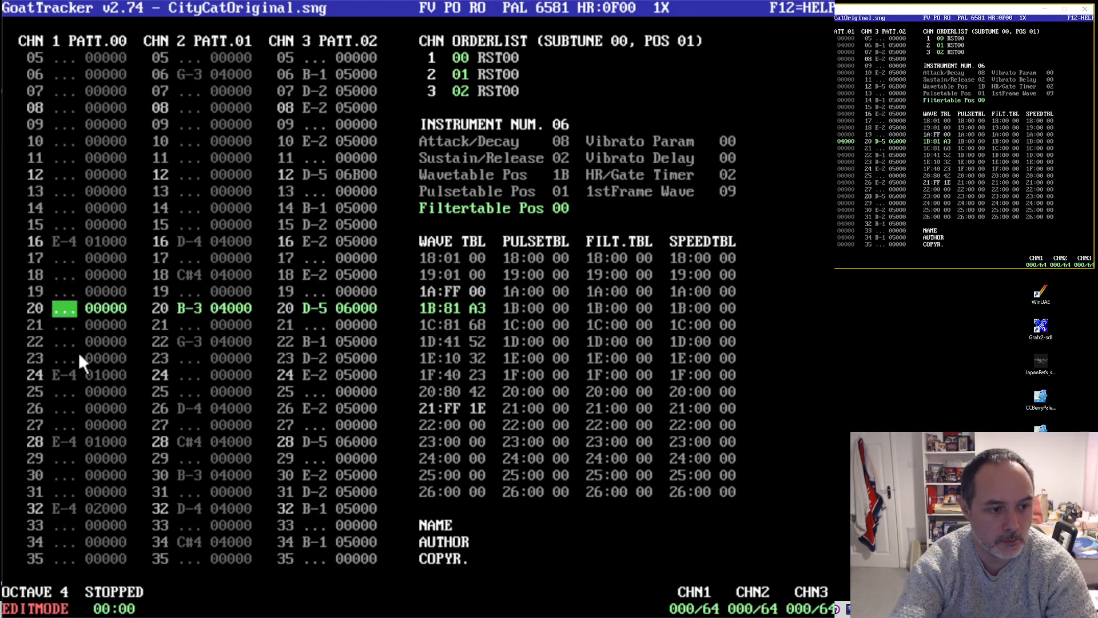
# - Switch from edit mode to jam mode and place the cursor on the note in channel 3 row 21
pyautogui.press('Right')
pyautogui.press('Right')
pyautogui.press('Right')
pyautogui.press('Right')
pyautogui.press('Right')
pyautogui.press('Right')
pyautogui.press('Right')
pyautogui.press('Right')
pyautogui.press('Right')
pyautogui.press('Right')
pyautogui.press('Right')
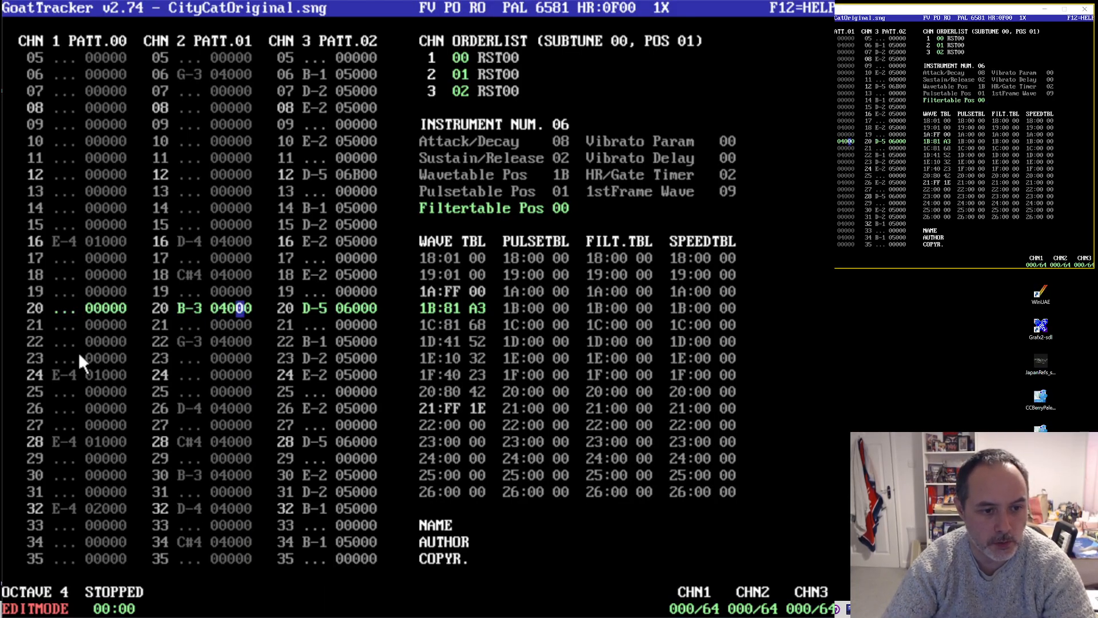
pyautogui.press('space')
pyautogui.press('Down')
pyautogui.press('Right')
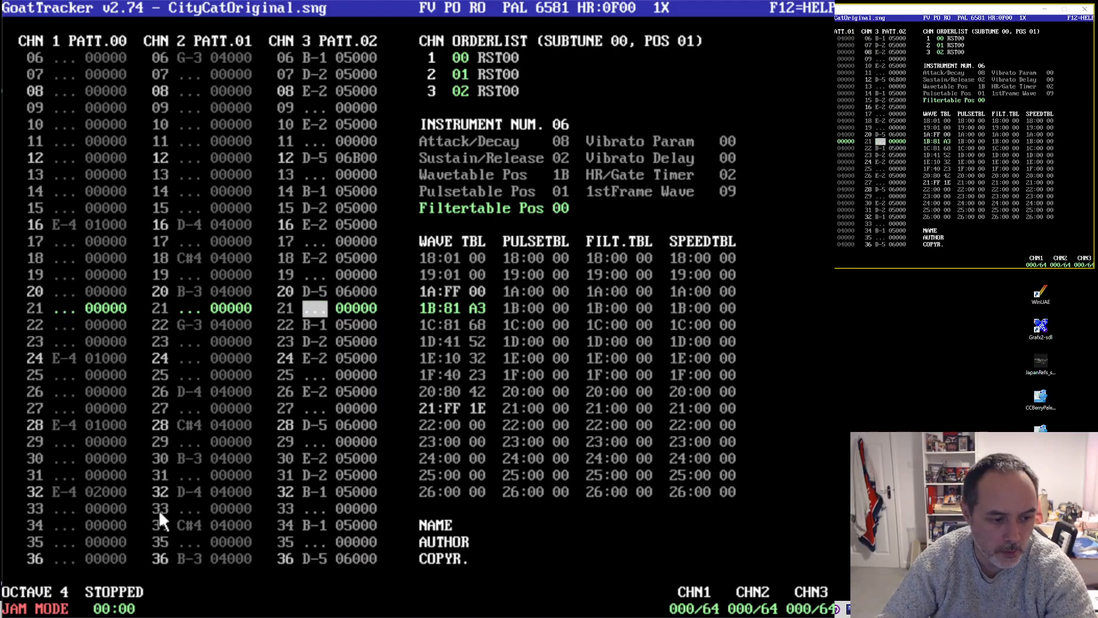
# - Lower the keyboard octave to 1
pyautogui.rightClick(67, 588)
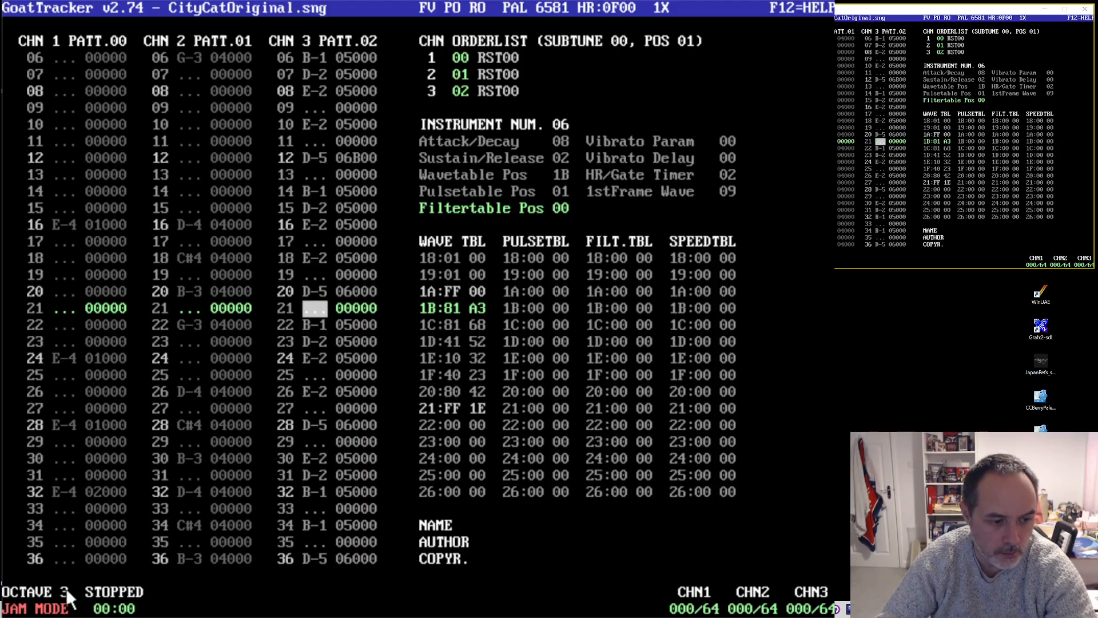
pyautogui.rightClick(65, 588)
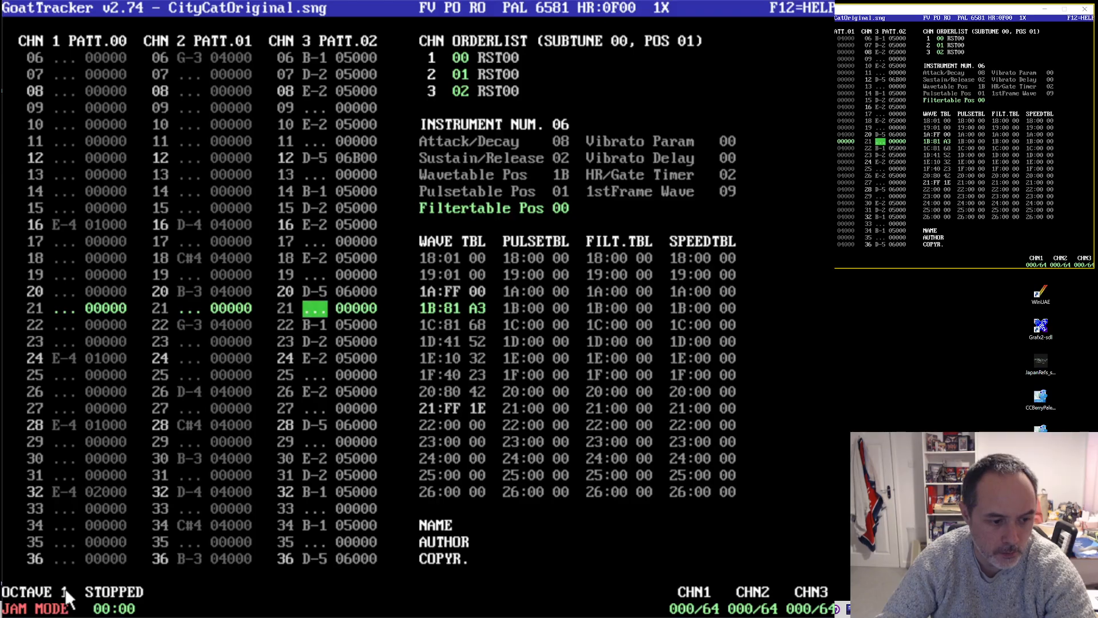
pyautogui.click(64, 588)
pyautogui.click(64, 588)
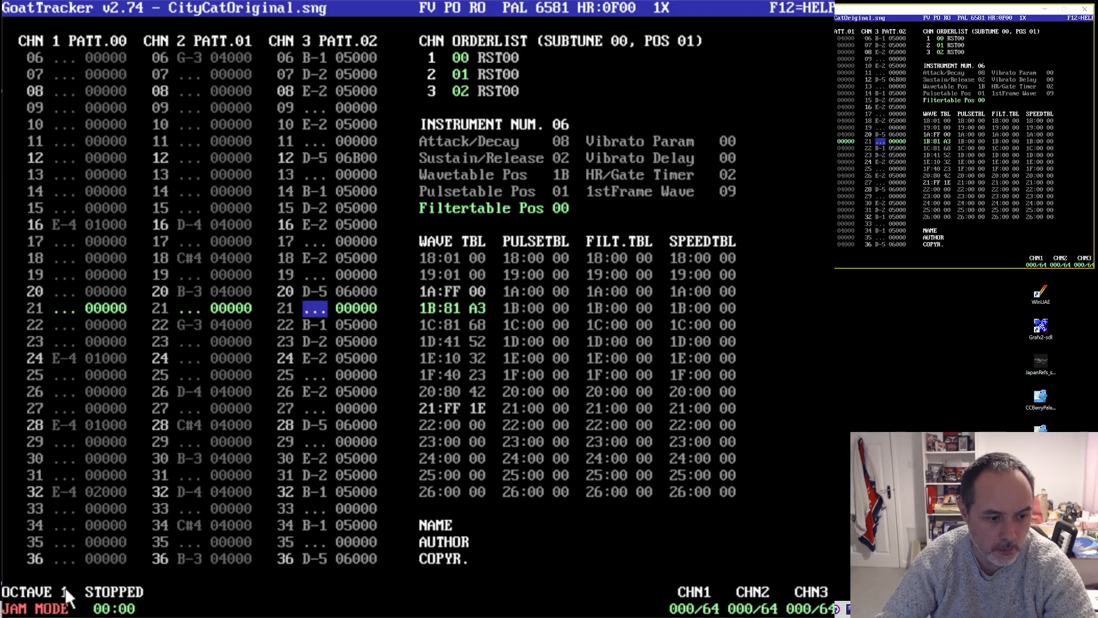
# - Set the keyboard octave to 5
pyautogui.click(64, 588)
pyautogui.click(64, 588)
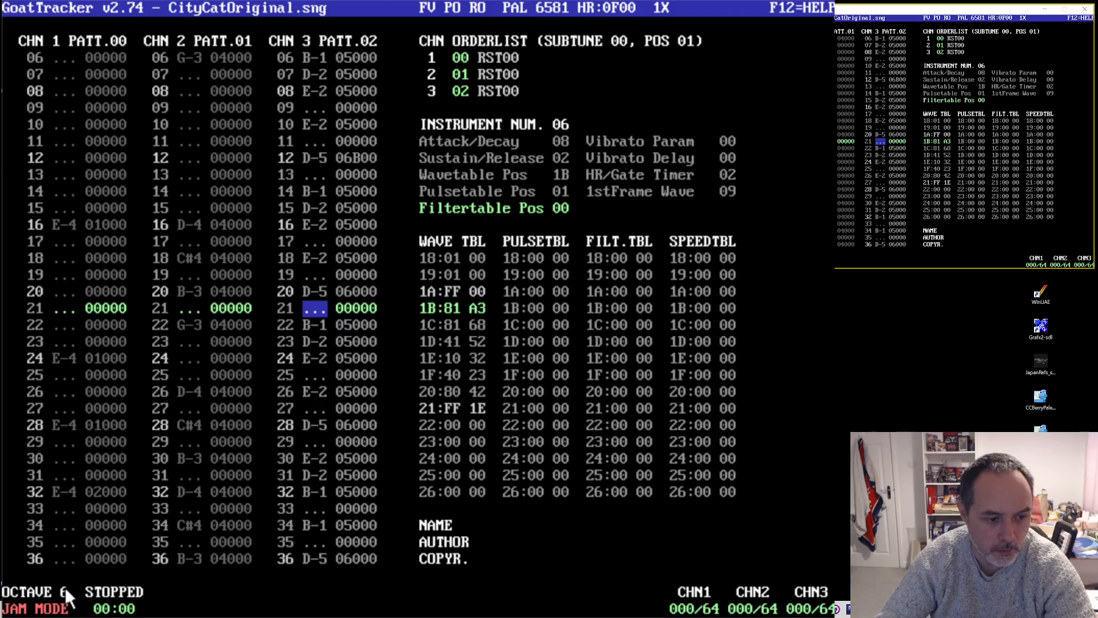
pyautogui.click(64, 588)
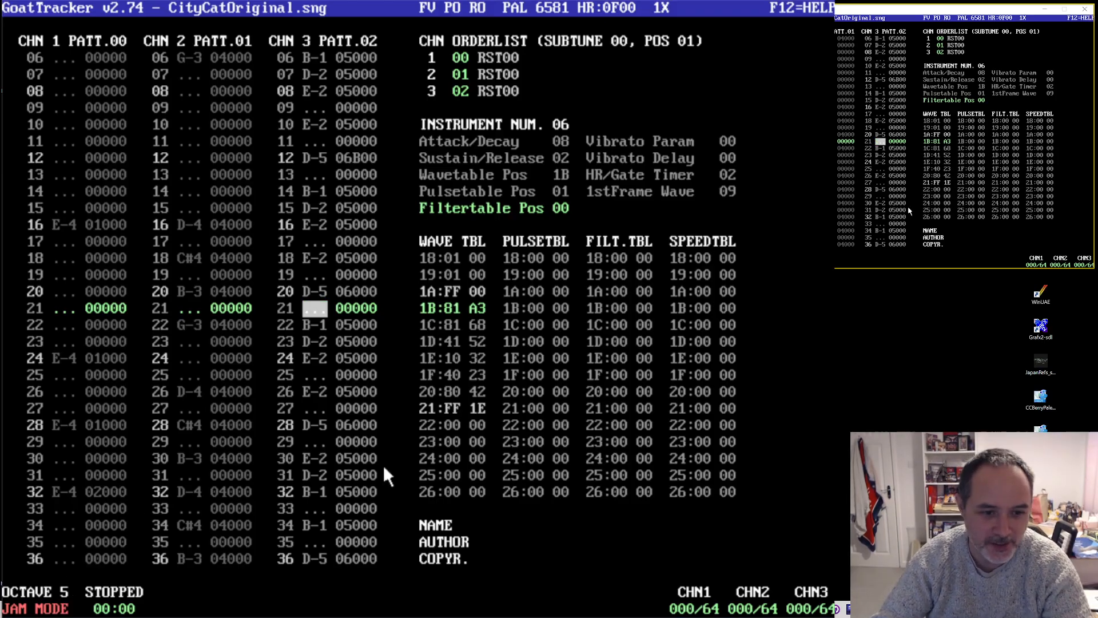
# - Place the cursor on the note in row 00 of channel 3
pyautogui.click(466, 354)
pyautogui.click(241, 287)
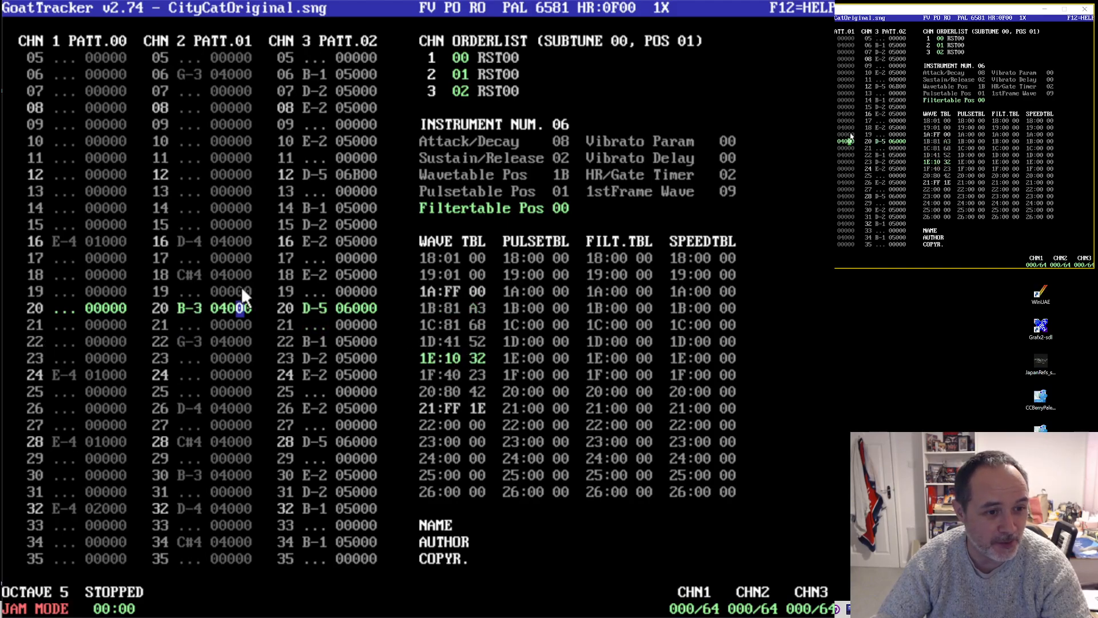
pyautogui.click(310, 331)
pyautogui.press('Up')
pyautogui.press('Up')
pyautogui.press('Up')
pyautogui.press('Up')
pyautogui.press('Up')
pyautogui.press('Up')
pyautogui.press('Up')
pyautogui.press('Up')
pyautogui.press('Up')
pyautogui.press('Up')
pyautogui.press('Up')
pyautogui.press('Up')
pyautogui.press('Up')
pyautogui.press('Up')
pyautogui.press('Up')
pyautogui.press('Up')
pyautogui.press('Up')
pyautogui.press('Up')
pyautogui.press('Up')
pyautogui.press('Up')
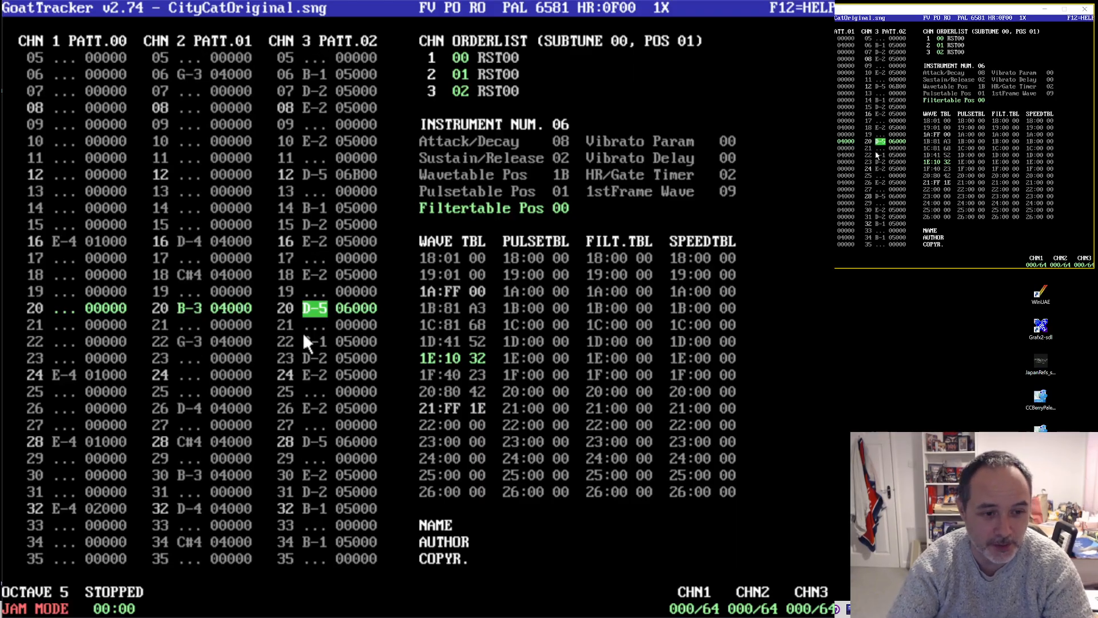
pyautogui.press('Down')
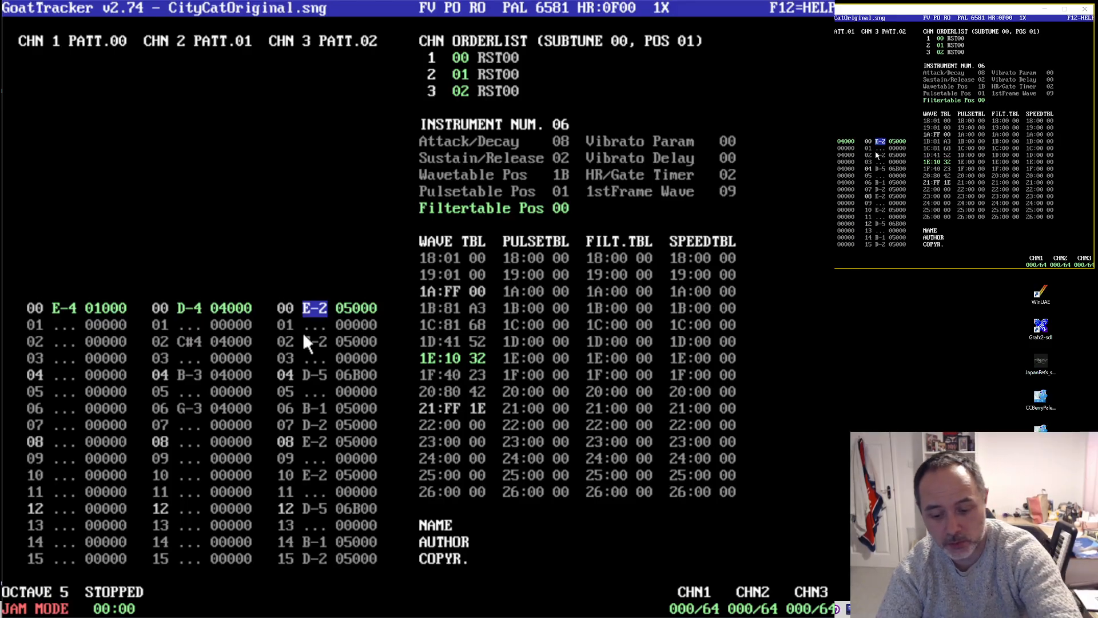
# - Check the key help, then save the song as CityCatOriginal.sng in D:\MEGASTYLE\CITYCAT
pyautogui.press('F12')
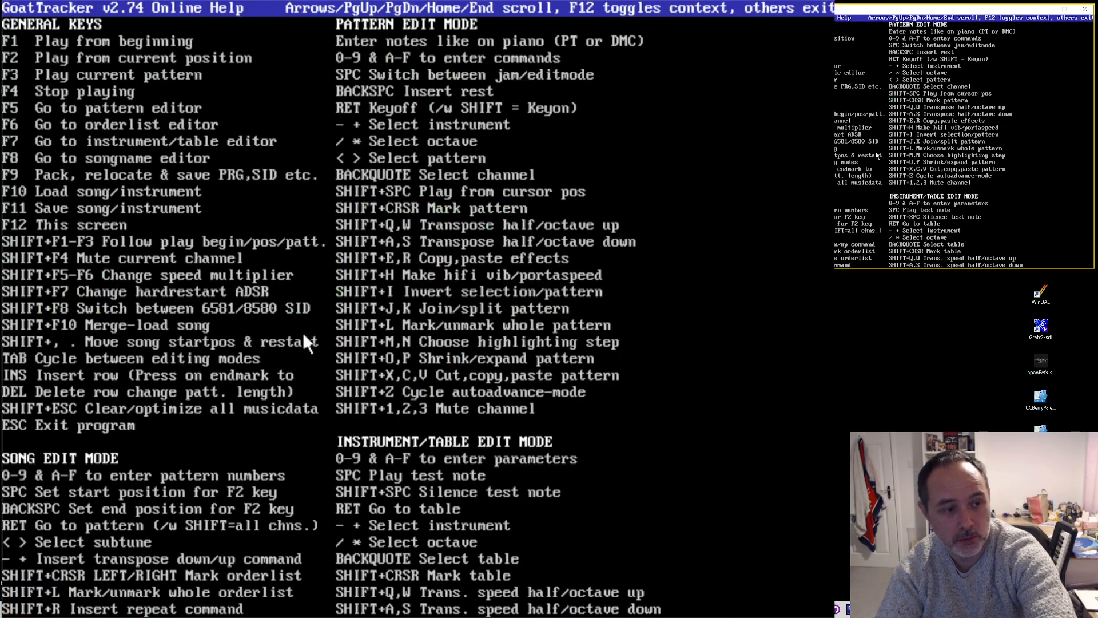
pyautogui.press('Escape')
pyautogui.press('F11')
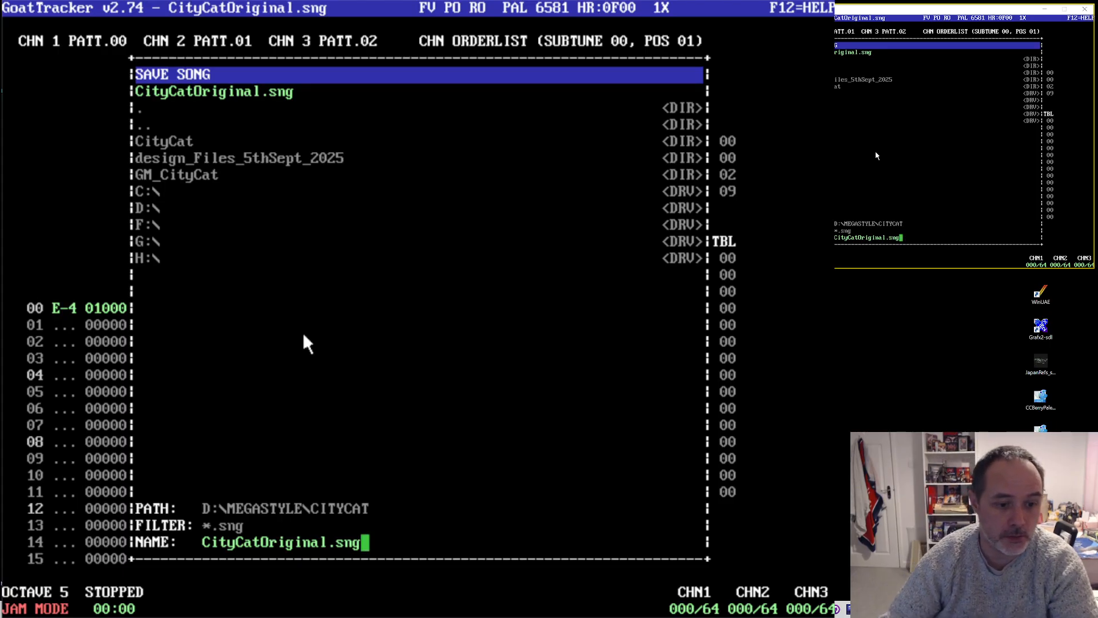
pyautogui.press('Return')
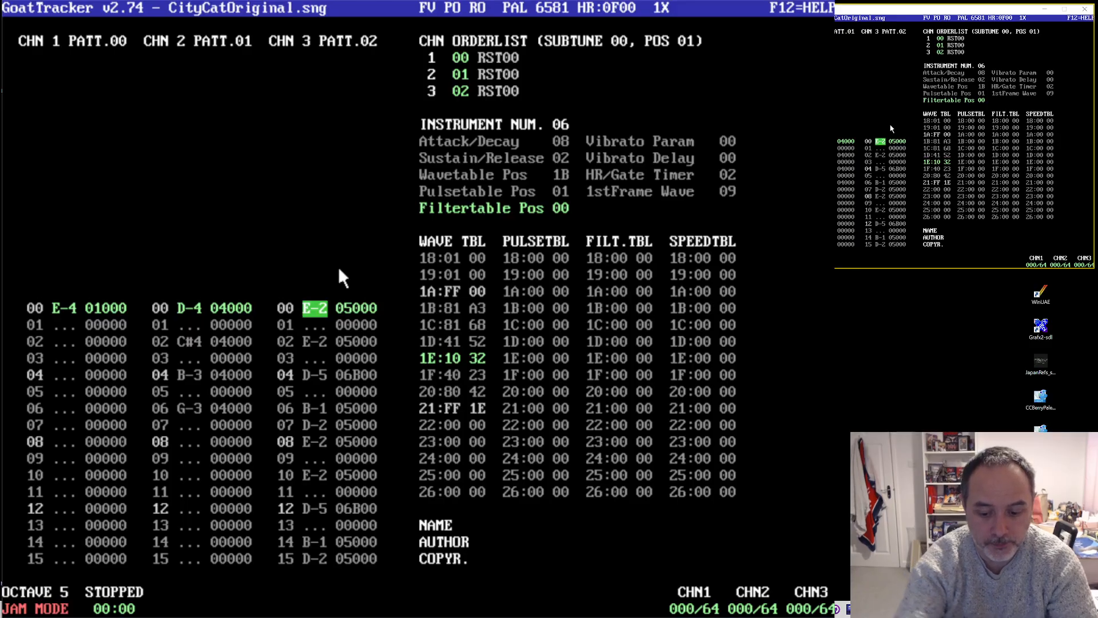
pyautogui.press('F11')
pyautogui.press('F12')
pyautogui.press('Escape')
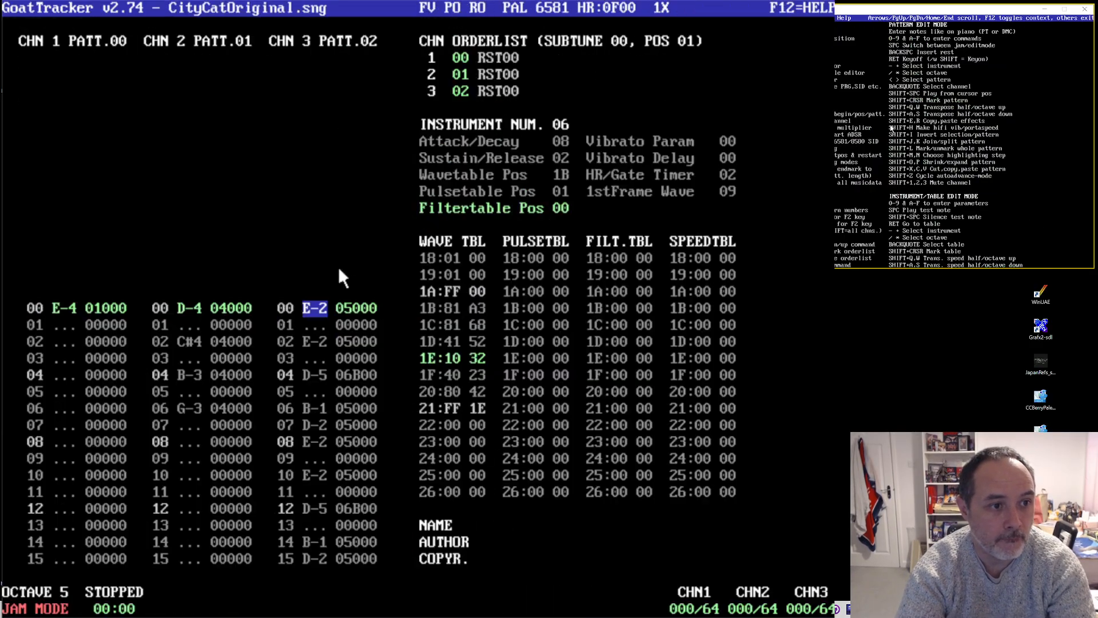
pyautogui.press('F10')
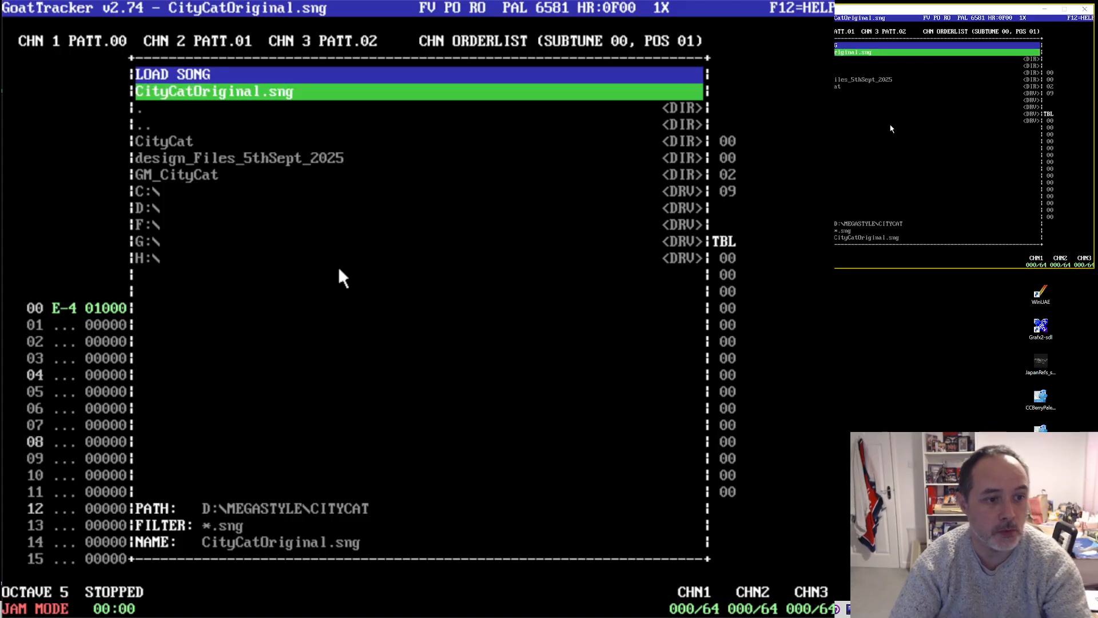
pyautogui.press('Down')
pyautogui.press('Down')
pyautogui.press('Down')
pyautogui.press('Down')
pyautogui.press('Down')
pyautogui.press('Down')
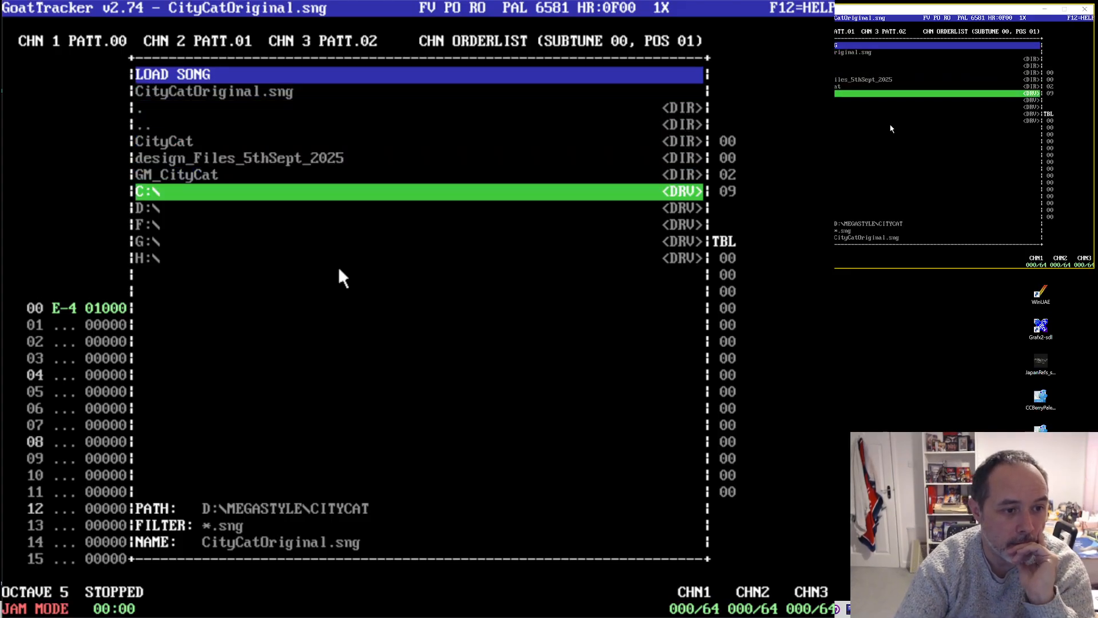
pyautogui.press('Return')
pyautogui.press('Down')
pyautogui.press('Down')
pyautogui.press('Down')
pyautogui.press('Down')
pyautogui.press('Down')
pyautogui.press('Down')
pyautogui.press('Down')
pyautogui.press('Down')
pyautogui.press('Down')
pyautogui.press('Down')
pyautogui.press('Down')
pyautogui.press('Down')
pyautogui.press('Down')
pyautogui.press('Down')
pyautogui.press('Down')
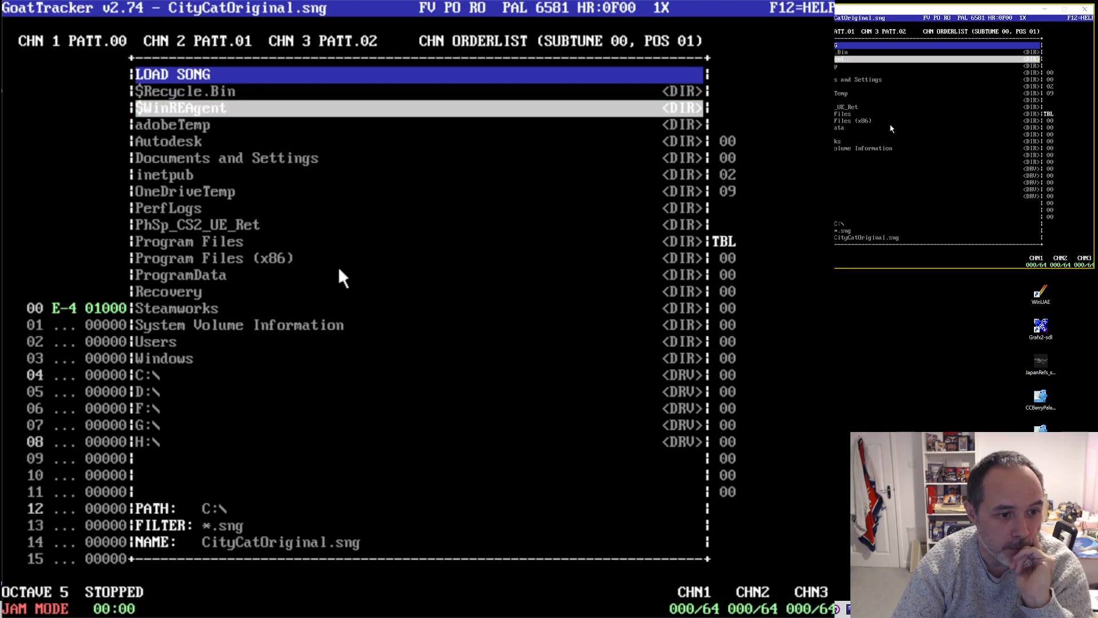
pyautogui.press('Return')
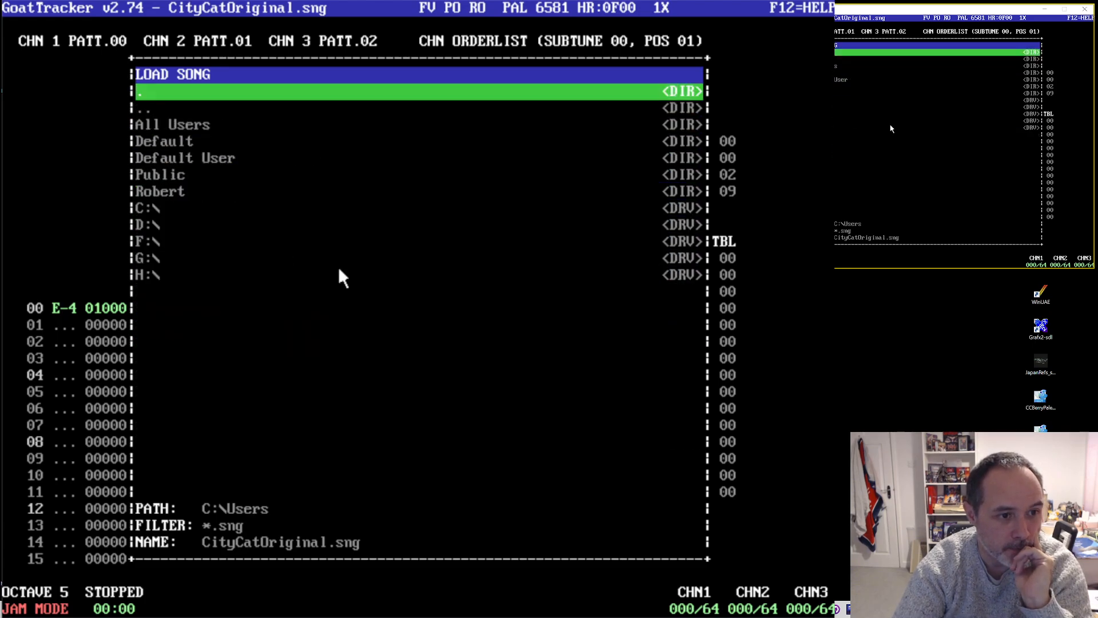
pyautogui.press('Down')
pyautogui.press('Down')
pyautogui.press('Down')
pyautogui.press('Down')
pyautogui.press('Down')
pyautogui.press('Down')
pyautogui.press('Return')
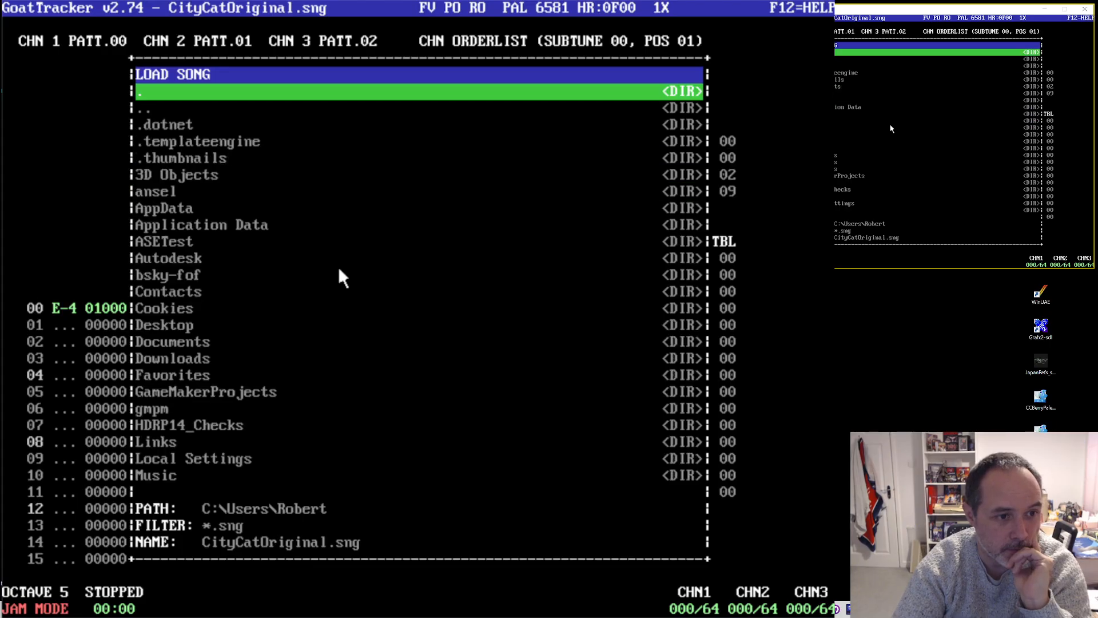
pyautogui.press('Down')
pyautogui.press('Down')
pyautogui.press('Down')
pyautogui.press('Down')
pyautogui.press('Down')
pyautogui.press('Down')
pyautogui.press('Down')
pyautogui.press('Down')
pyautogui.press('Down')
pyautogui.press('Down')
pyautogui.press('Down')
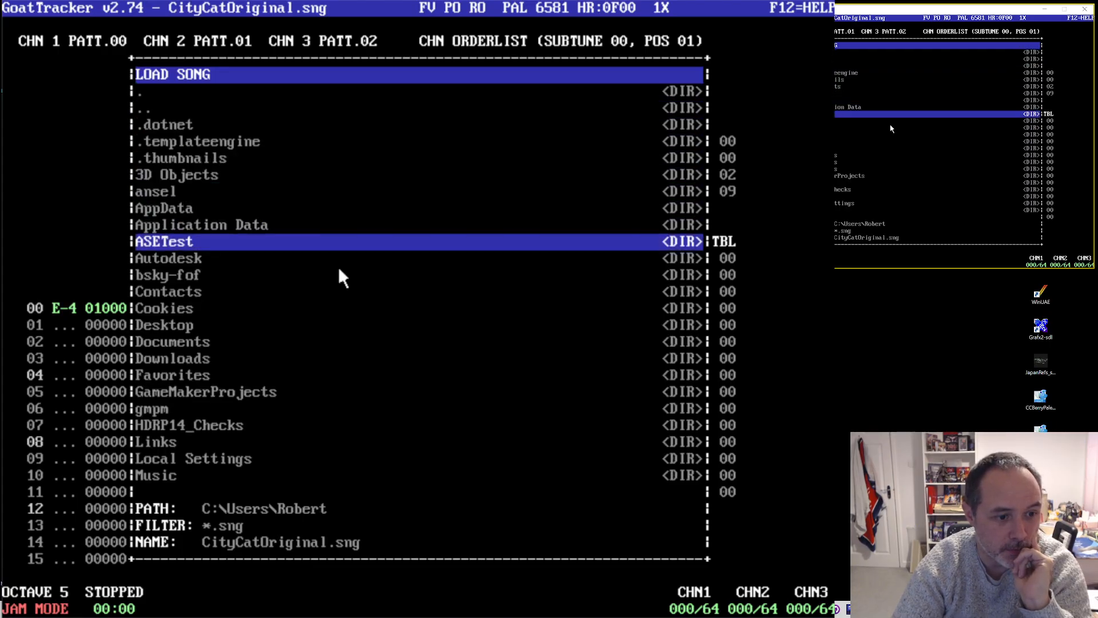
pyautogui.press('Down')
pyautogui.press('Down')
pyautogui.press('Down')
pyautogui.press('Down')
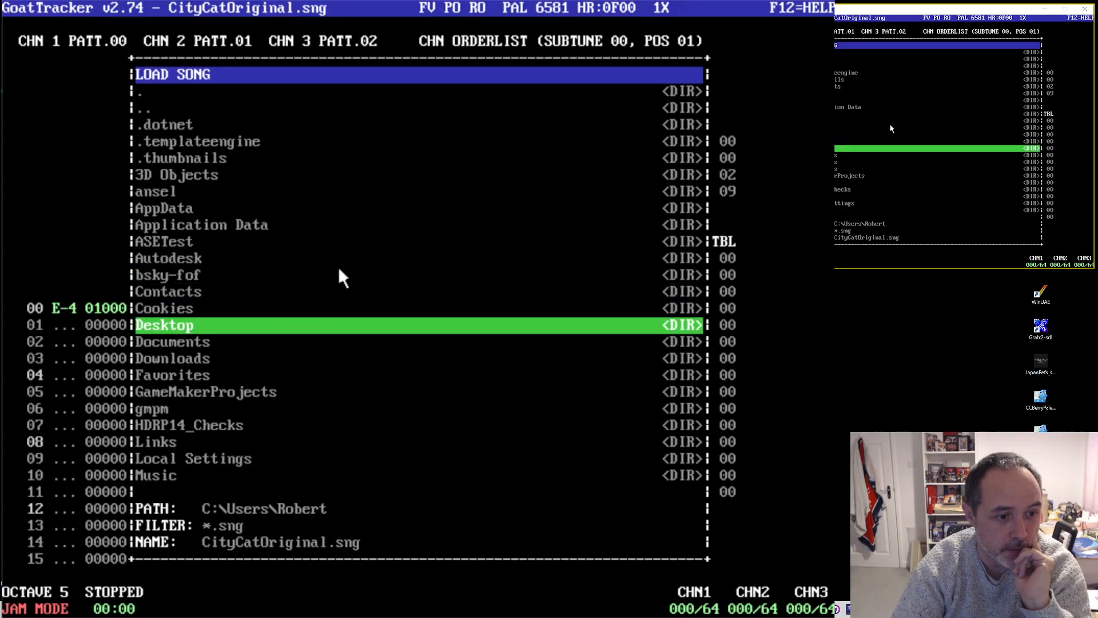
pyautogui.press('Return')
pyautogui.press('Down')
pyautogui.press('Down')
pyautogui.press('Down')
pyautogui.press('Down')
pyautogui.press('Down')
pyautogui.press('Down')
pyautogui.press('Down')
pyautogui.press('Down')
pyautogui.press('Down')
pyautogui.press('Down')
pyautogui.press('Down')
pyautogui.press('Down')
pyautogui.press('Down')
pyautogui.press('Down')
pyautogui.press('Down')
pyautogui.press('Down')
pyautogui.press('Down')
pyautogui.press('Down')
pyautogui.press('Down')
pyautogui.press('Down')
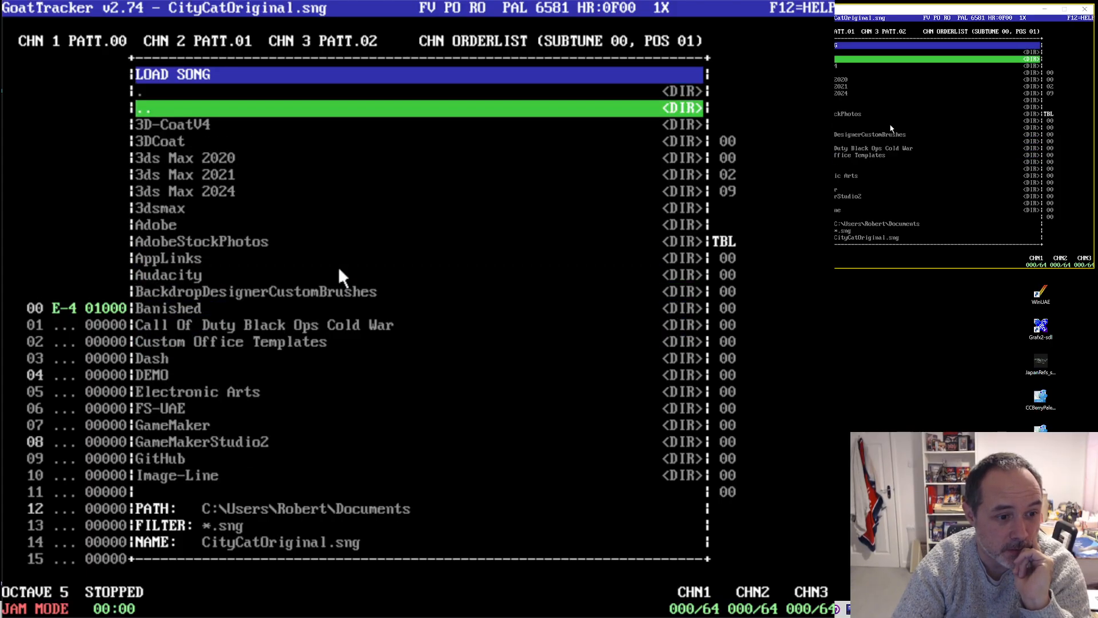
pyautogui.press('Down')
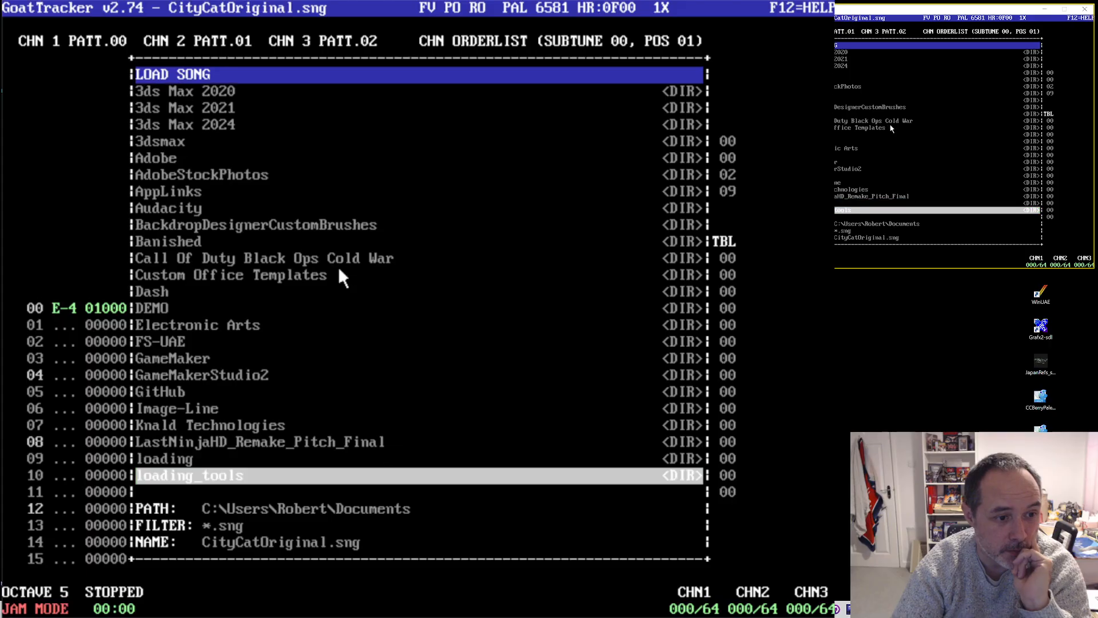
pyautogui.press('Down')
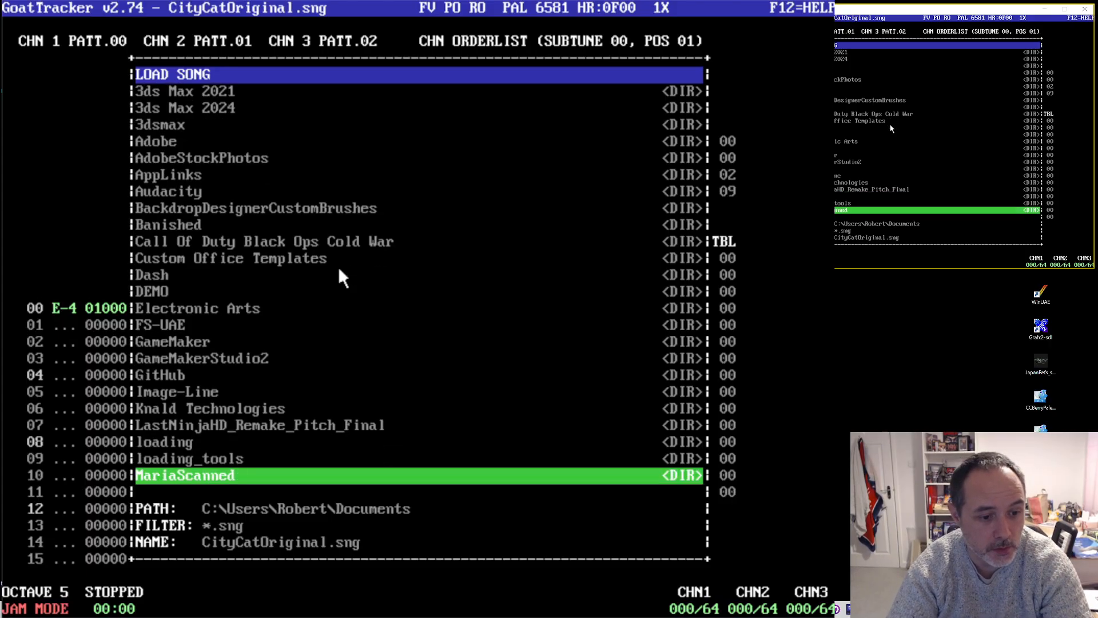
pyautogui.press('Escape')
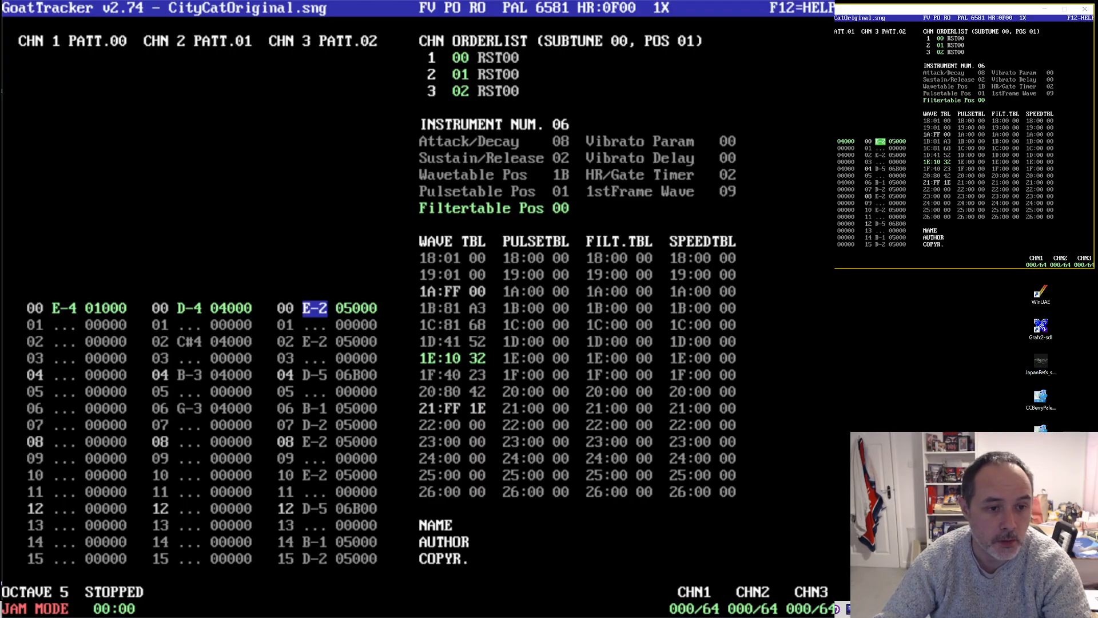
# - Place the cursor in pulse table row 1A and open the Load Instrument file browser
pyautogui.click(536, 293)
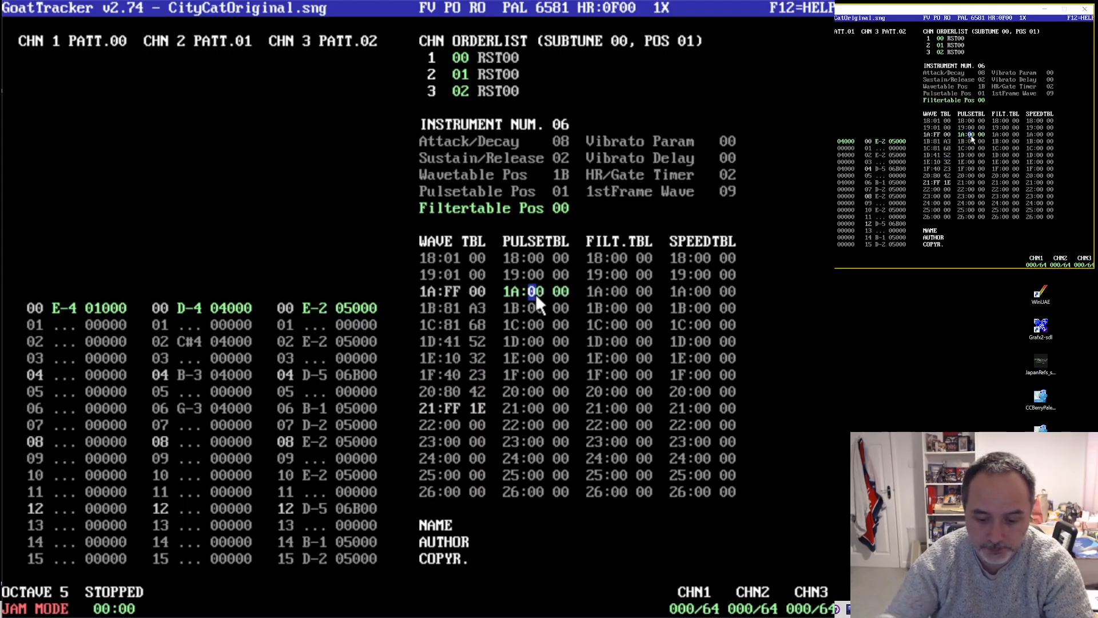
pyautogui.press('F11')
pyautogui.press('Escape')
pyautogui.press('F12')
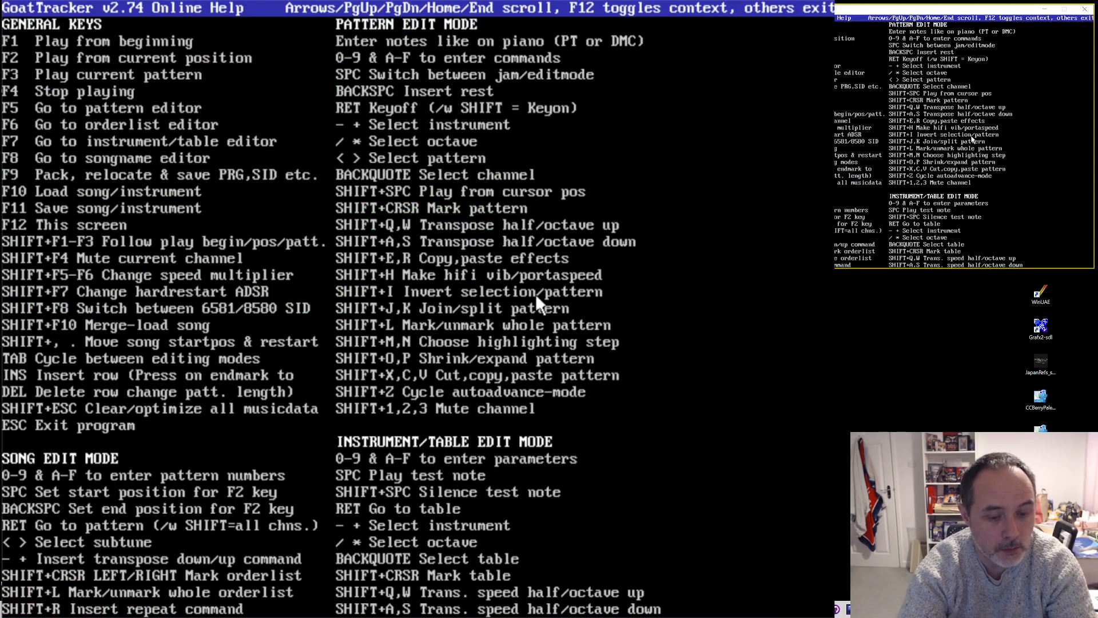
pyautogui.press('Escape')
pyautogui.press('F10')
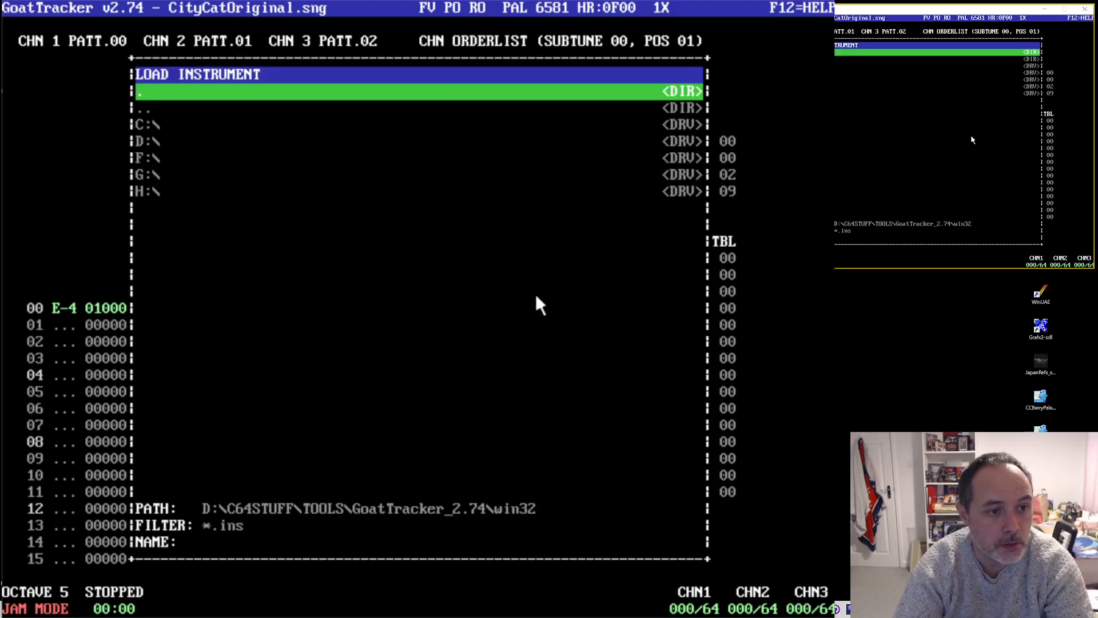
# - Browse to the D:\C64STUFF folder to find instrument files to load
pyautogui.press('Down')
pyautogui.press('Down')
pyautogui.press('Down')
pyautogui.press('Return')
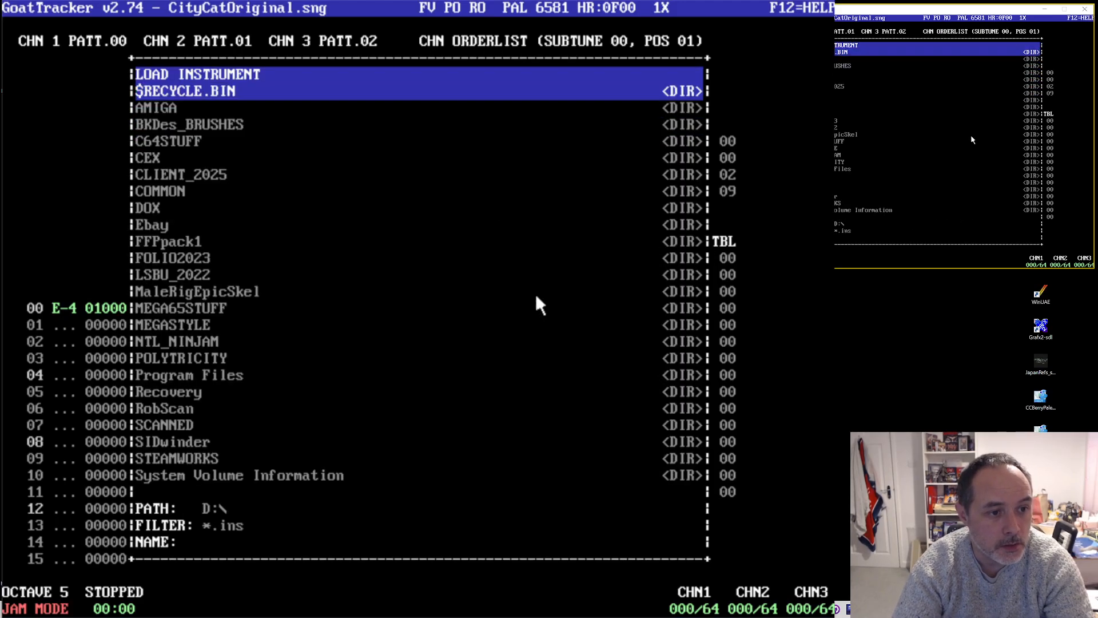
pyautogui.press('Down')
pyautogui.press('Down')
pyautogui.press('Down')
pyautogui.press('Return')
pyautogui.press('Down')
pyautogui.press('Down')
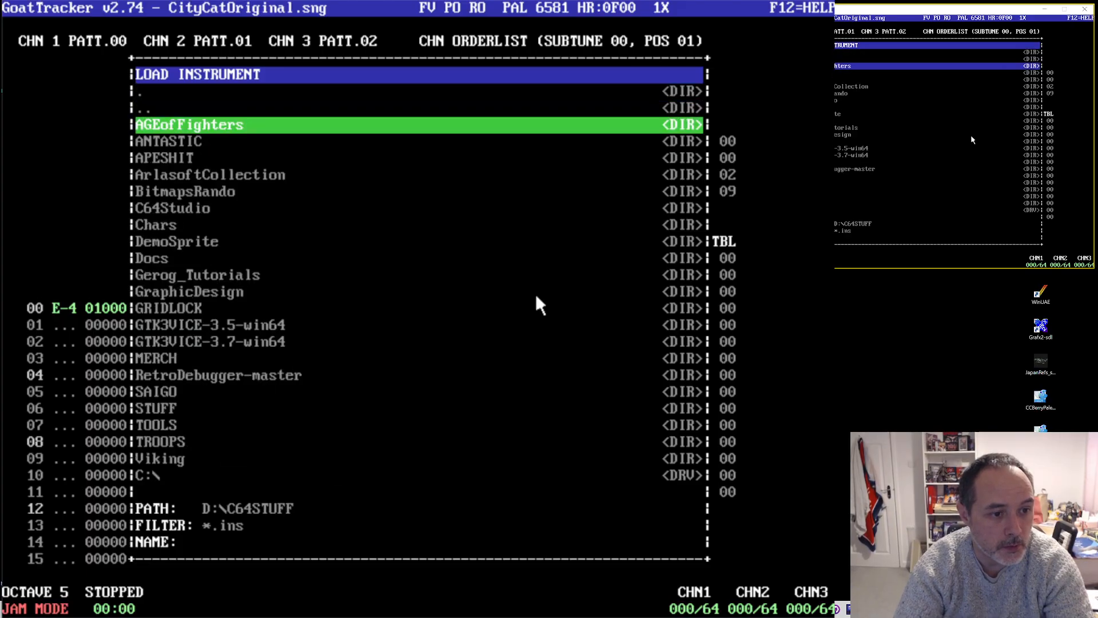
pyautogui.press('Down')
pyautogui.press('Down')
pyautogui.press('Down')
pyautogui.press('Down')
pyautogui.press('Down')
pyautogui.press('Down')
pyautogui.press('Down')
pyautogui.press('Down')
pyautogui.press('Down')
pyautogui.press('Down')
pyautogui.press('Down')
pyautogui.press('Down')
pyautogui.press('Down')
pyautogui.press('Down')
pyautogui.press('Down')
pyautogui.press('Down')
pyautogui.press('Down')
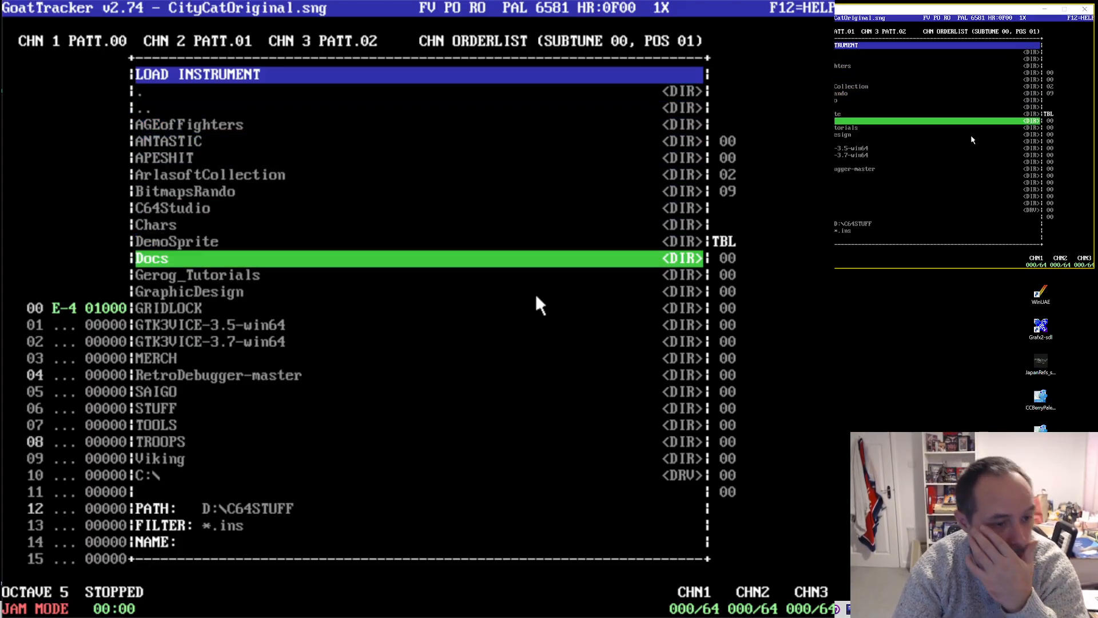
pyautogui.press('Return')
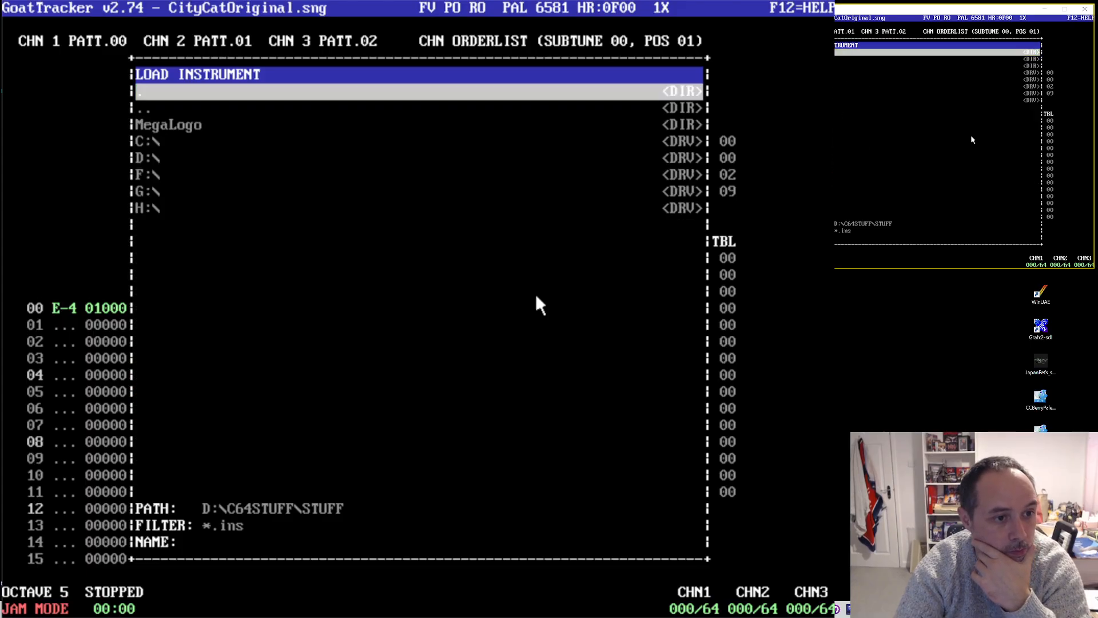
pyautogui.press('Down')
pyautogui.press('Down')
pyautogui.press('Down')
pyautogui.press('Down')
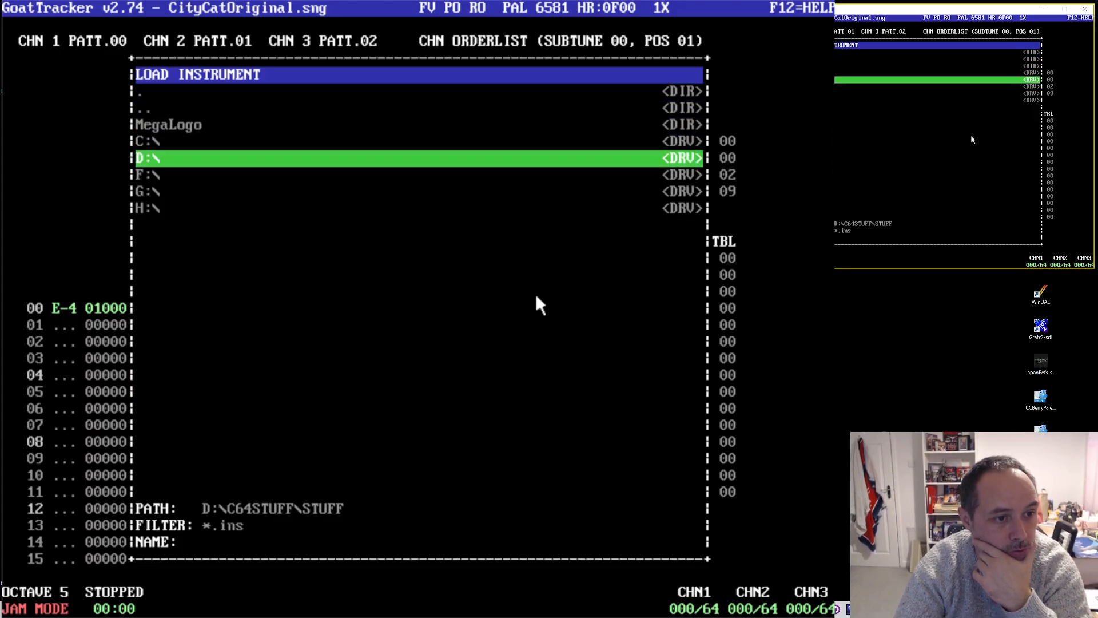
pyautogui.press('Return')
pyautogui.press('Down')
pyautogui.press('Down')
pyautogui.press('Down')
pyautogui.press('Return')
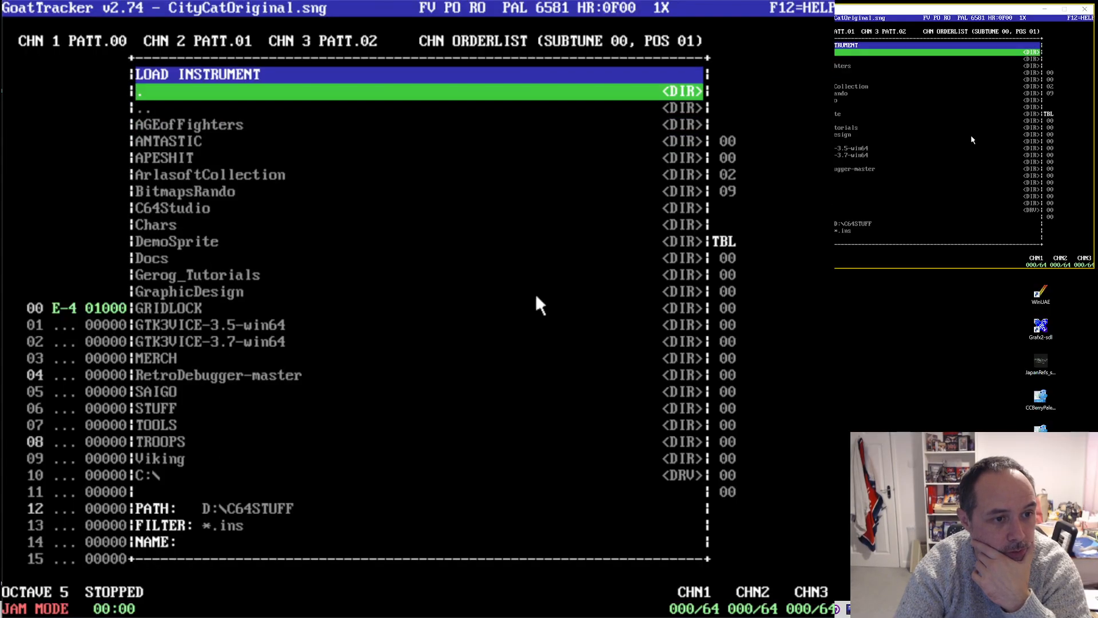
# - Open the TOOLS folder inside D:\C64STUFF in the Load Instrument browser
pyautogui.press('Down')
pyautogui.press('Down')
pyautogui.press('Down')
pyautogui.press('Down')
pyautogui.press('Down')
pyautogui.press('Down')
pyautogui.press('Down')
pyautogui.press('Down')
pyautogui.press('Down')
pyautogui.press('Down')
pyautogui.press('Down')
pyautogui.press('Down')
pyautogui.press('Down')
pyautogui.press('Down')
pyautogui.press('Down')
pyautogui.press('Down')
pyautogui.press('Down')
pyautogui.press('Down')
pyautogui.press('Down')
pyautogui.press('Down')
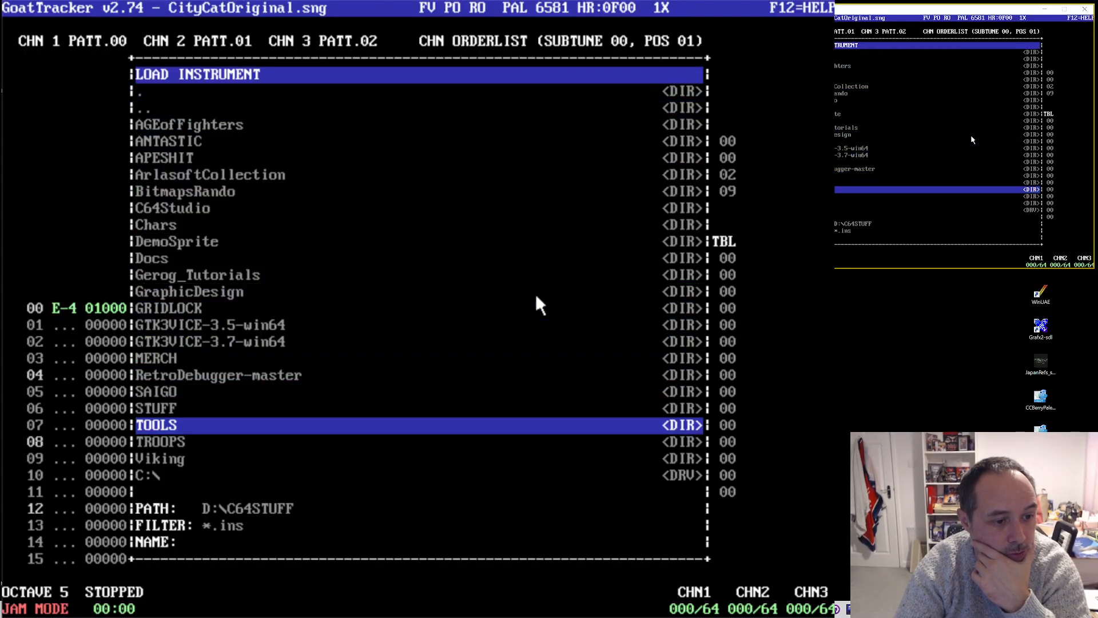
pyautogui.press('Return')
# - Check the instrument files in the GoatTracker_2.74\examples folder and close the instrument browser
pyautogui.press('Down')
pyautogui.press('Down')
pyautogui.press('Down')
pyautogui.press('Down')
pyautogui.press('Down')
pyautogui.press('Down')
pyautogui.press('Down')
pyautogui.press('Down')
pyautogui.press('Down')
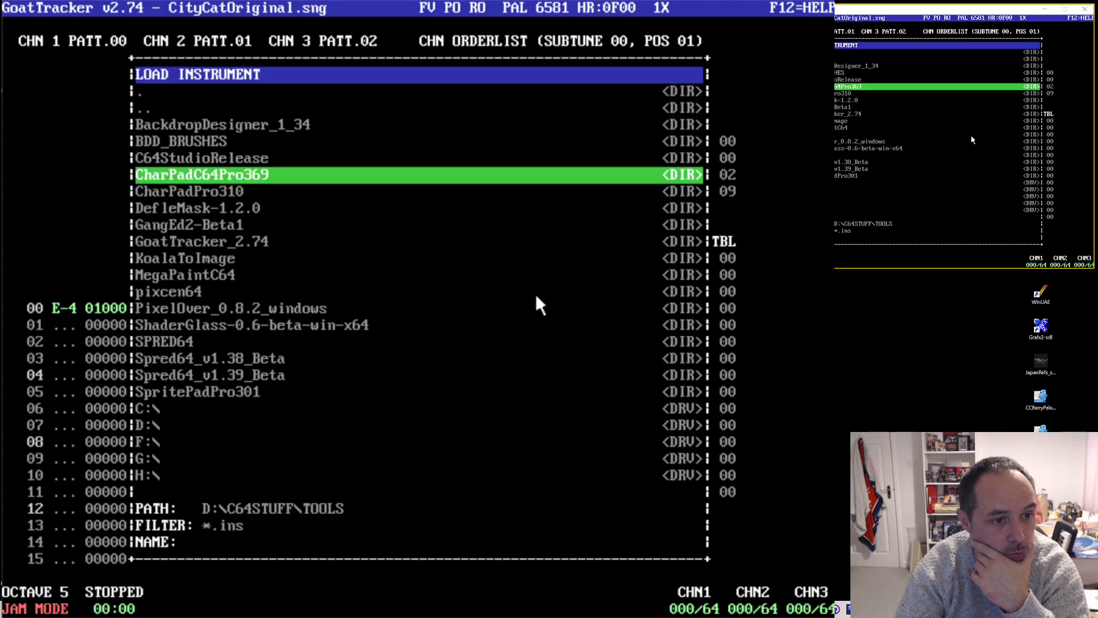
pyautogui.press('Return')
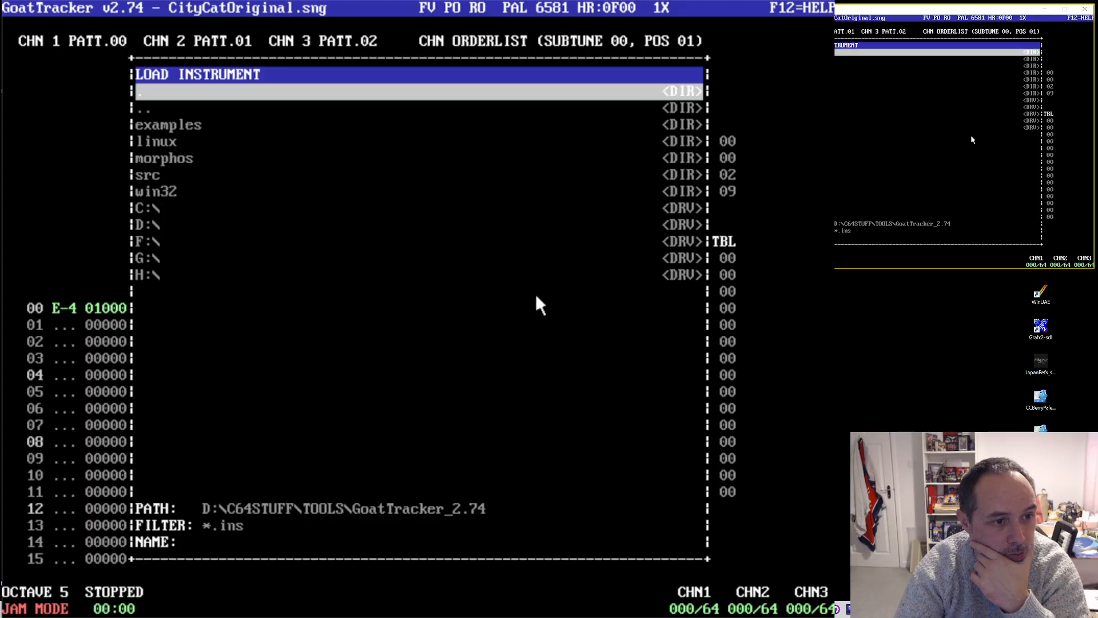
pyautogui.press('Down')
pyautogui.press('Down')
pyautogui.press('Return')
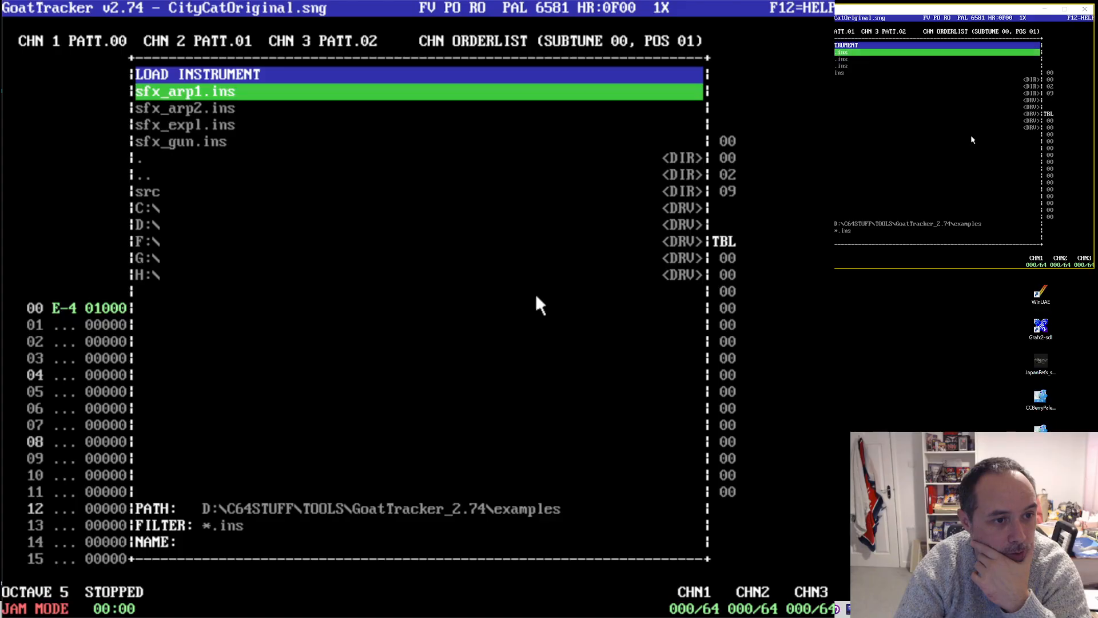
pyautogui.press('Return')
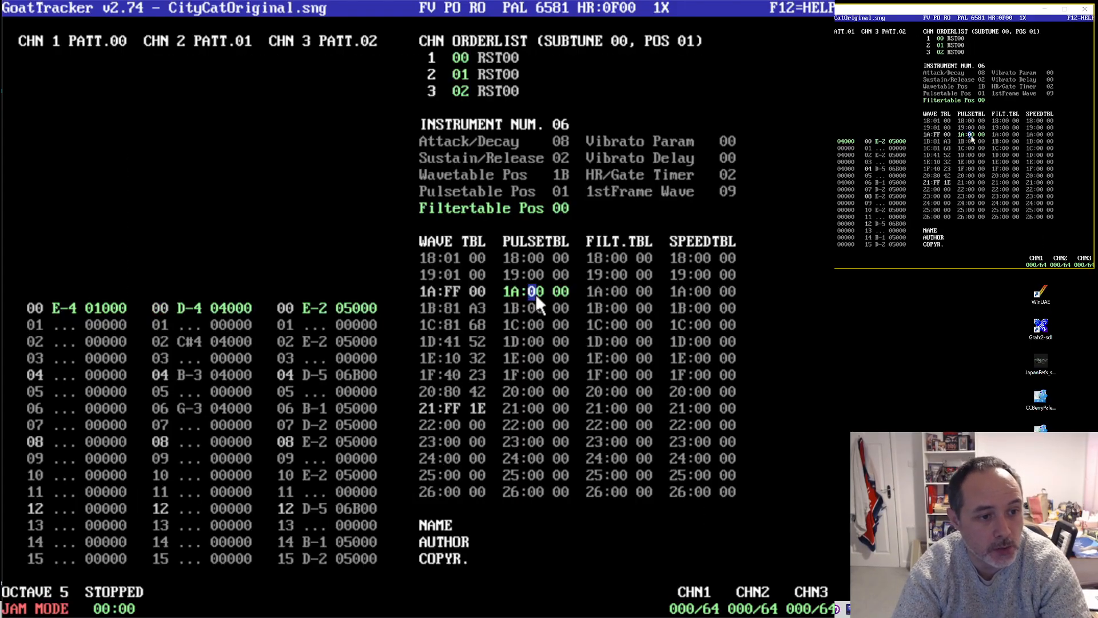
pyautogui.press('Left')
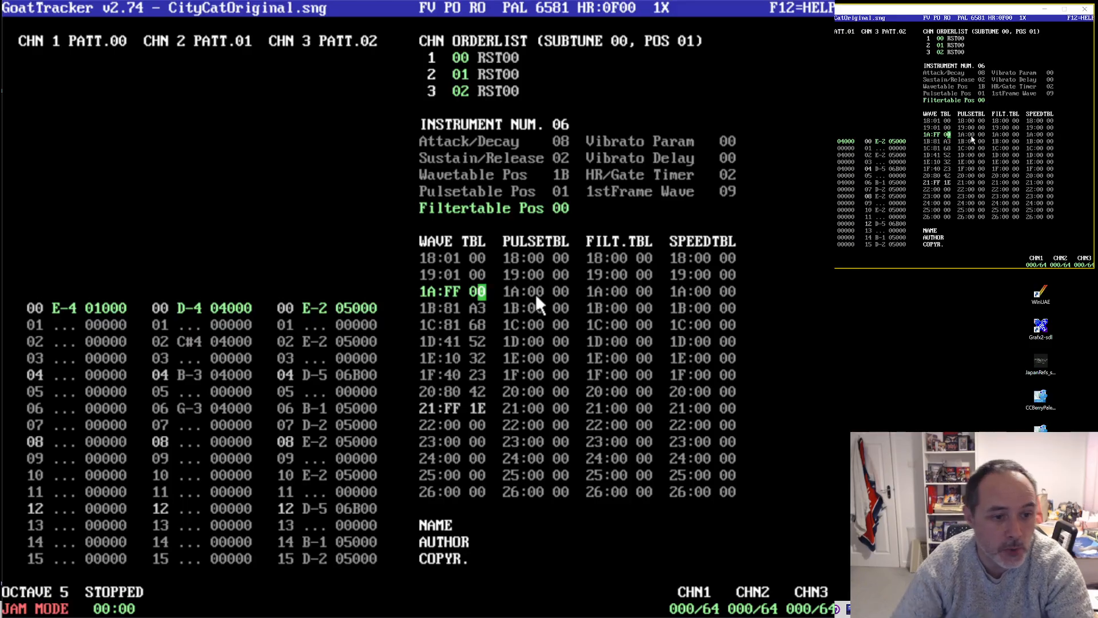
pyautogui.click(308, 320)
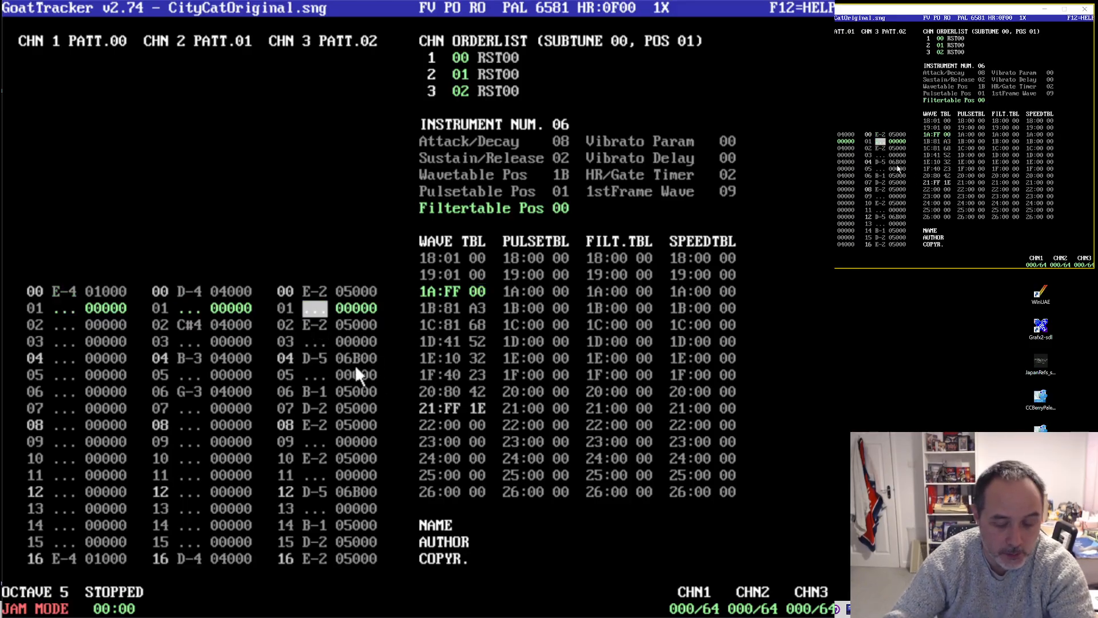
pyautogui.press('F11')
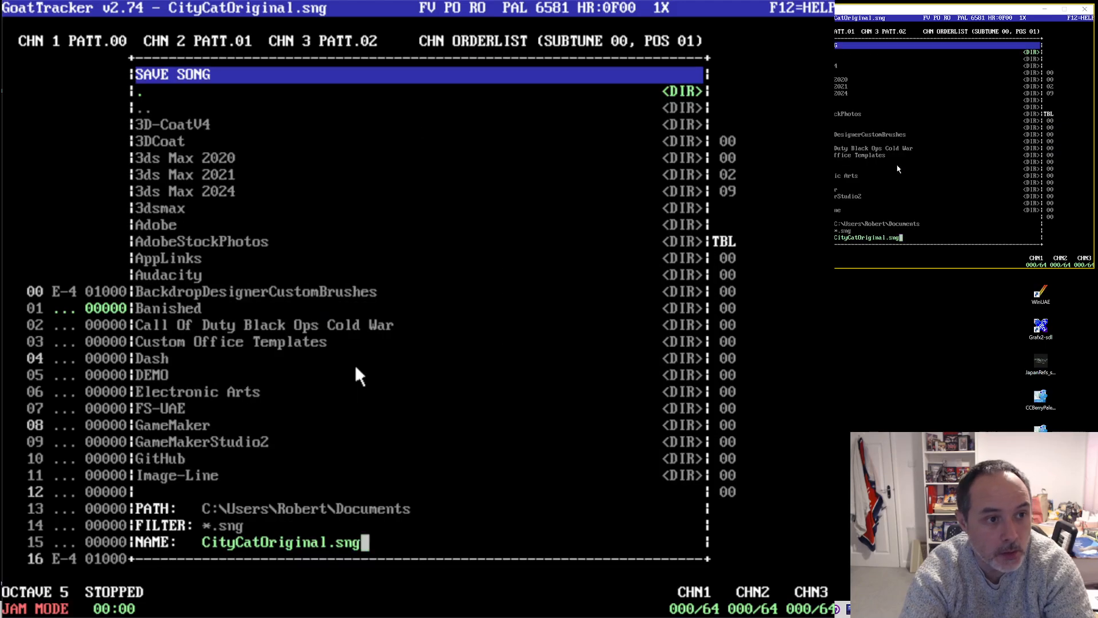
pyautogui.press('Return')
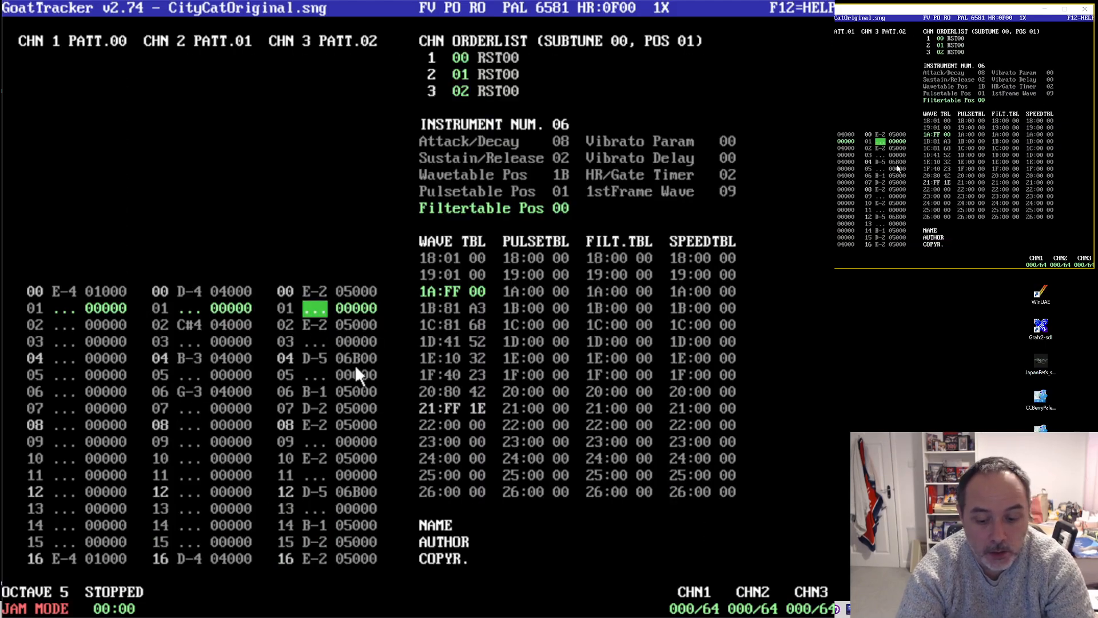
# - Open the Load Song file browser and switch from the Documents folder to the D: drive
pyautogui.press('F10')
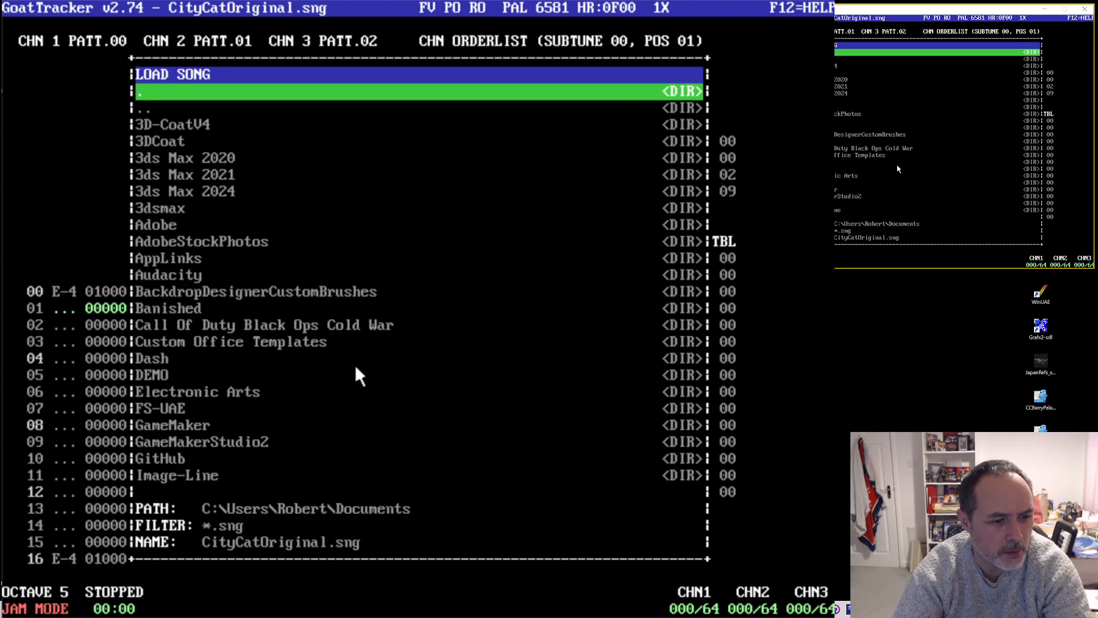
pyautogui.press('Down')
pyautogui.press('Return')
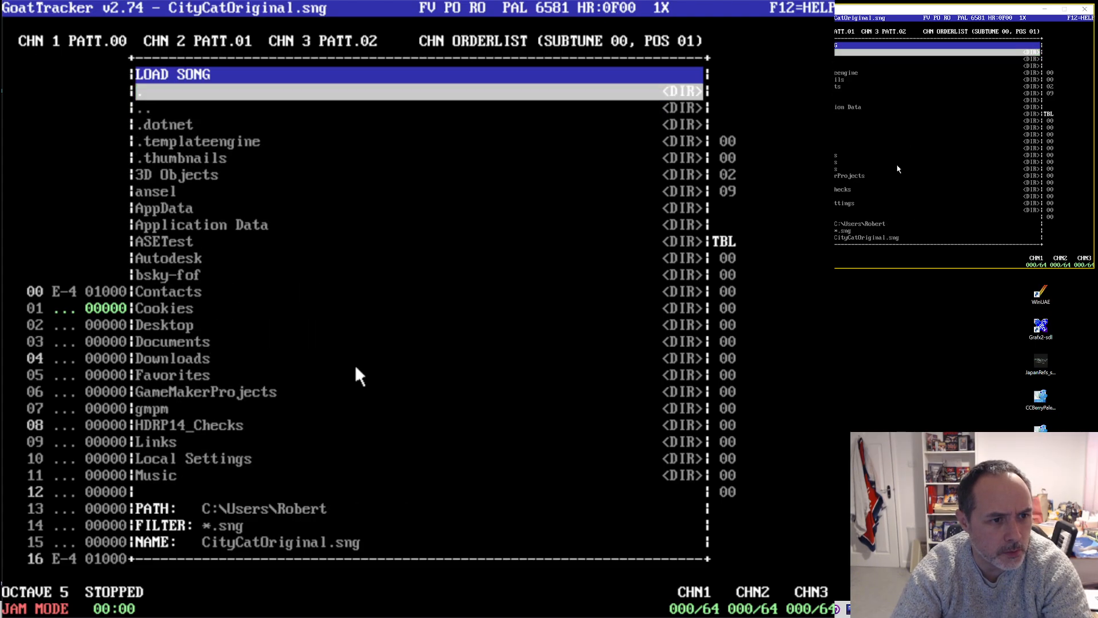
pyautogui.press('Down')
pyautogui.press('Return')
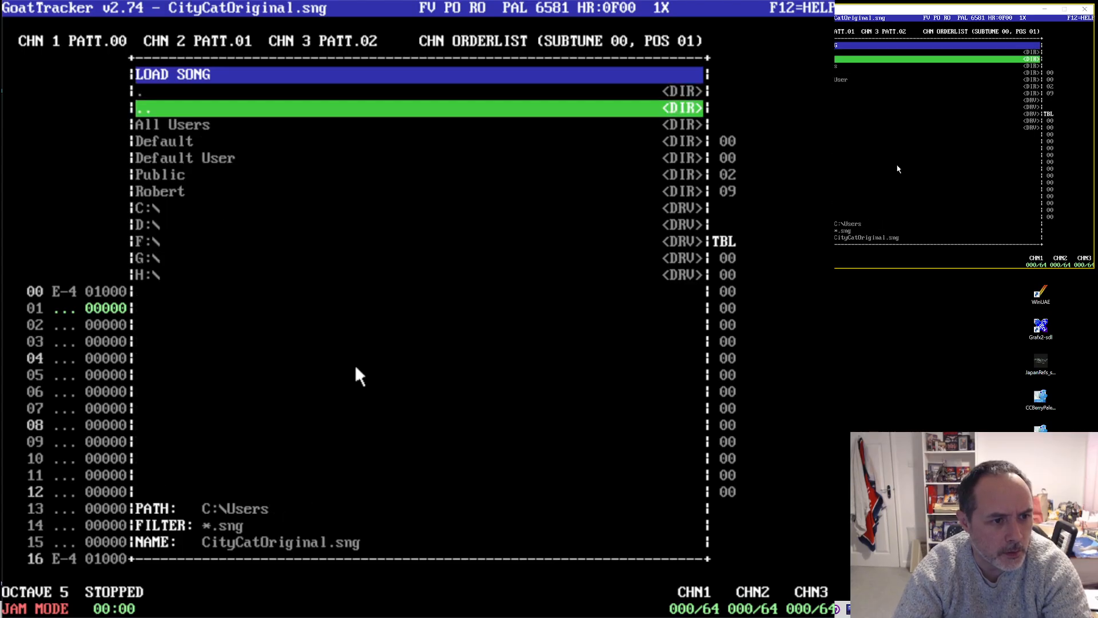
pyautogui.press('Down')
pyautogui.press('Down')
pyautogui.press('Down')
pyautogui.press('Down')
pyautogui.press('Down')
pyautogui.press('Down')
pyautogui.press('Down')
pyautogui.press('Return')
# - Browse into the C64STUFF folder and open its TOOLS subfolder
pyautogui.press('Down')
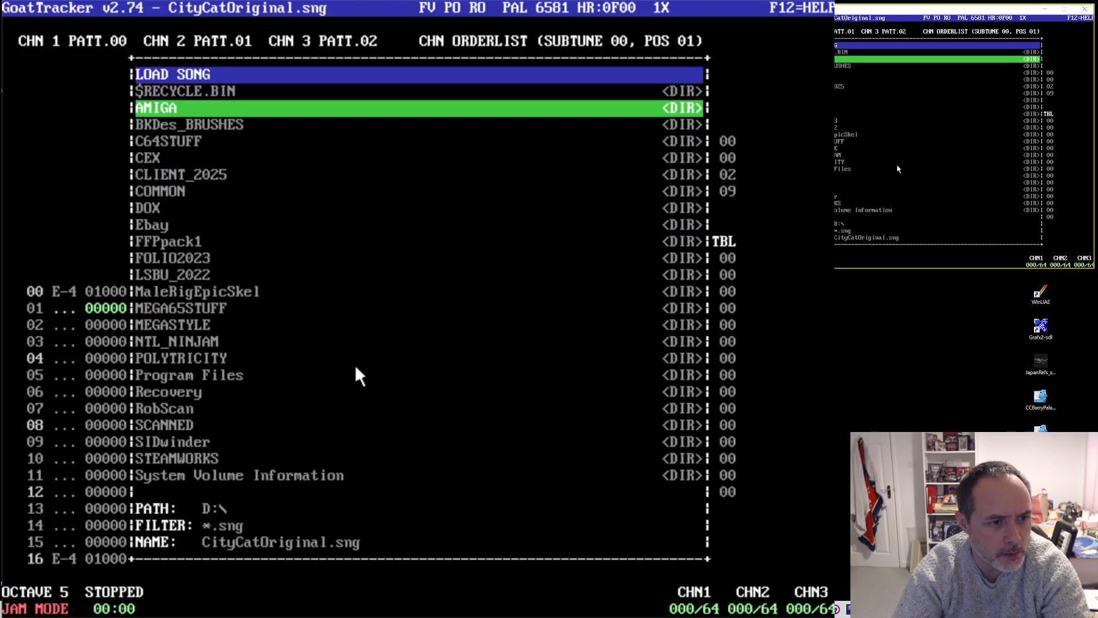
pyautogui.press('Down')
pyautogui.press('Down')
pyautogui.press('Return')
pyautogui.press('Down')
pyautogui.press('Down')
pyautogui.press('Down')
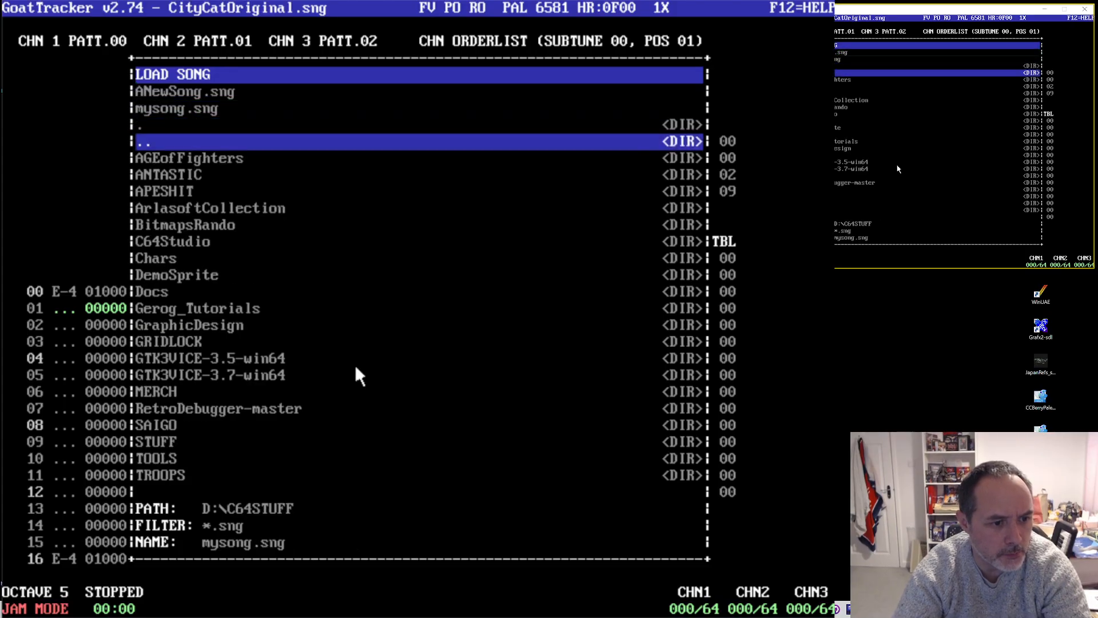
pyautogui.press('Down')
pyautogui.press('Down')
pyautogui.press('Down')
pyautogui.press('Down')
pyautogui.press('Down')
pyautogui.press('Down')
pyautogui.press('Down')
pyautogui.press('Down')
pyautogui.press('Down')
pyautogui.press('Down')
pyautogui.press('Down')
pyautogui.press('Down')
pyautogui.press('Down')
pyautogui.press('Down')
pyautogui.press('Down')
pyautogui.press('Down')
pyautogui.press('Down')
pyautogui.press('Down')
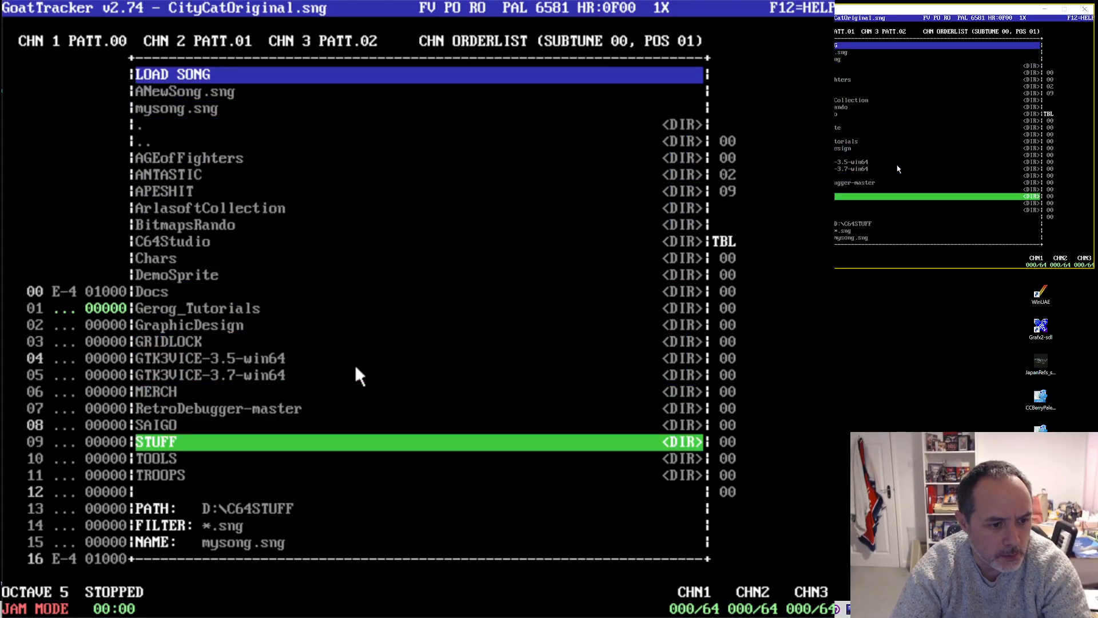
pyautogui.press('Down')
pyautogui.press('Return')
# - Open the GoatTracker_2.74\examples folder to list the example songs
pyautogui.press('Down')
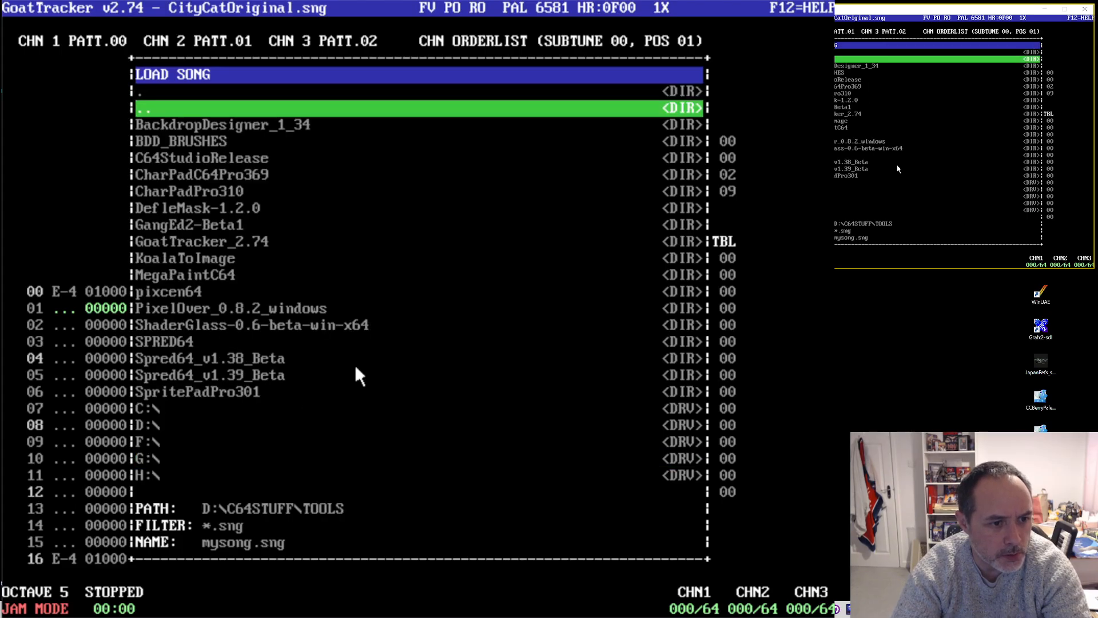
pyautogui.press('Down')
pyautogui.press('Down')
pyautogui.press('Down')
pyautogui.press('Down')
pyautogui.press('Down')
pyautogui.press('Down')
pyautogui.press('Down')
pyautogui.press('Down')
pyautogui.press('Return')
pyautogui.press('Down')
pyautogui.press('Down')
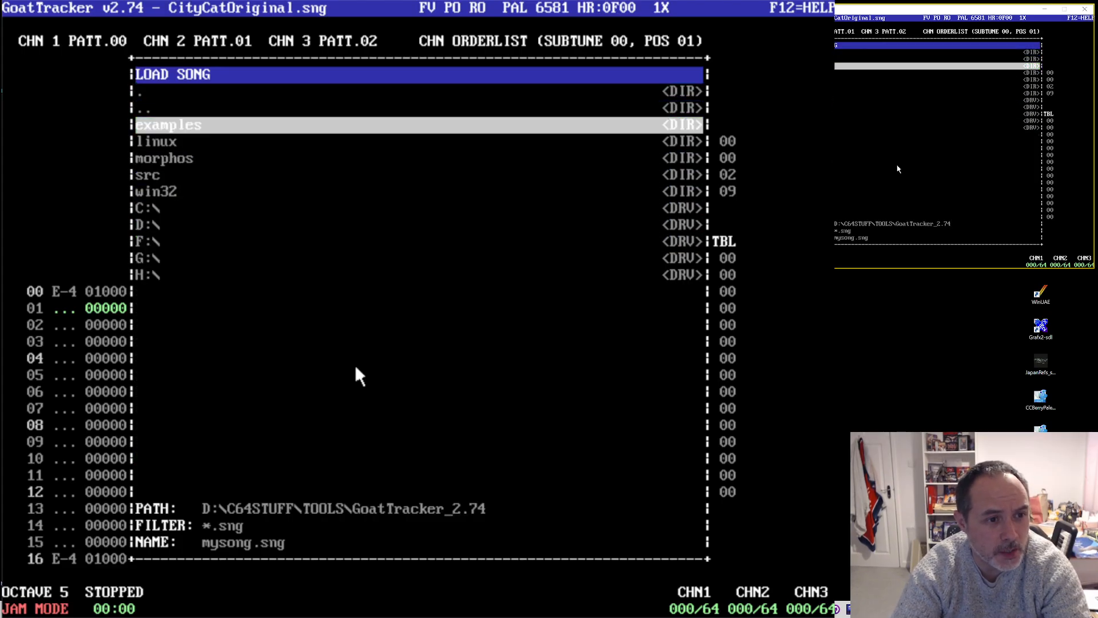
pyautogui.press('Return')
# - Load the example song funktest.sng
pyautogui.press('Down')
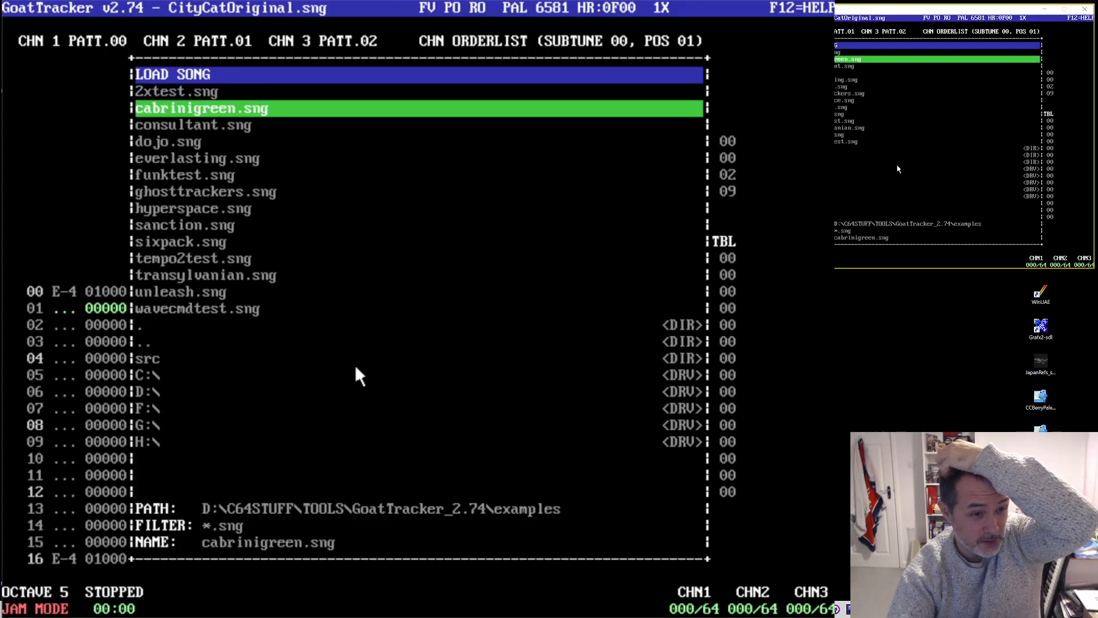
pyautogui.press('Down')
pyautogui.press('Down')
pyautogui.press('Down')
pyautogui.press('Down')
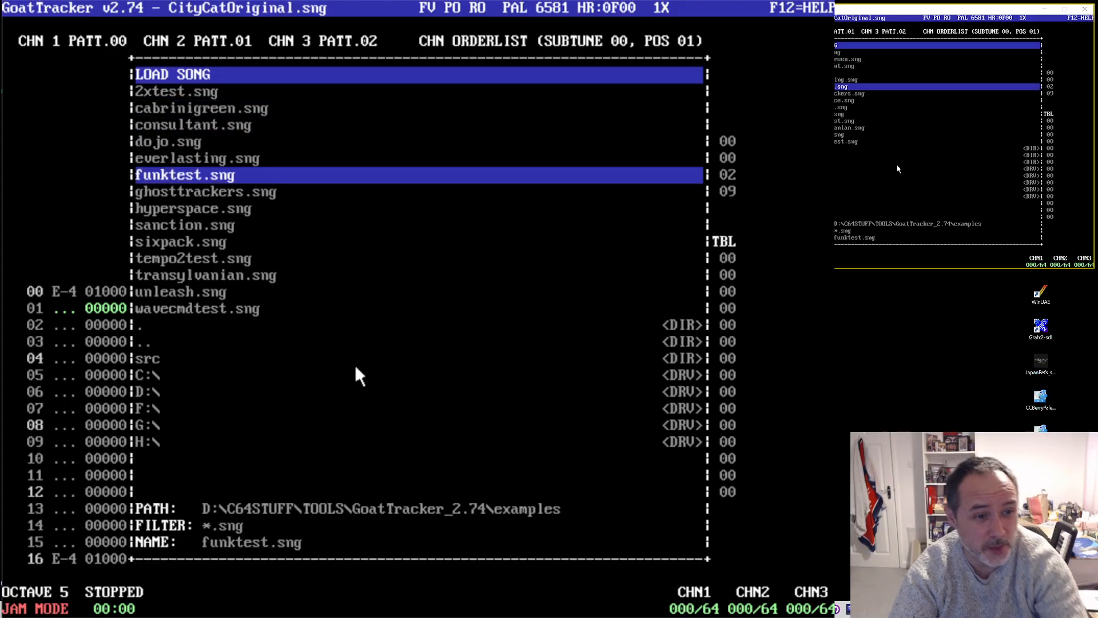
pyautogui.press('Return')
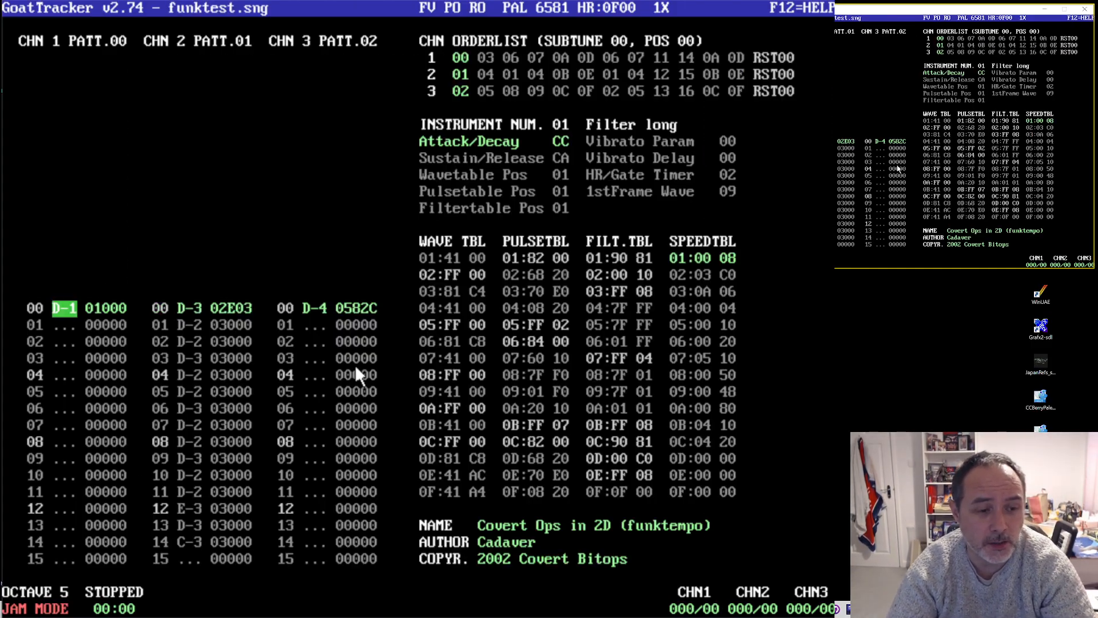
# - Go through the example song's instruments and select instrument 06, Snare
pyautogui.click(312, 435)
pyautogui.click(564, 121)
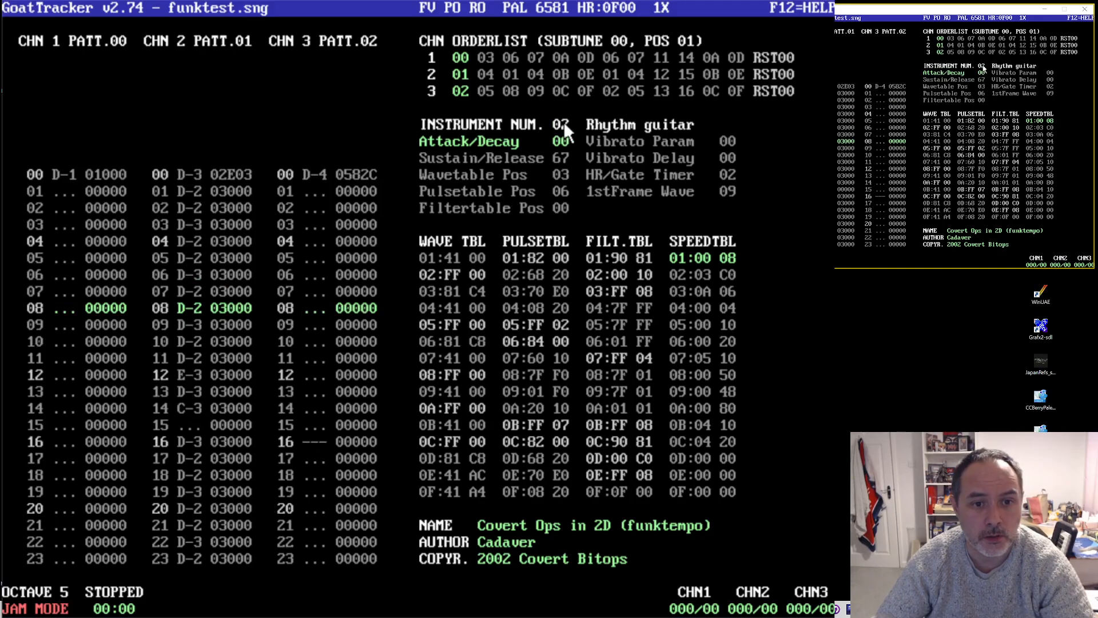
pyautogui.click(564, 121)
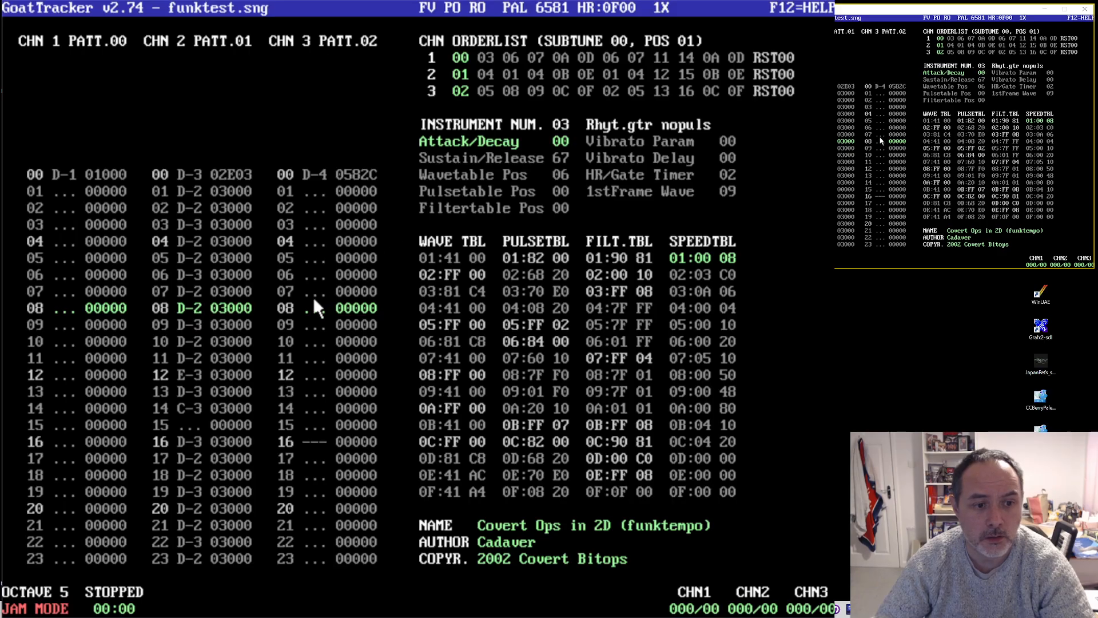
pyautogui.click(320, 292)
pyautogui.click(564, 124)
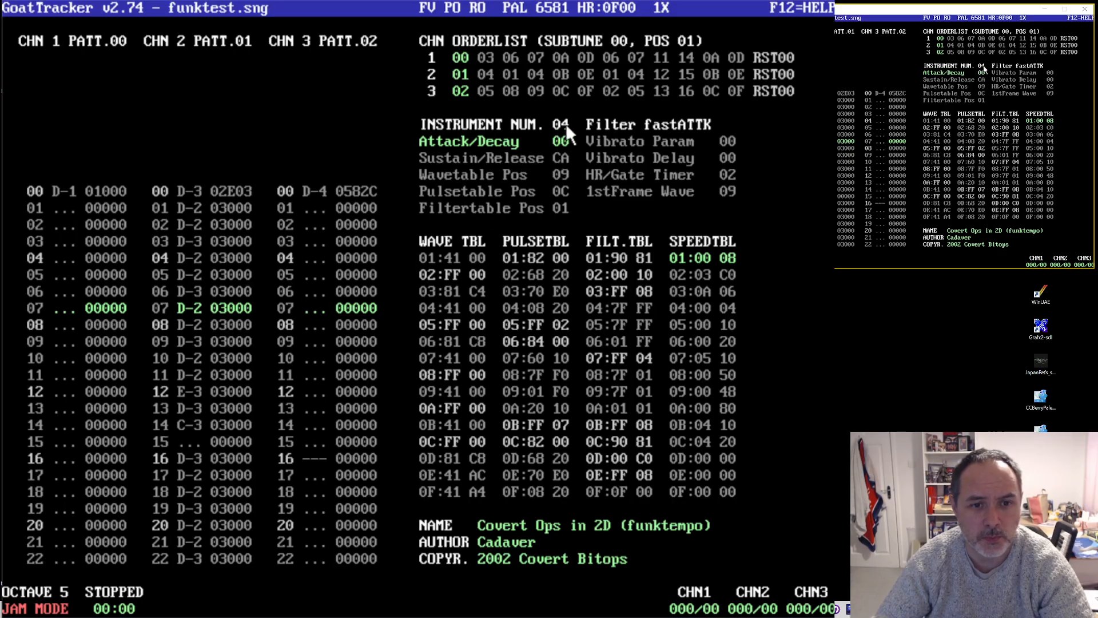
pyautogui.click(565, 124)
pyautogui.click(533, 308)
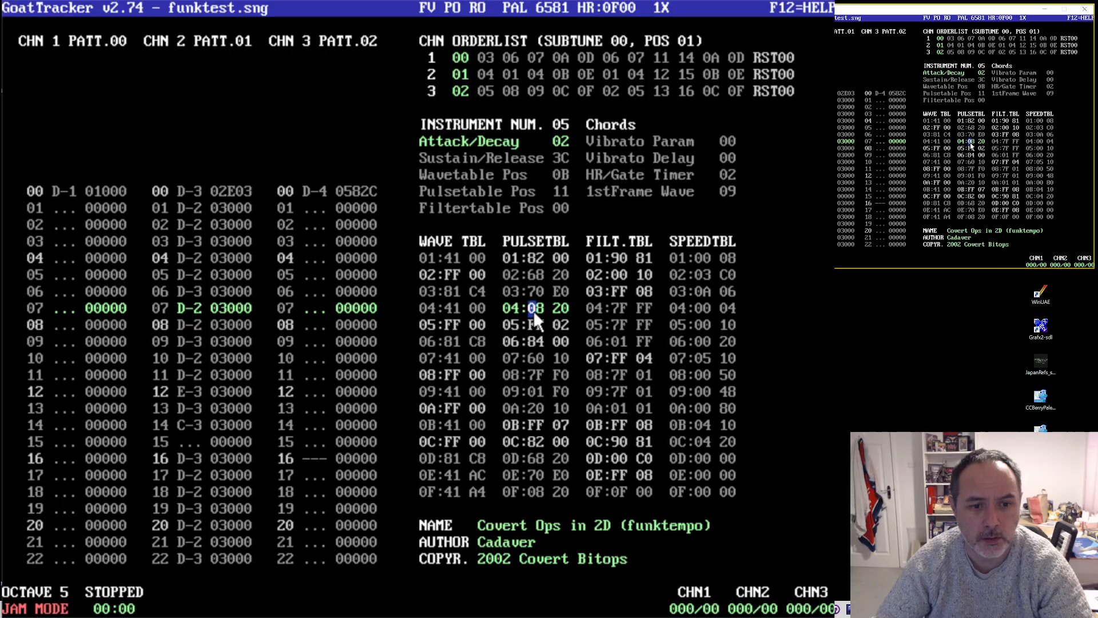
pyautogui.click(565, 119)
pyautogui.click(565, 119)
pyautogui.rightClick(565, 119)
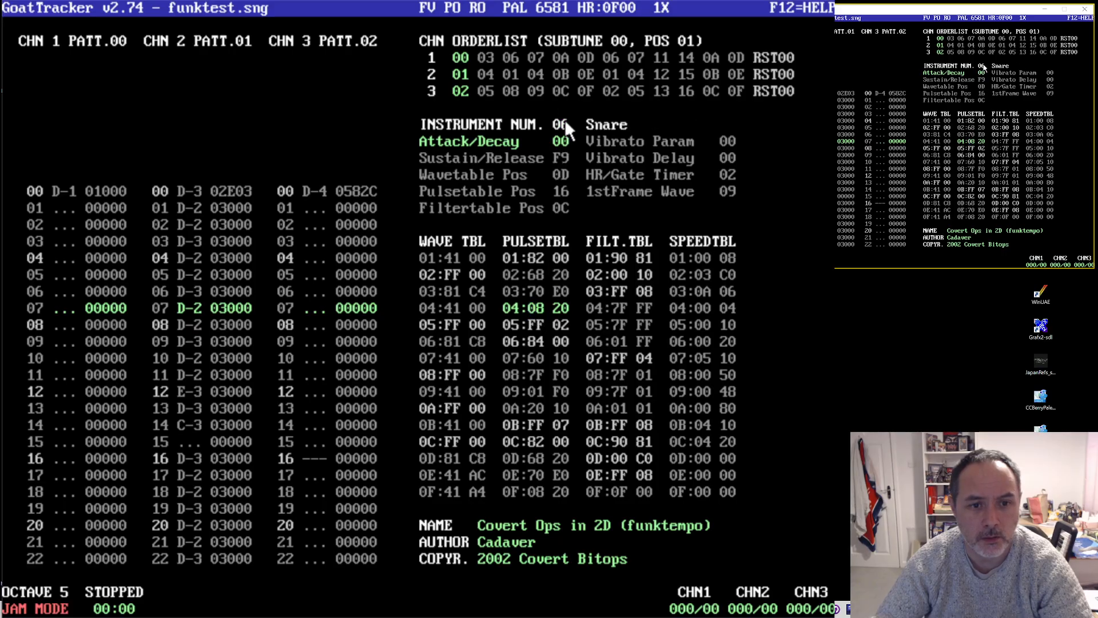
# - Save instrument 06 as Snare.ins in the GoatTracker_2.74\examples folder
pyautogui.click(319, 308)
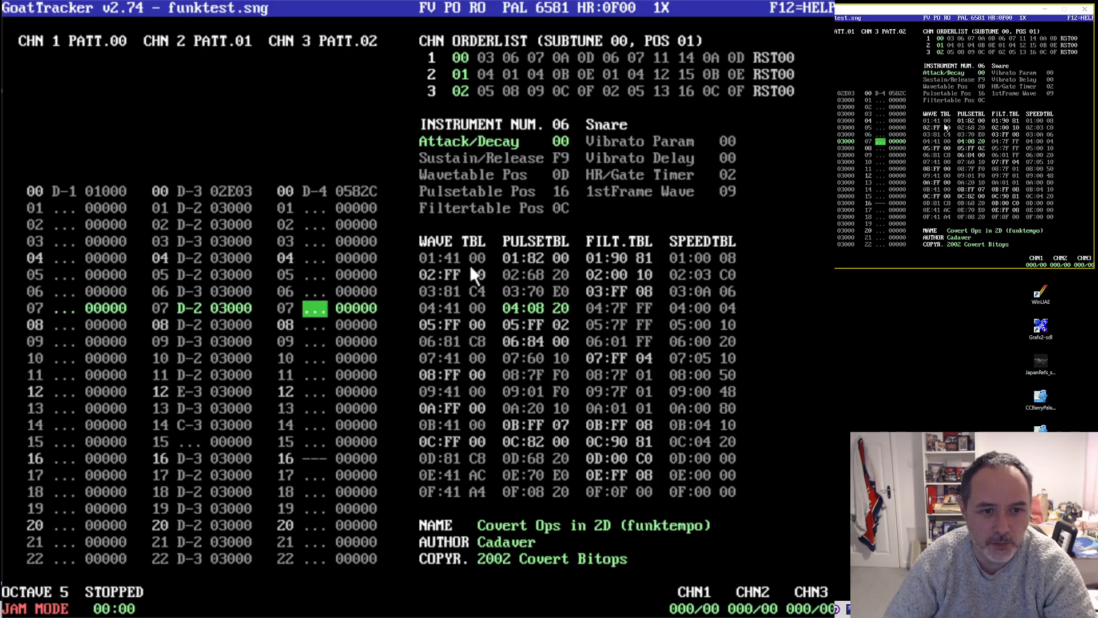
pyautogui.click(564, 152)
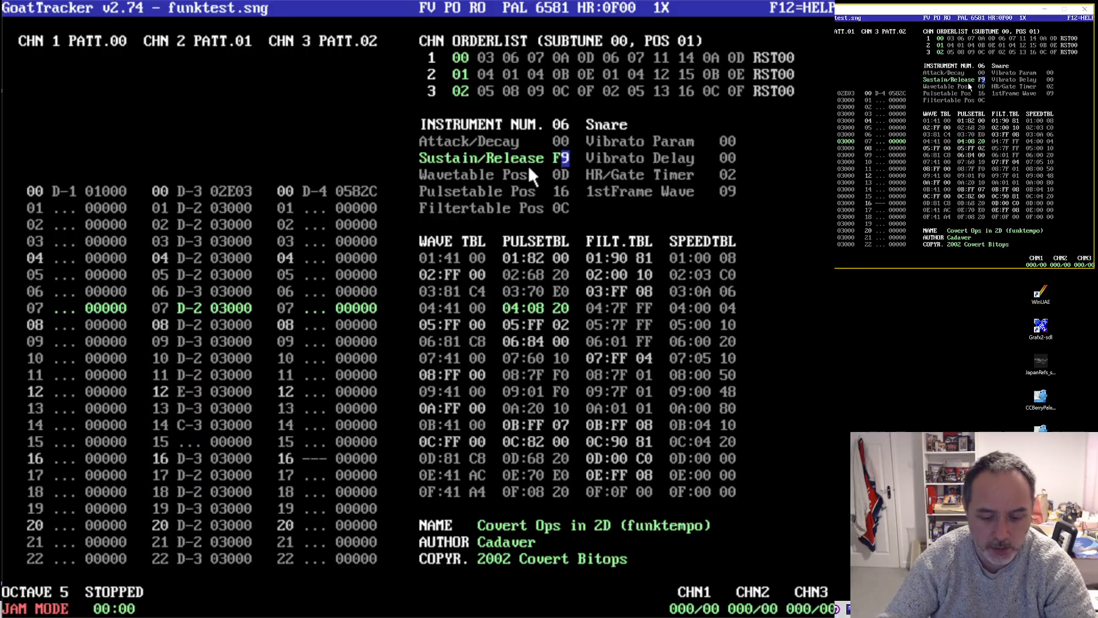
pyautogui.hotkey('shift', 'F11')
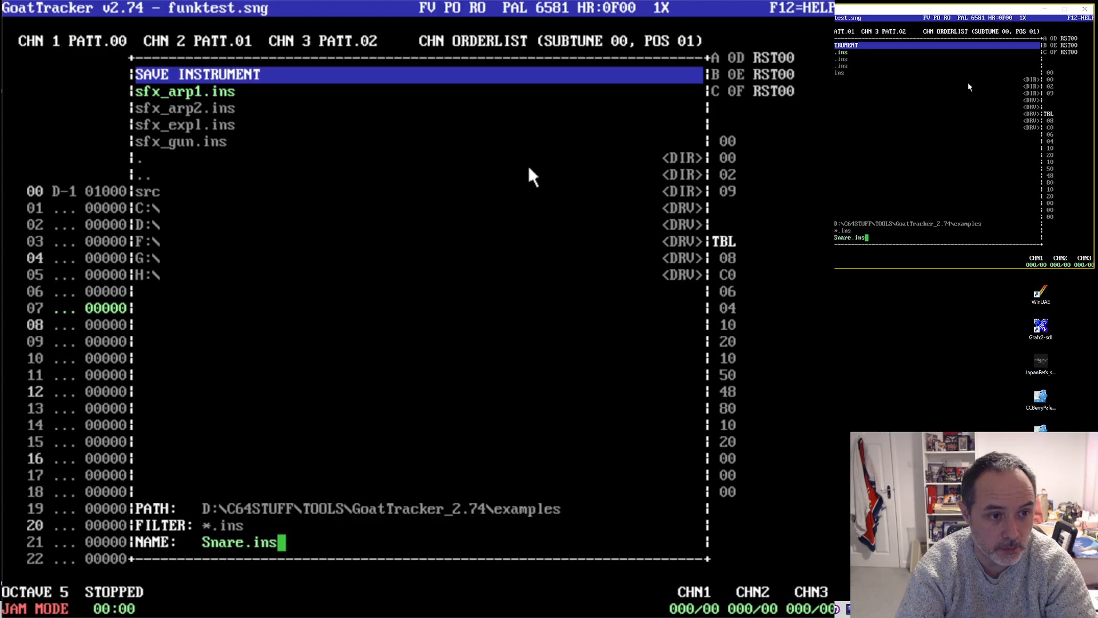
pyautogui.press('Return')
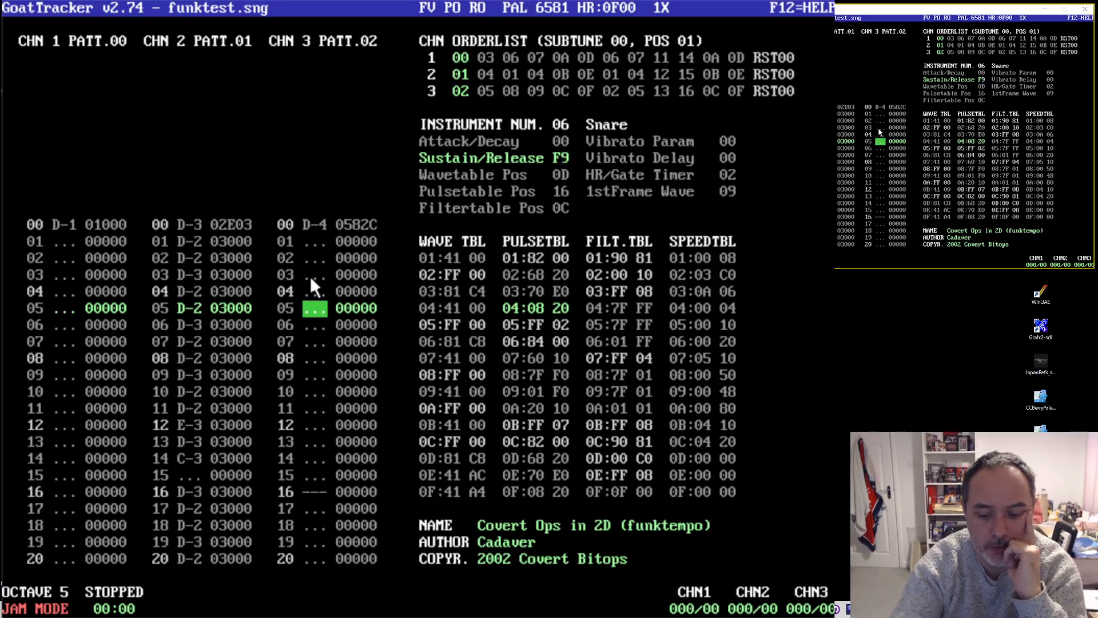
# - Load CityCatOriginal.sng from D:\MEGASTYLE\CITYCAT and switch to instrument 02
pyautogui.press('F11')
pyautogui.press('Return')
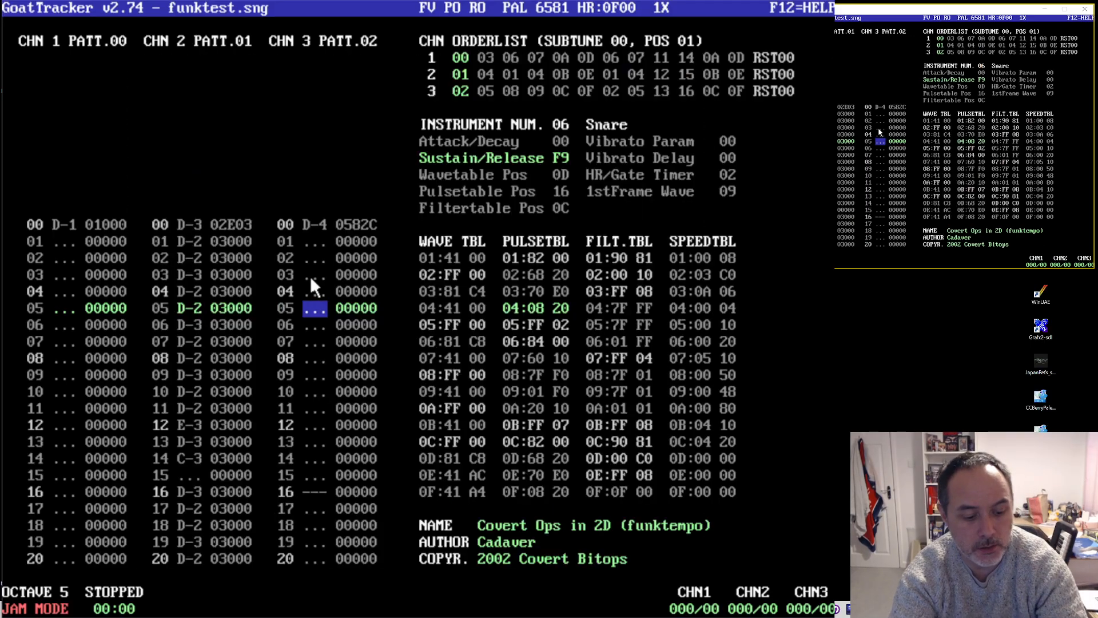
pyautogui.press('F10')
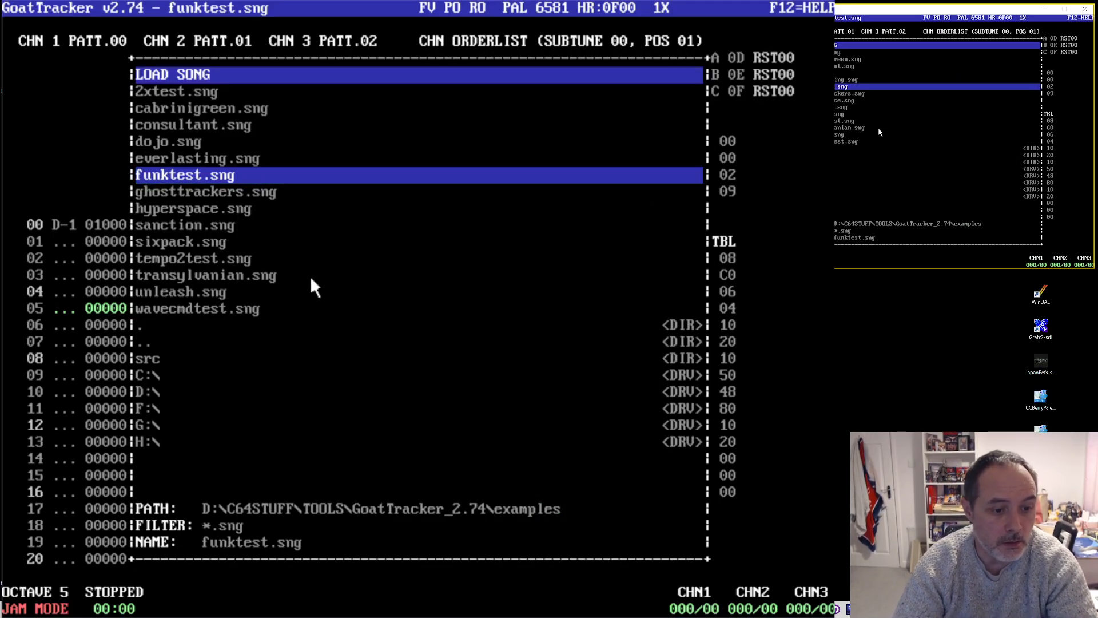
pyautogui.doubleClick(143, 392)
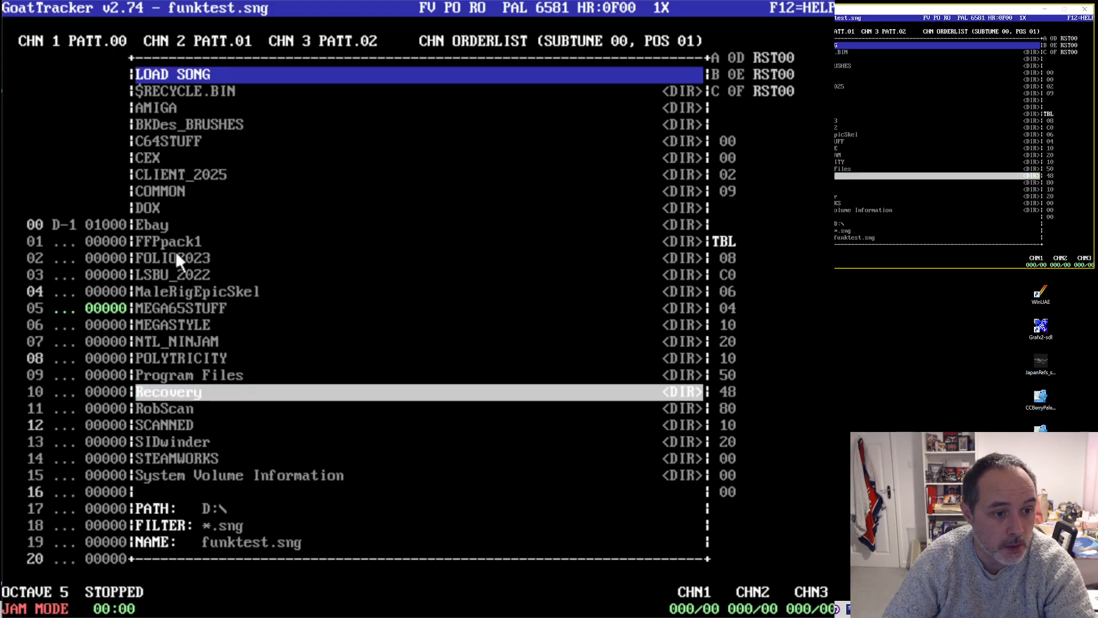
pyautogui.doubleClick(186, 322)
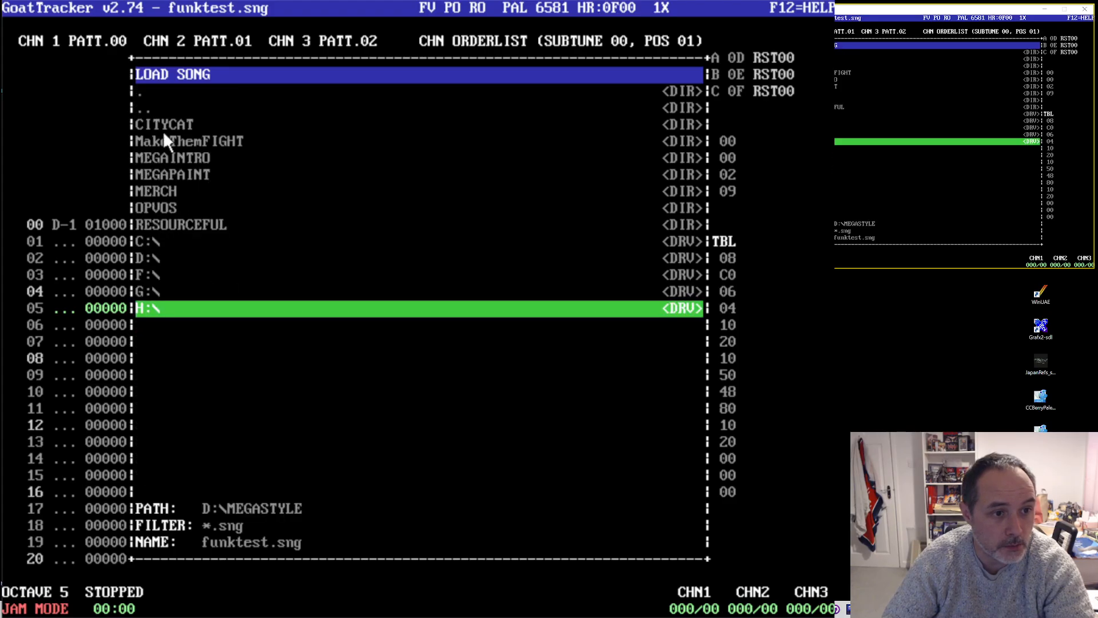
pyautogui.doubleClick(167, 119)
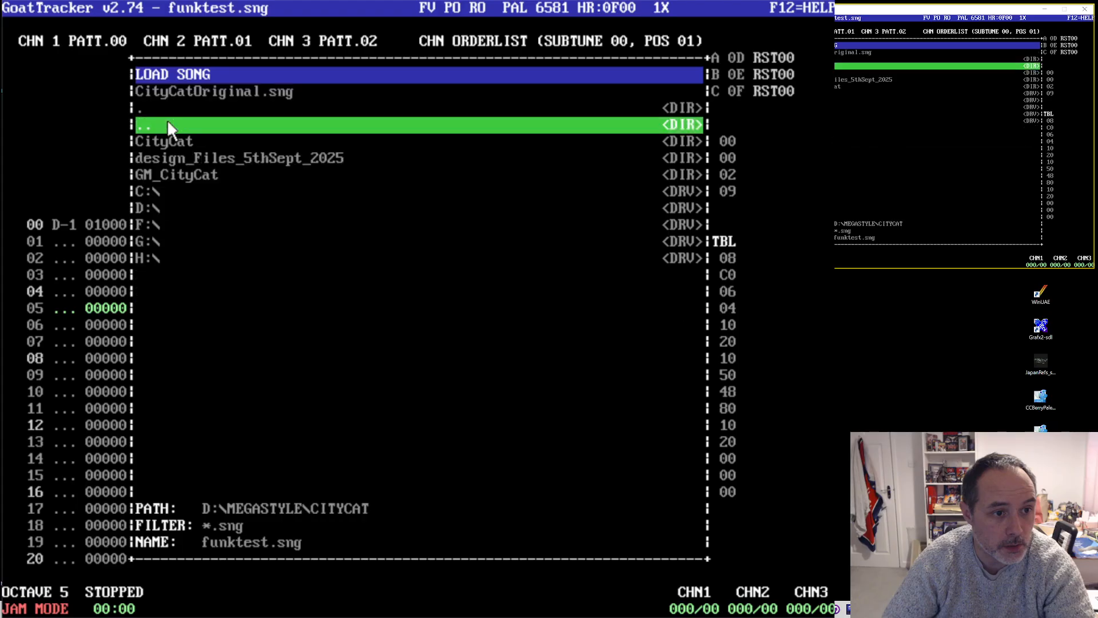
pyautogui.doubleClick(197, 91)
pyautogui.click(563, 123)
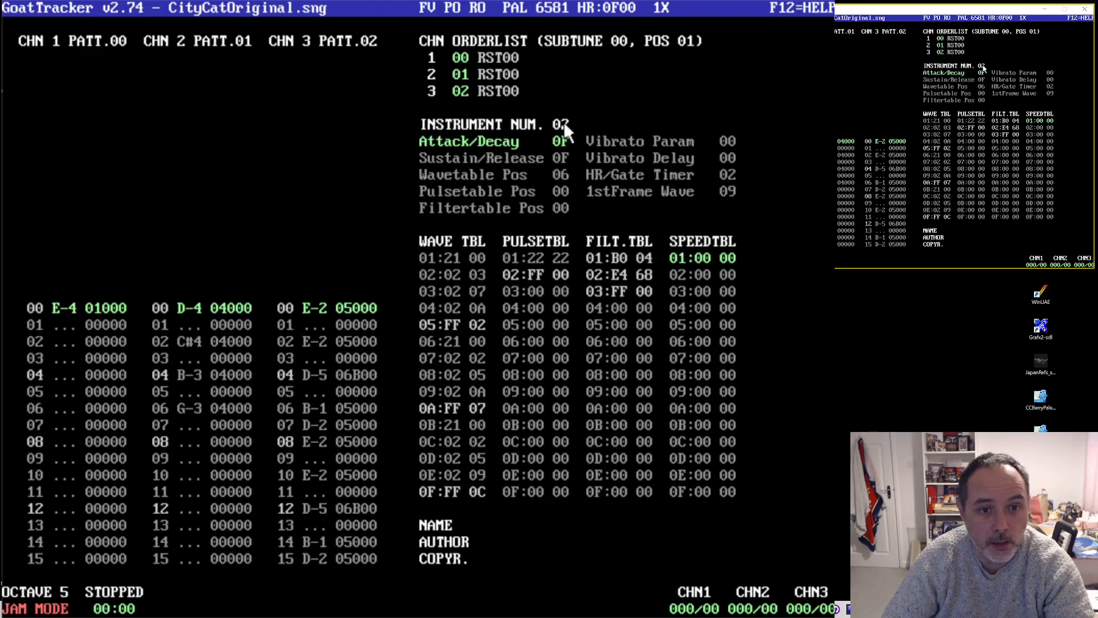
# - Switch to the empty instrument 07
pyautogui.click(564, 122)
pyautogui.click(566, 122)
pyautogui.click(566, 122)
pyautogui.click(565, 123)
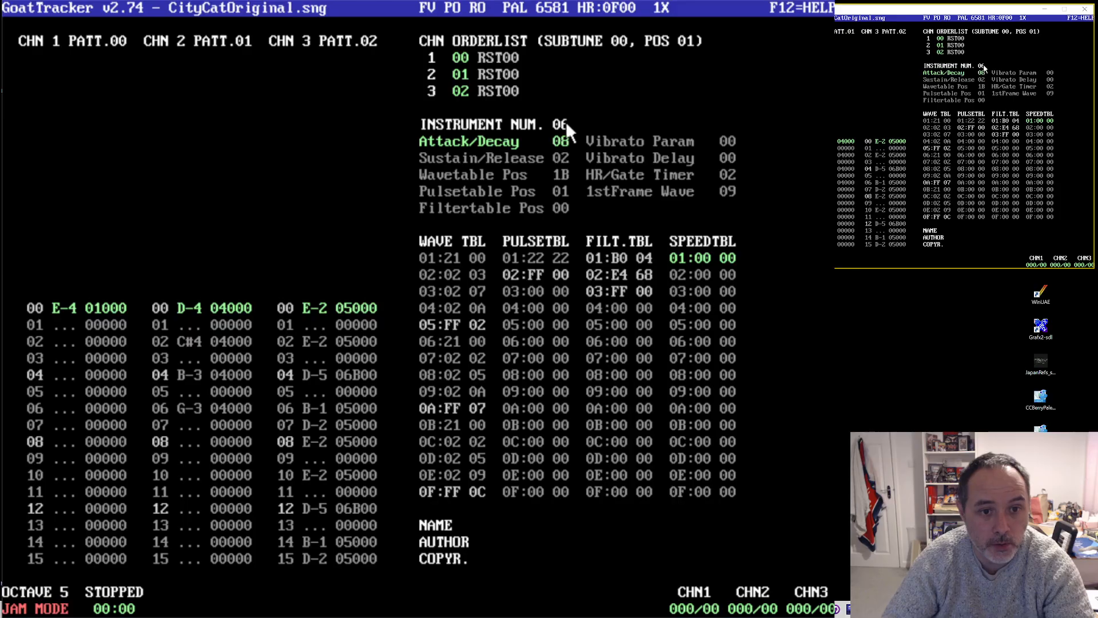
pyautogui.click(565, 122)
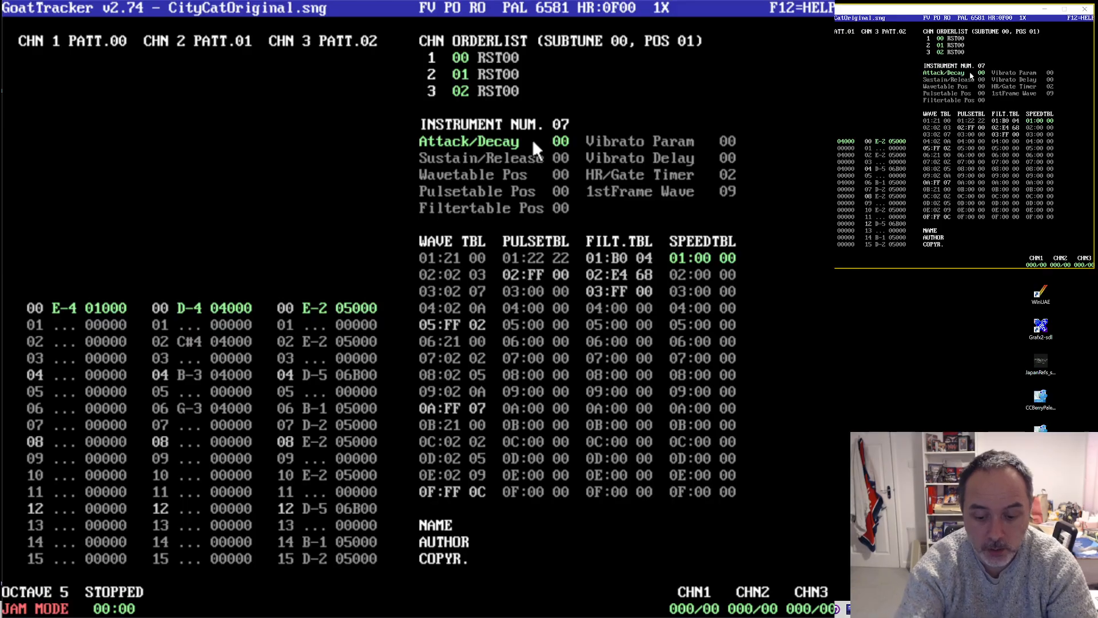
# - Save the song over CityCatOriginal.sng in D:\MEGASTYLE\CITYCAT and reload it
pyautogui.press('F11')
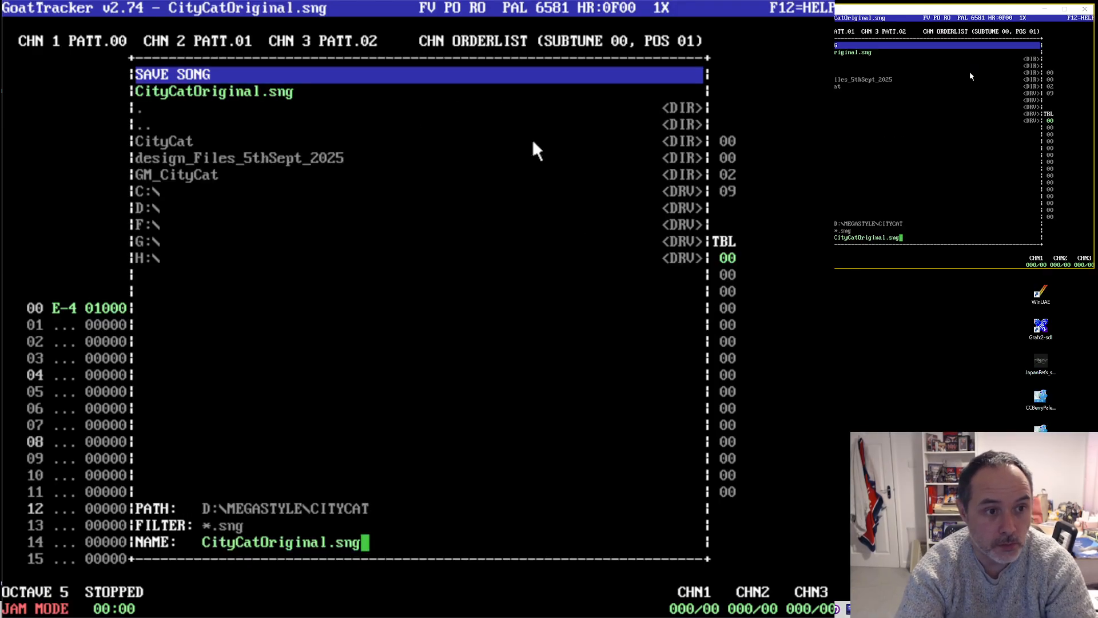
pyautogui.press('Return')
pyautogui.press('F10')
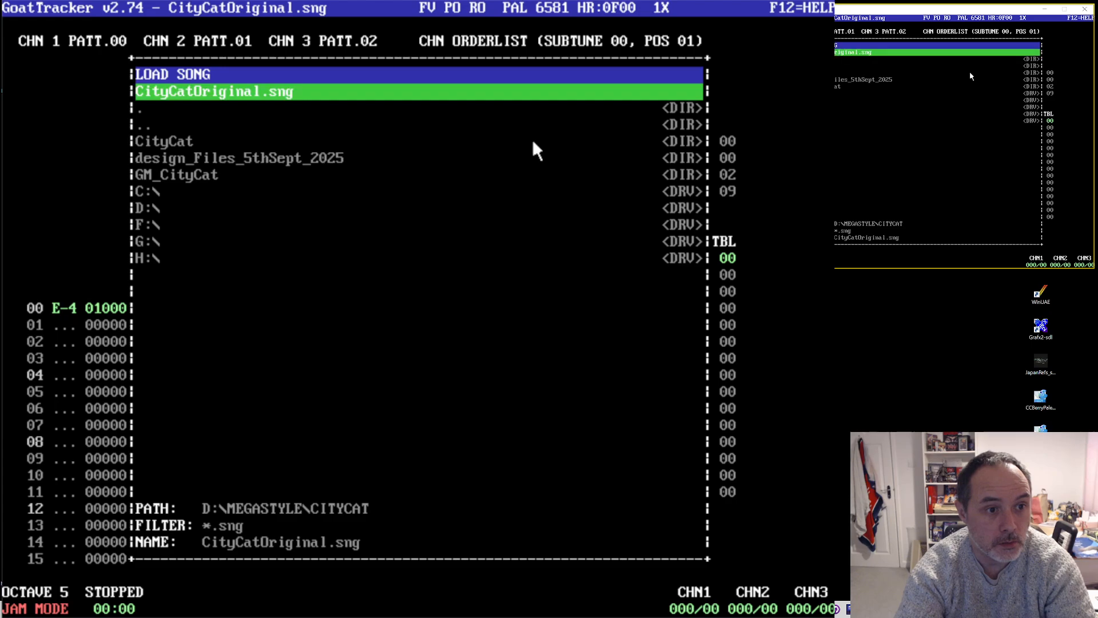
pyautogui.press('Return')
# - Load Snare.ins from the GoatTracker_2.74\examples folder into instrument 07
pyautogui.click(559, 157)
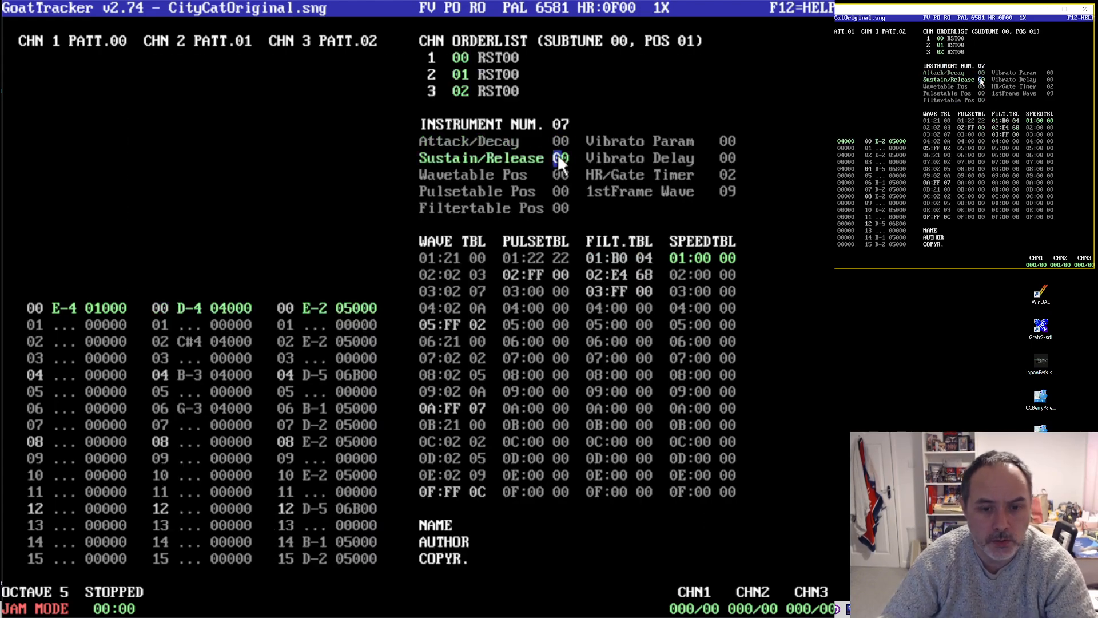
pyautogui.press('F10')
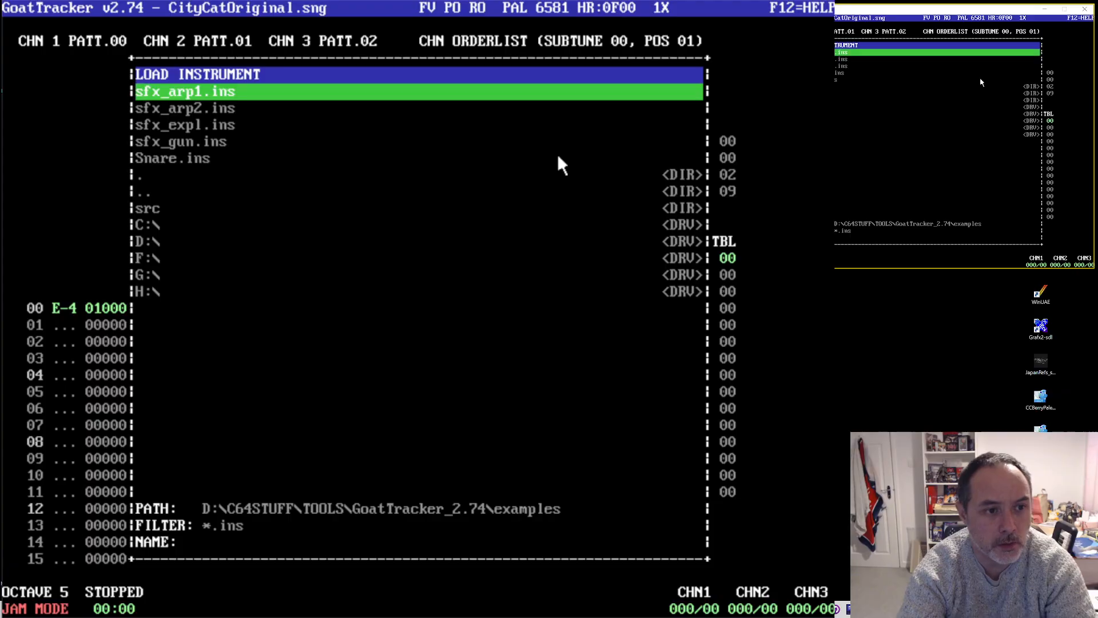
pyautogui.press('Down')
pyautogui.press('Down')
pyautogui.press('Down')
pyautogui.press('Escape')
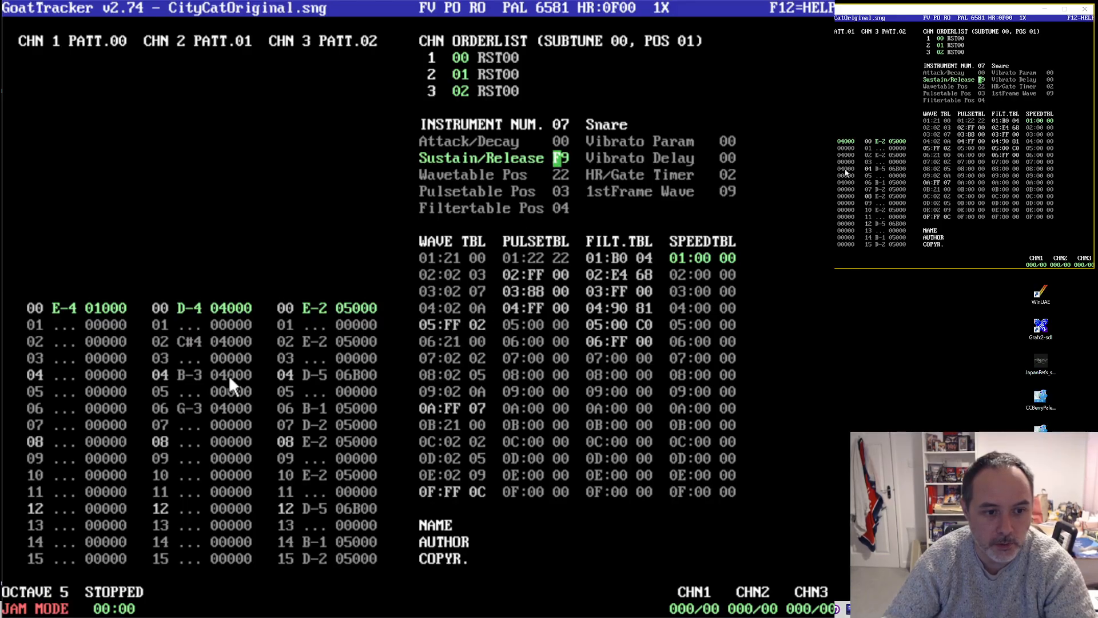
# - Play back the song from around row 04 of channel 2's pattern, and stop it
pyautogui.click(187, 378)
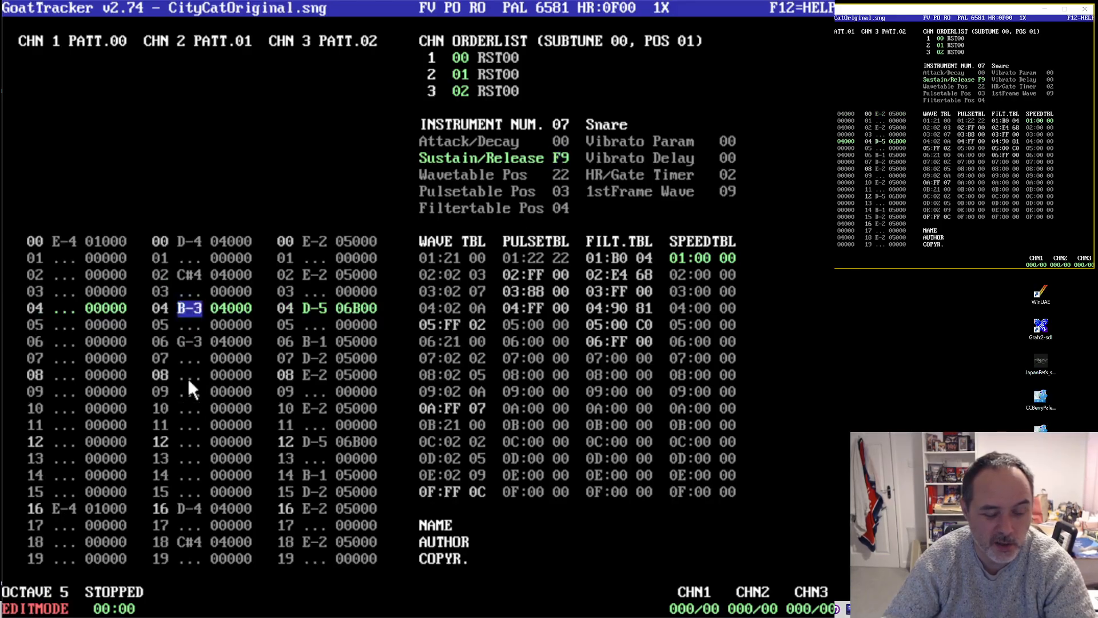
pyautogui.press('F2')
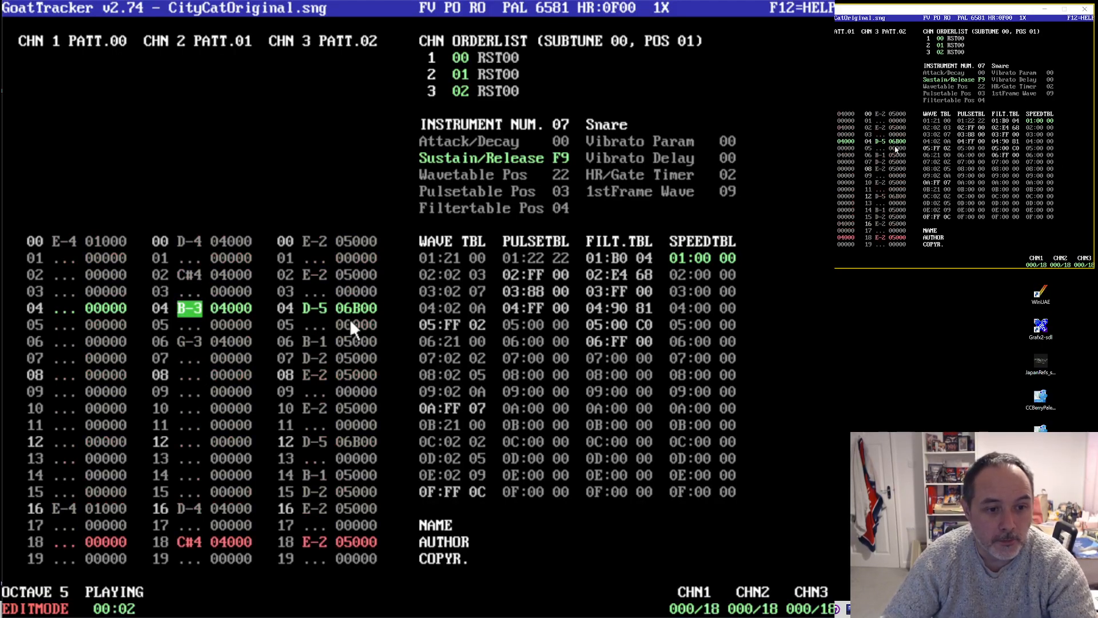
pyautogui.press('F4')
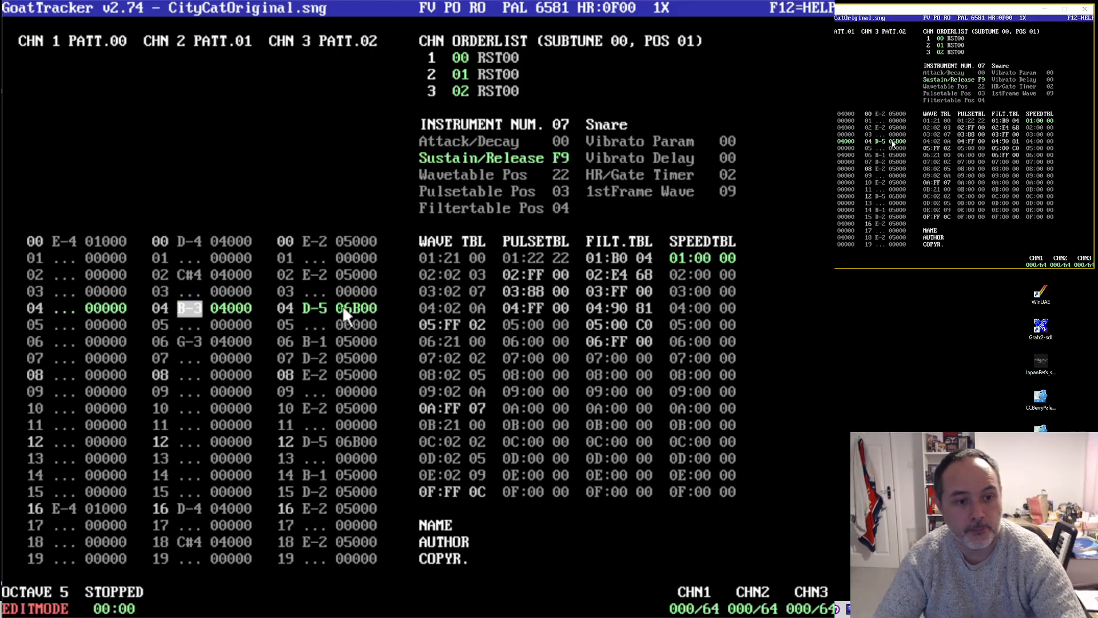
# - Replace the D-5 note on row 04 of channel 3 with G-6 on instrument 07, and play the song to check it
pyautogui.click(327, 308)
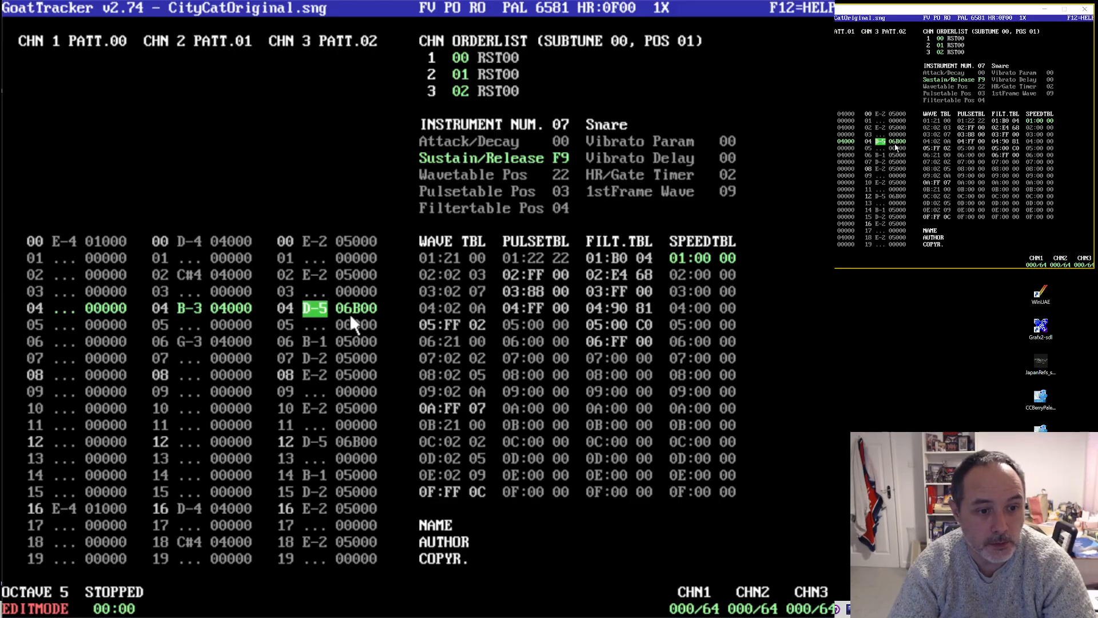
pyautogui.press('t')
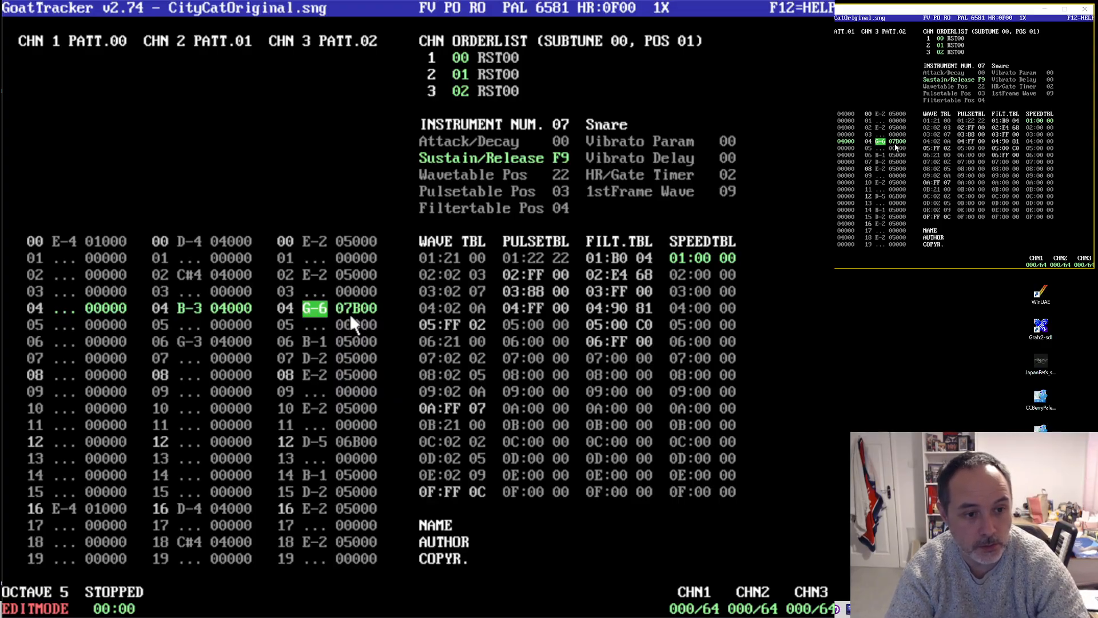
pyautogui.press('F1')
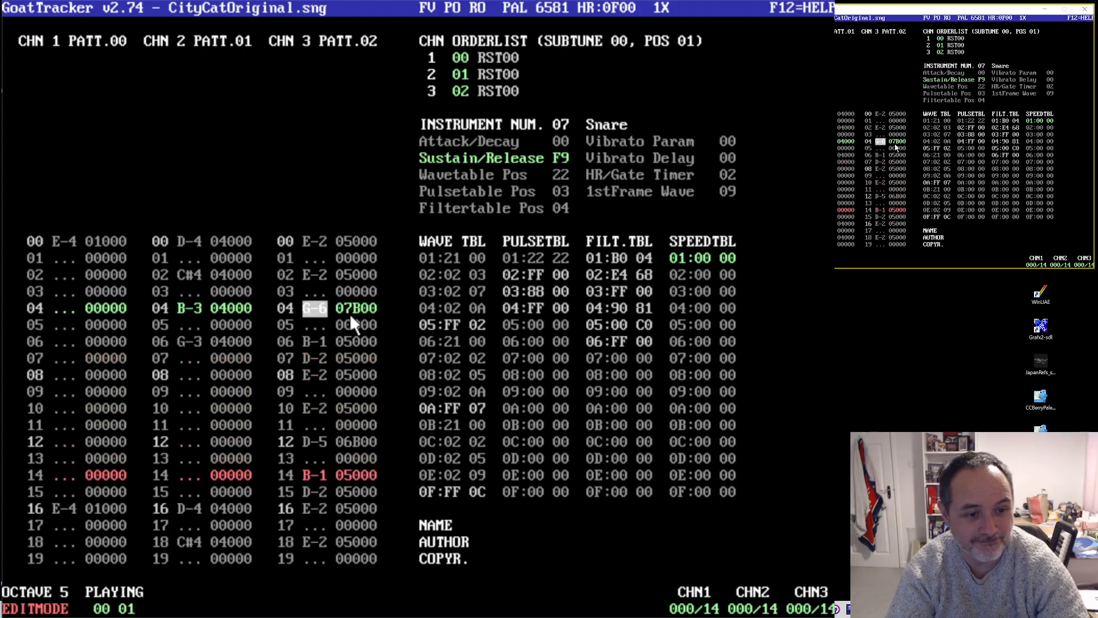
pyautogui.press('Down')
pyautogui.press('Down')
pyautogui.press('Down')
pyautogui.press('Down')
pyautogui.press('Down')
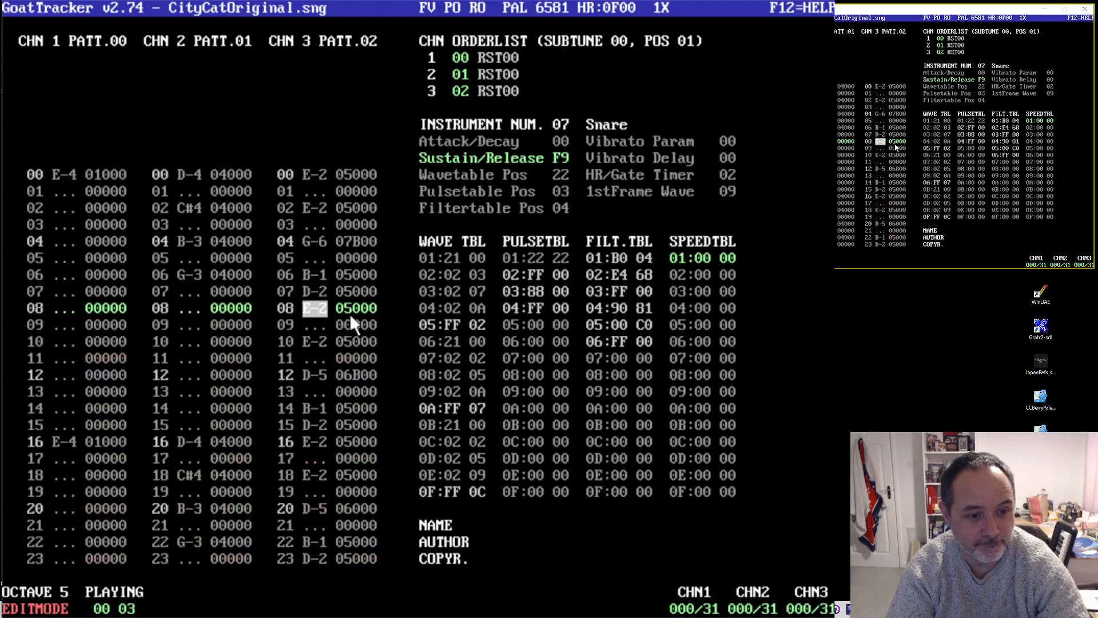
pyautogui.press('F4')
# - Replace the D-5 notes on rows 12 and 20 of channel 3 with G-6 on instrument 07
pyautogui.press('Down')
pyautogui.press('Down')
pyautogui.press('Down')
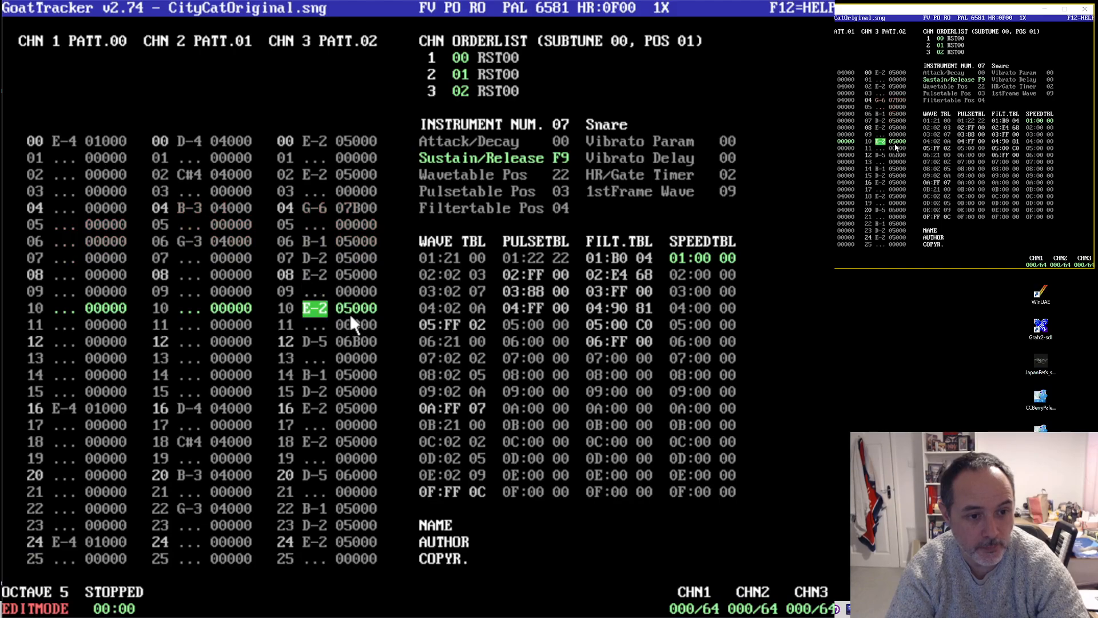
pyautogui.press('t')
pyautogui.press('Down')
pyautogui.press('Down')
pyautogui.press('Down')
pyautogui.press('Down')
pyautogui.press('Down')
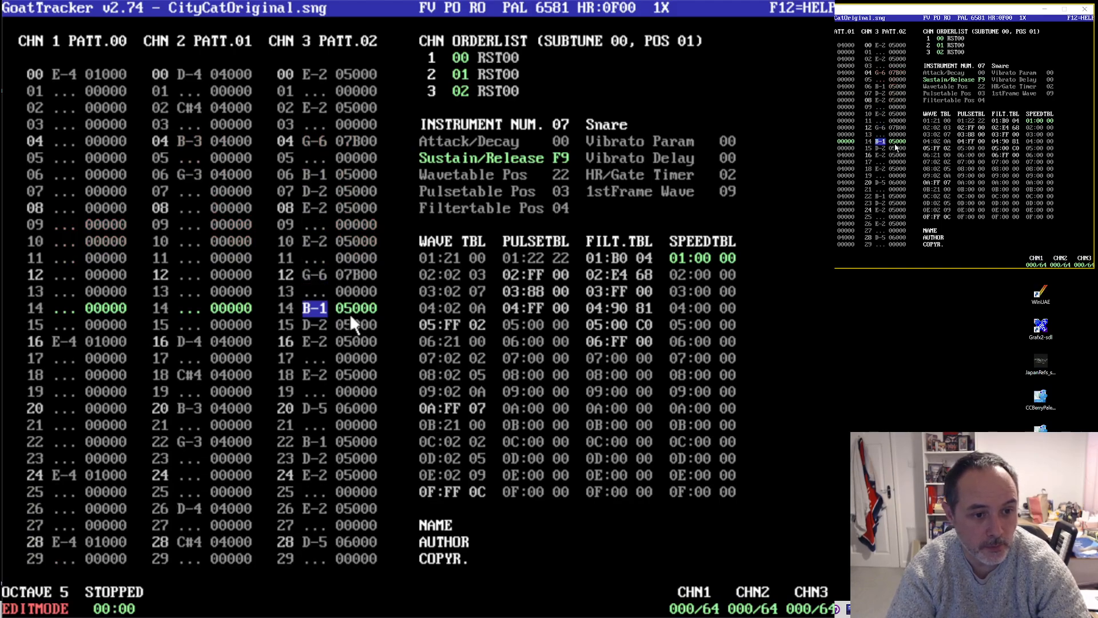
pyautogui.press('Down')
pyautogui.press('Down')
pyautogui.press('Down')
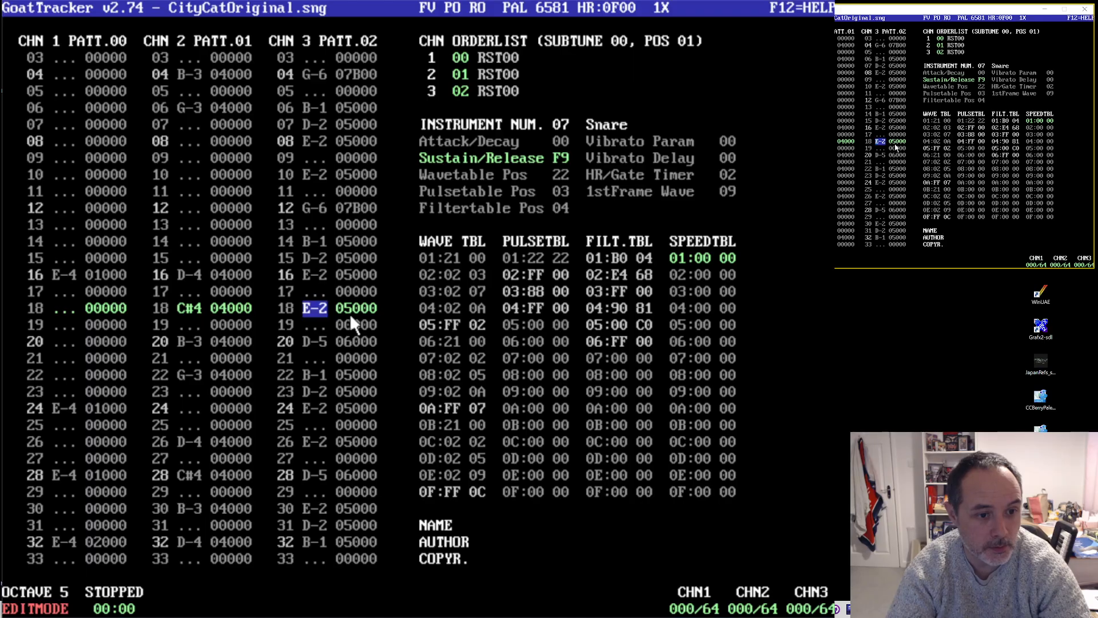
pyautogui.press('t')
# - Replace the D-5 notes on rows 28 and 36 of channel 3 with G-6 on instrument 07
pyautogui.press('Down')
pyautogui.press('Down')
pyautogui.press('Down')
pyautogui.press('Down')
pyautogui.press('Down')
pyautogui.press('Down')
pyautogui.press('Down')
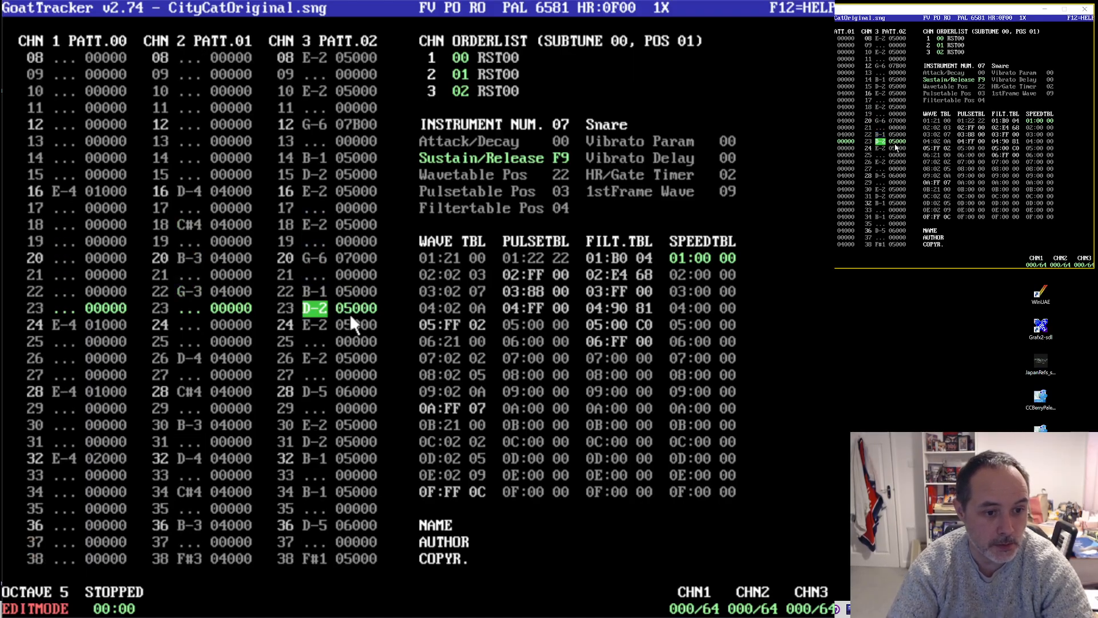
pyautogui.press('Down')
pyautogui.press('t')
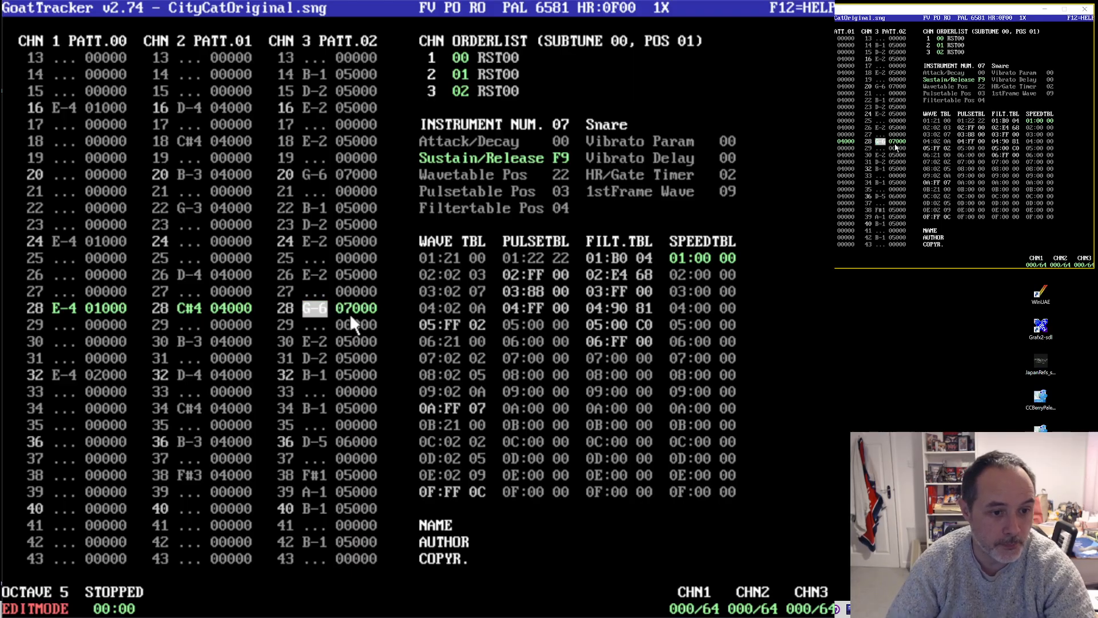
pyautogui.press('Down')
pyautogui.press('Down')
pyautogui.press('Down')
pyautogui.press('Down')
pyautogui.press('Down')
pyautogui.press('Down')
pyautogui.press('Down')
pyautogui.press('Down')
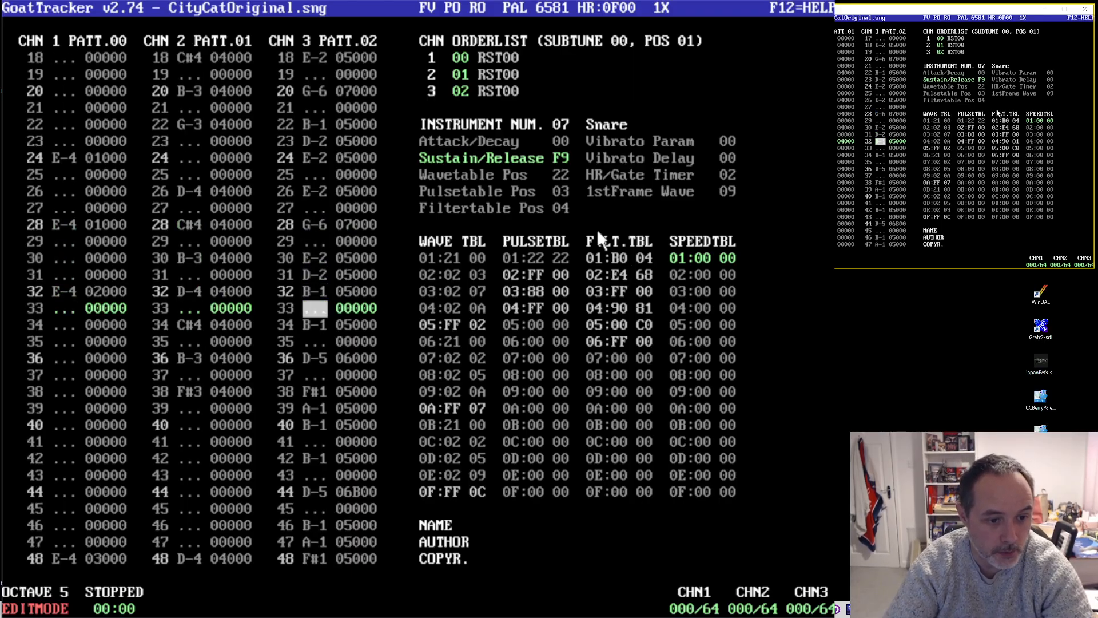
pyautogui.press('Down')
pyautogui.press('Down')
pyautogui.press('Down')
pyautogui.press('Down')
pyautogui.press('Down')
pyautogui.press('Down')
pyautogui.press('Down')
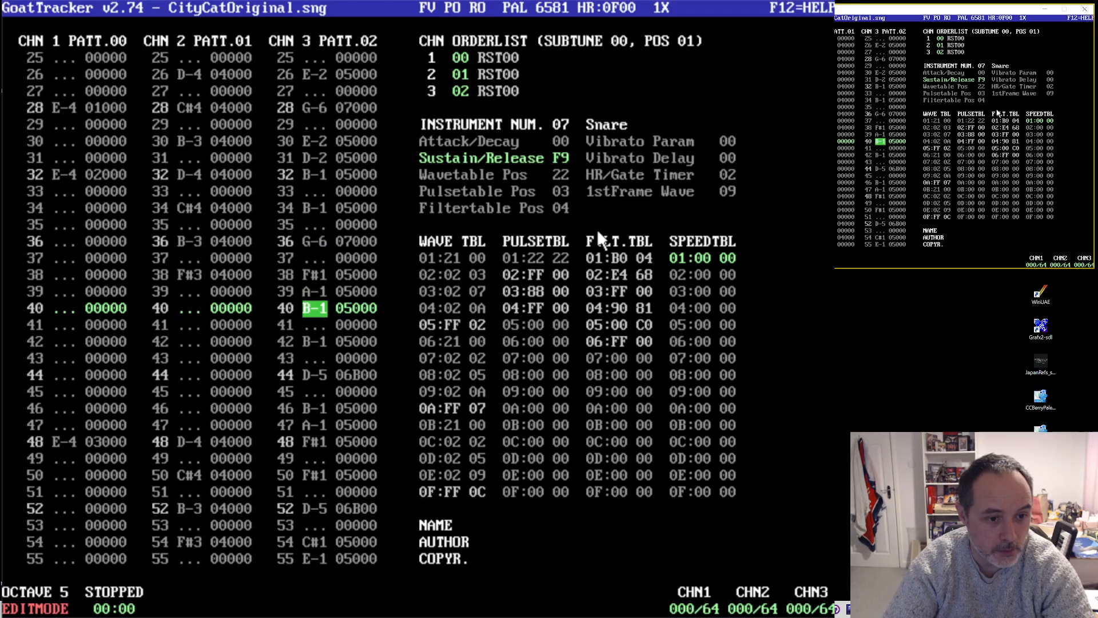
# - Replace the D-5 notes on rows 44, 52 and 60 of channel 3 with G-6 on instrument 07
pyautogui.press('t')
pyautogui.press('Down')
pyautogui.press('Down')
pyautogui.press('Down')
pyautogui.press('Down')
pyautogui.press('Down')
pyautogui.press('Down')
pyautogui.press('Down')
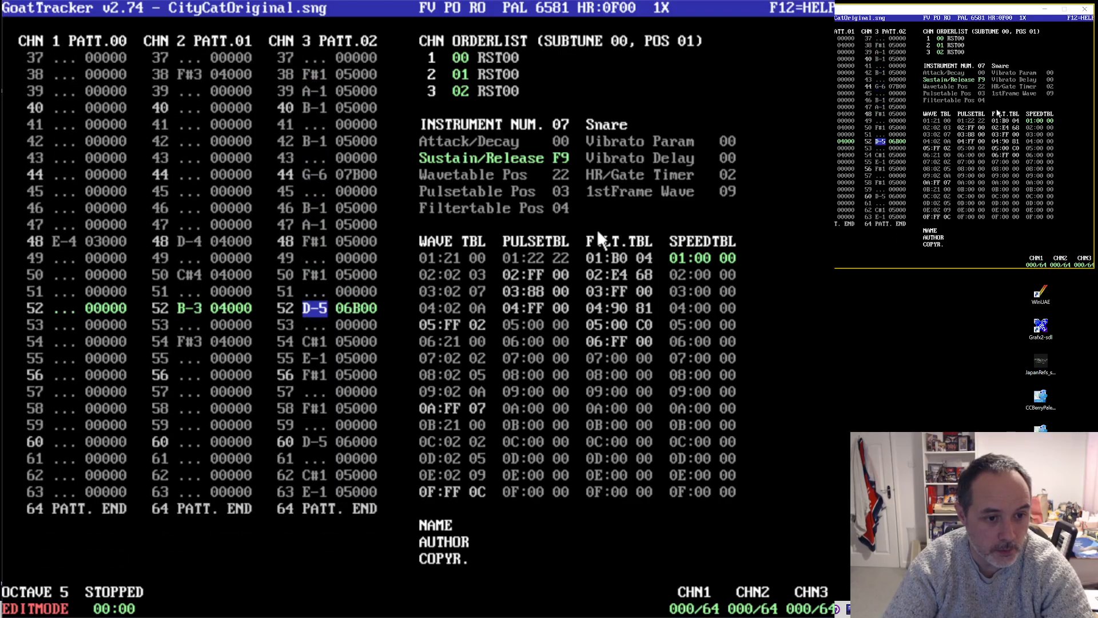
pyautogui.press('t')
pyautogui.press('Down')
pyautogui.press('Down')
pyautogui.press('Down')
pyautogui.press('Down')
pyautogui.press('Down')
pyautogui.press('Down')
pyautogui.press('Down')
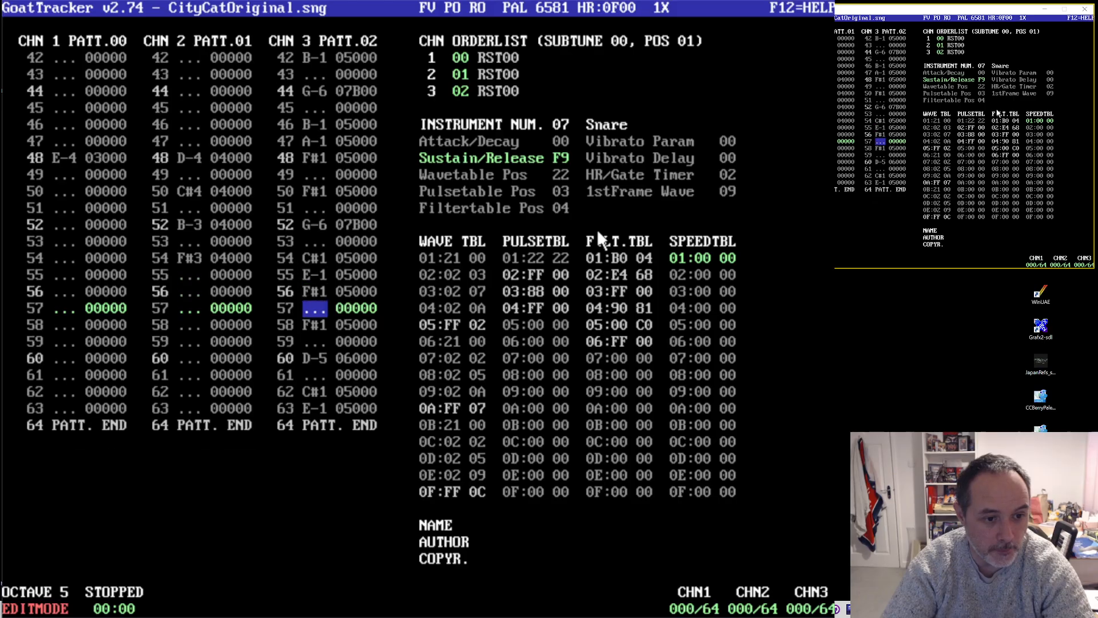
pyautogui.press('t')
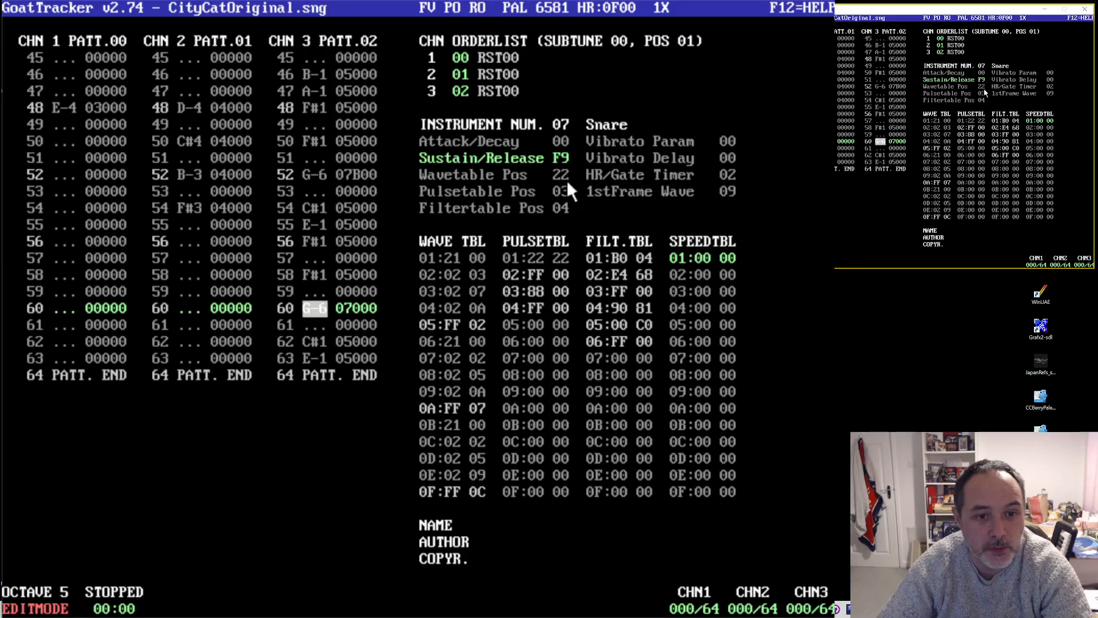
# - Examine the Snare instrument's wavetable entries from row 22 through row 27
pyautogui.click(448, 476)
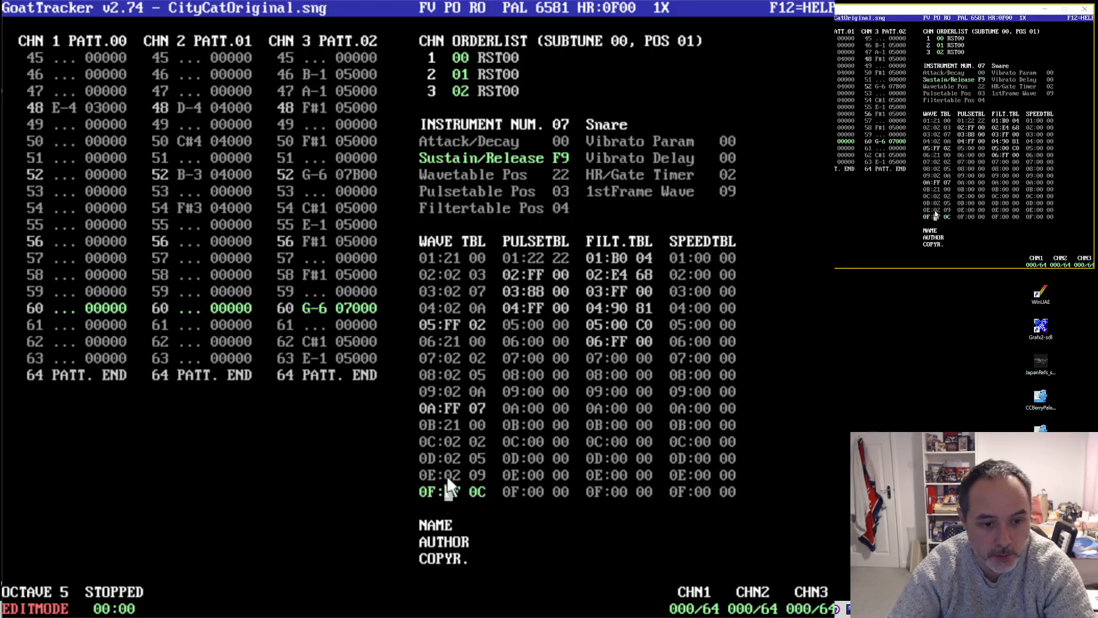
pyautogui.press('Down')
pyautogui.press('Down')
pyautogui.press('Down')
pyautogui.press('Down')
pyautogui.press('Down')
pyautogui.press('Down')
pyautogui.press('Down')
pyautogui.press('Down')
pyautogui.press('Down')
pyautogui.press('Down')
pyautogui.press('Down')
pyautogui.press('Down')
pyautogui.press('Down')
pyautogui.press('Down')
pyautogui.press('Down')
pyautogui.press('Down')
pyautogui.press('Down')
pyautogui.press('Down')
pyautogui.press('Down')
pyautogui.press('Down')
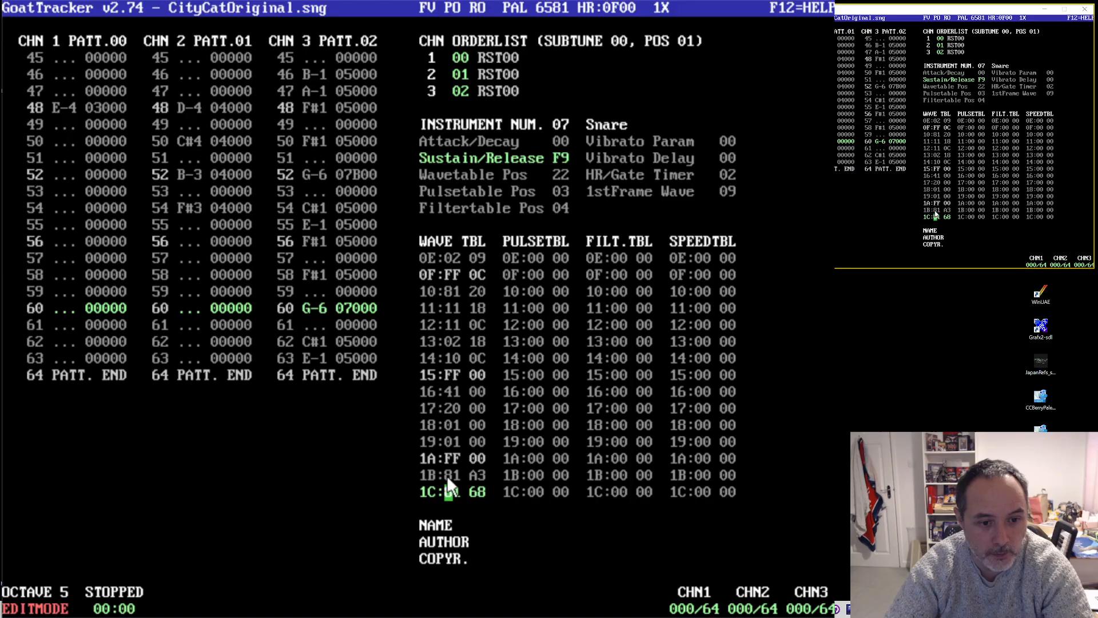
pyautogui.press('Down')
pyautogui.press('Down')
pyautogui.press('Down')
pyautogui.press('Down')
pyautogui.press('Down')
pyautogui.press('Down')
pyautogui.press('Down')
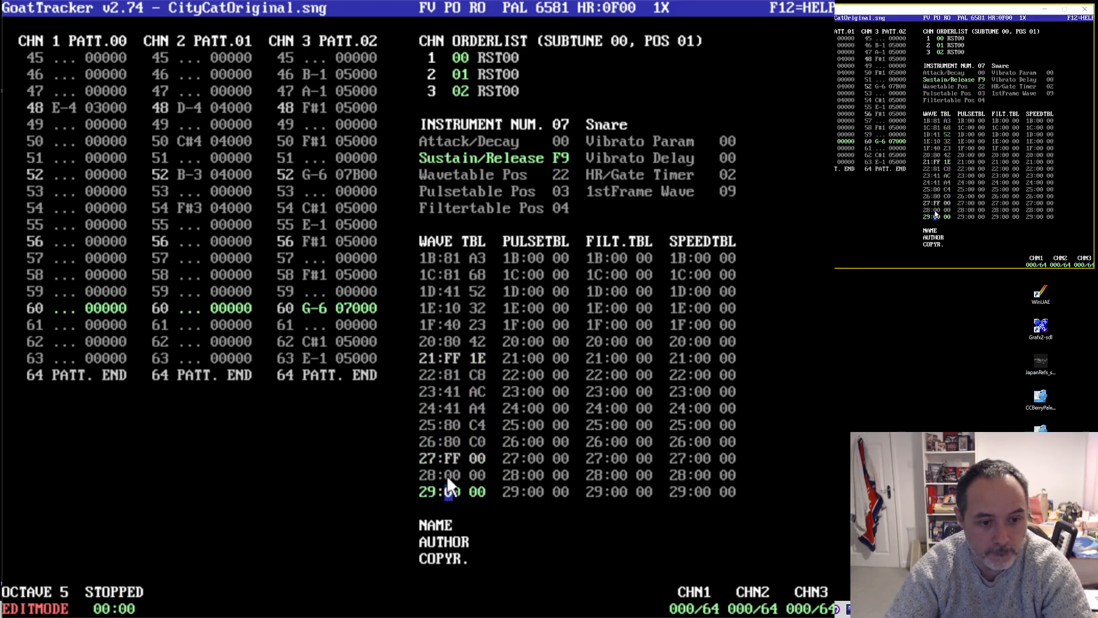
pyautogui.press('Up')
pyautogui.press('Up')
pyautogui.press('Up')
pyautogui.press('Up')
pyautogui.press('Up')
pyautogui.press('Up')
pyautogui.press('Up')
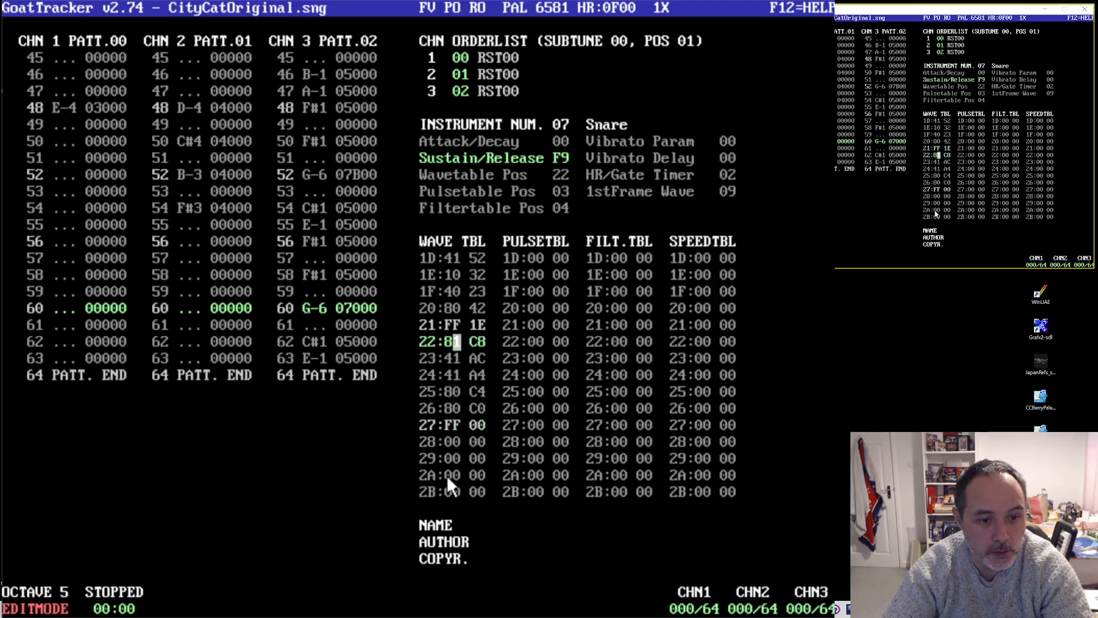
pyautogui.press('Down')
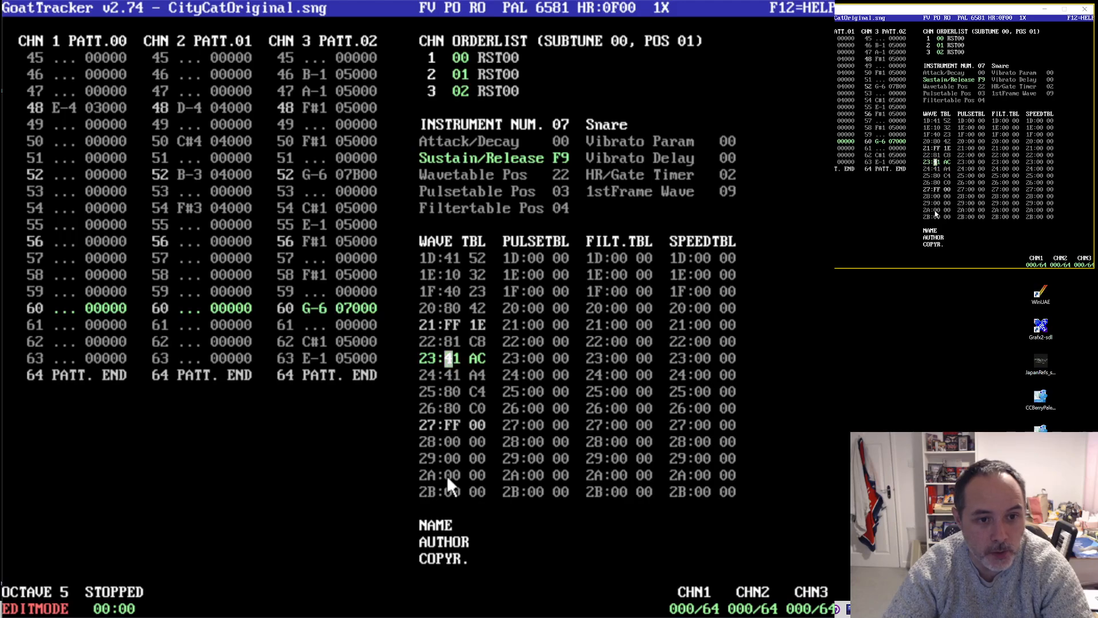
pyautogui.press('Down')
pyautogui.press('Down')
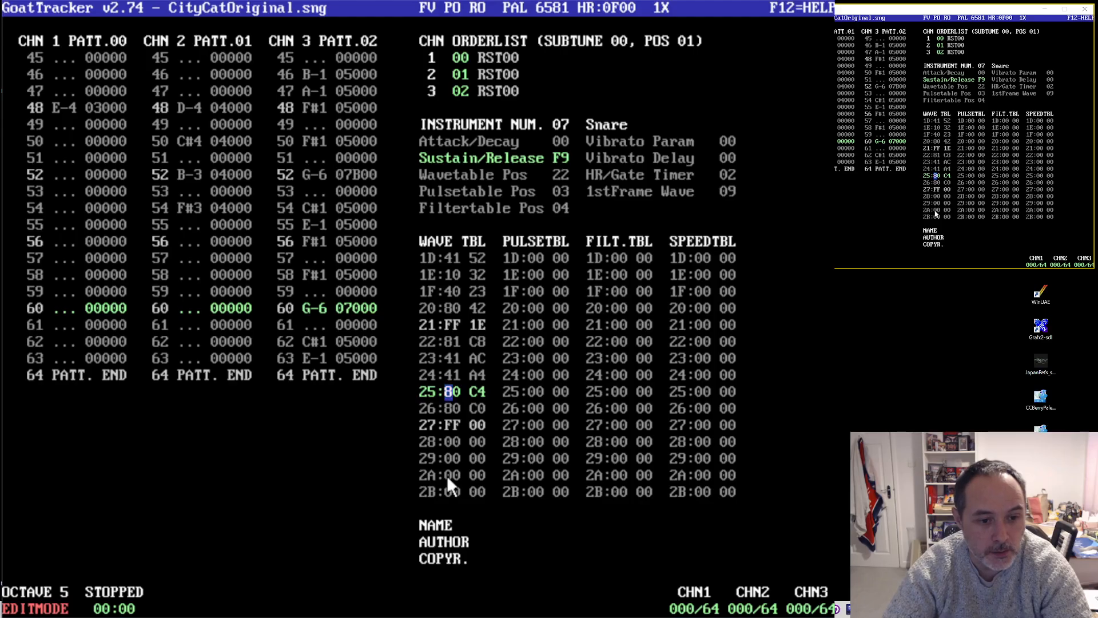
pyautogui.press('Down')
pyautogui.press('Down')
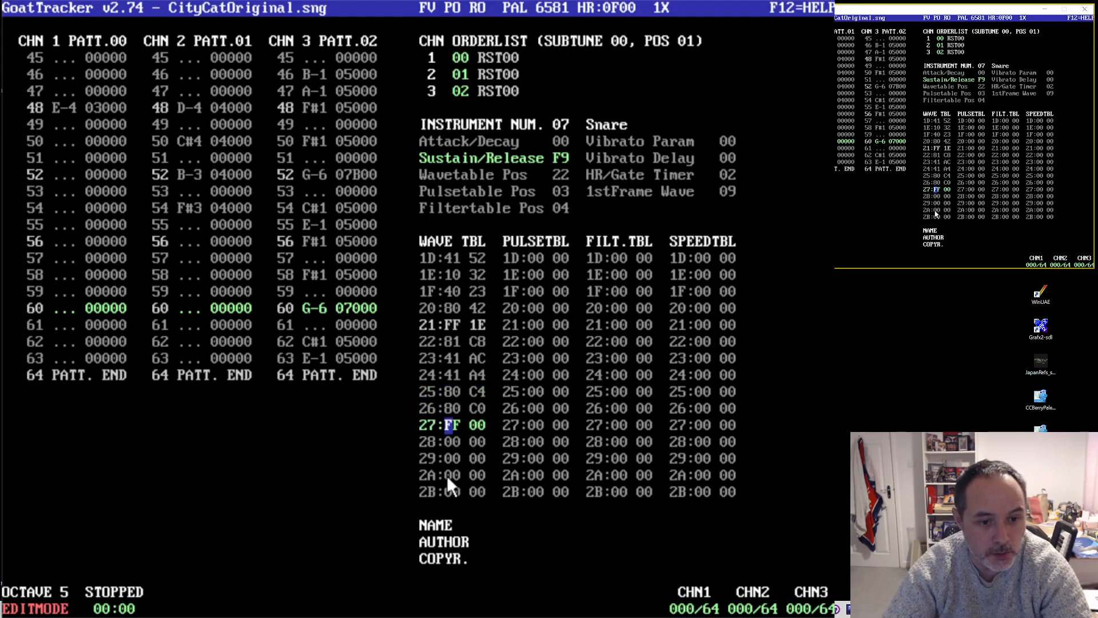
pyautogui.press('Right')
pyautogui.press('Right')
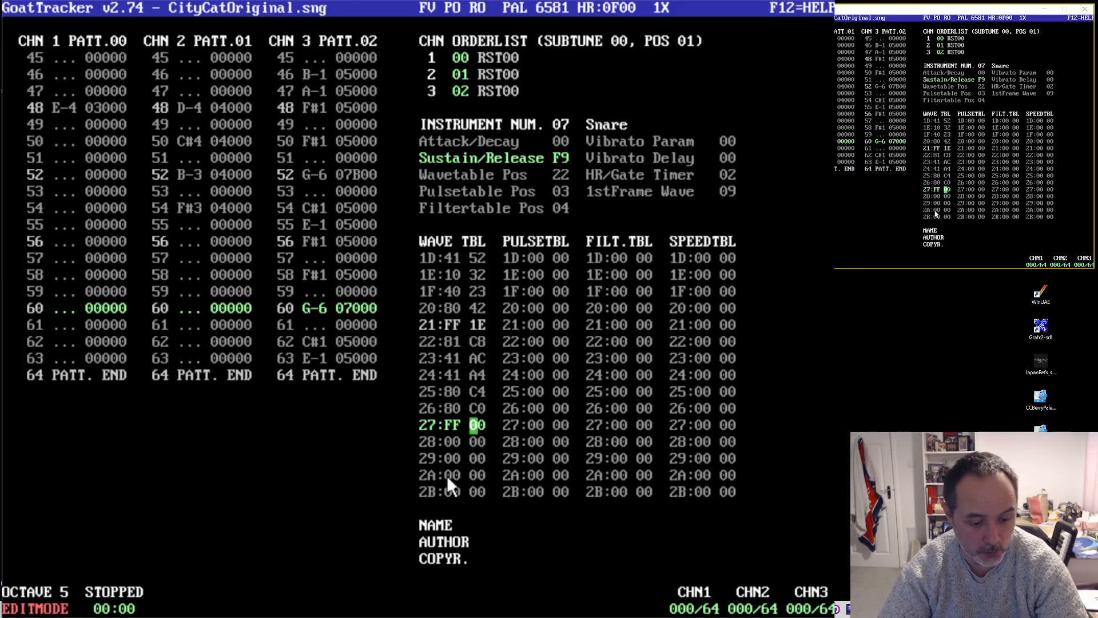
# - Play the song and set the Snare's wavetable row 23 value to 9C and row 24 value to B4
pyautogui.click(183, 309)
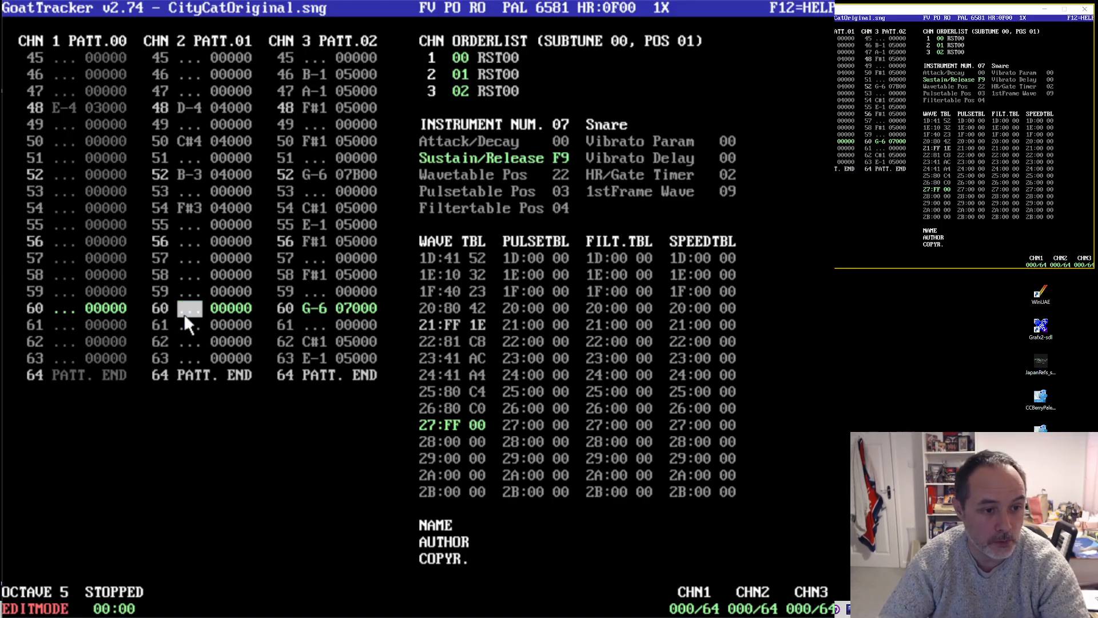
pyautogui.press('F1')
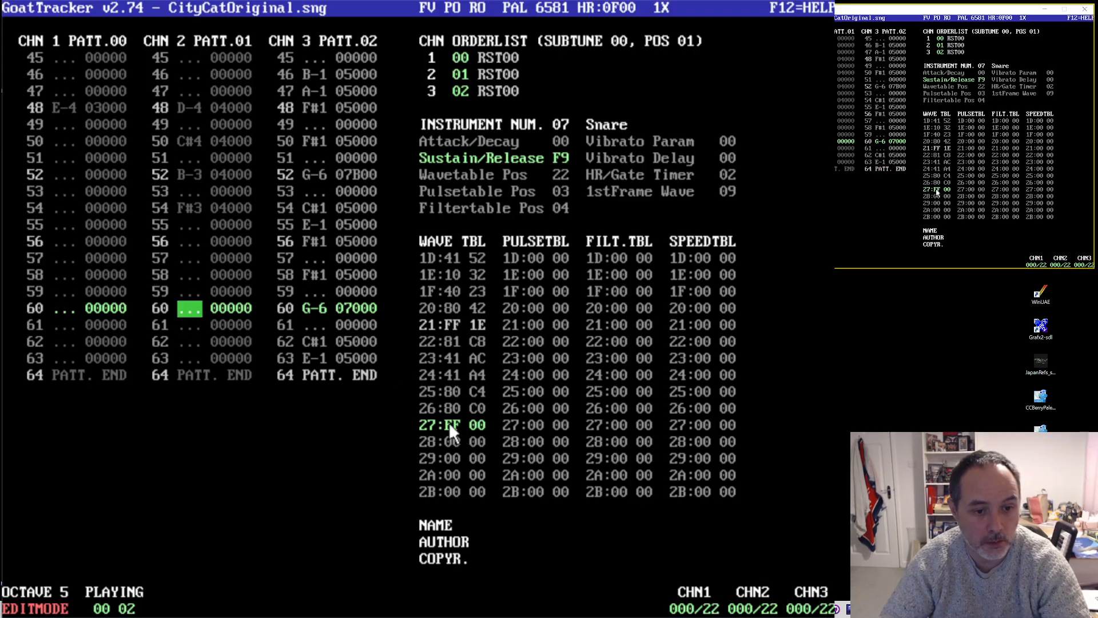
pyautogui.click(474, 357)
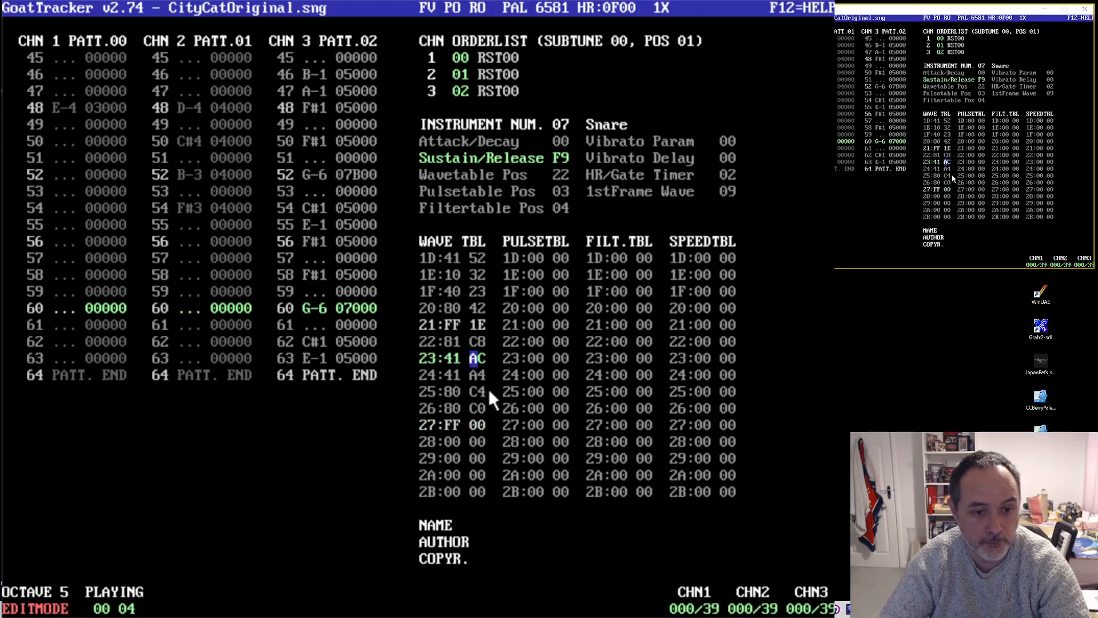
pyautogui.write('9C')
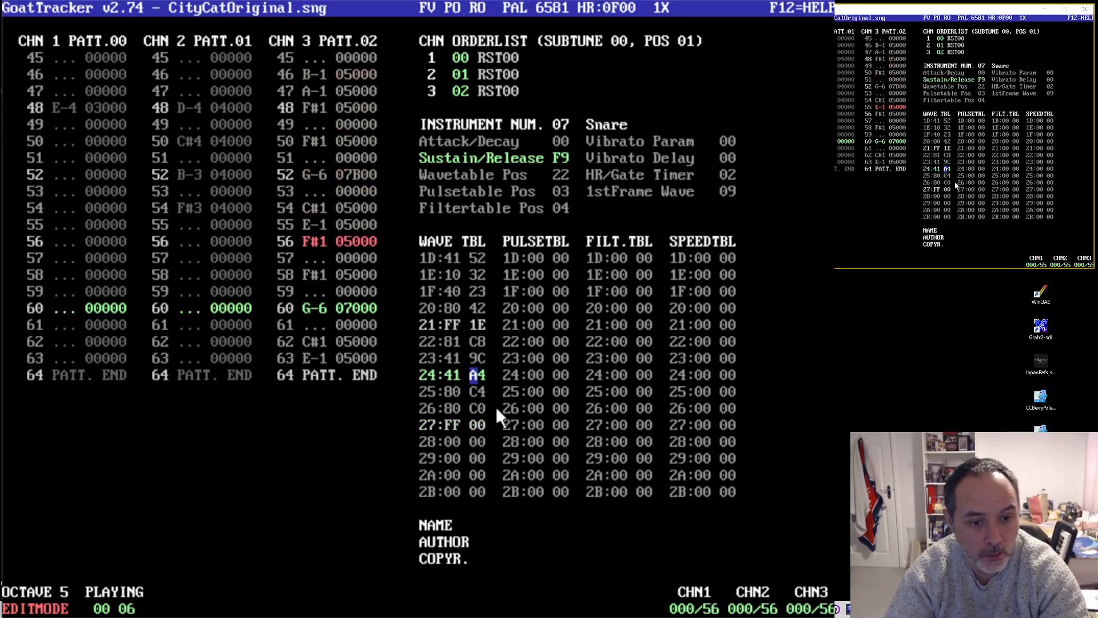
pyautogui.write('4')
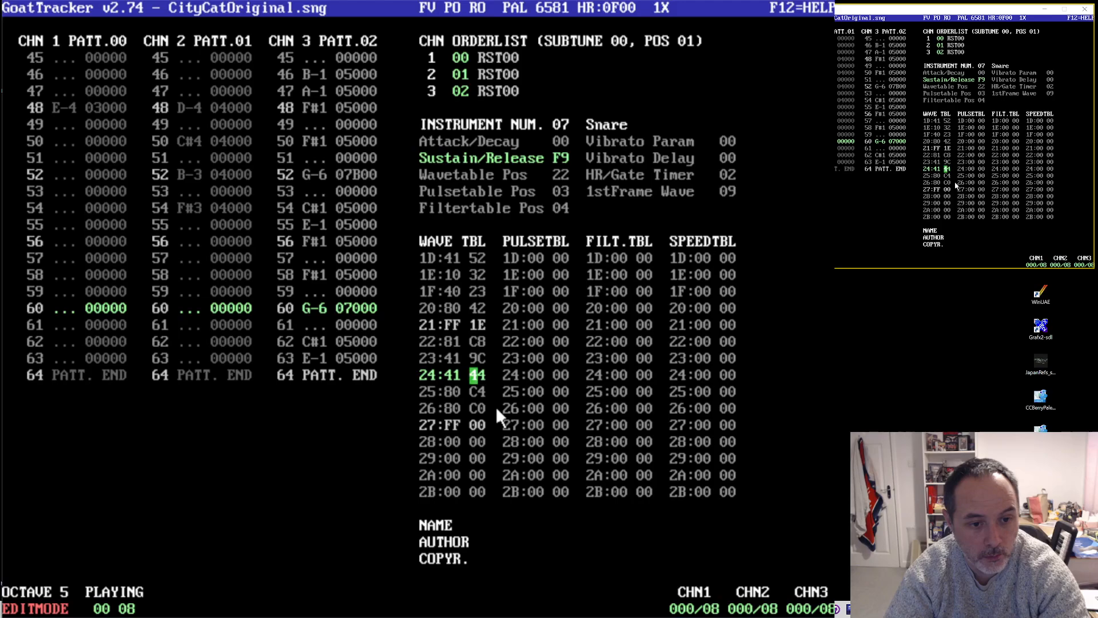
pyautogui.write('B')
pyautogui.press('Up')
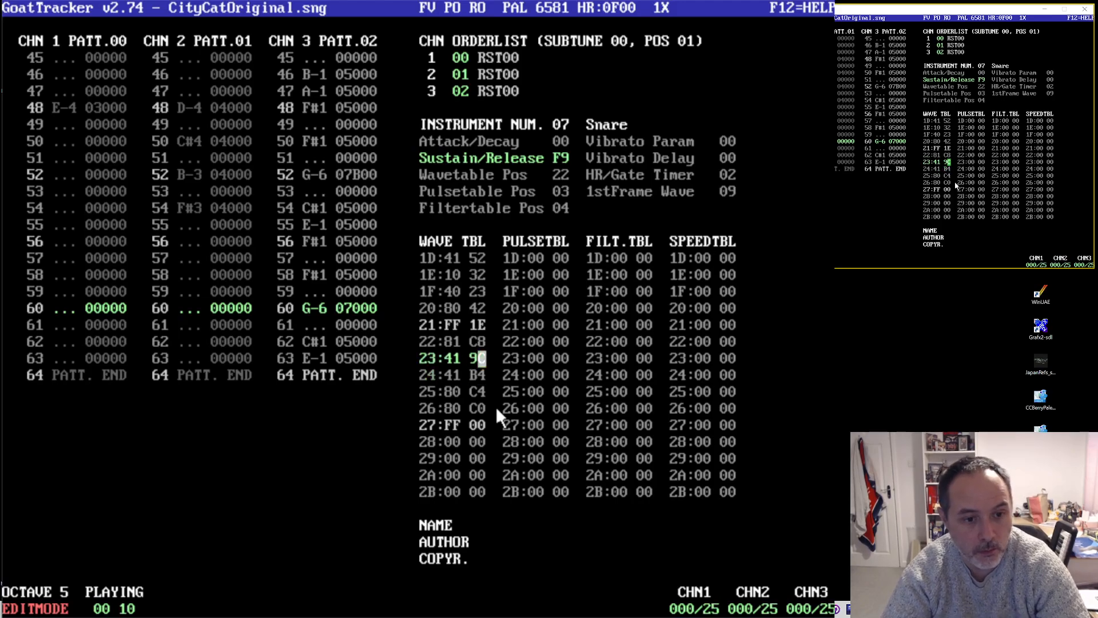
# - Set the second value of the Snare's wavetable row 23 to A3
pyautogui.write('B')
pyautogui.press('Left')
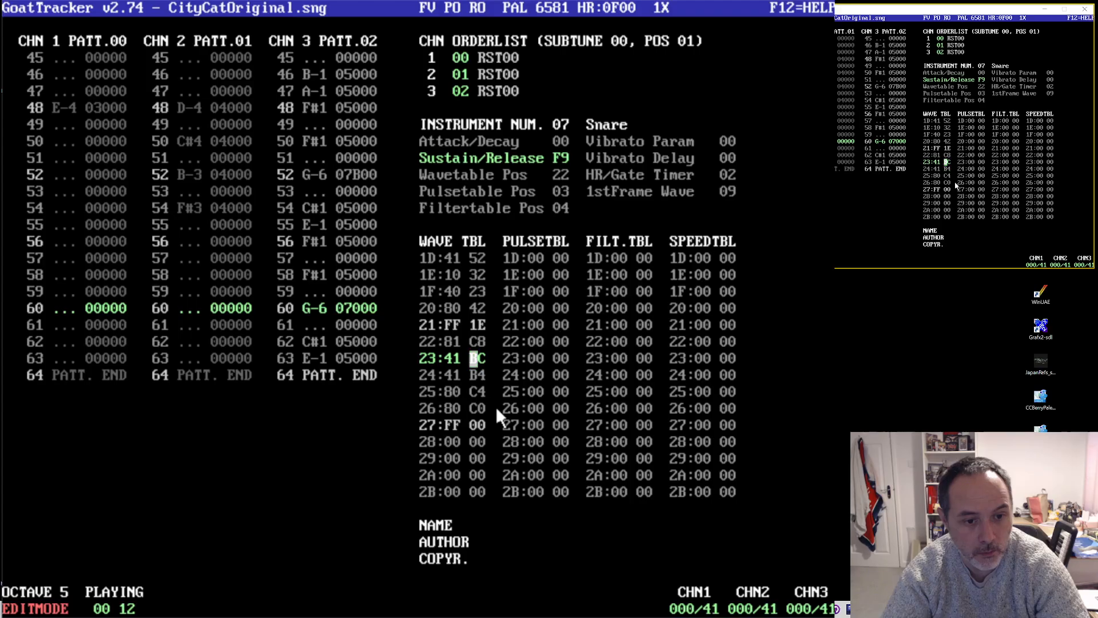
pyautogui.write('A3')
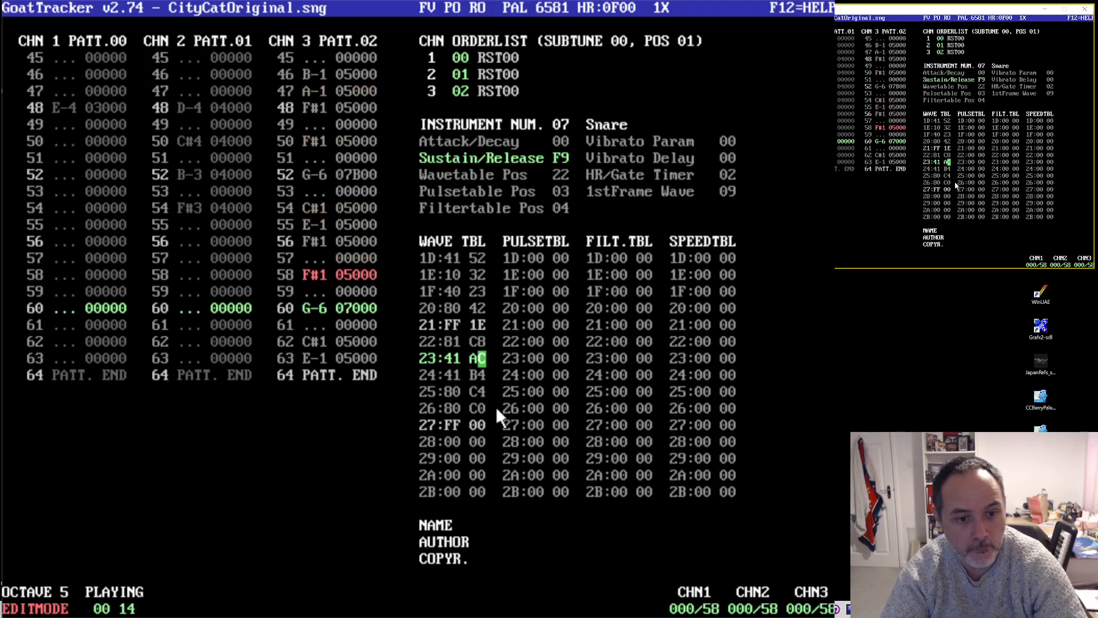
# - Try 28 and D8 as the second value of wavetable row 22, and restore it to C8
pyautogui.press('Up')
pyautogui.press('Right')
pyautogui.press('Right')
pyautogui.press('Up')
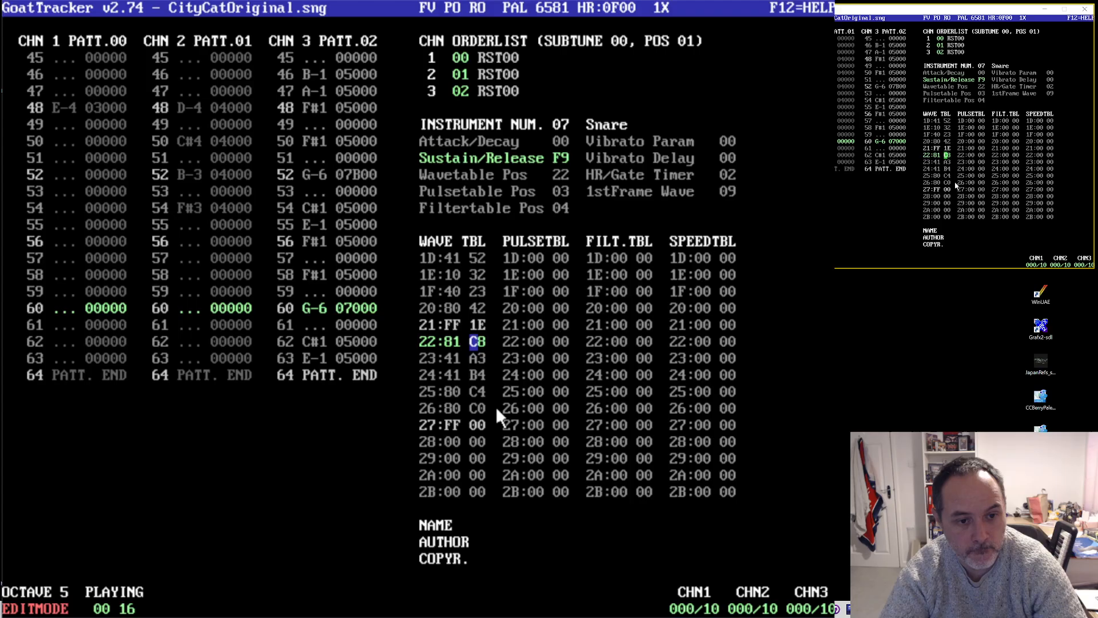
pyautogui.write('2')
pyautogui.press('Left')
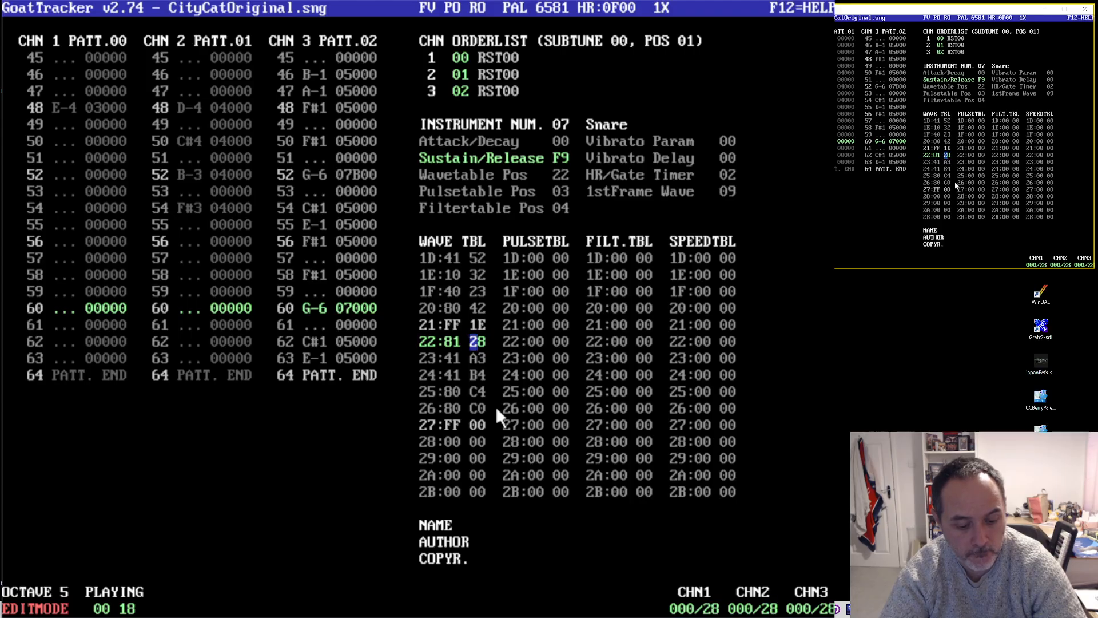
pyautogui.write('D')
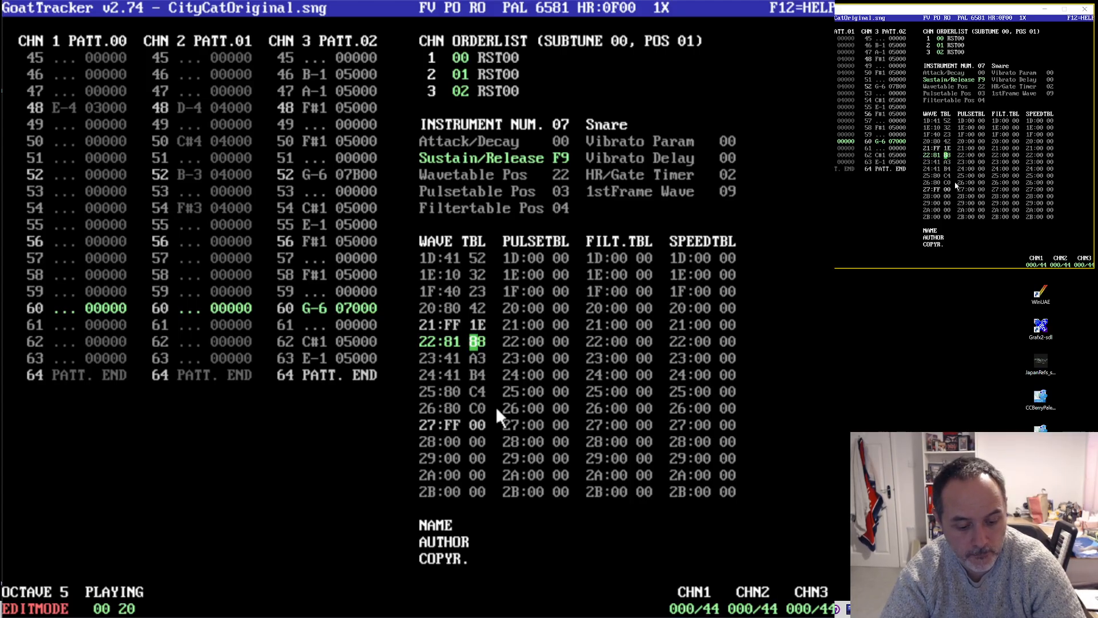
pyautogui.press('Left')
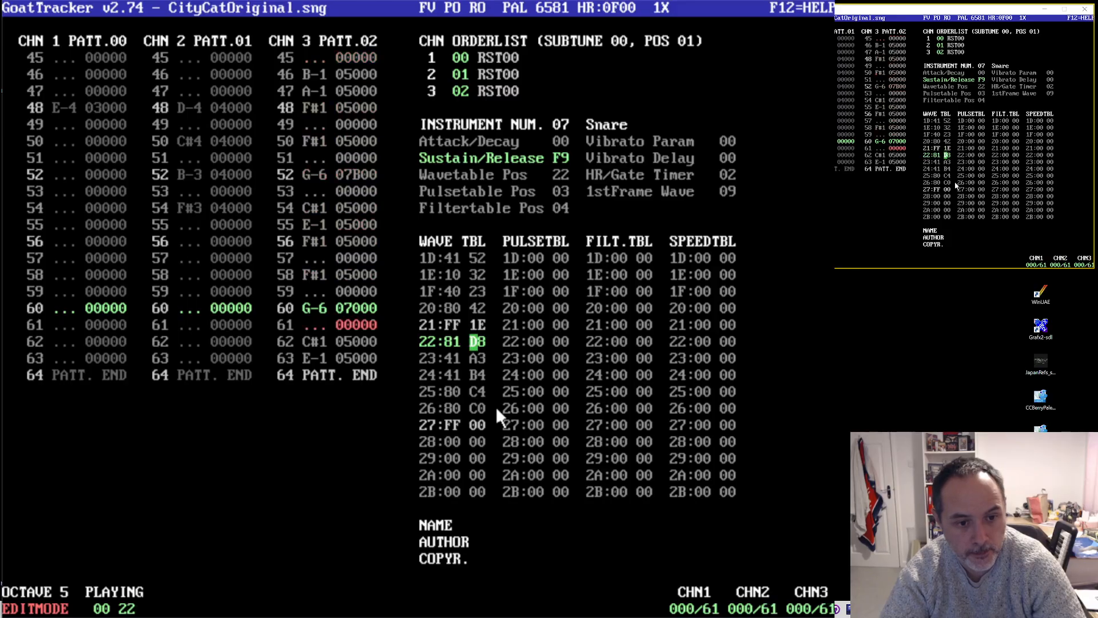
pyautogui.write('C')
# - Set the second value of wavetable row 25 to 24
pyautogui.press('Down')
pyautogui.press('Down')
pyautogui.press('Down')
pyautogui.write('2')
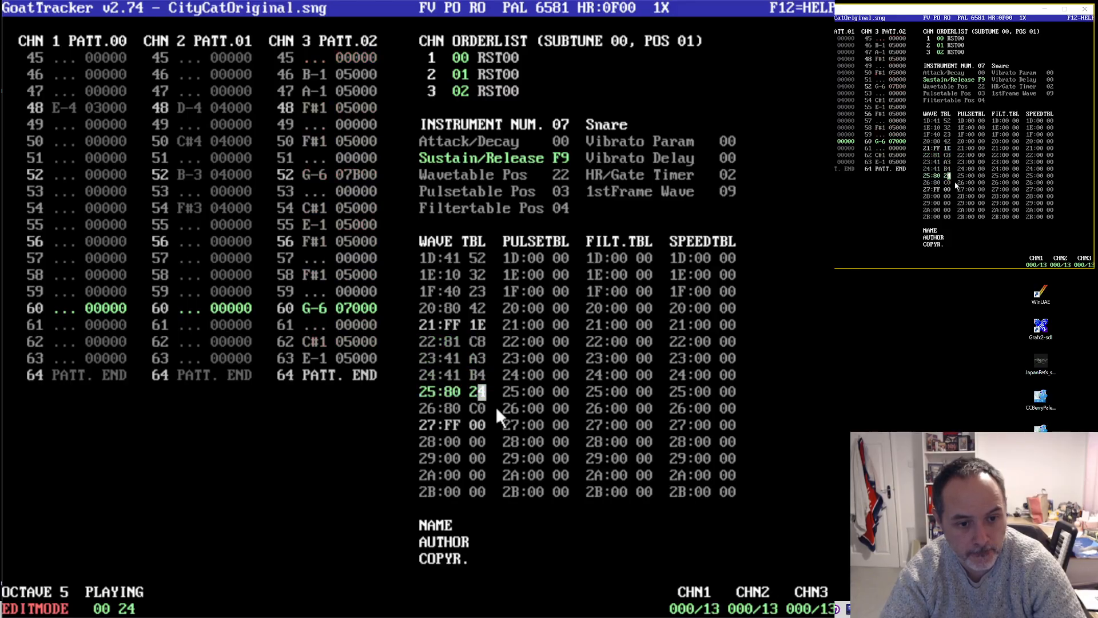
# - Try 20 and A0 as the second value of wavetable row 26, and settle on C2
pyautogui.press('Down')
pyautogui.press('Left')
pyautogui.write('2')
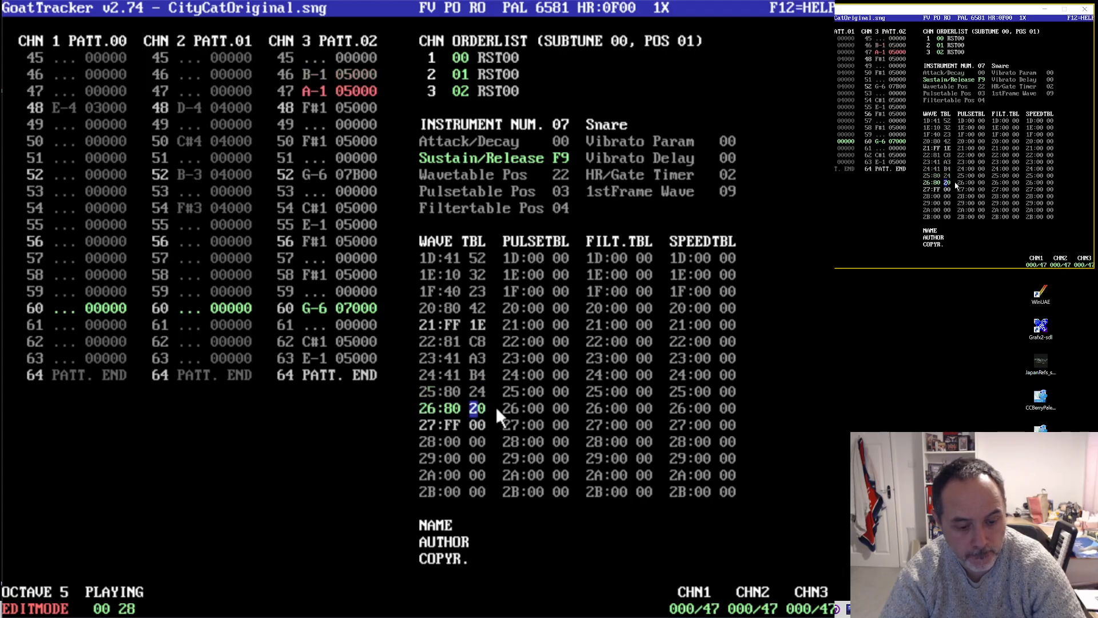
pyautogui.write('a')
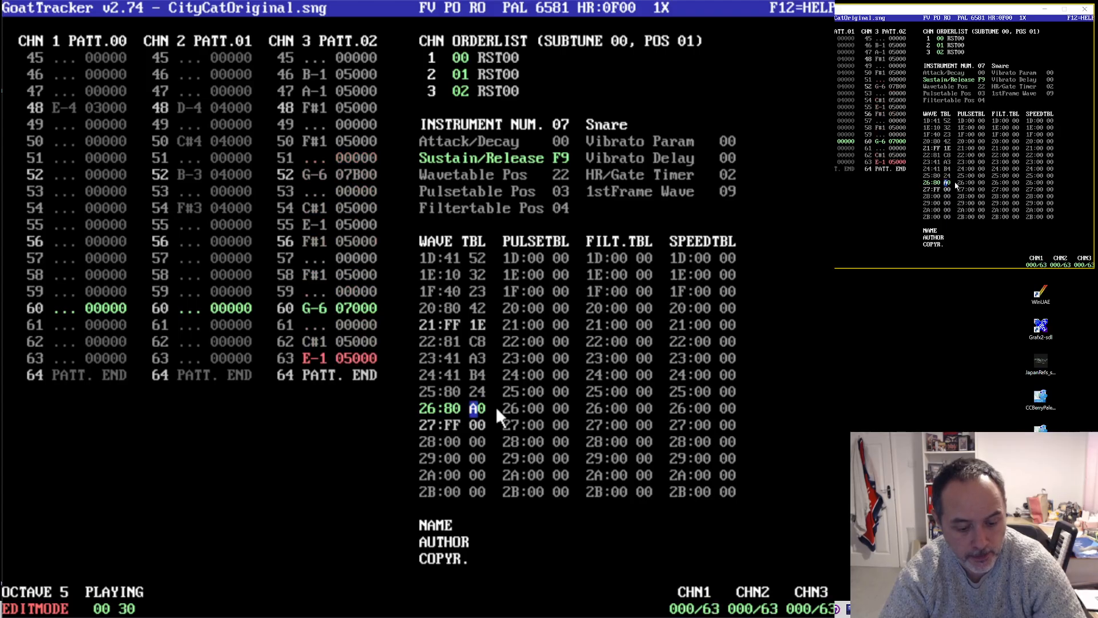
pyautogui.write('b')
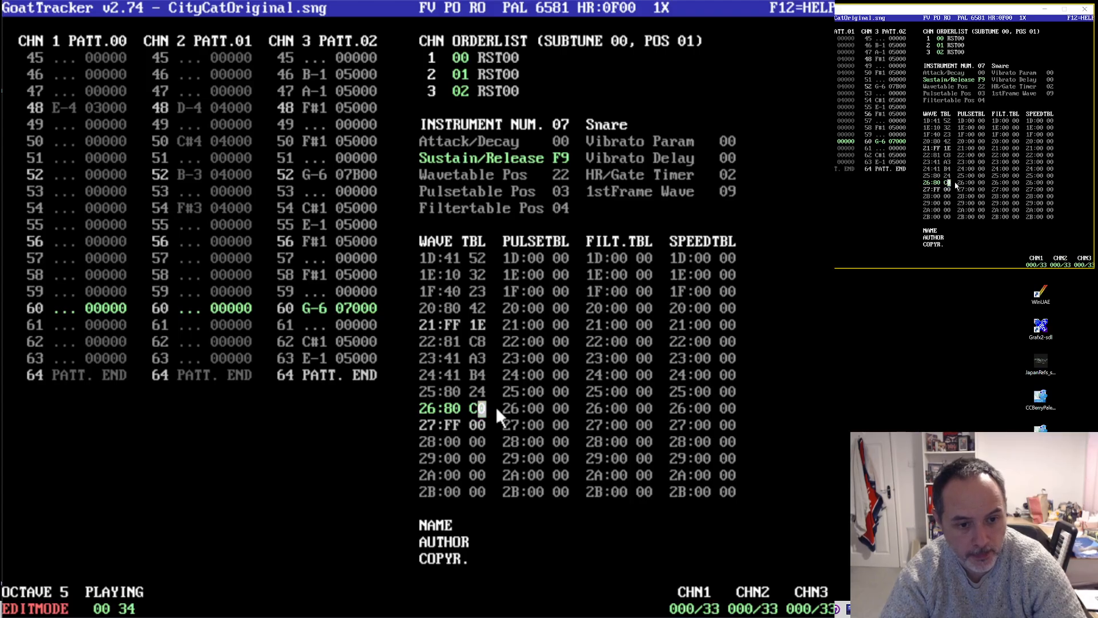
pyautogui.write('2')
# - Try 34 as the second value of wavetable row 25, and settle on A4
pyautogui.press('Up')
pyautogui.press('Right')
pyautogui.press('Right')
pyautogui.press('Up')
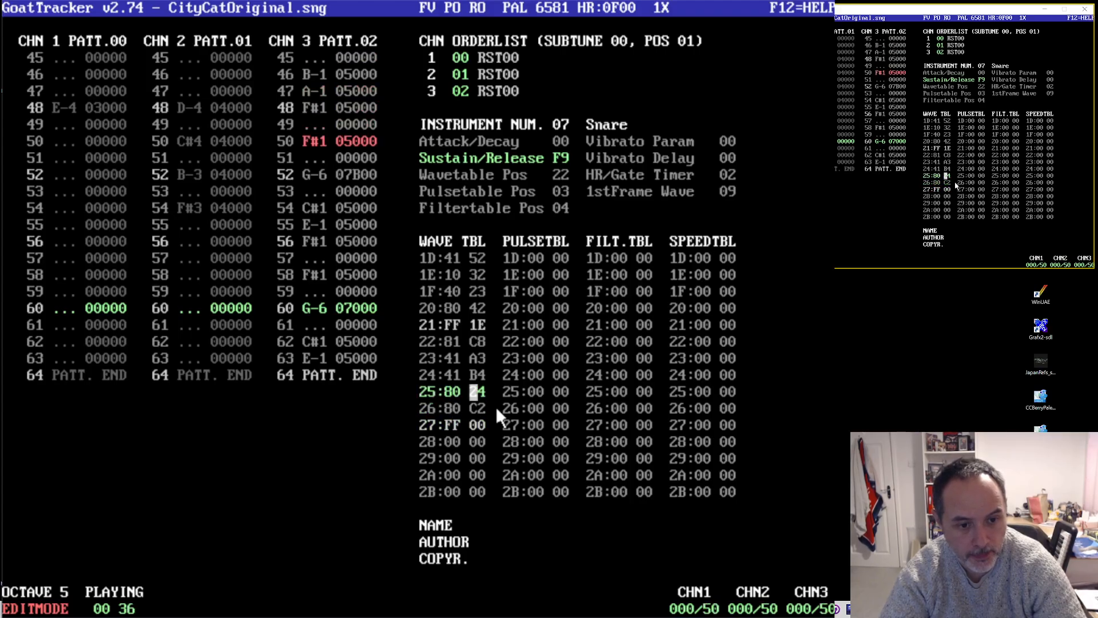
pyautogui.write('3')
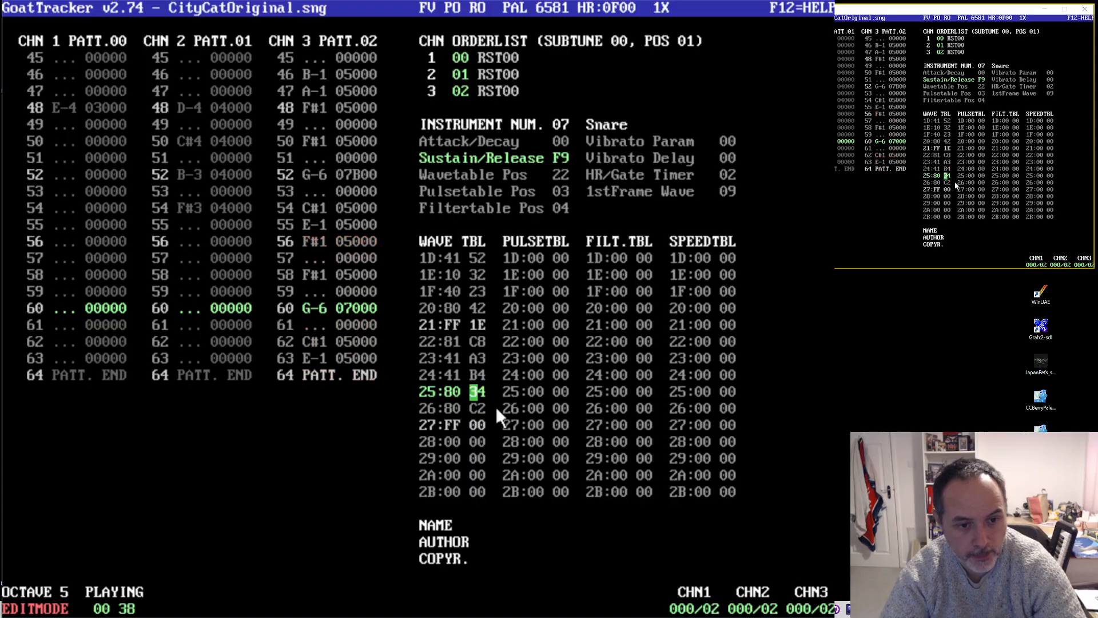
pyautogui.write('a')
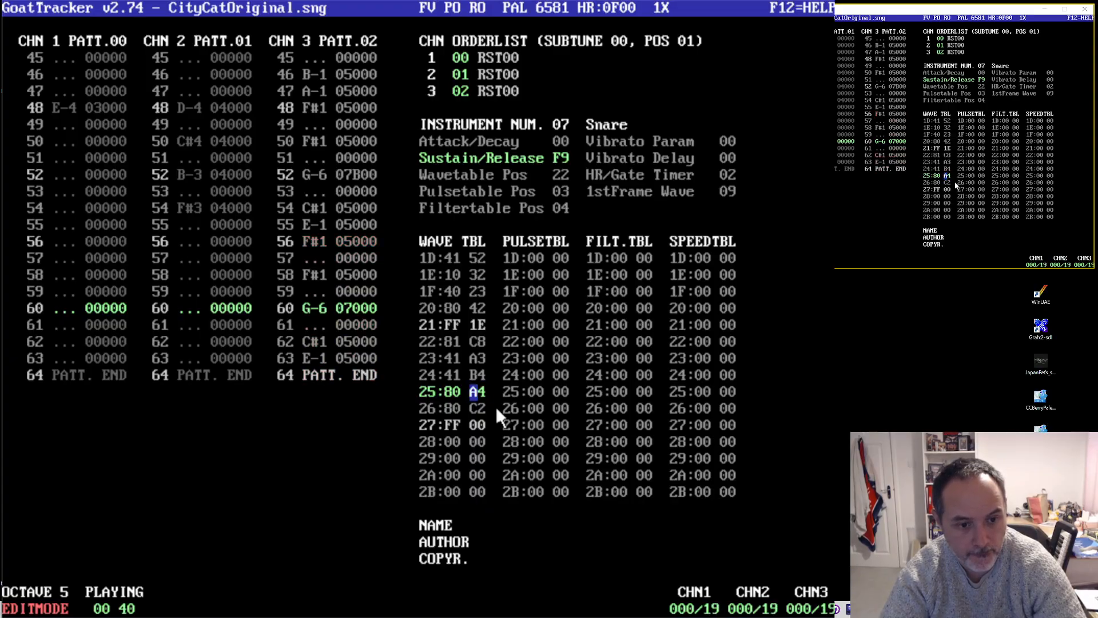
# - Try Sustain/Release values such as 38, 98 and D8 on the Snare instrument, and settle on E8
pyautogui.click(566, 158)
pyautogui.click(566, 154)
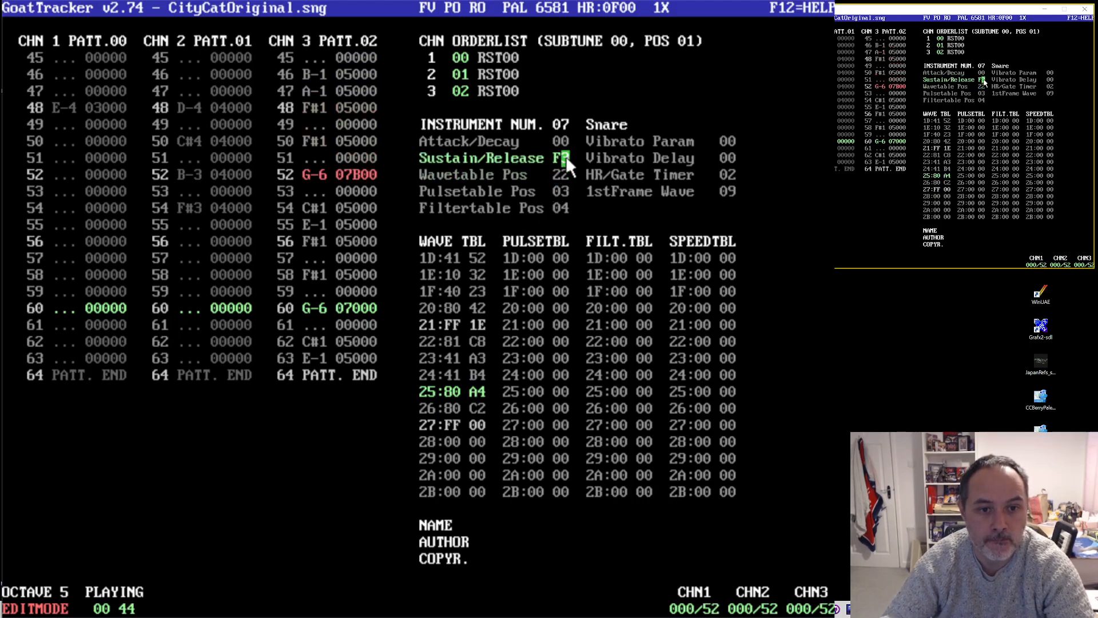
pyautogui.write('6')
pyautogui.click(565, 156)
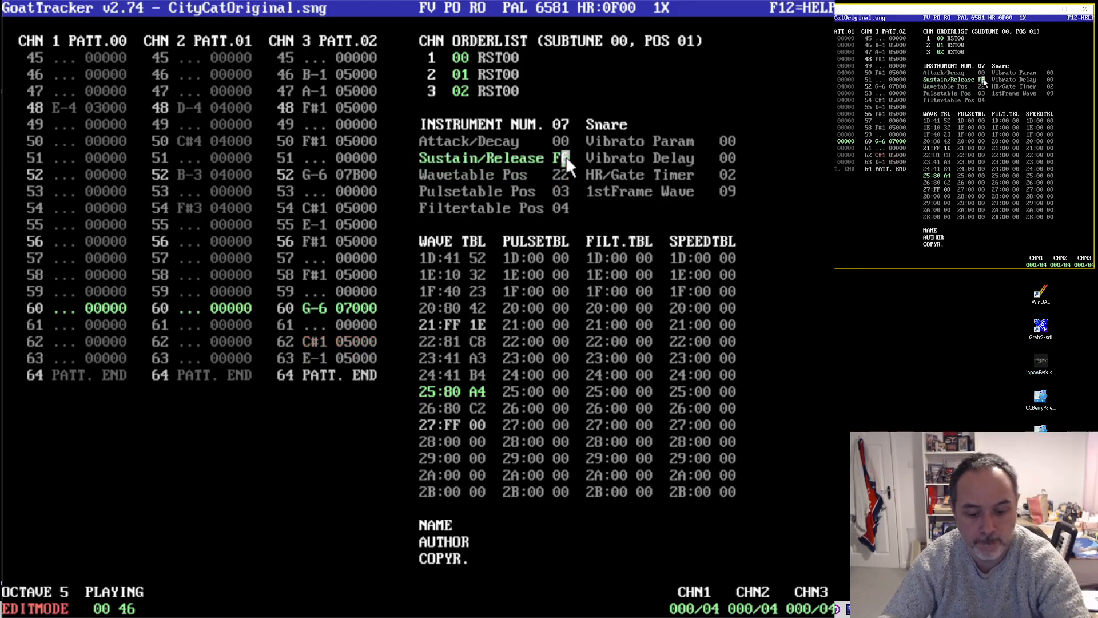
pyautogui.write('8')
pyautogui.click(558, 154)
pyautogui.write('3')
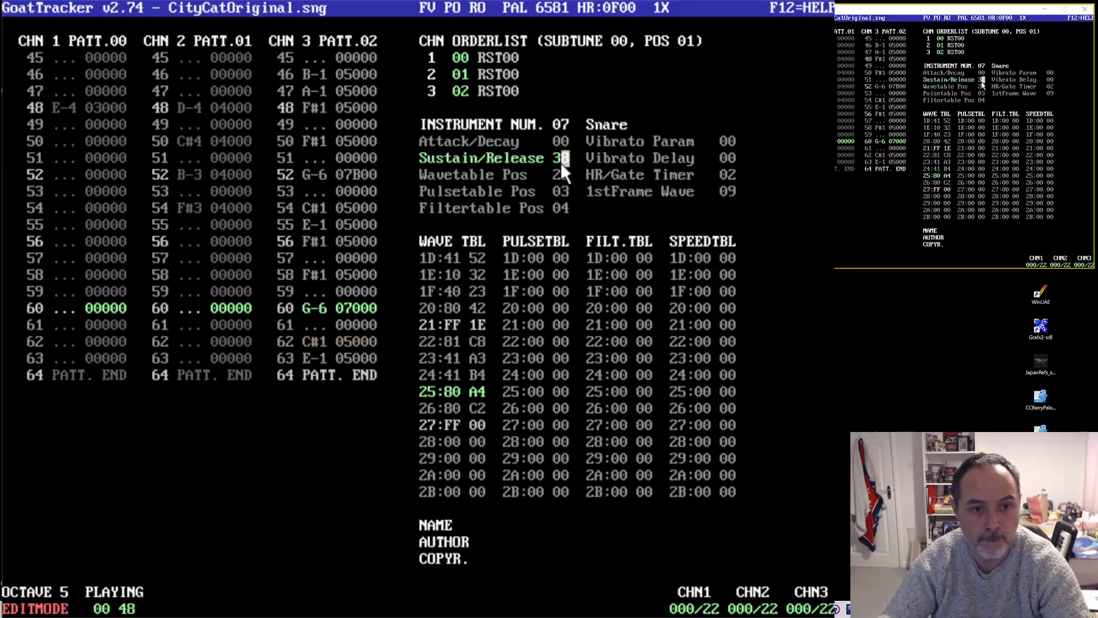
pyautogui.write('9')
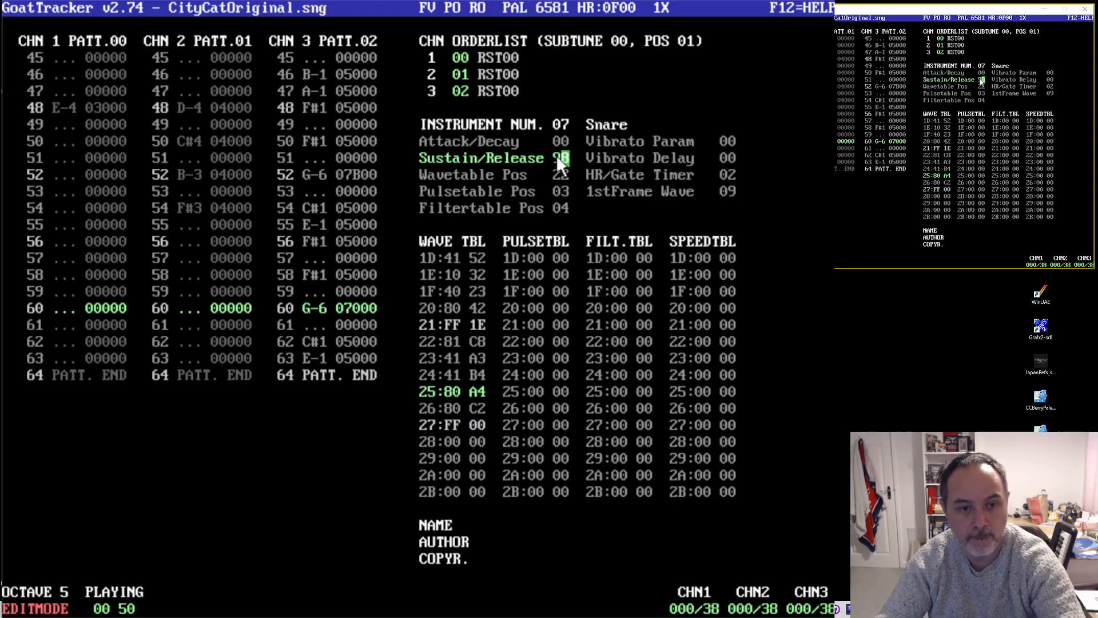
pyautogui.click(556, 155)
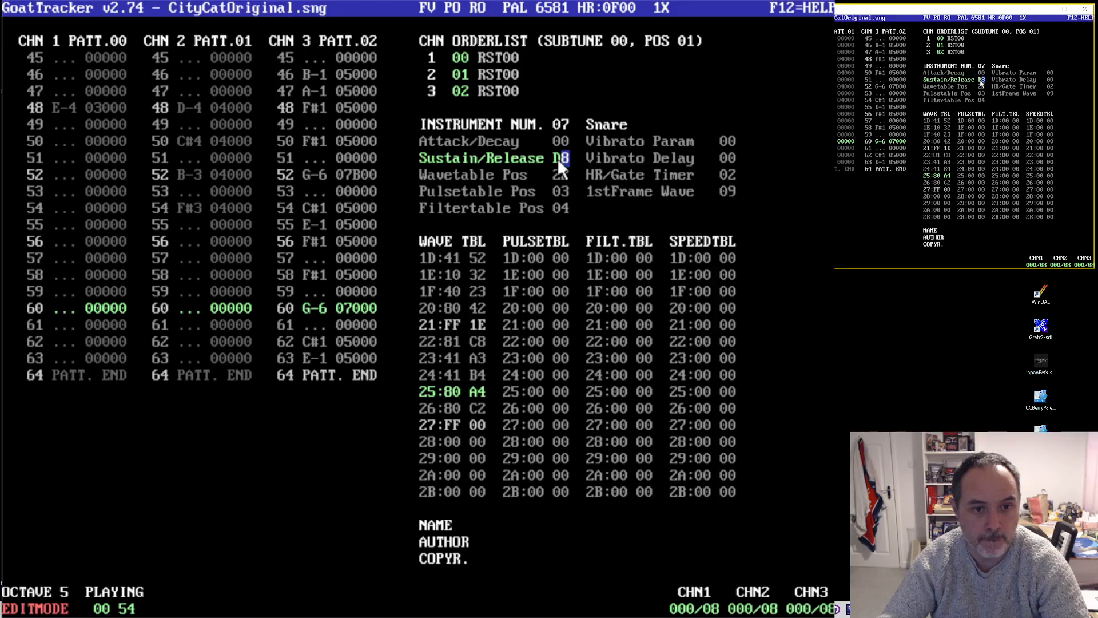
pyautogui.click(557, 158)
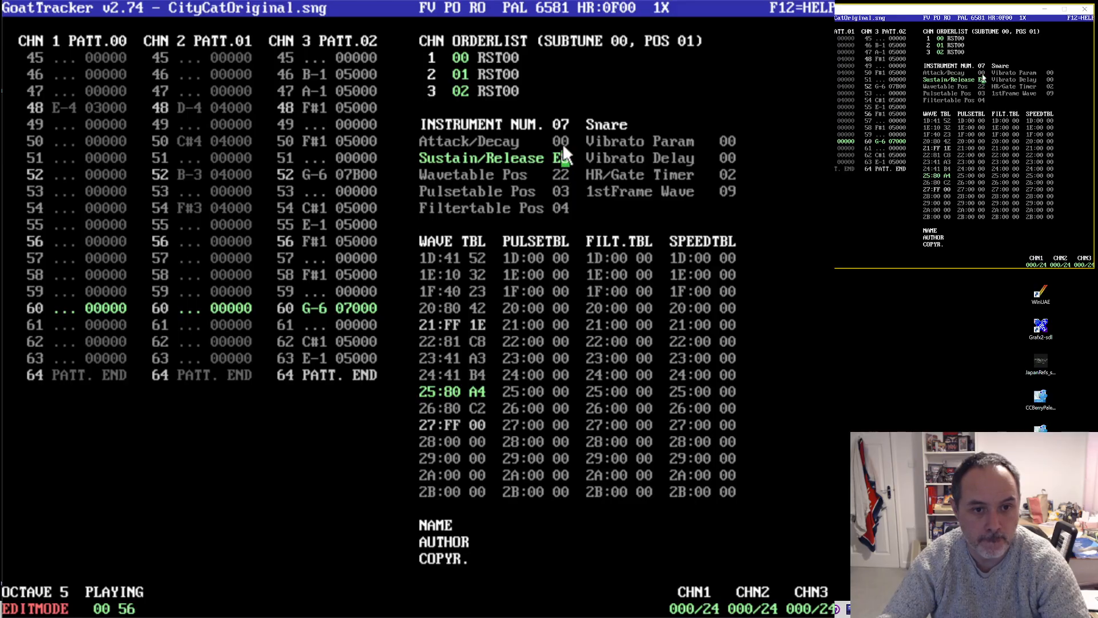
# - Try a longer decay in the Snare's Attack/Decay setting, and restore it to 00
pyautogui.click(566, 140)
pyautogui.write('3')
pyautogui.click(565, 141)
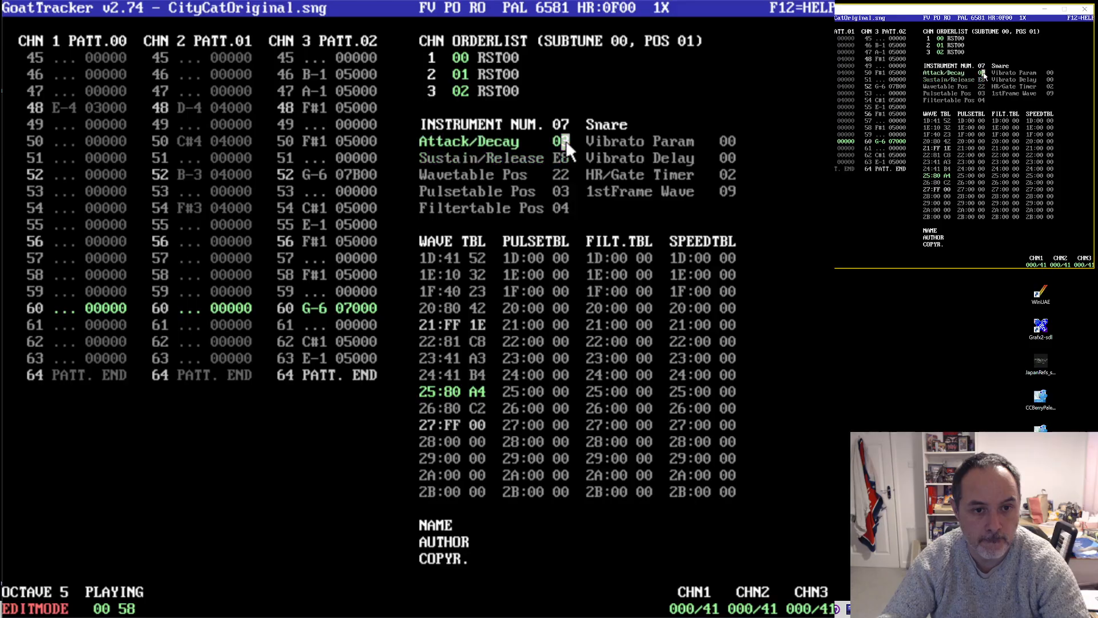
pyautogui.write('0')
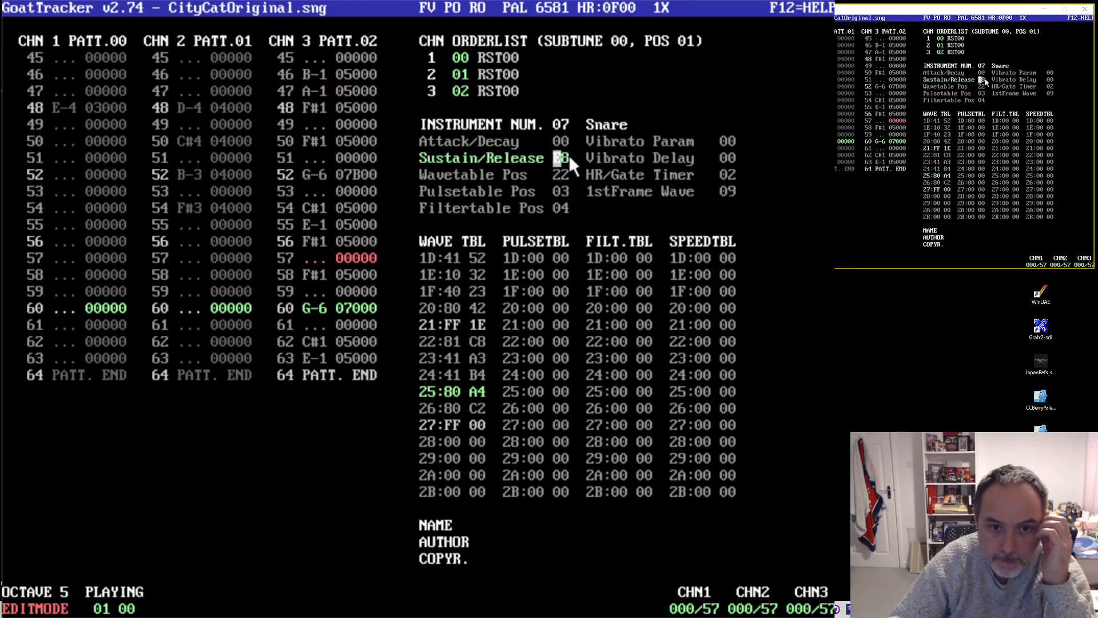
# - Try 02, 04, 06 and 0A as the Snare's 1stFrame Wave while the song plays, and restore it to 09
pyautogui.click(730, 192)
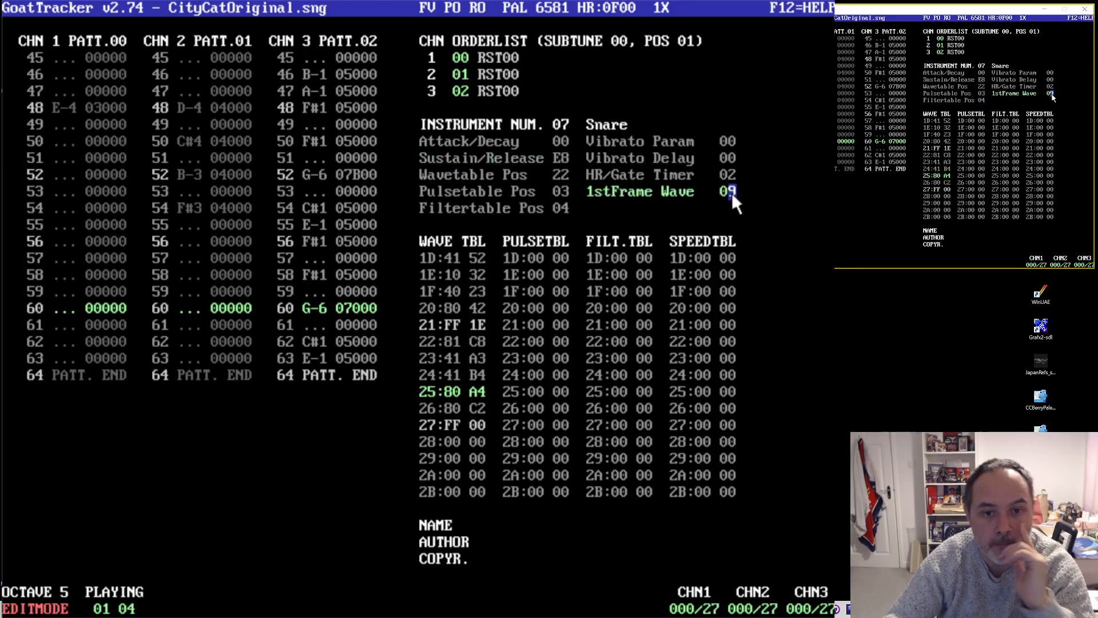
pyautogui.write('02')
pyautogui.click(731, 193)
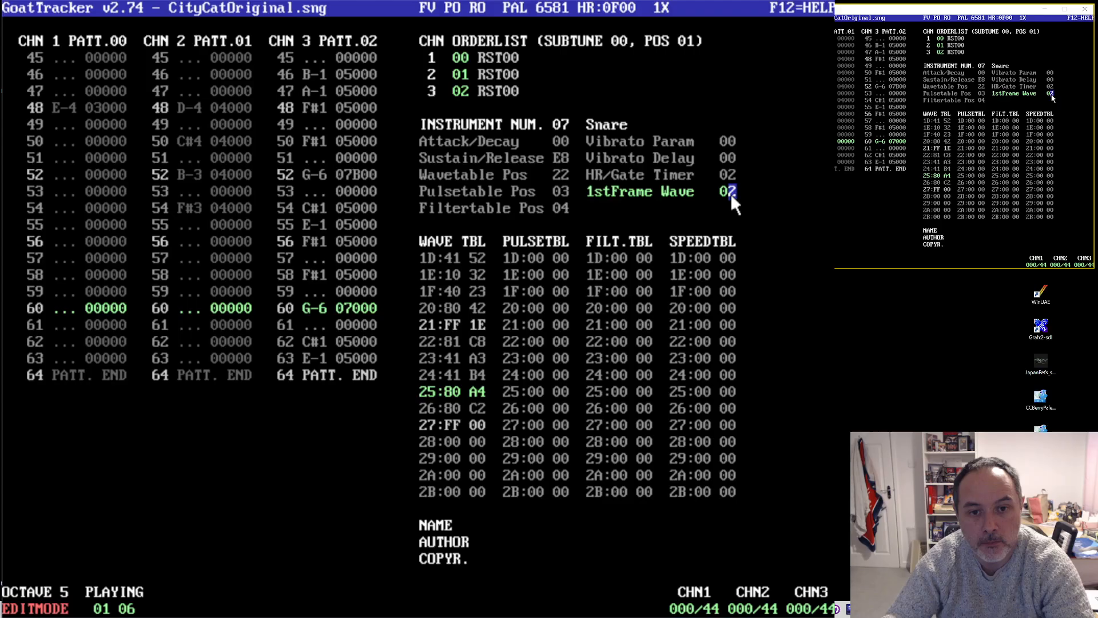
pyautogui.write('04')
pyautogui.click(734, 194)
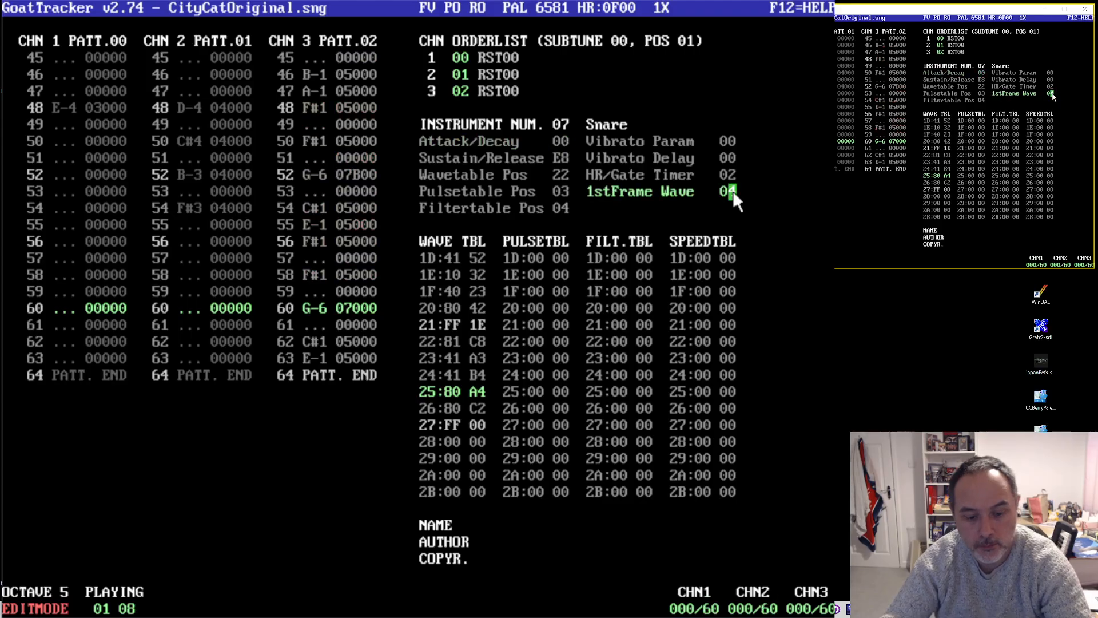
pyautogui.write('06')
pyautogui.click(731, 192)
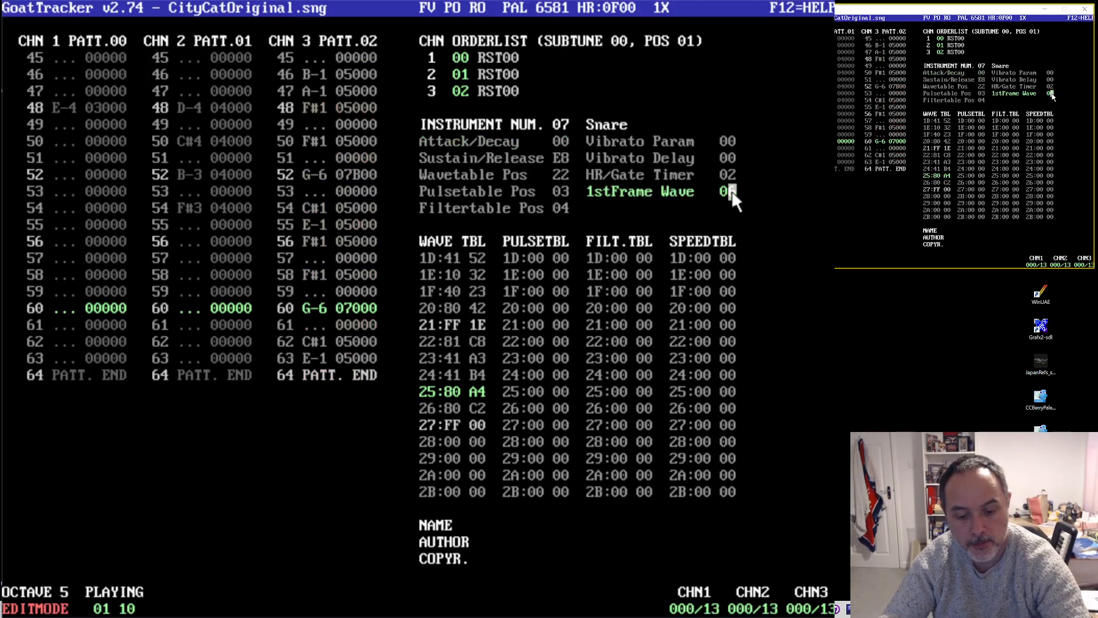
pyautogui.write('09')
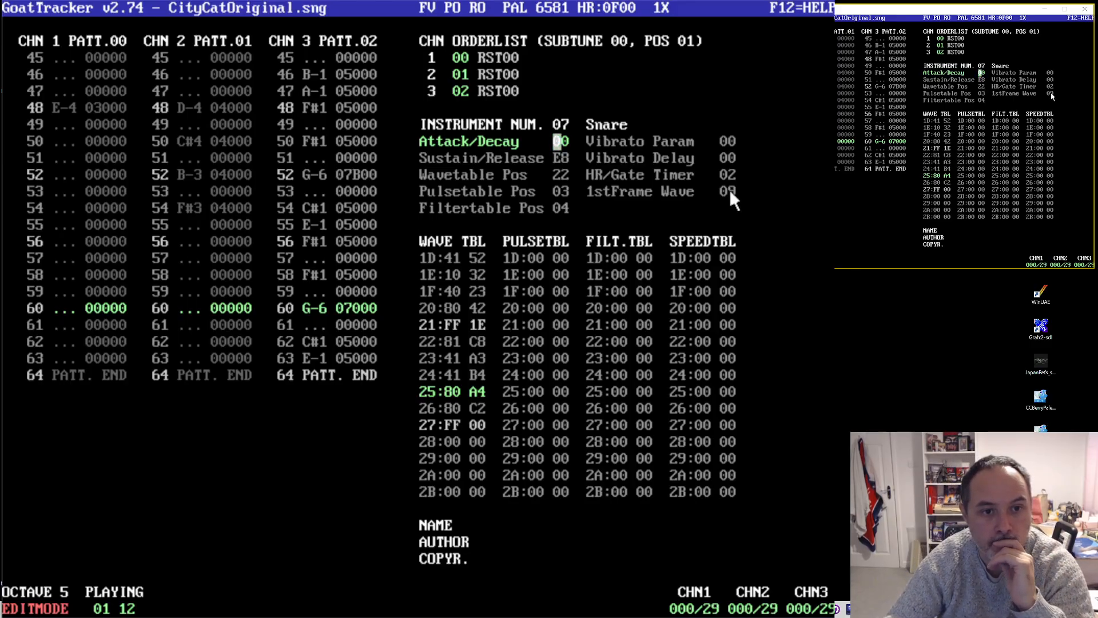
pyautogui.click(730, 192)
pyautogui.write('a')
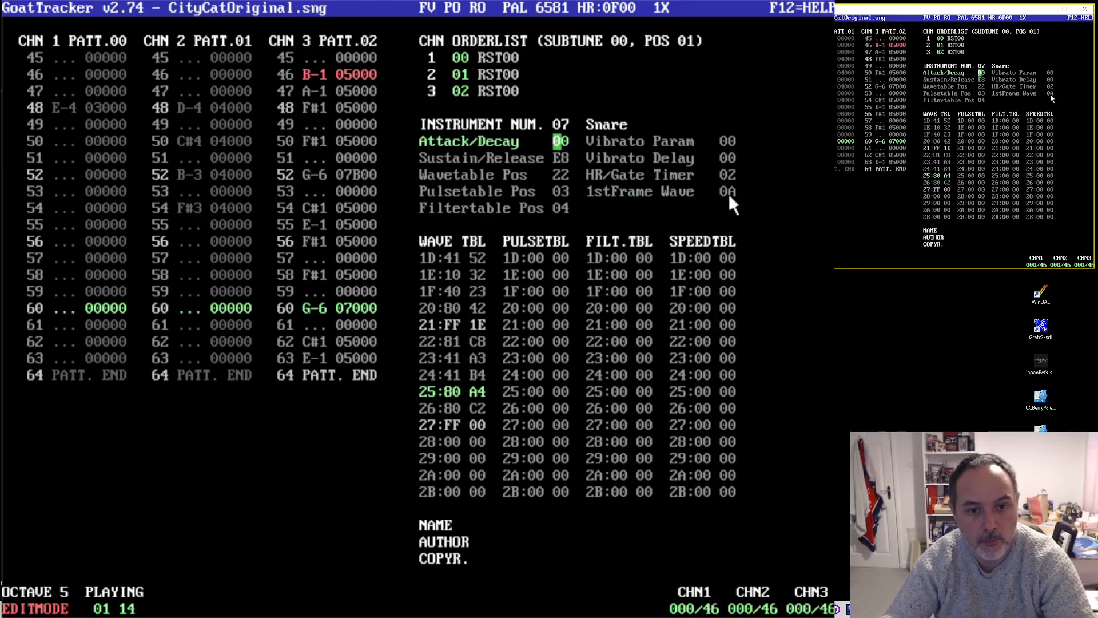
pyautogui.click(729, 193)
pyautogui.write('9')
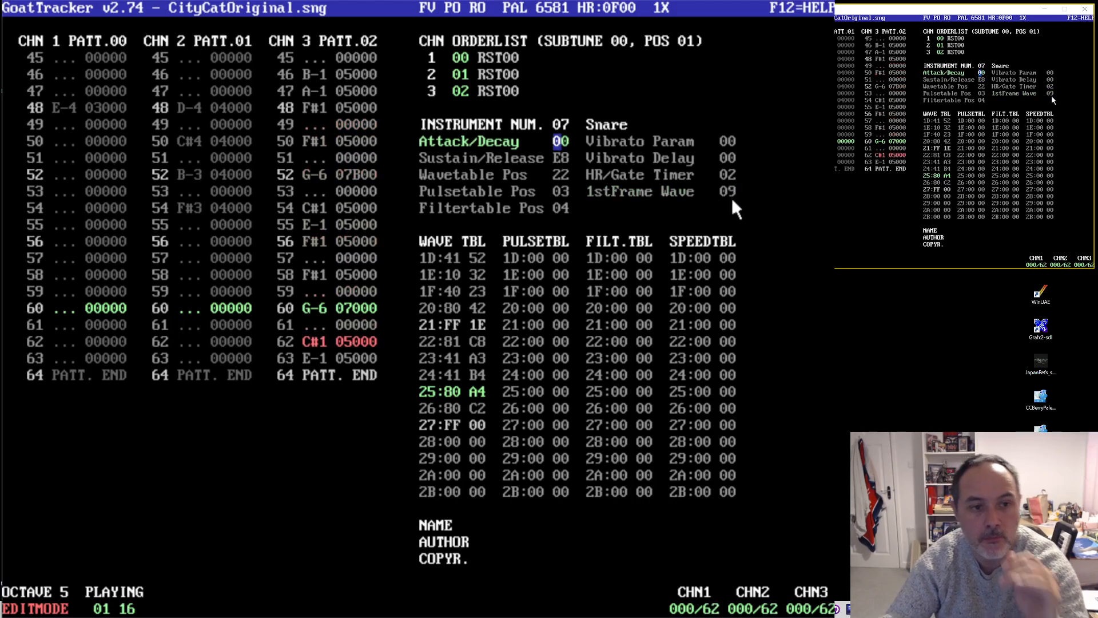
pyautogui.click(187, 325)
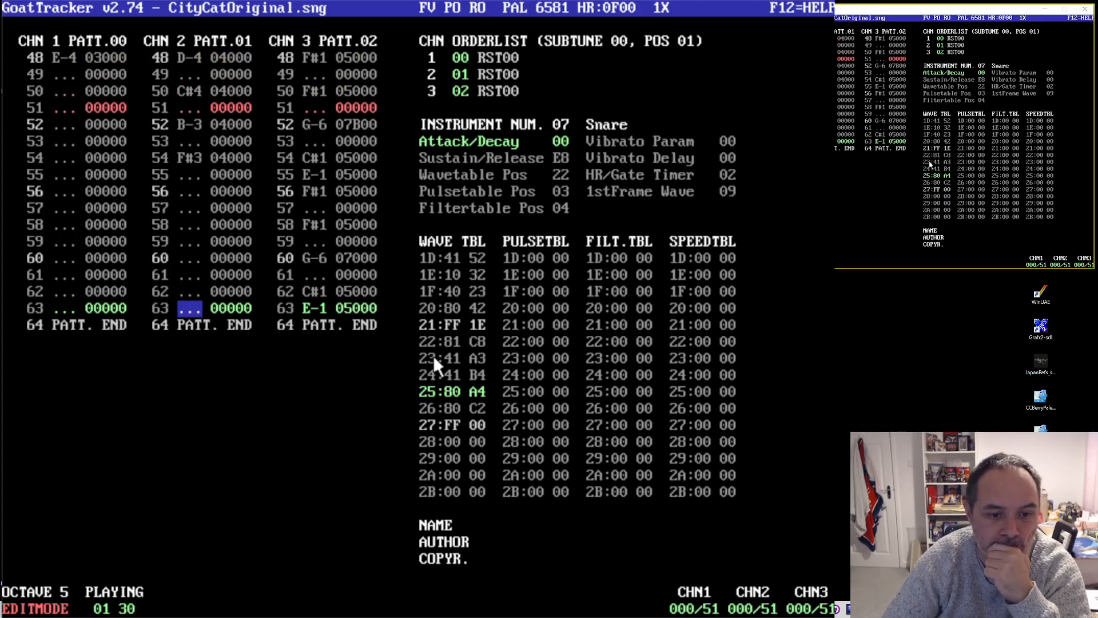
# - Set the second value of wavetable row 26 to D2 while the song plays
pyautogui.click(476, 408)
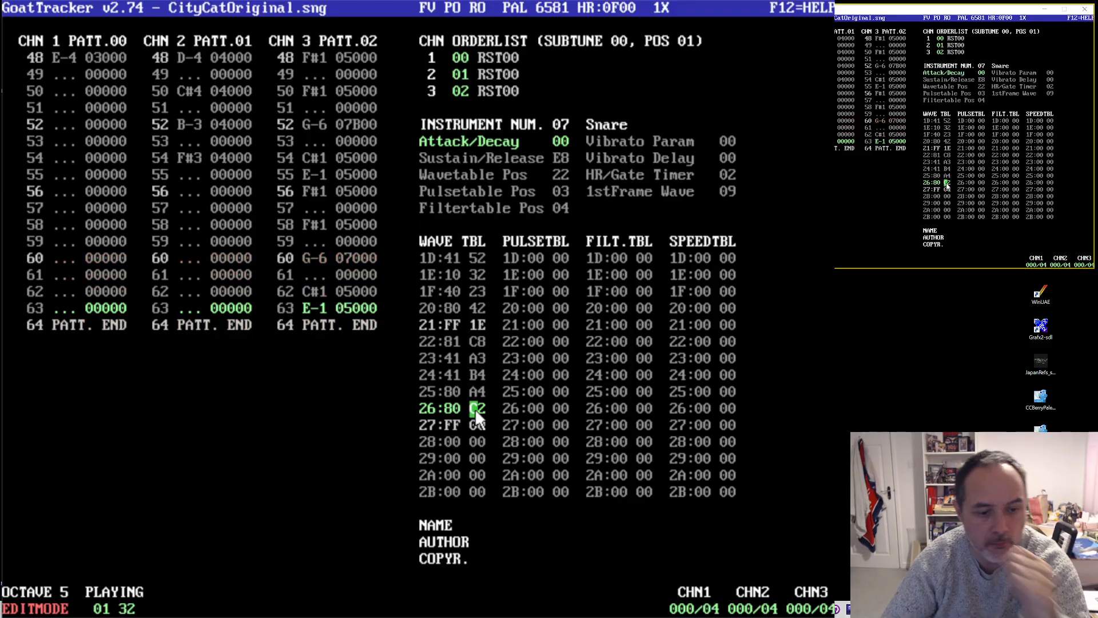
pyautogui.write('d')
pyautogui.press('Left')
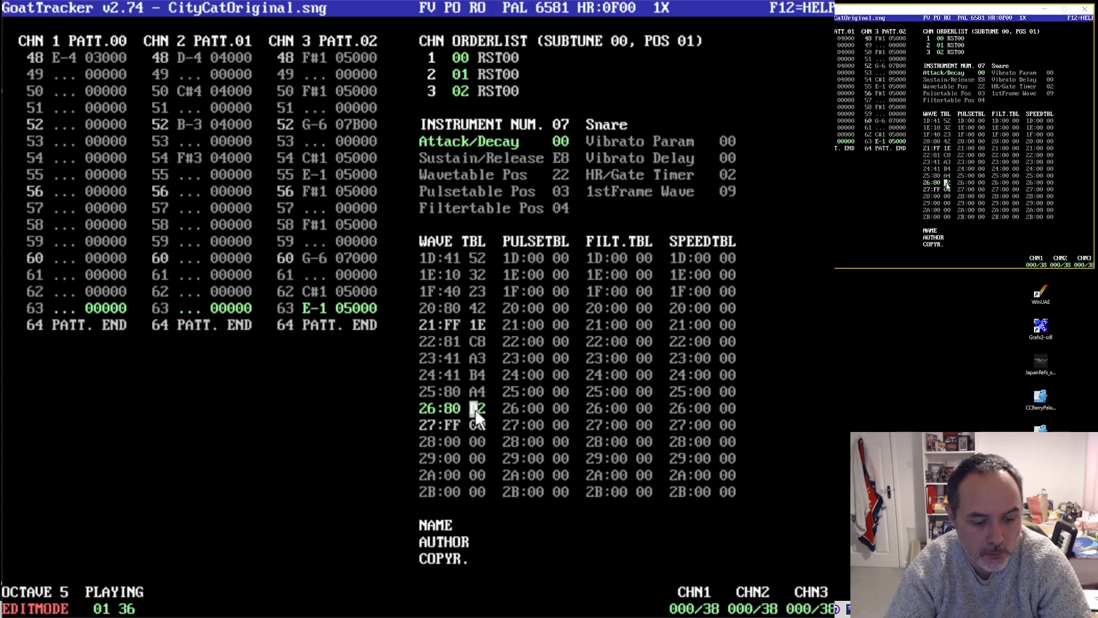
pyautogui.click(194, 278)
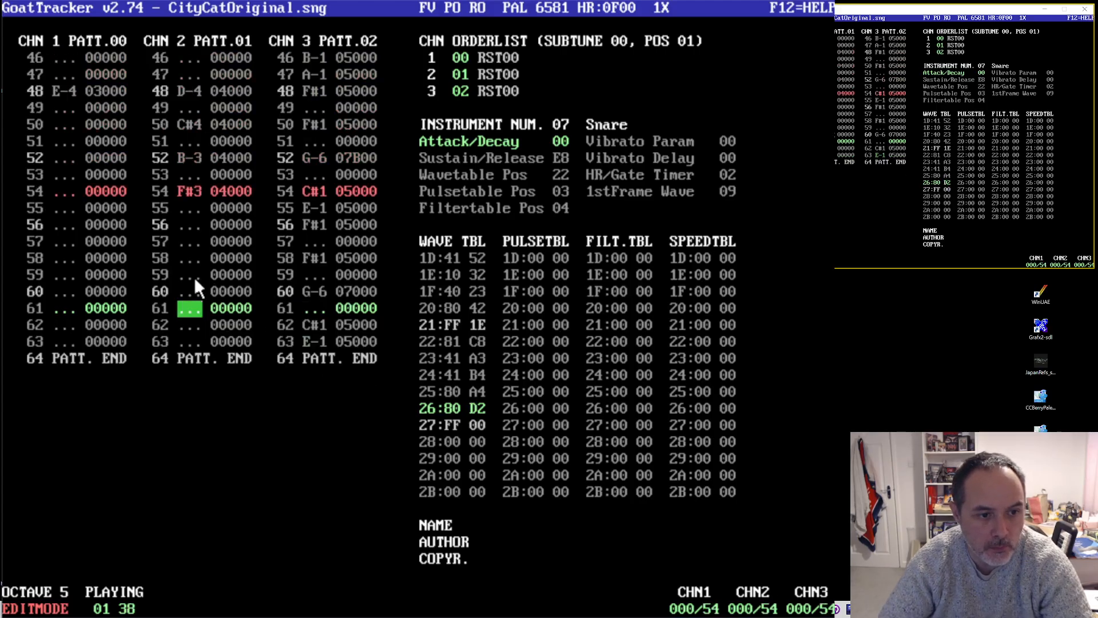
# - Try C4 as the second value of wavetable row 25, and restore it to A4
pyautogui.click(470, 392)
pyautogui.write('c')
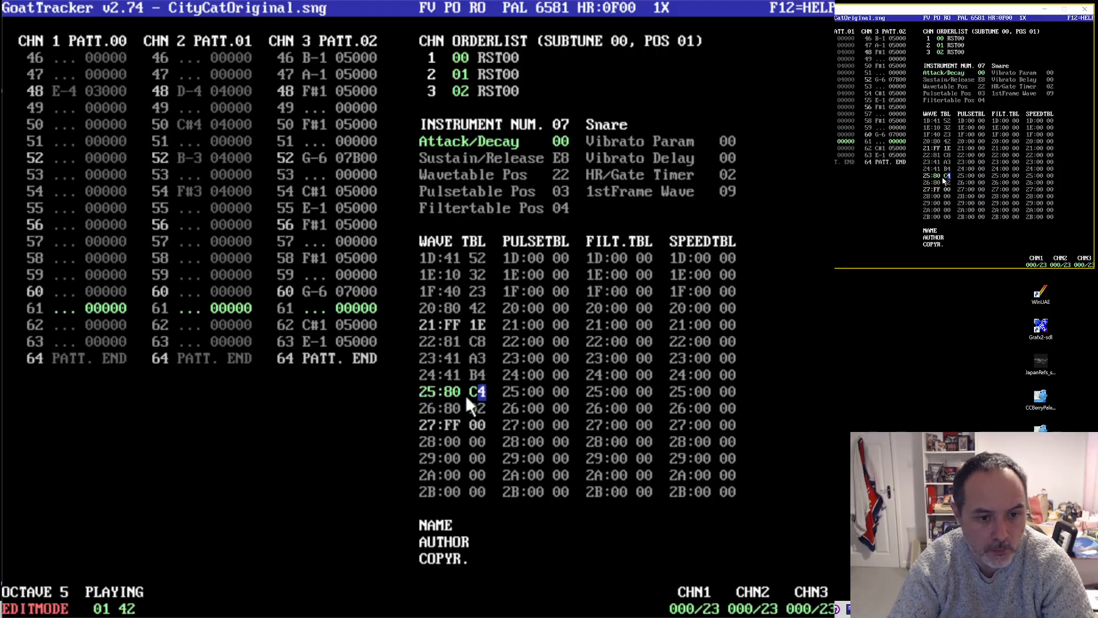
pyautogui.write('a')
pyautogui.press('Left')
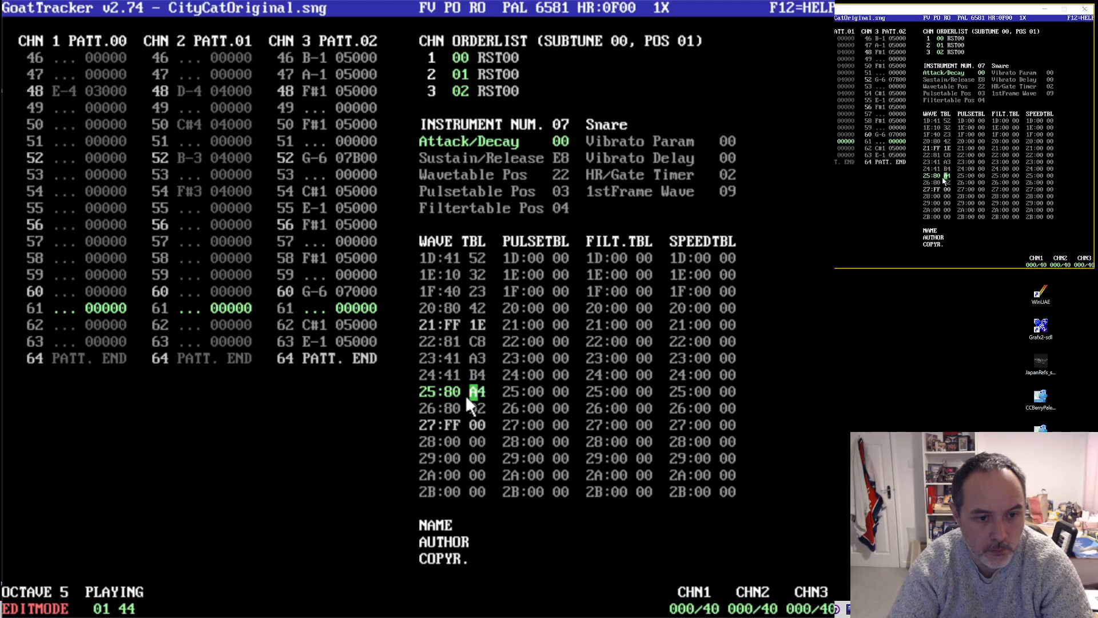
# - Try D4 as the second value of wavetable row 24, settle on A4, and listen to the snare
pyautogui.press('Up')
pyautogui.write('d')
pyautogui.press('Left')
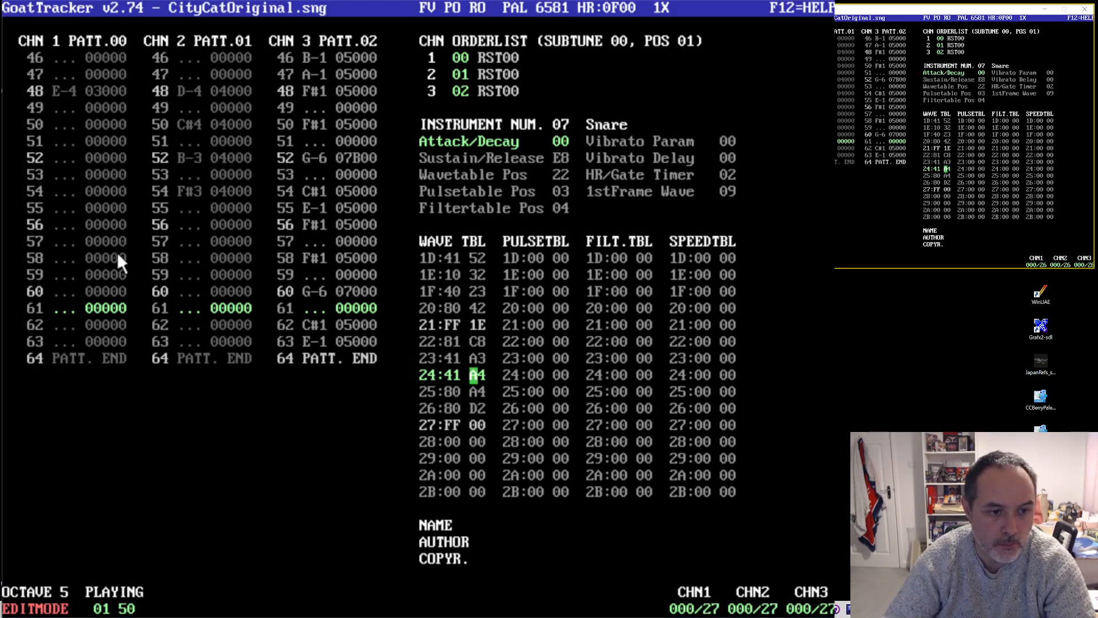
pyautogui.click(191, 303)
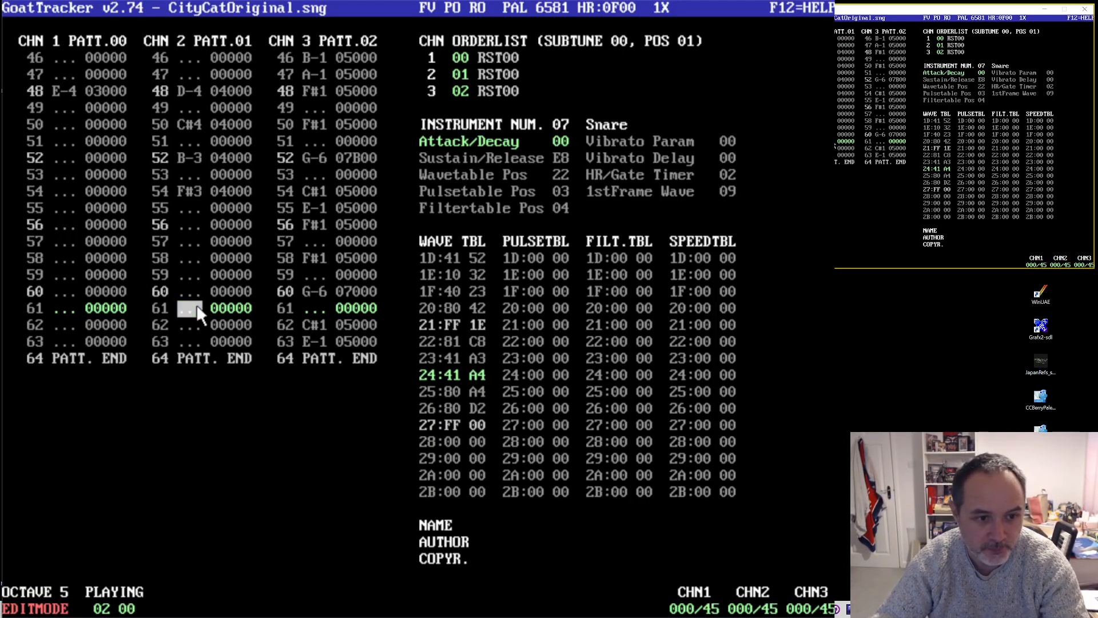
pyautogui.click(193, 282)
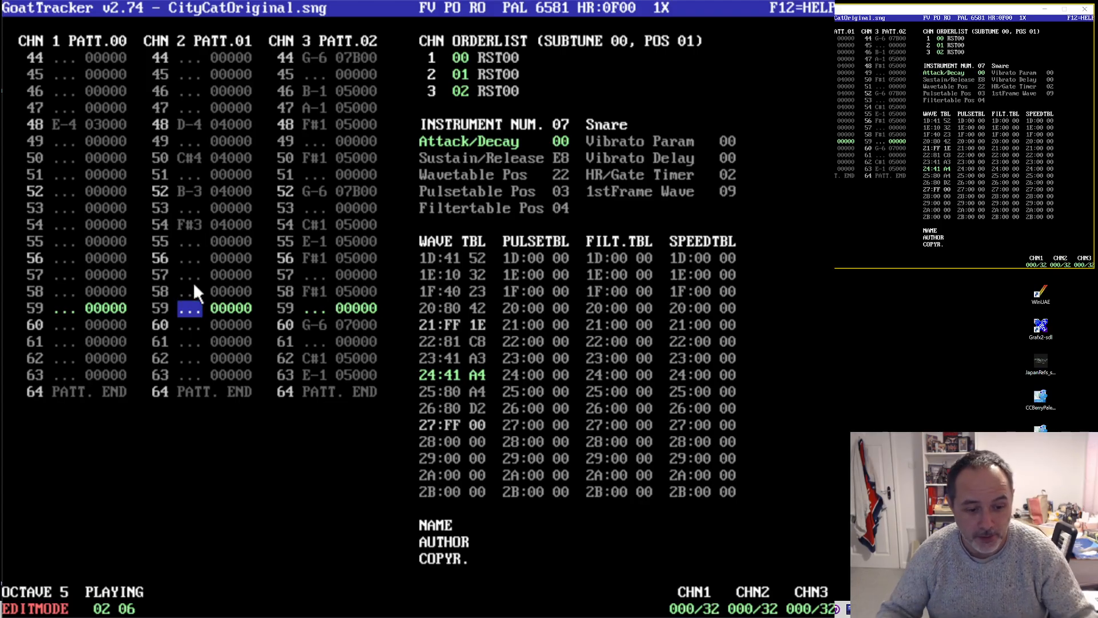
# - Stop playback and return to the beginning of the patterns
pyautogui.press('F4')
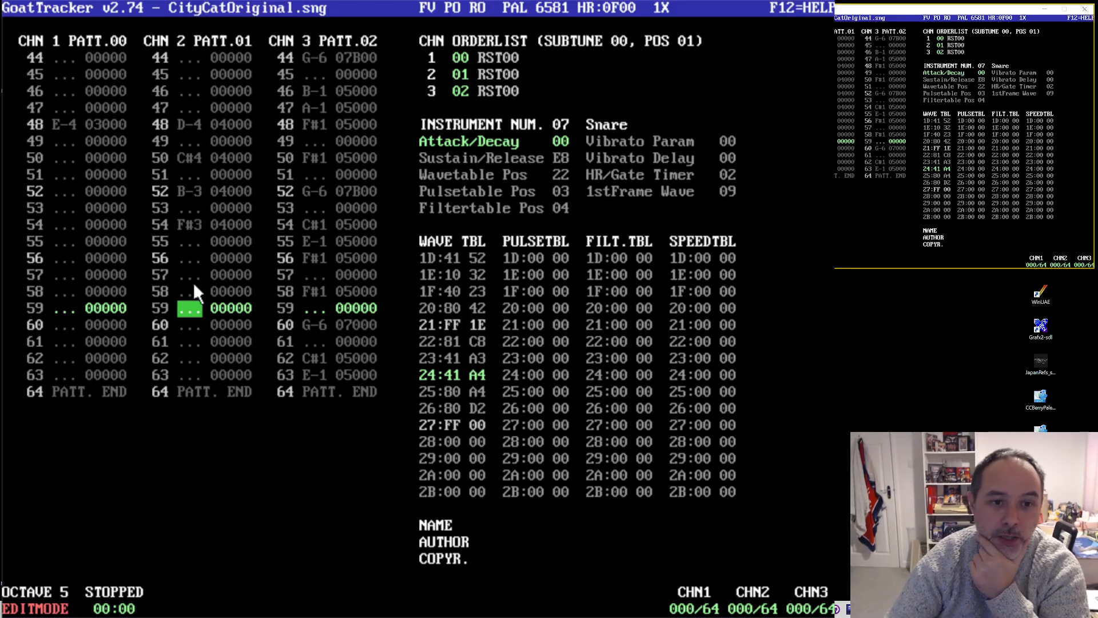
pyautogui.press('Up')
pyautogui.press('Up')
pyautogui.press('Up')
pyautogui.press('Up')
pyautogui.press('Up')
pyautogui.press('Up')
pyautogui.press('Up')
pyautogui.press('Up')
pyautogui.press('Up')
pyautogui.press('Up')
pyautogui.press('Up')
pyautogui.press('Up')
pyautogui.press('Up')
pyautogui.press('Up')
pyautogui.press('Up')
pyautogui.press('Up')
pyautogui.press('Up')
pyautogui.press('Up')
pyautogui.press('Up')
pyautogui.press('Up')
pyautogui.press('Up')
pyautogui.press('Up')
pyautogui.press('Up')
pyautogui.press('Up')
pyautogui.press('Up')
pyautogui.press('Up')
pyautogui.press('Up')
pyautogui.press('Up')
pyautogui.press('Up')
pyautogui.press('Up')
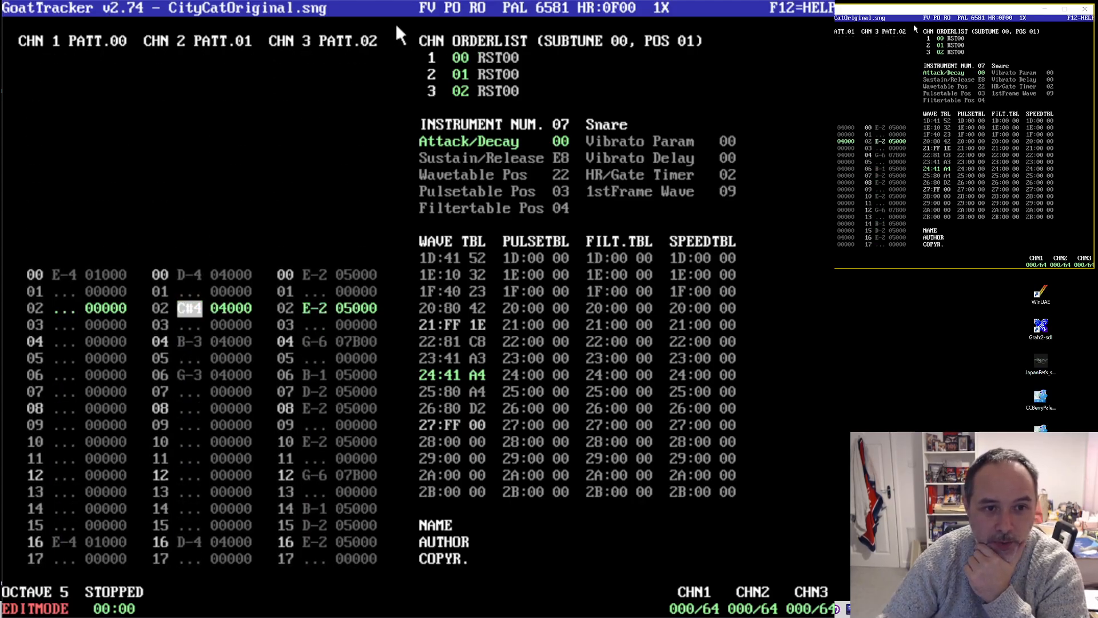
# - Insert an extra 00 entry at the start of the orderlist for all three channels
pyautogui.click(461, 61)
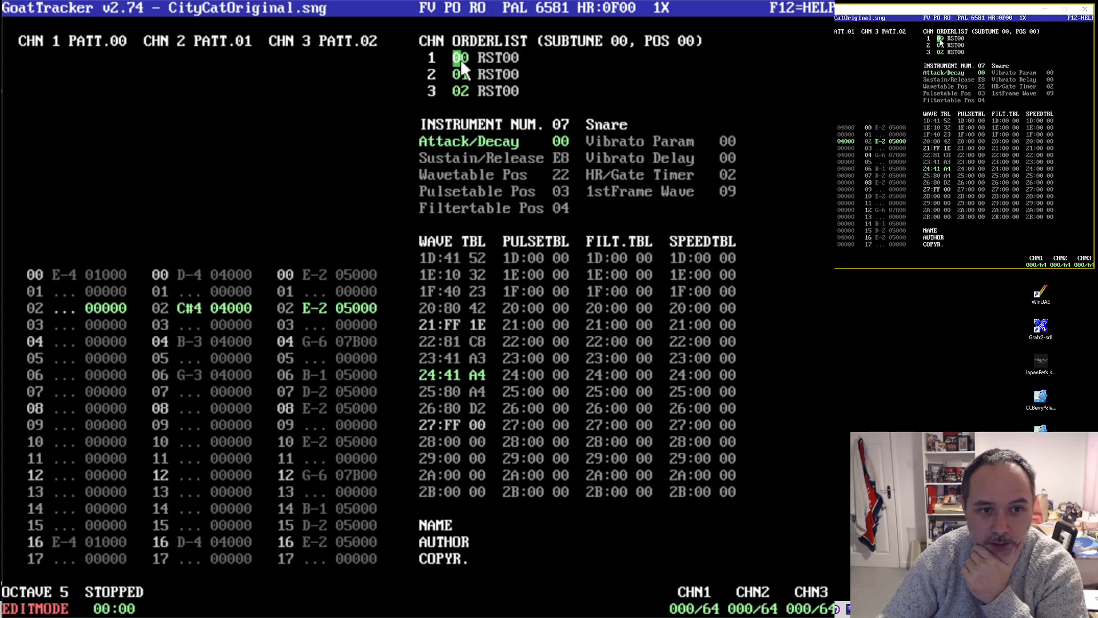
pyautogui.press('Insert')
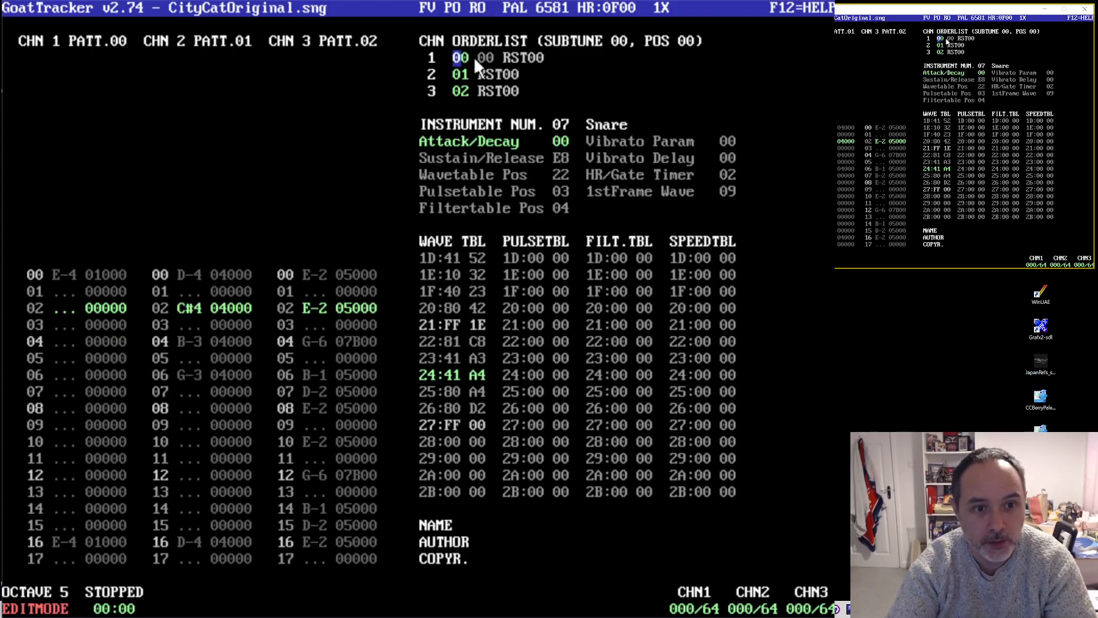
pyautogui.press('Down')
pyautogui.press('Insert')
pyautogui.press('Down')
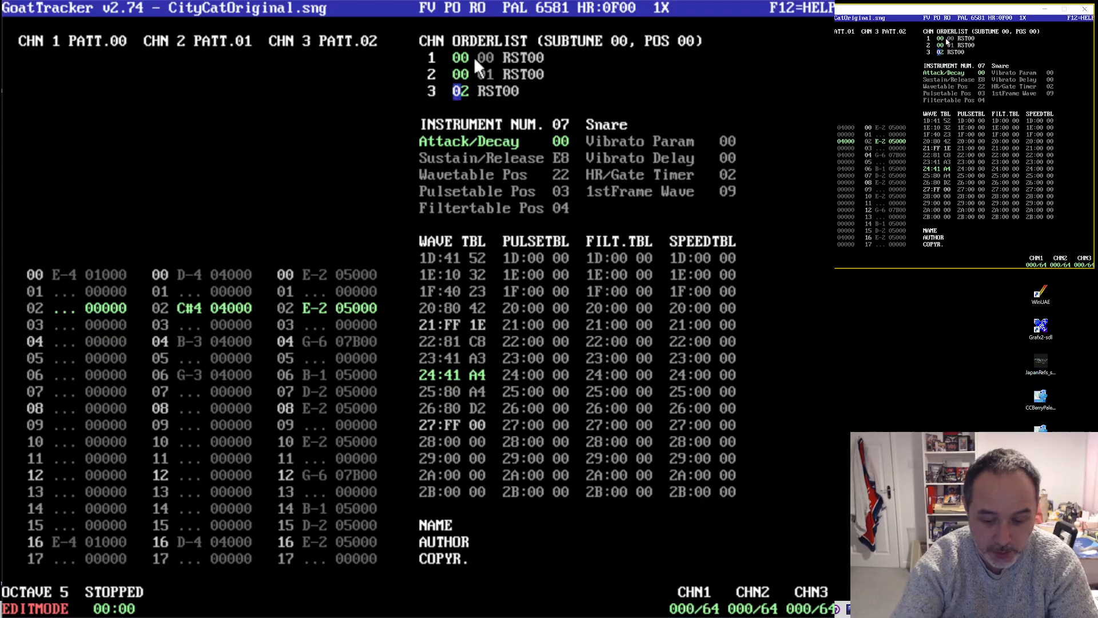
pyautogui.press('Insert')
pyautogui.click(482, 59)
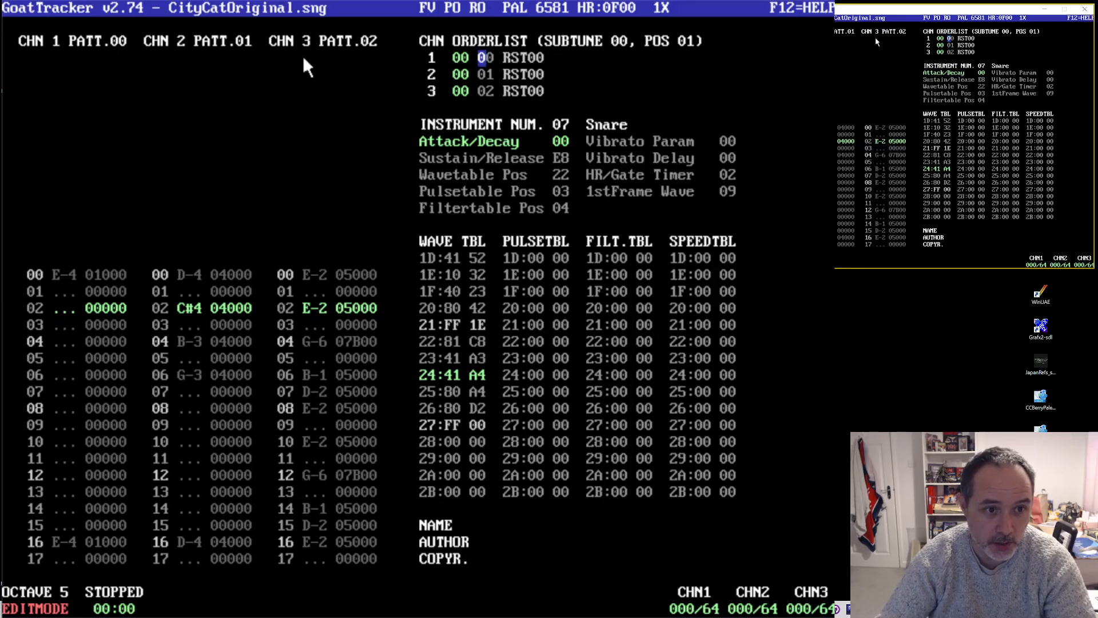
# - Switch the pattern views to the empty pattern 03 in channel 1 and pattern 04 in channels 2 and 3
pyautogui.click(371, 41)
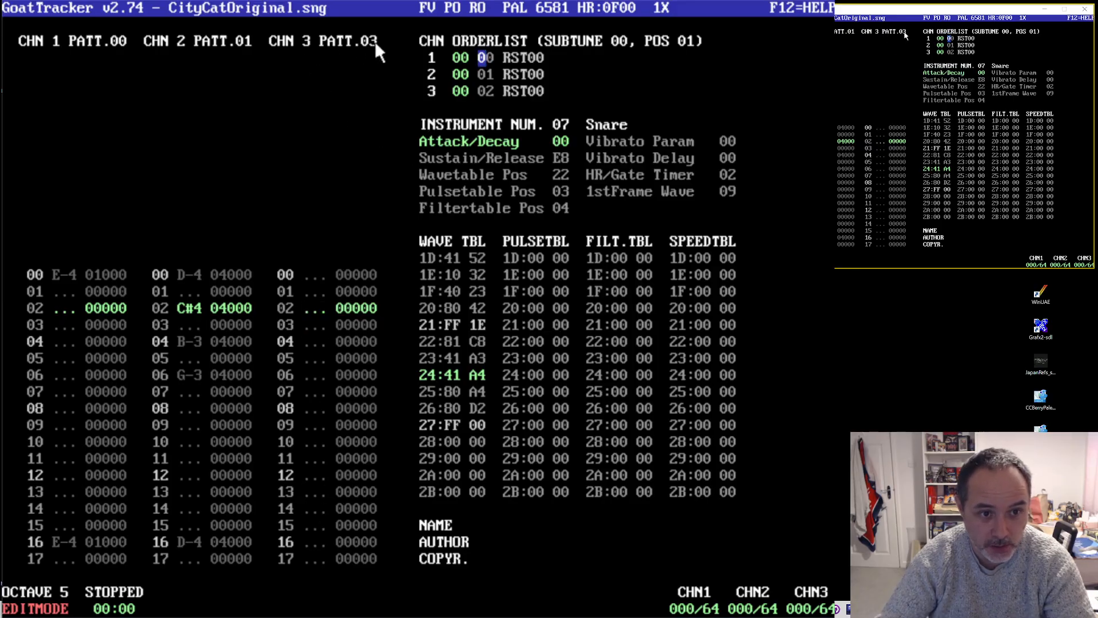
pyautogui.click(245, 40)
pyautogui.click(247, 41)
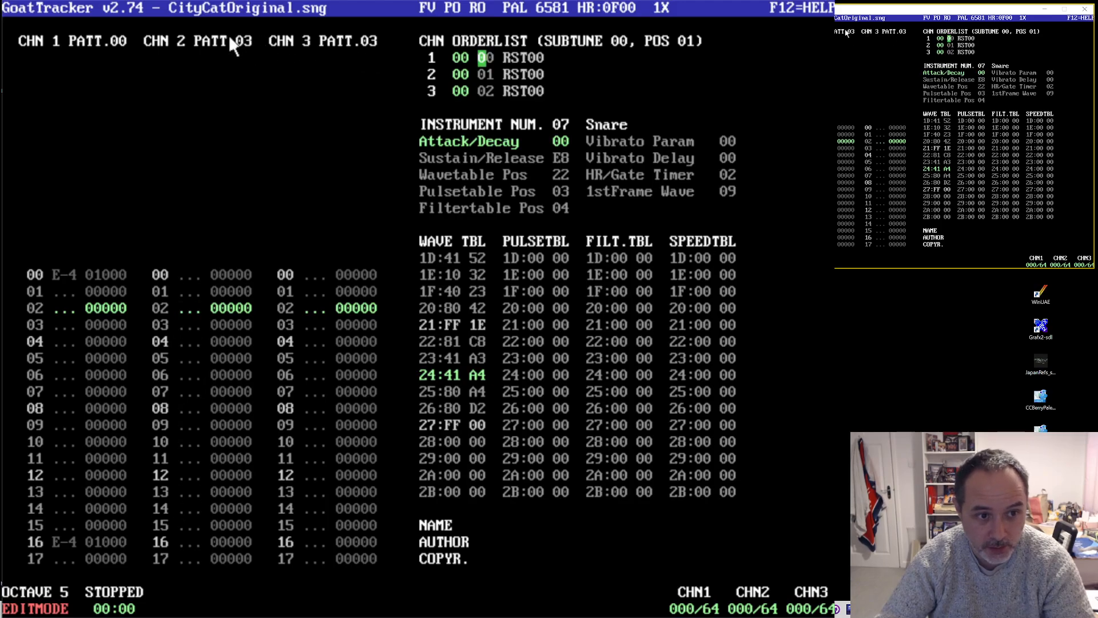
pyautogui.click(123, 37)
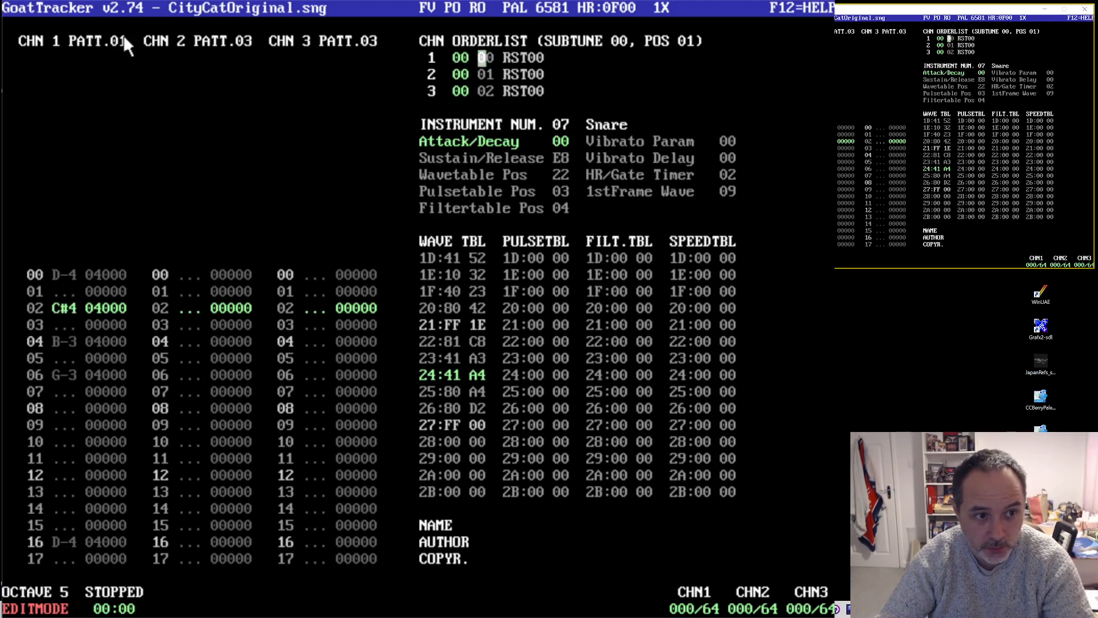
pyautogui.click(125, 38)
pyautogui.click(124, 37)
pyautogui.click(242, 39)
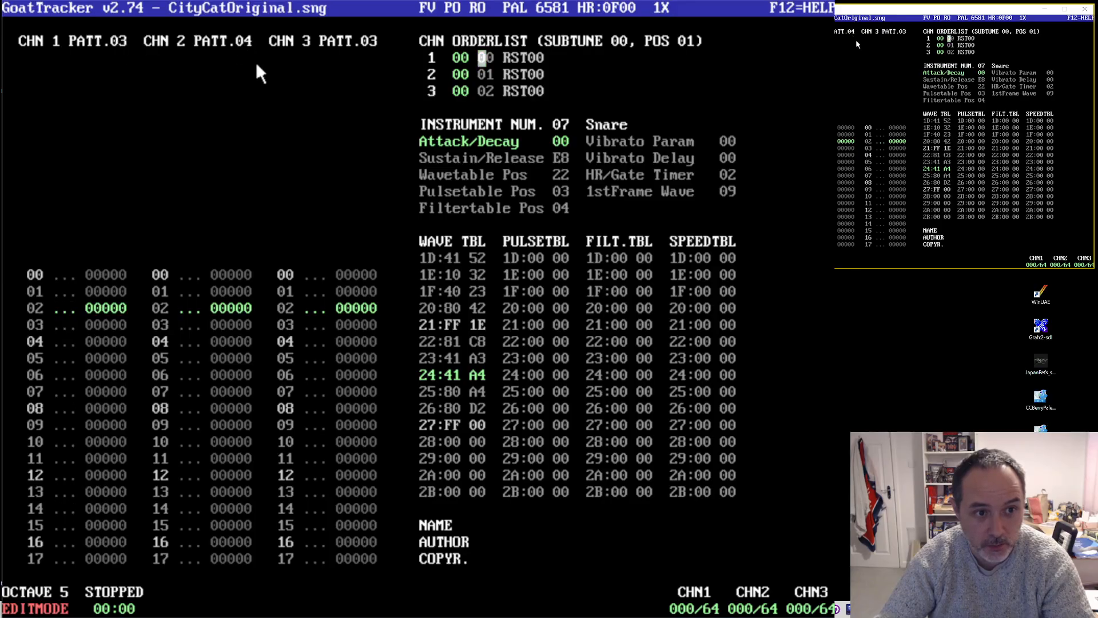
pyautogui.click(369, 39)
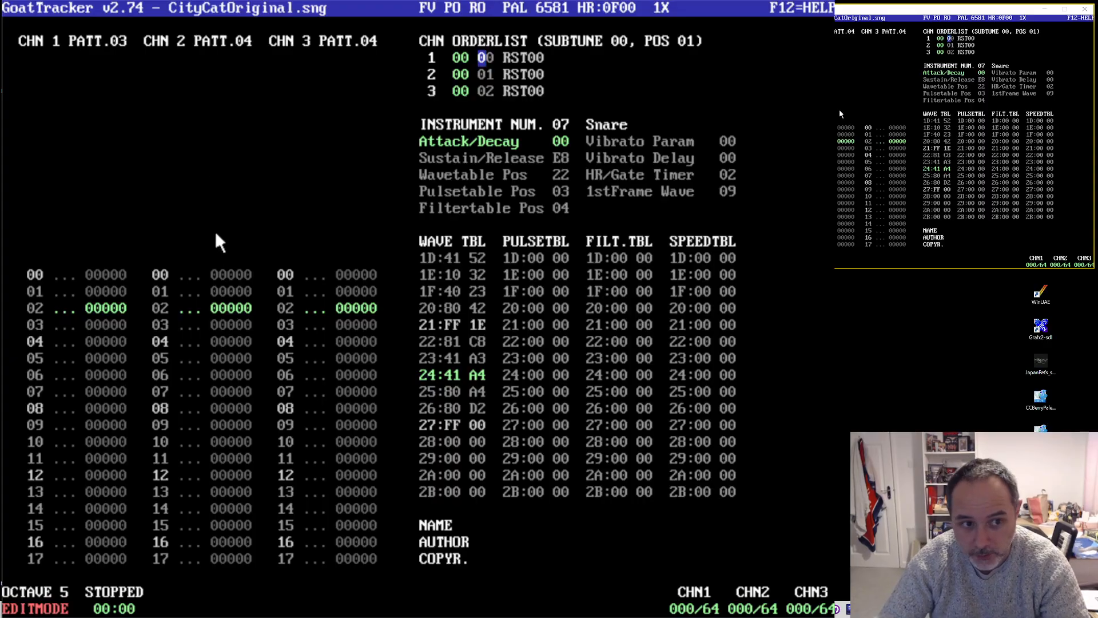
# - Look back at pattern 01 in channel 1, and return that channel's view to pattern 03
pyautogui.rightClick(121, 40)
pyautogui.rightClick(121, 40)
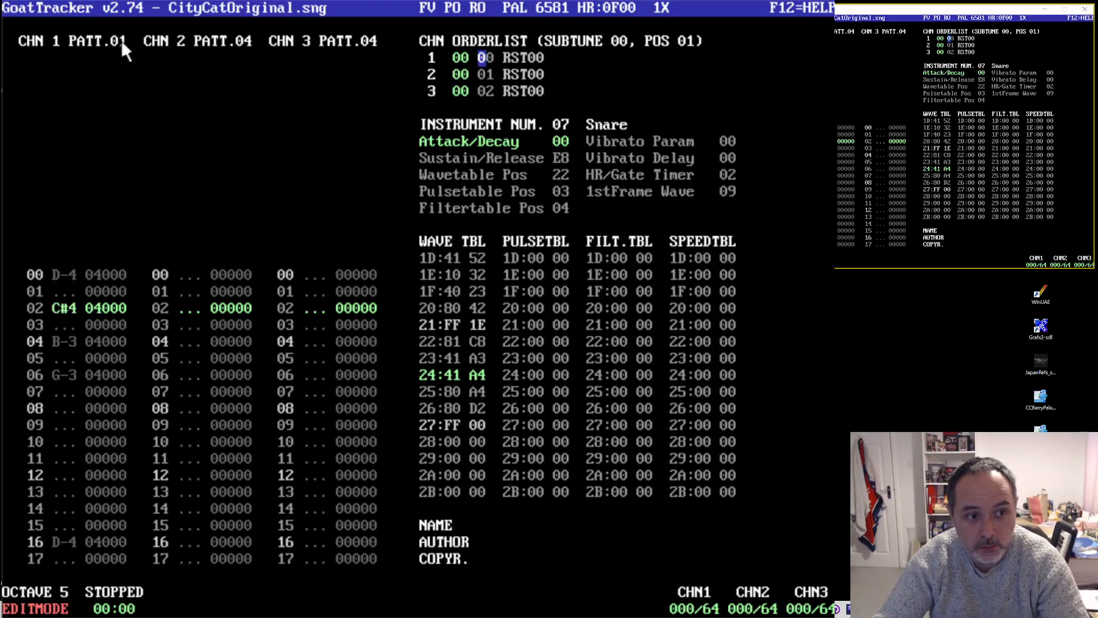
pyautogui.click(121, 40)
pyautogui.click(121, 40)
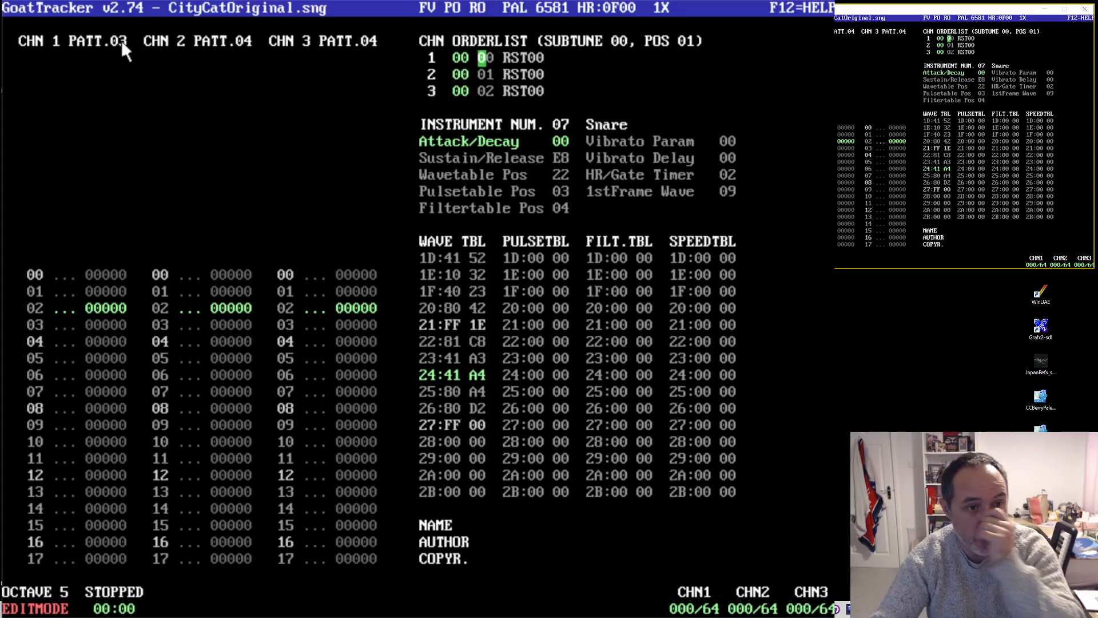
# - Select the second digit of channel 1's second orderlist entry for editing
pyautogui.click(491, 58)
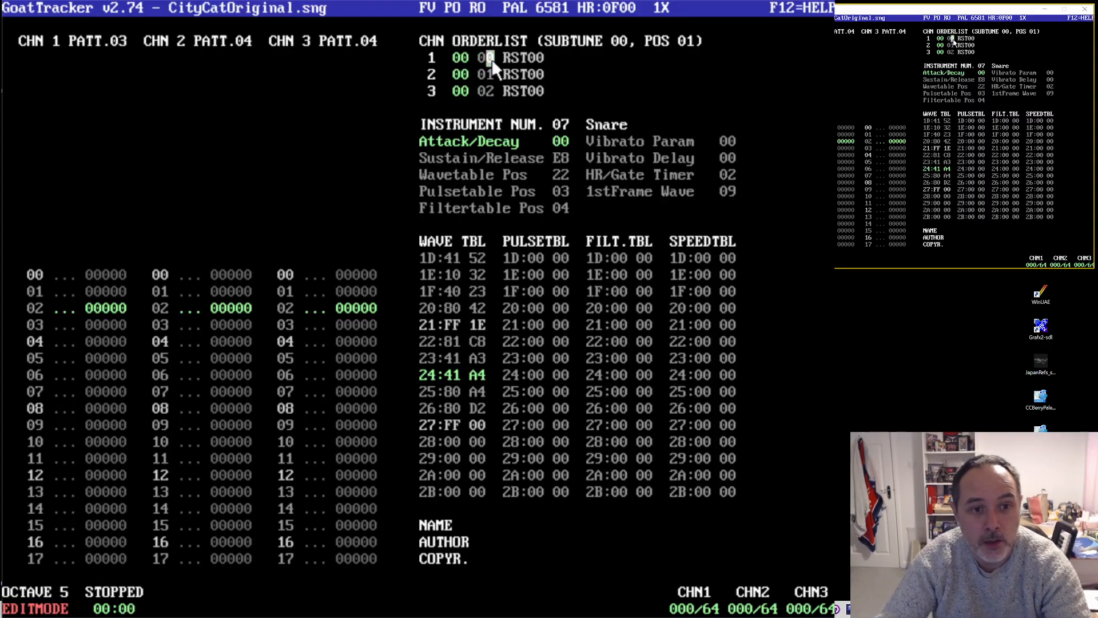